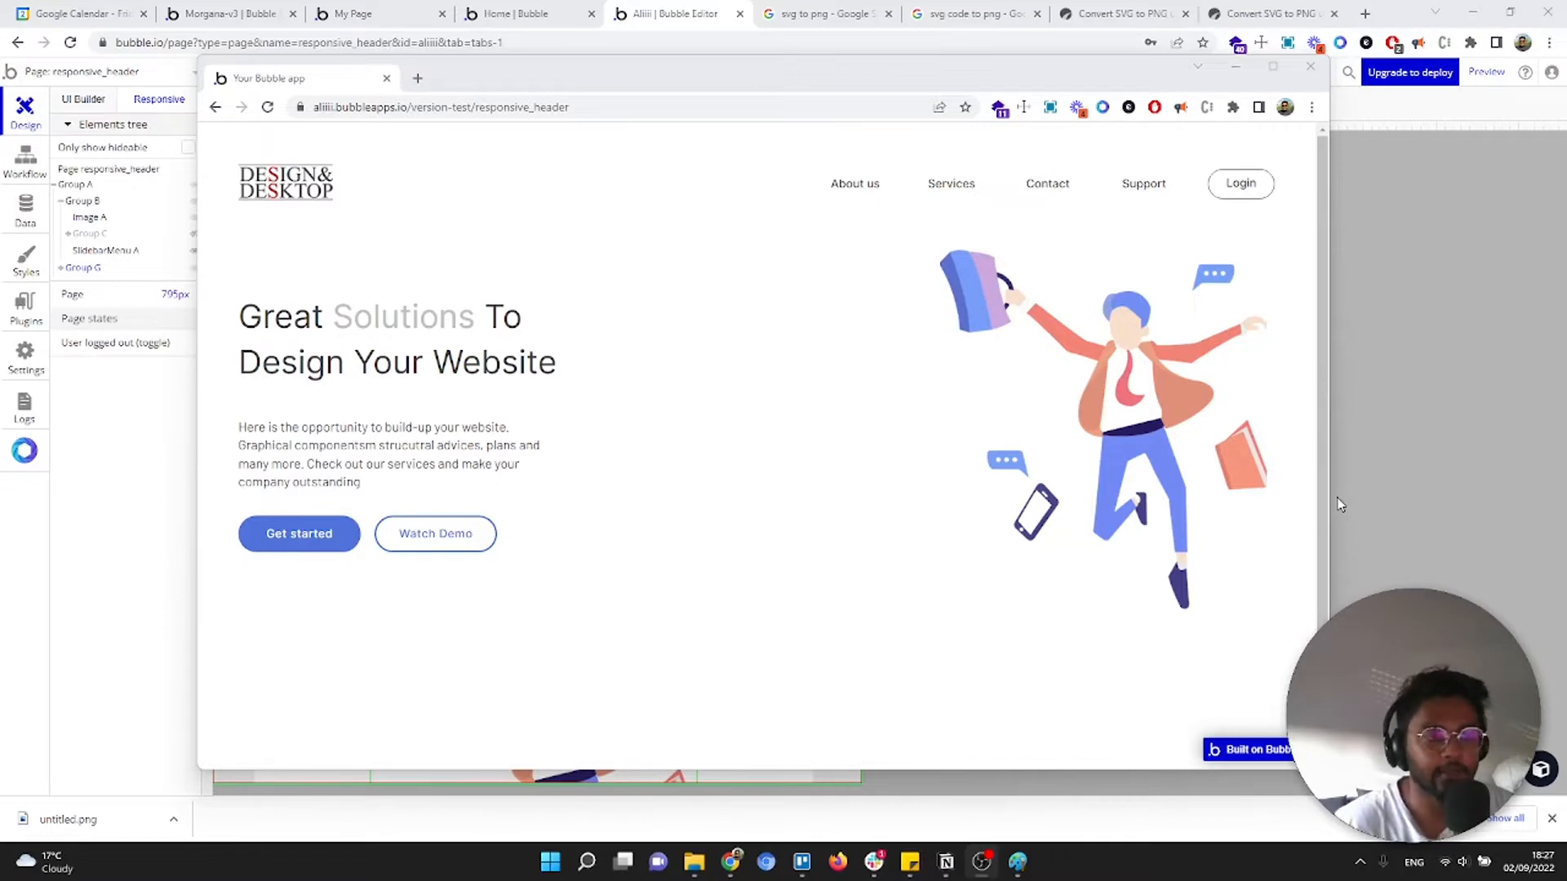
Narrow the preview window to examine how the finished header page responds to a smaller width
drag(1327, 498, 808, 556)
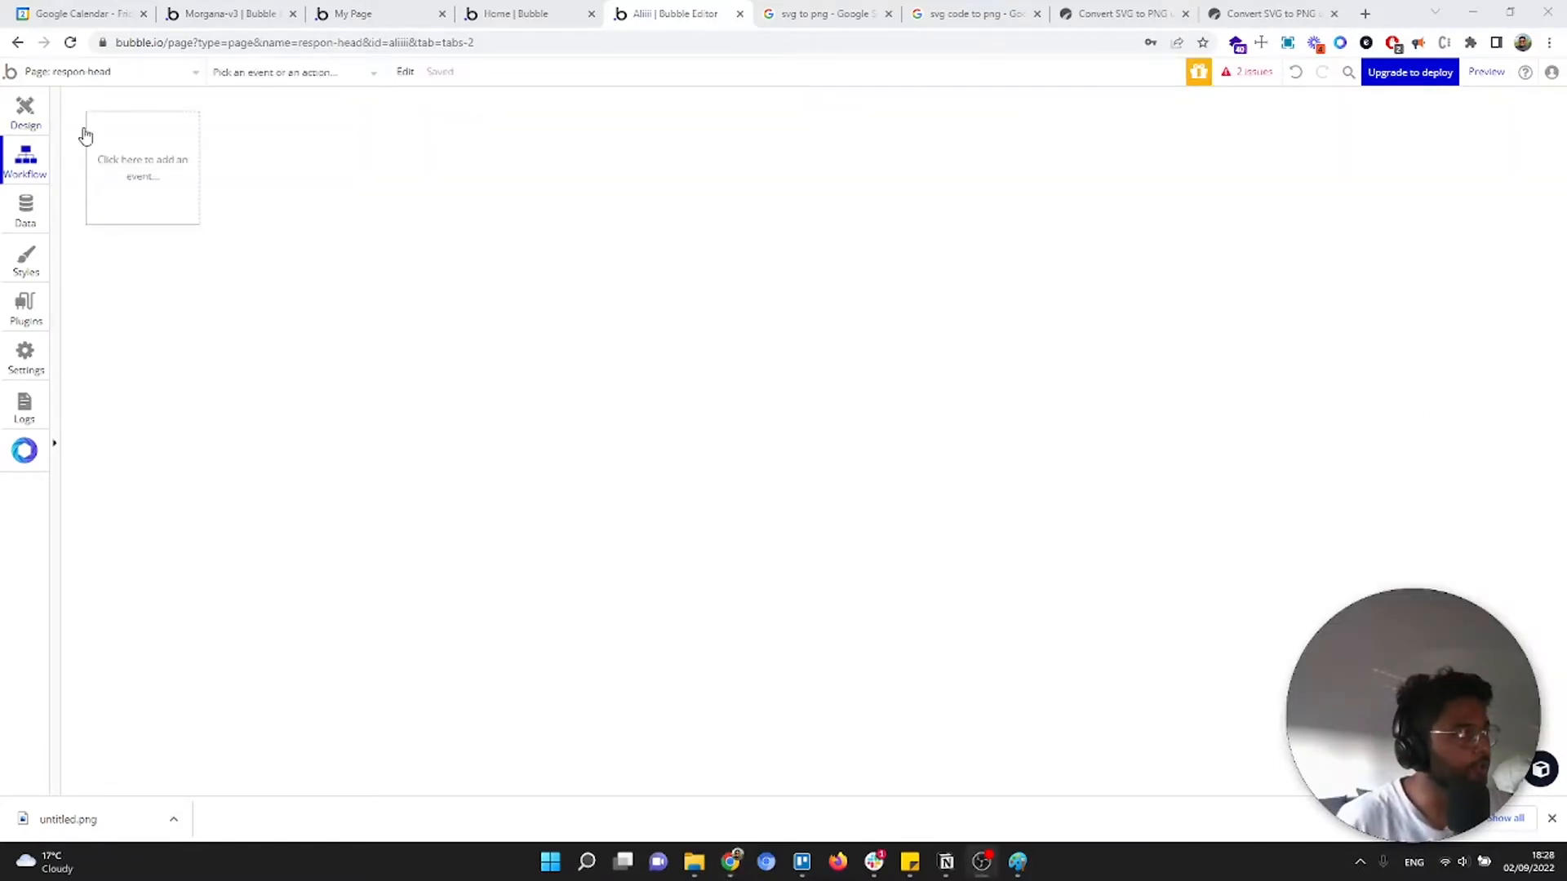
Upgrade the respon-head page to the responsive engine and dismiss the browser's downloads bar
click(32, 116)
click(160, 105)
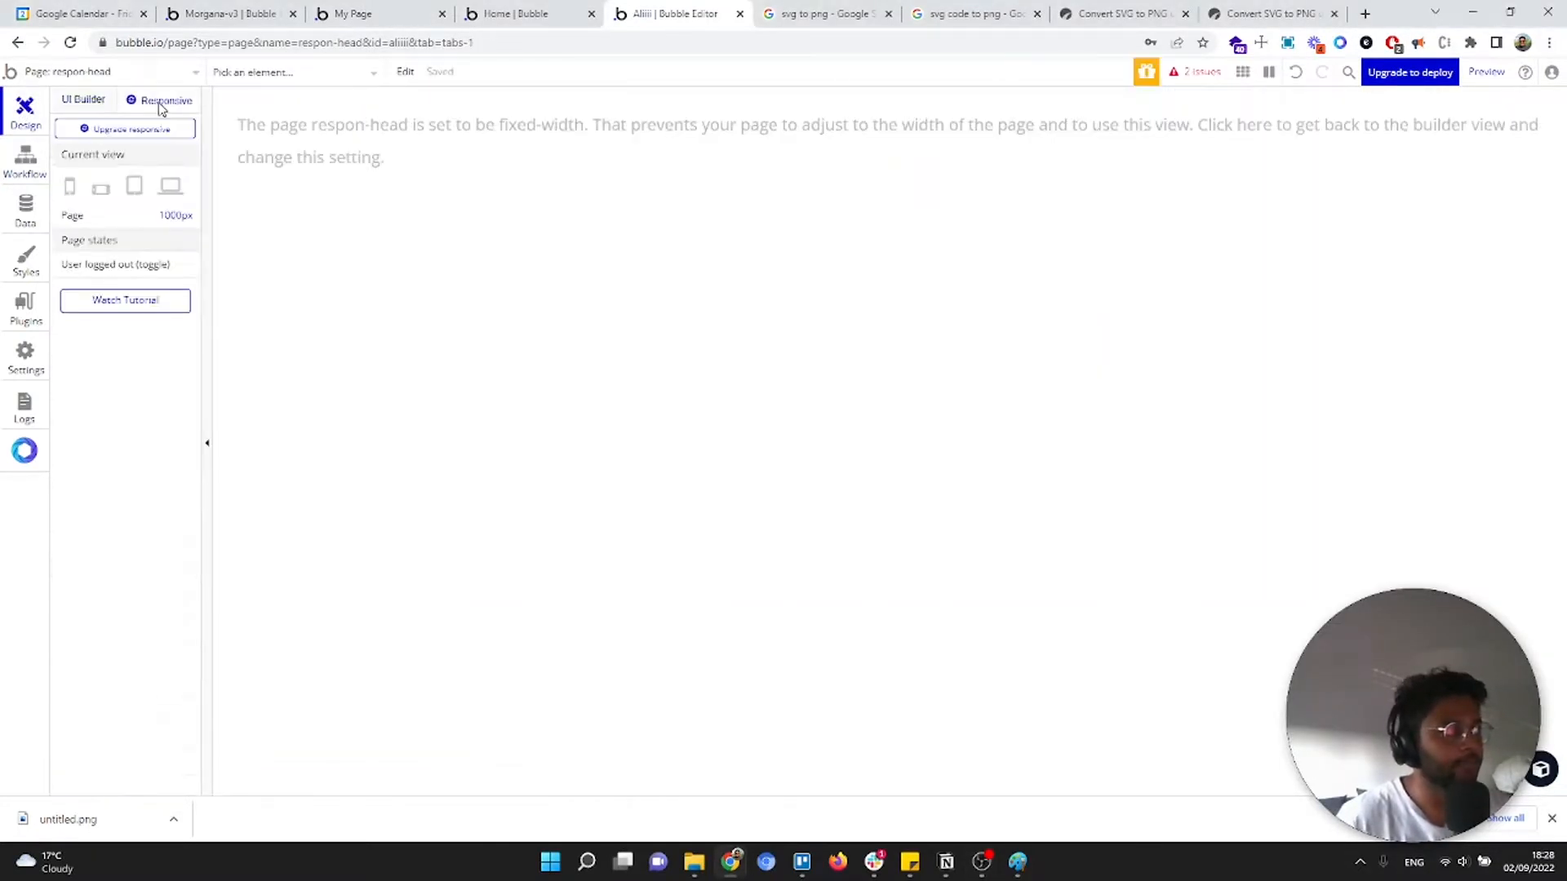
click(175, 129)
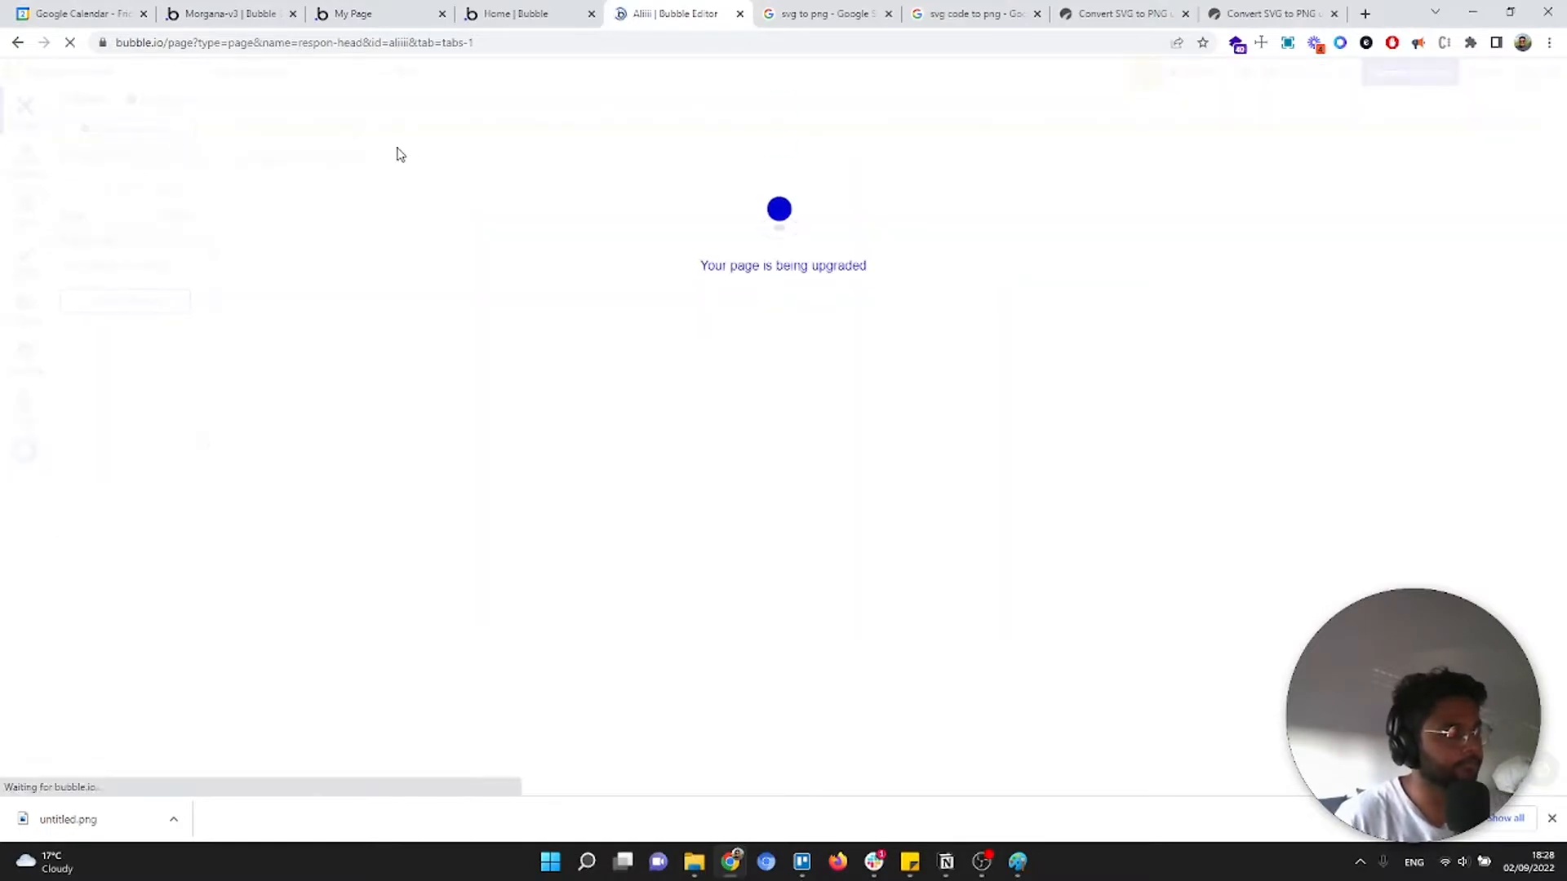
click(1551, 819)
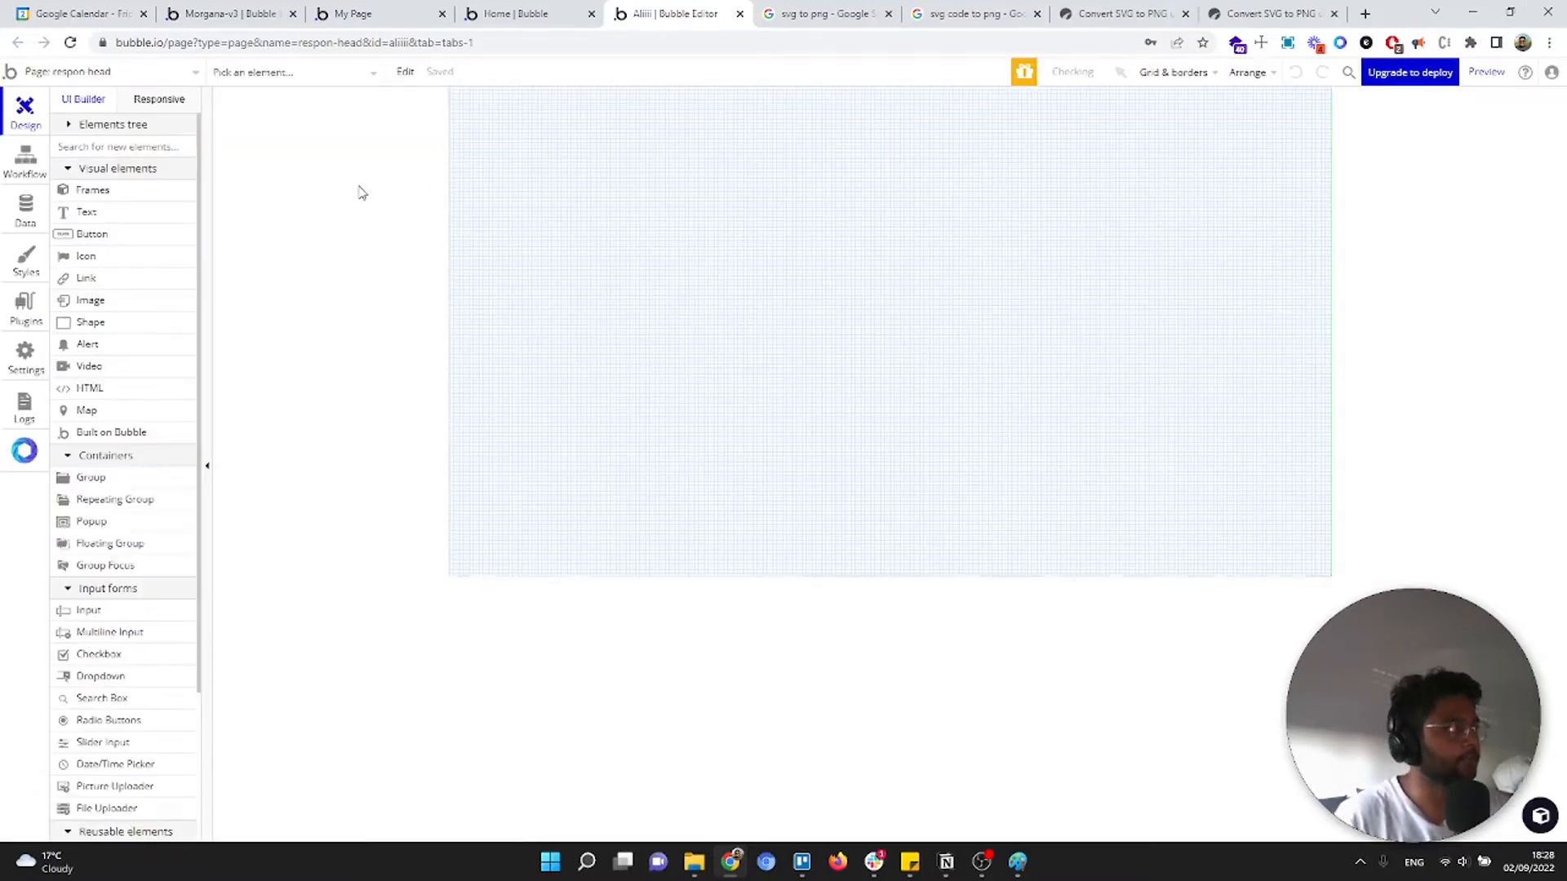
Set the respon-head page's width to 1440 and its container layout to Column
double_click(629, 175)
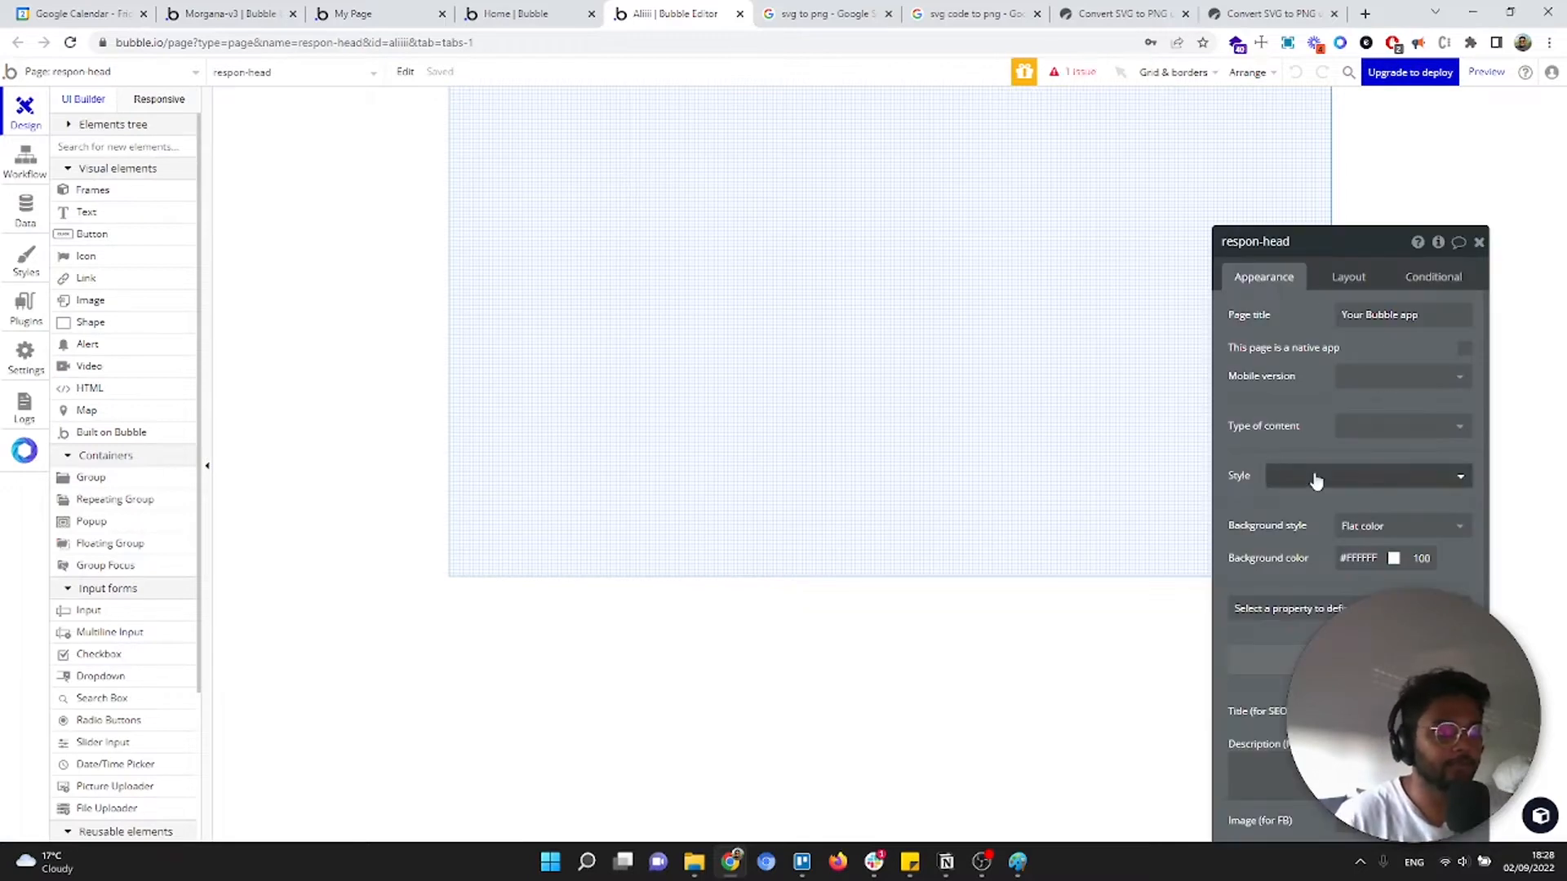
drag(1263, 346, 1182, 287)
click(1257, 223)
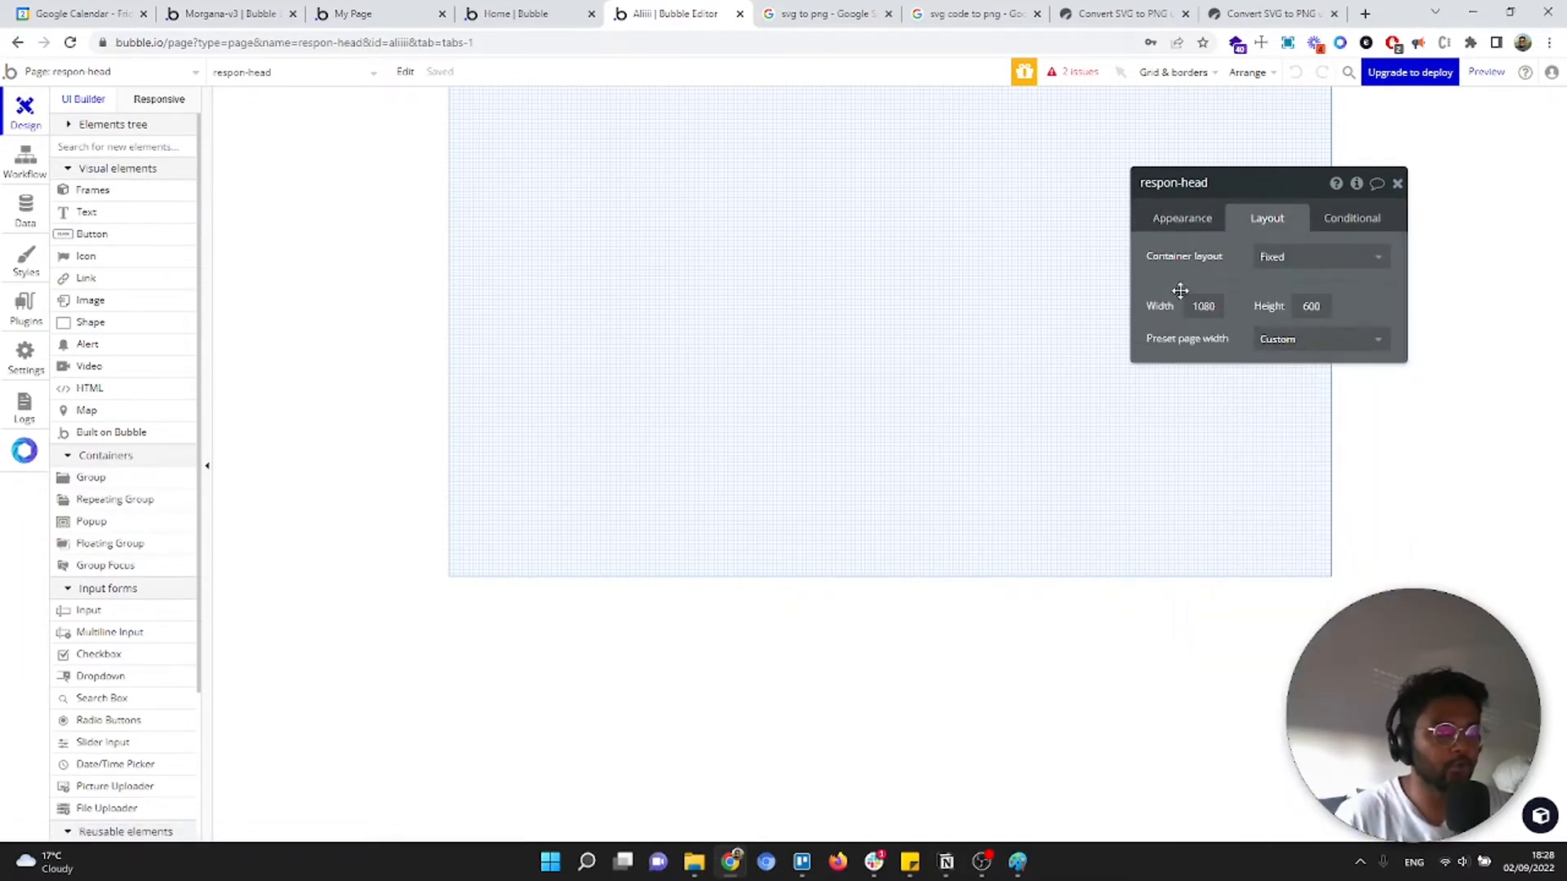
double_click(1203, 306)
text(1440)
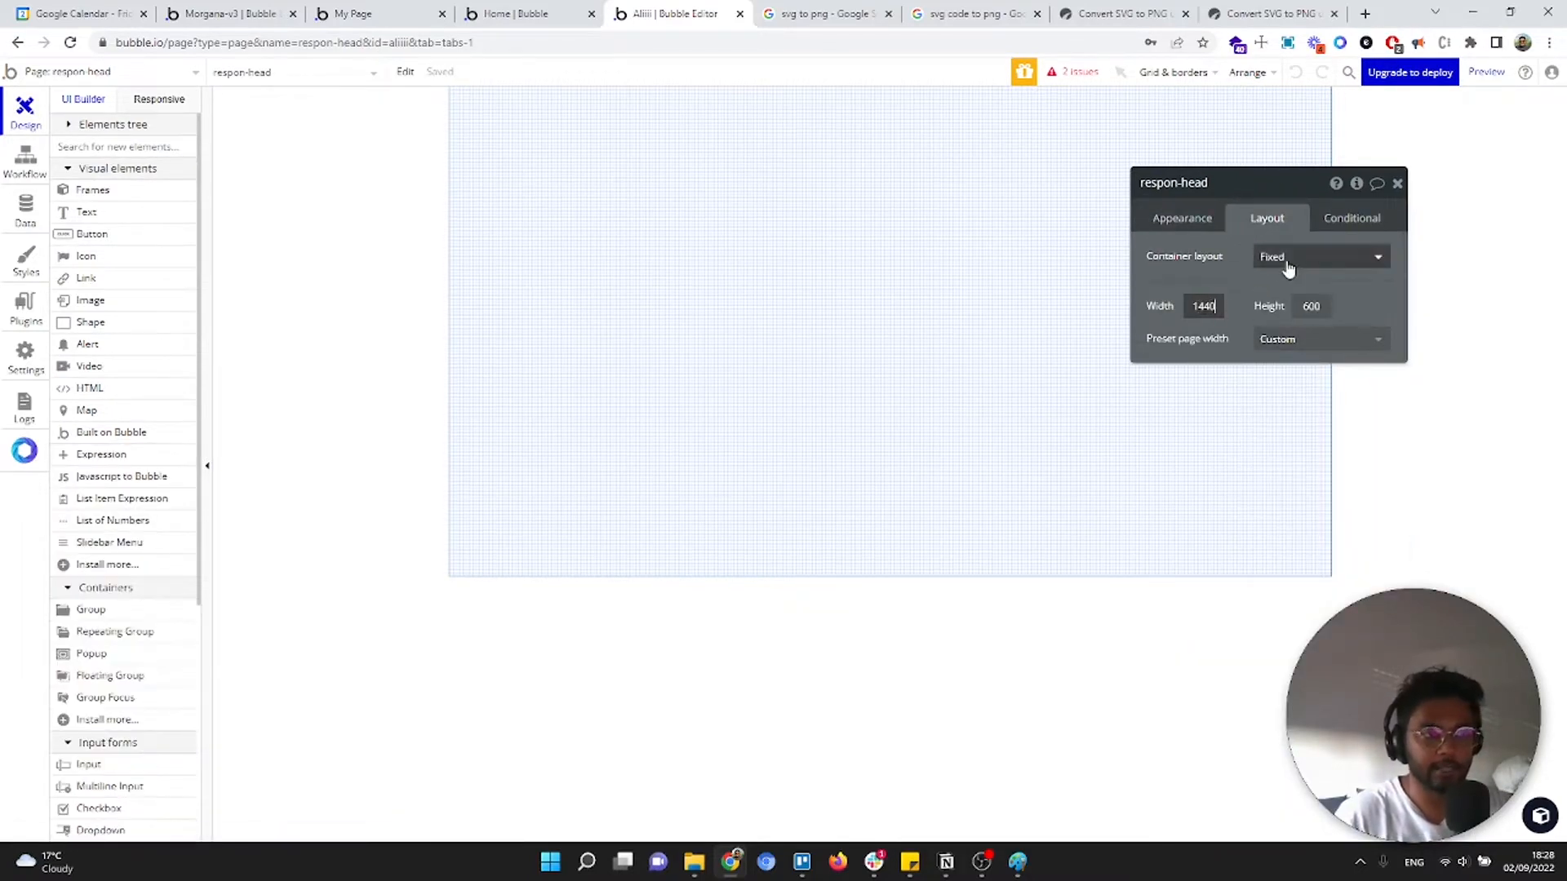
click(1280, 257)
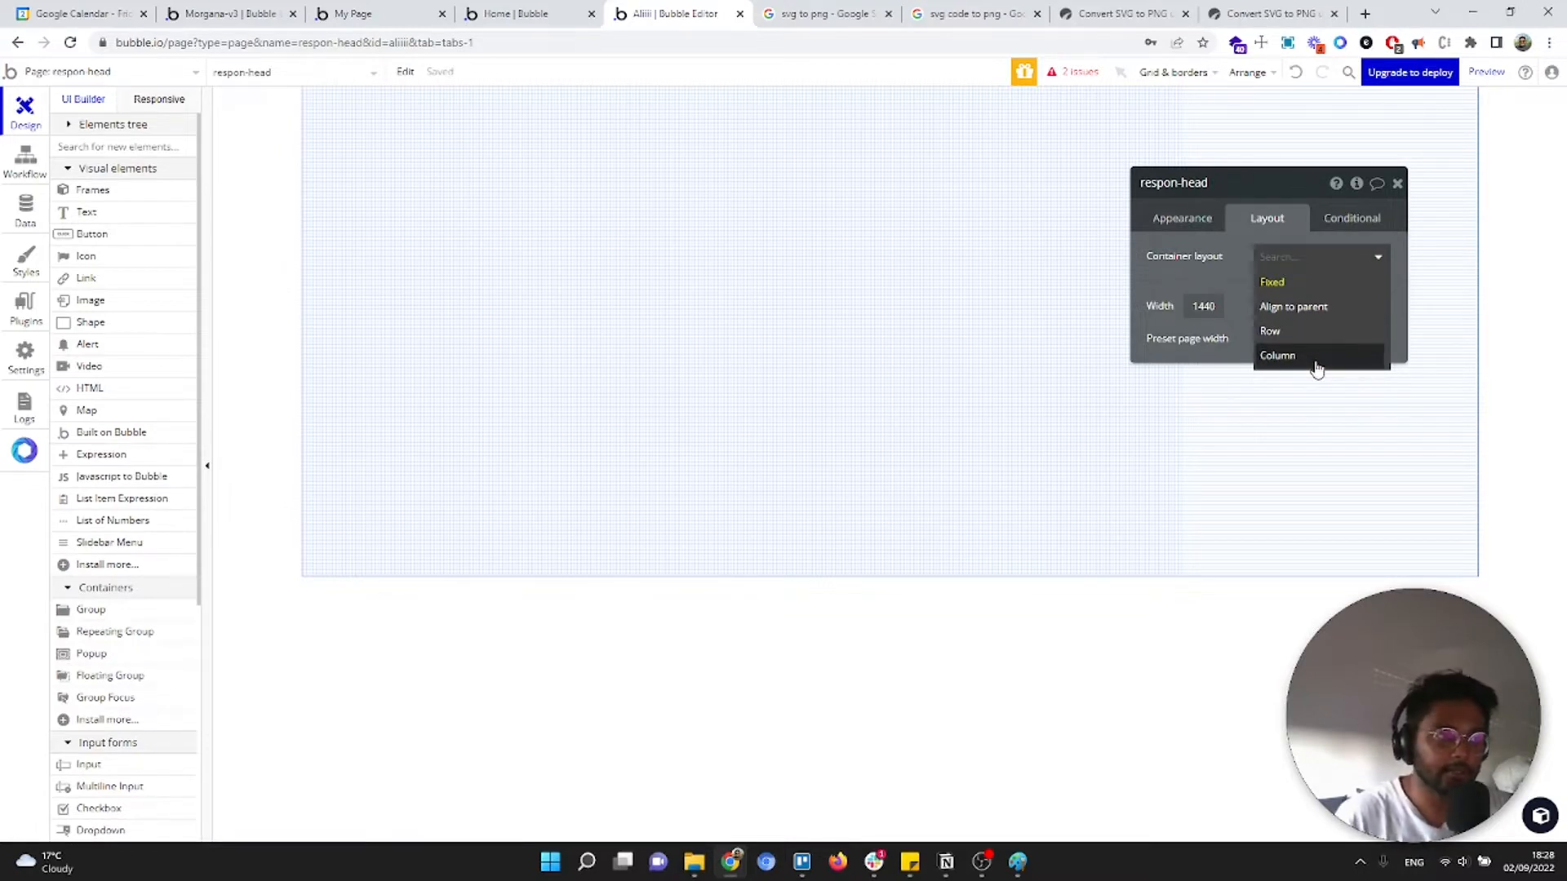
click(670, 307)
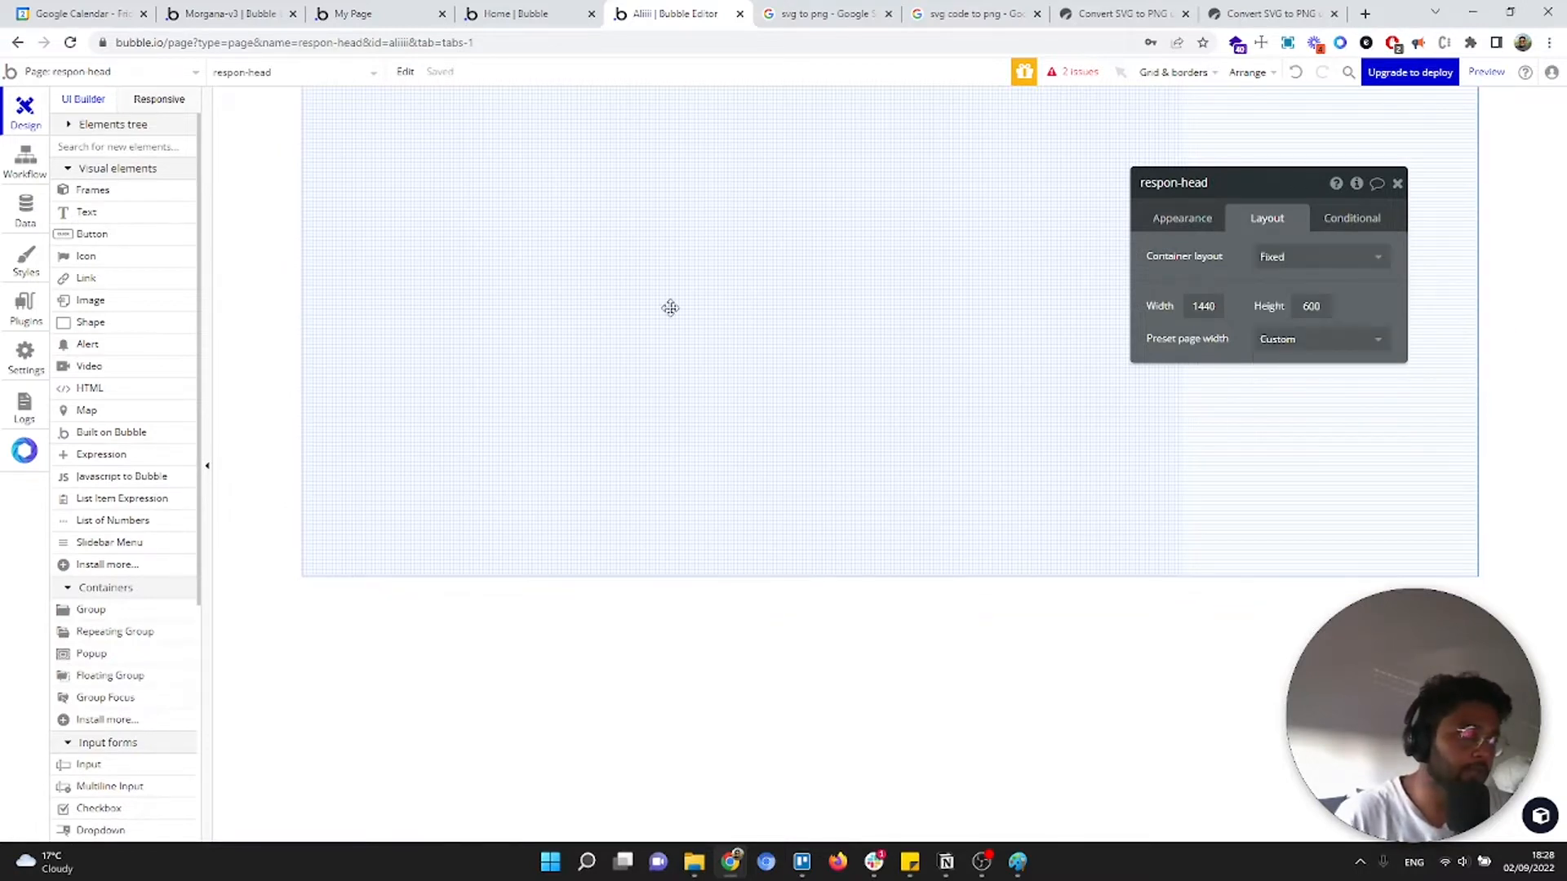
click(1280, 258)
click(1296, 358)
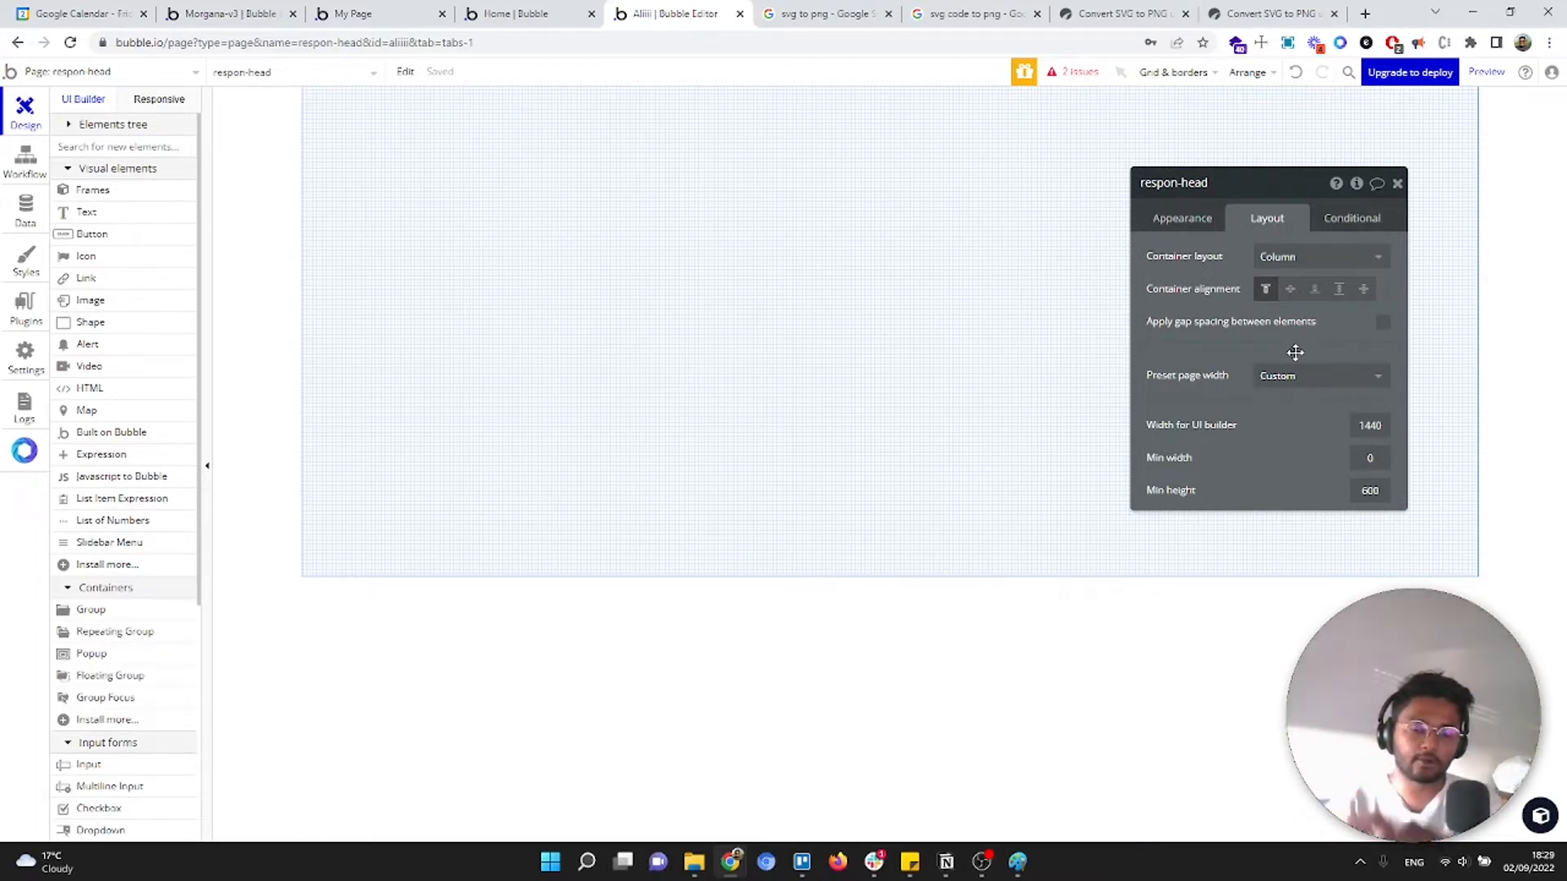
Set the respon-head page's minimum height to 800
click(119, 148)
text(ge)
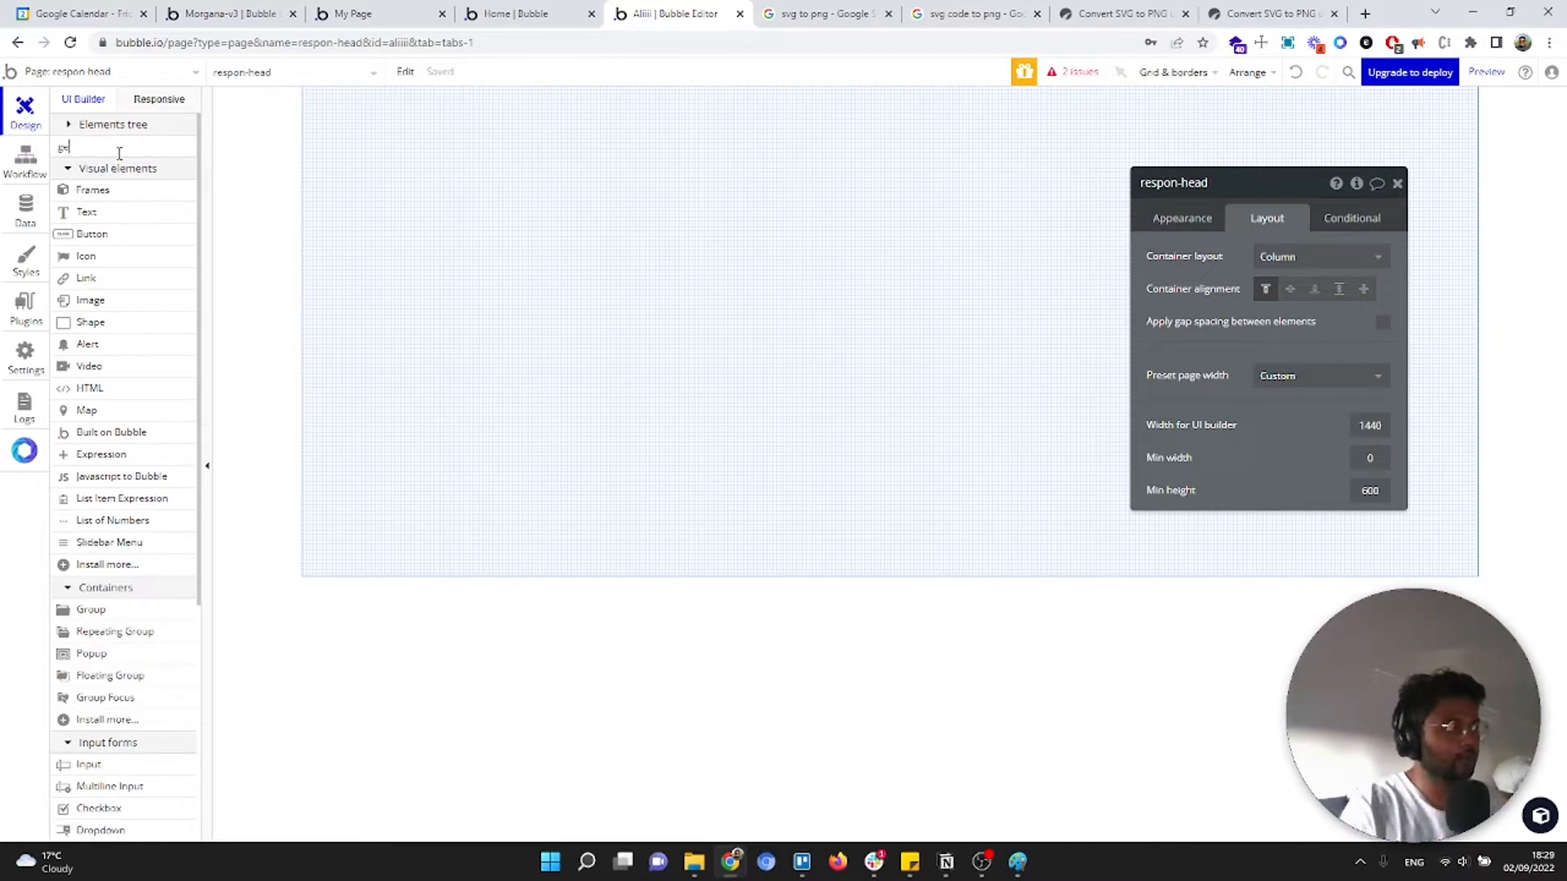
click(1377, 491)
text(800)
click(1308, 443)
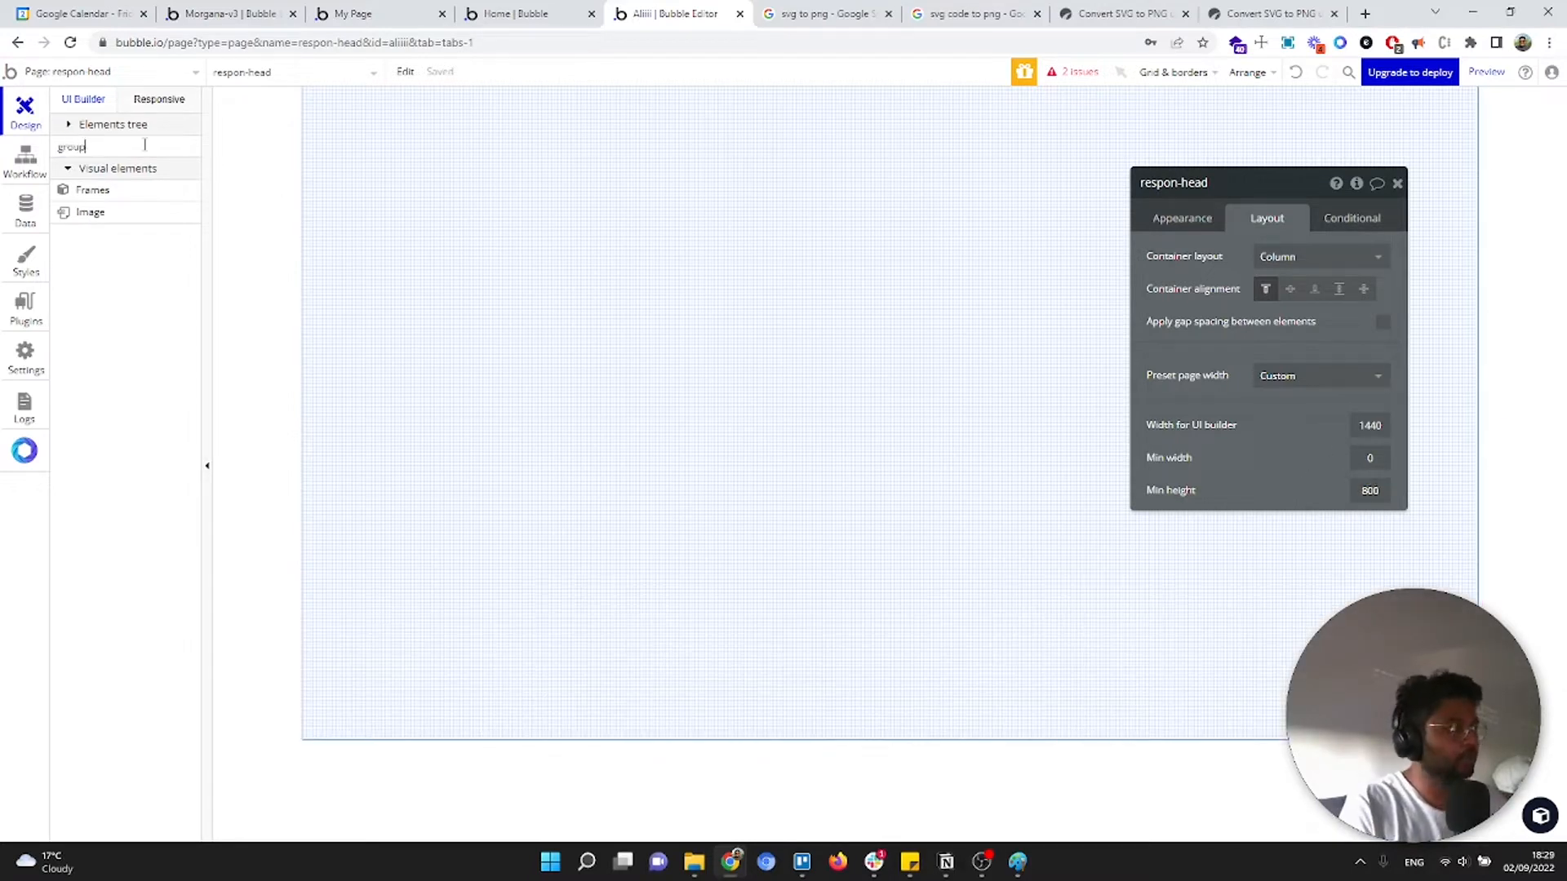
Add a group to the page and set its container layout to Column
click(134, 195)
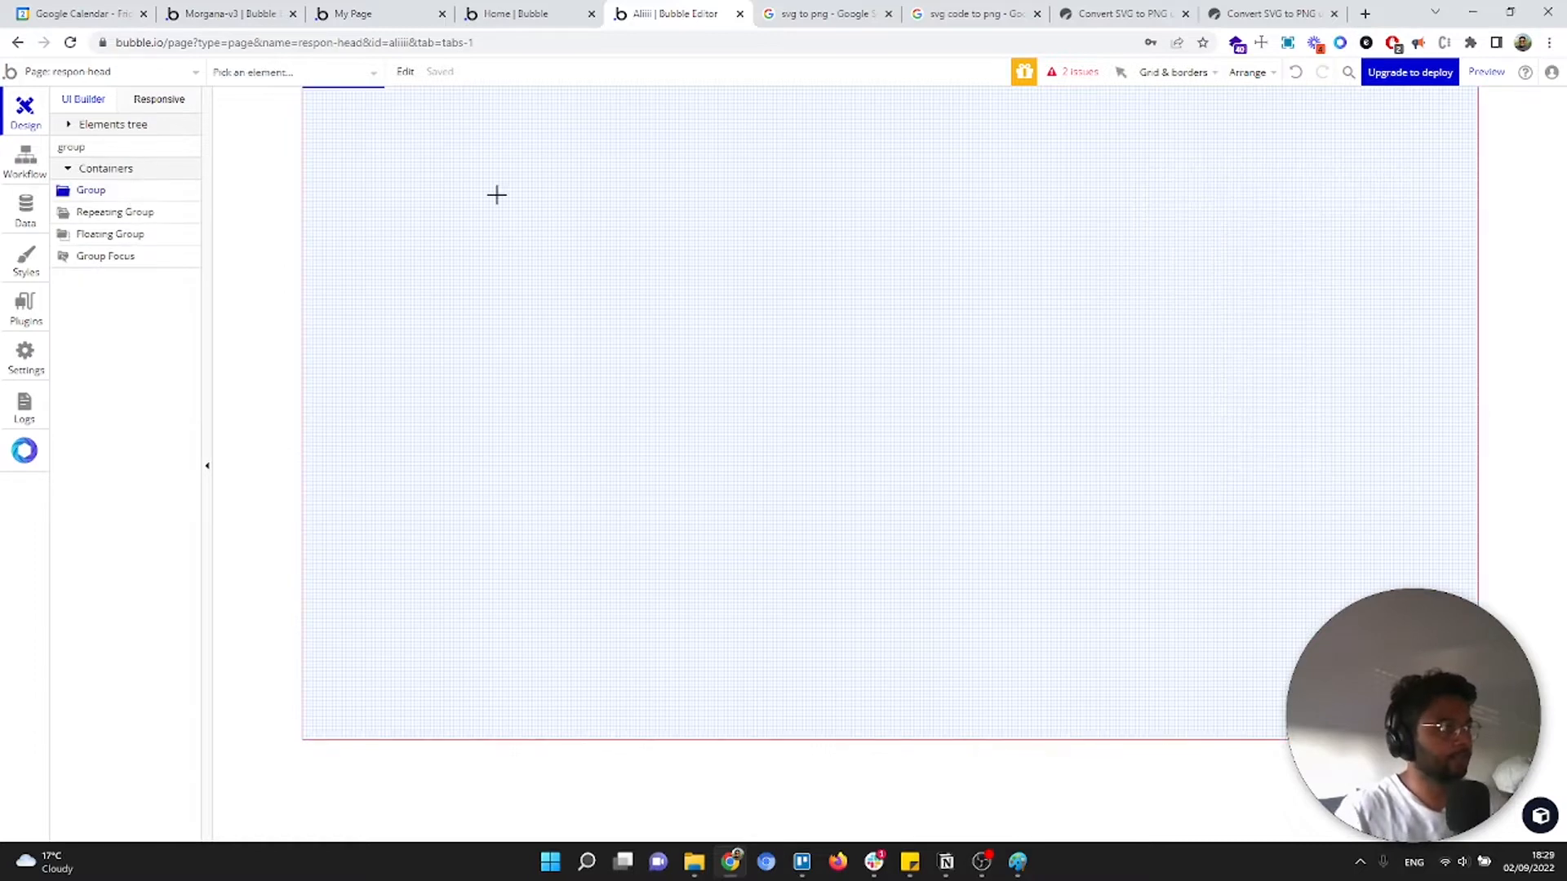
click(528, 230)
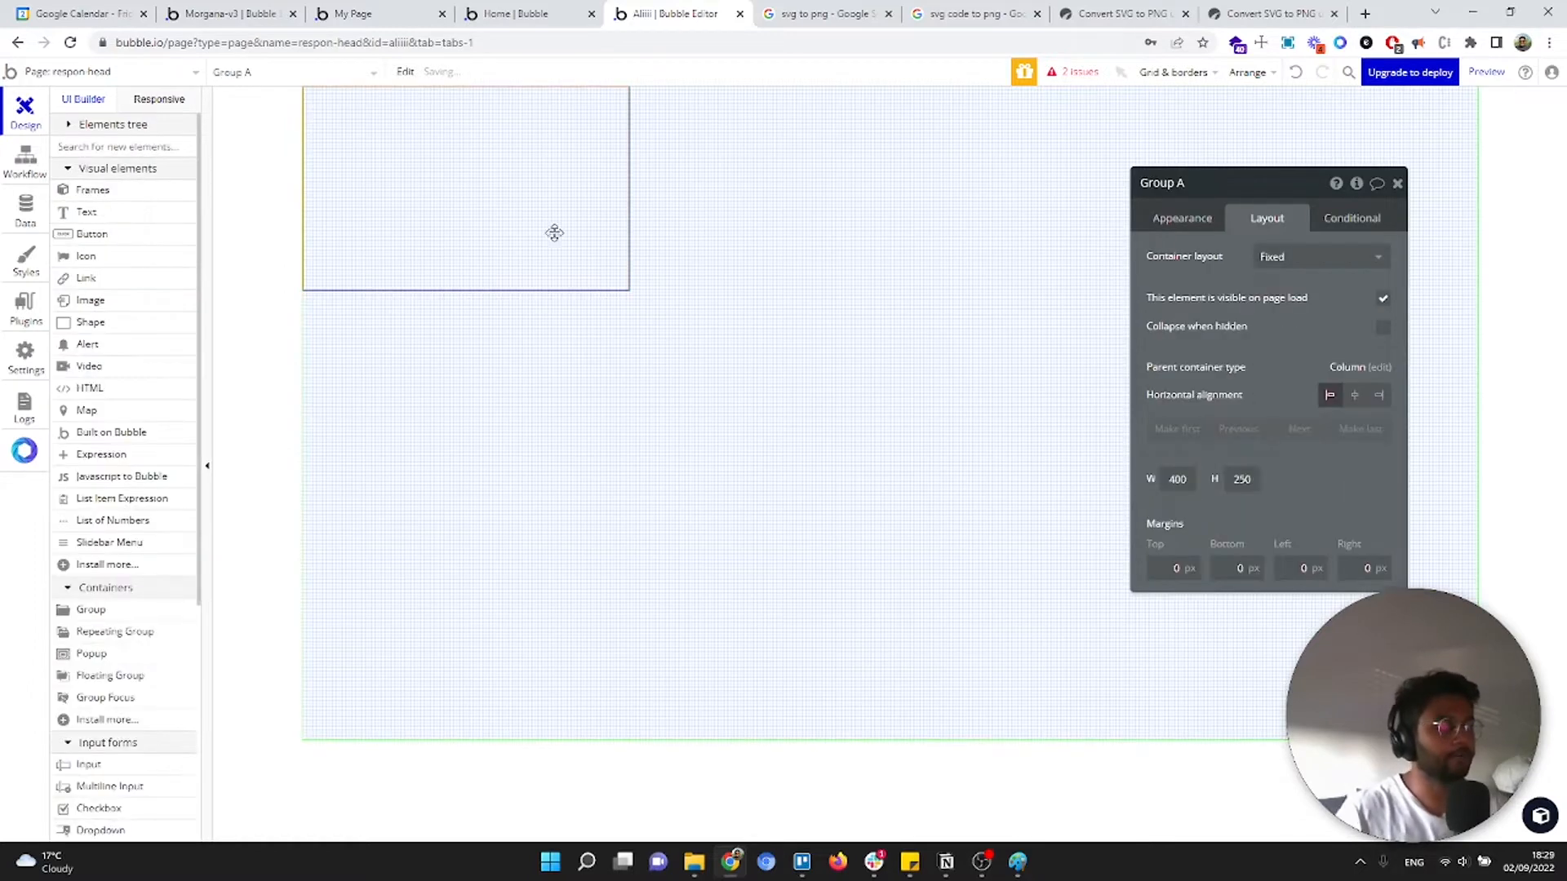
click(1296, 258)
click(1304, 350)
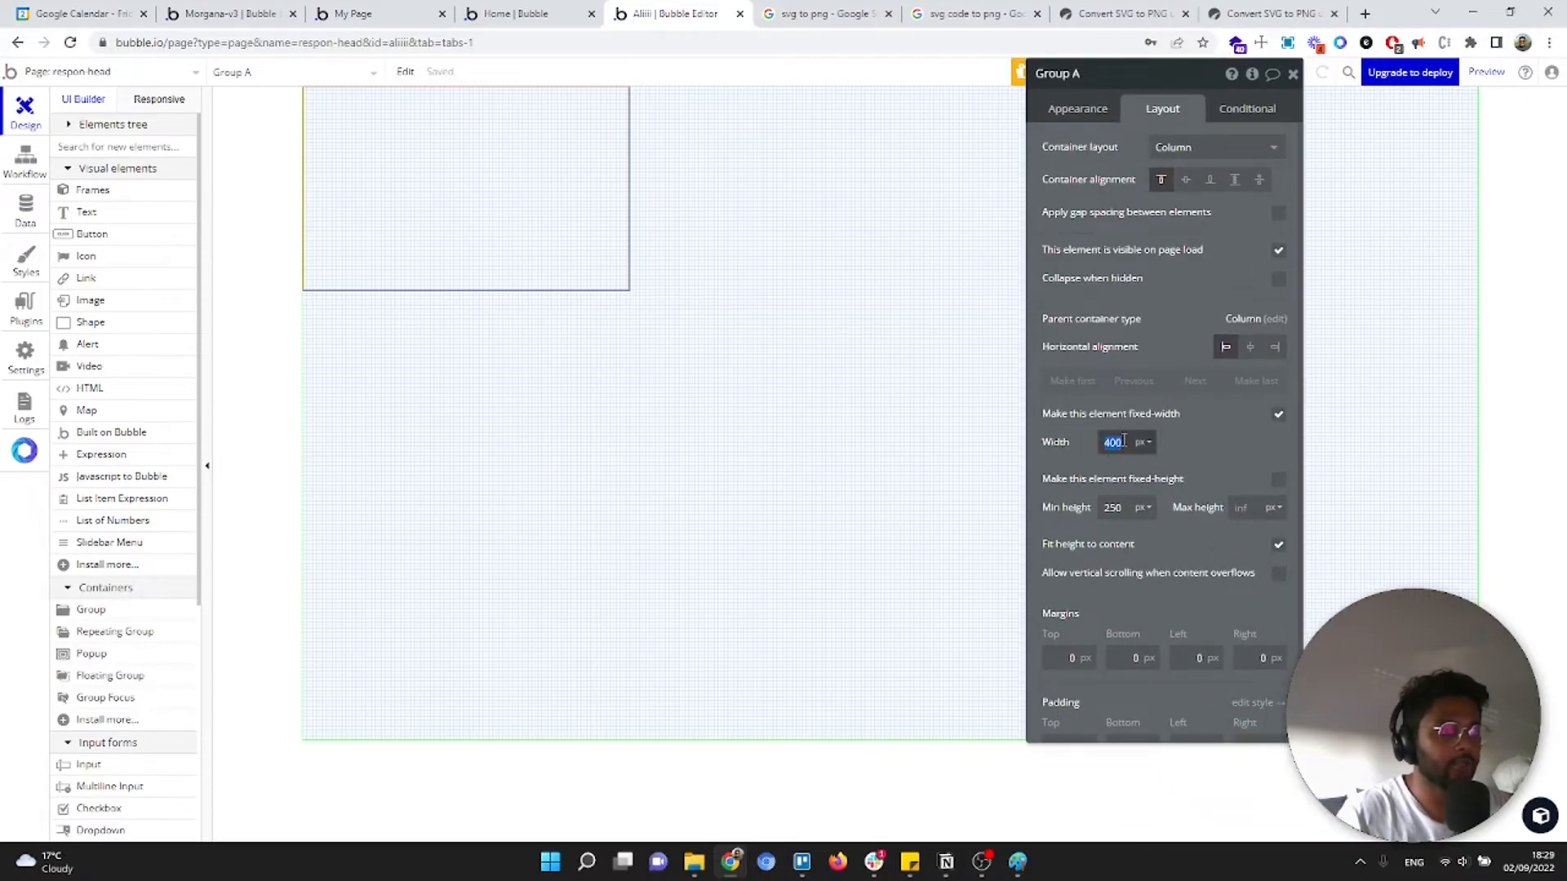
Make Group A non-fixed in width with minimum width 0, turn off fit height to content, and set its minimum height to 0
click(1278, 413)
click(1122, 443)
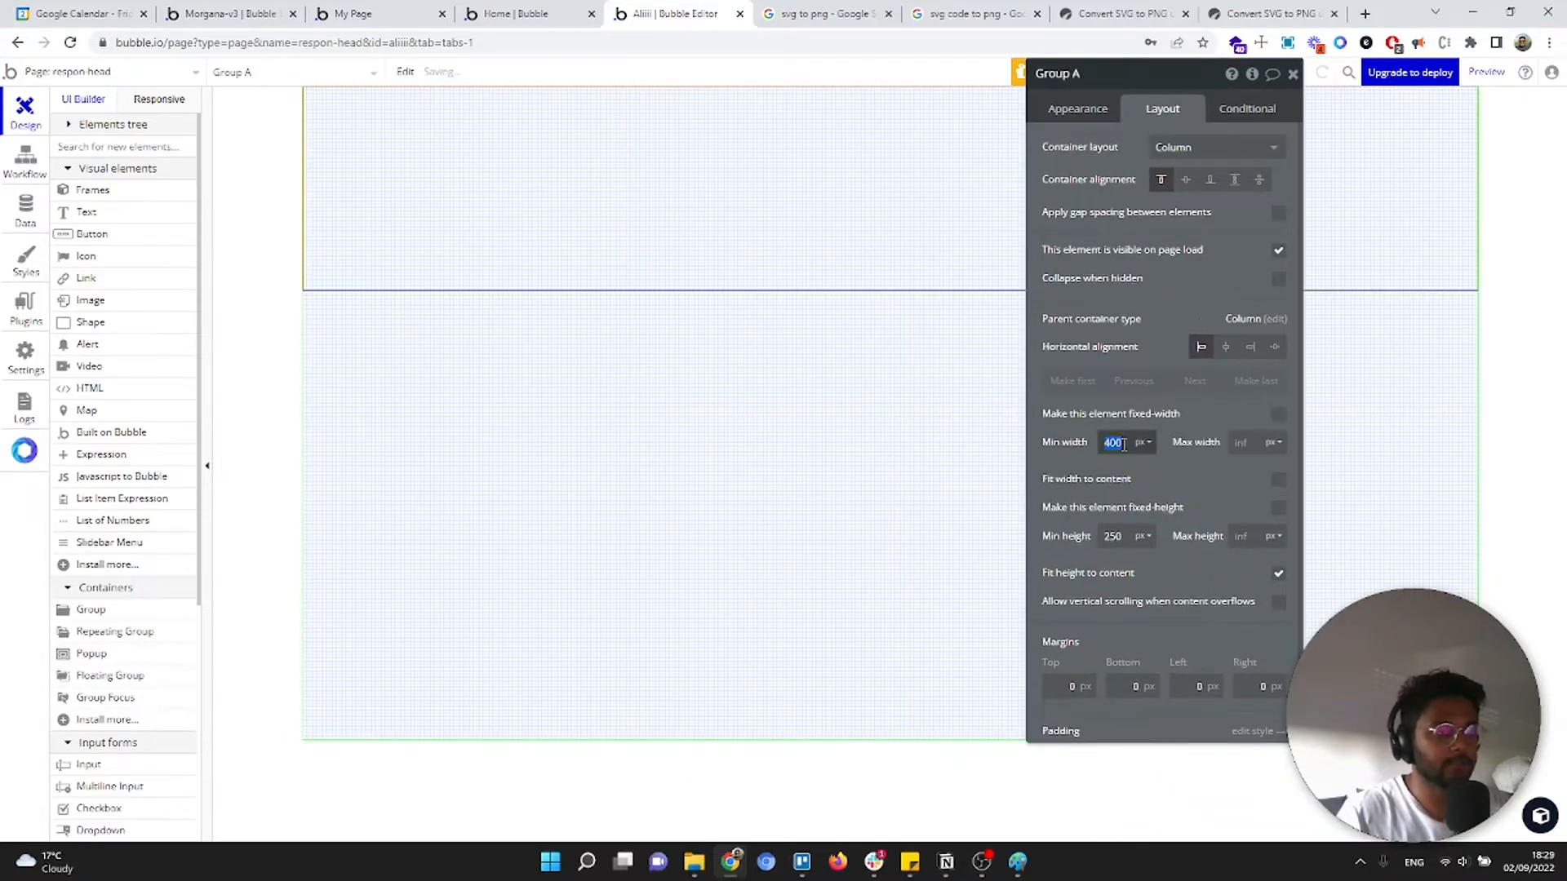
text(0)
click(1278, 573)
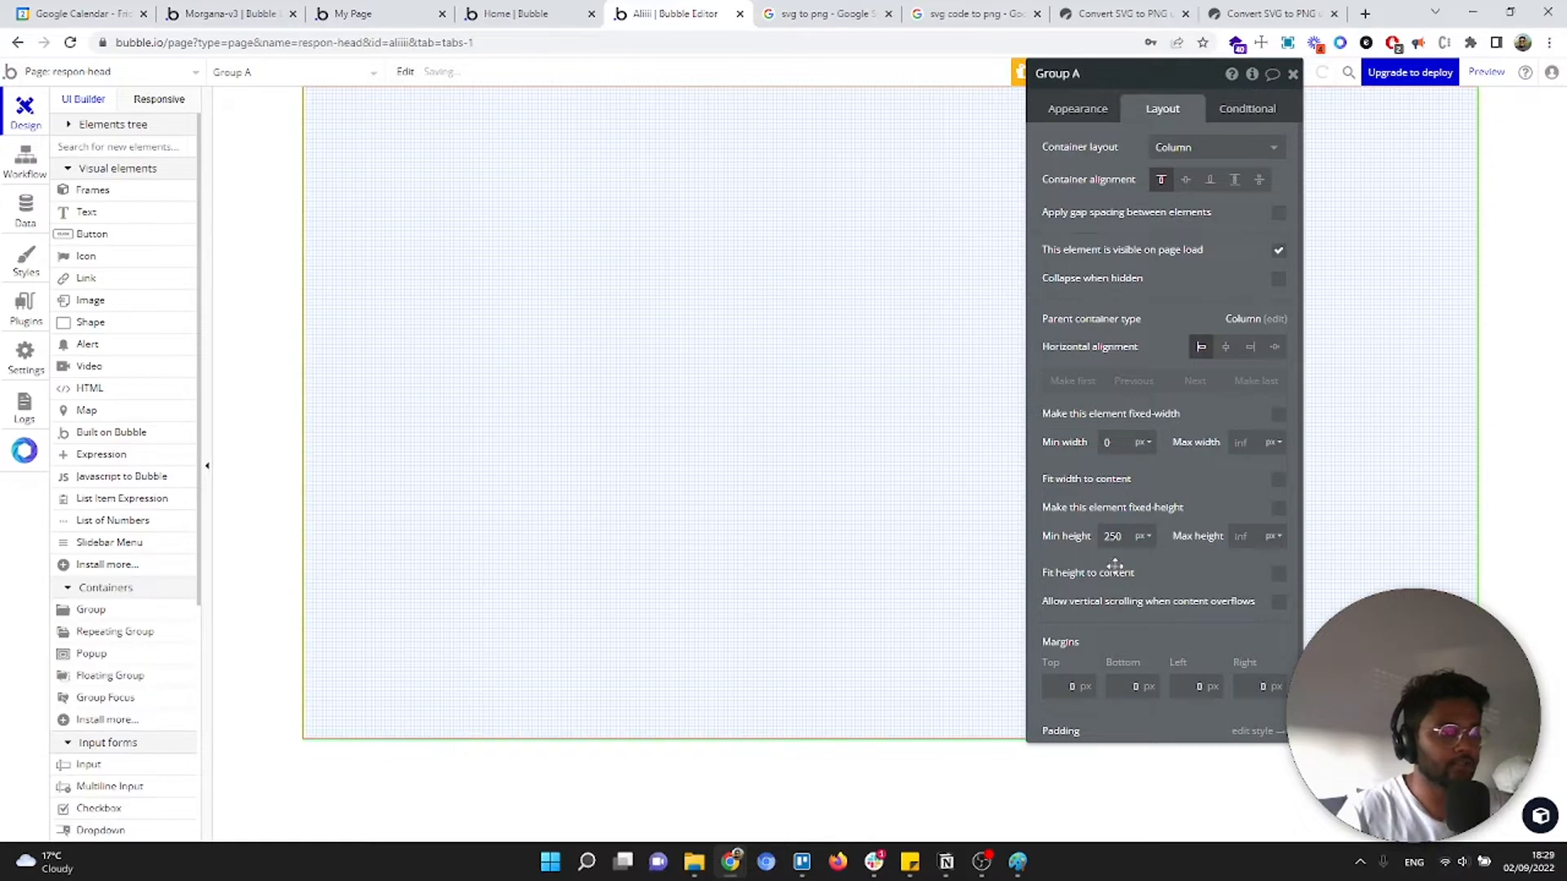
click(1114, 536)
text(0)
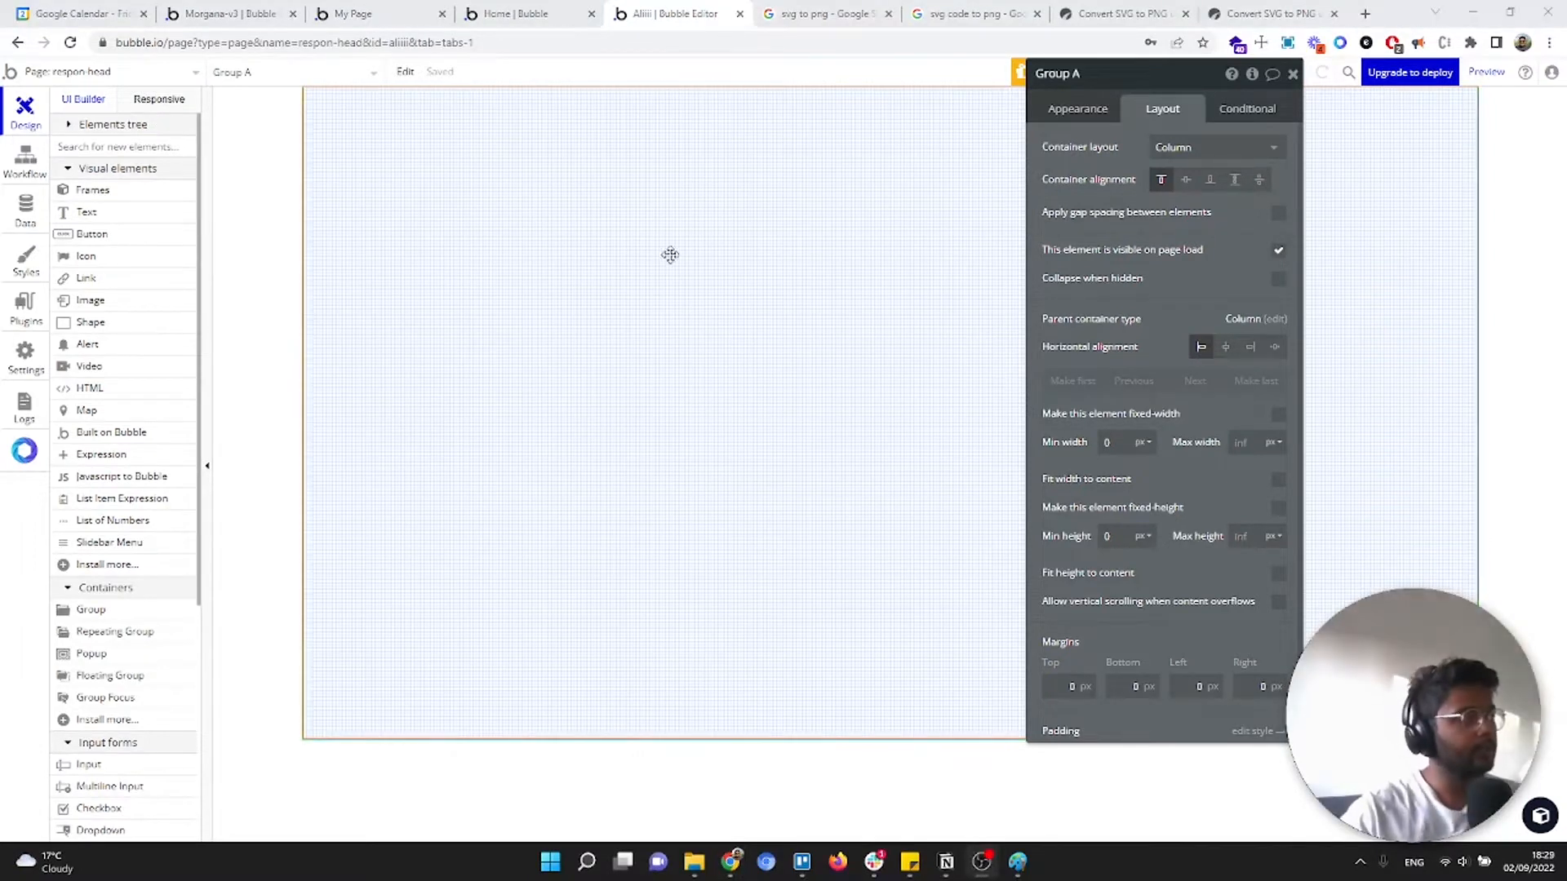
Add a second group inside Group A with a Row container layout and space-around alignment
click(167, 147)
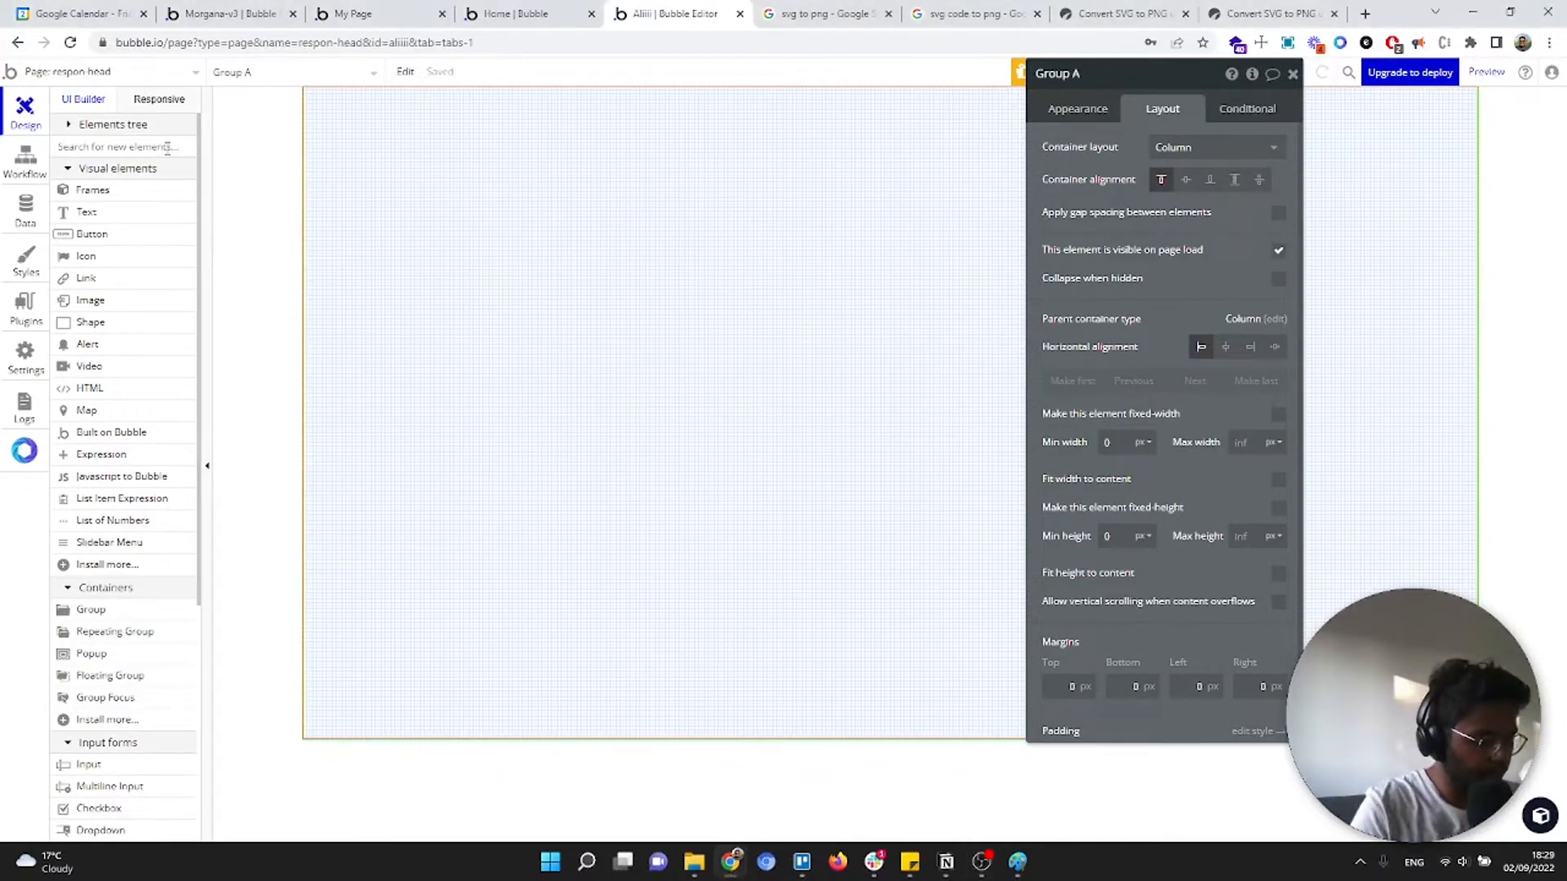
text(group)
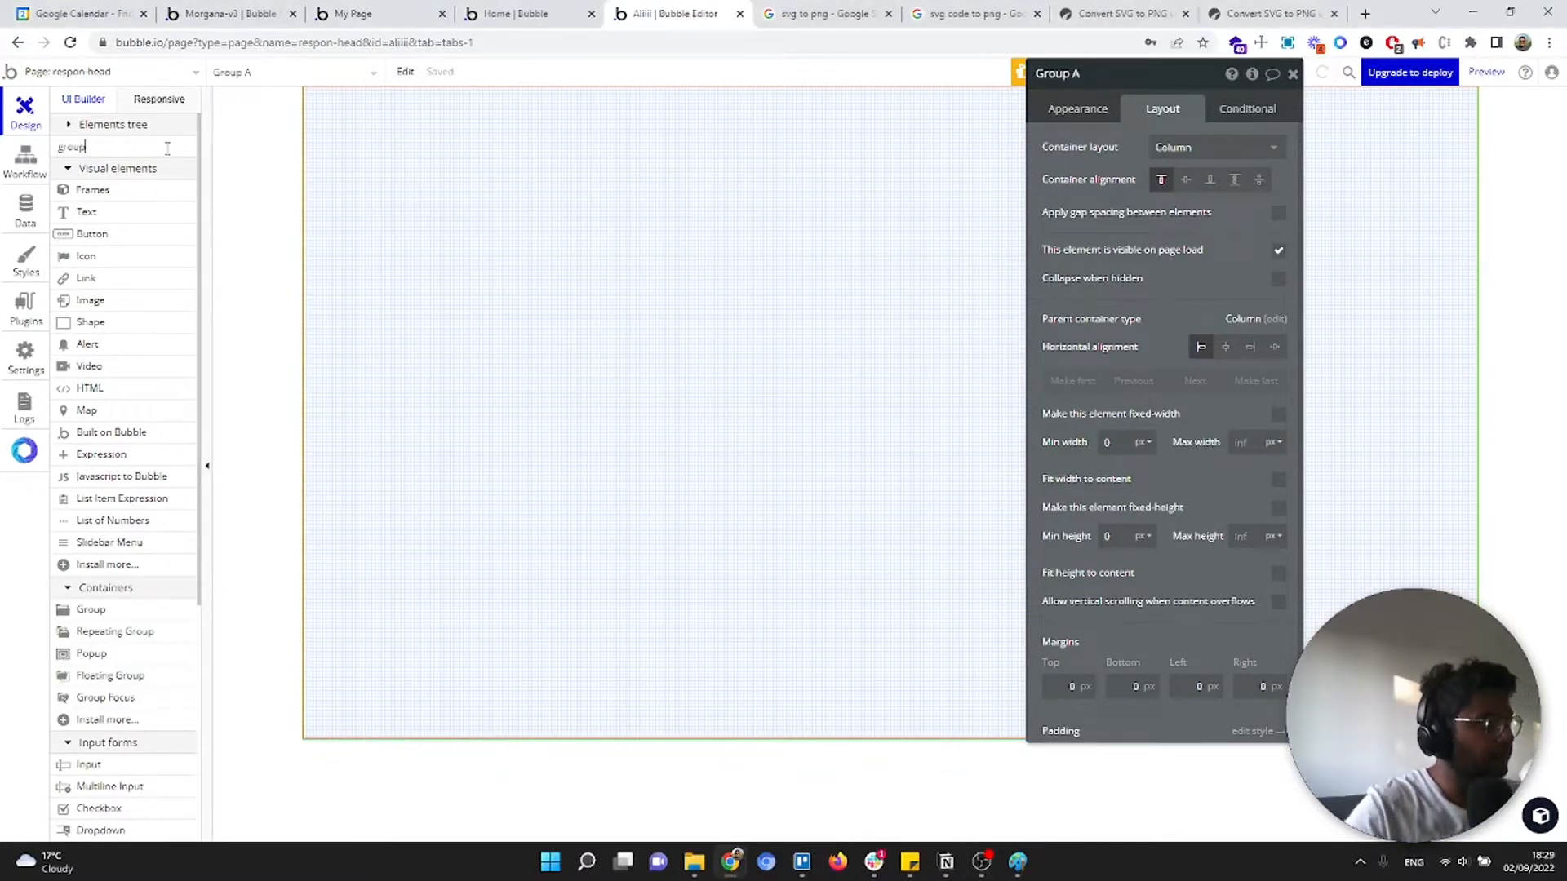
click(166, 197)
click(440, 161)
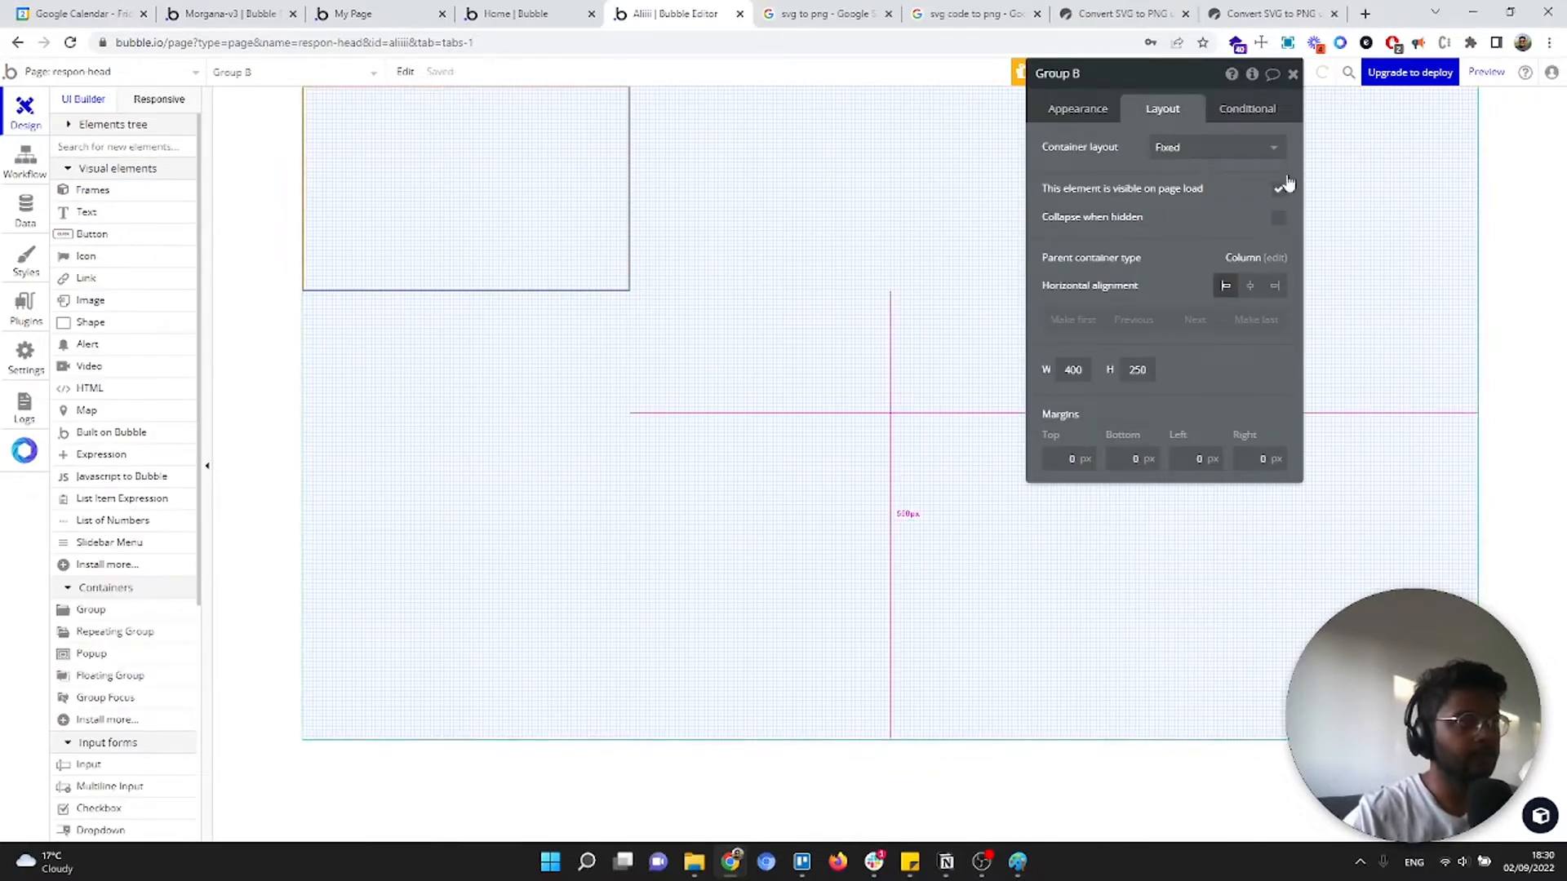
click(1216, 147)
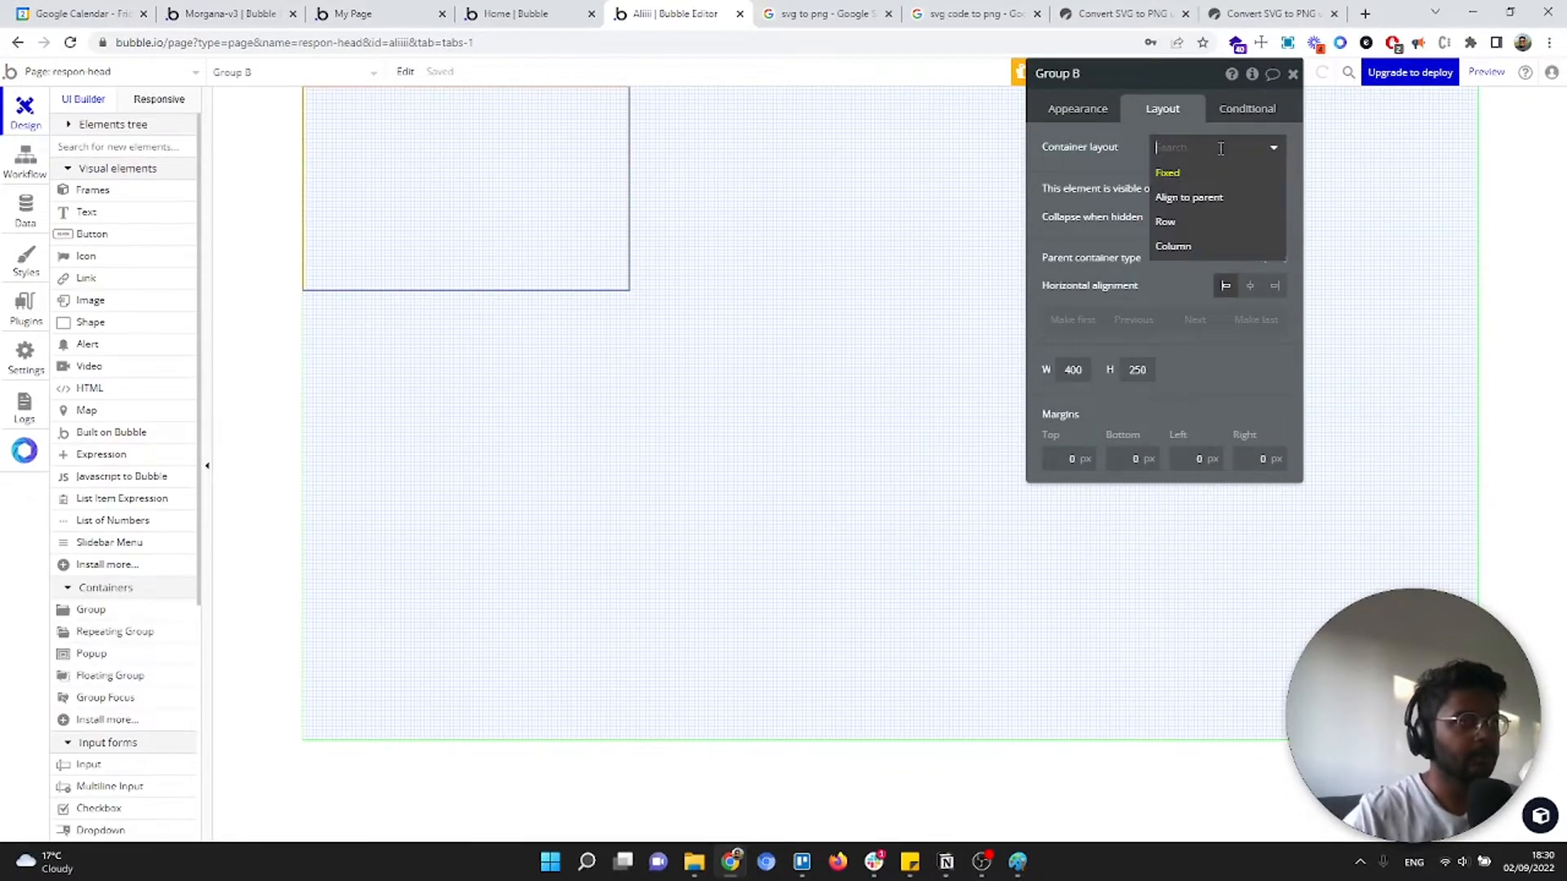
click(1217, 222)
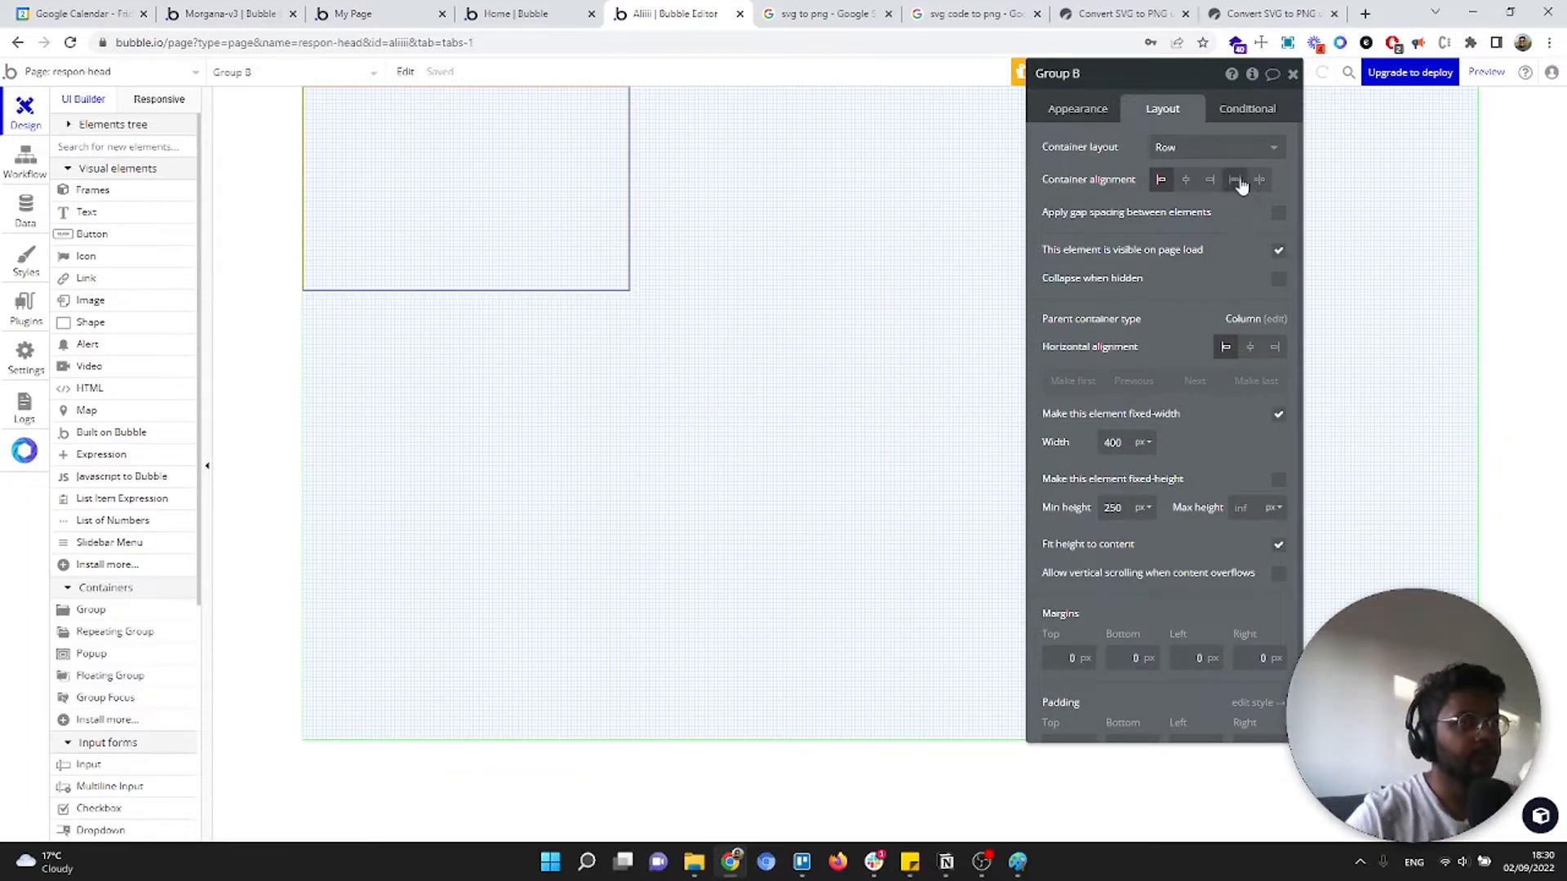
click(1263, 186)
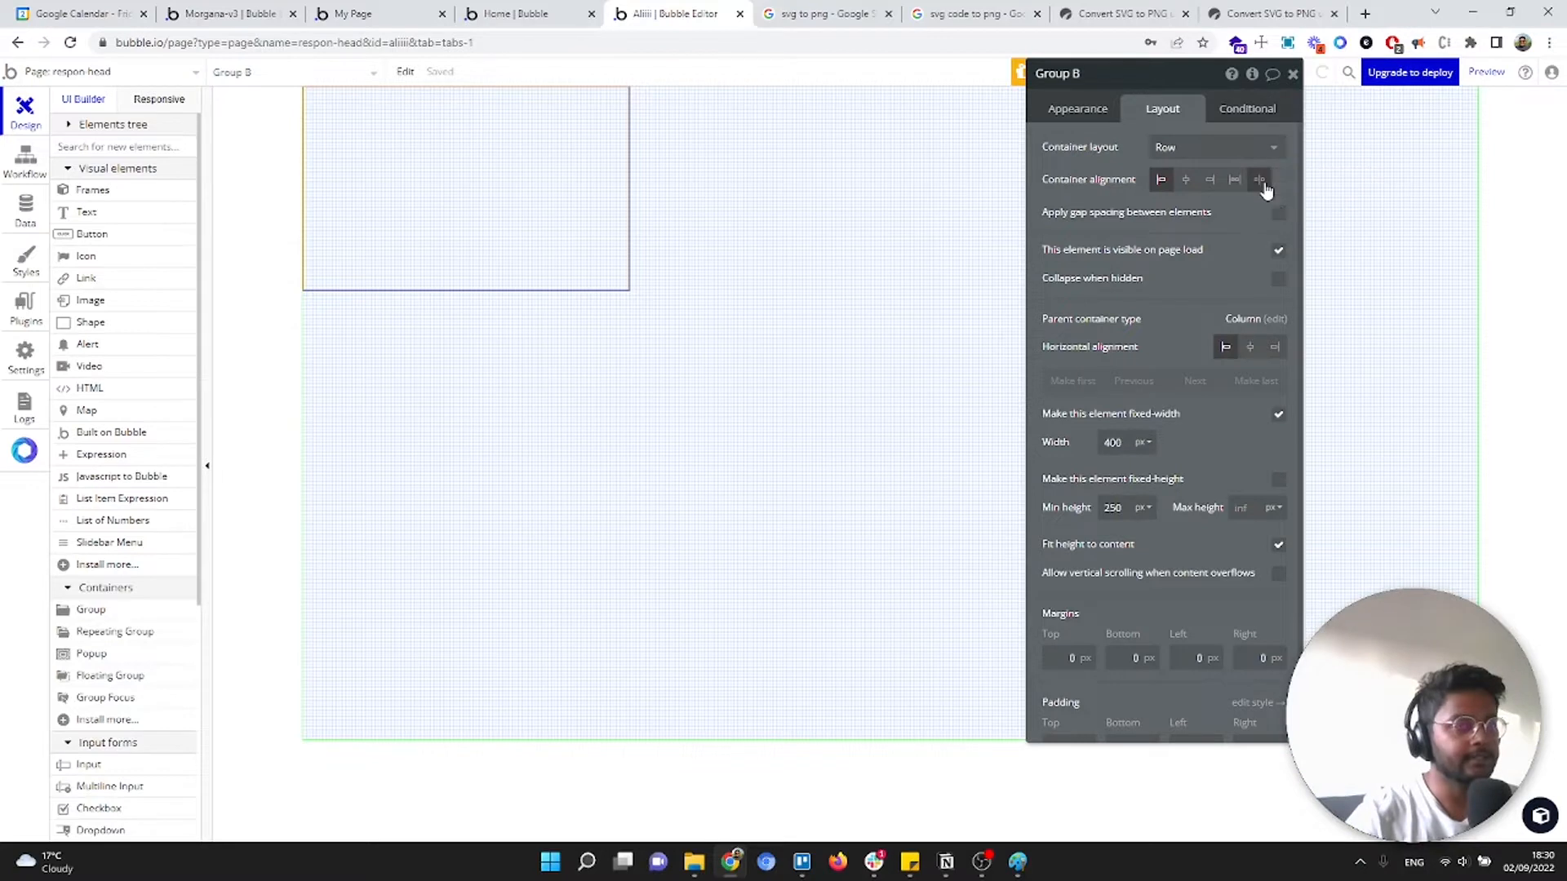
Make Group B non-fixed in width with minimum width 0 and minimum height 80 px
click(1278, 414)
double_click(1112, 442)
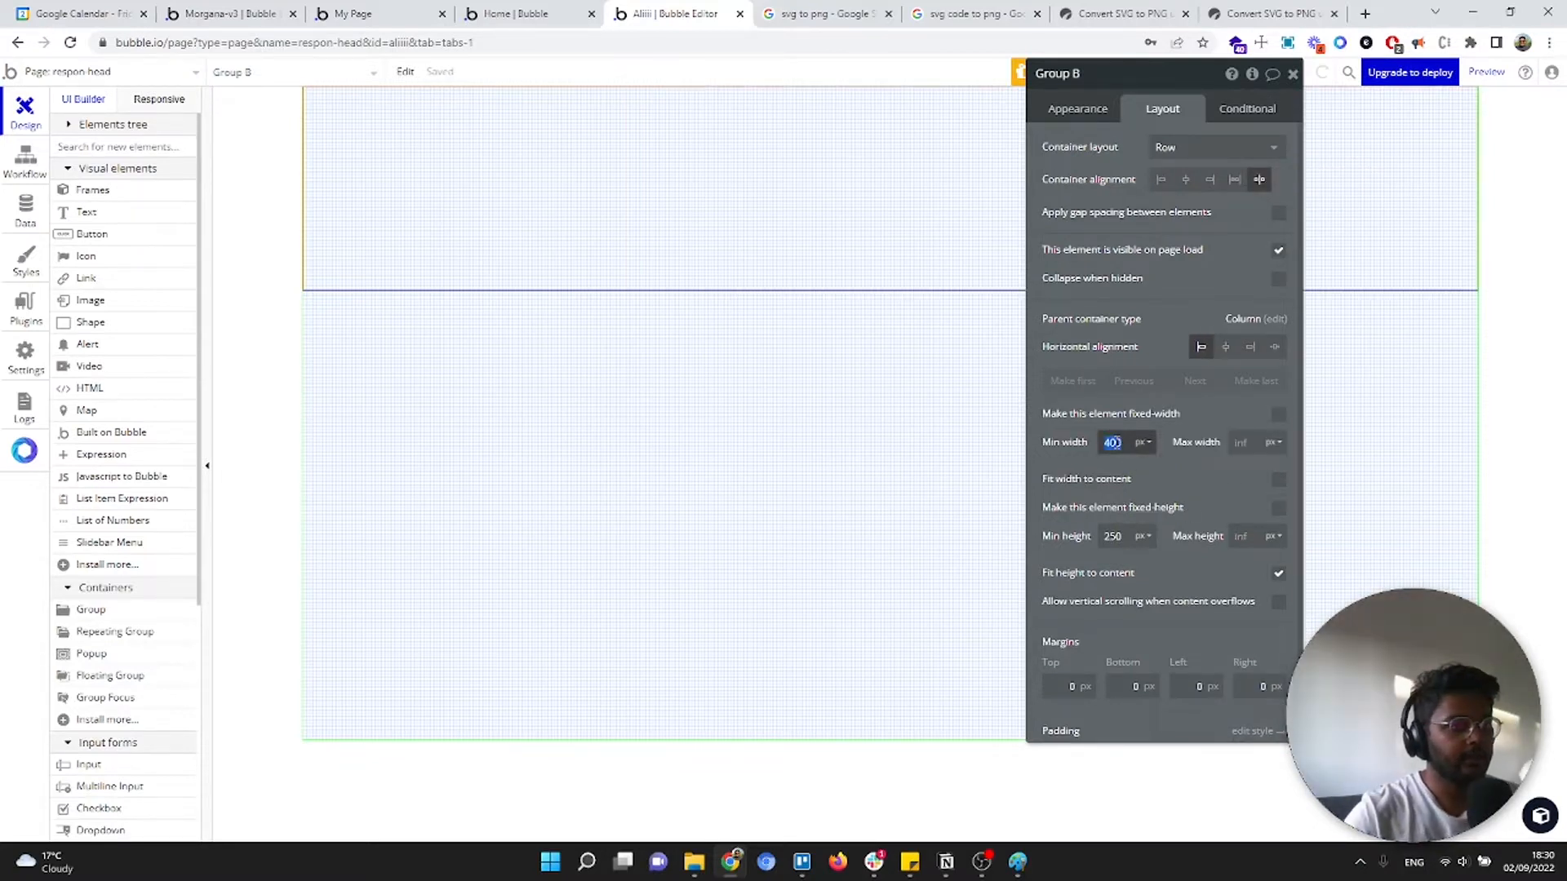
text(0)
double_click(1114, 538)
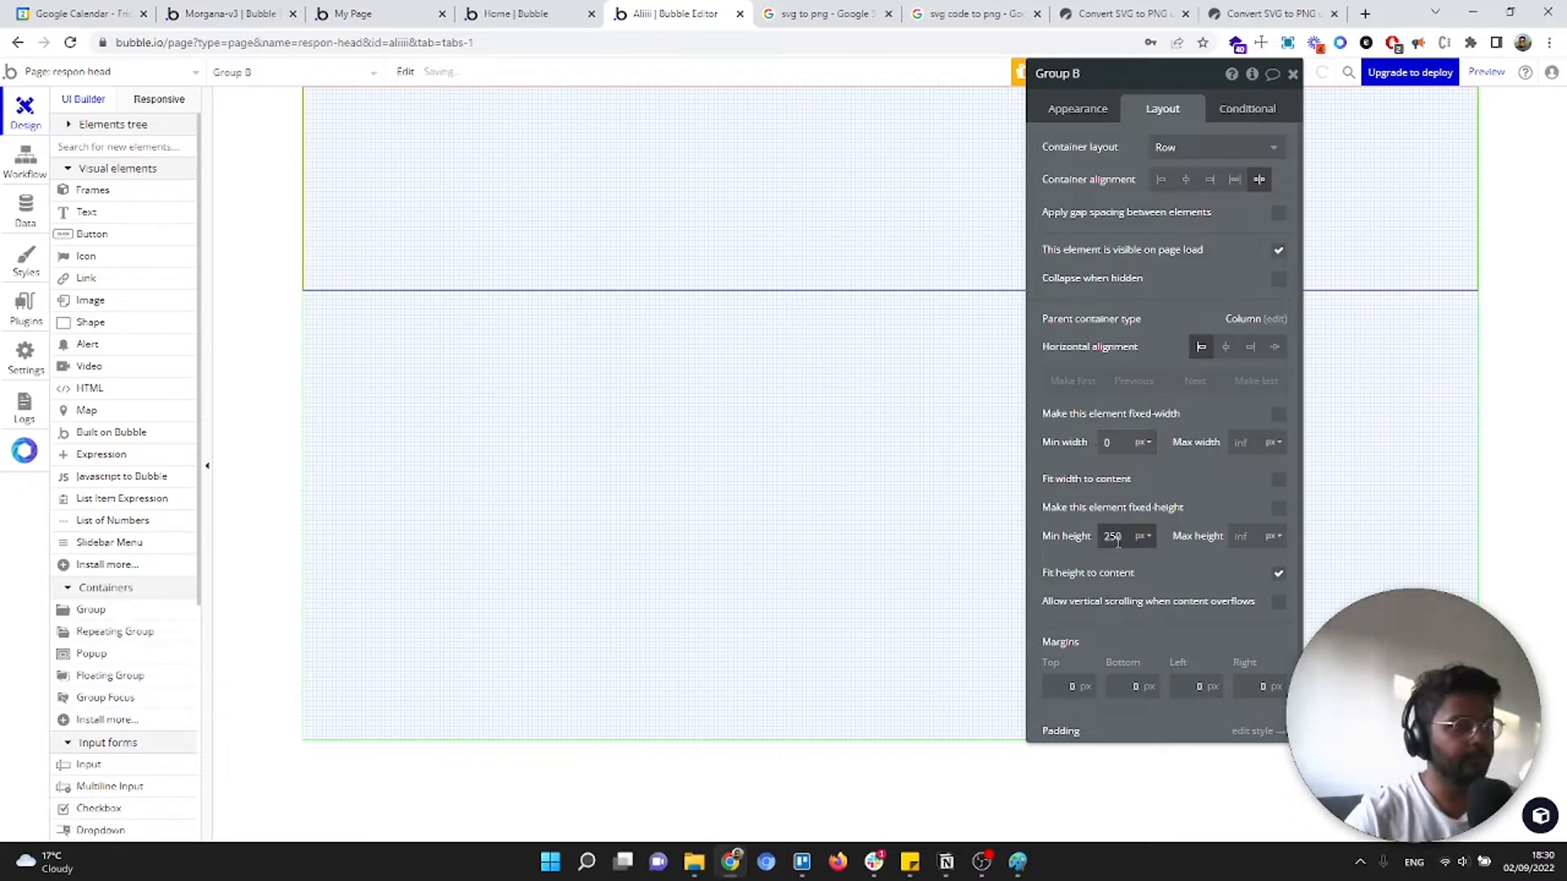
text(0)
key(Return)
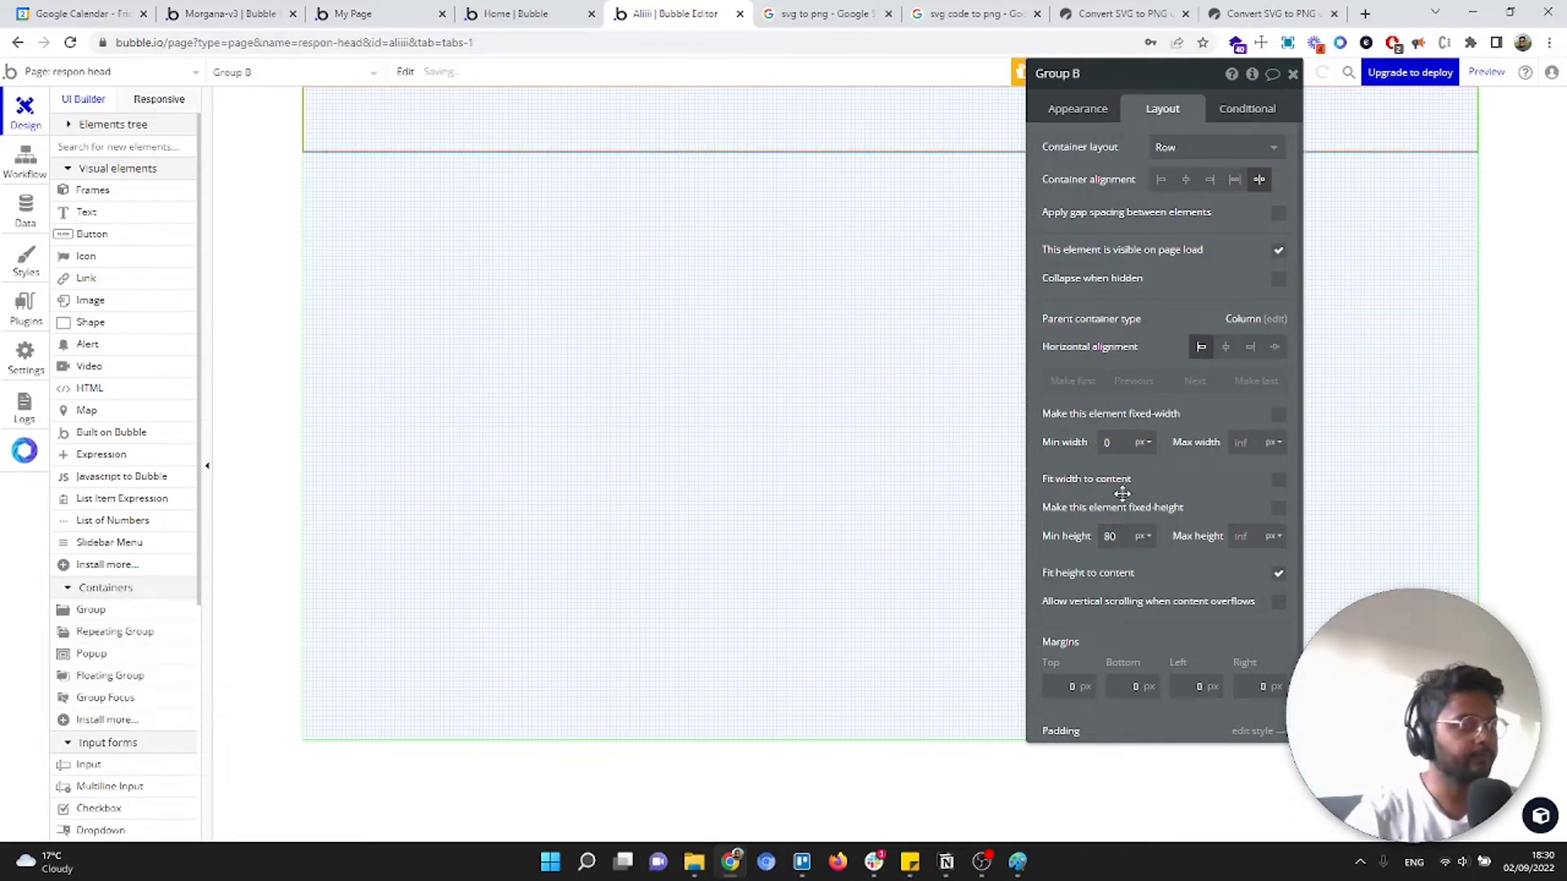
Give Group A 50 px of padding on the top, left and right
click(759, 261)
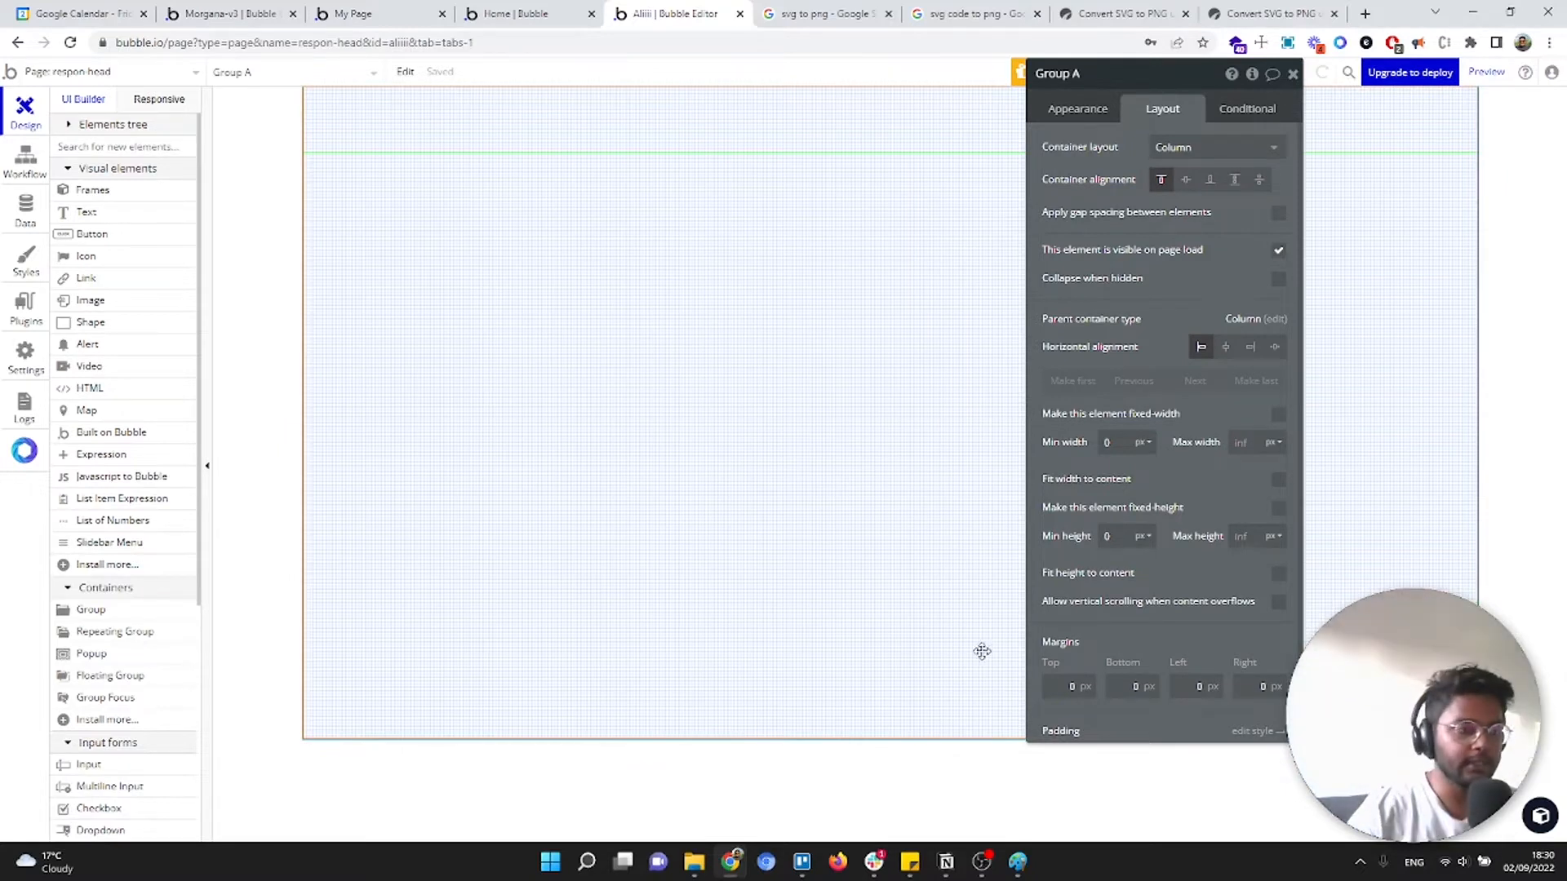
scroll(1053, 694, down, 1)
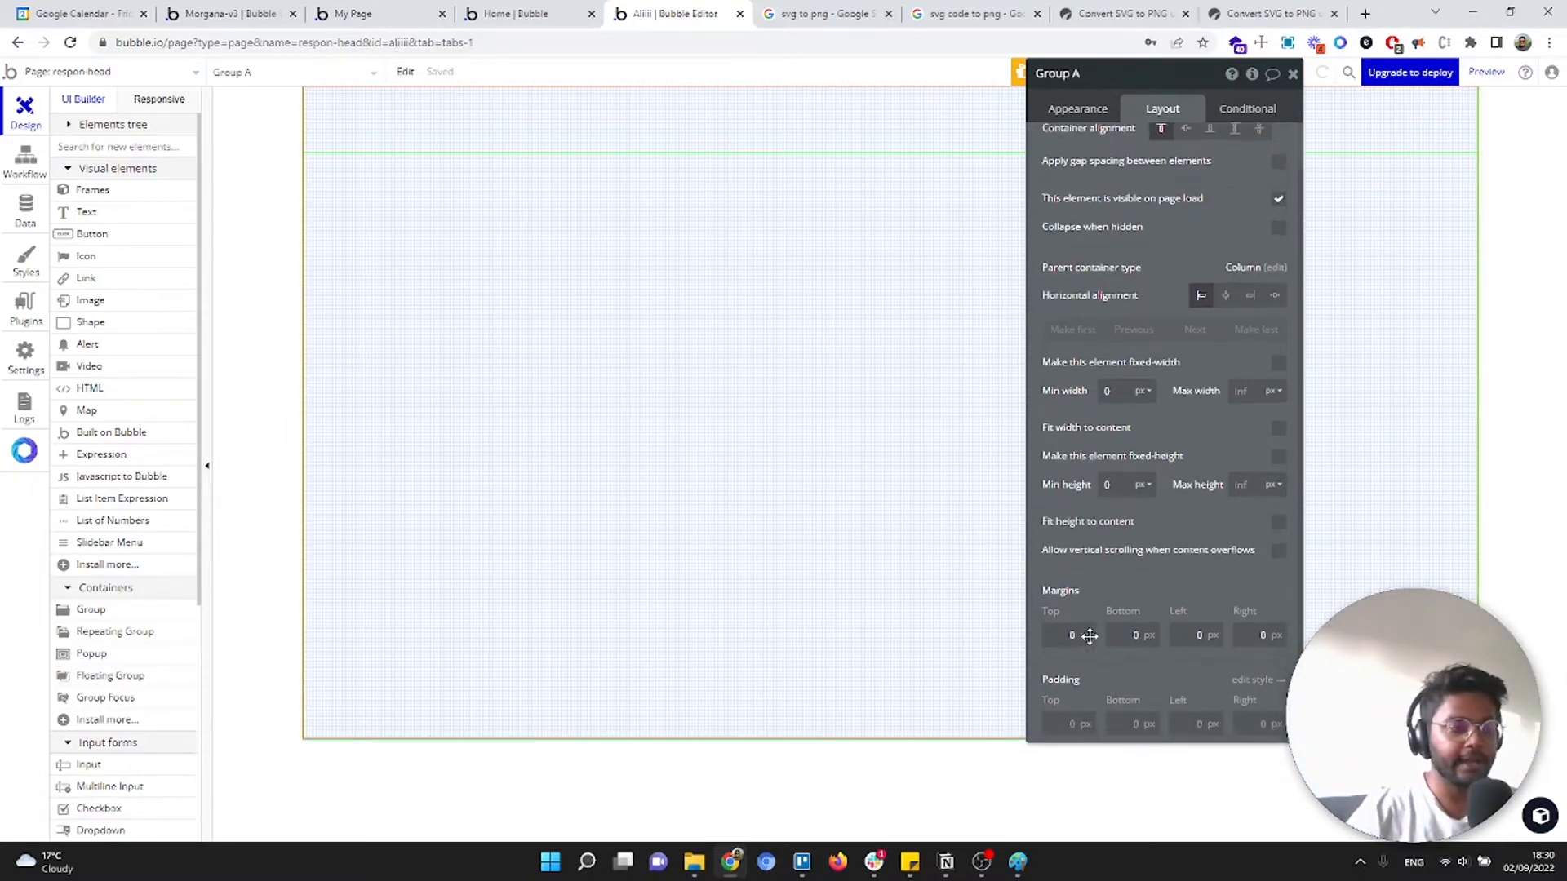
click(1069, 727)
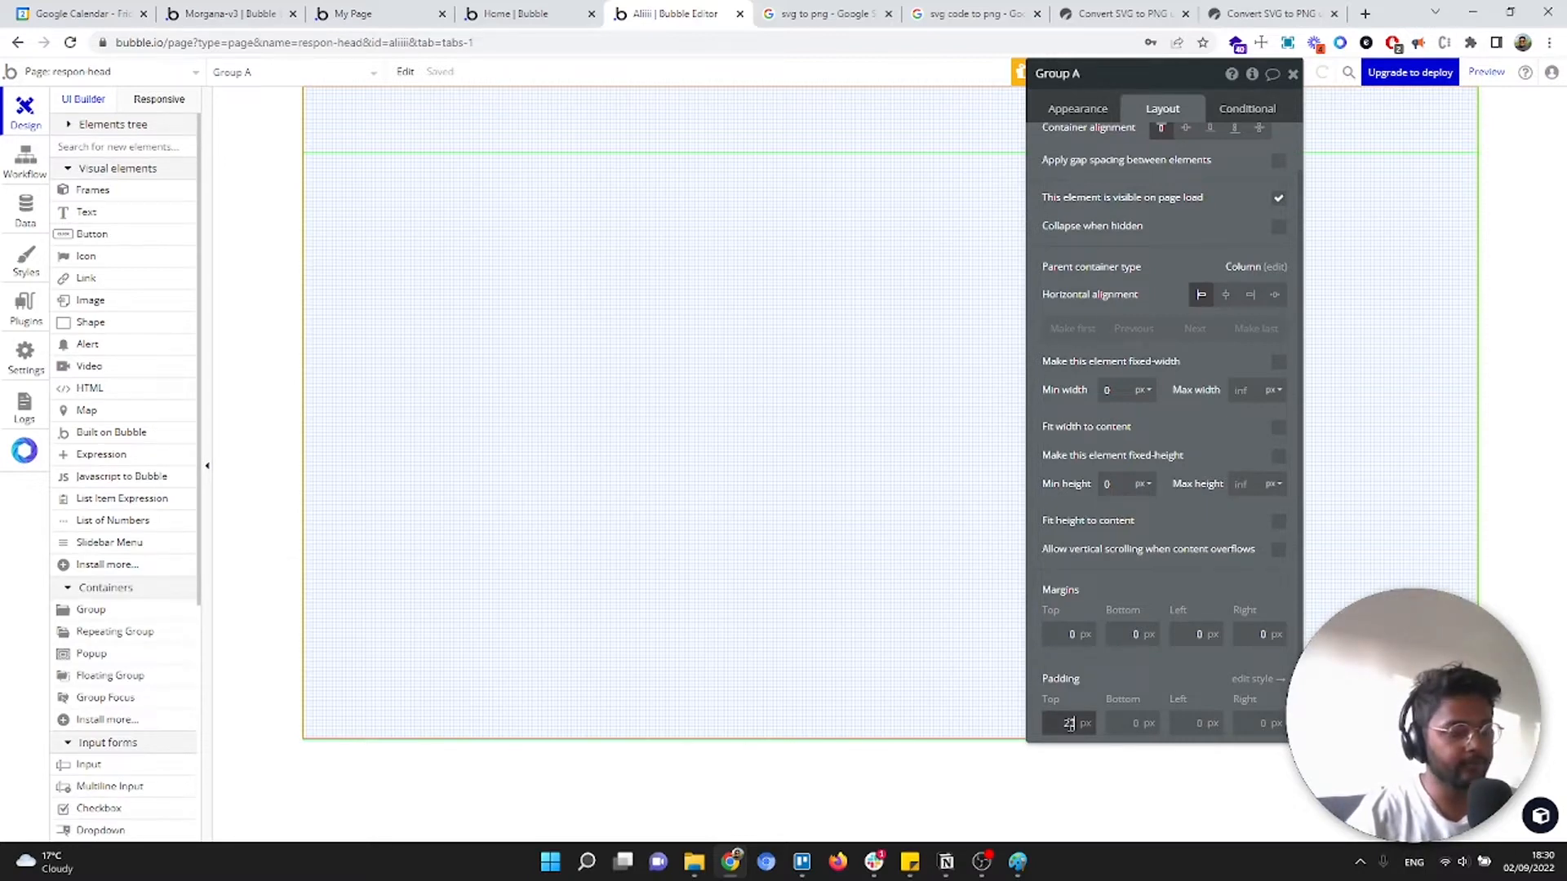
text(20)
key(Return)
click(1127, 598)
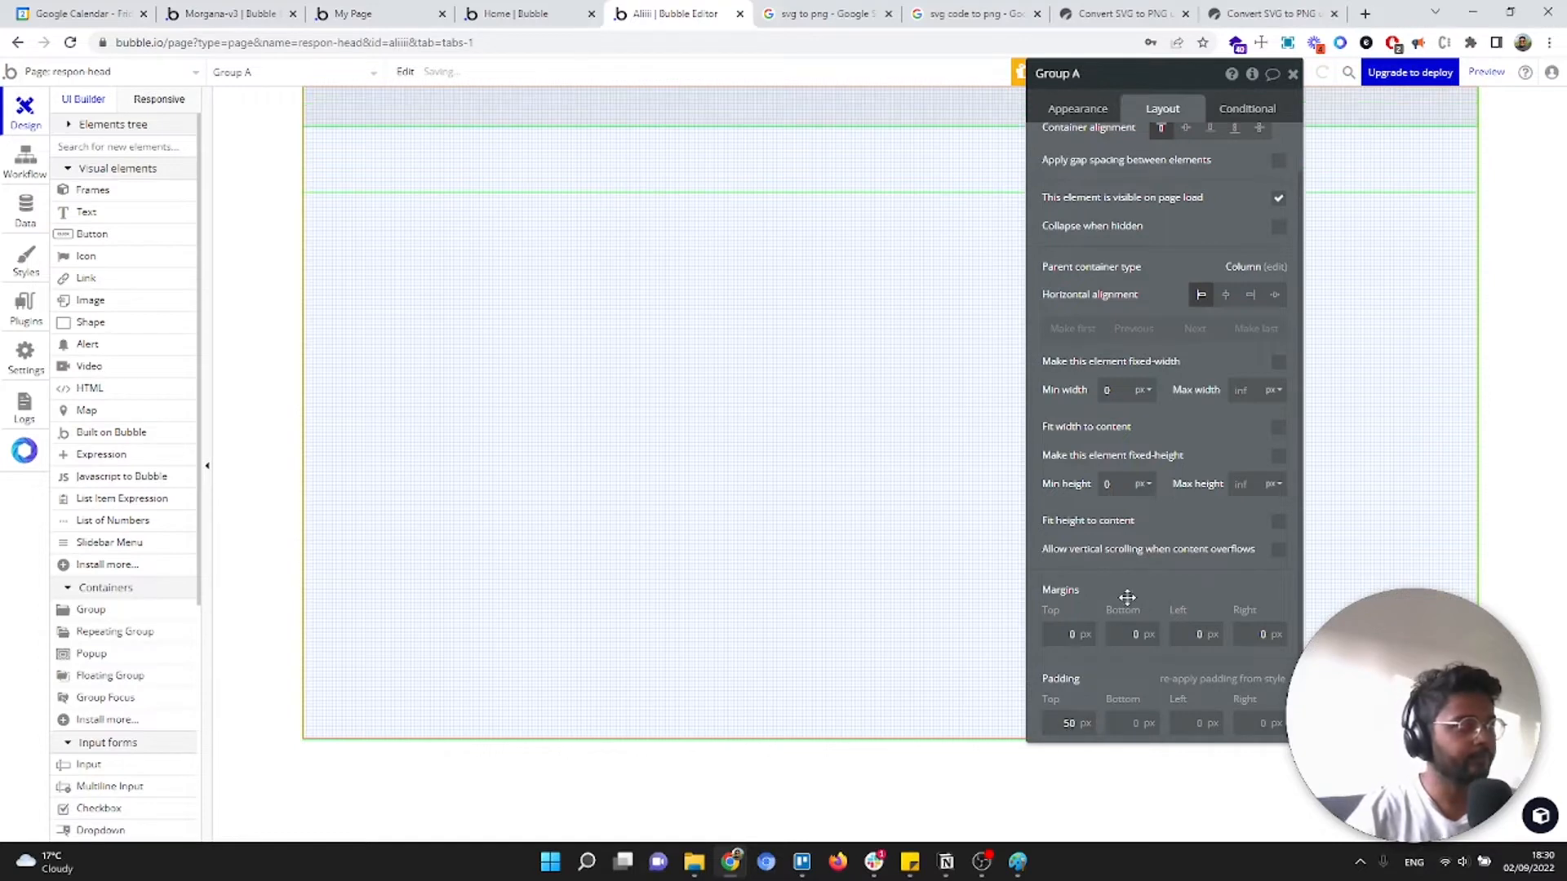
click(1183, 722)
text(50)
click(1251, 726)
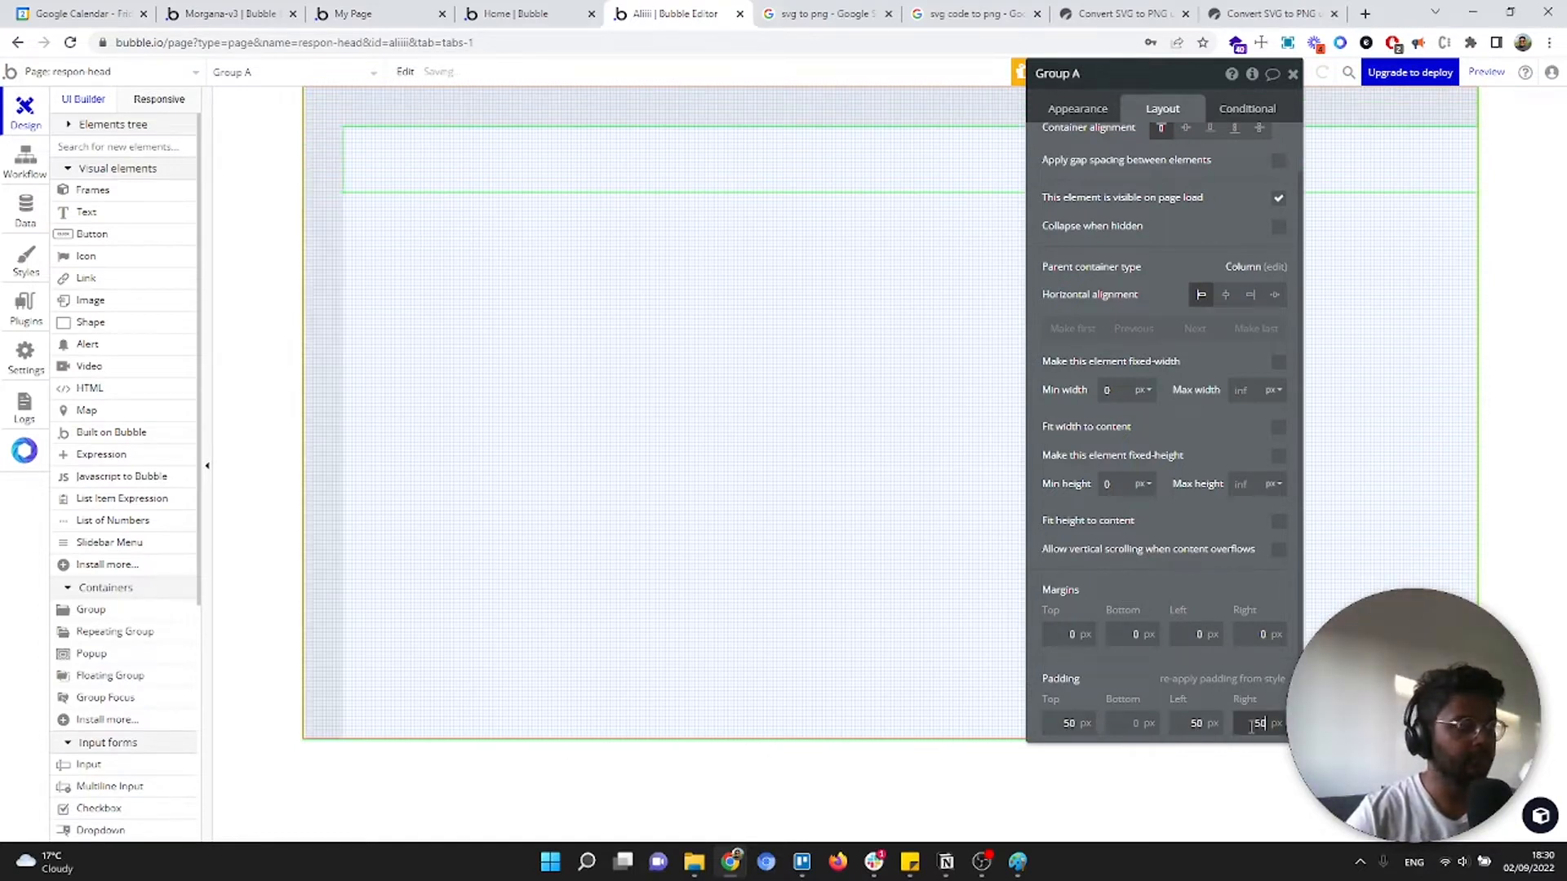
text(50)
click(894, 481)
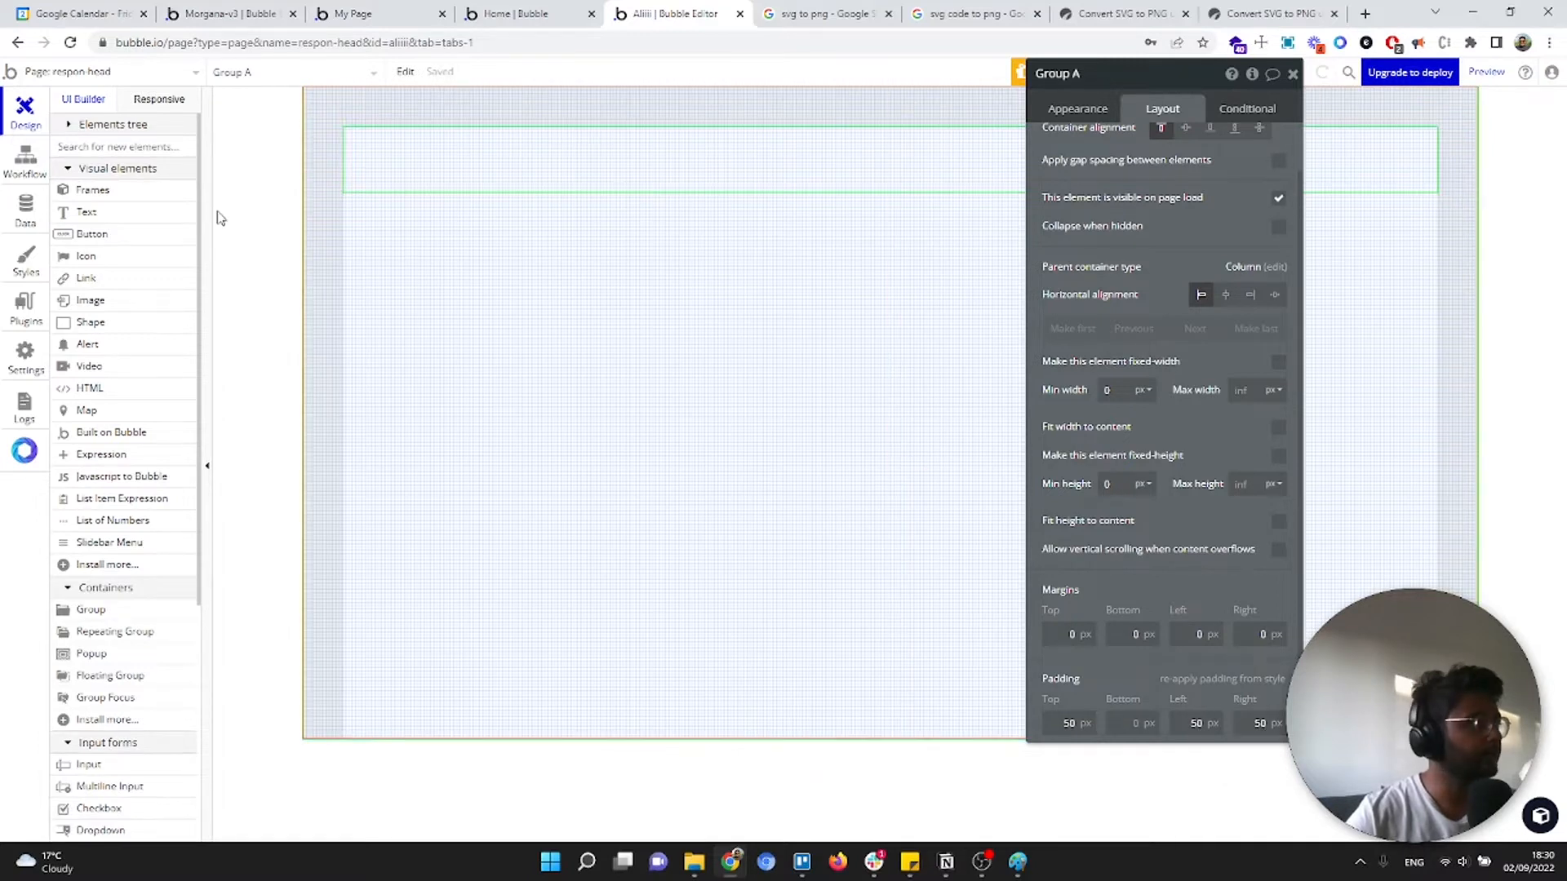
Add a third group inside Group B's row
text(gr)
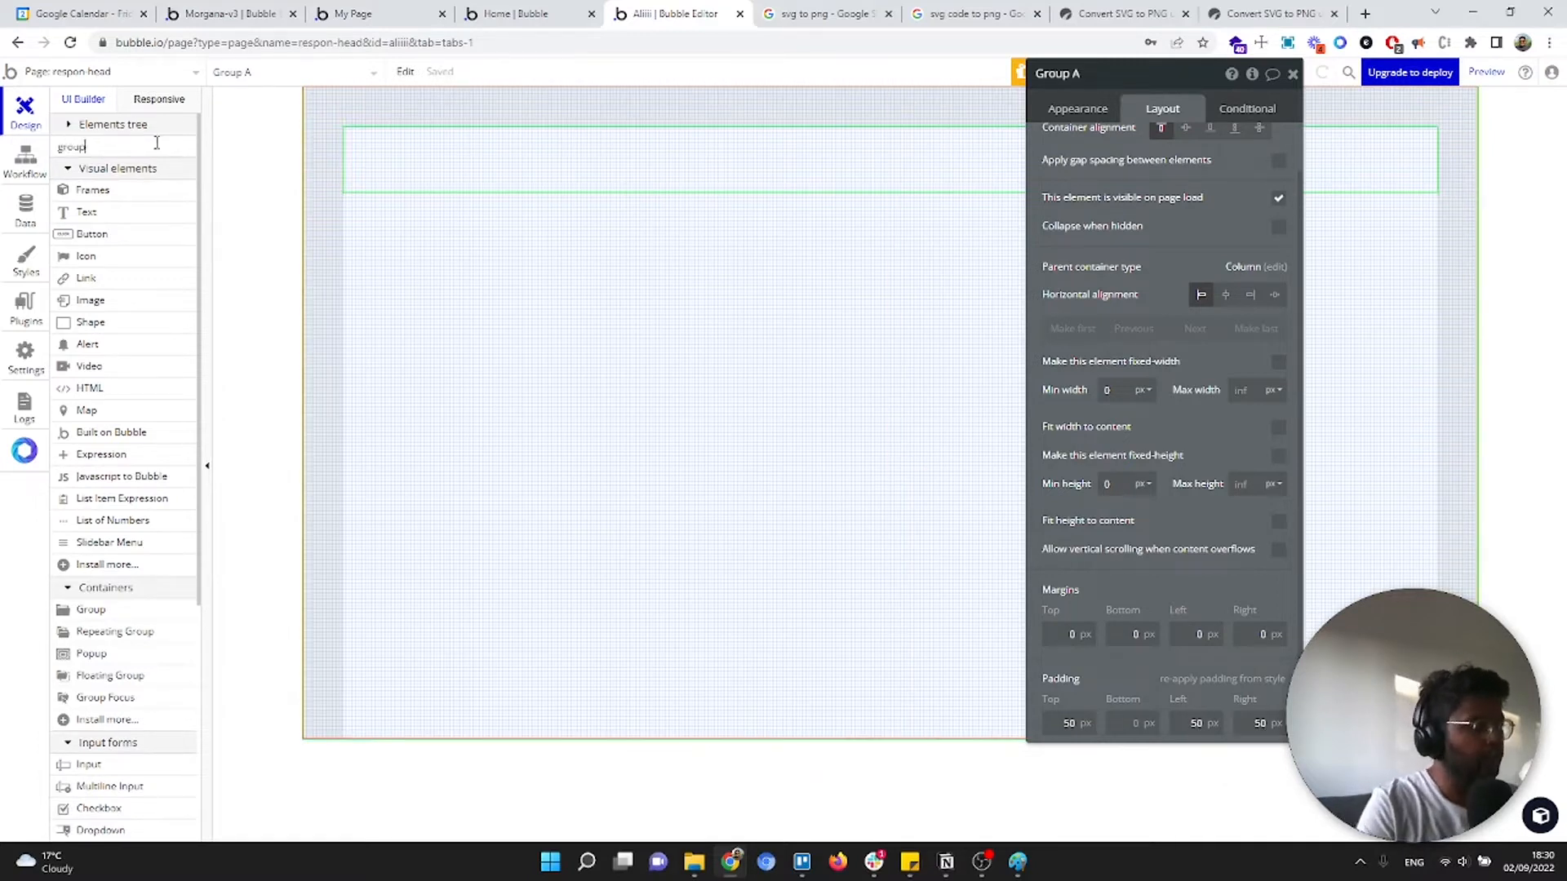
text(oup)
click(140, 194)
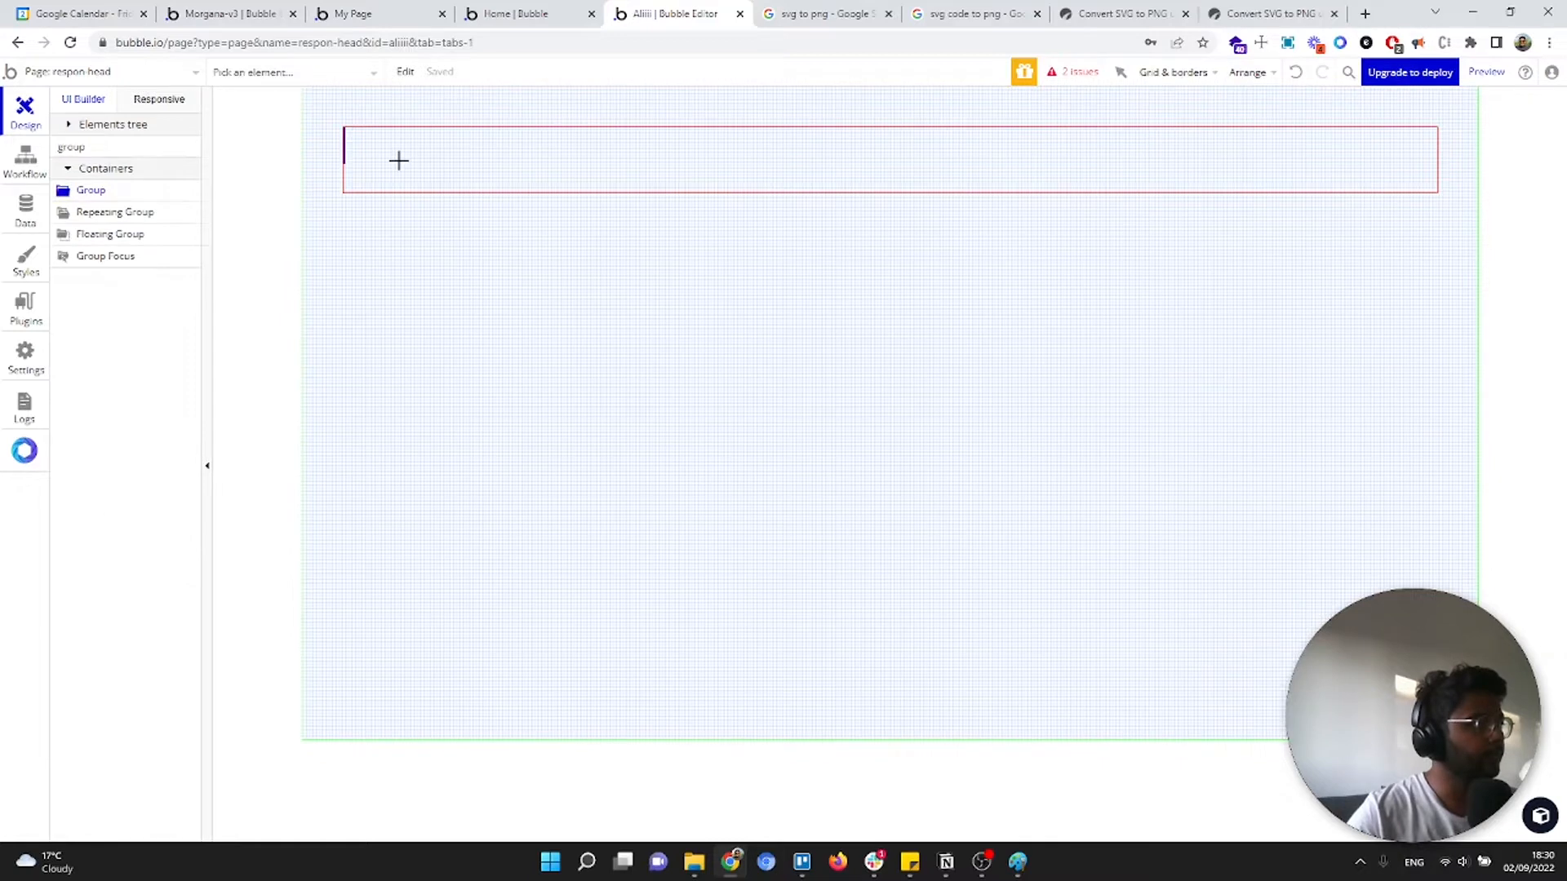
click(381, 174)
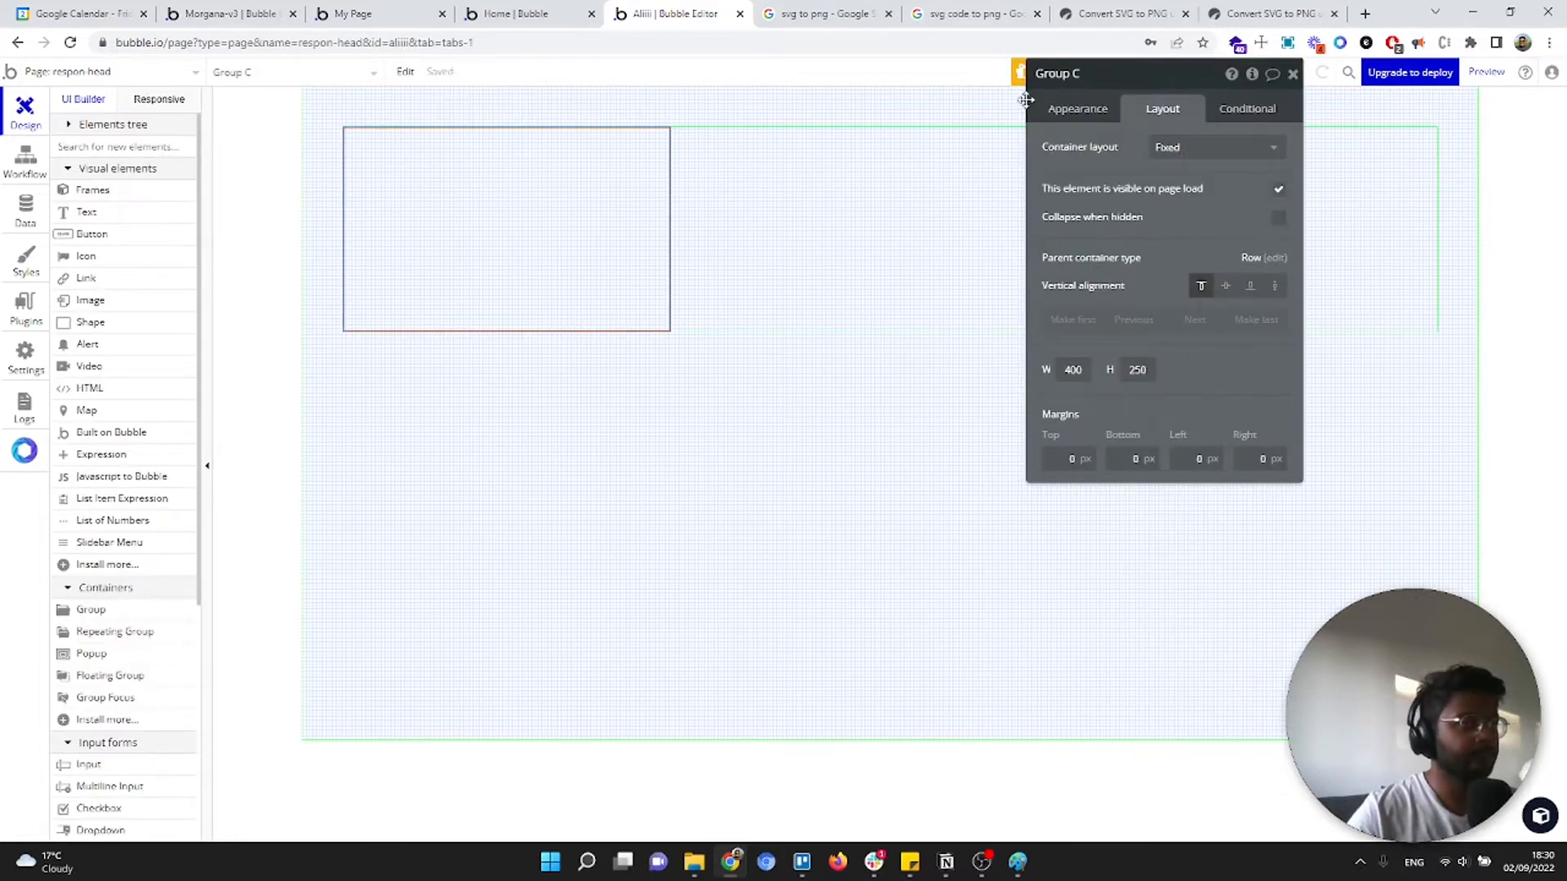
Remove the style from Group C and set its background style to Image
click(1061, 110)
click(1281, 327)
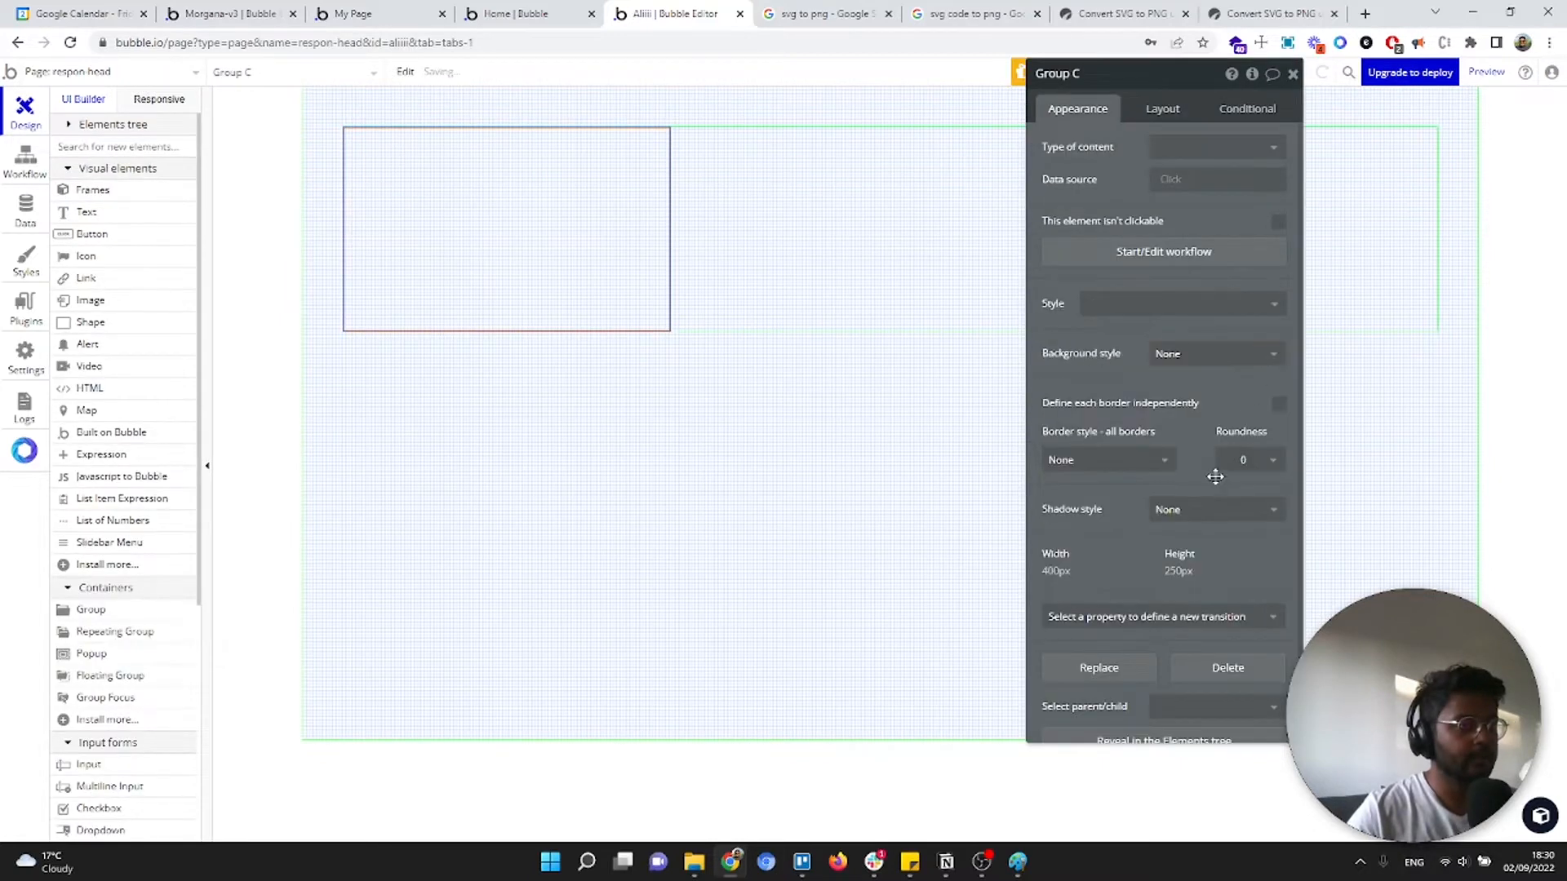
click(1179, 353)
click(1194, 455)
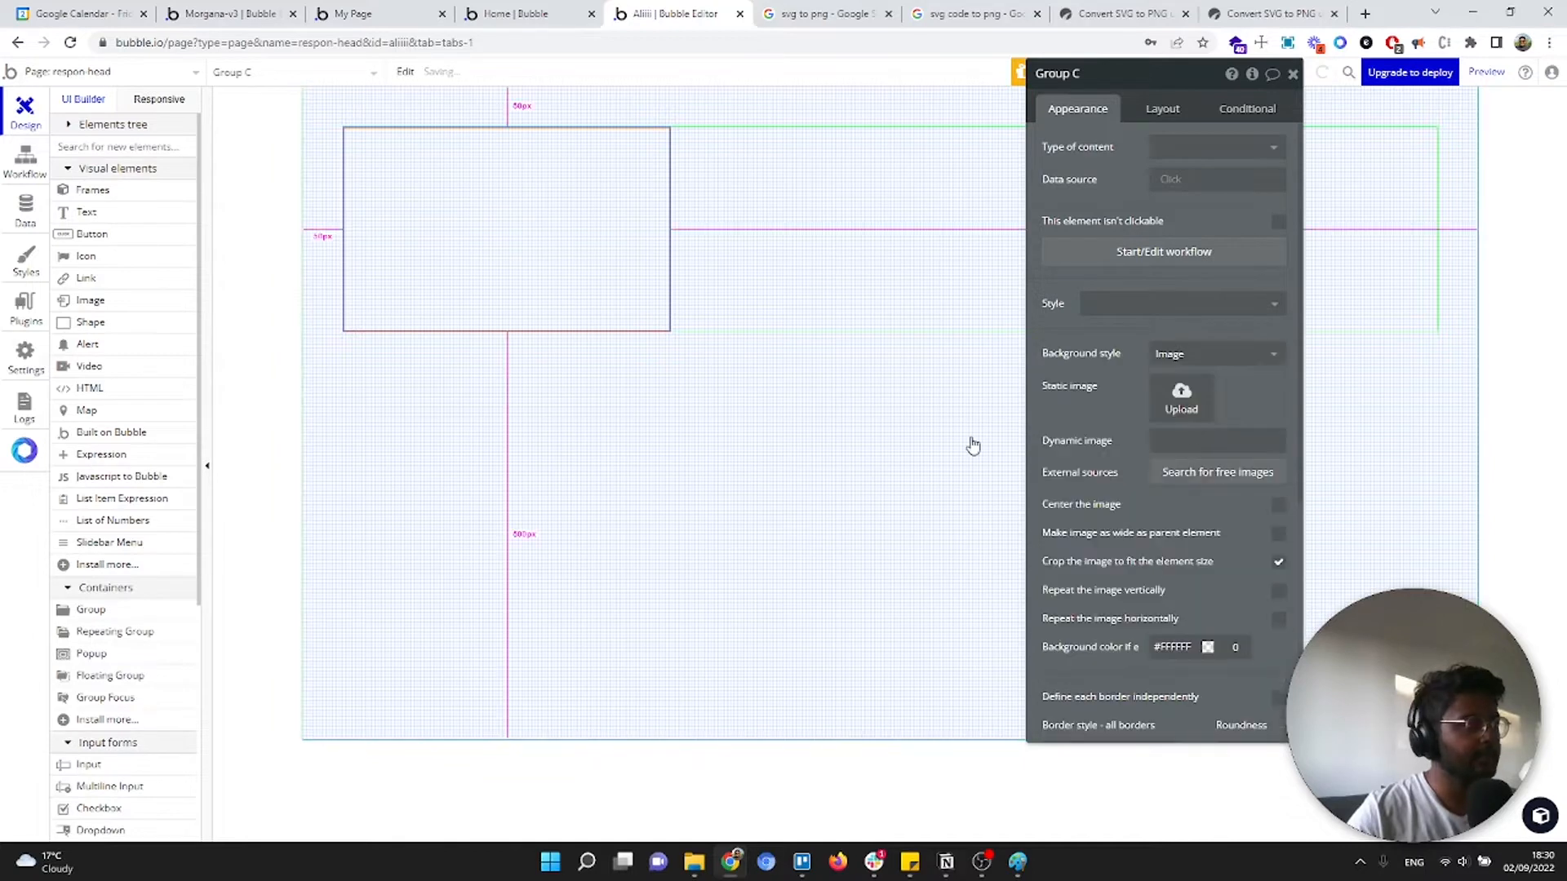
Upload the "Logo Grey and Red" image from the Design & Desktop folder on the Desktop as Group C's static background image
click(1181, 397)
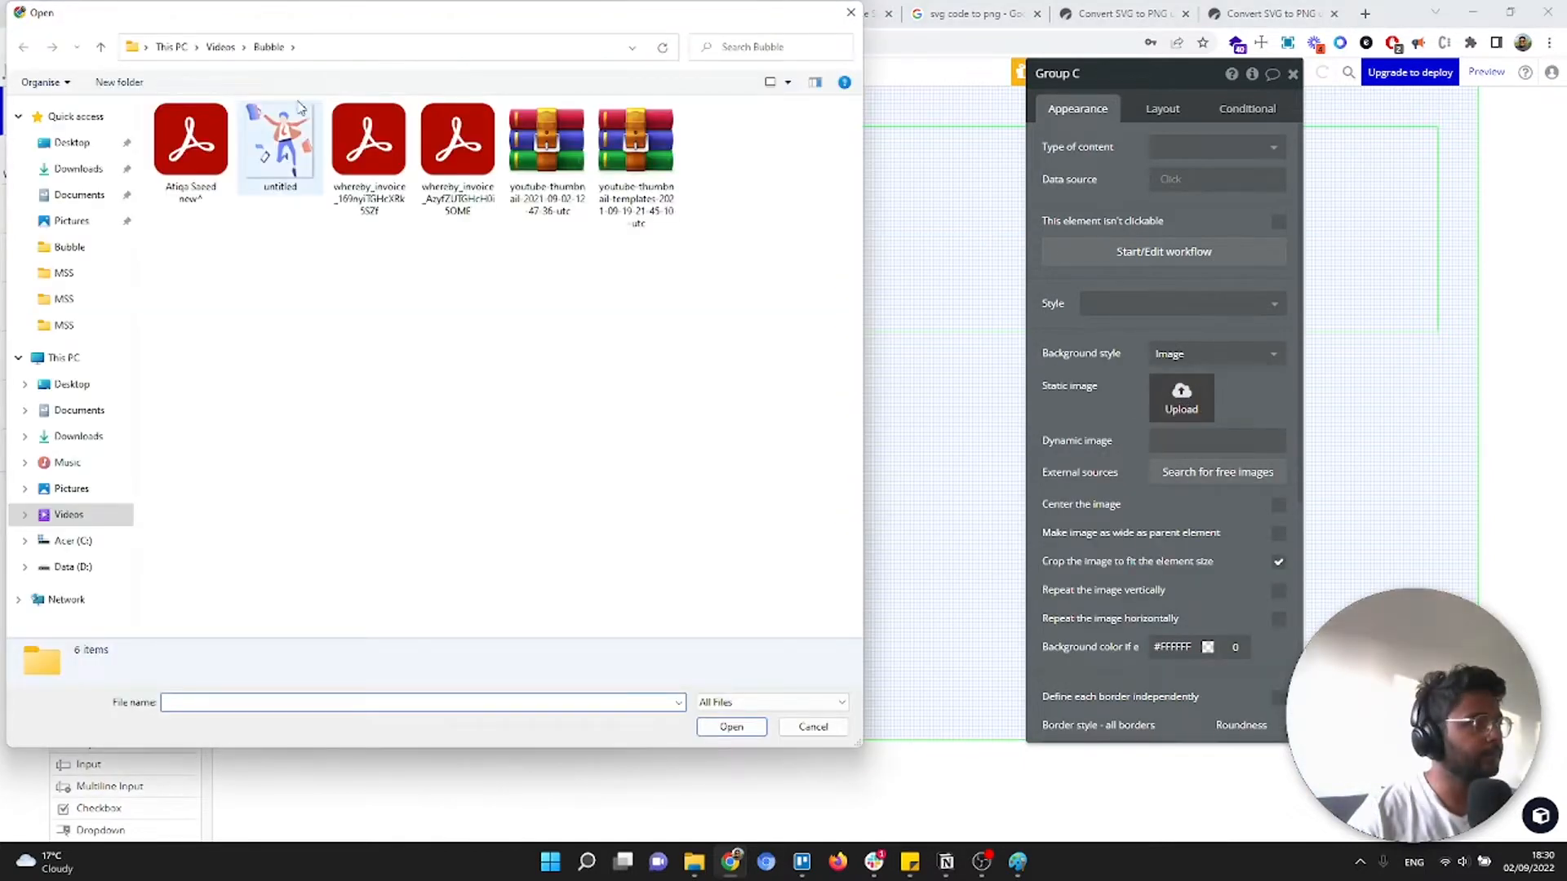
click(217, 46)
click(171, 46)
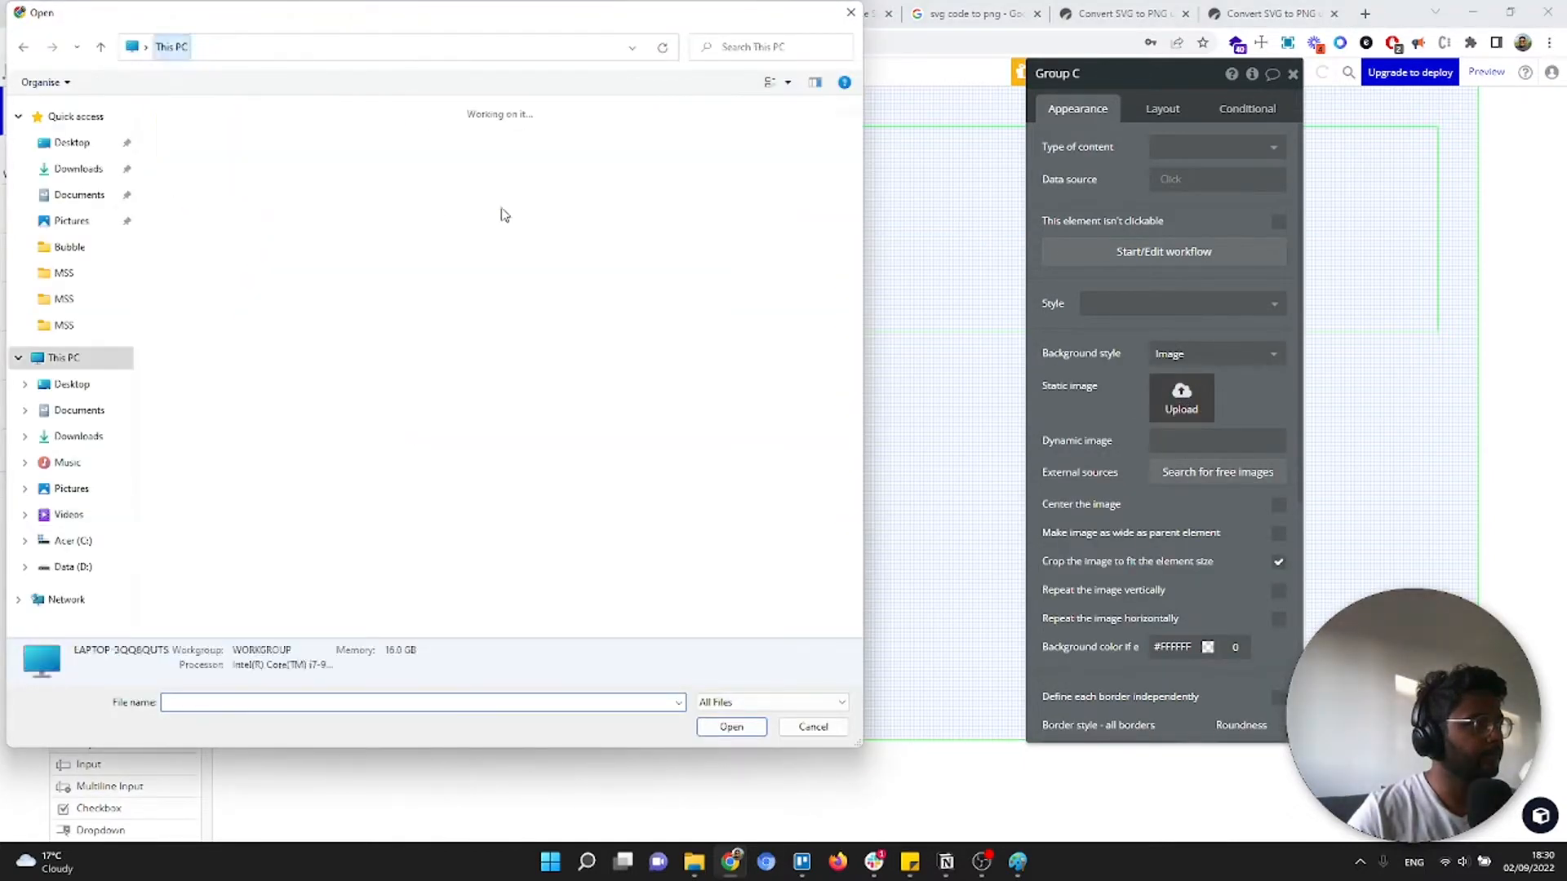
click(72, 142)
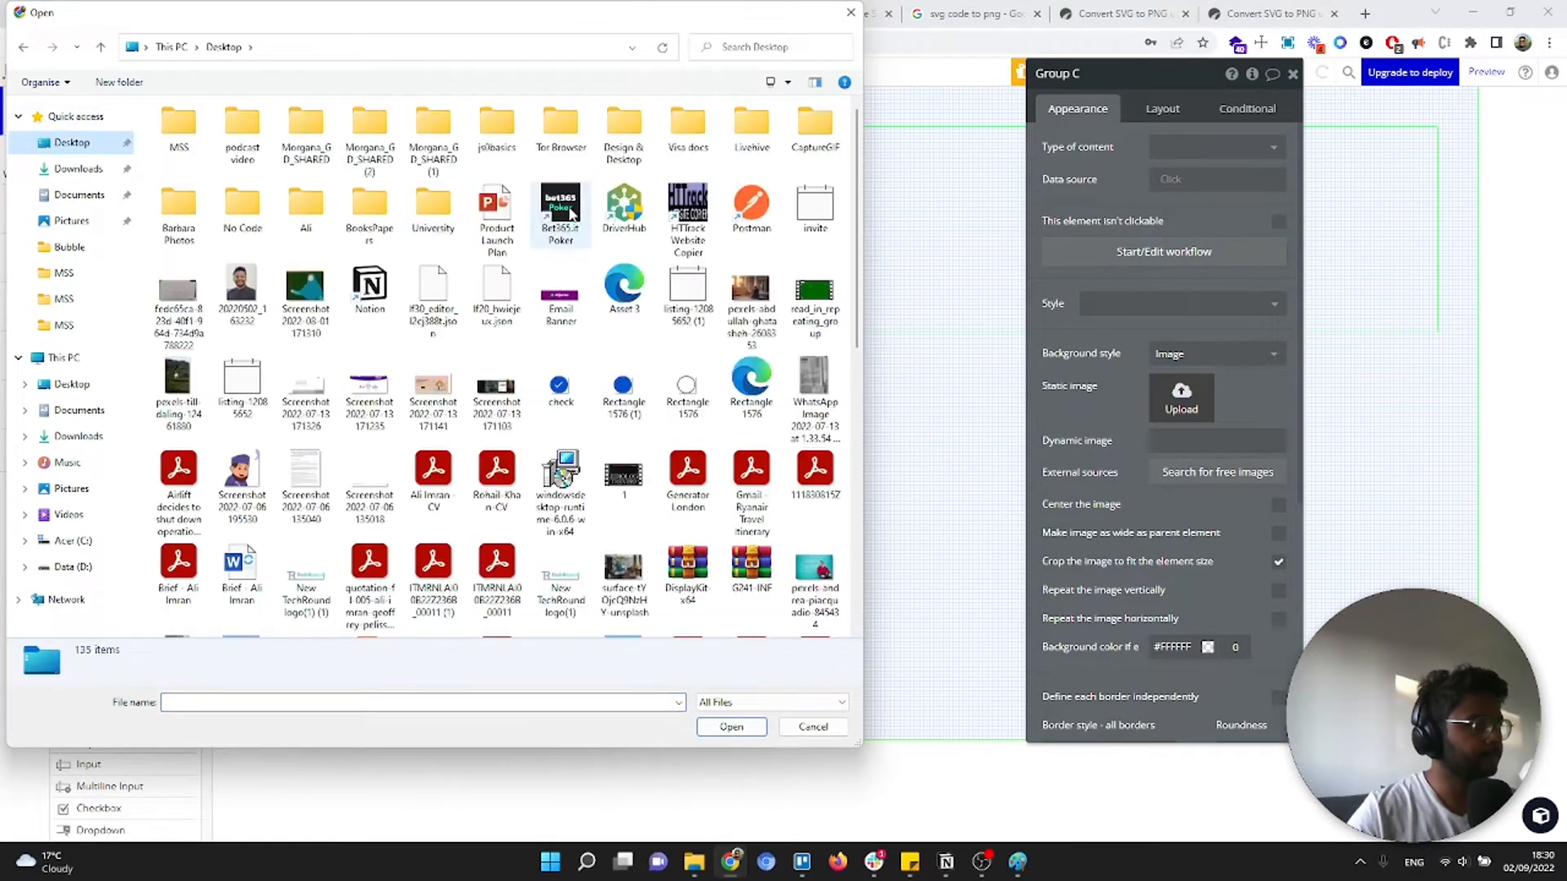
click(571, 205)
click(687, 571)
double_click(624, 122)
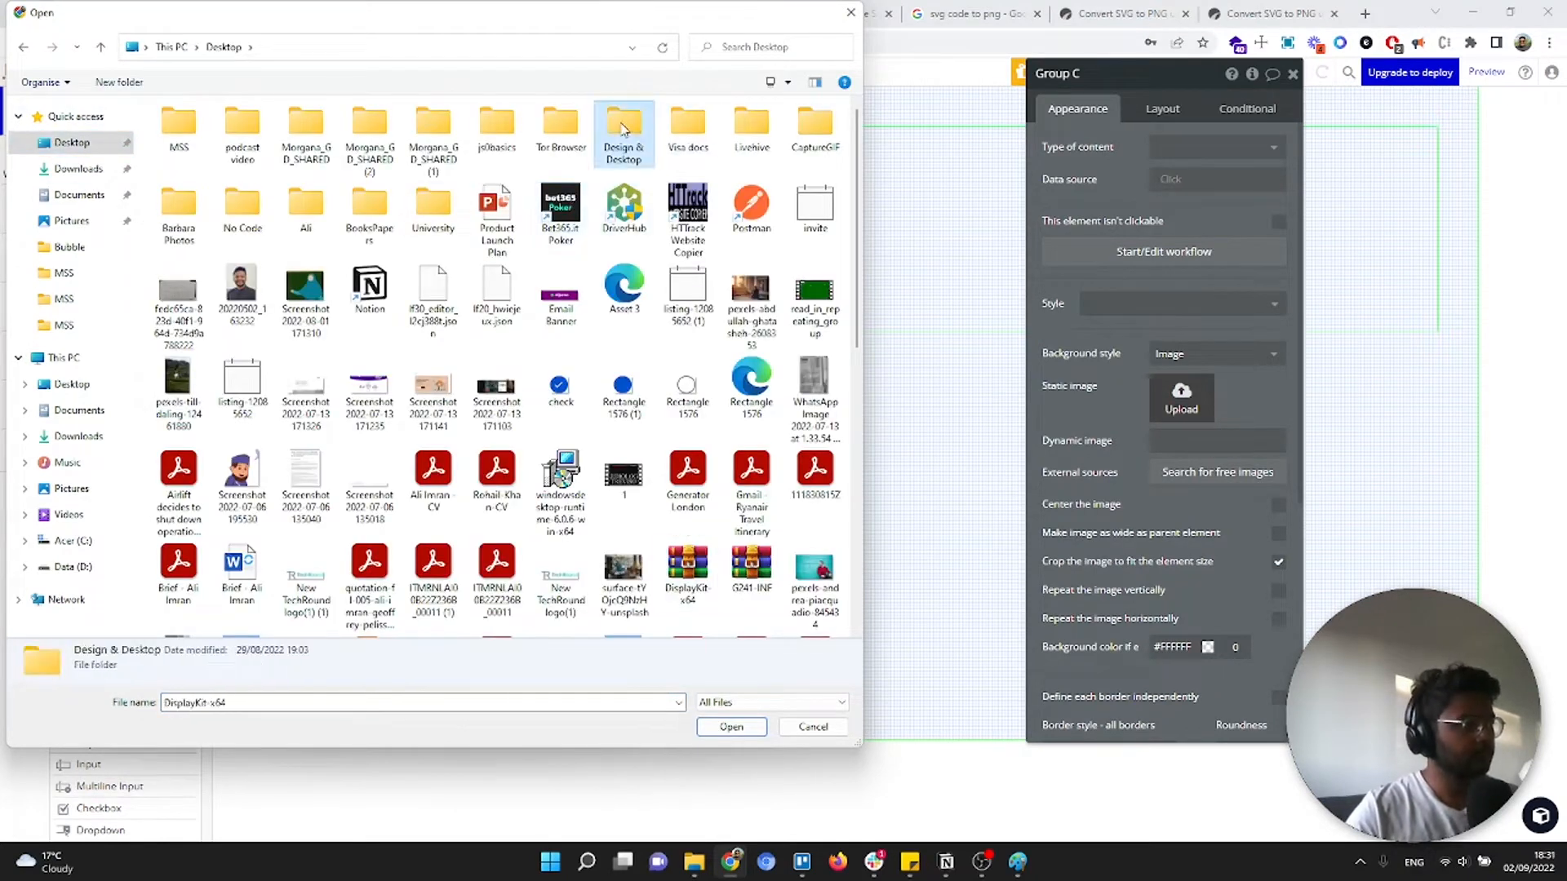
scroll(700, 337, down, 10)
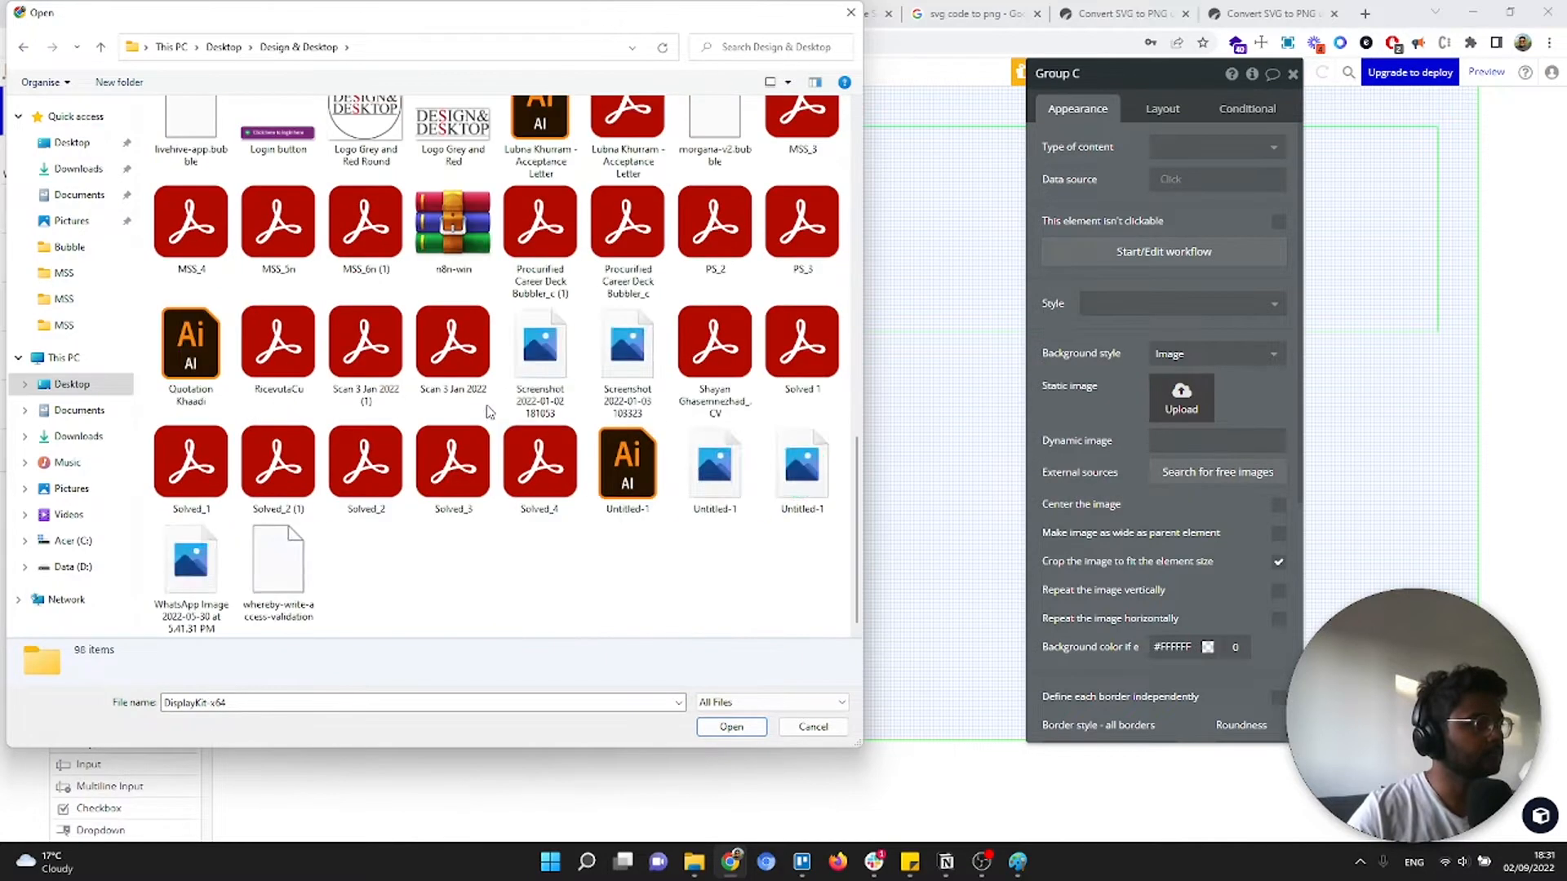
scroll(508, 336, up, 3)
double_click(454, 359)
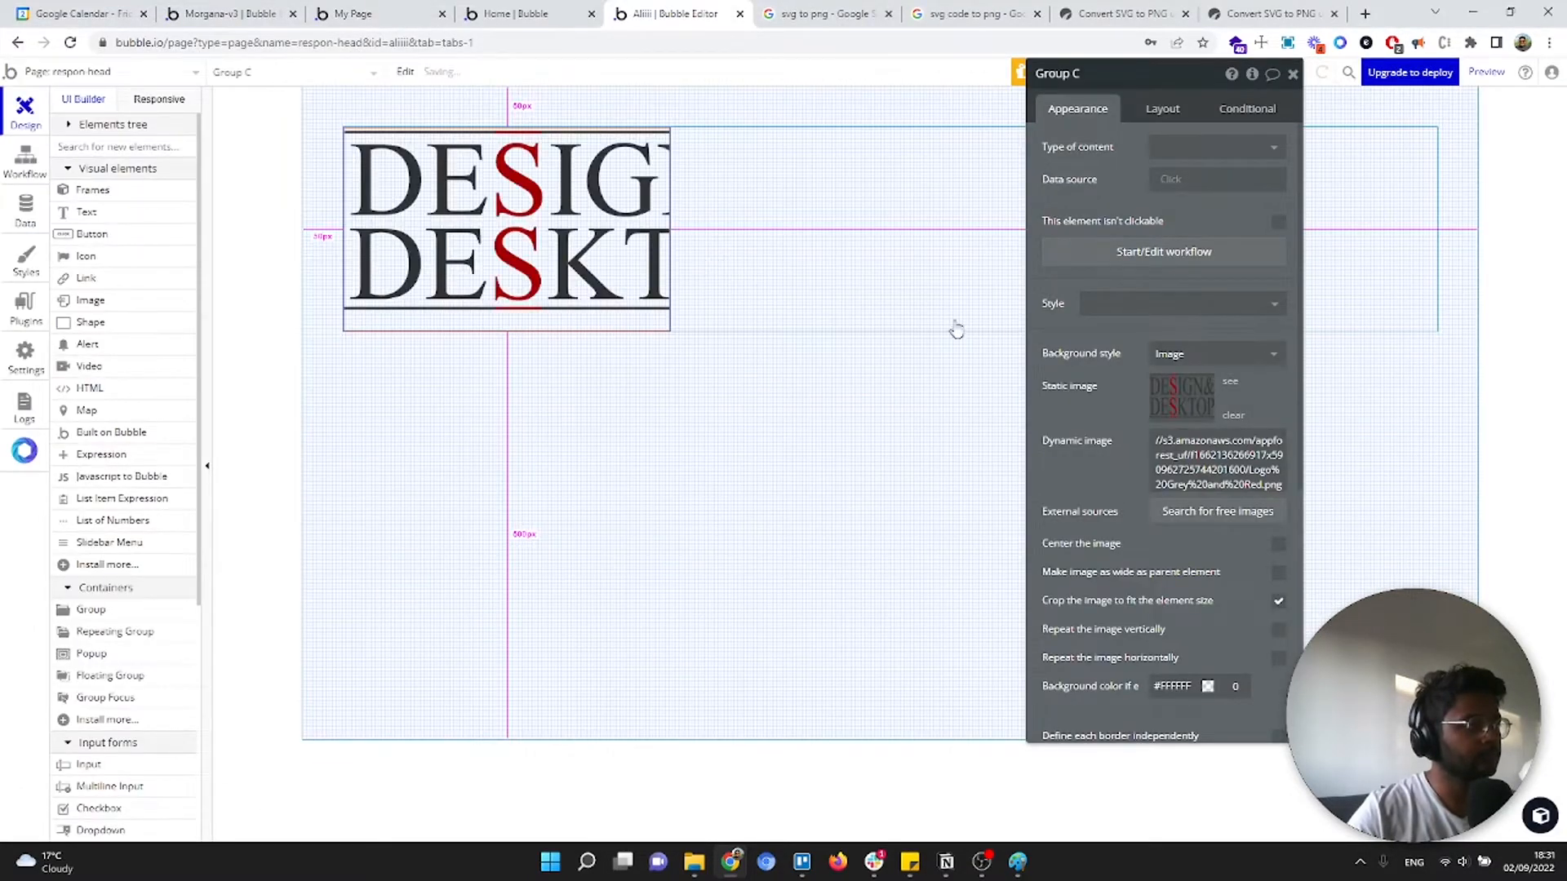
Reduce Group C's height to 111 px
click(1163, 111)
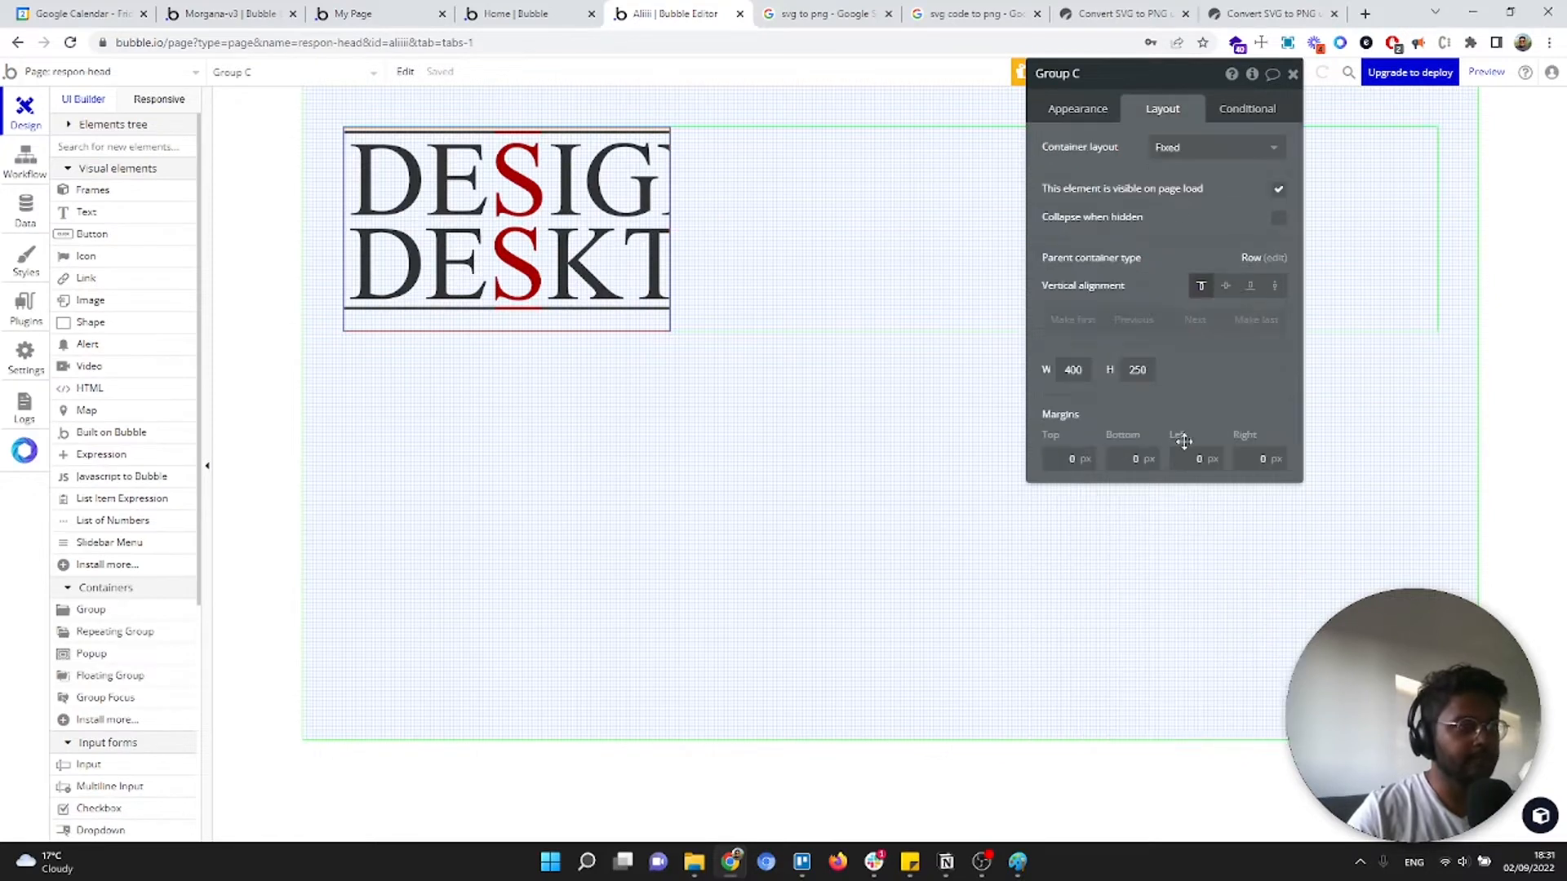
key(Down)
key(Down)
key(Down)
key(Down)
key(Down)
key(Down)
key(Down)
key(Down)
key(Down)
key(Down)
key(Down)
key(Down)
key(Down)
key(Down)
key(Down)
key(Down)
key(Down)
key(Down)
key(Down)
key(Down)
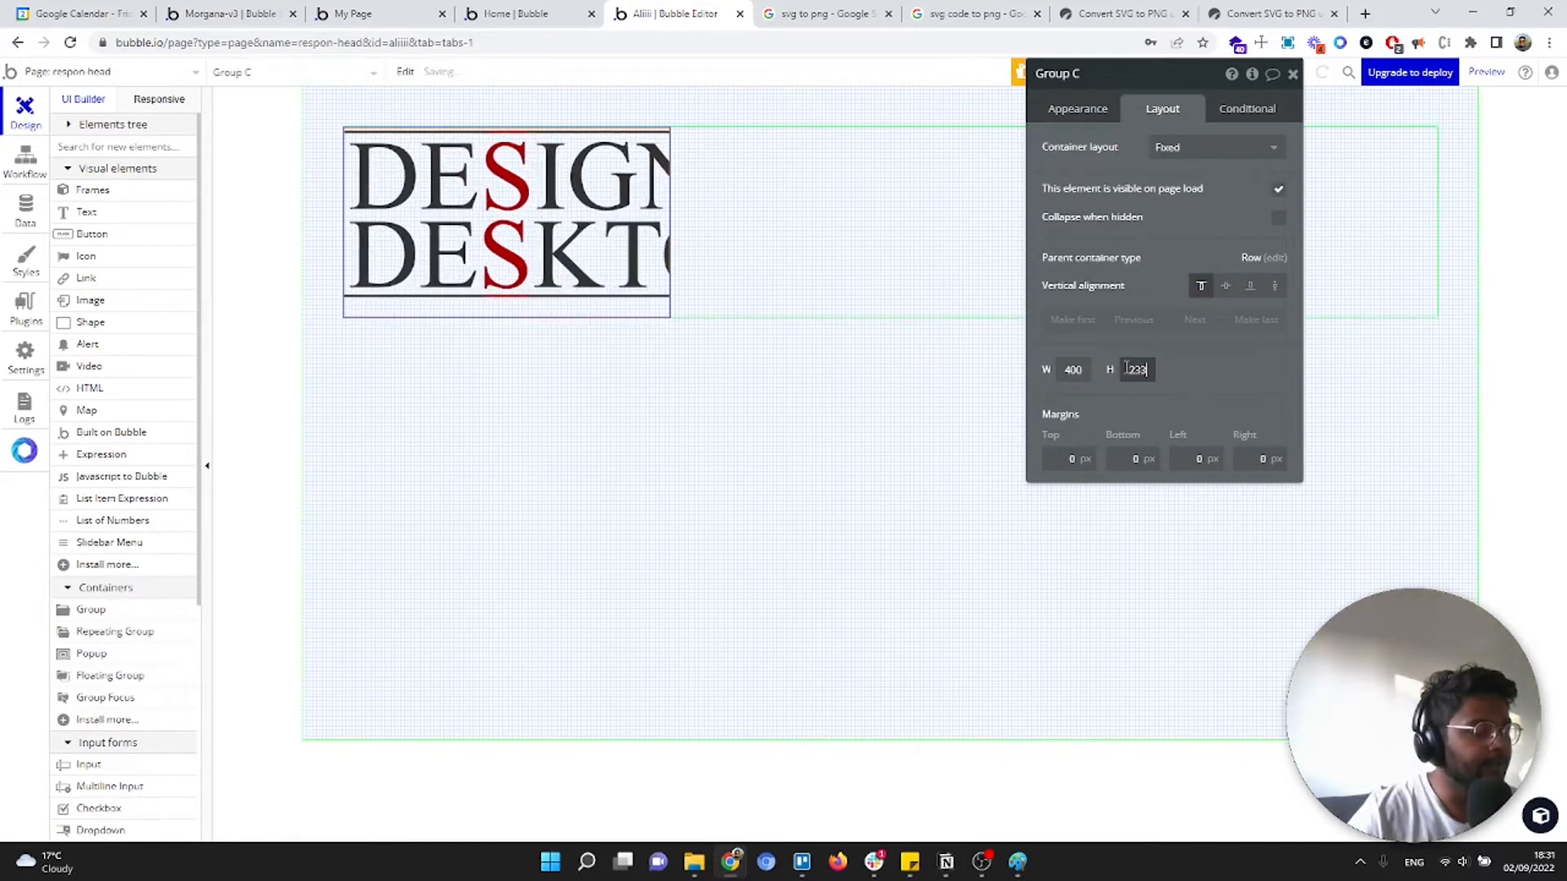
key(Down)
key(Down)
key(Down)
key(Down)
key(Down)
key(Down)
key(Down)
key(Down)
key(Down)
key(Down)
key(Down)
key(Down)
key(Down)
key(Down)
key(Down)
key(Down)
key(Down)
key(Down)
key(Down)
key(Down)
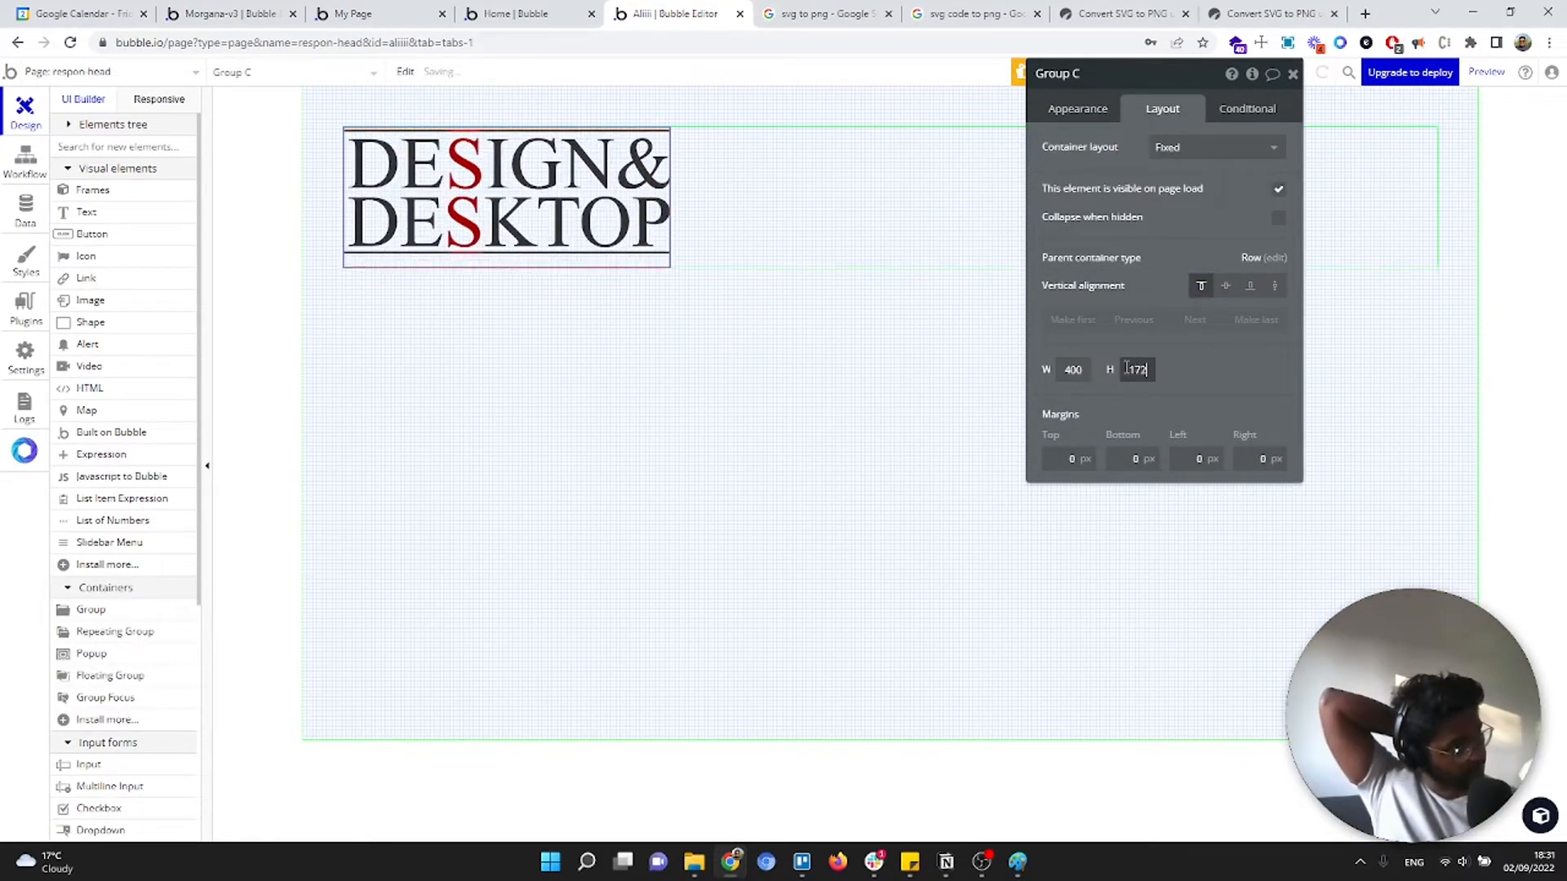
key(Down)
key(Down)
key(Down)
key(Down)
key(Down)
key(Down)
key(Down)
key(Down)
key(Down)
key(Down)
key(Down)
key(Down)
key(Down)
key(Down)
key(Down)
key(Down)
key(Down)
key(Down)
key(Down)
key(Down)
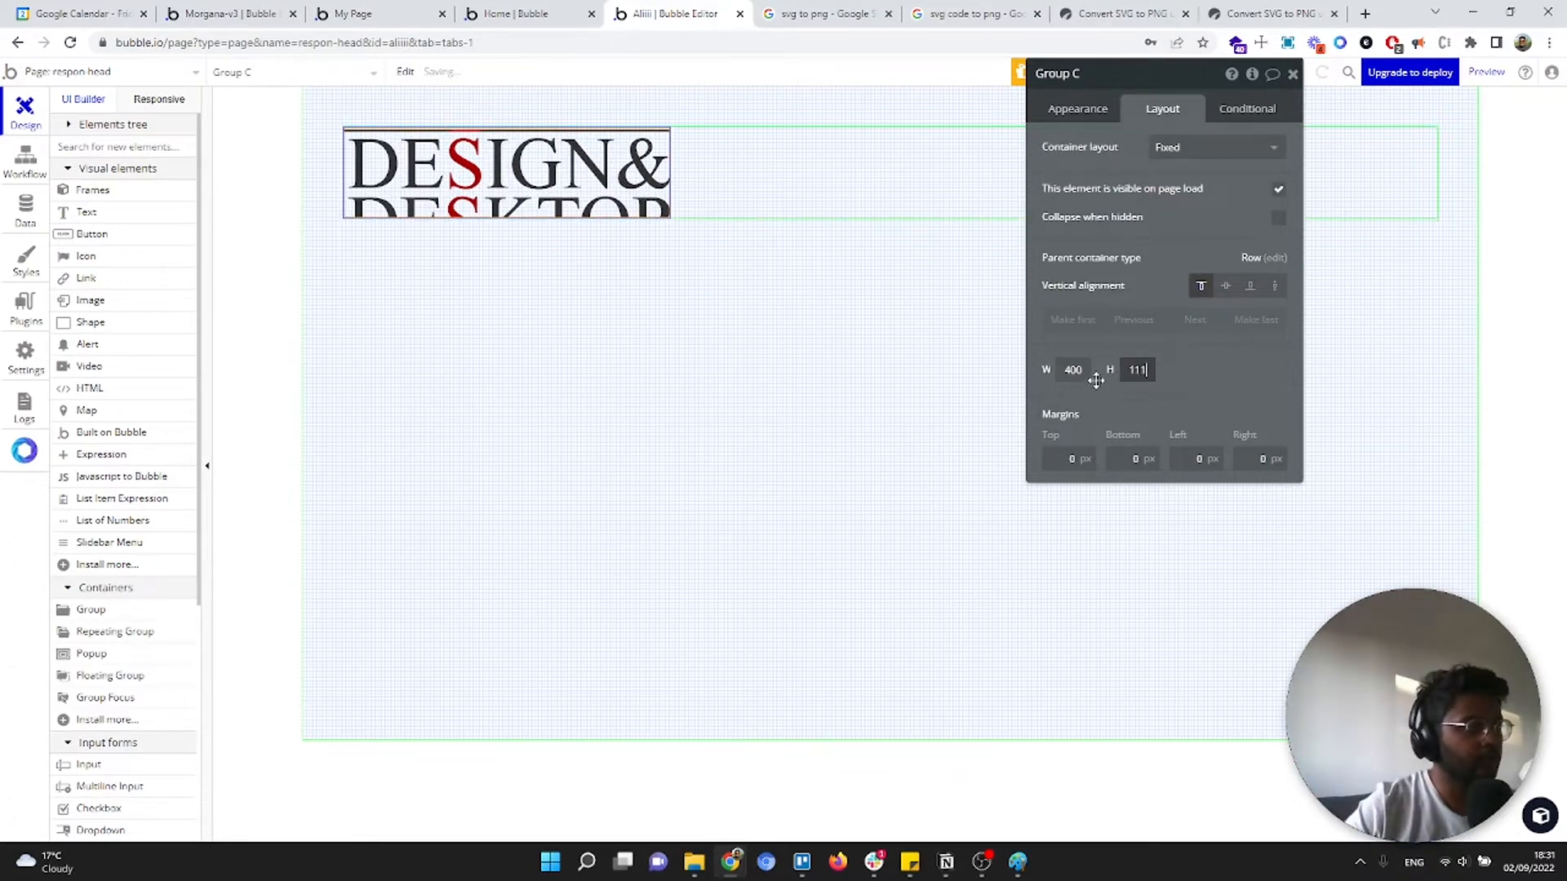
Lower Group C's height to 104 px and set its width to 150 px
click(1085, 373)
key(Down)
key(Down)
key(Down)
key(Down)
key(Down)
key(Down)
key(Down)
key(Down)
key(Down)
key(Down)
text(1)
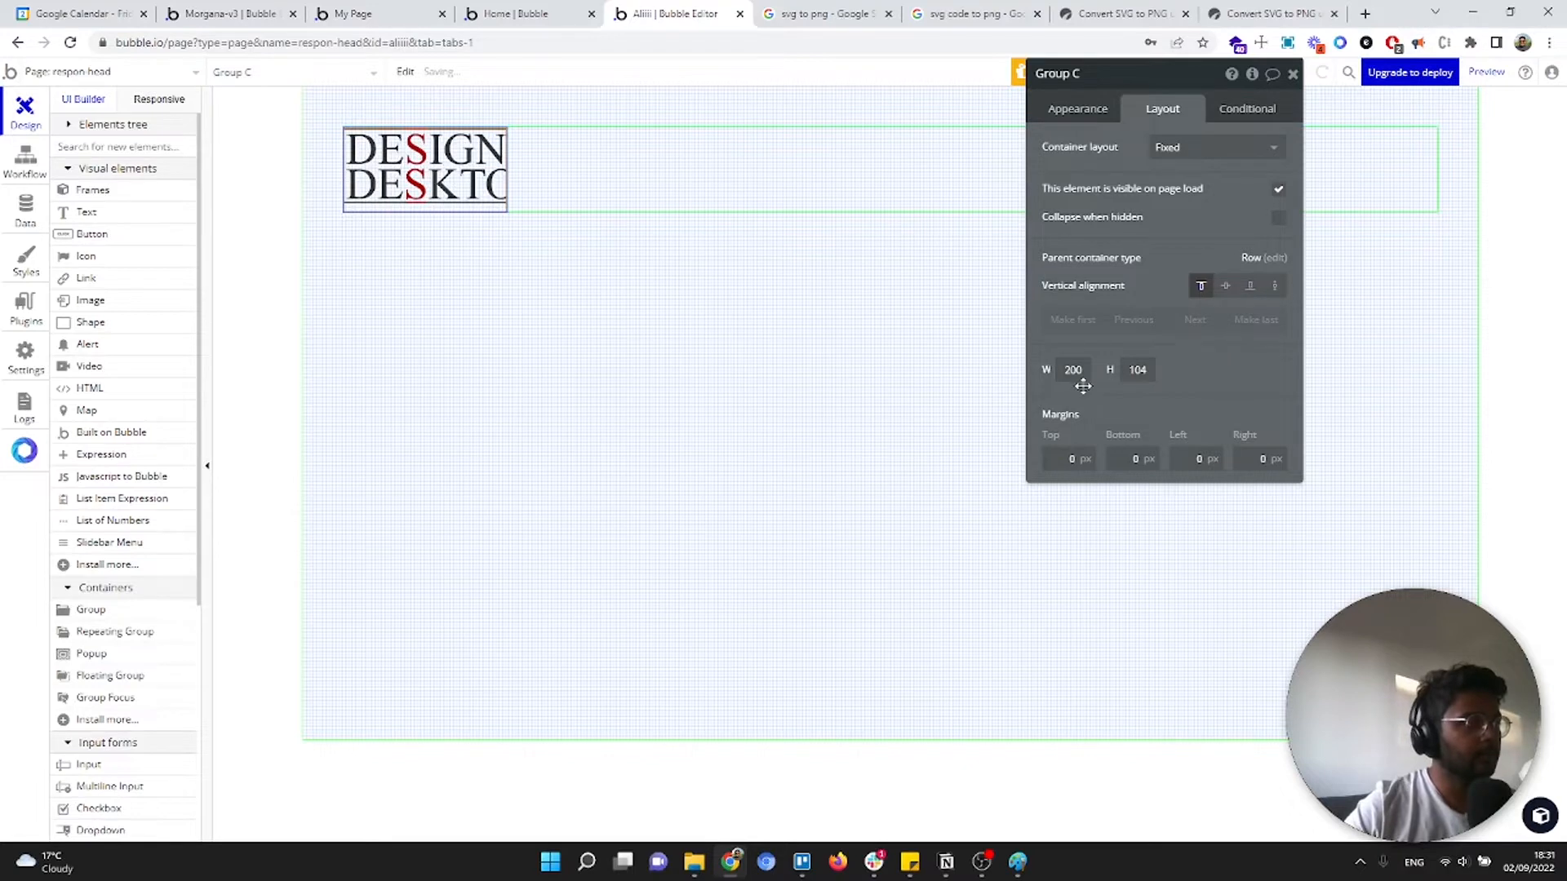
click(1101, 370)
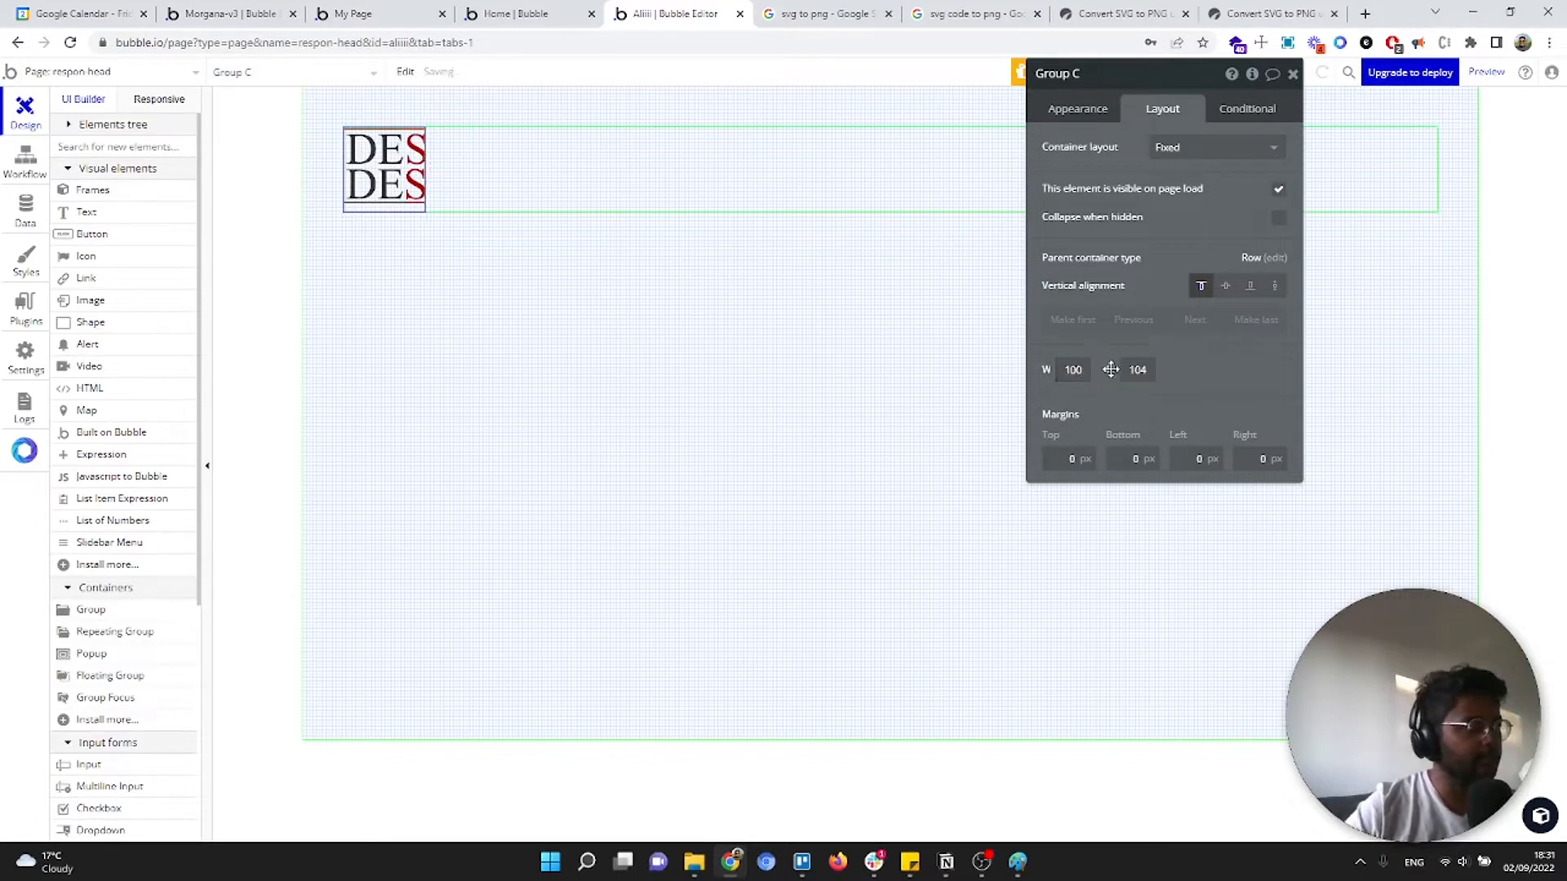
click(1072, 369)
text(50)
click(1143, 371)
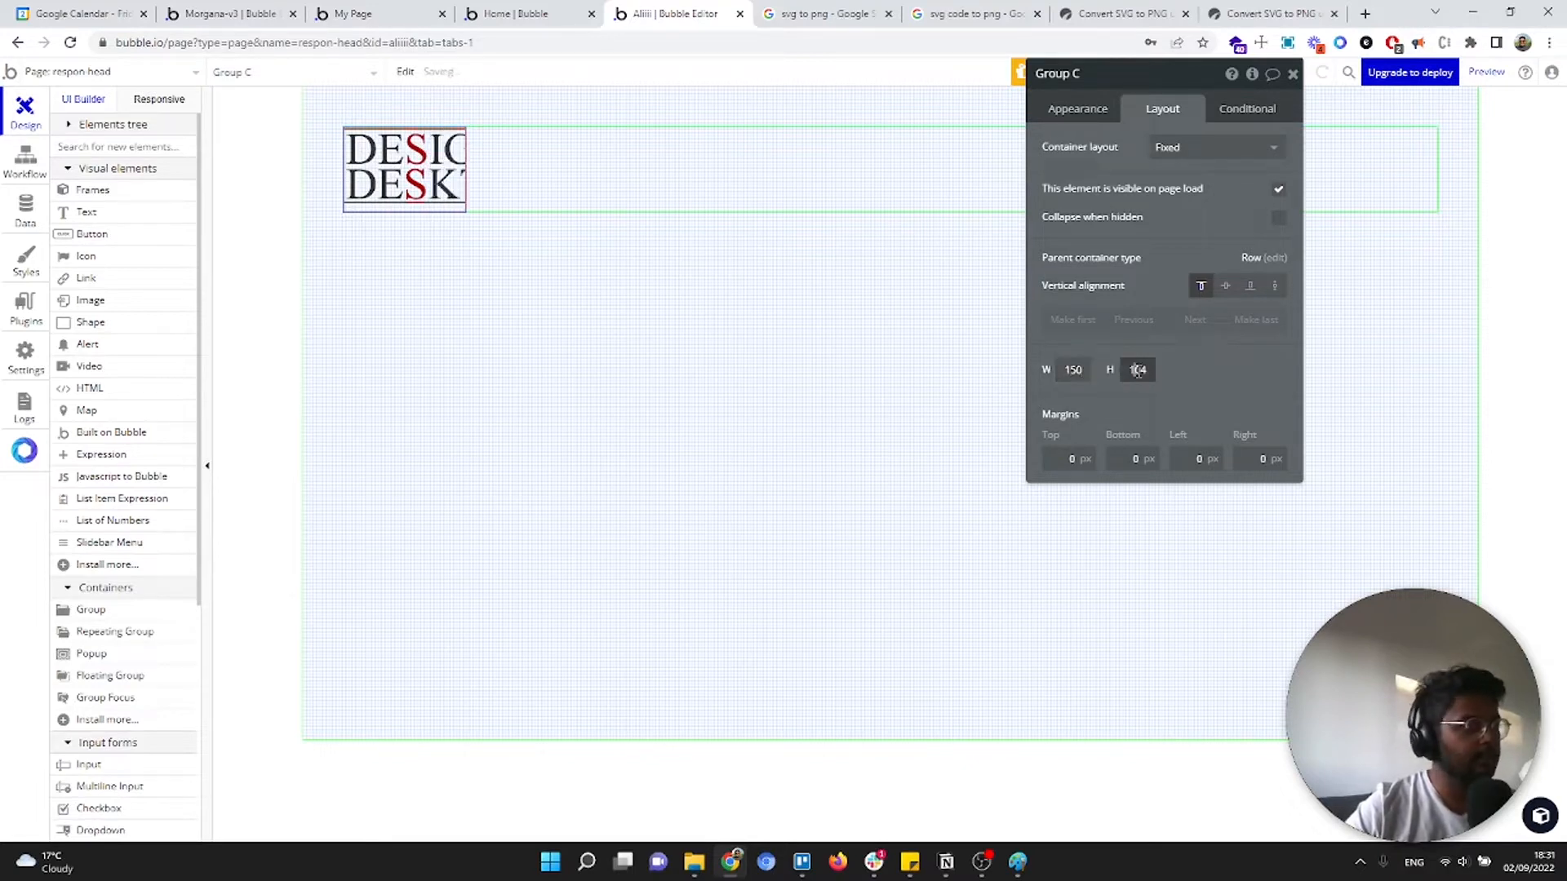
Set Group C's height to 63 px and center it vertically within its parent row
key(Down)
key(Down)
key(Down)
key(Down)
key(Down)
key(Down)
key(Down)
key(Down)
key(Down)
key(Down)
key(Down)
key(Down)
key(Down)
key(Down)
key(Down)
key(Down)
key(Down)
key(Down)
key(Down)
key(Down)
key(Down)
key(Down)
key(Down)
key(Down)
key(Down)
key(Down)
key(Down)
key(Down)
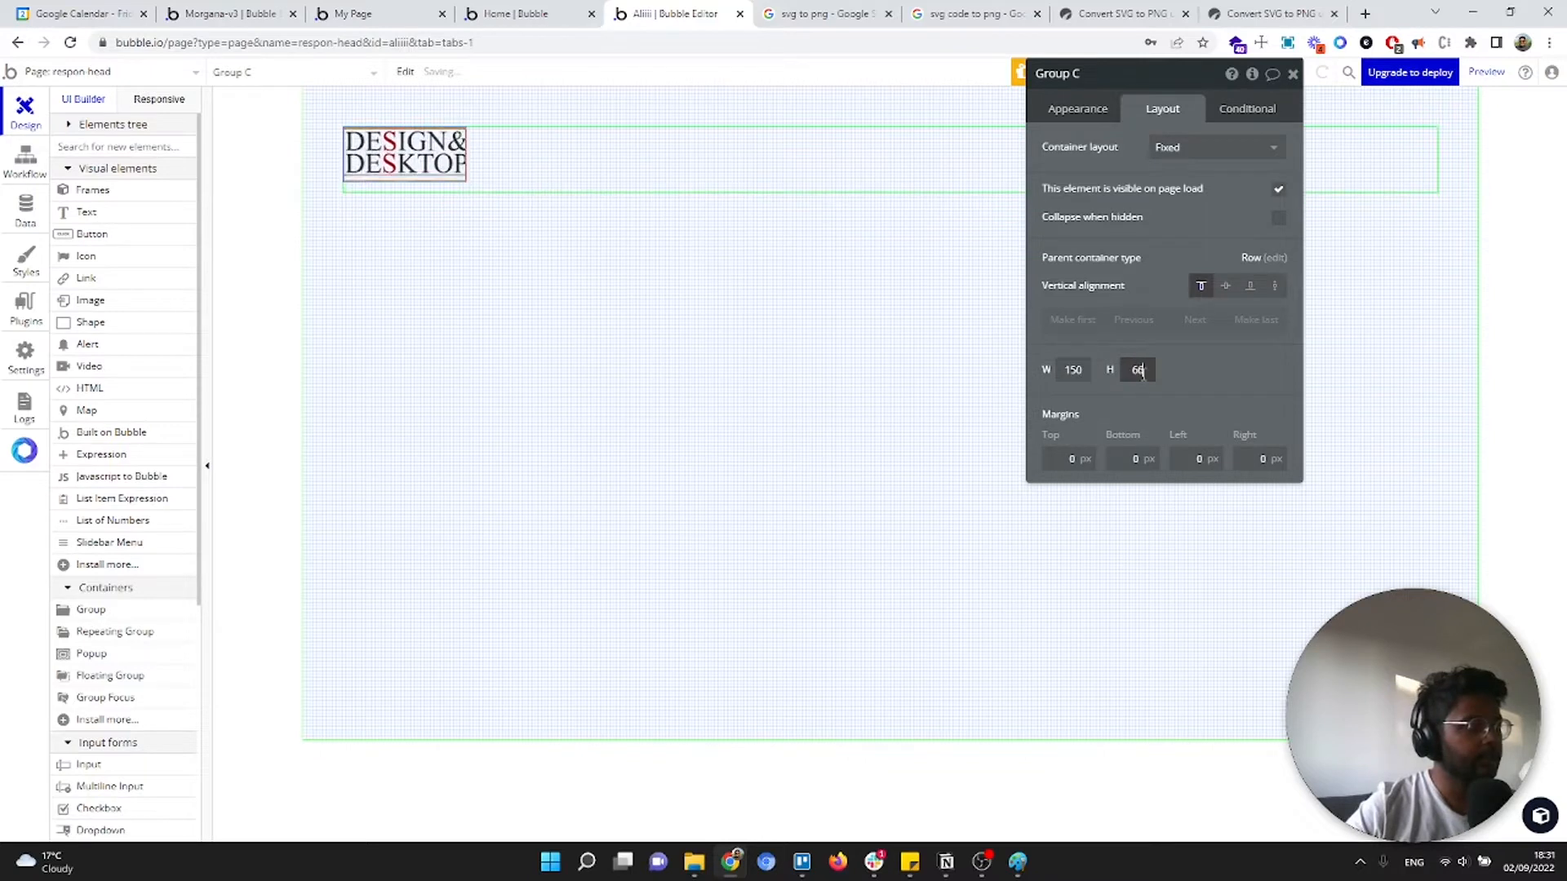
key(Up)
key(Up)
key(Up)
key(Up)
key(Up)
key(Up)
key(Up)
key(Up)
key(Up)
key(Up)
key(Up)
key(Up)
key(Up)
key(Up)
key(Up)
key(Up)
key(Up)
key(Up)
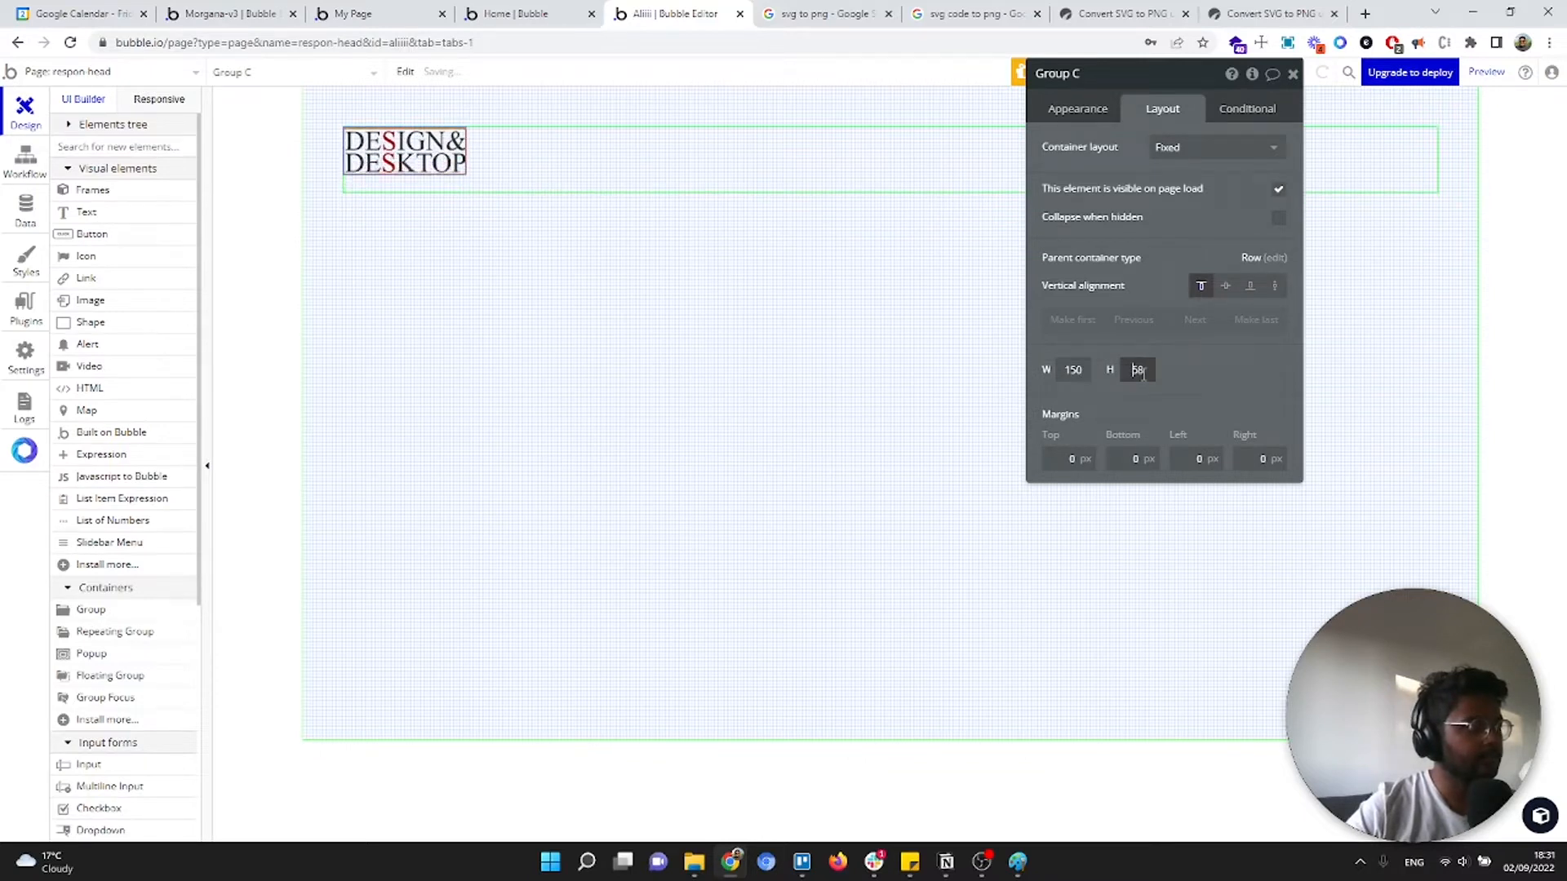
key(Up)
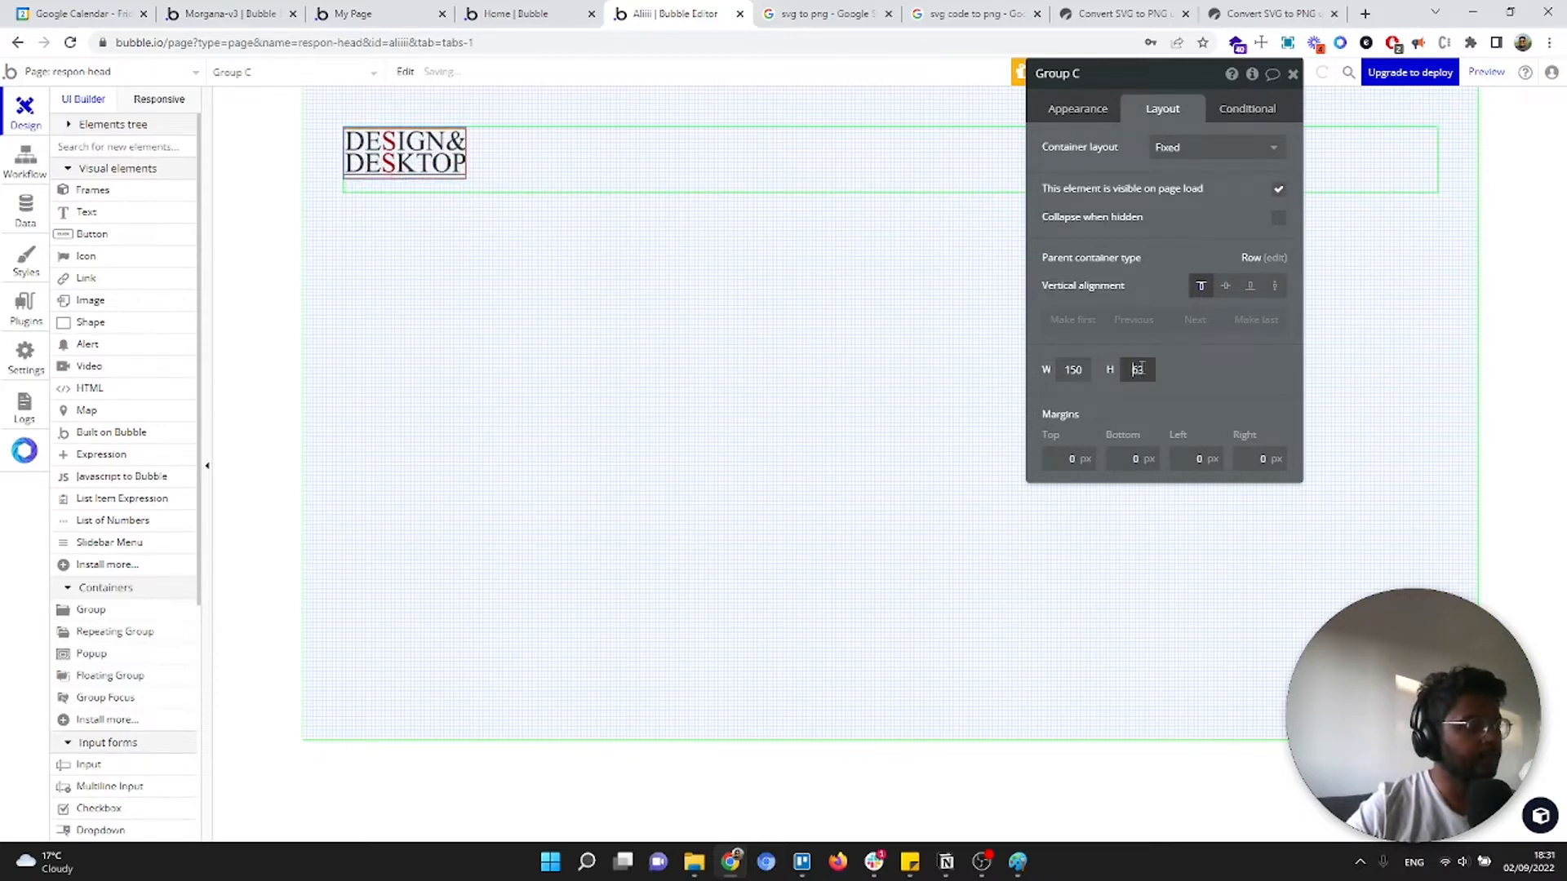
click(1225, 286)
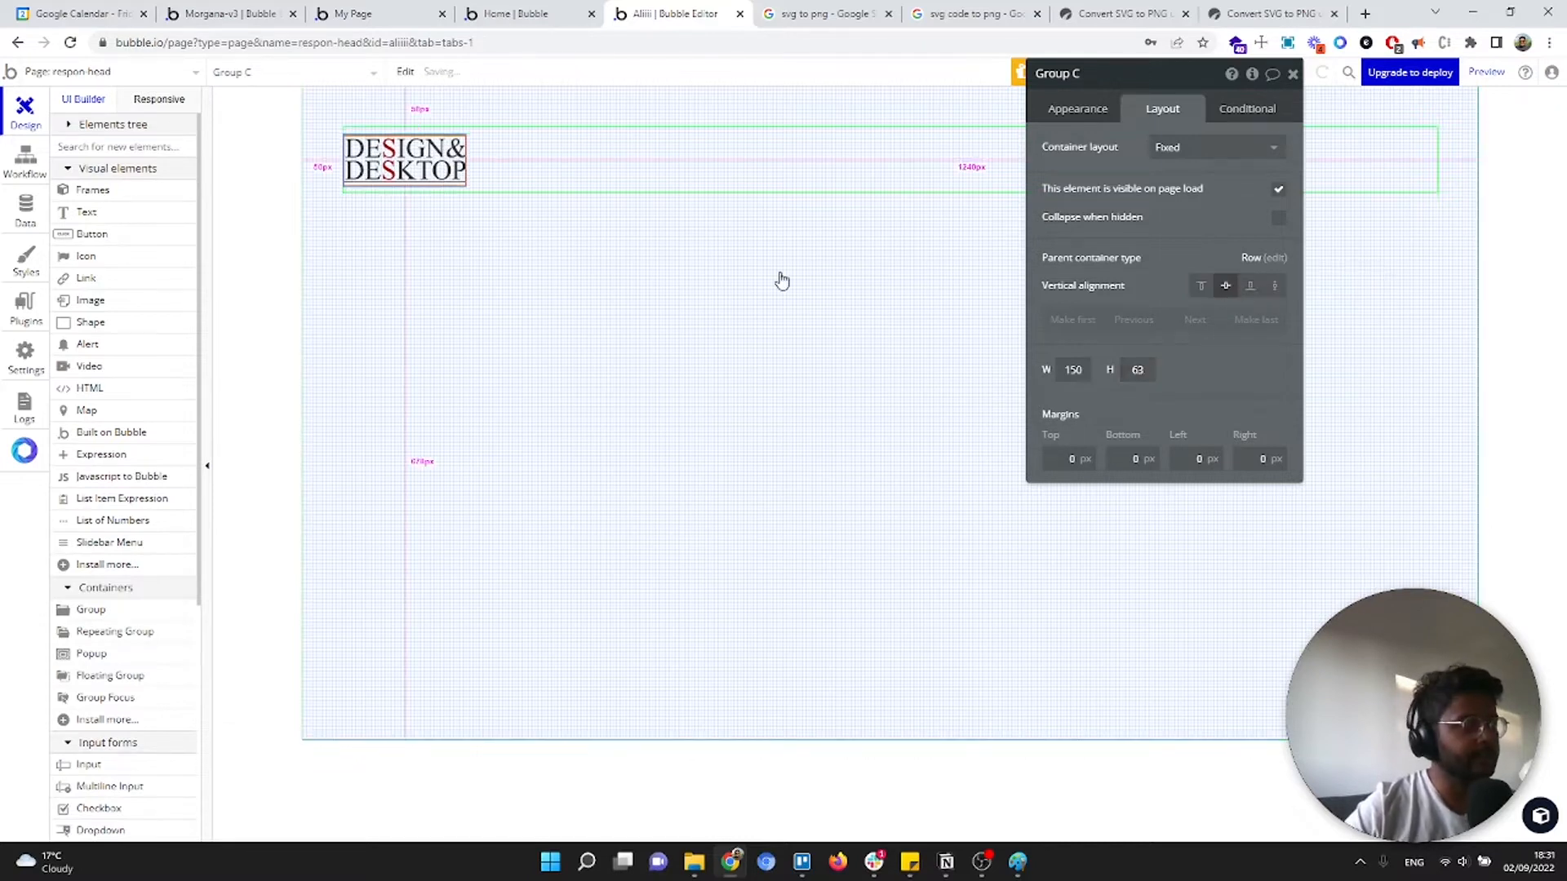
Add another group beside the logo inside Group B and give it a Row container layout
click(124, 145)
text(group)
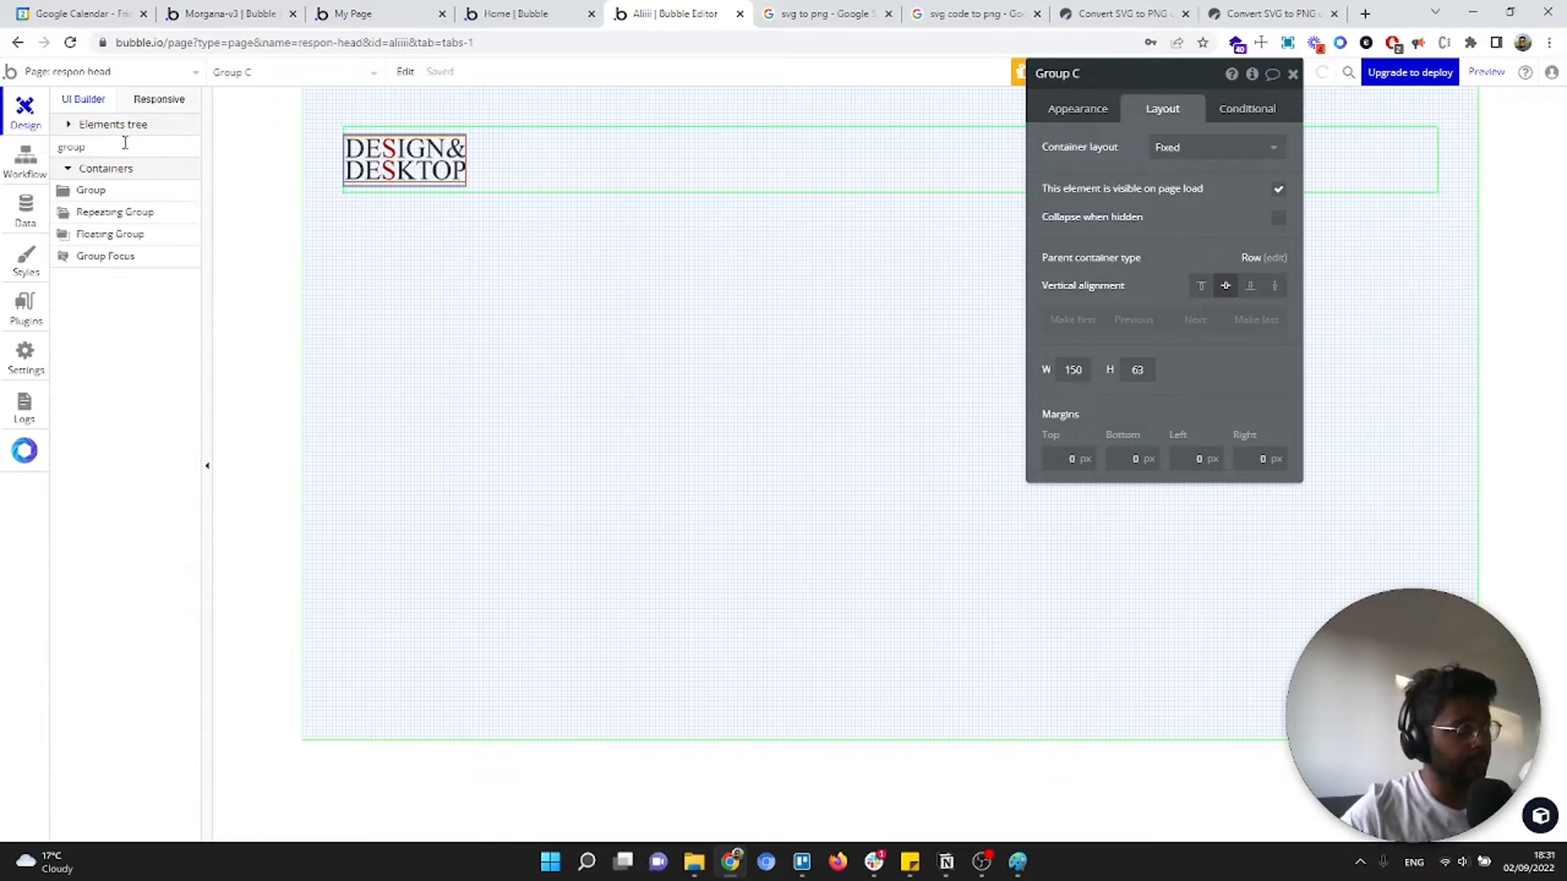
click(114, 189)
click(727, 191)
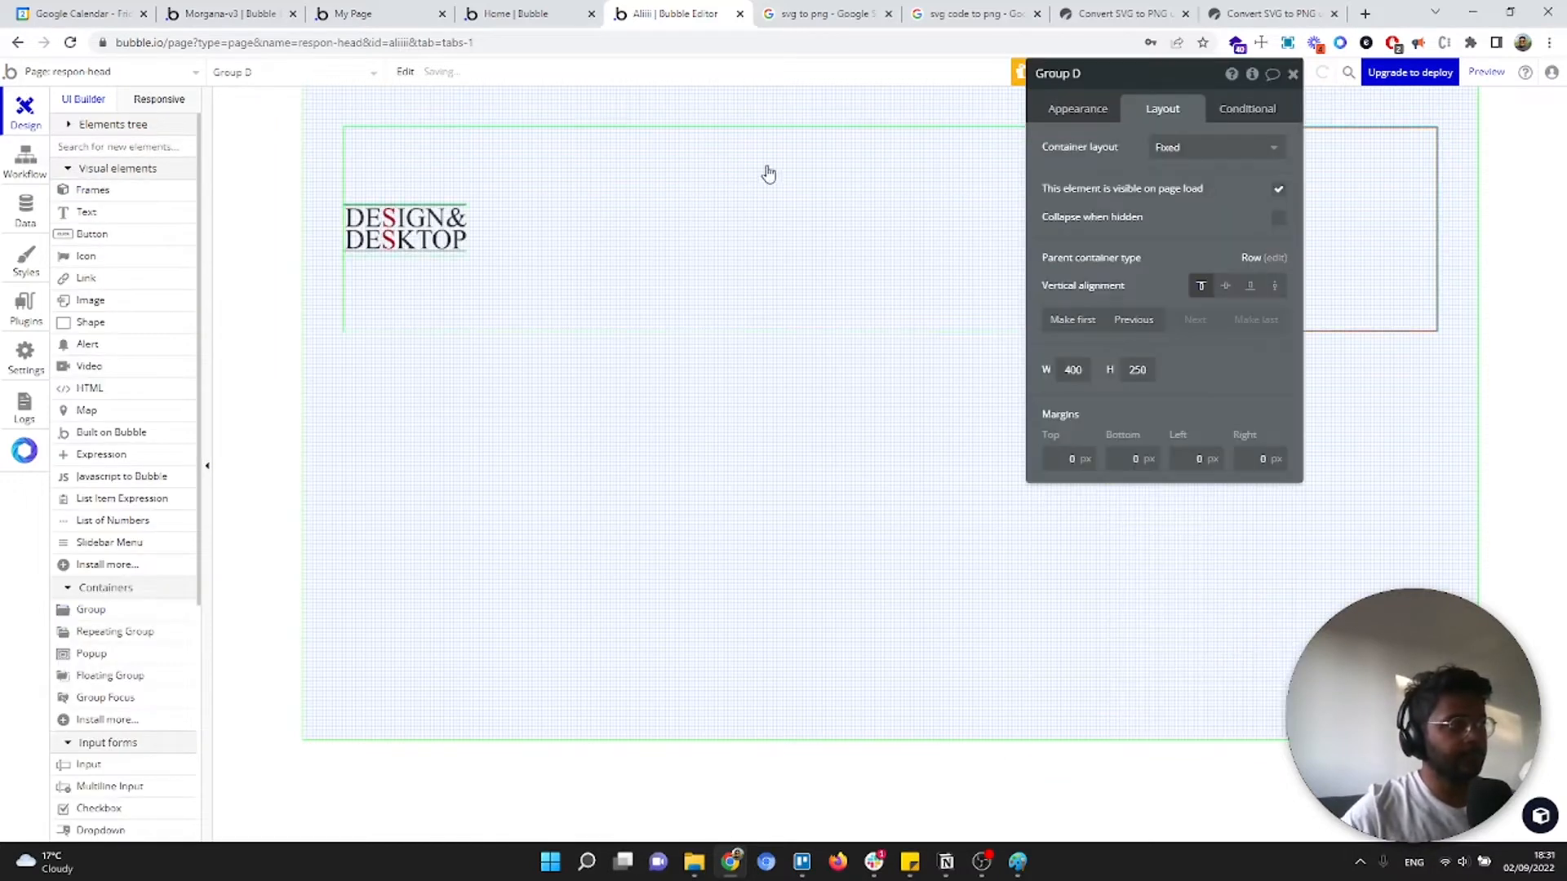
click(703, 161)
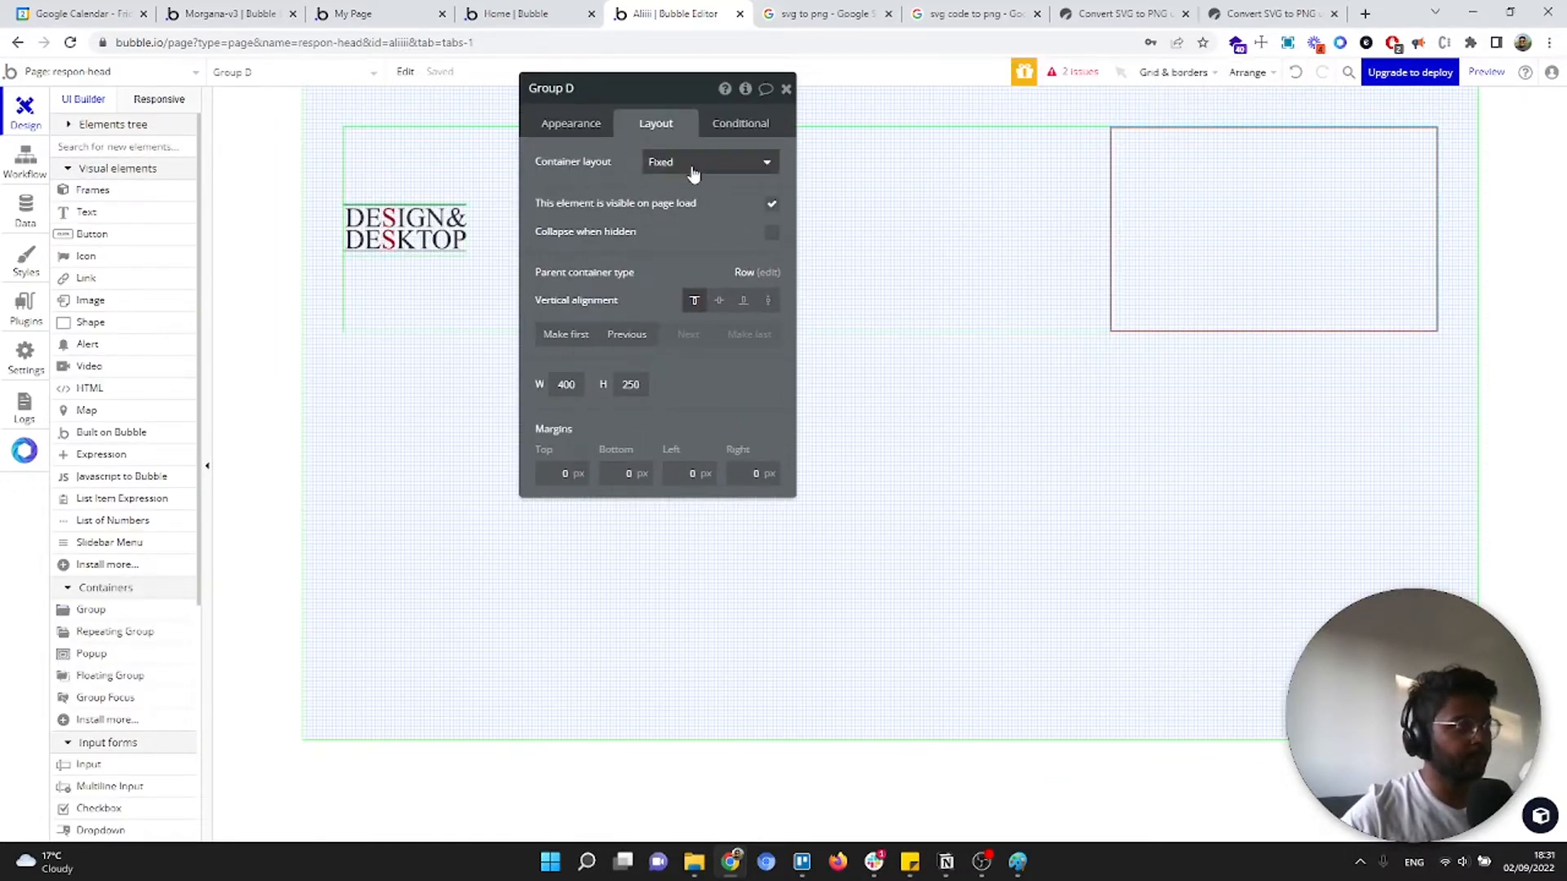
click(694, 237)
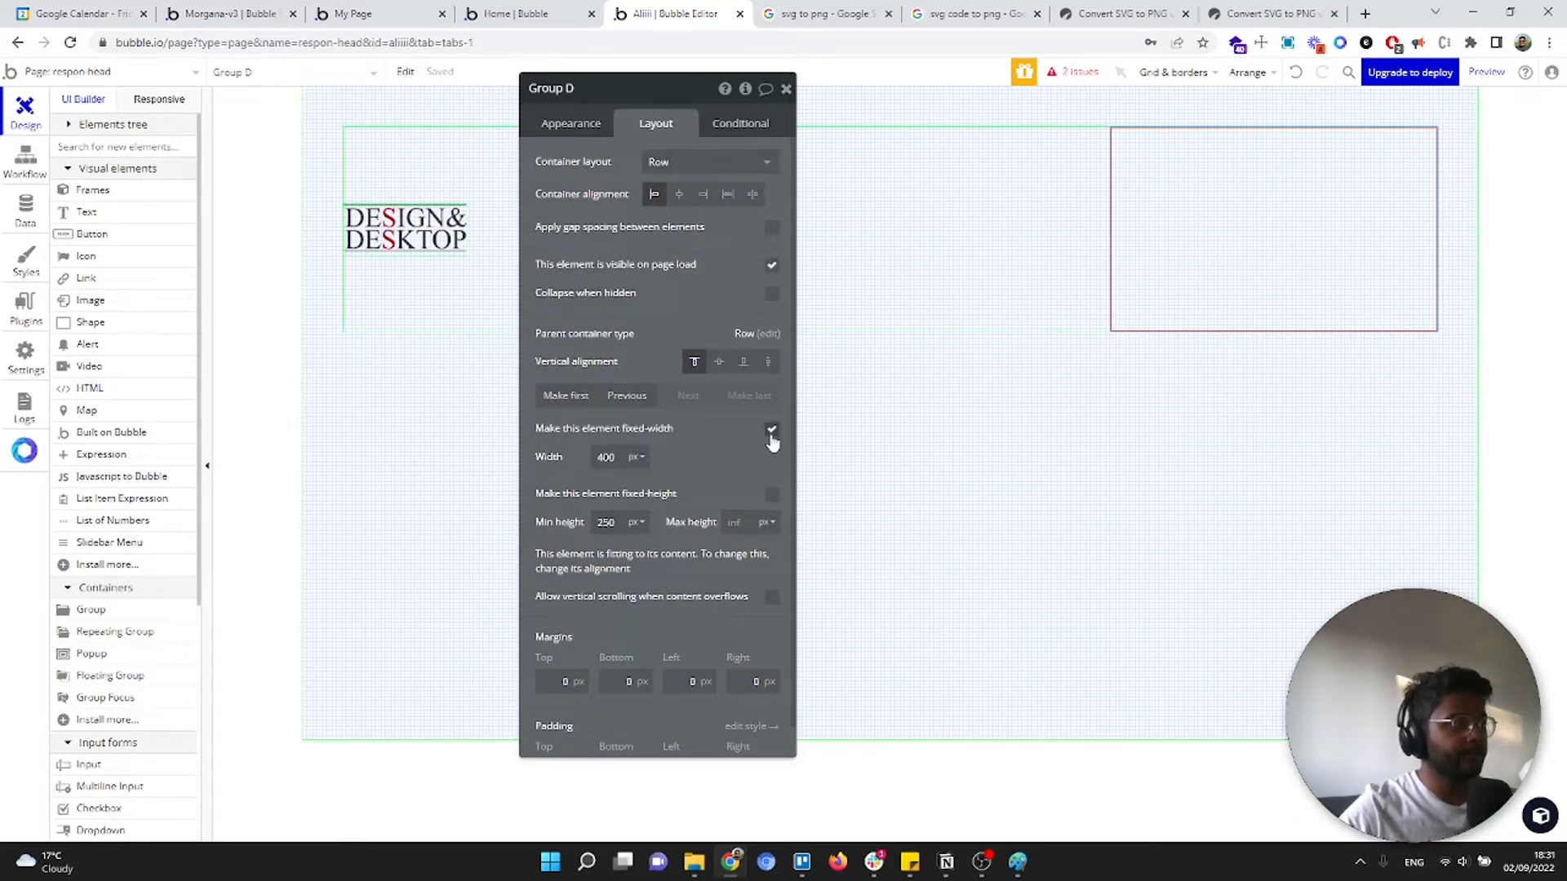
Make Group D non-fixed in width with minimum width 0
click(771, 430)
double_click(605, 457)
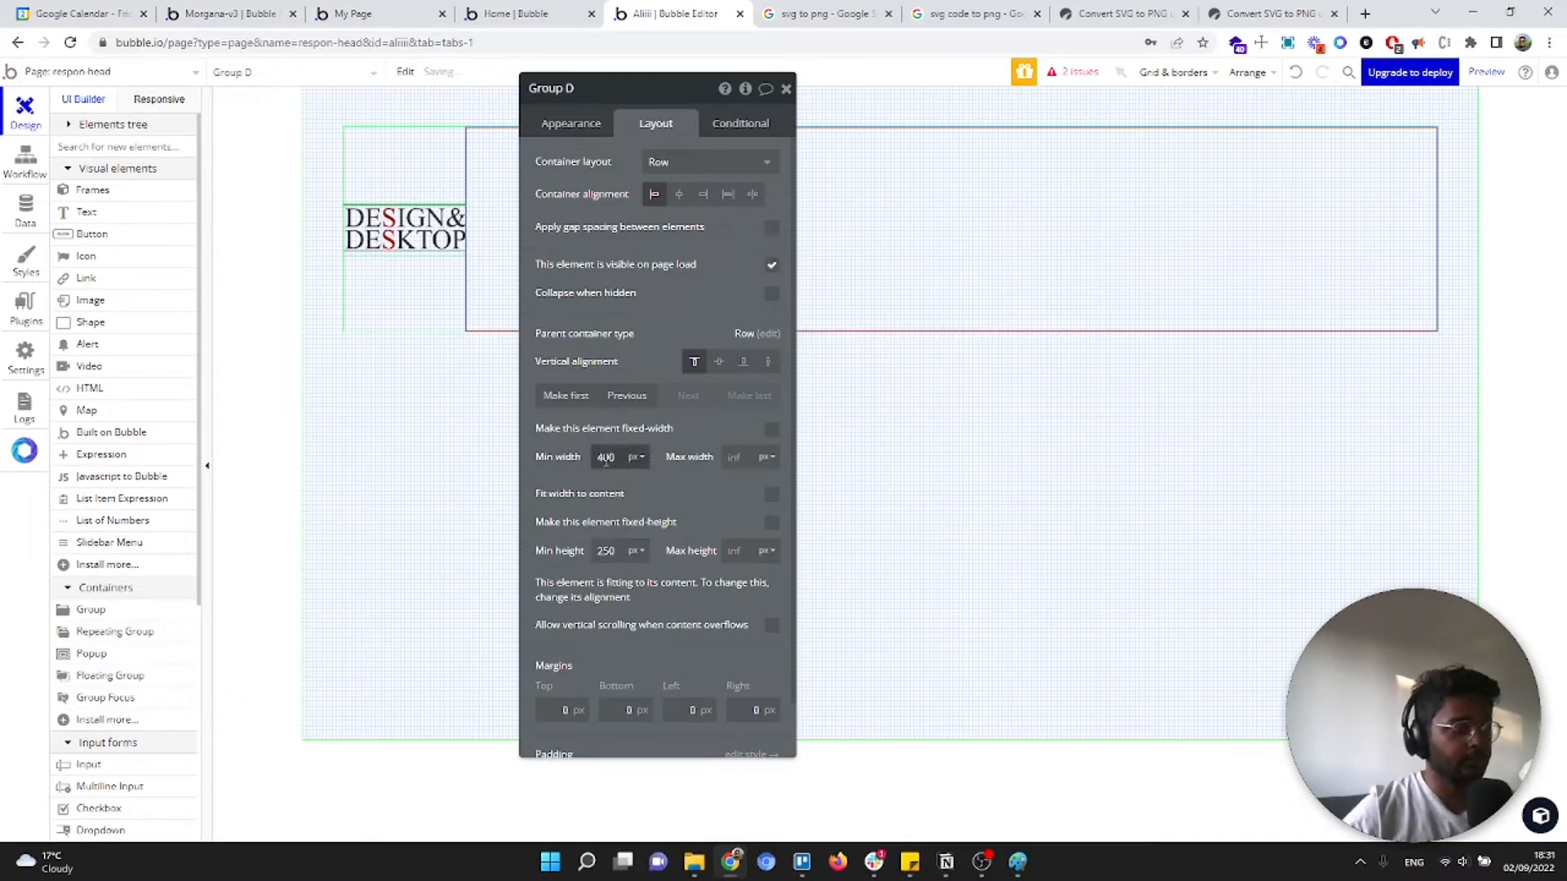
text(0)
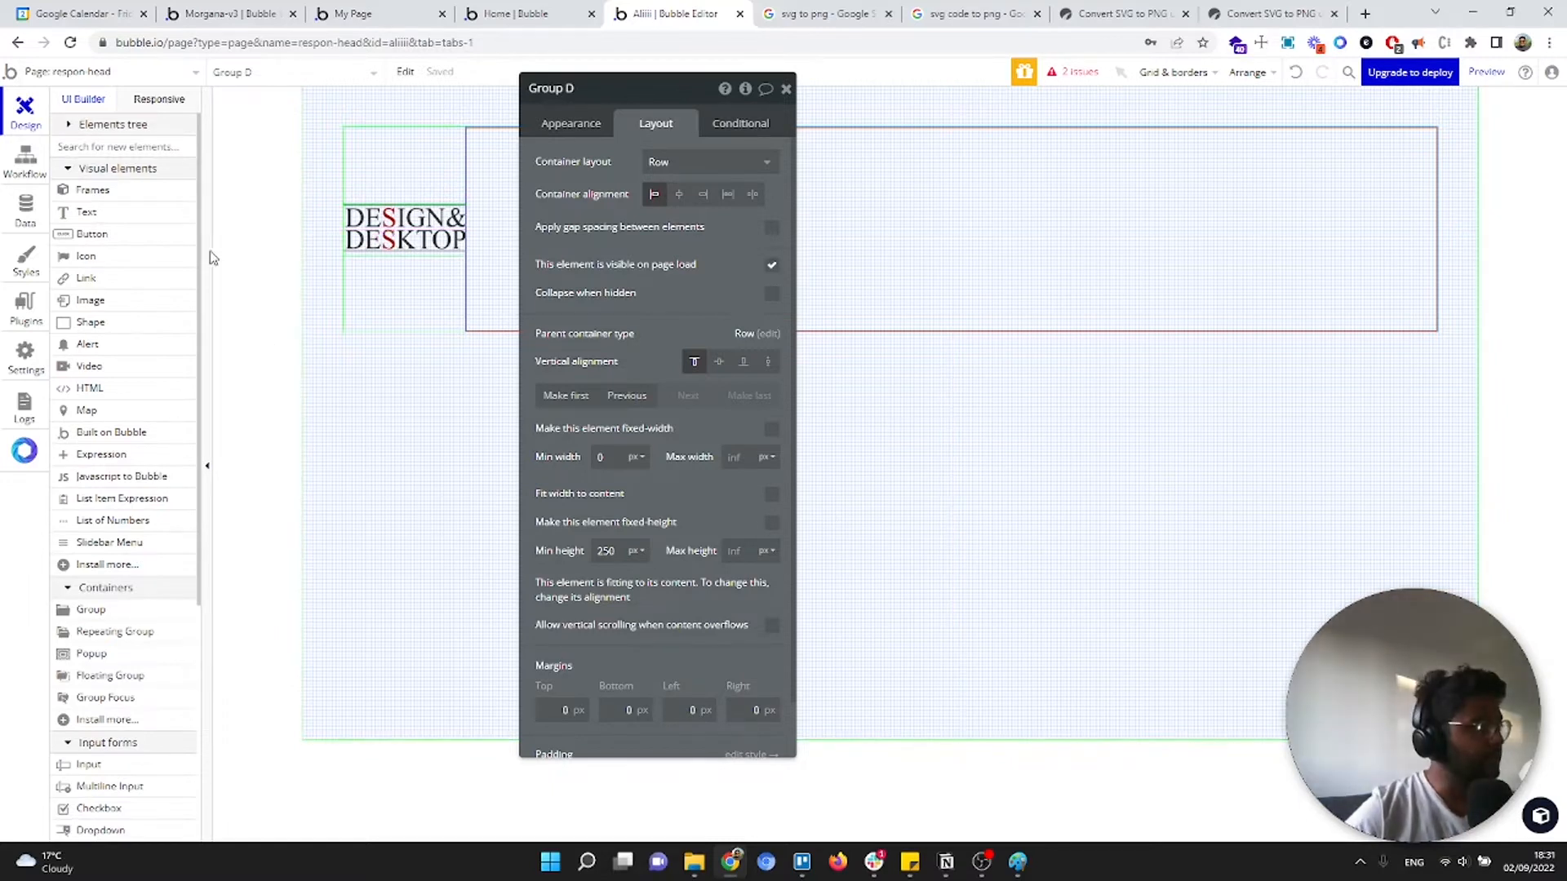
click(116, 219)
click(776, 208)
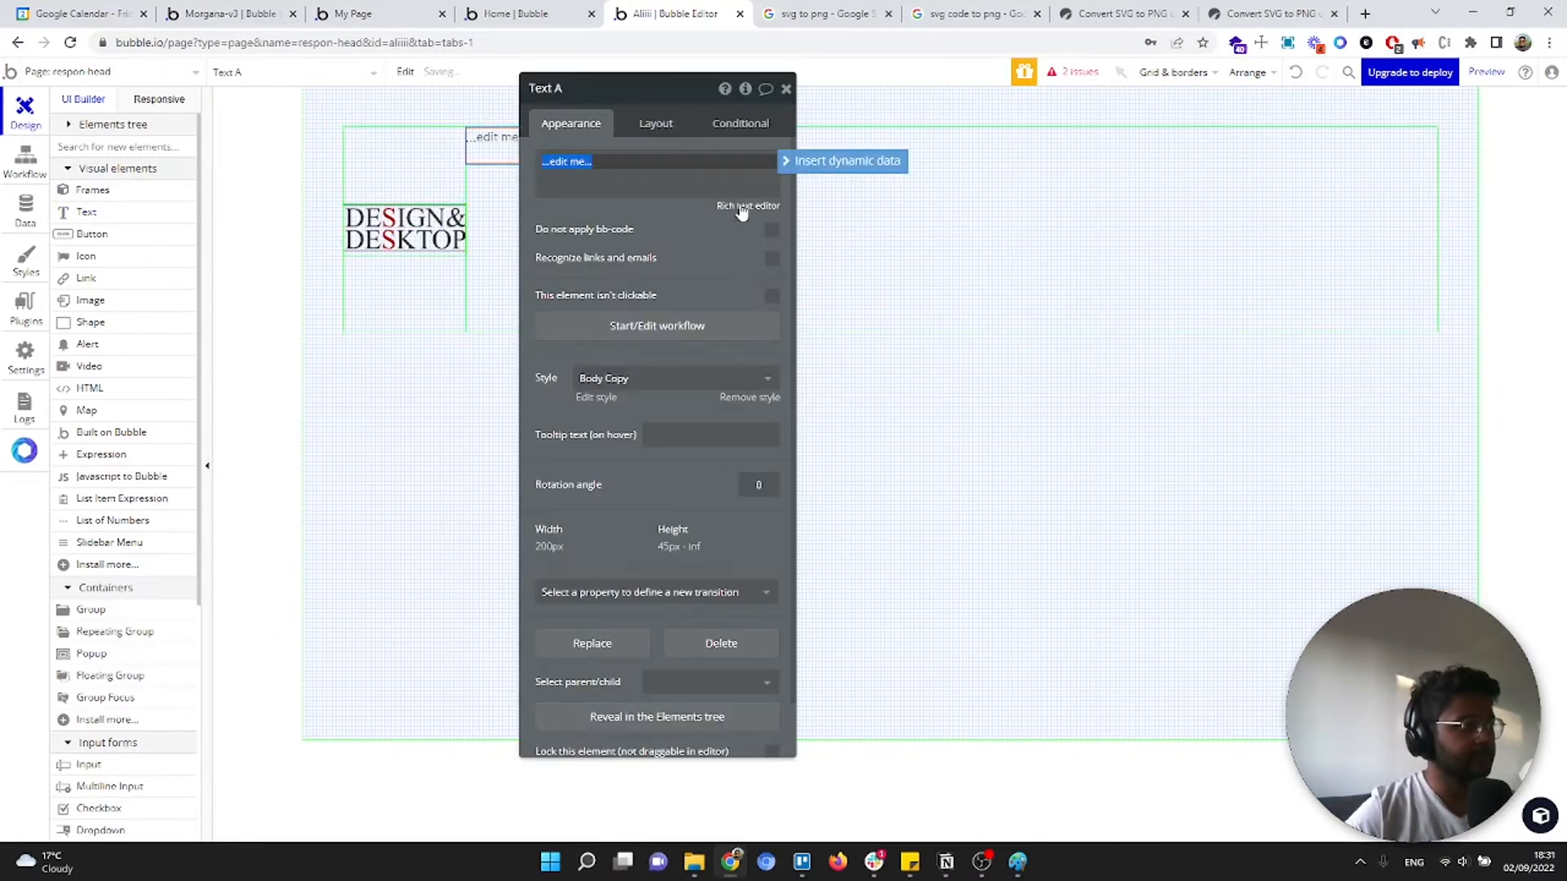
click(785, 87)
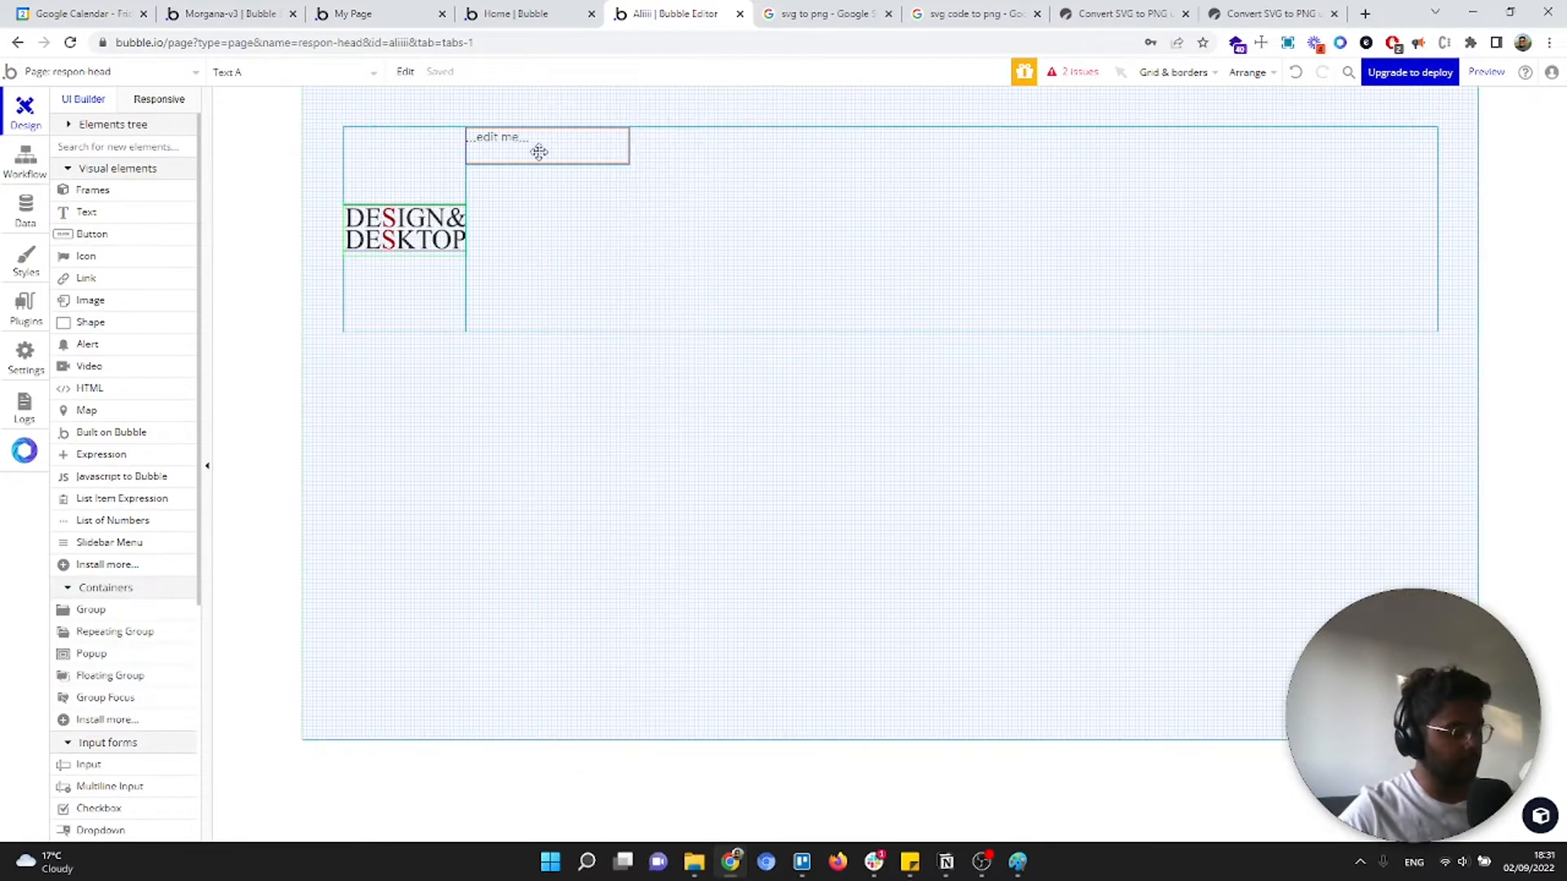
key(Delete)
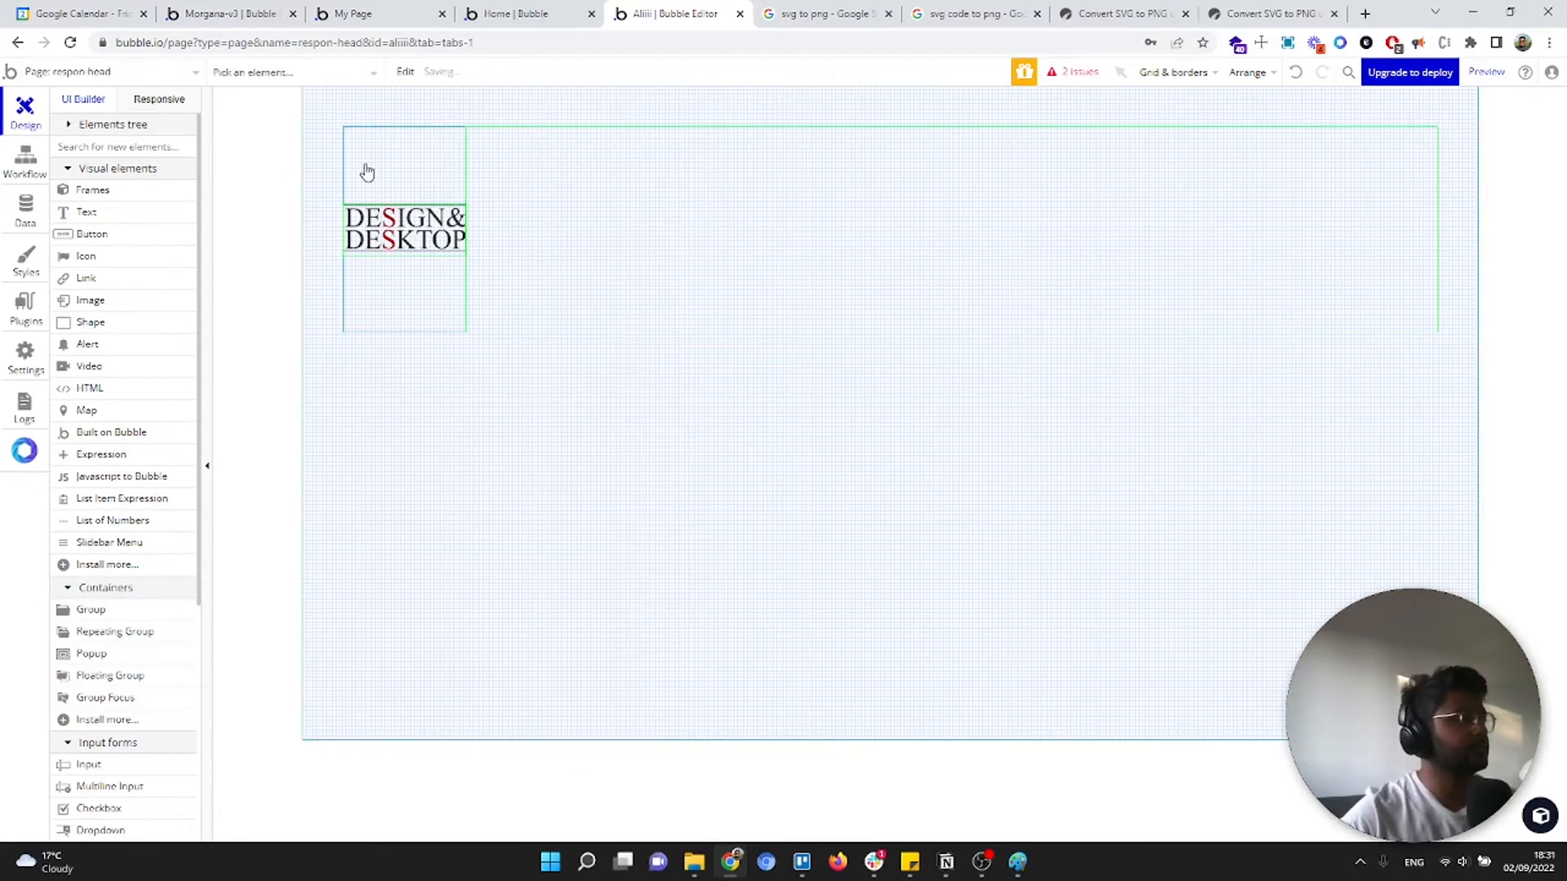
Add a button inside Group D and open its properties for editing
click(91, 234)
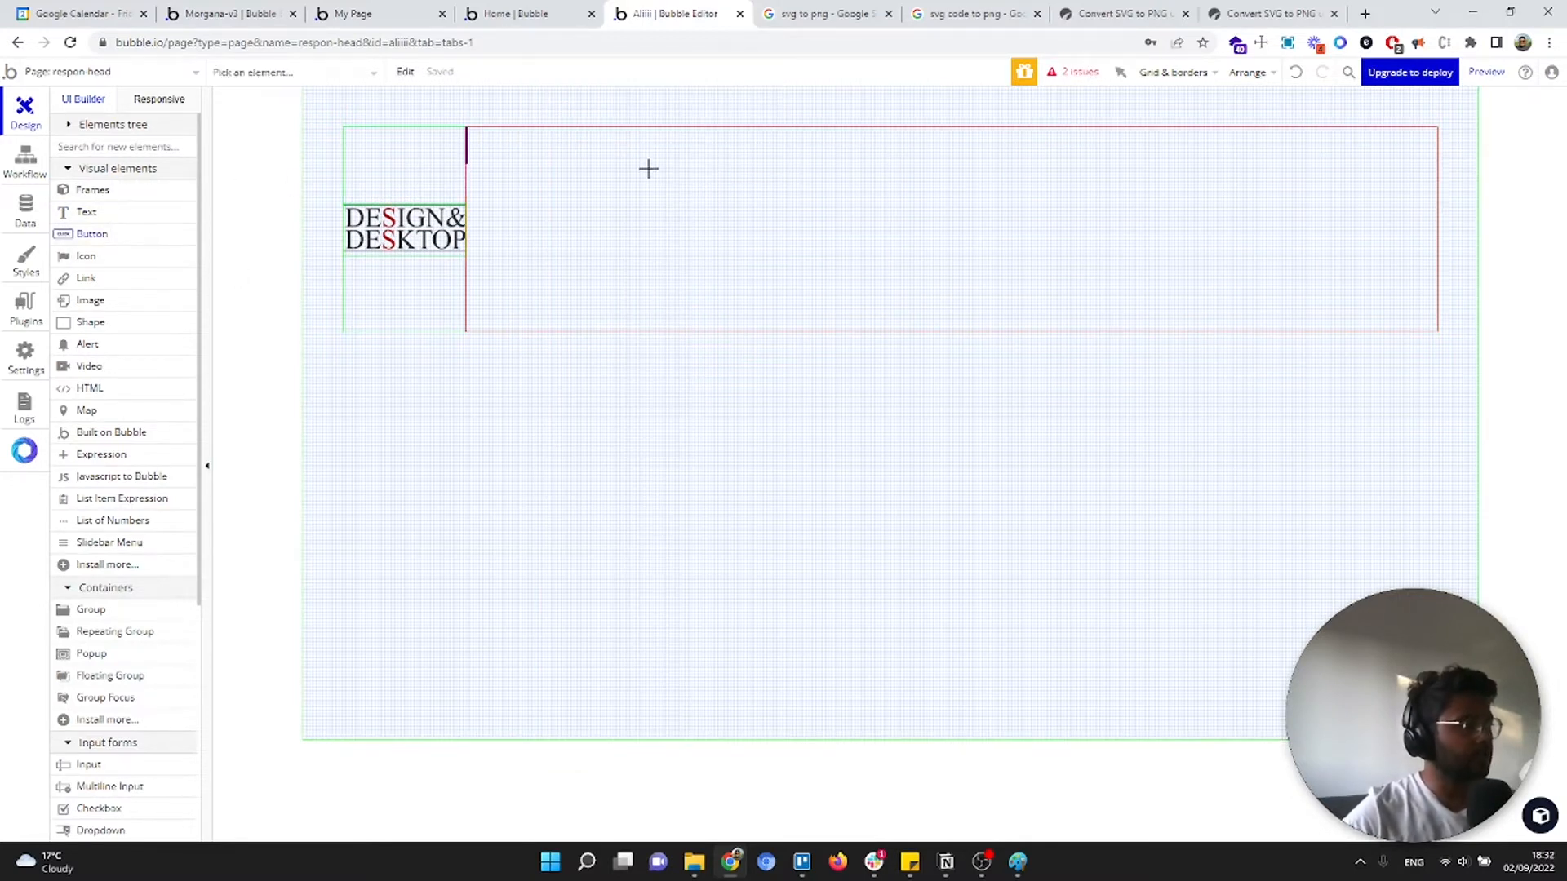
click(647, 168)
click(785, 90)
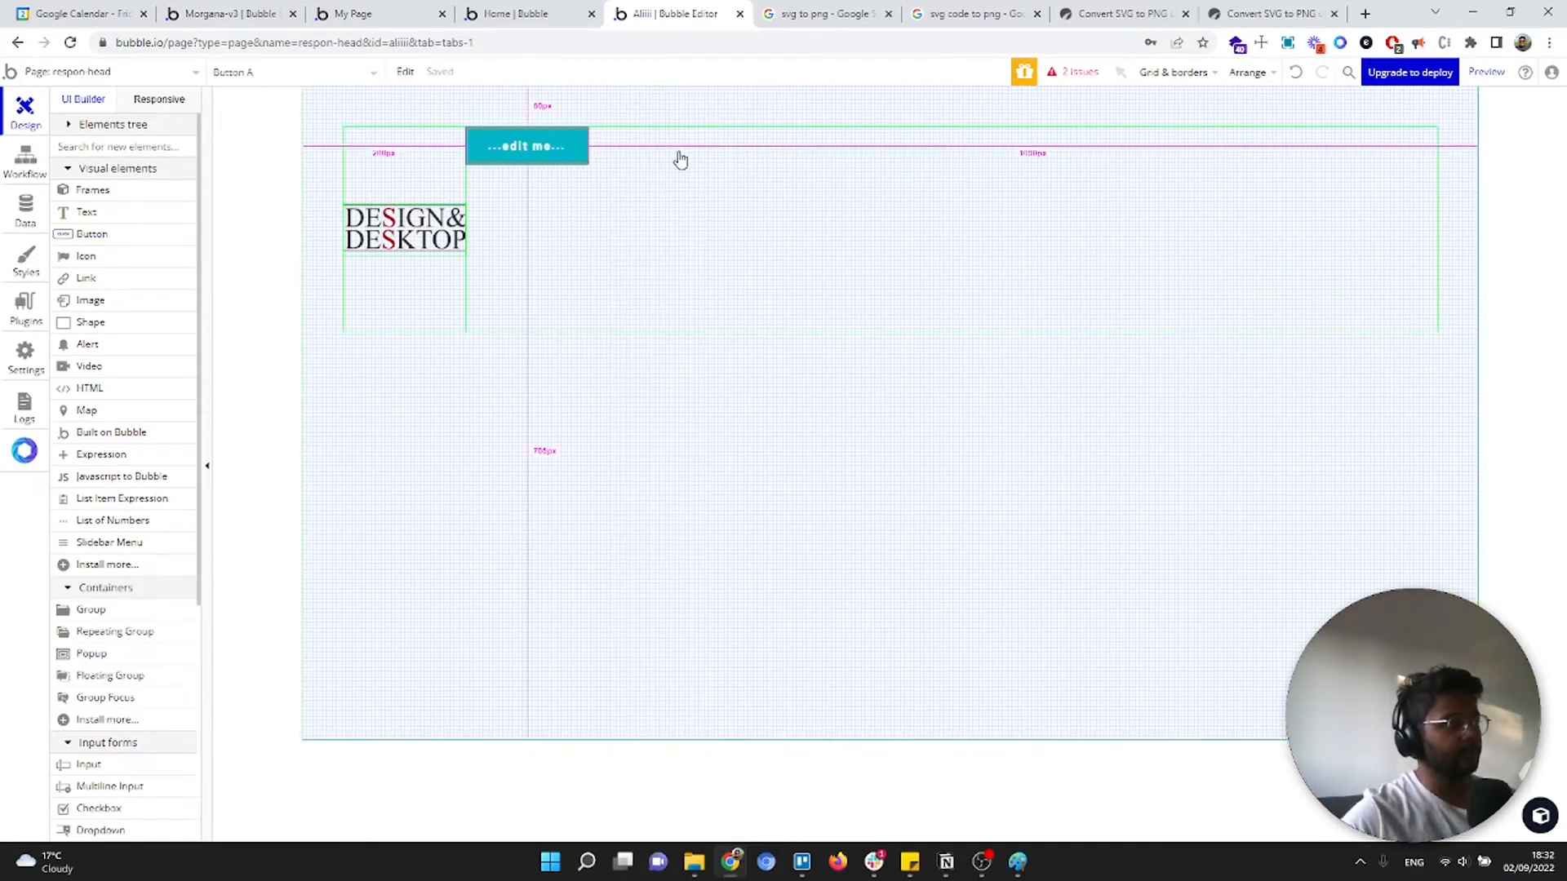
double_click(545, 155)
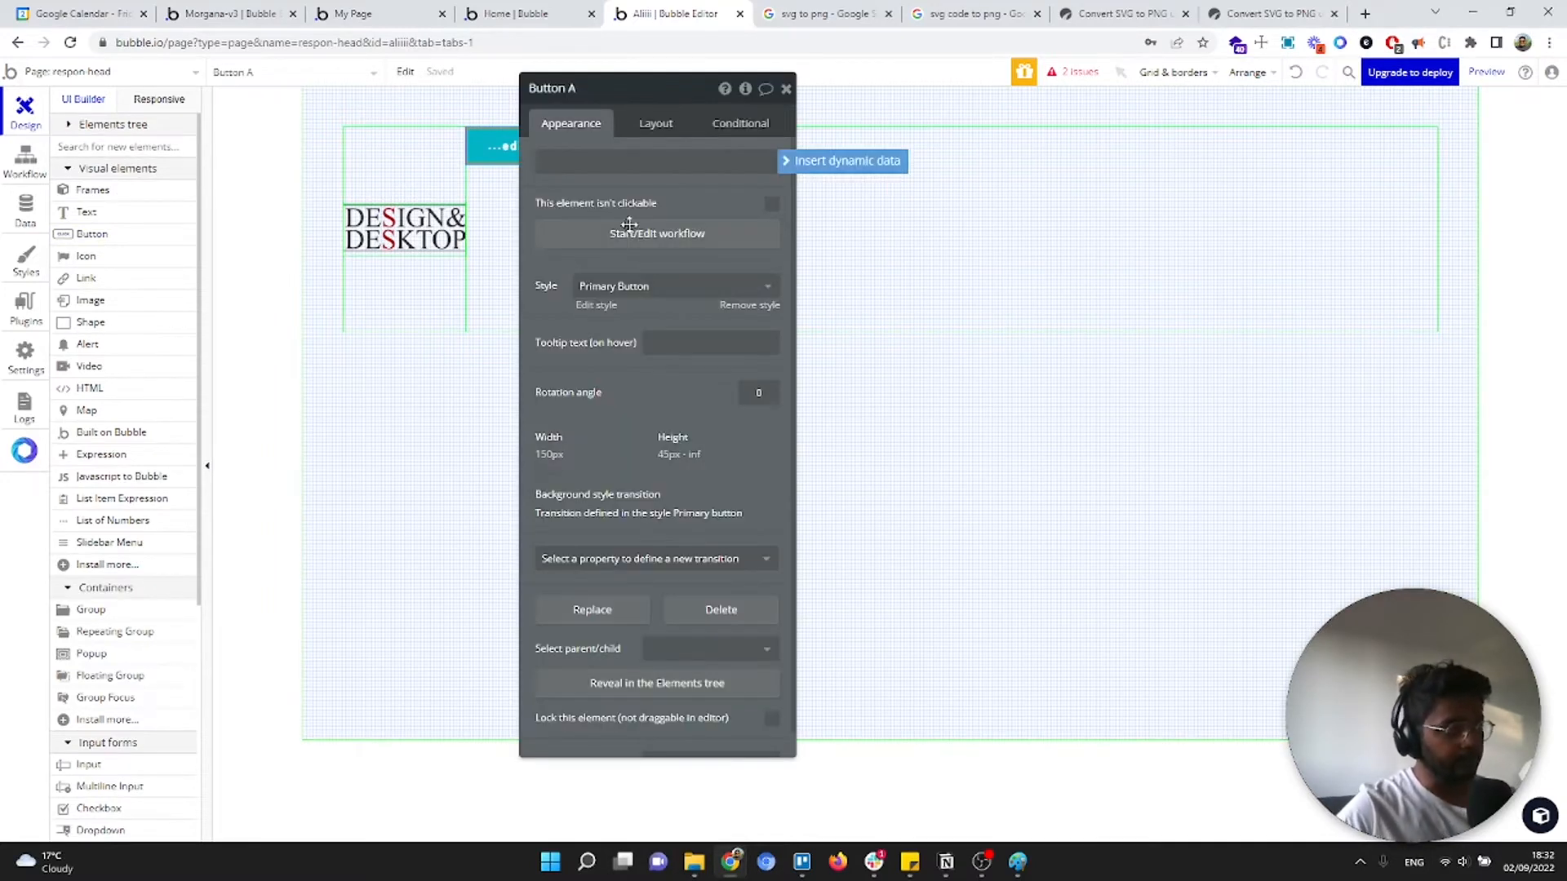
Label the new button in Group D "About us"
click(675, 163)
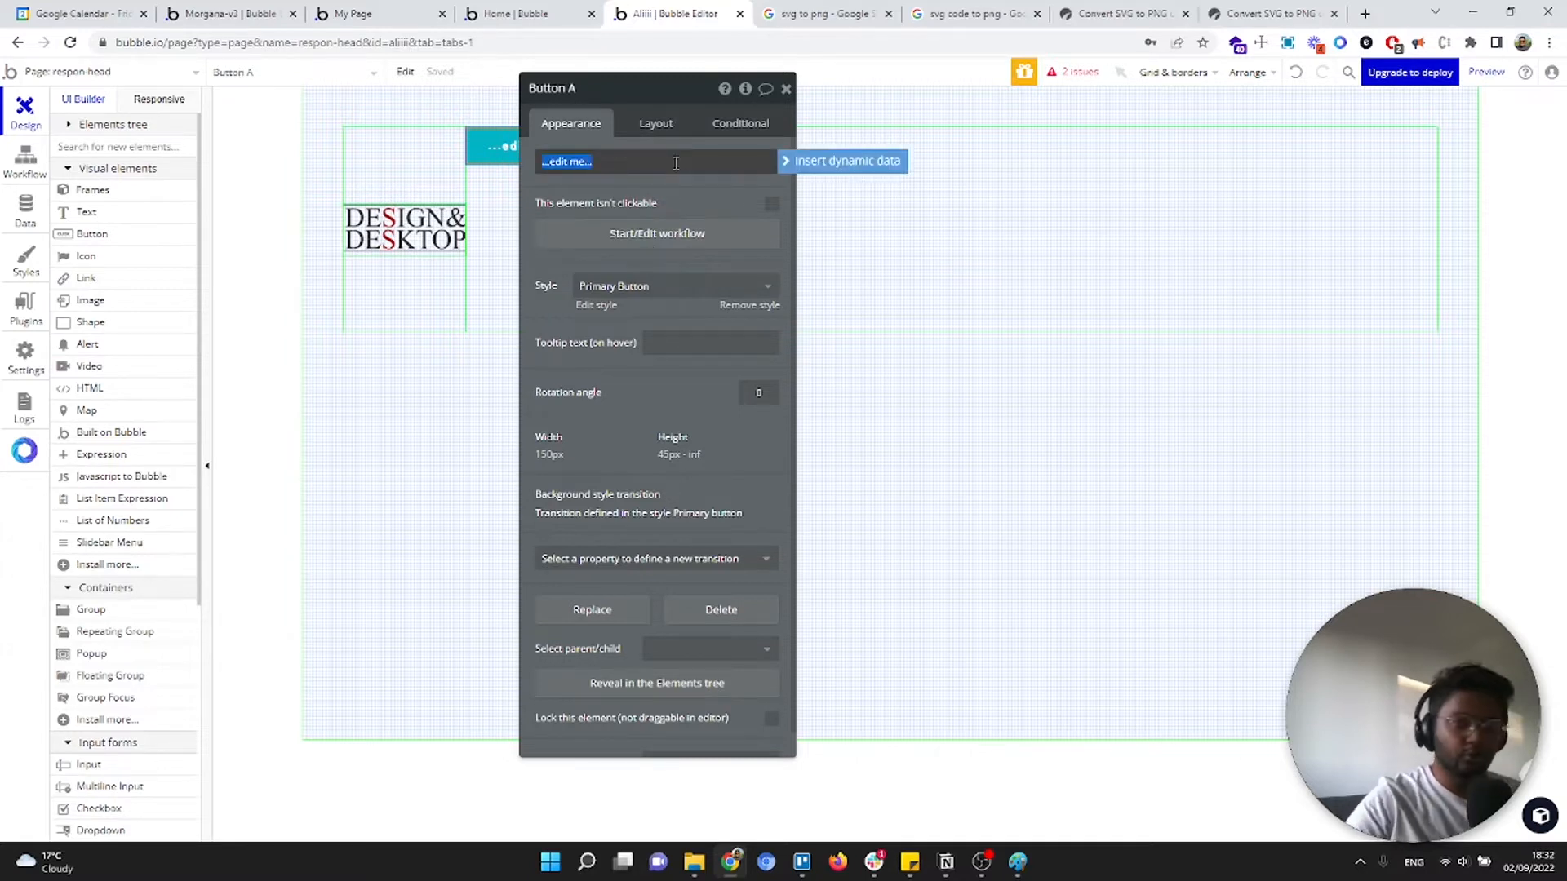
text(Al)
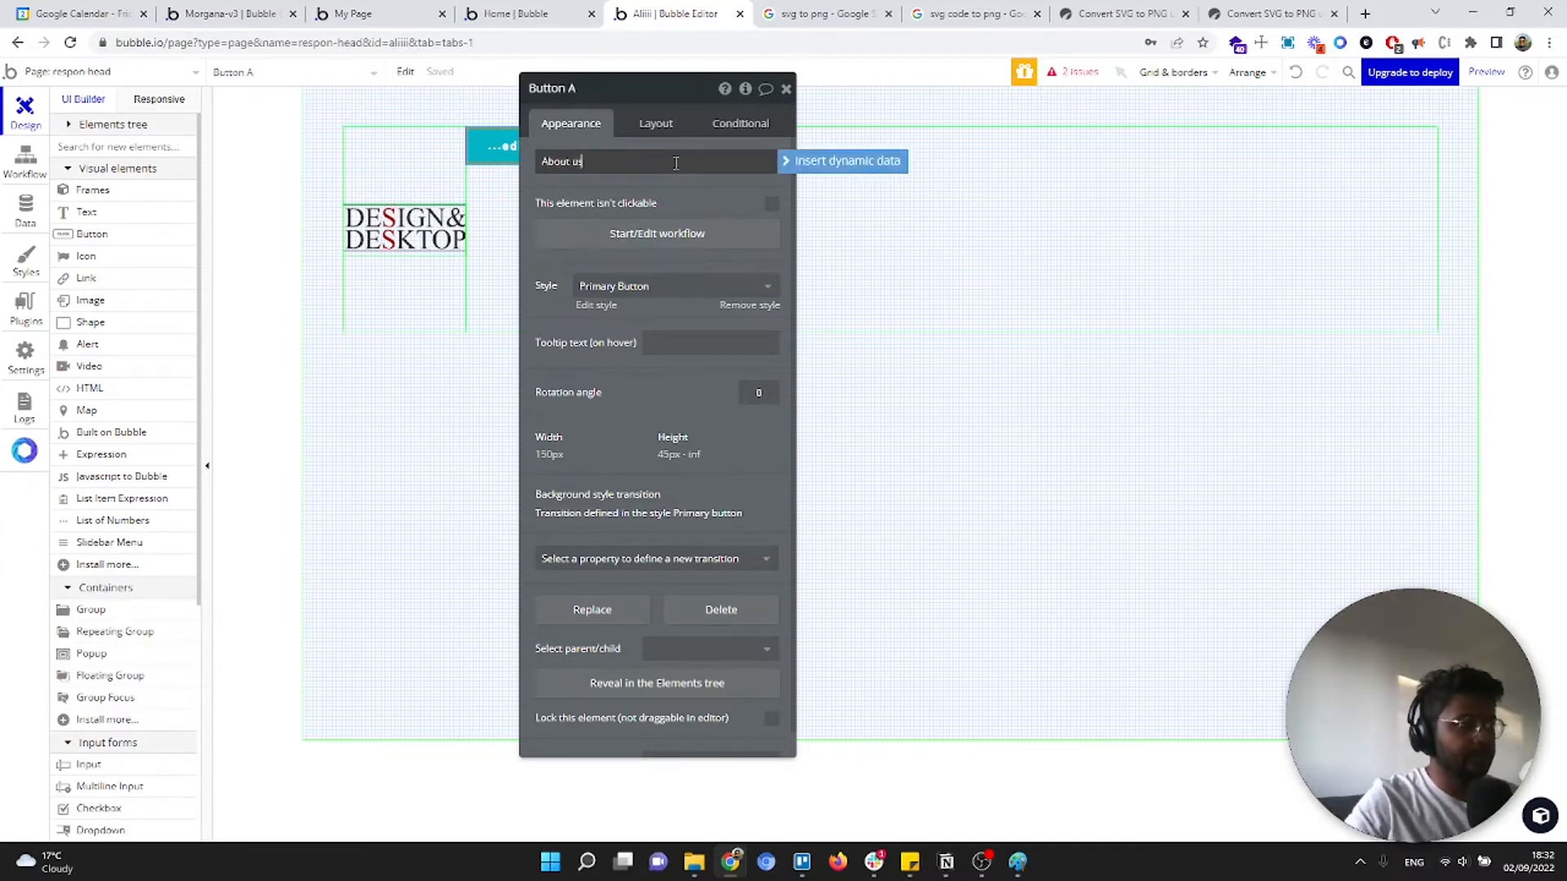
click(506, 170)
click(517, 150)
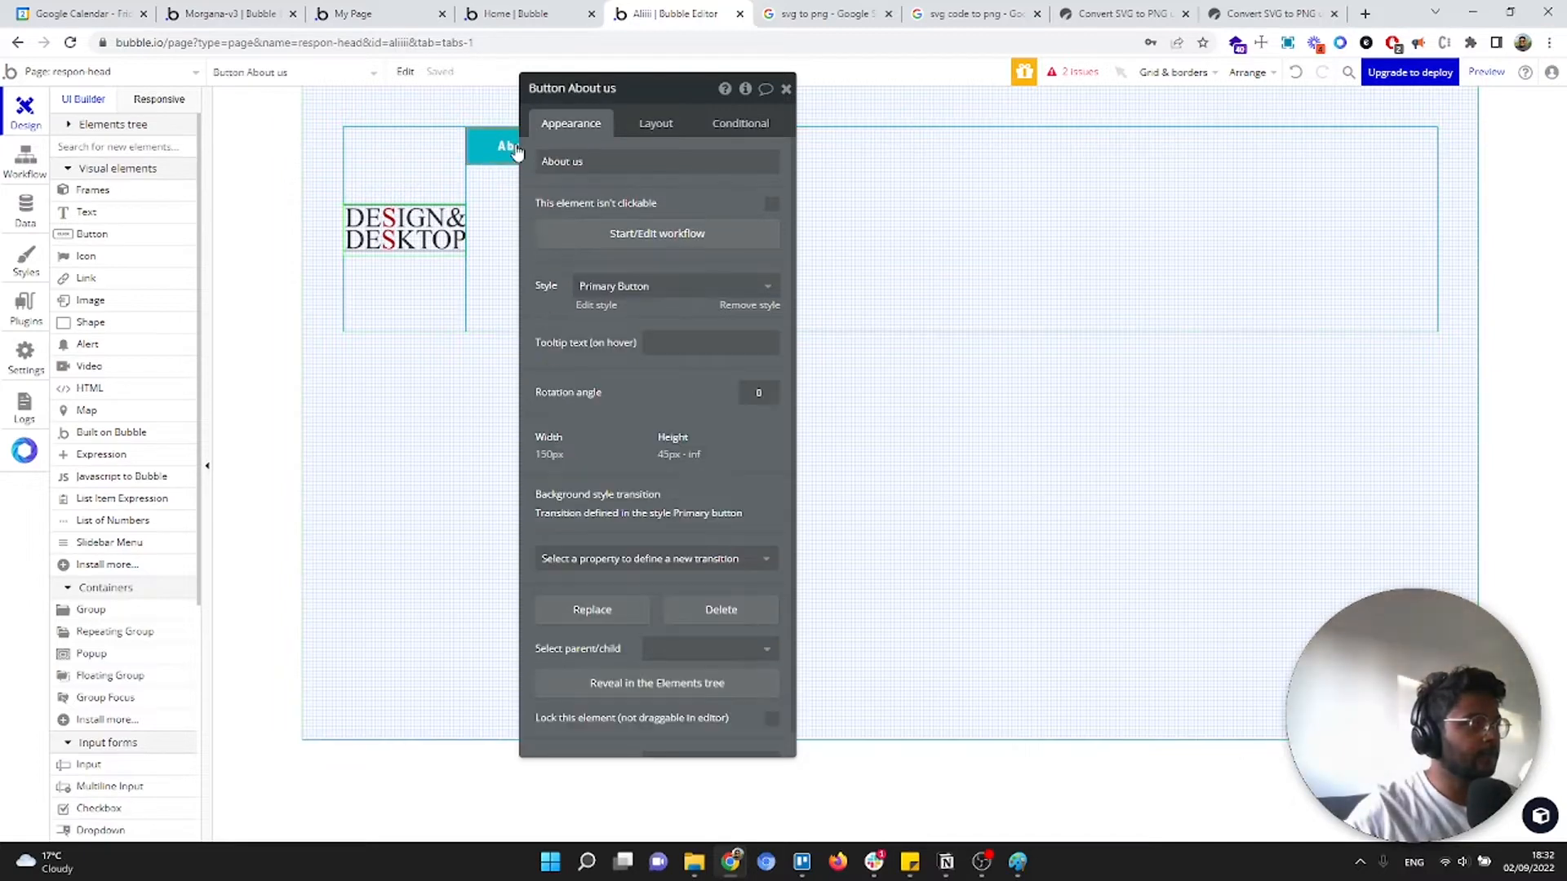
Remove the About us button's preset style and set its font to Lato with weight 500 (Medium)
click(726, 307)
click(599, 335)
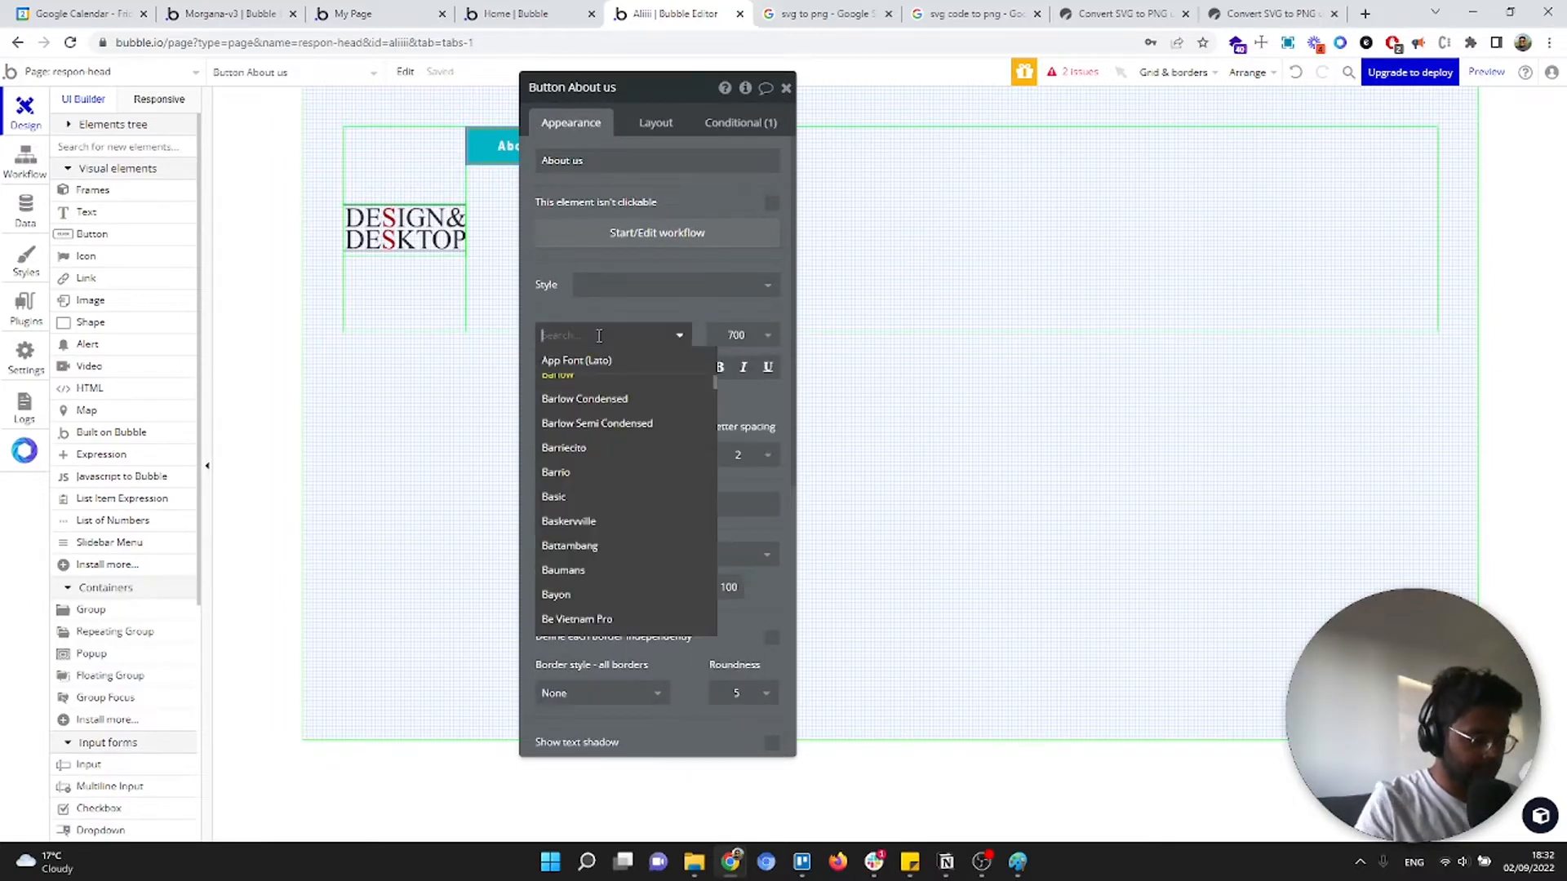
text(lato)
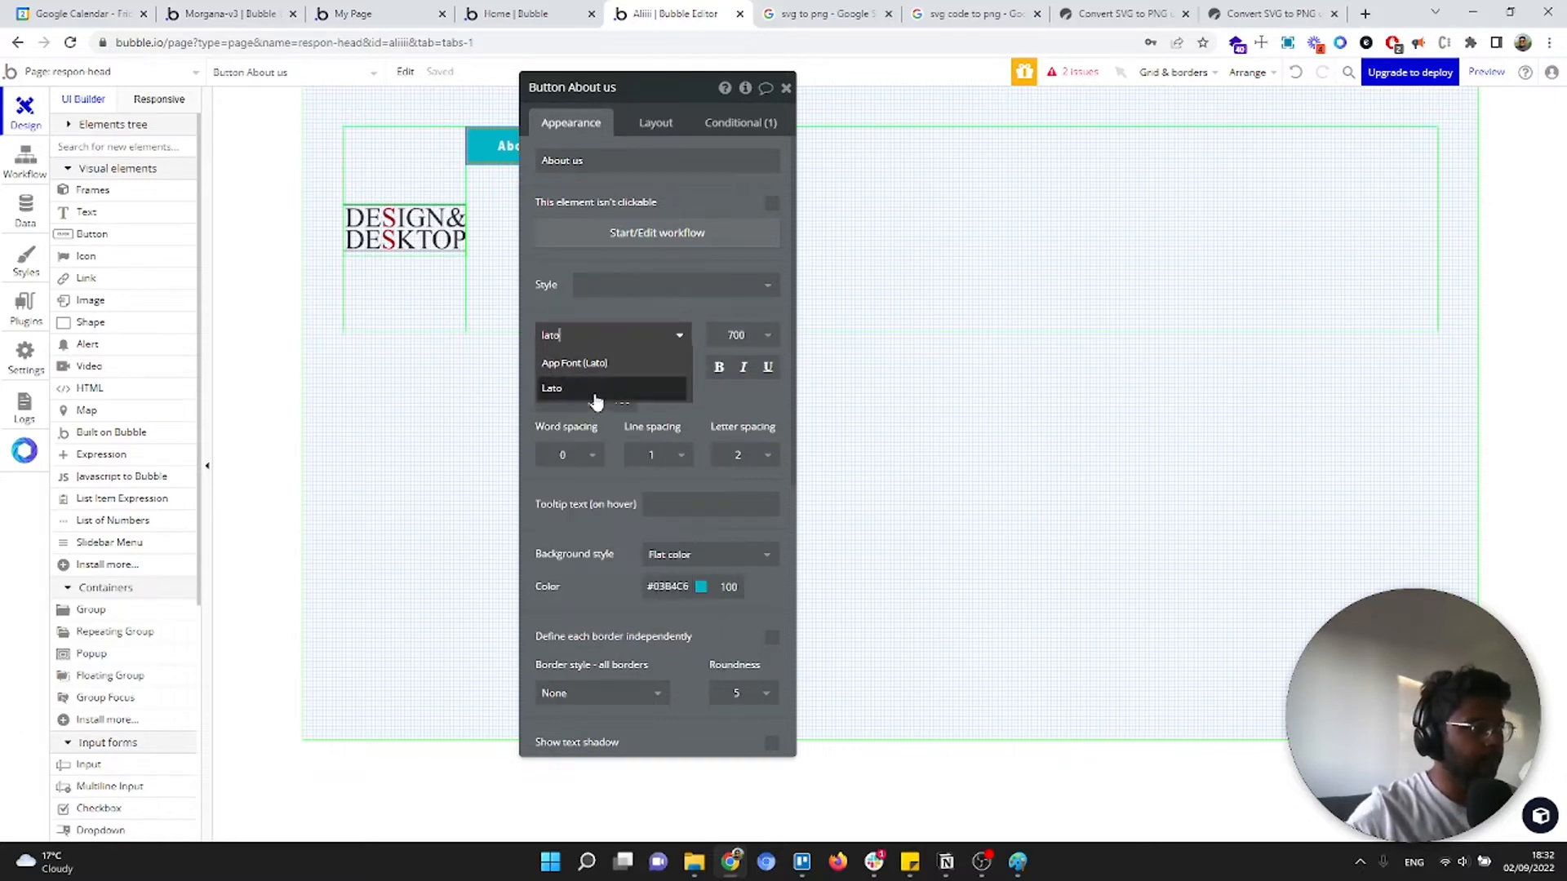
click(598, 388)
click(739, 336)
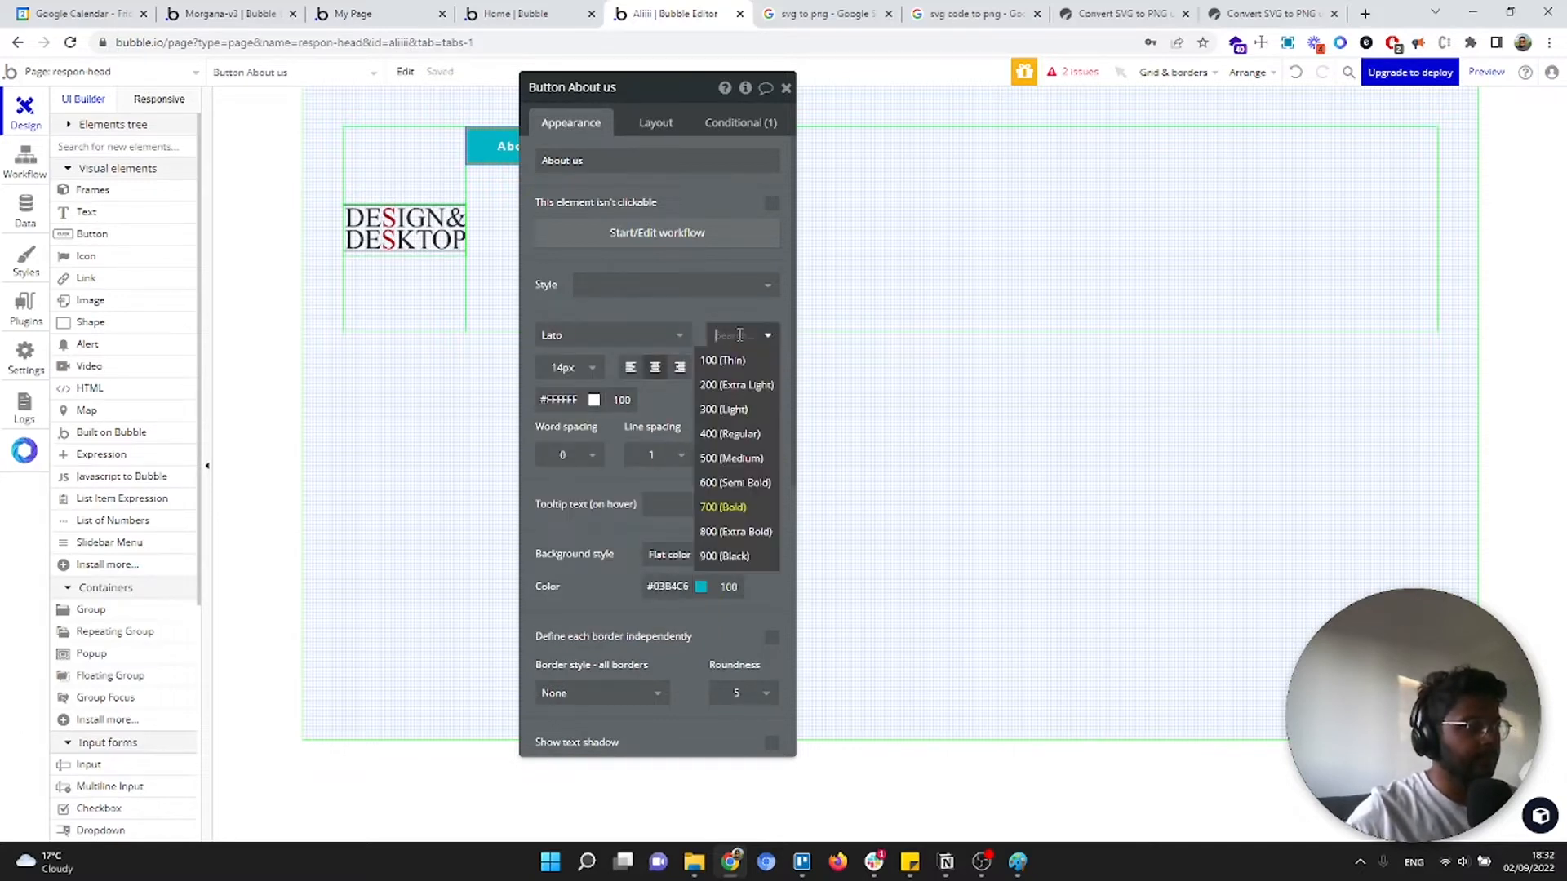
click(719, 458)
Set the About us button's letter spacing to 1 and its background style to None
triple_click(626, 163)
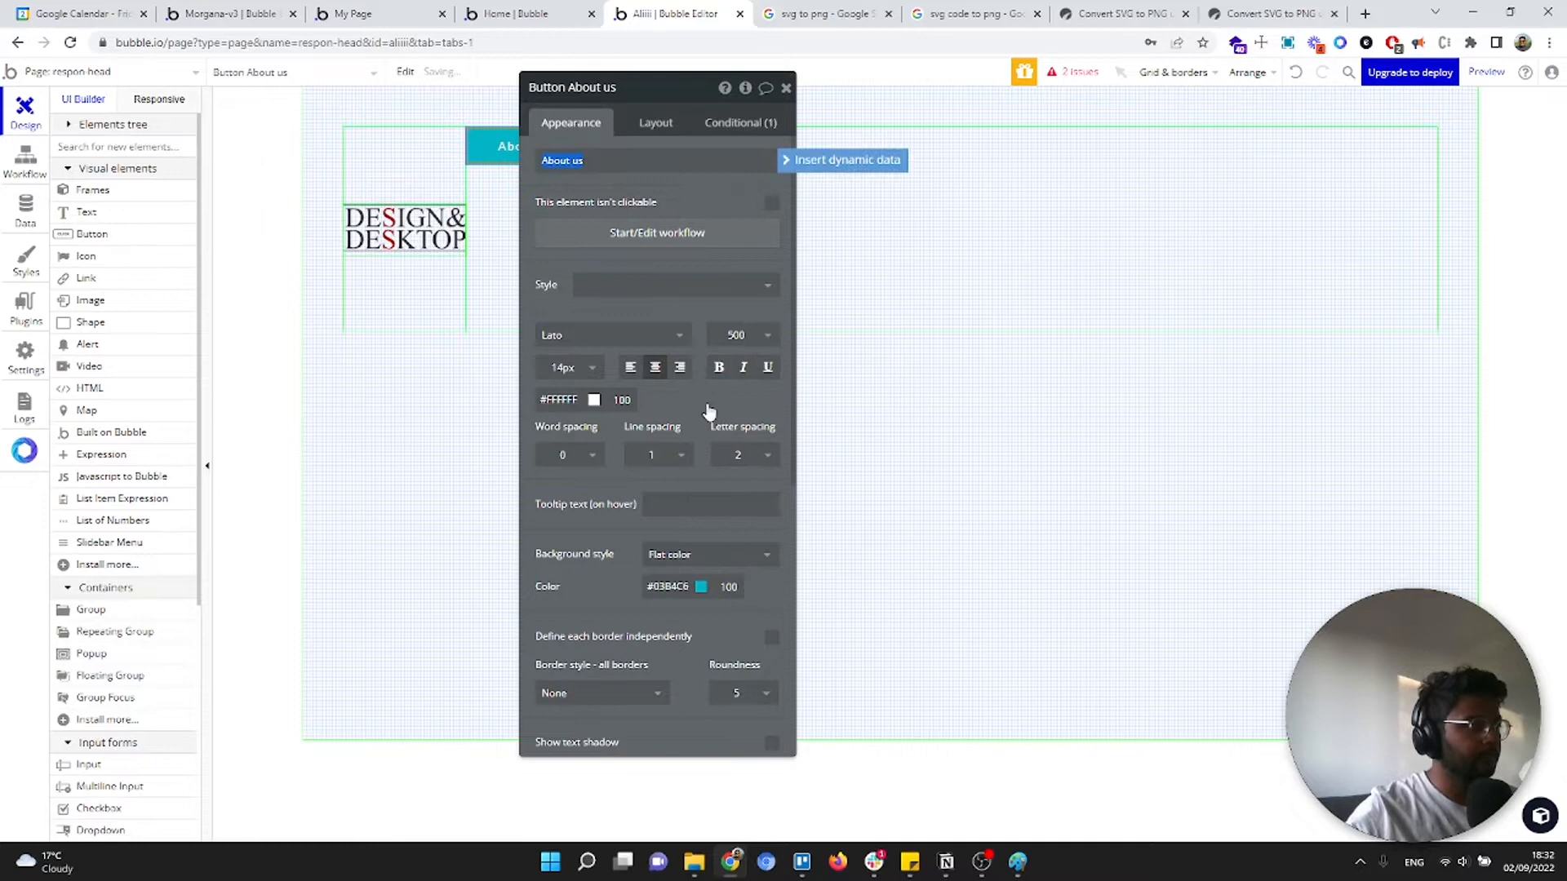
click(755, 455)
click(729, 555)
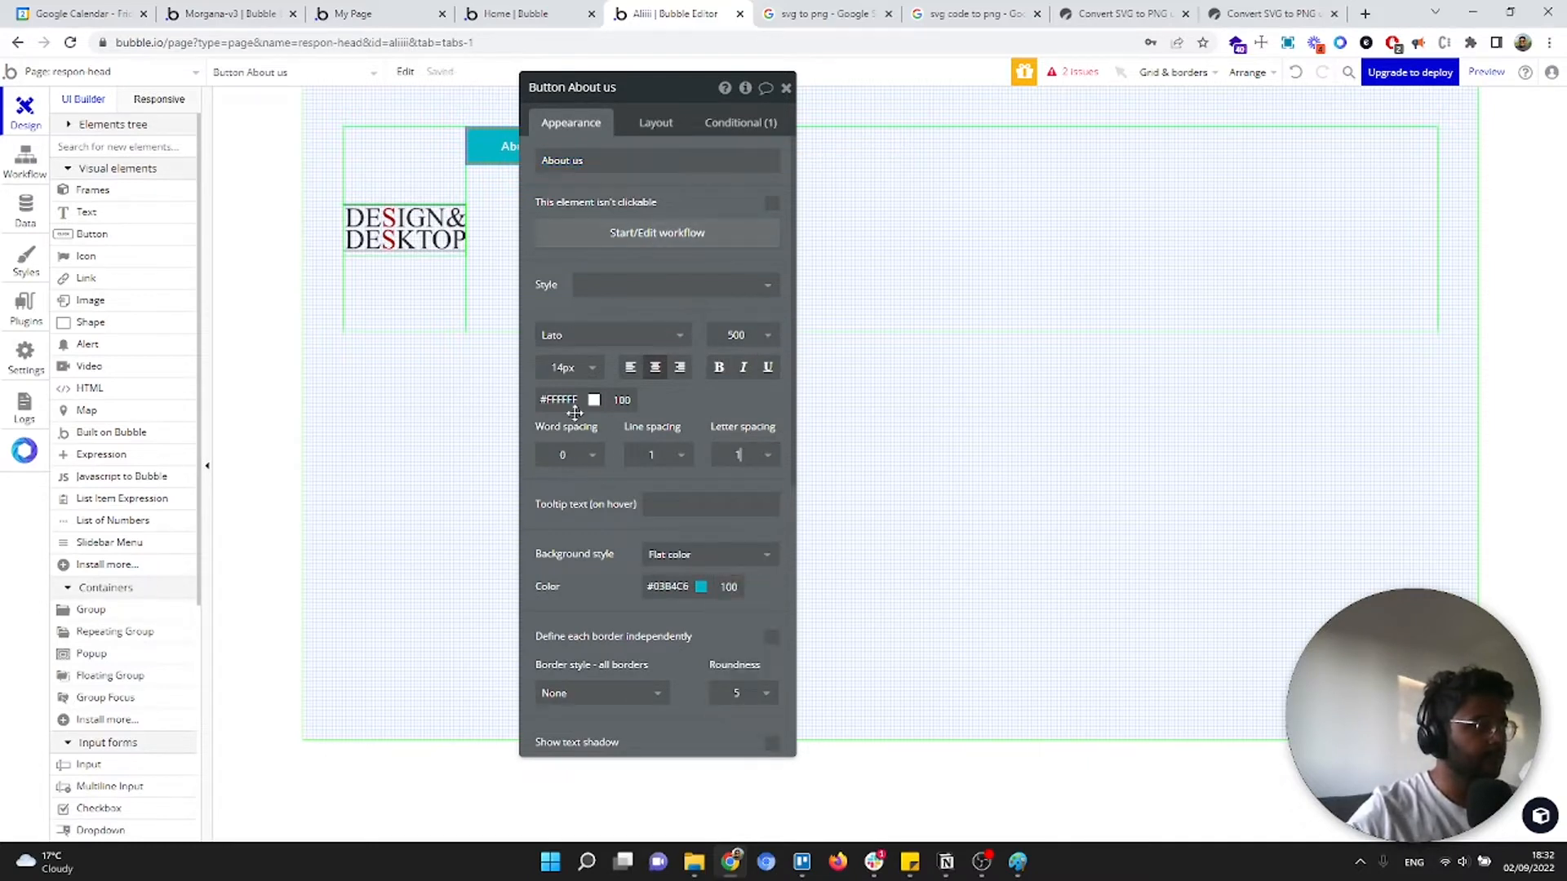
click(699, 553)
click(689, 582)
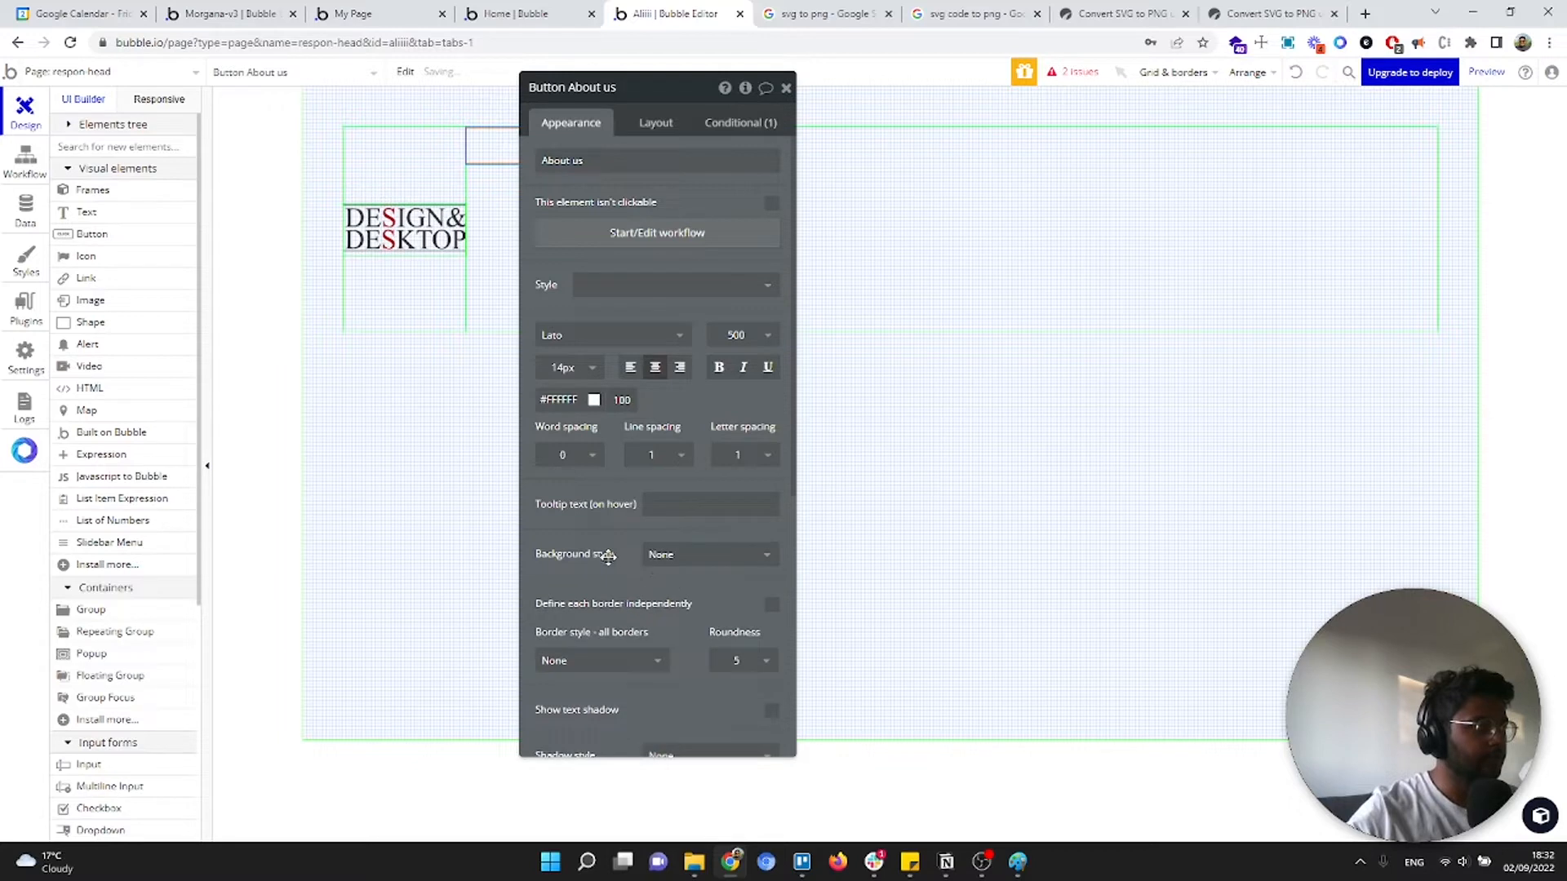
Change the About us button's text color to black (#000000)
click(586, 369)
click(649, 421)
click(563, 400)
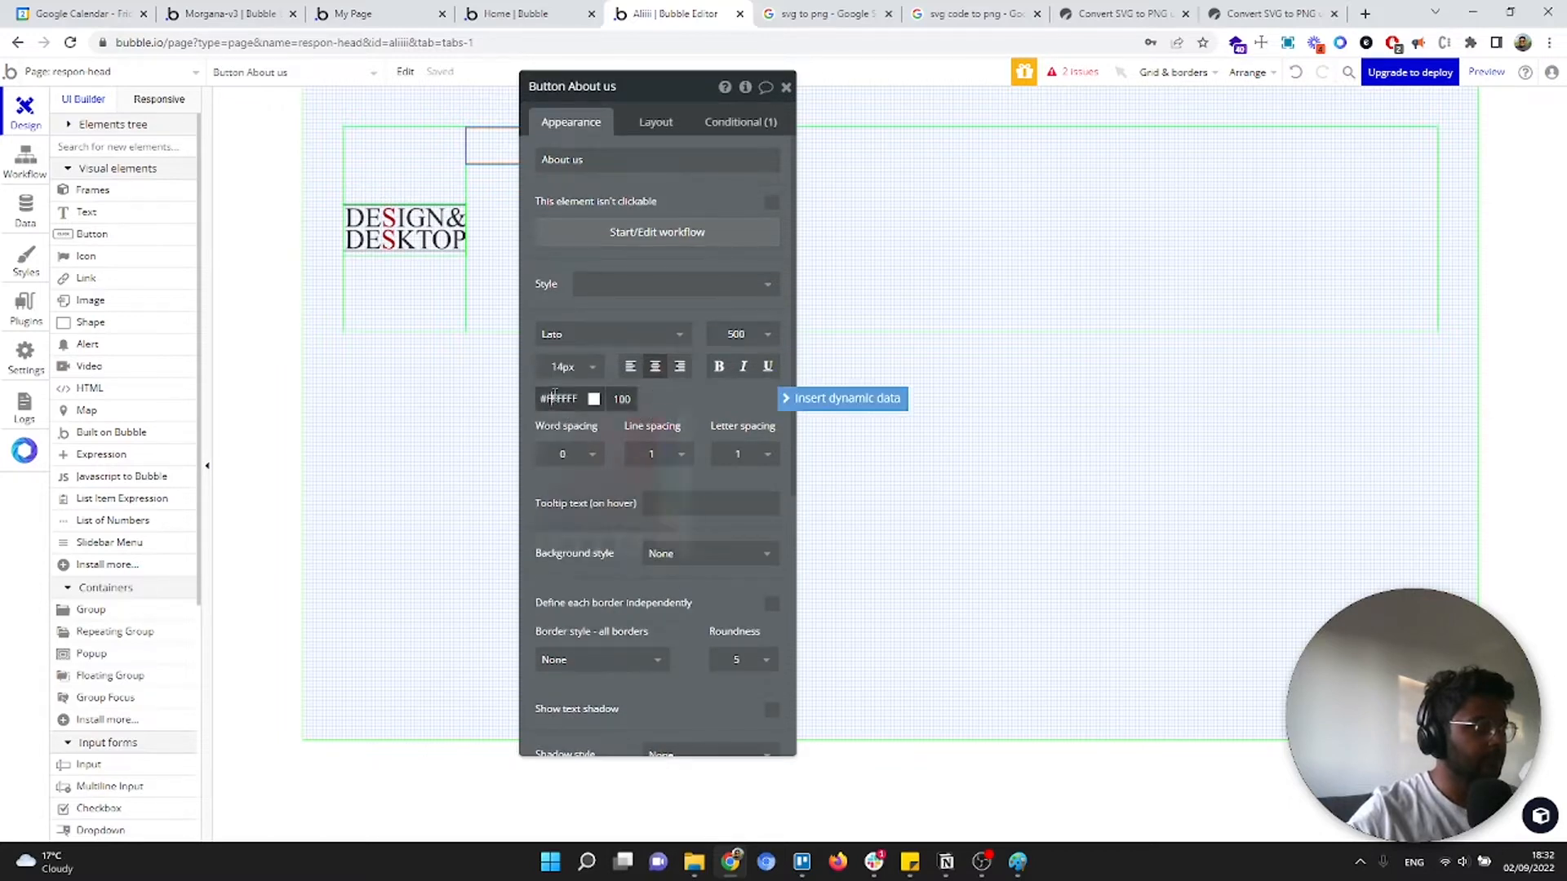
click(581, 625)
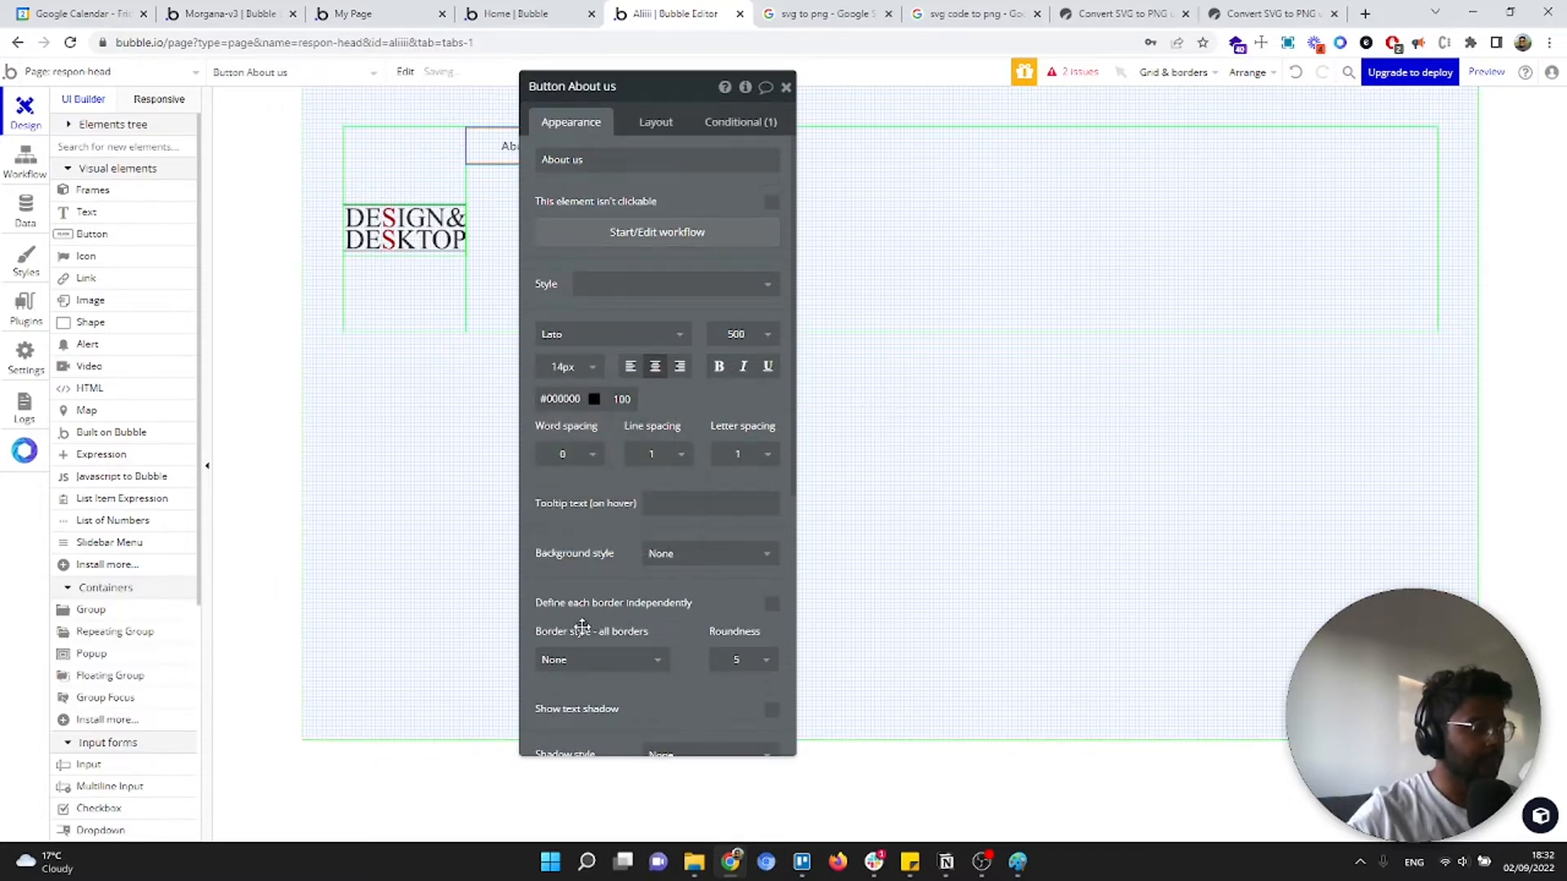
Make the About us button non-fixed in width, fitted to its content, with a minimum width of 0 px
click(657, 124)
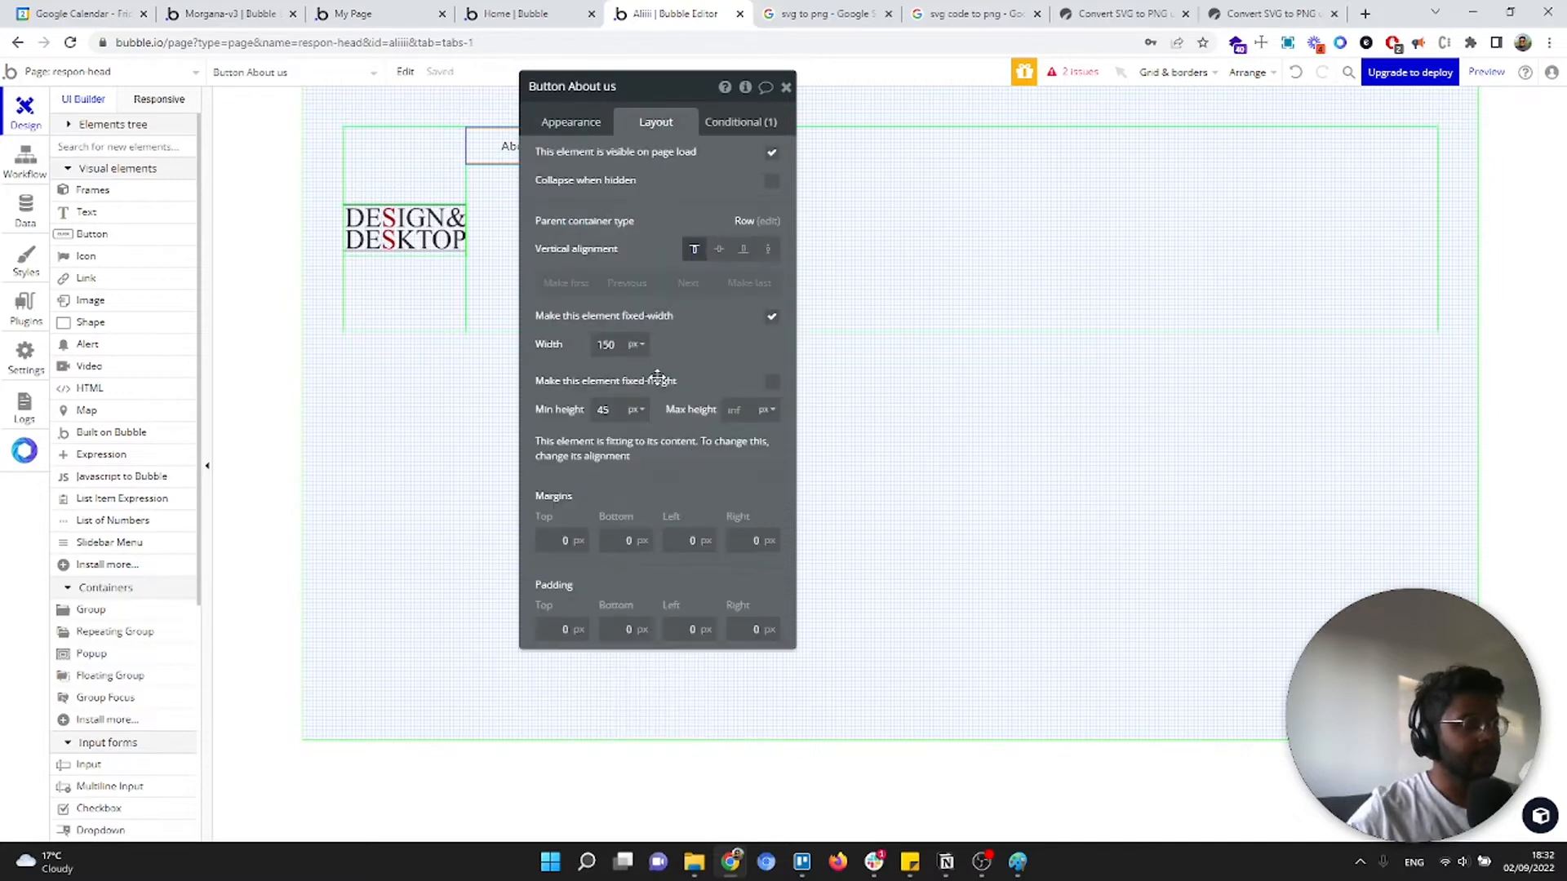
click(772, 318)
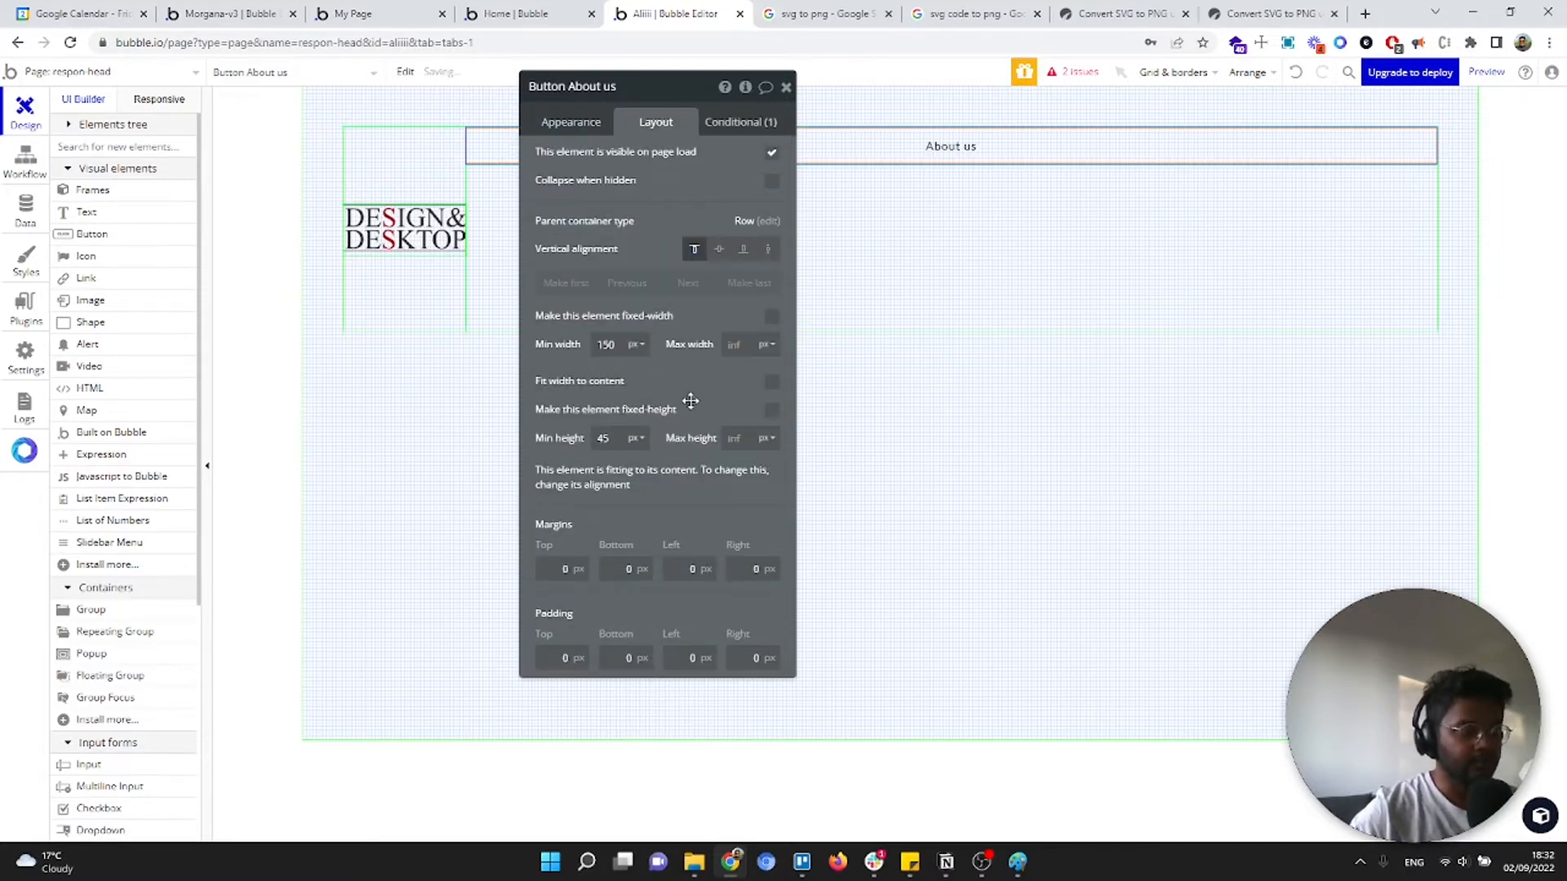
click(772, 384)
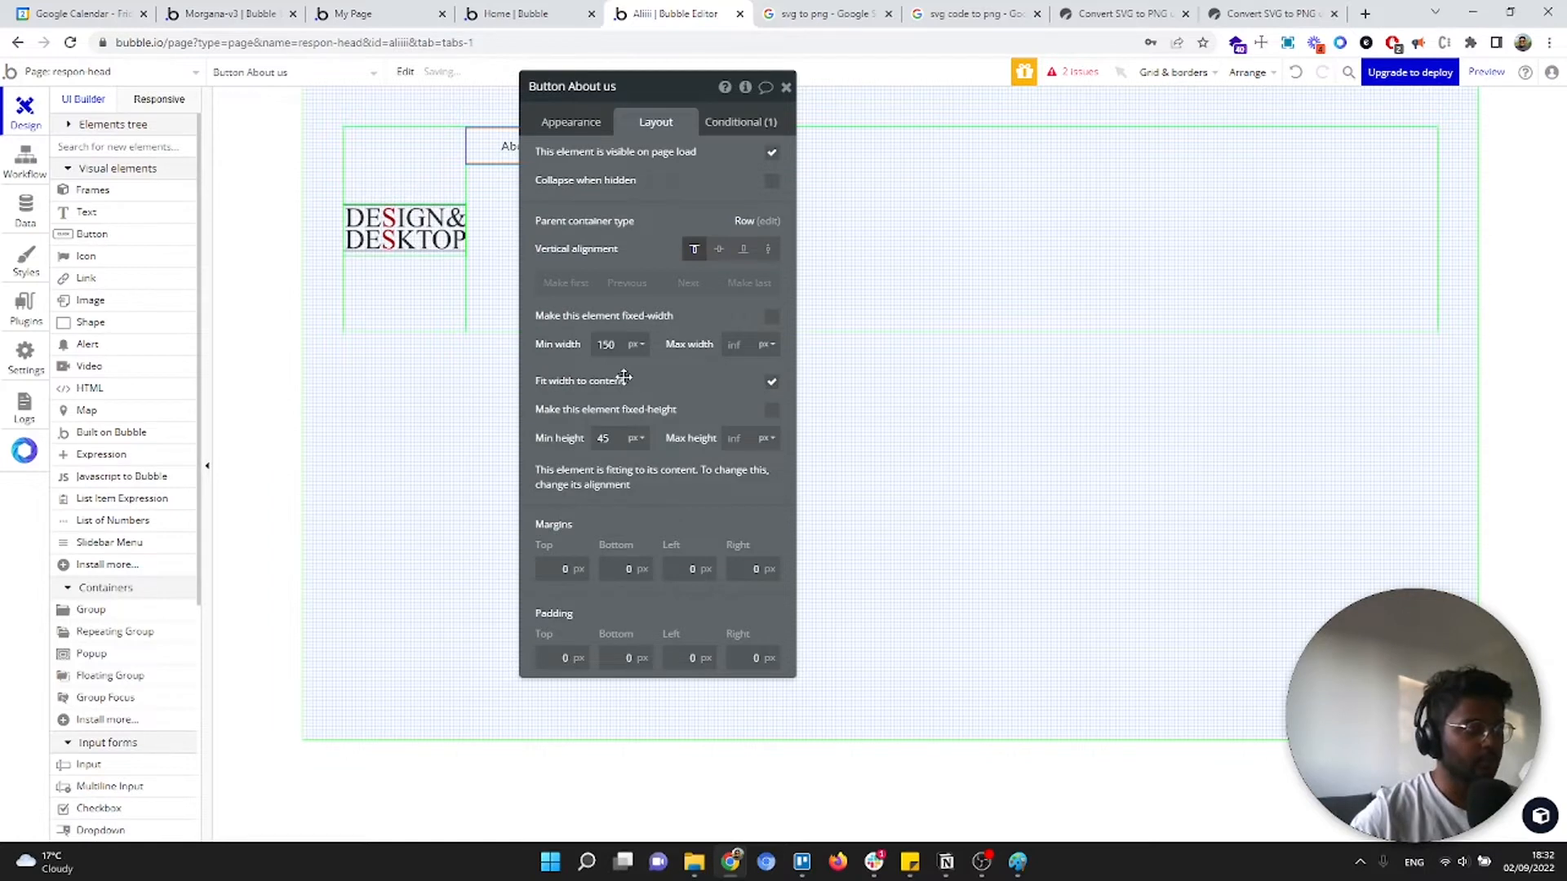
double_click(606, 346)
text(0)
click(681, 377)
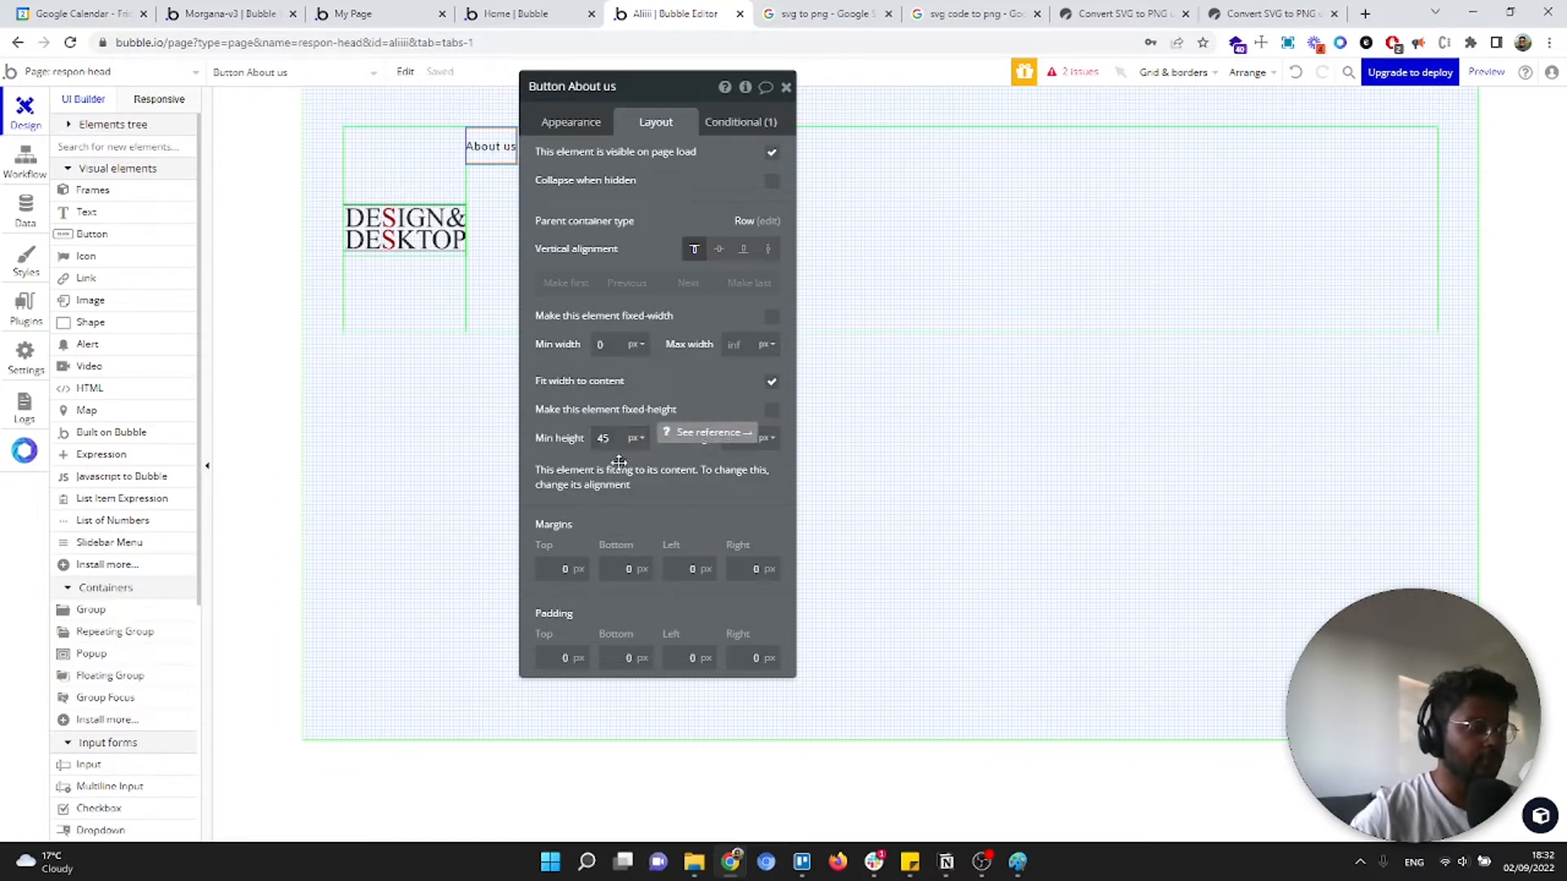
Set the About us button's minimum height to 0 px
double_click(605, 439)
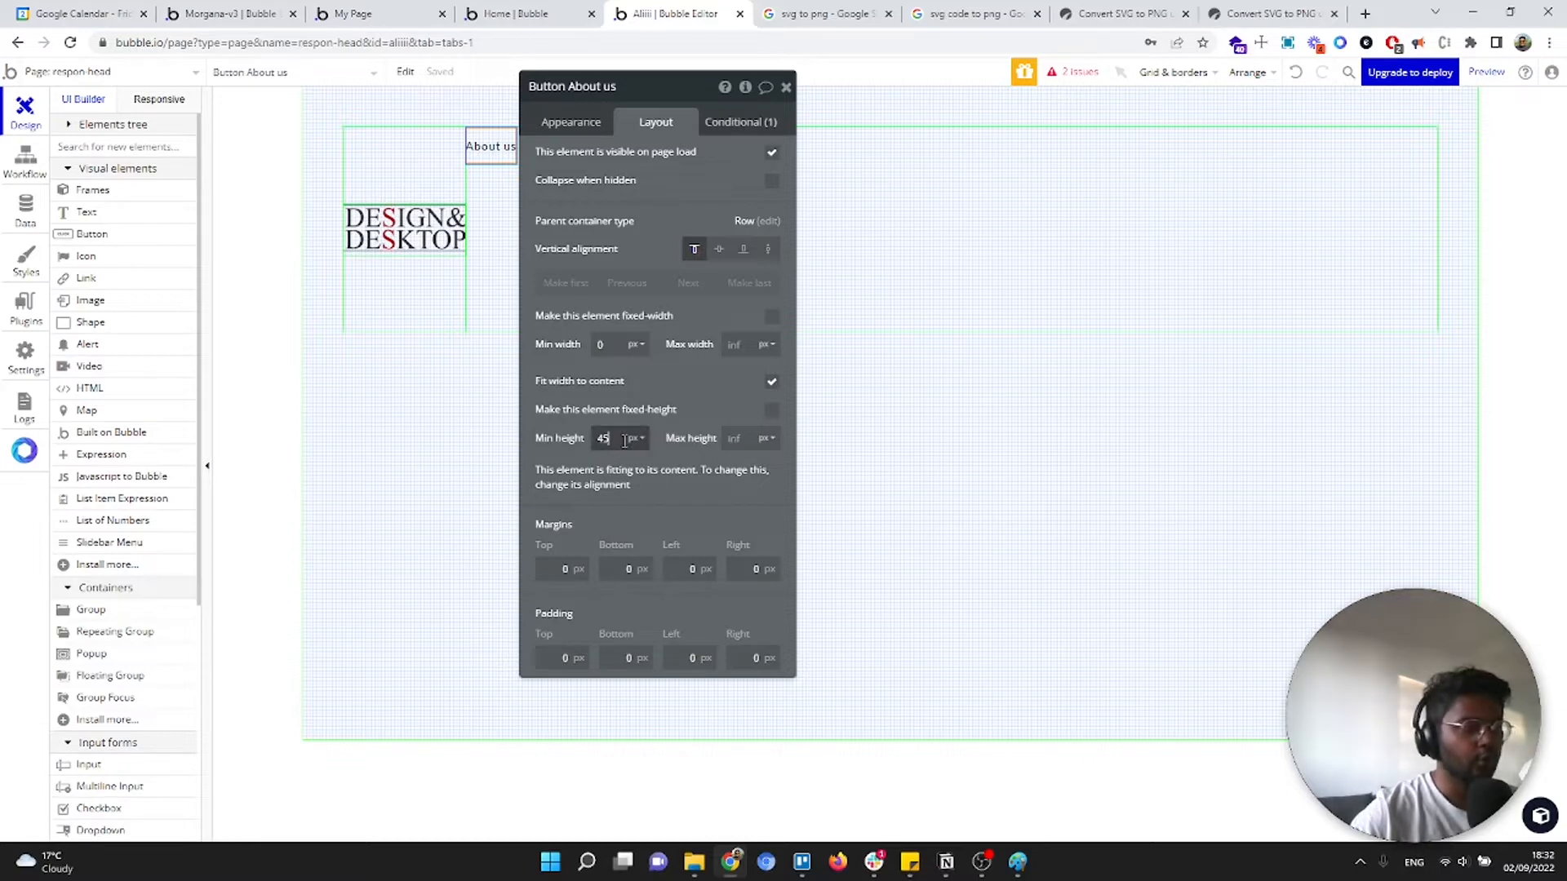
text(0)
click(665, 396)
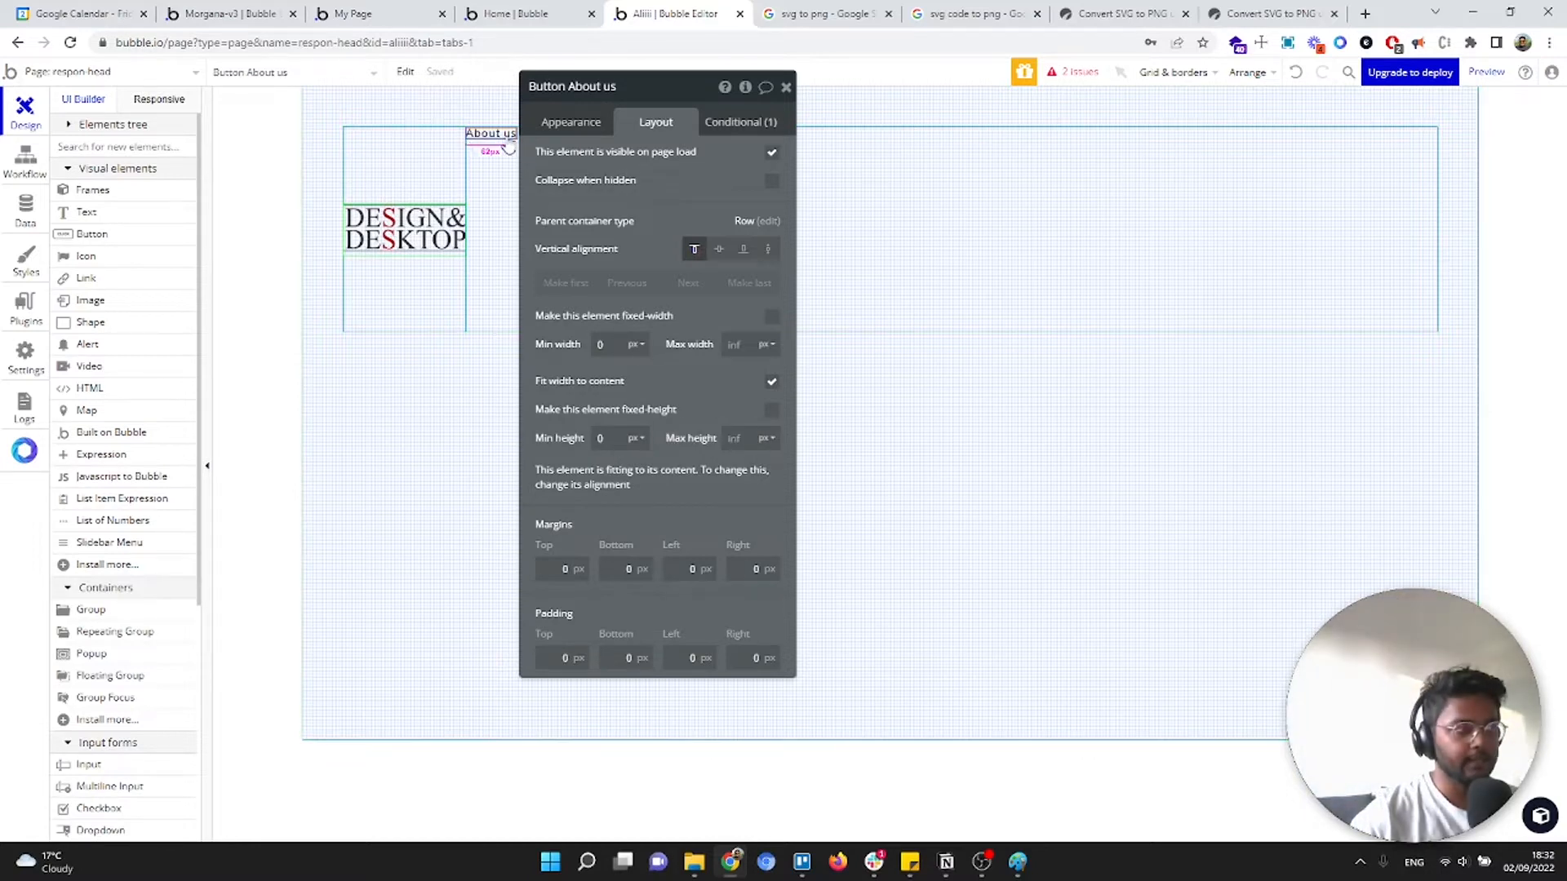
Set the About us button's letter spacing to 0 and close its properties
click(581, 124)
click(737, 454)
click(734, 457)
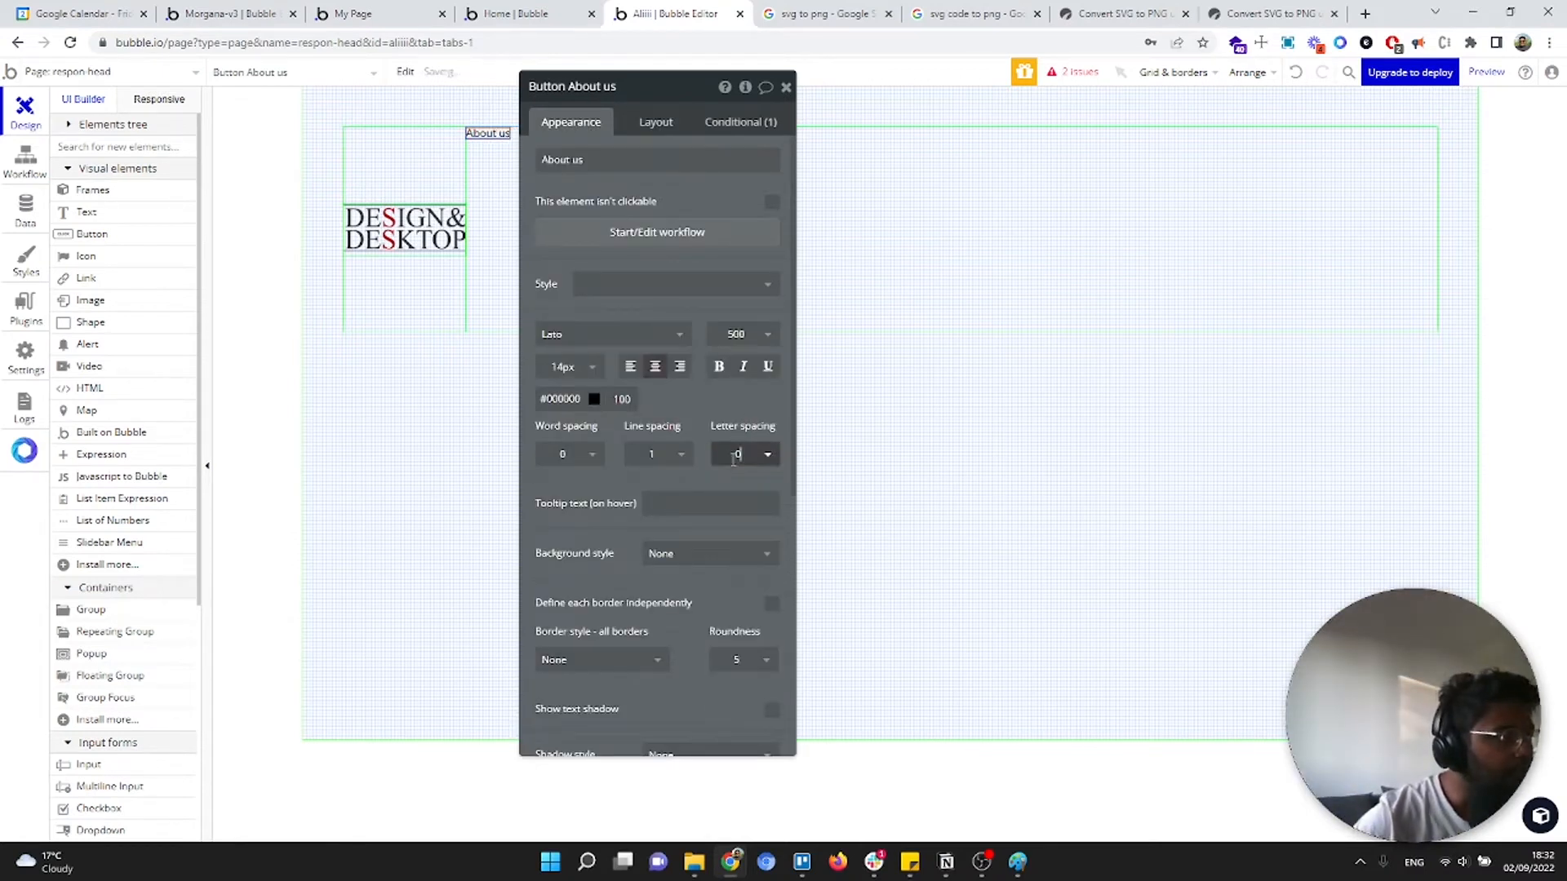
click(786, 86)
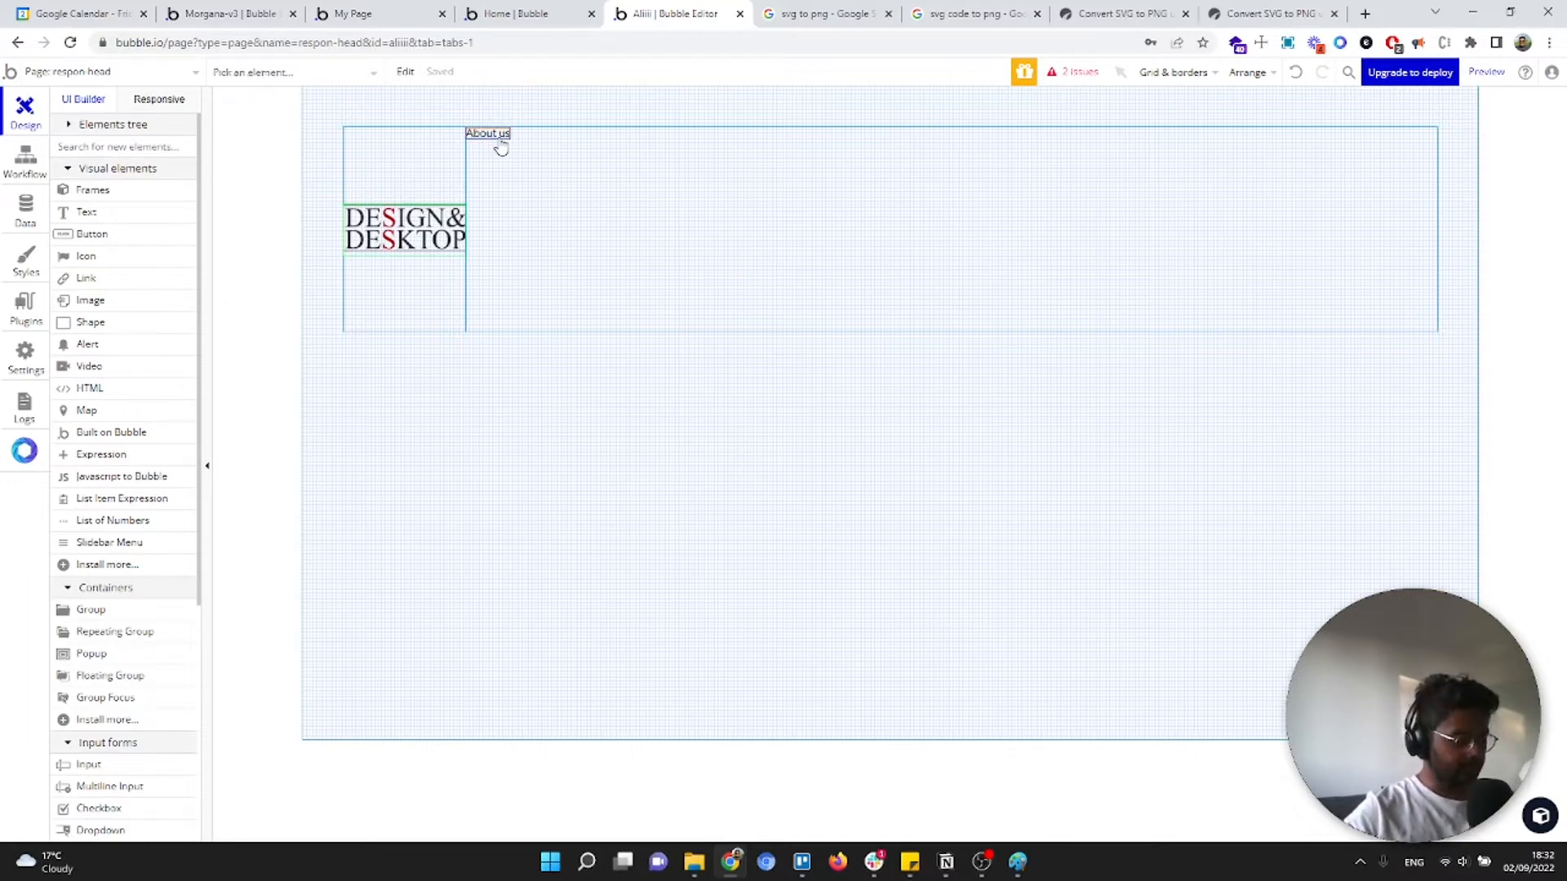
Add three copies of the About us button beside it in Group D
key(ctrl+v)
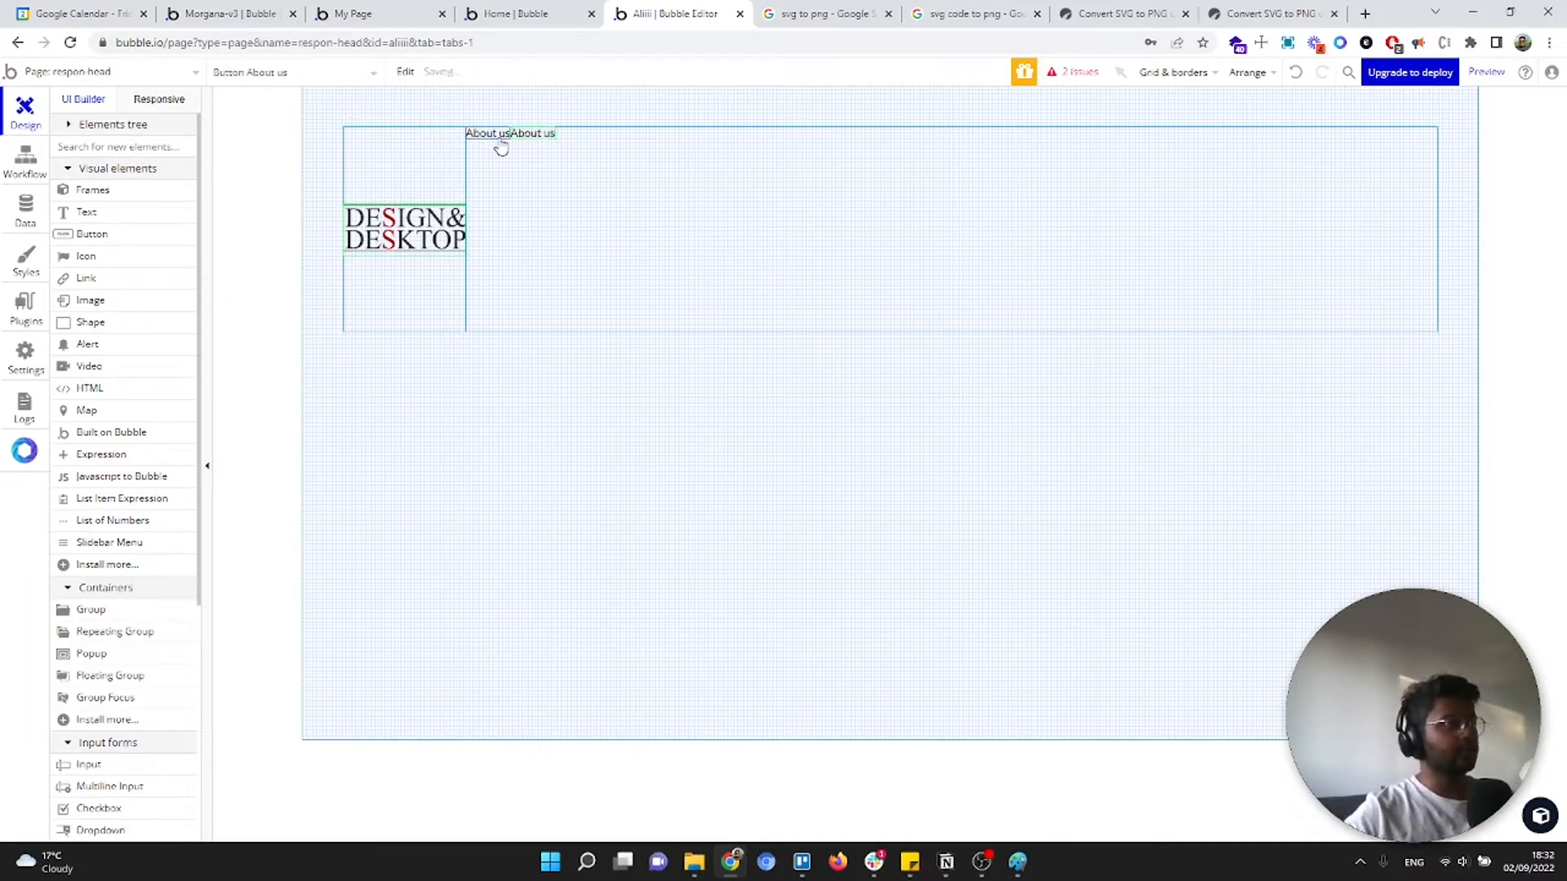
click(547, 144)
click(541, 135)
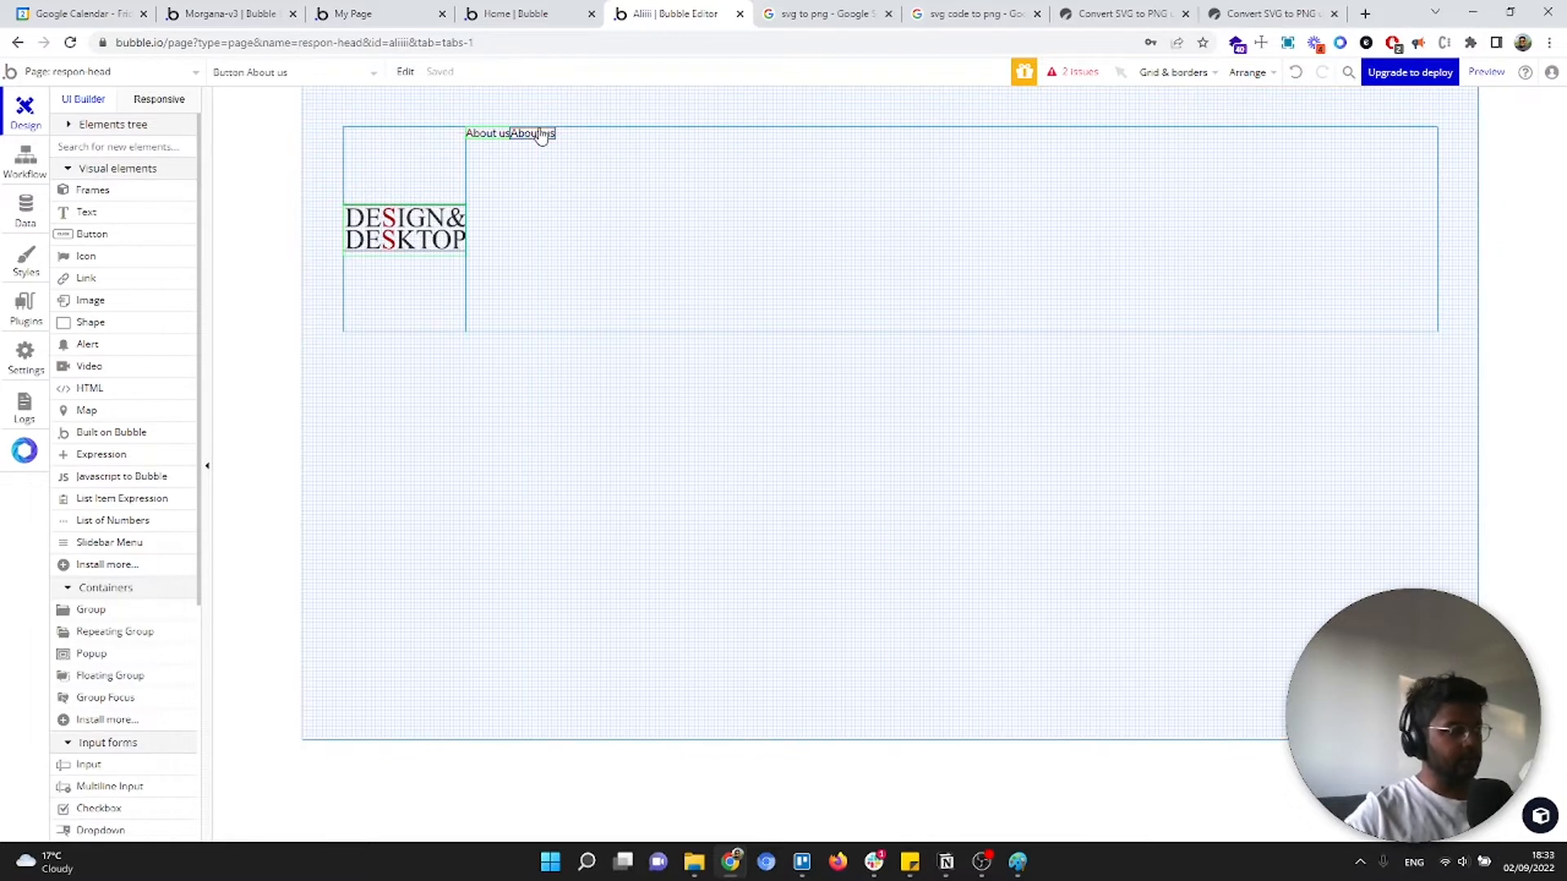
key(ctrl+v)
key(ctrl+v)
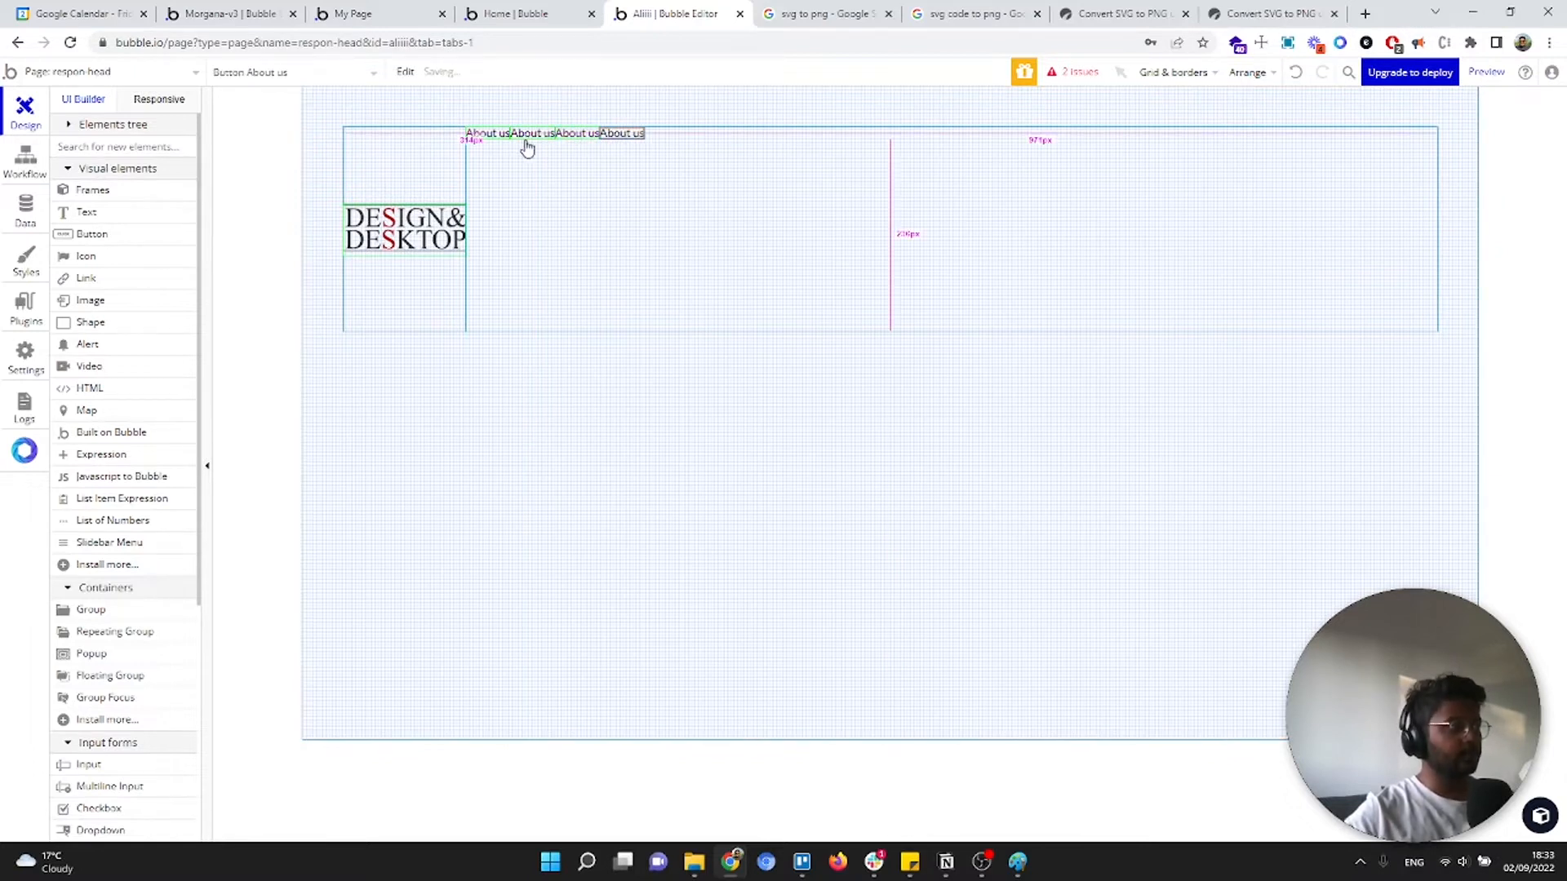
Relabel the second button in Group D "Services"
click(524, 142)
click(525, 140)
double_click(525, 140)
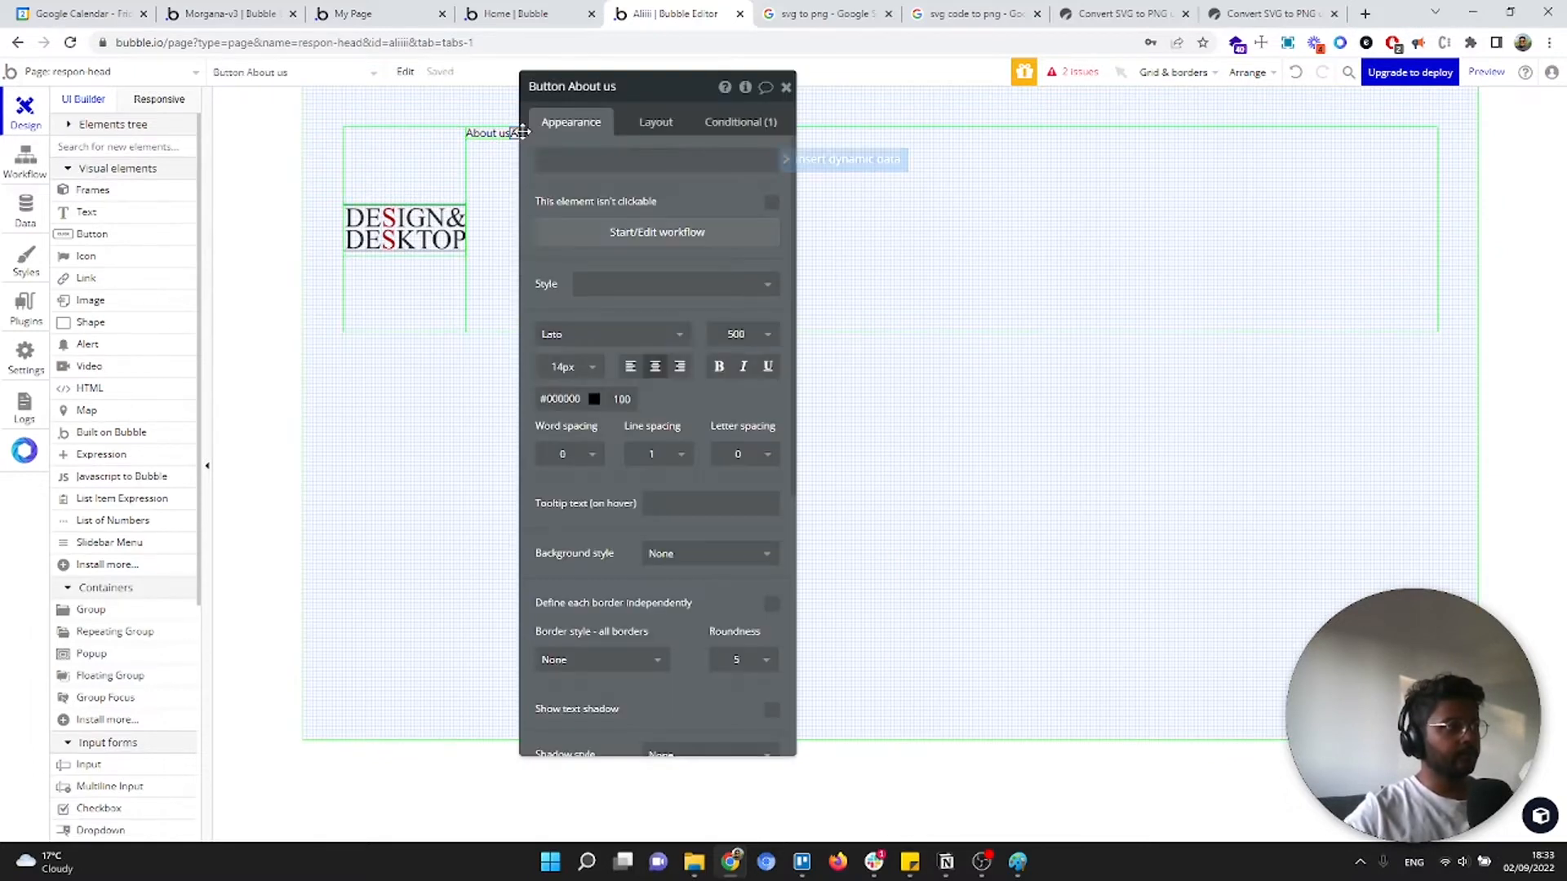
triple_click(607, 161)
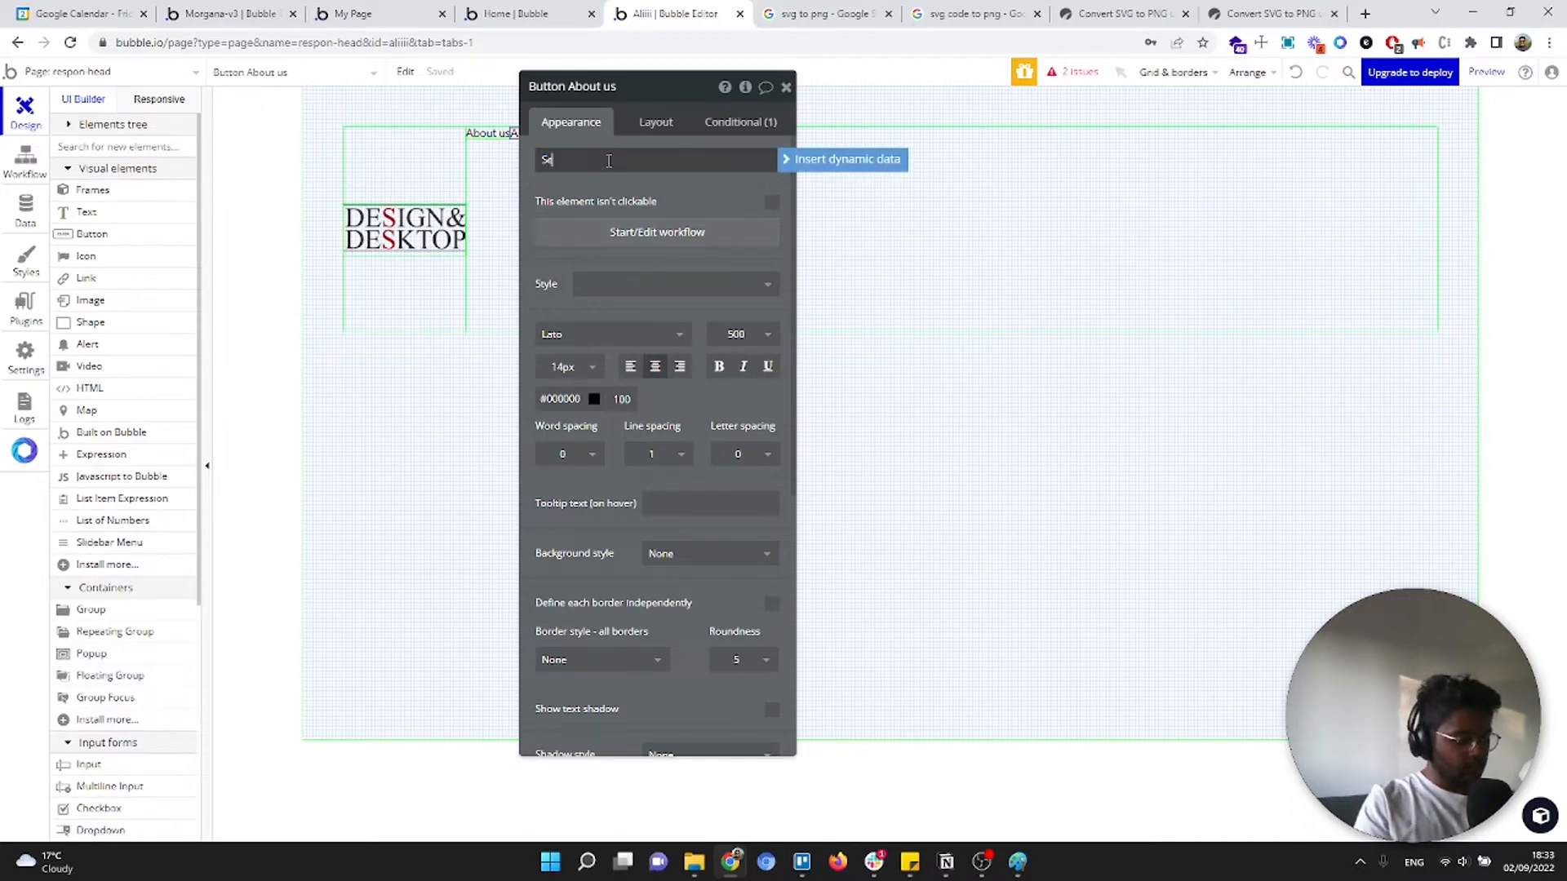
click(848, 230)
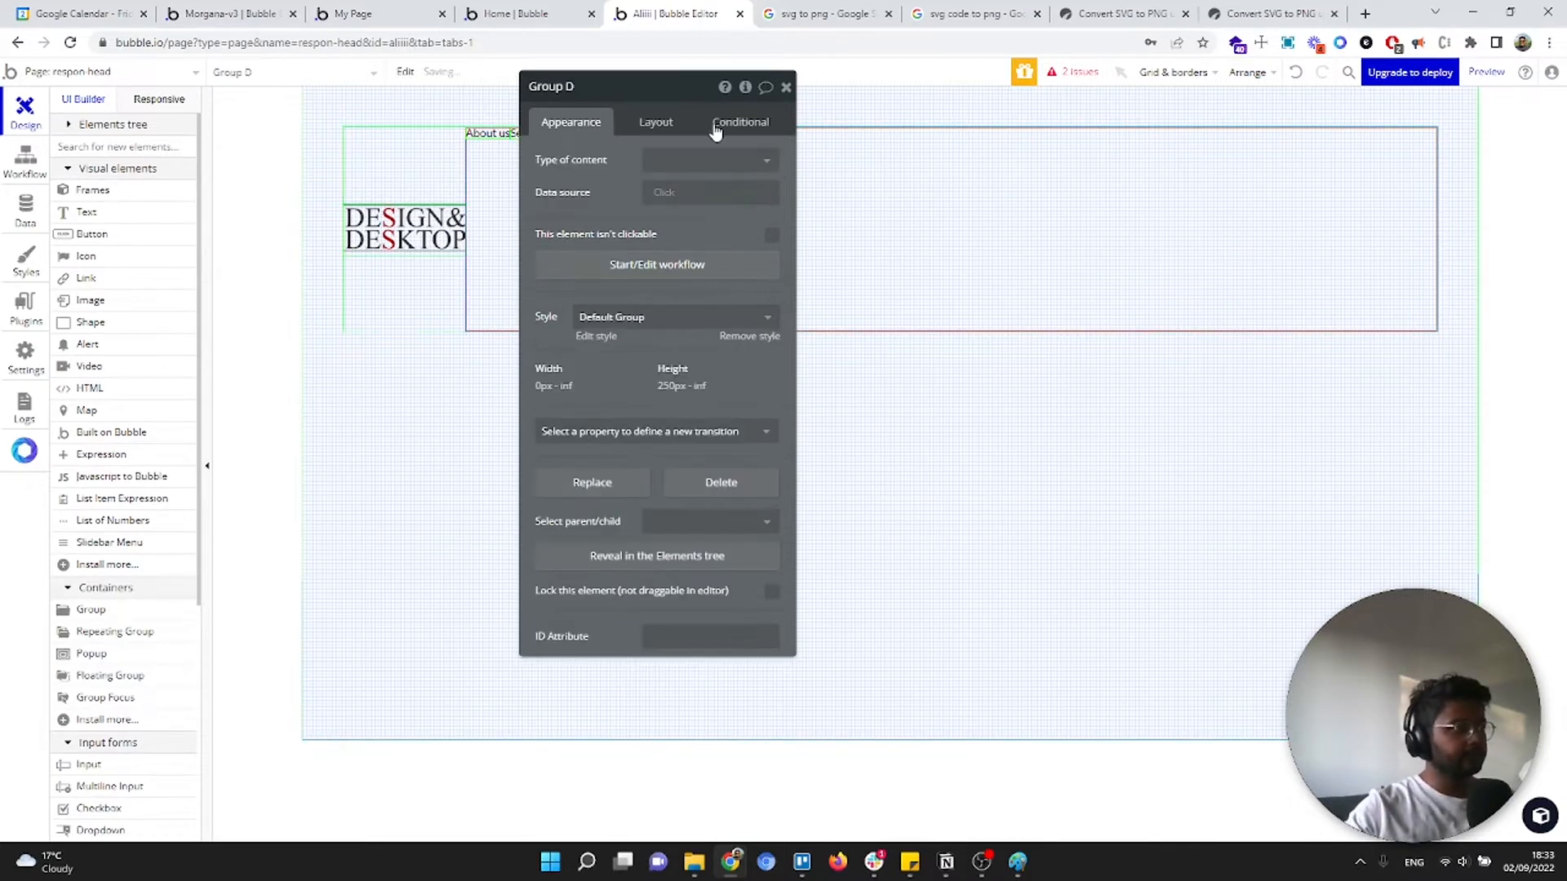
Move the properties window clear of the button row and relabel the third button "Contact"
drag(644, 94, 353, 184)
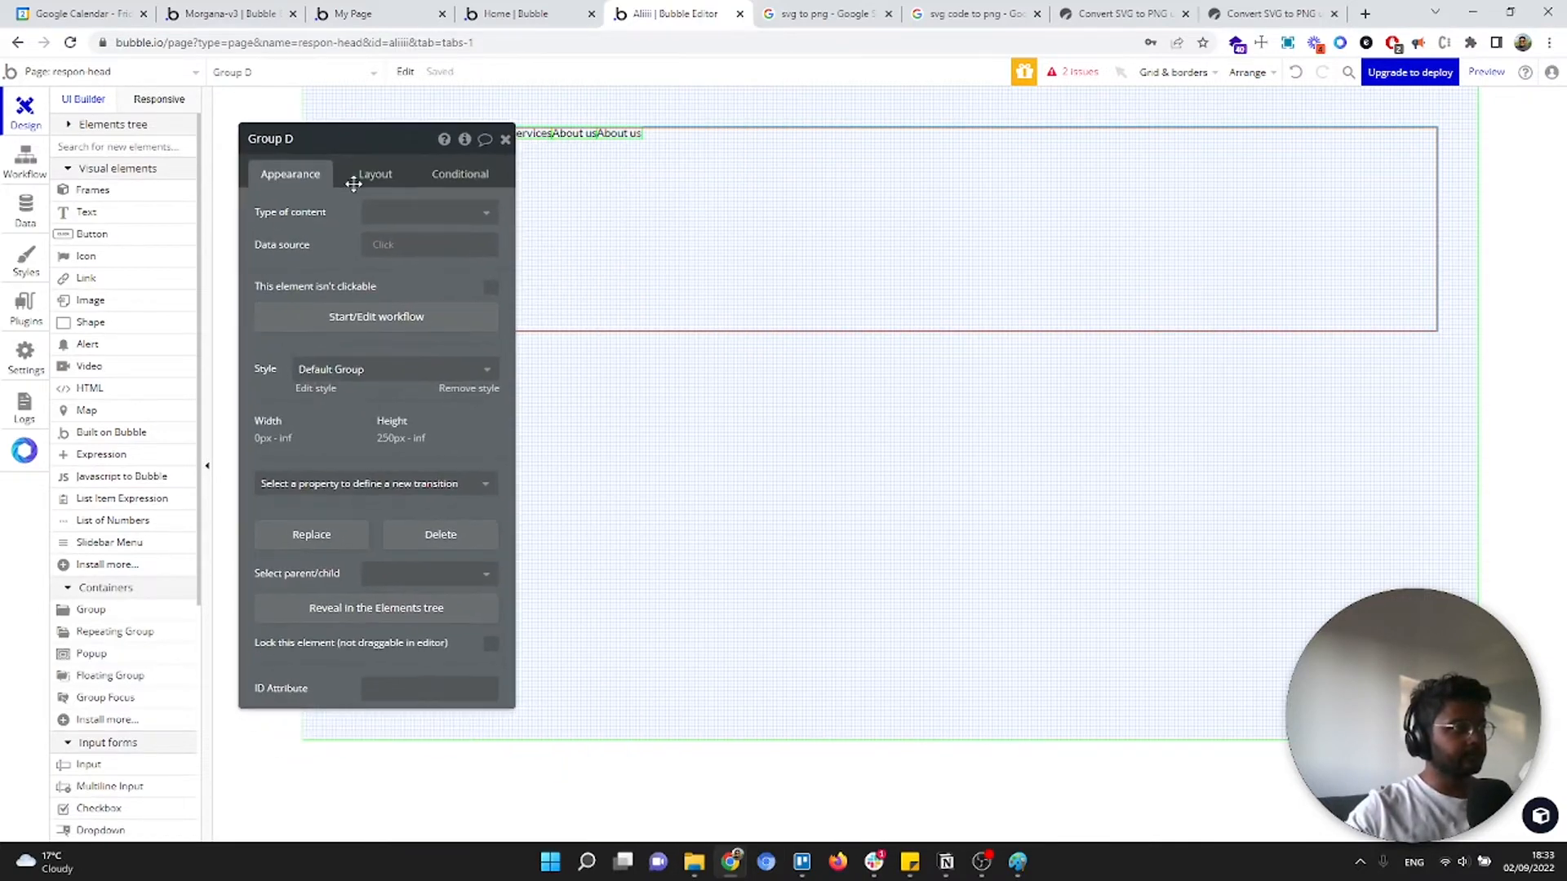
click(573, 135)
triple_click(384, 212)
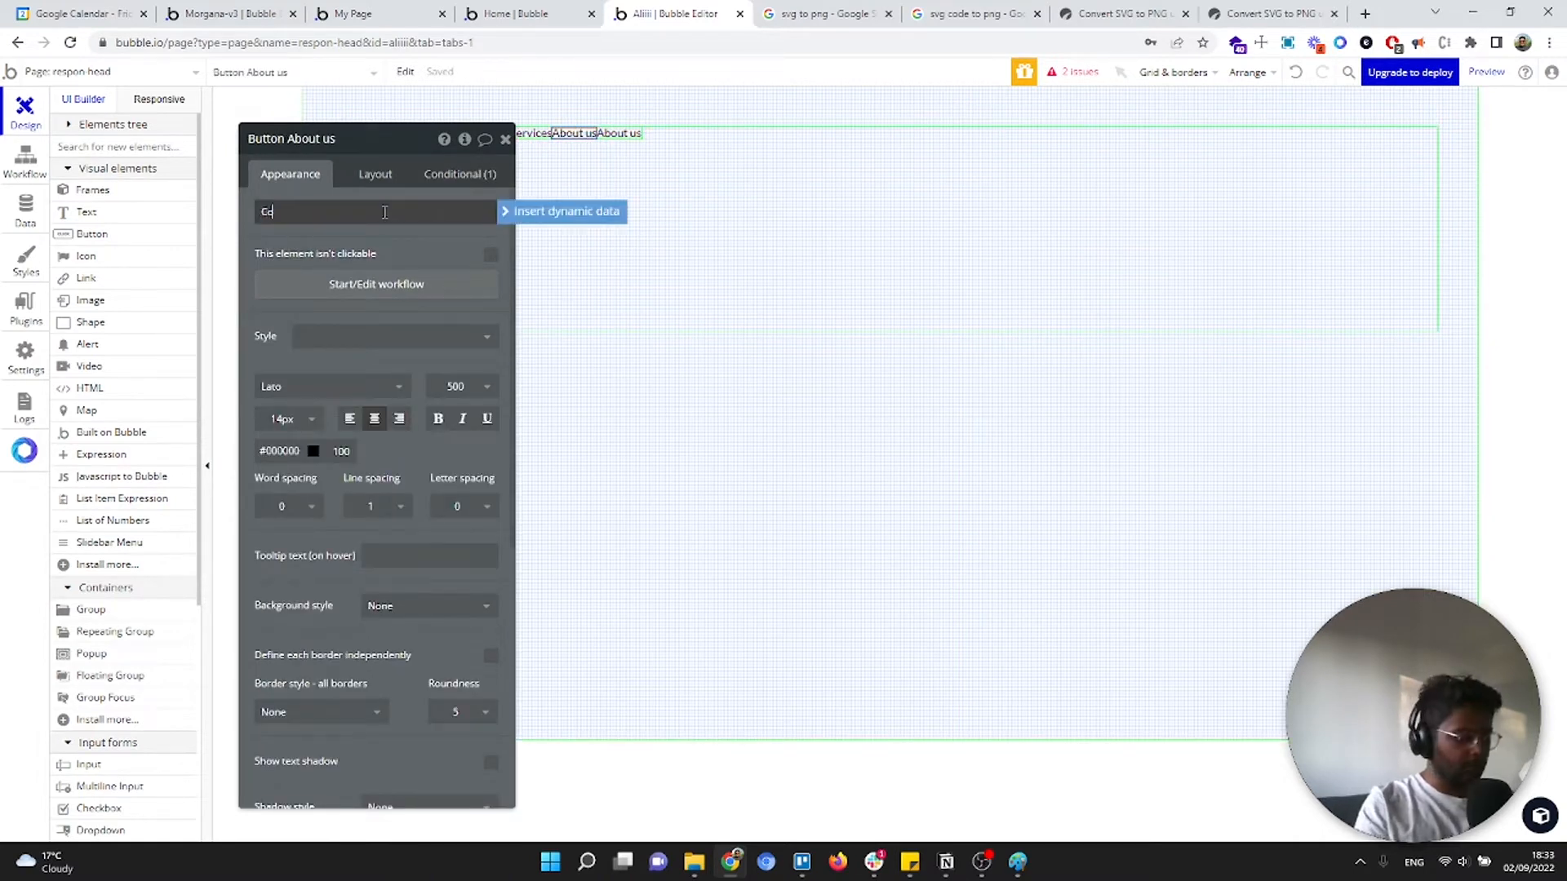
text(Contact)
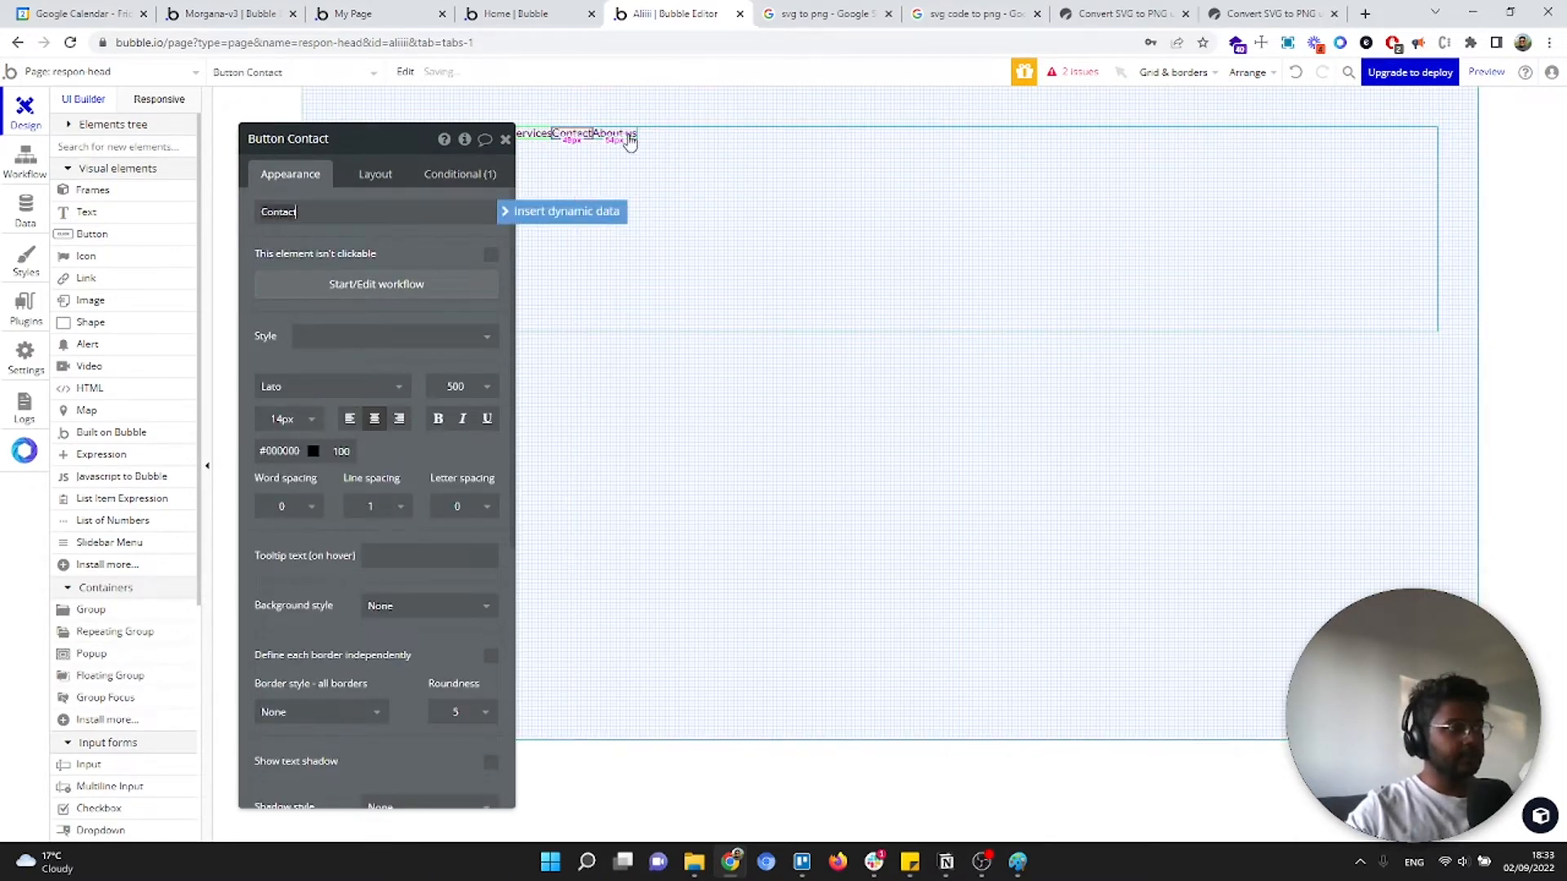
Relabel the fourth button in Group D "Support"
click(630, 139)
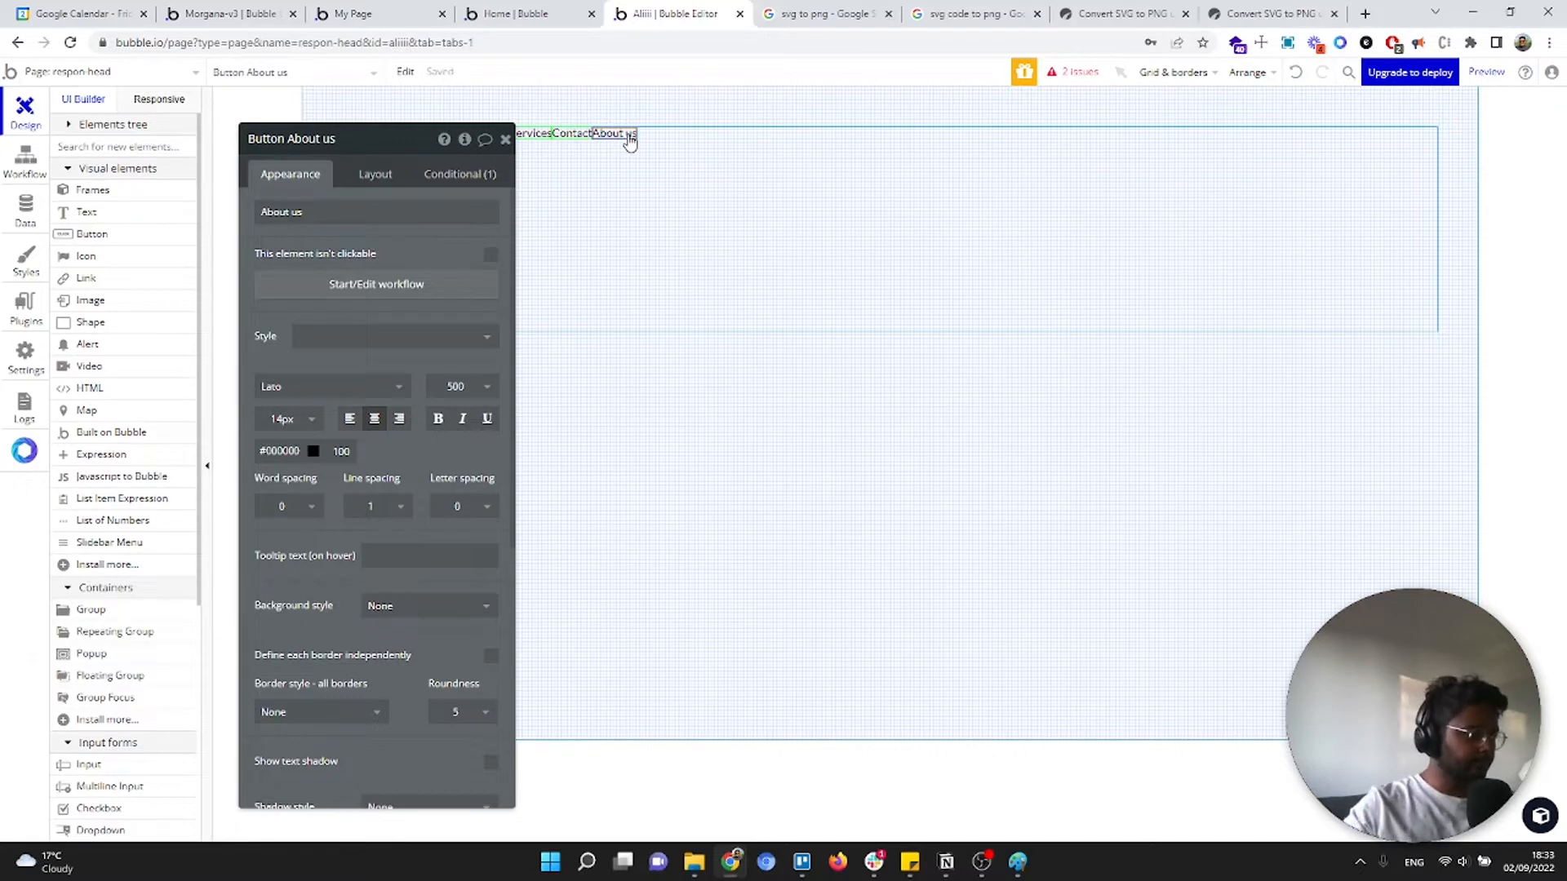
triple_click(401, 211)
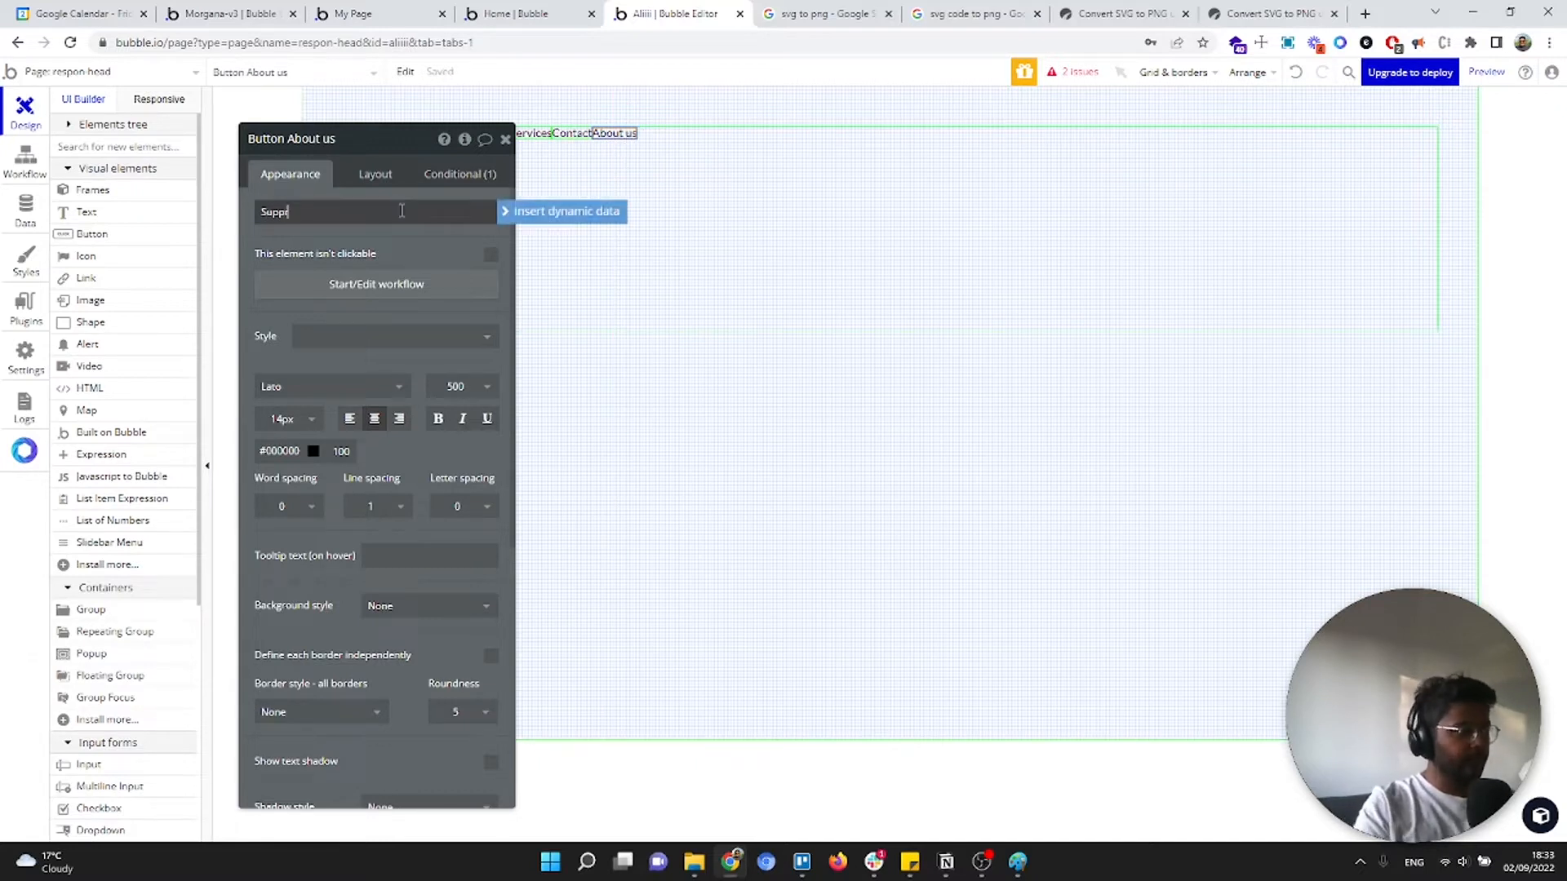
text(Supprt)
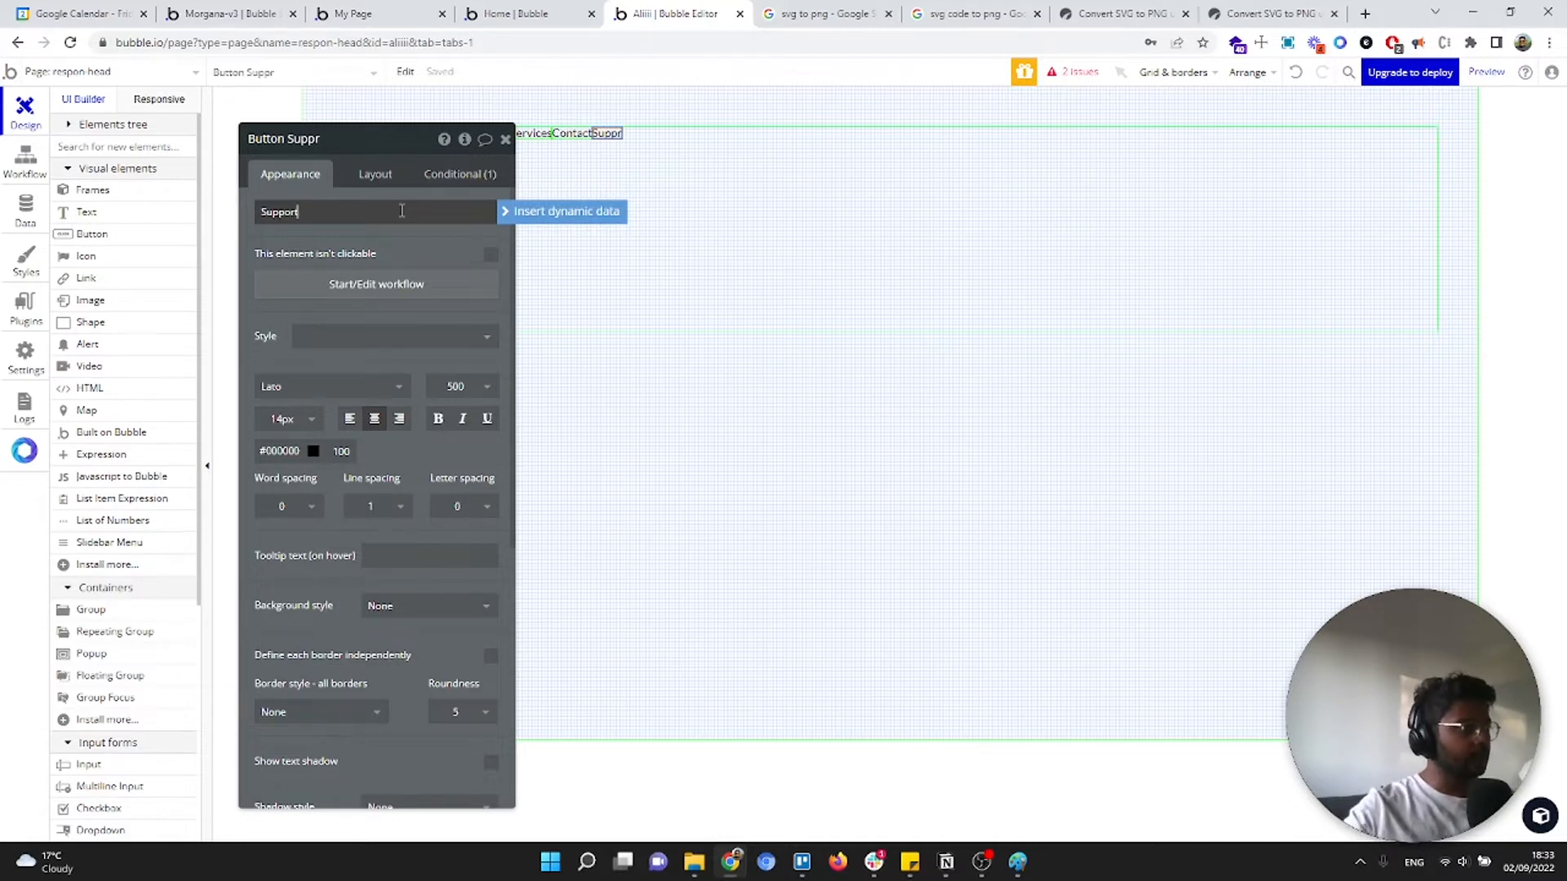
Duplicate the Support button and label the copy "Login"
click(616, 140)
key(ctrl+v)
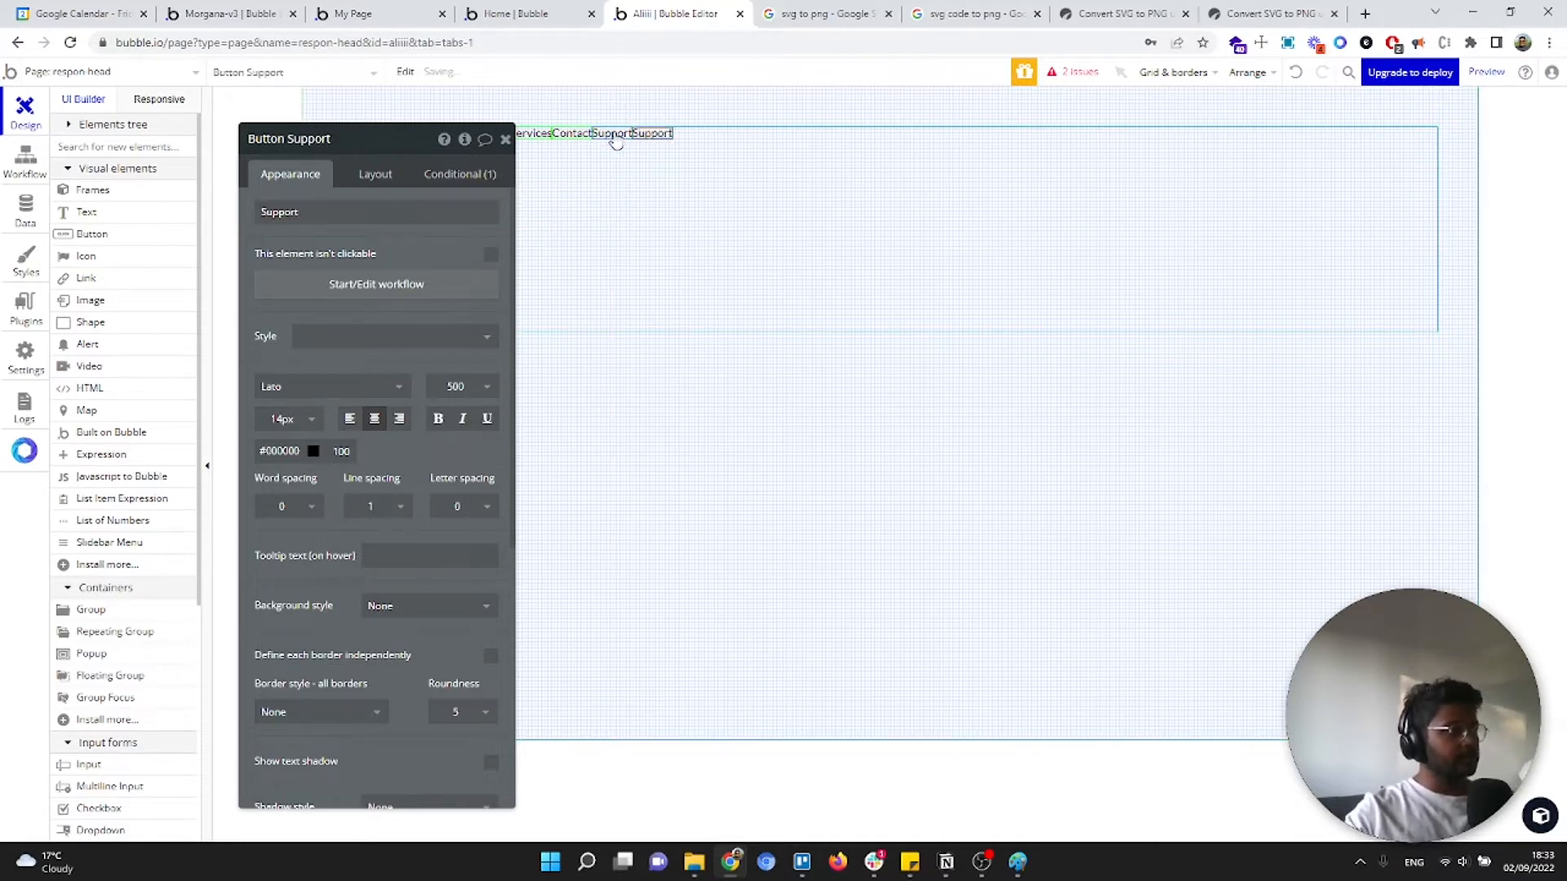
triple_click(396, 214)
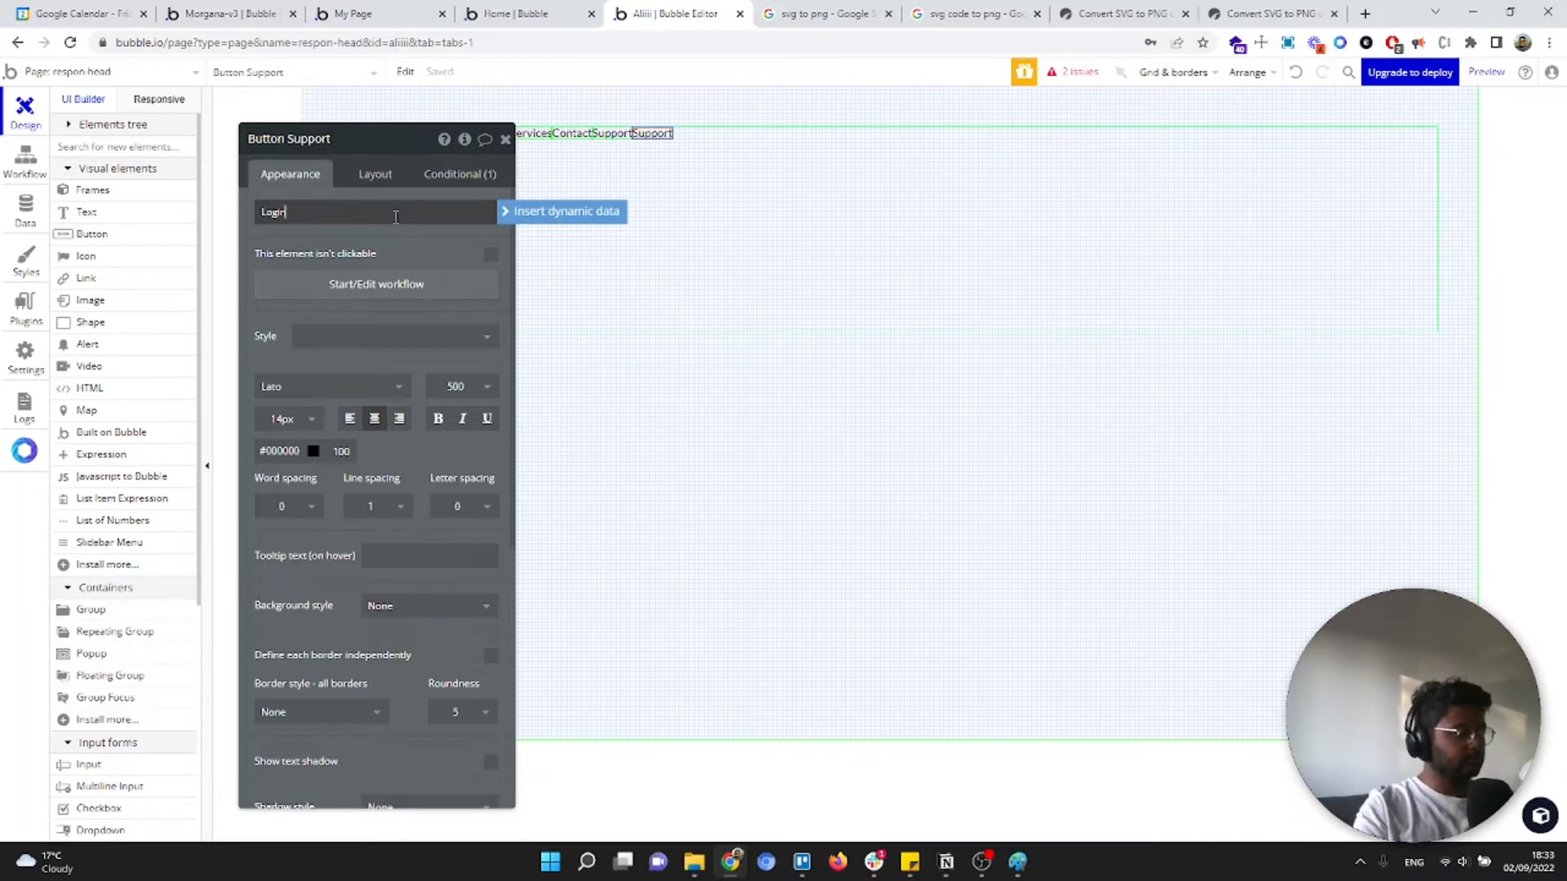
text(Login)
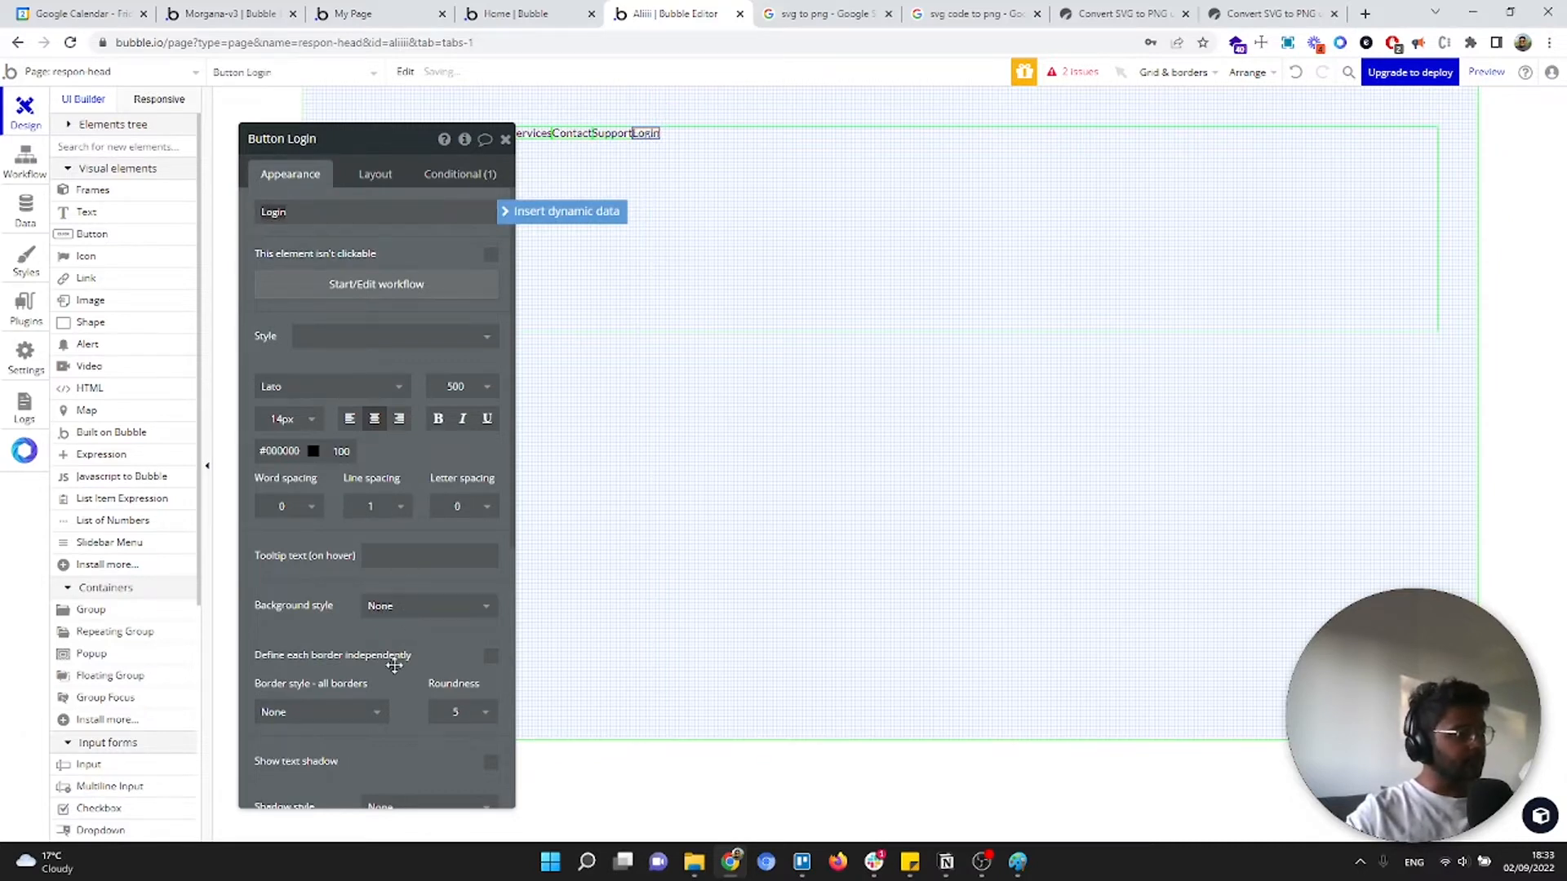
scroll(379, 569, down, 2)
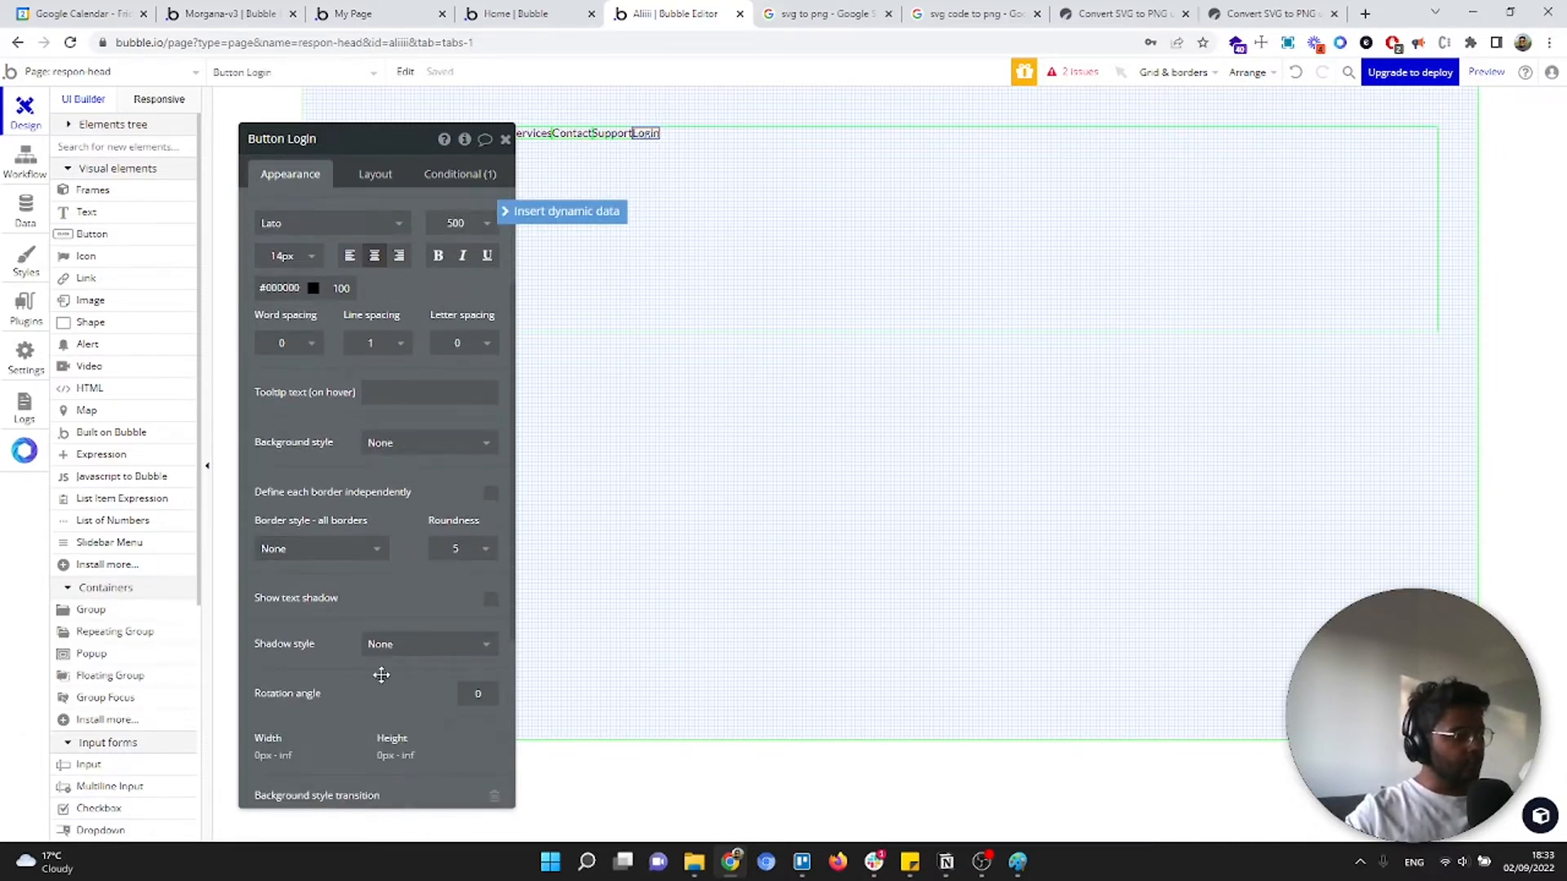
Give the Login button a solid border on all sides, 2 wide and coloured black #000000
click(381, 563)
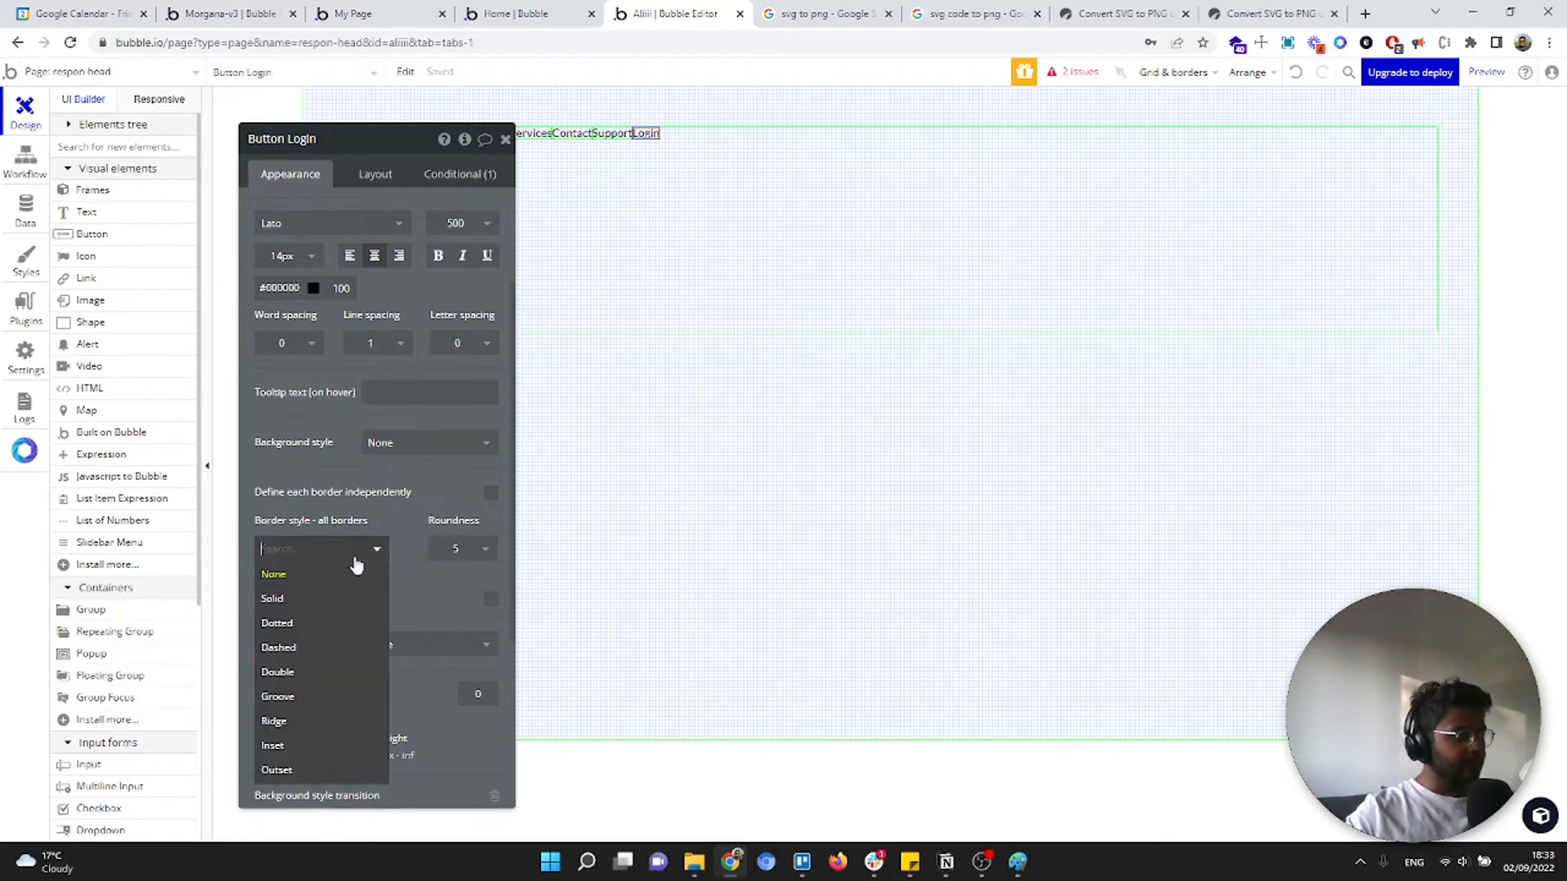
click(330, 599)
click(356, 594)
click(354, 608)
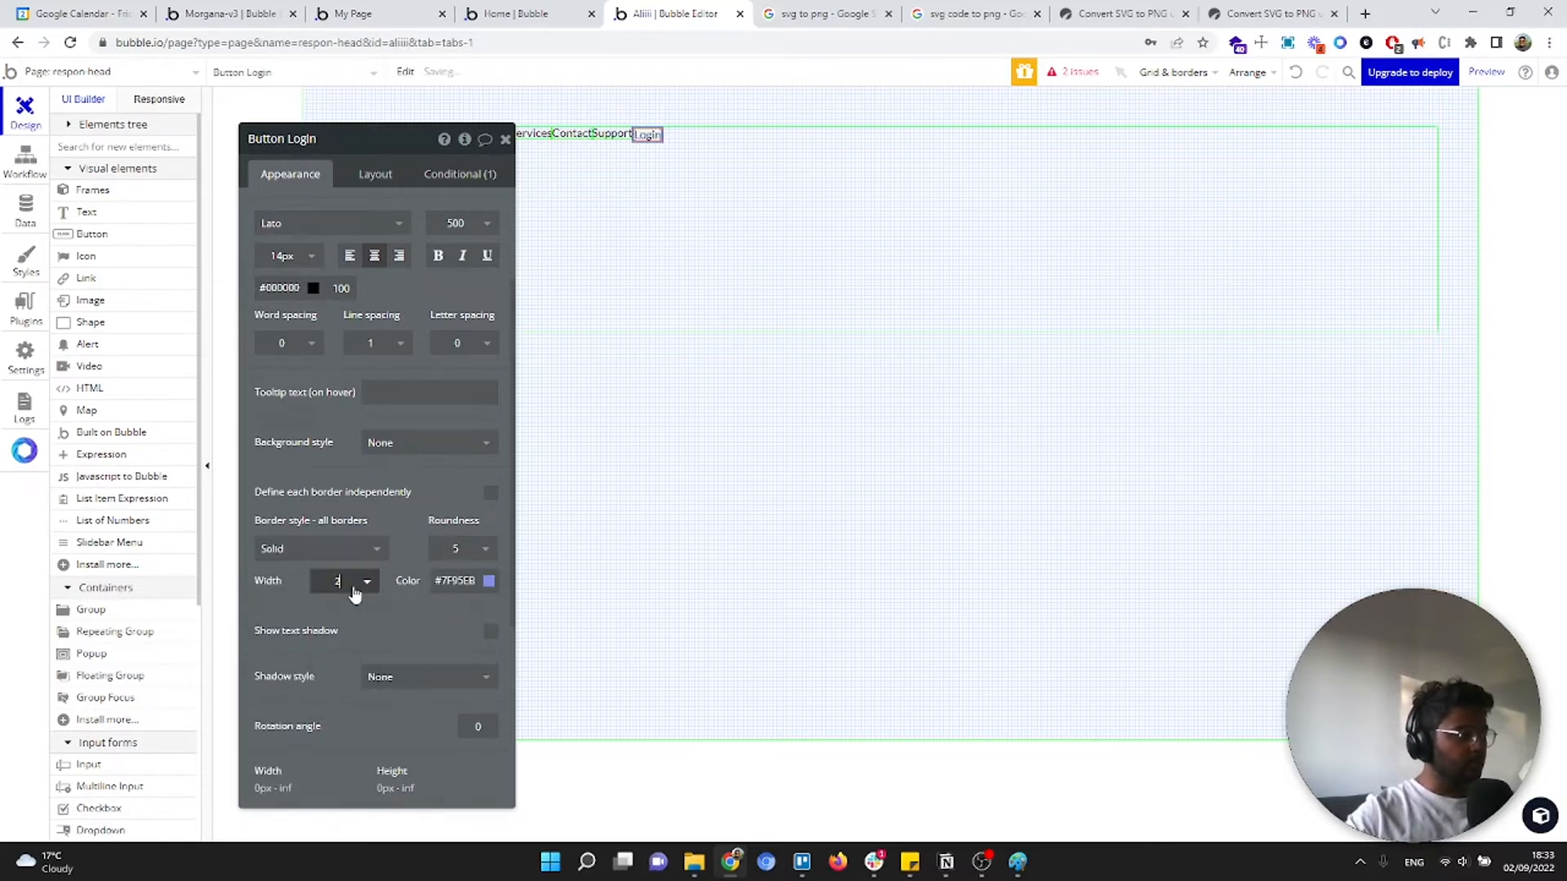
click(478, 580)
drag(476, 646, 384, 730)
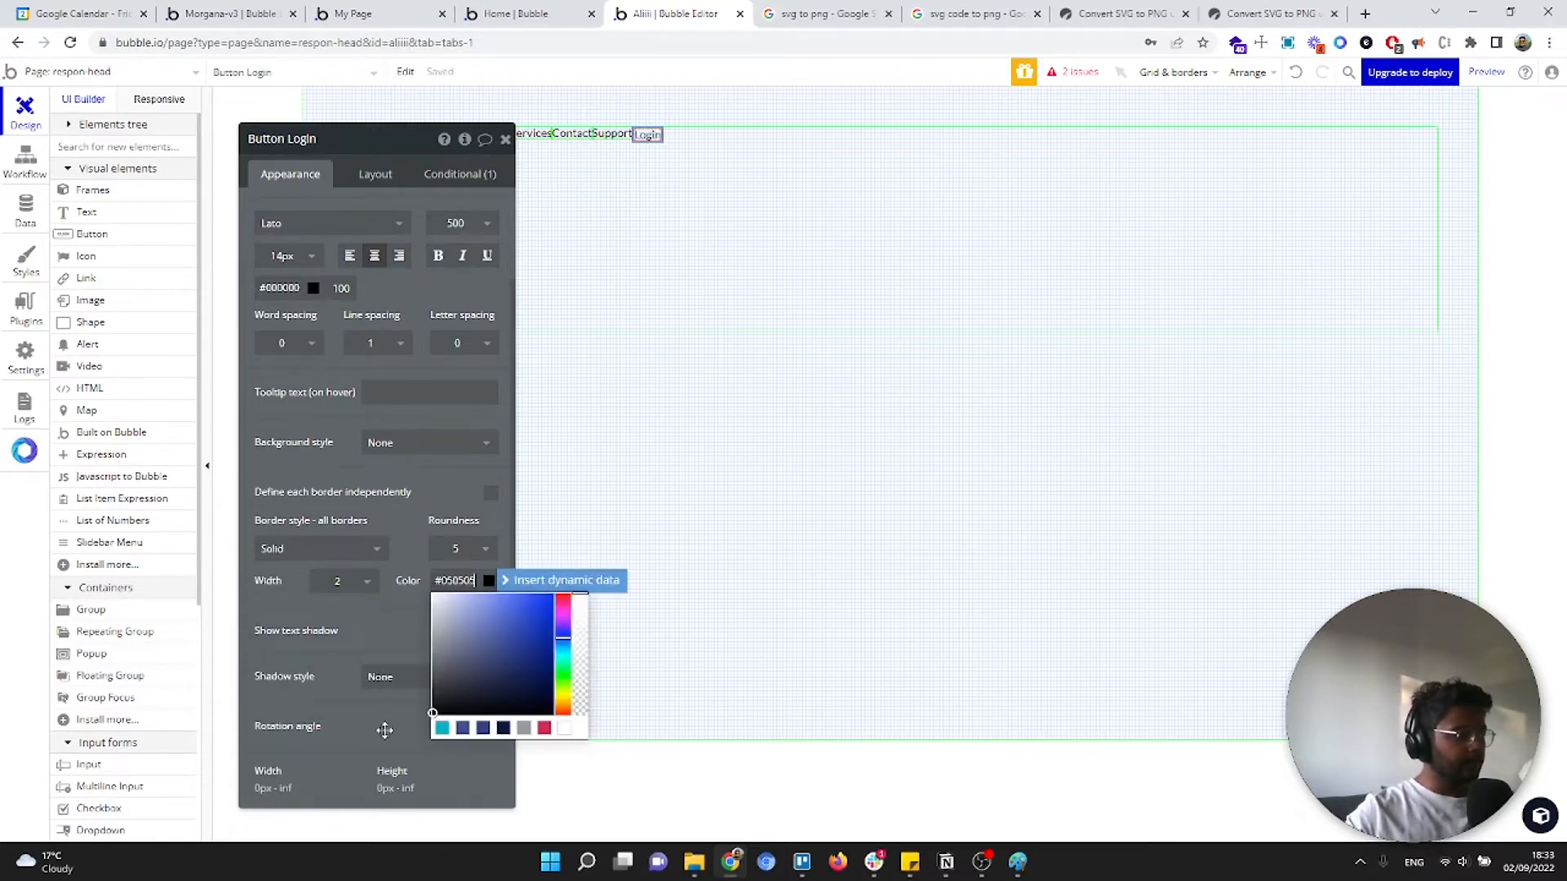
click(315, 647)
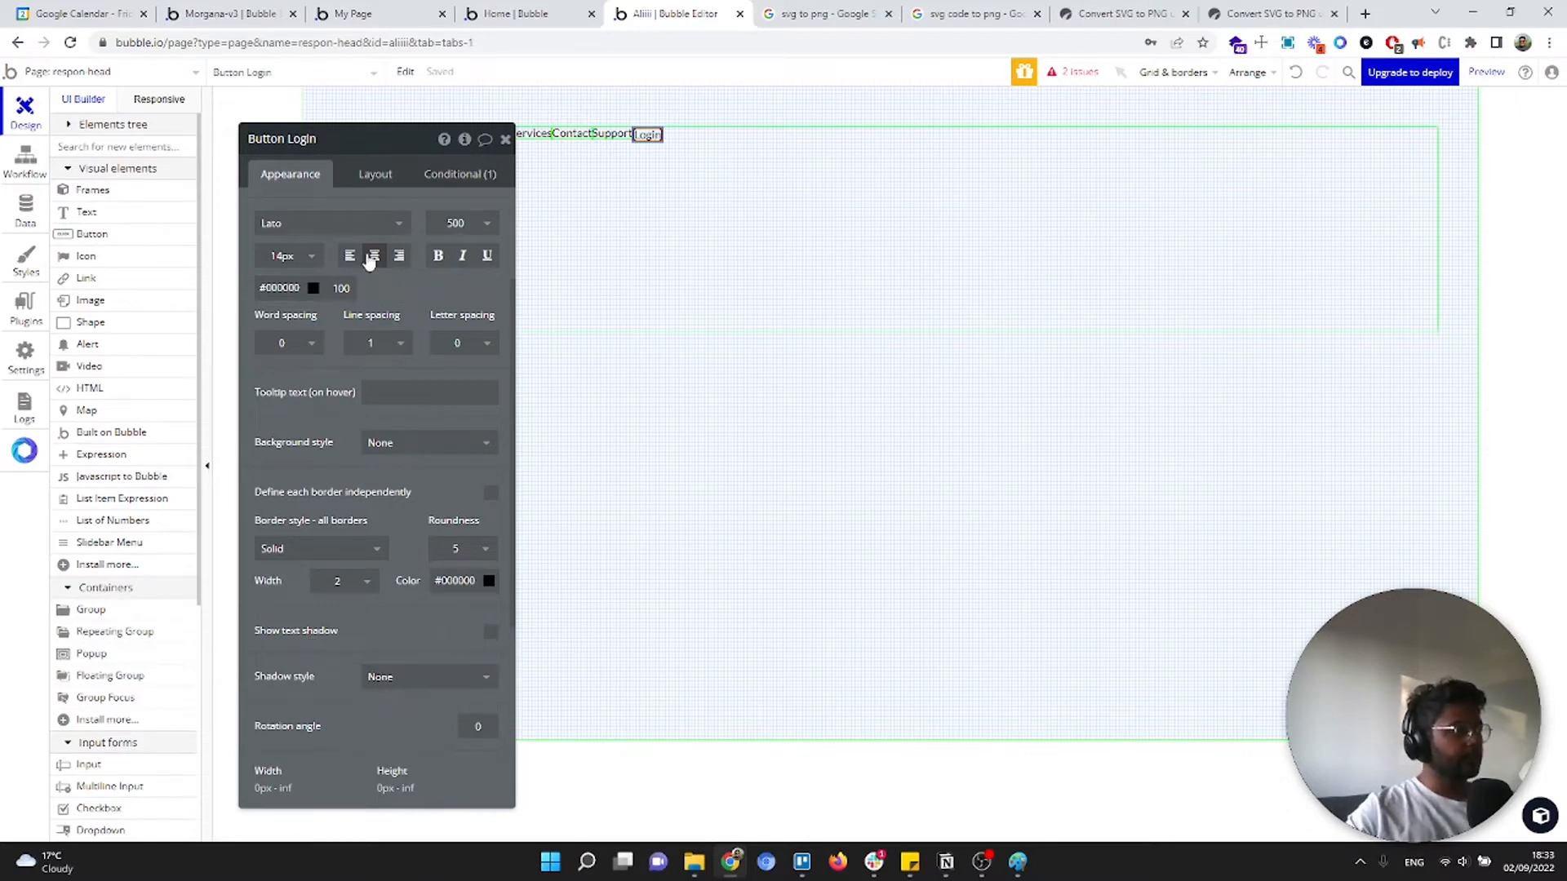
Set the Login button's minimum width to 150 px and its minimum height to 30 px
click(375, 173)
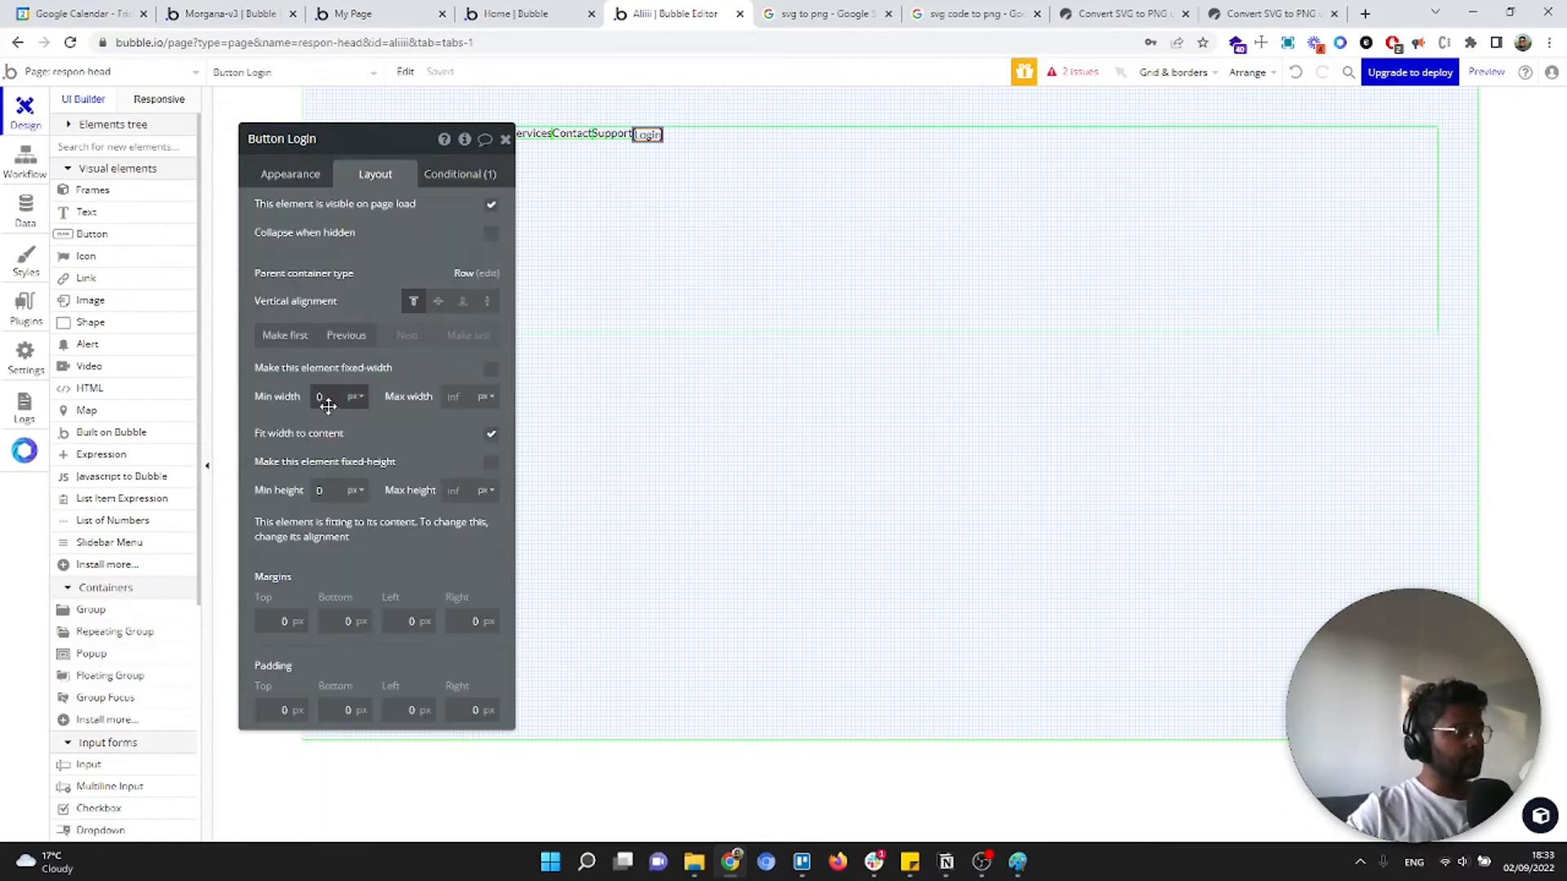
click(334, 397)
text(150)
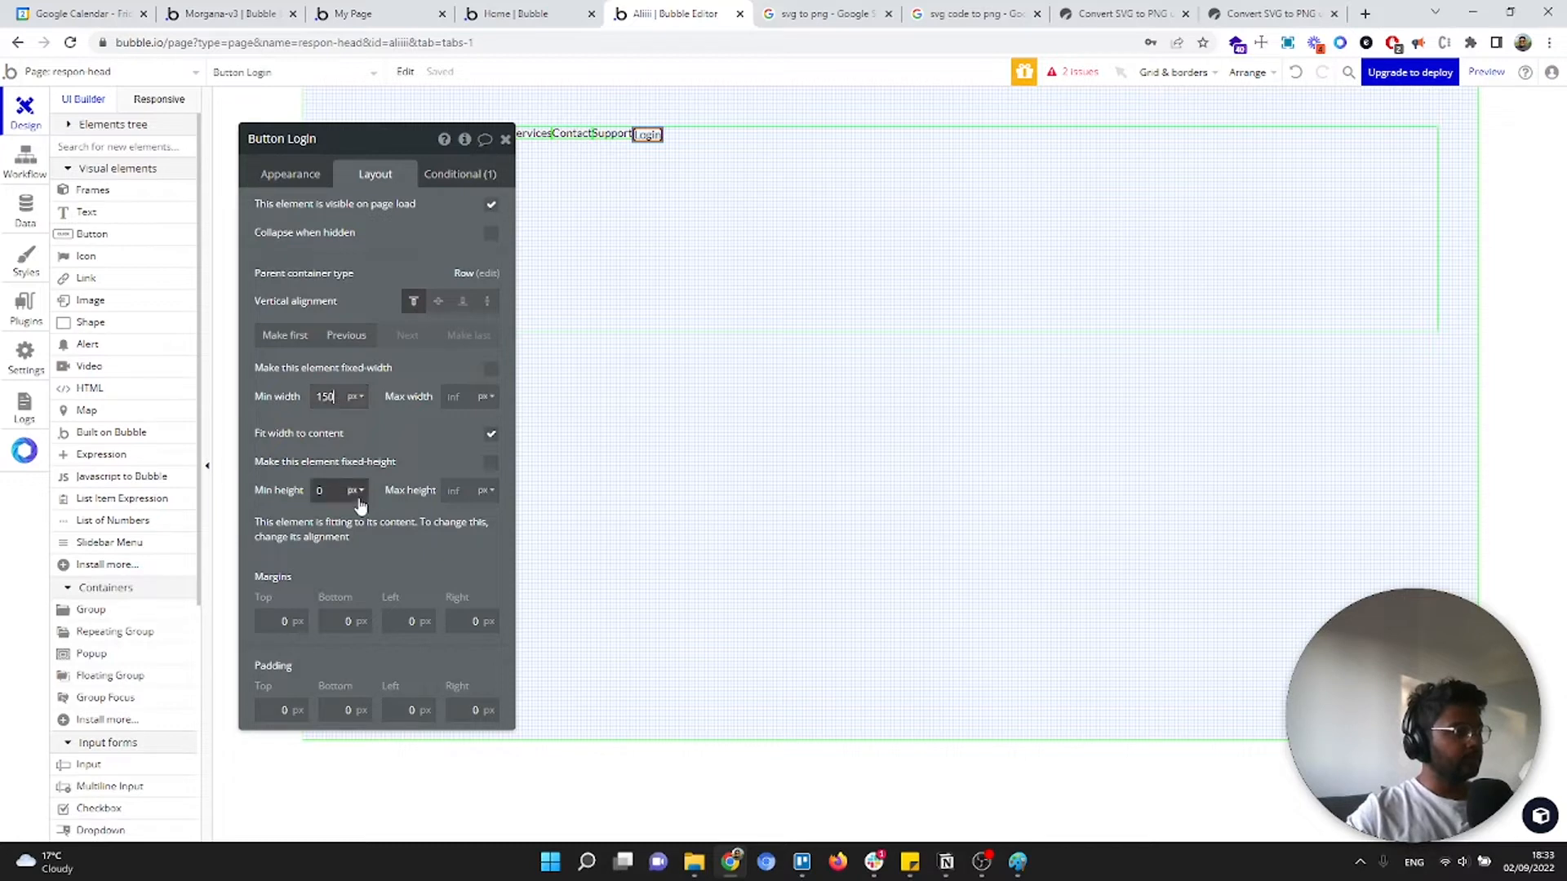
click(331, 495)
text(.0)
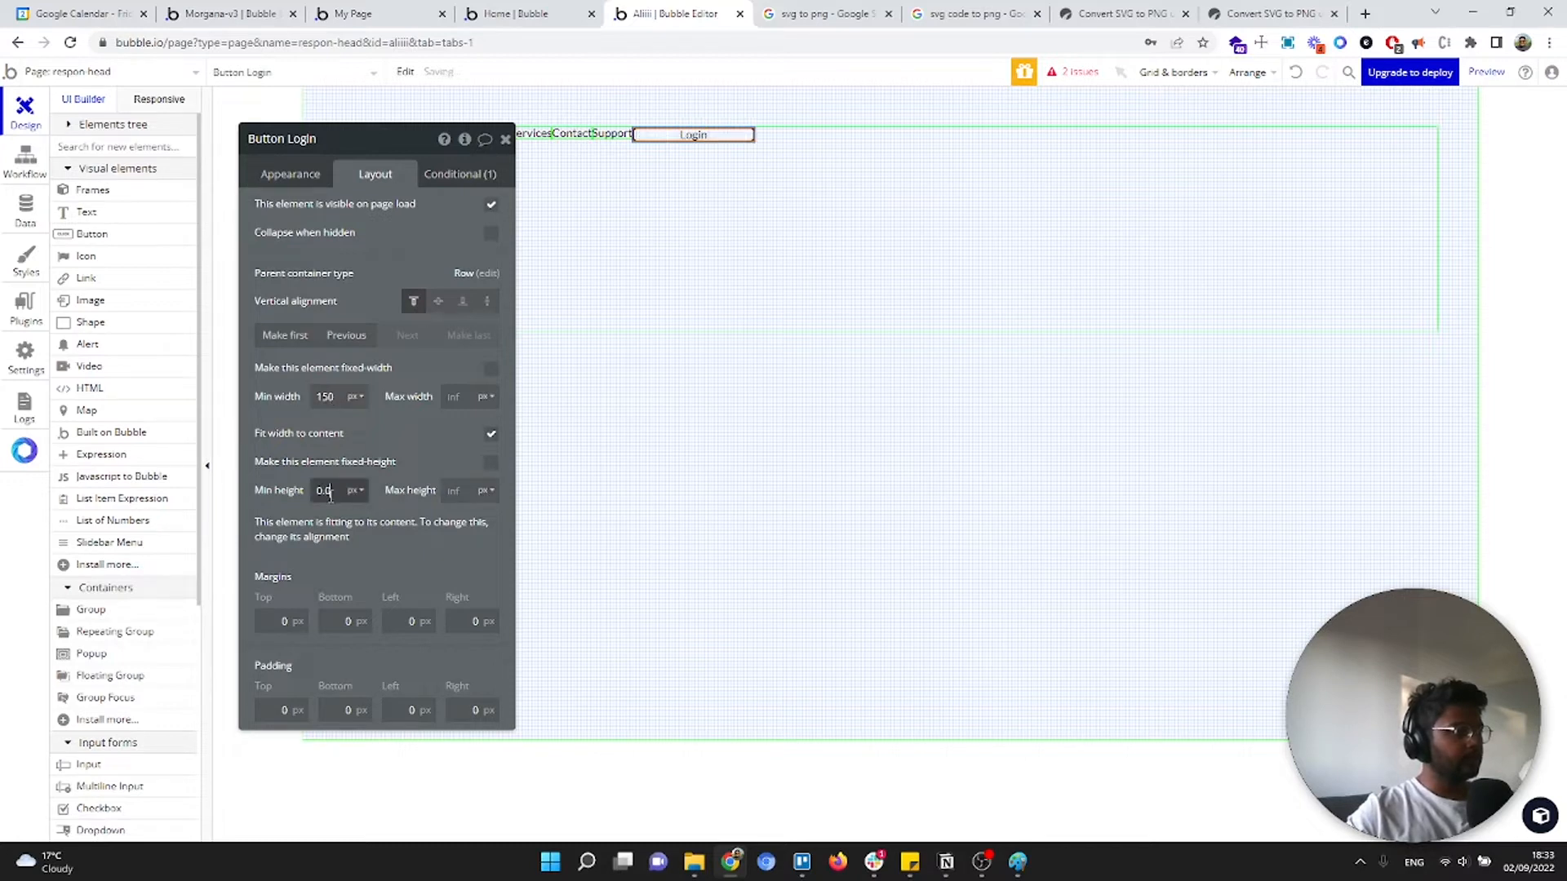
click(359, 462)
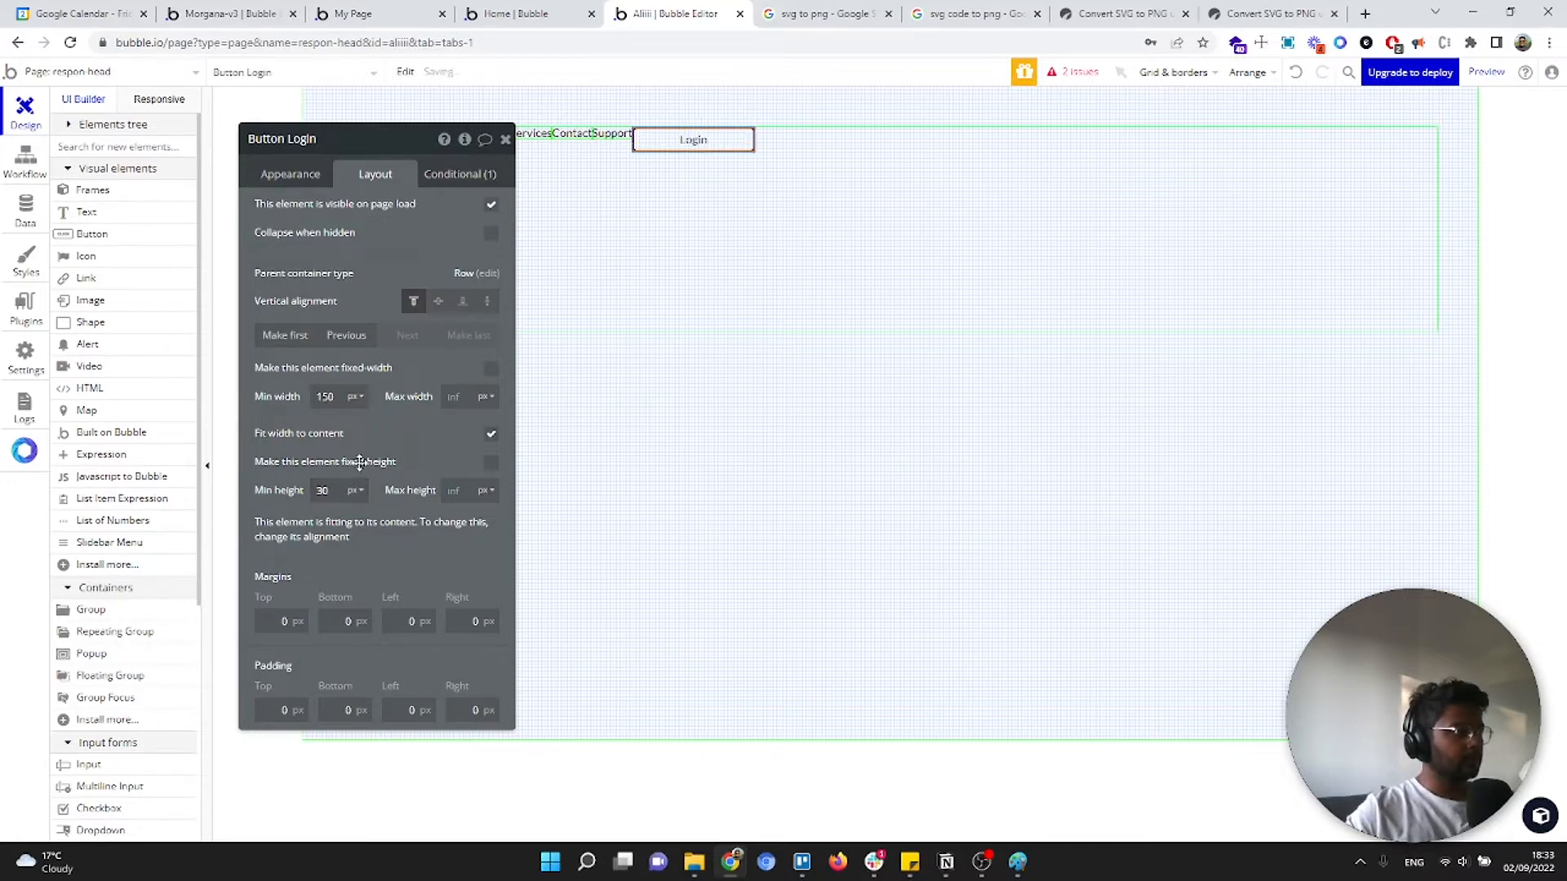
Set the Login button's minimum width to 120 px
click(309, 172)
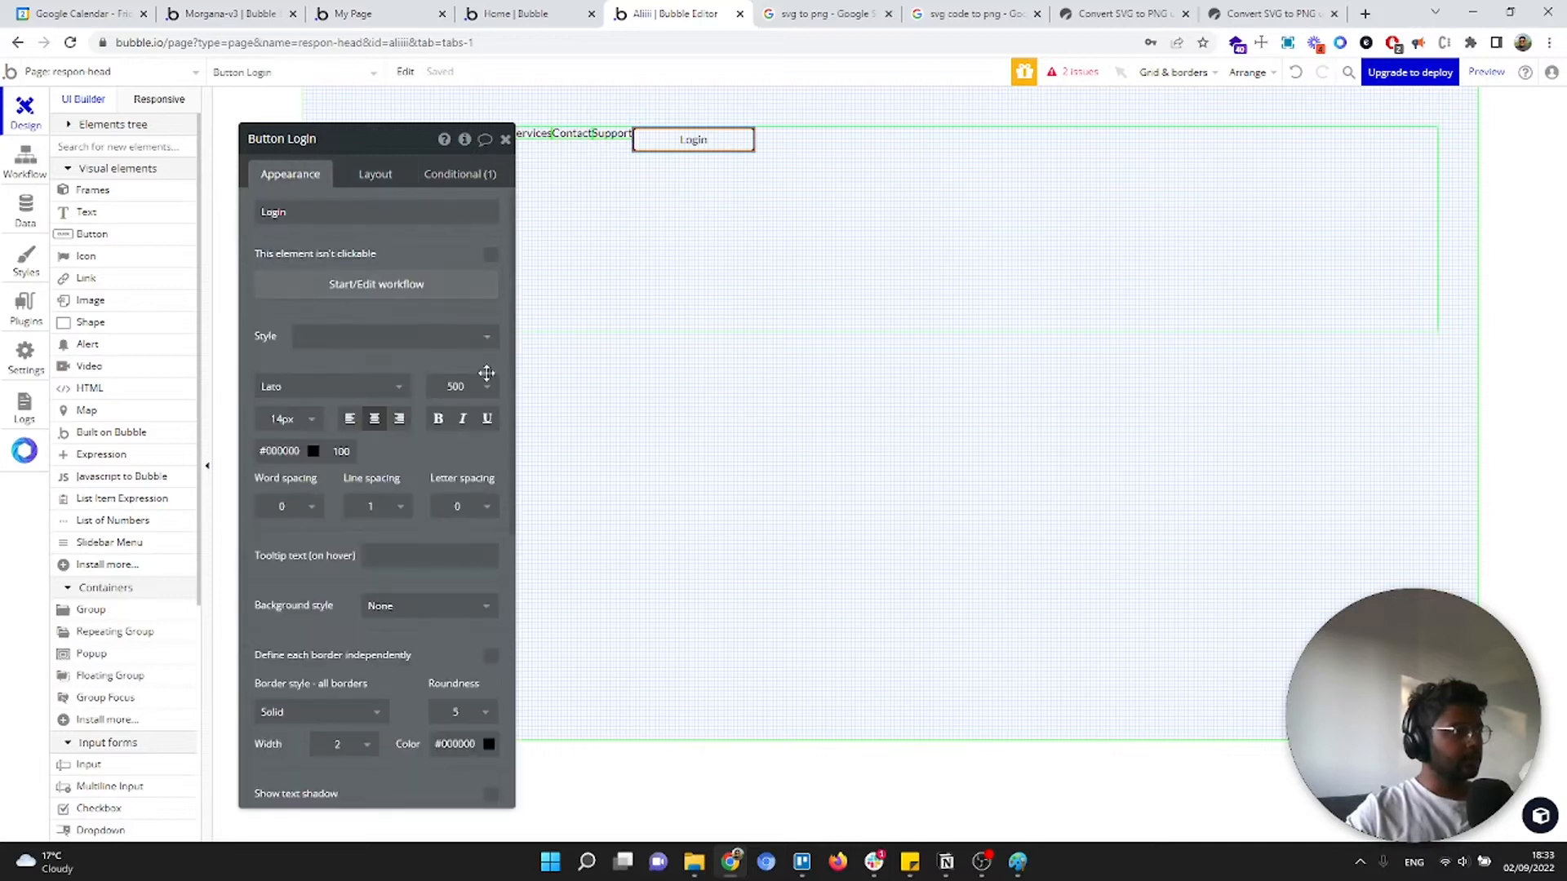
click(389, 171)
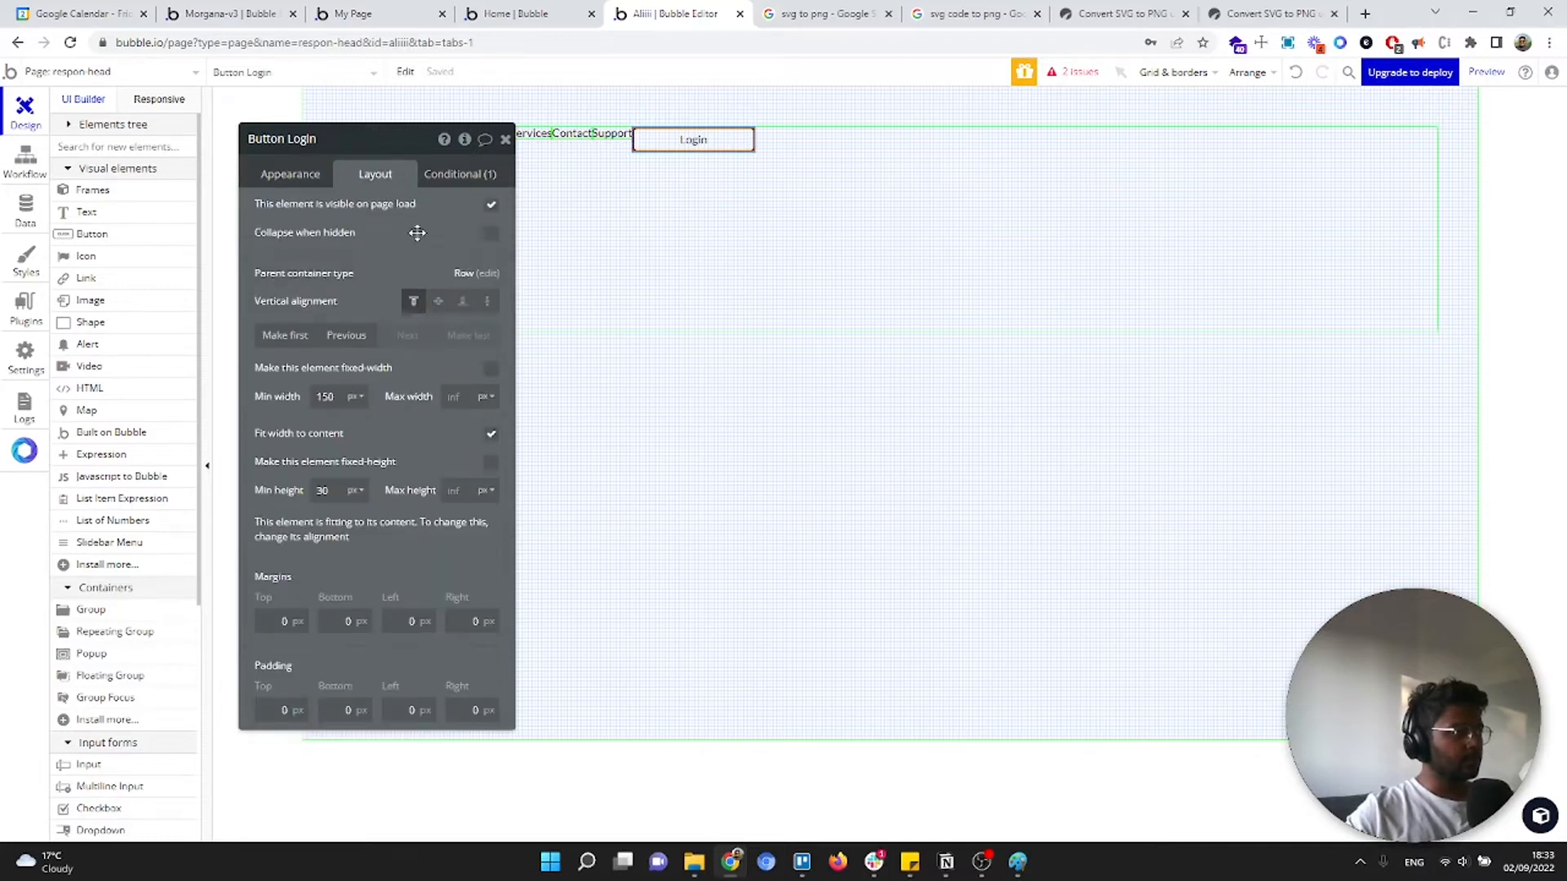
click(330, 395)
text(120)
click(393, 383)
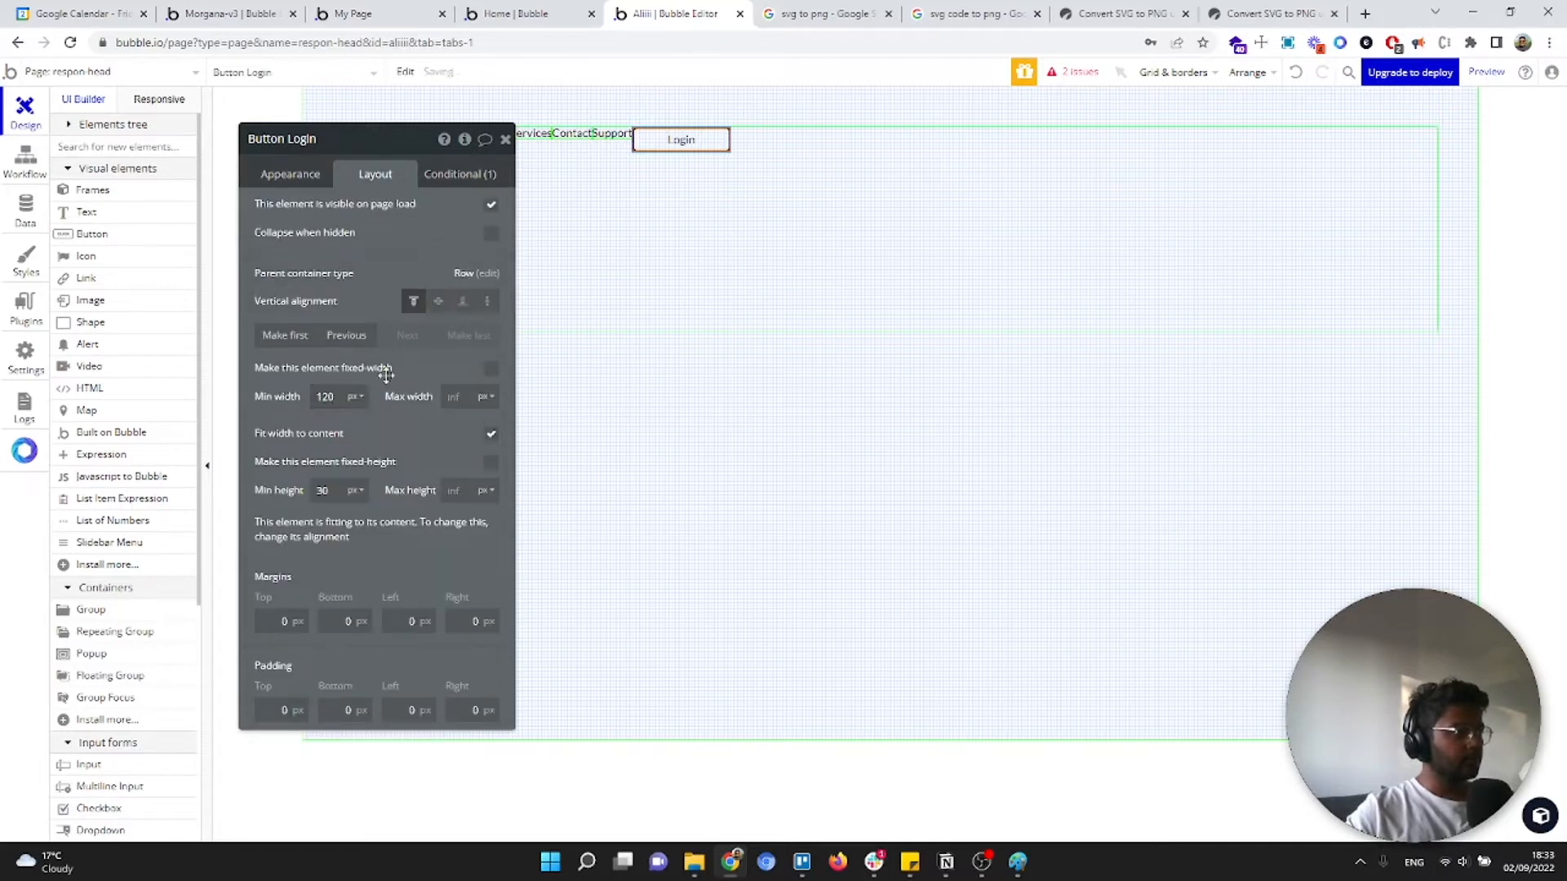
Set the Login button's border roundness to 30
click(296, 172)
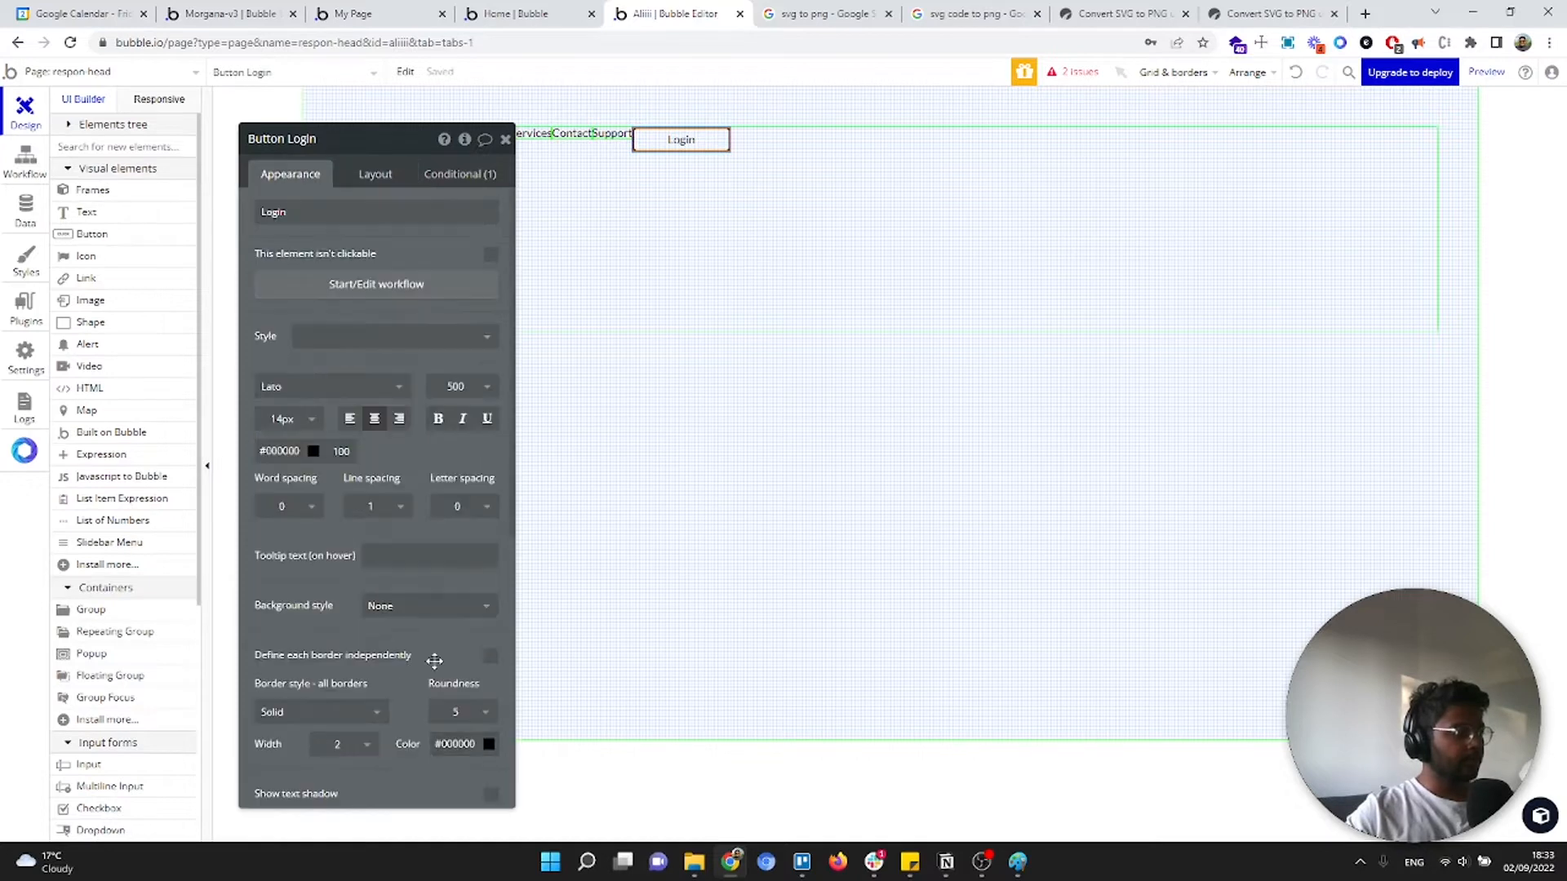
click(453, 711)
click(441, 697)
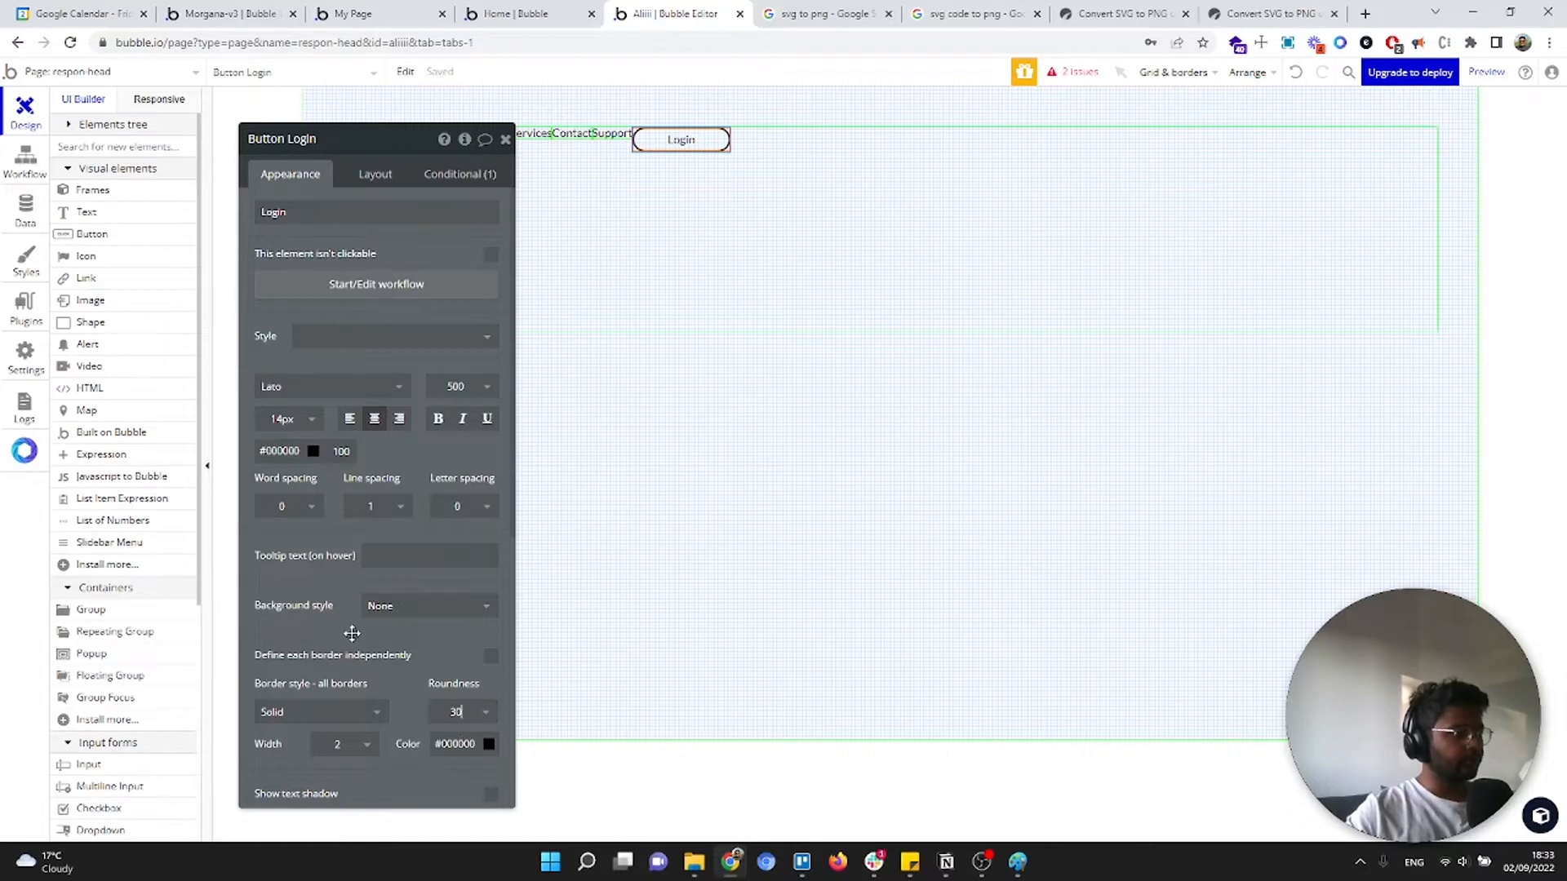
click(850, 256)
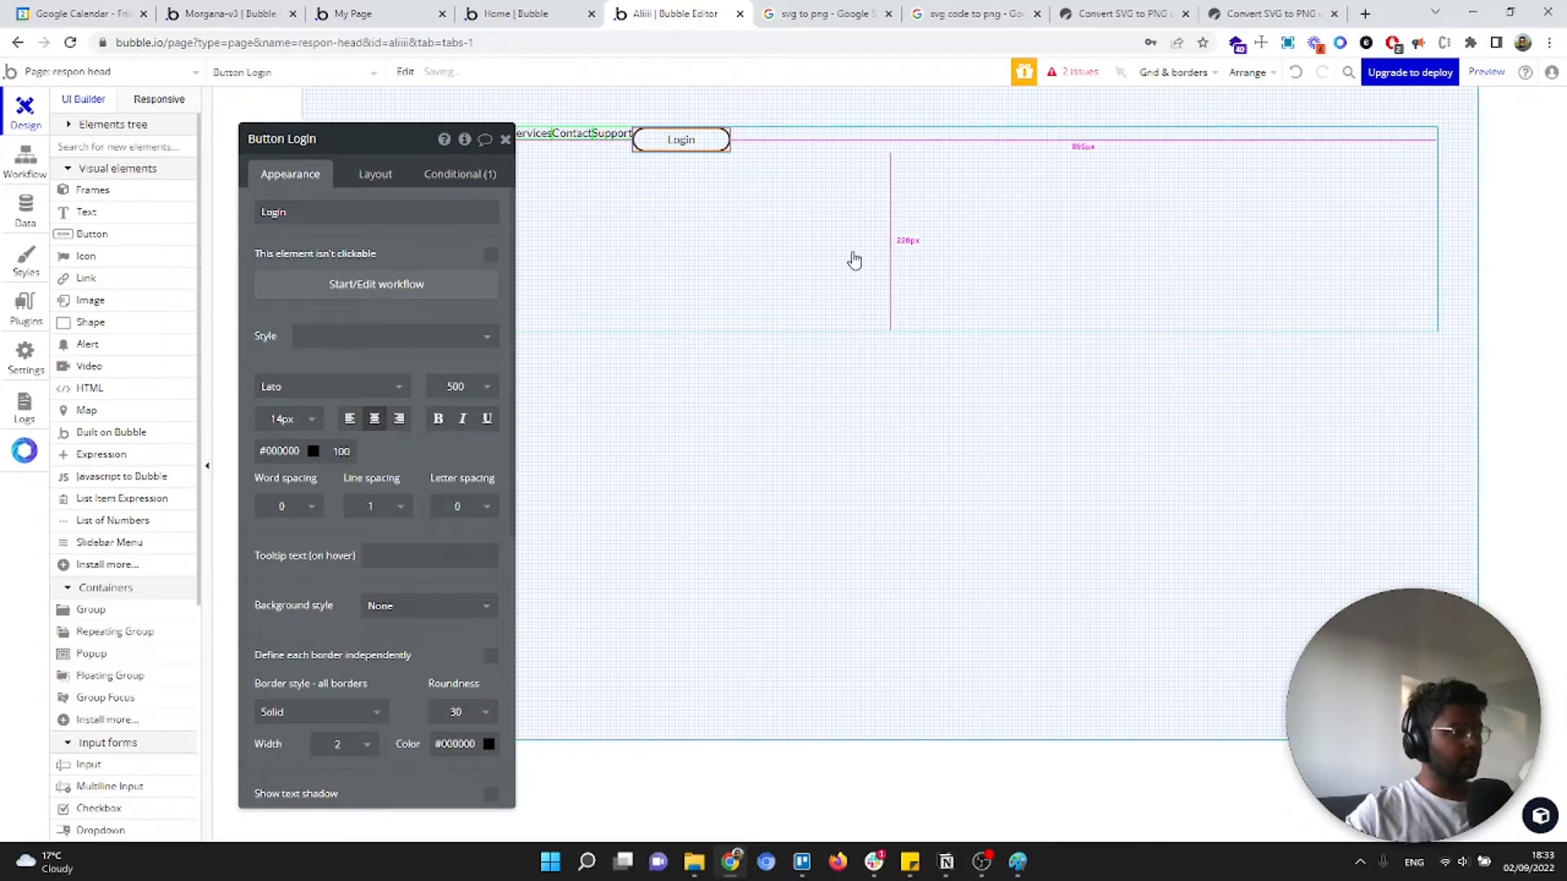
Reduce the Login button's minimum width gradually to a little over 70 px
click(371, 175)
click(677, 143)
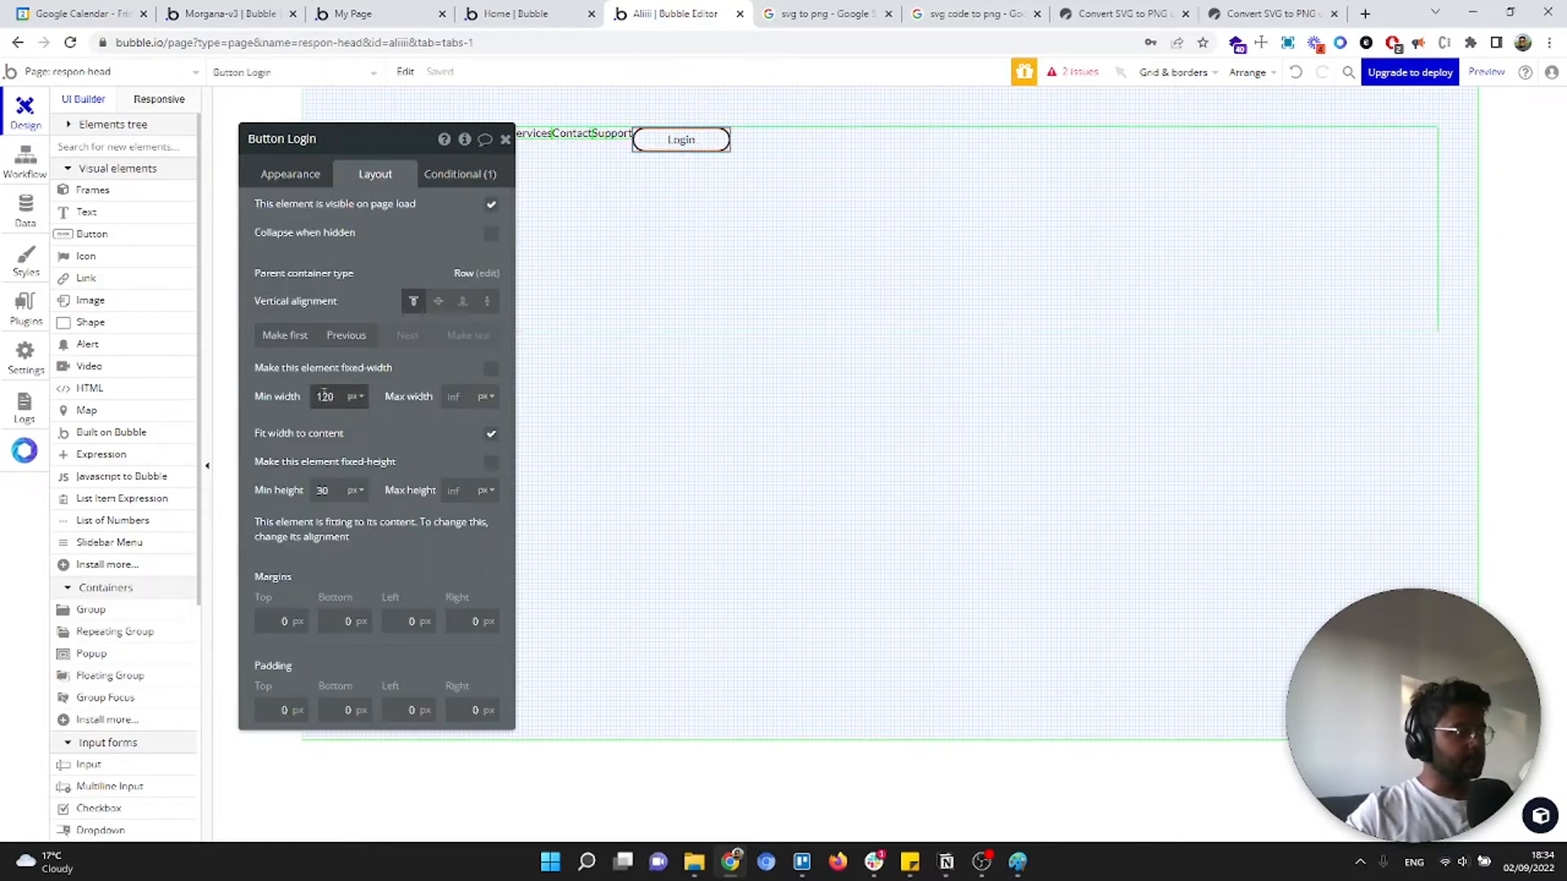
key(Down)
key(Down)
key(Down)
key(Down)
key(Down)
key(Down)
key(Down)
key(Down)
key(Down)
key(Down)
key(Down)
key(Down)
key(Down)
key(Down)
key(Down)
key(Down)
key(Down)
key(Down)
key(Down)
key(Down)
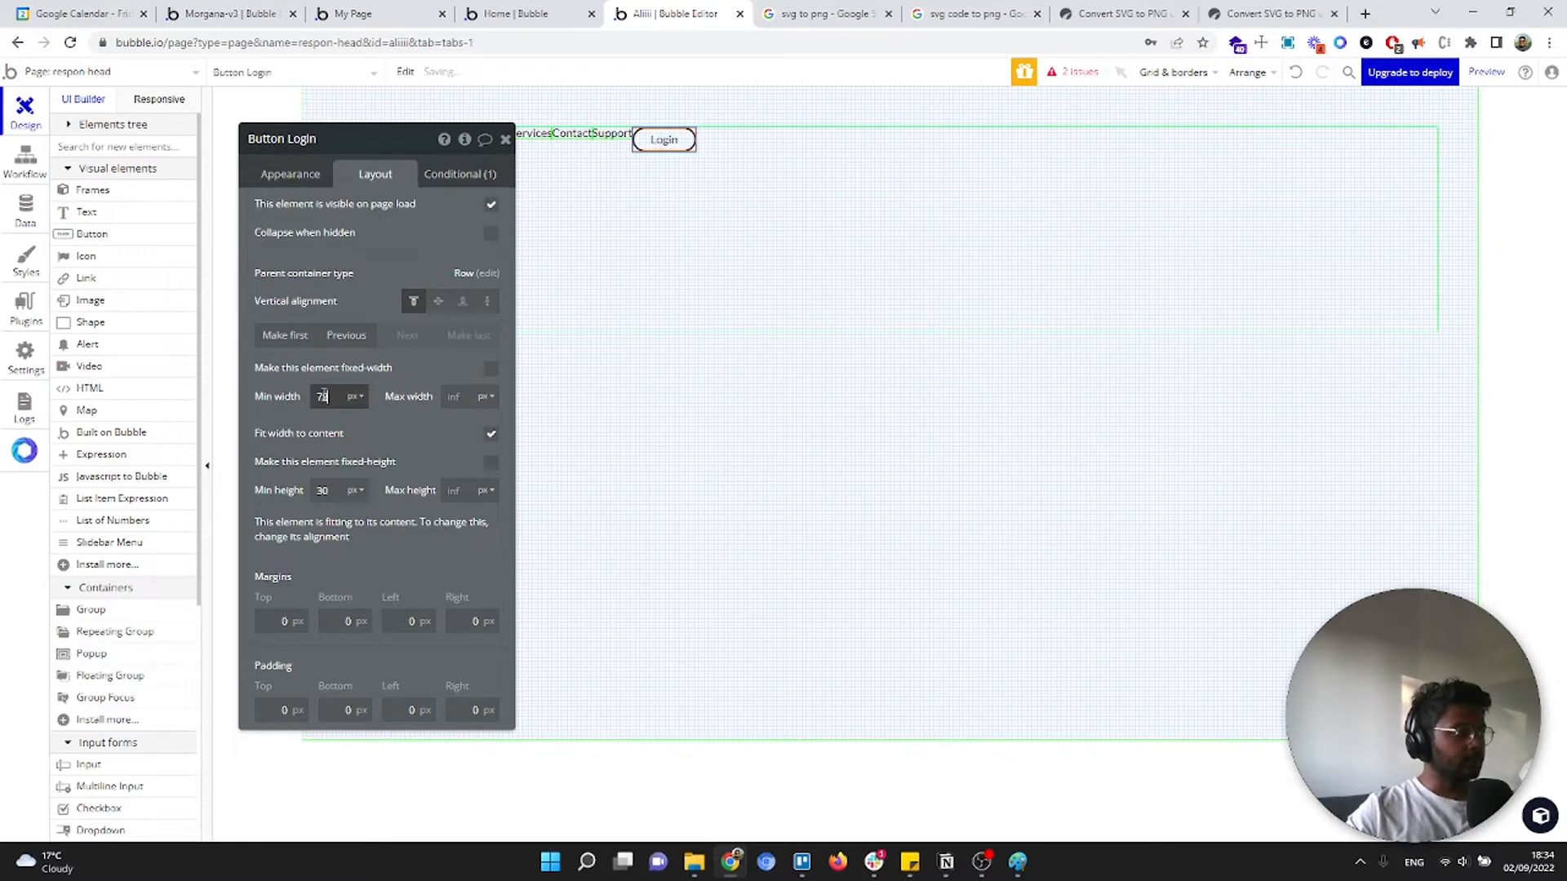
Distribute the buttons in Group D with space between them and limit the group's maximum width to 600 px
click(585, 302)
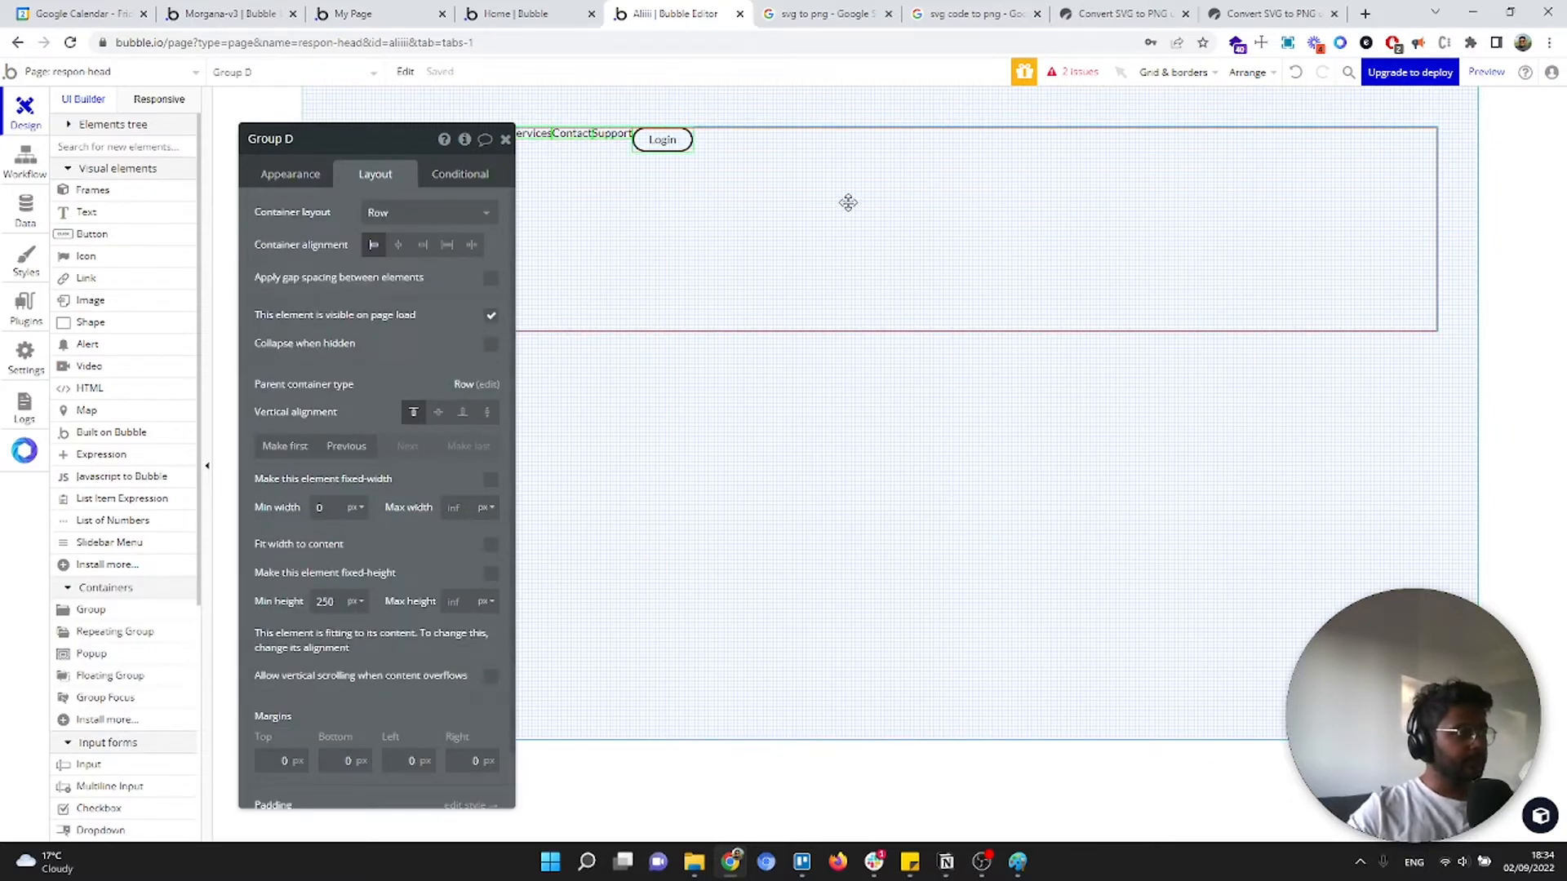
click(471, 247)
drag(308, 219, 122, 145)
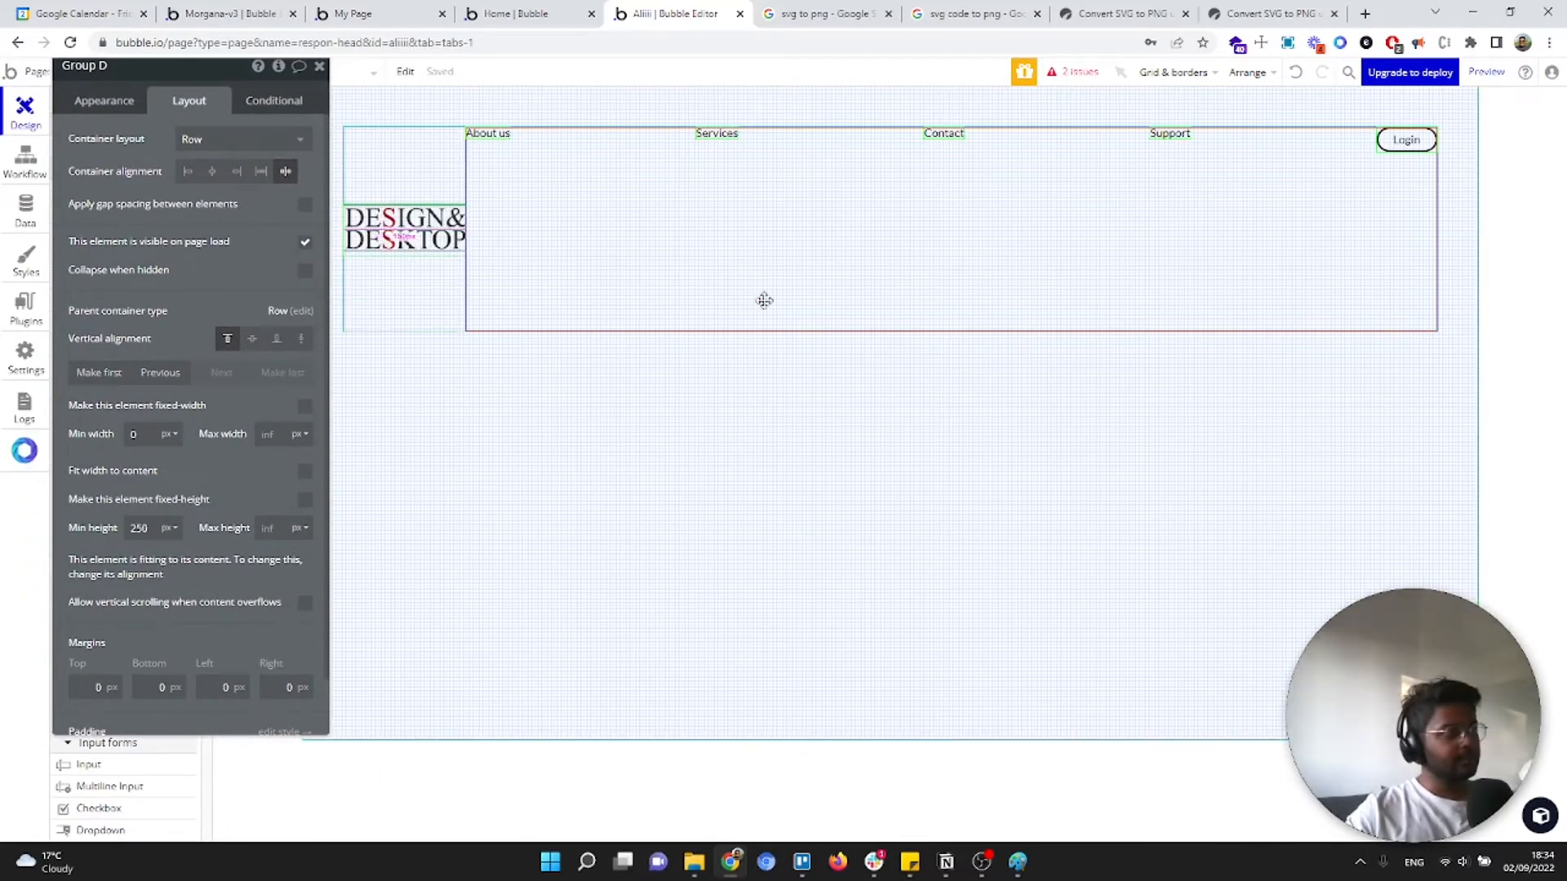
click(276, 435)
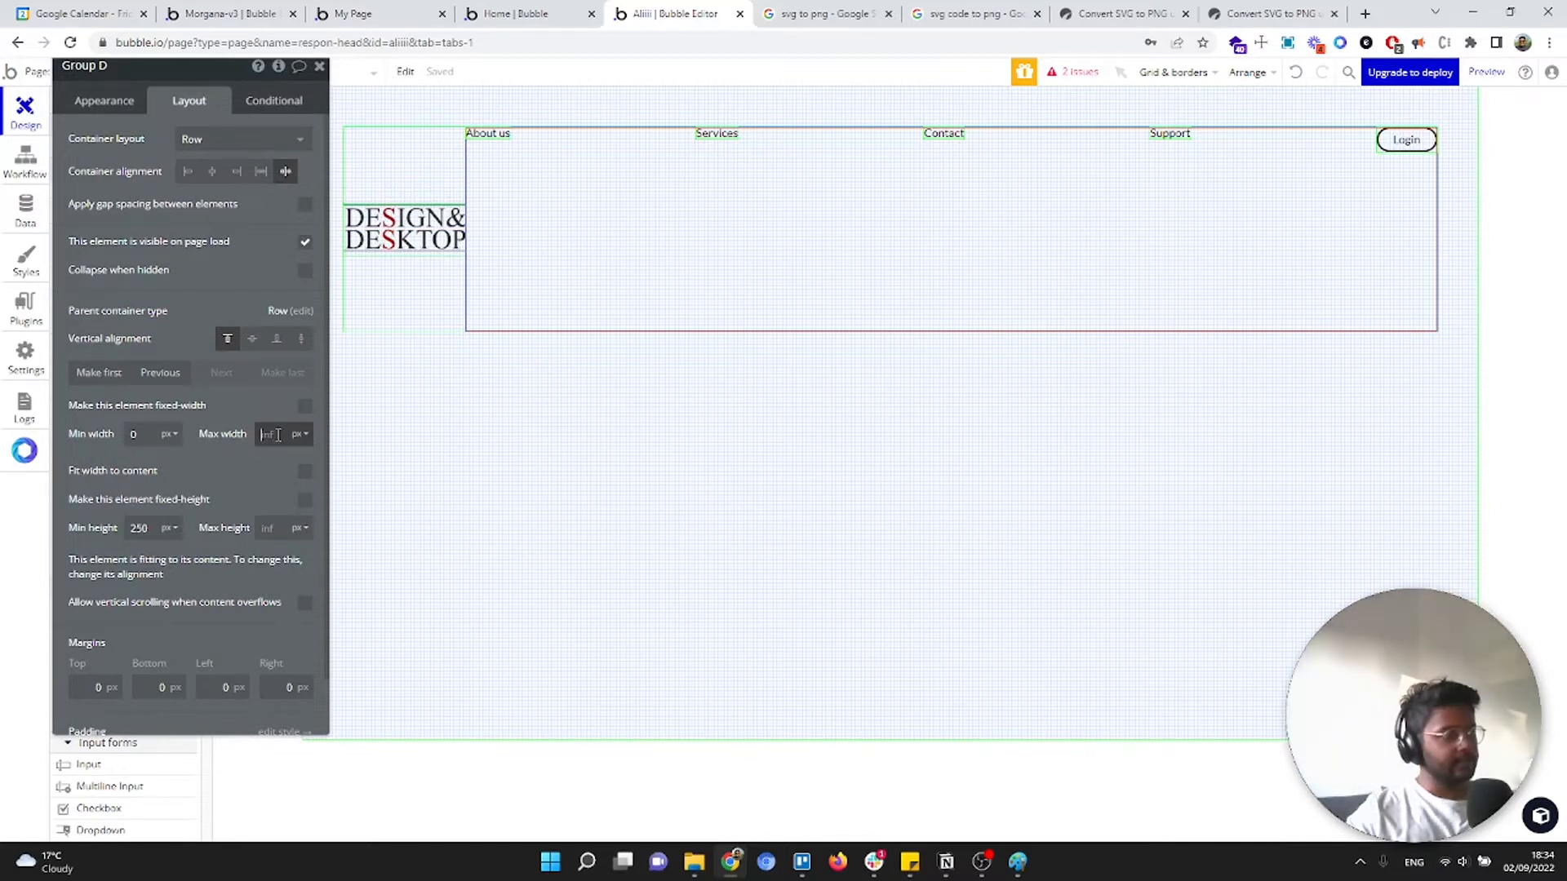
text(600)
click(238, 421)
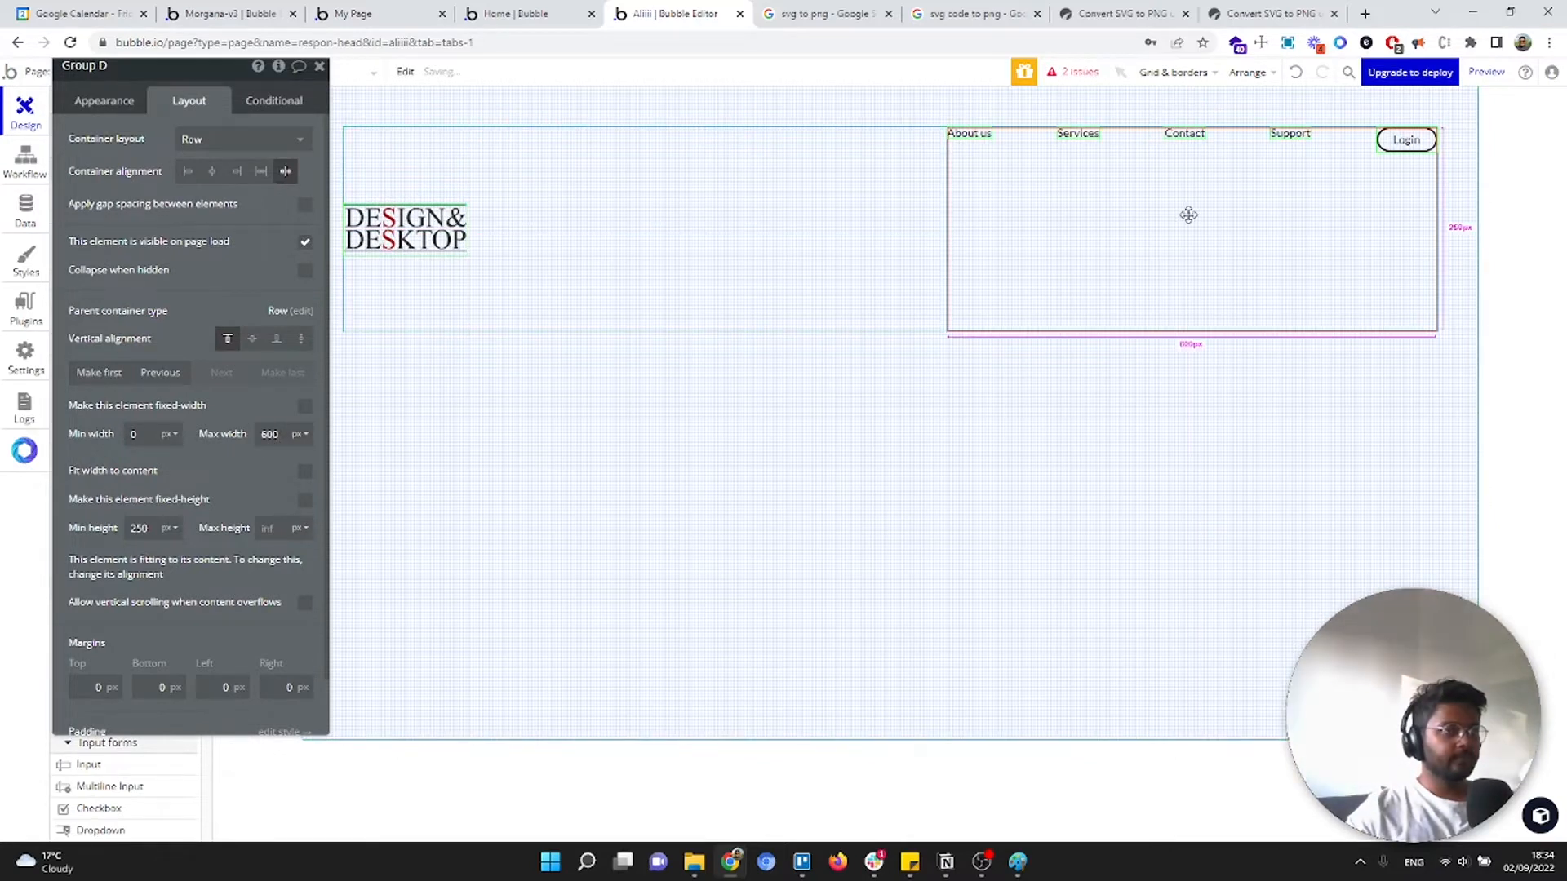
Set Group D's minimum height to 0 px and centre the group vertically in its parent row
double_click(142, 529)
text(0)
click(216, 479)
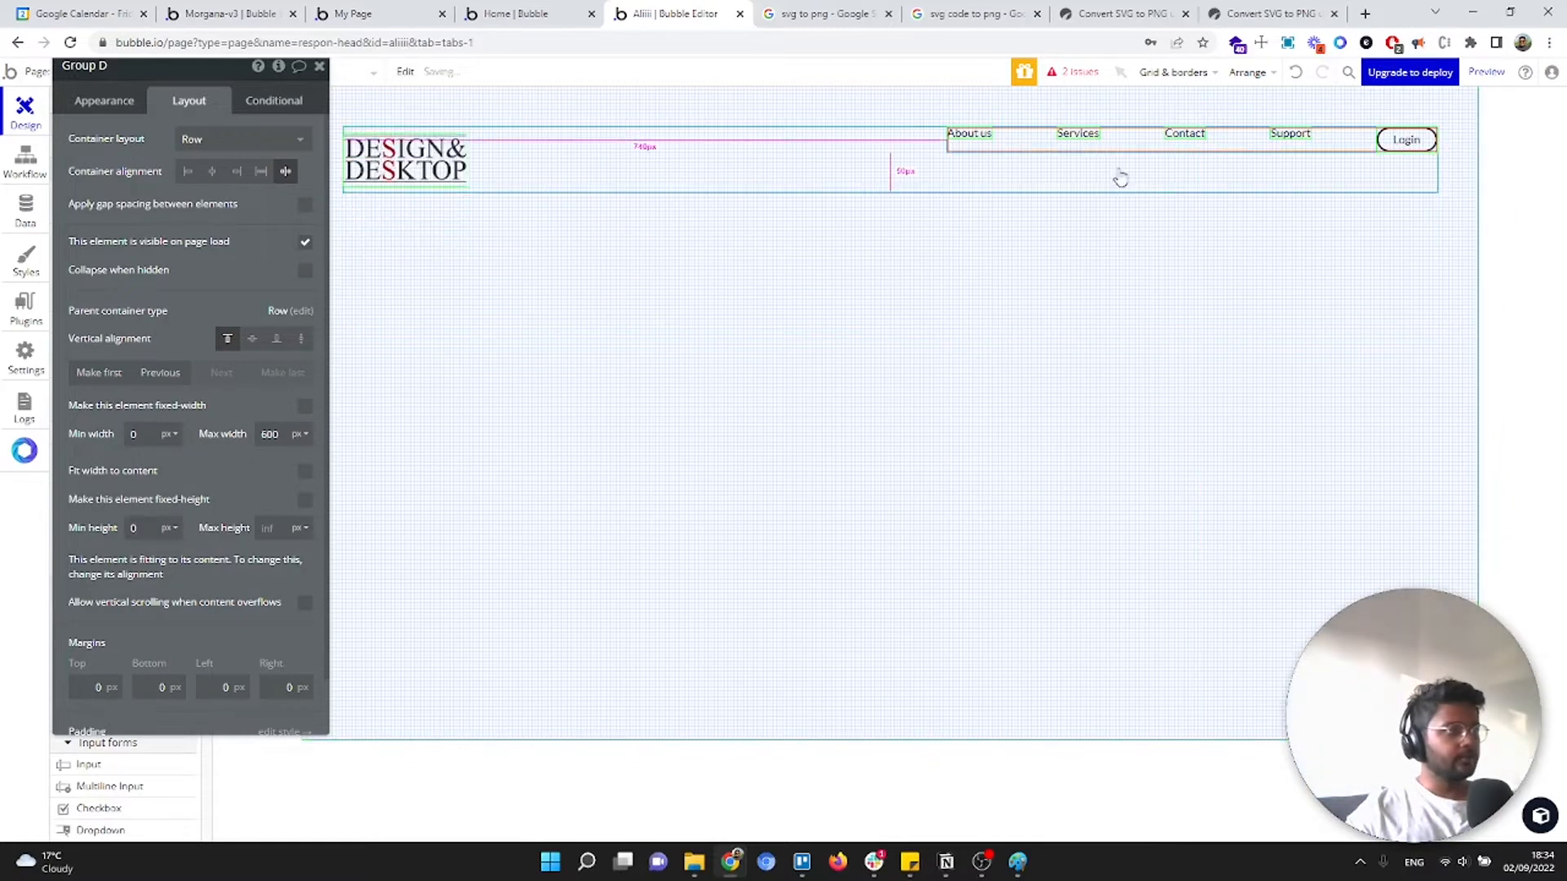
click(253, 339)
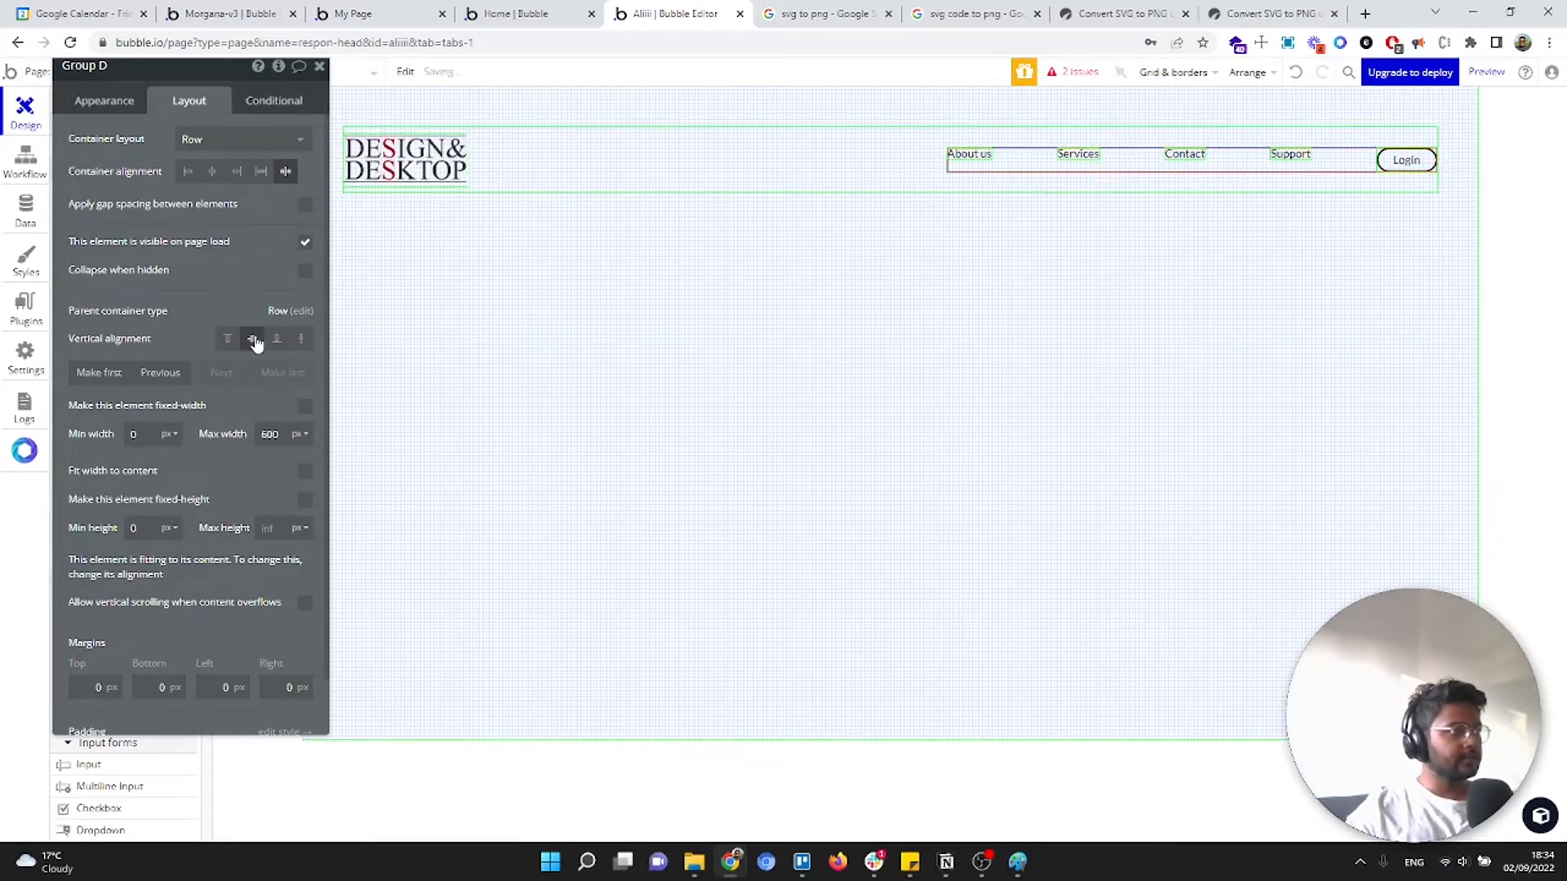
Centre the About us, Services, Contact and Support buttons vertically within Group D
click(976, 155)
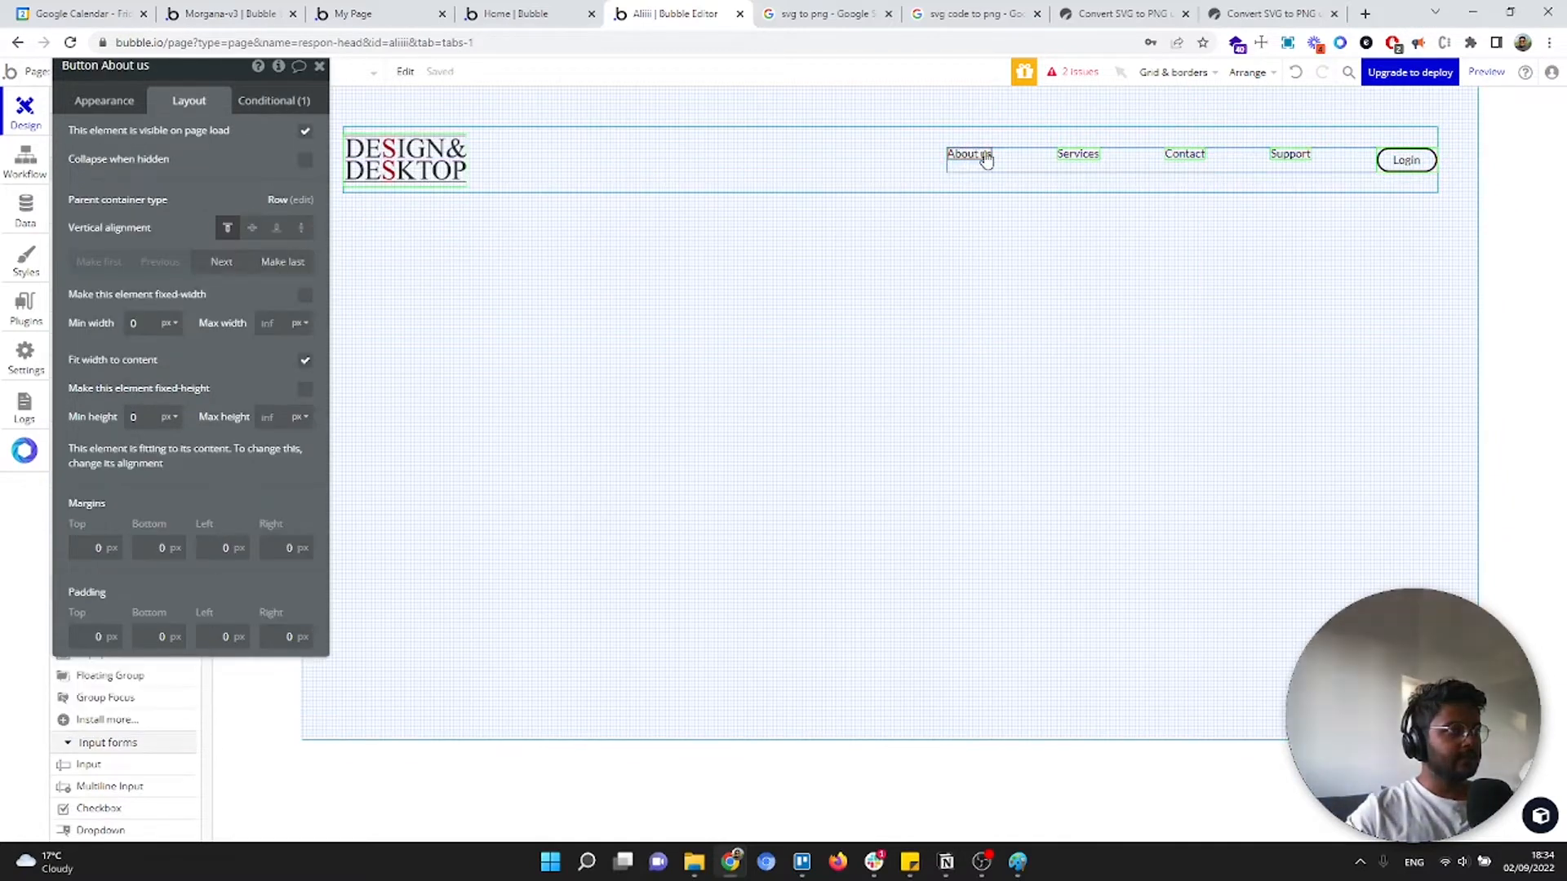
click(252, 228)
shift+click(1077, 156)
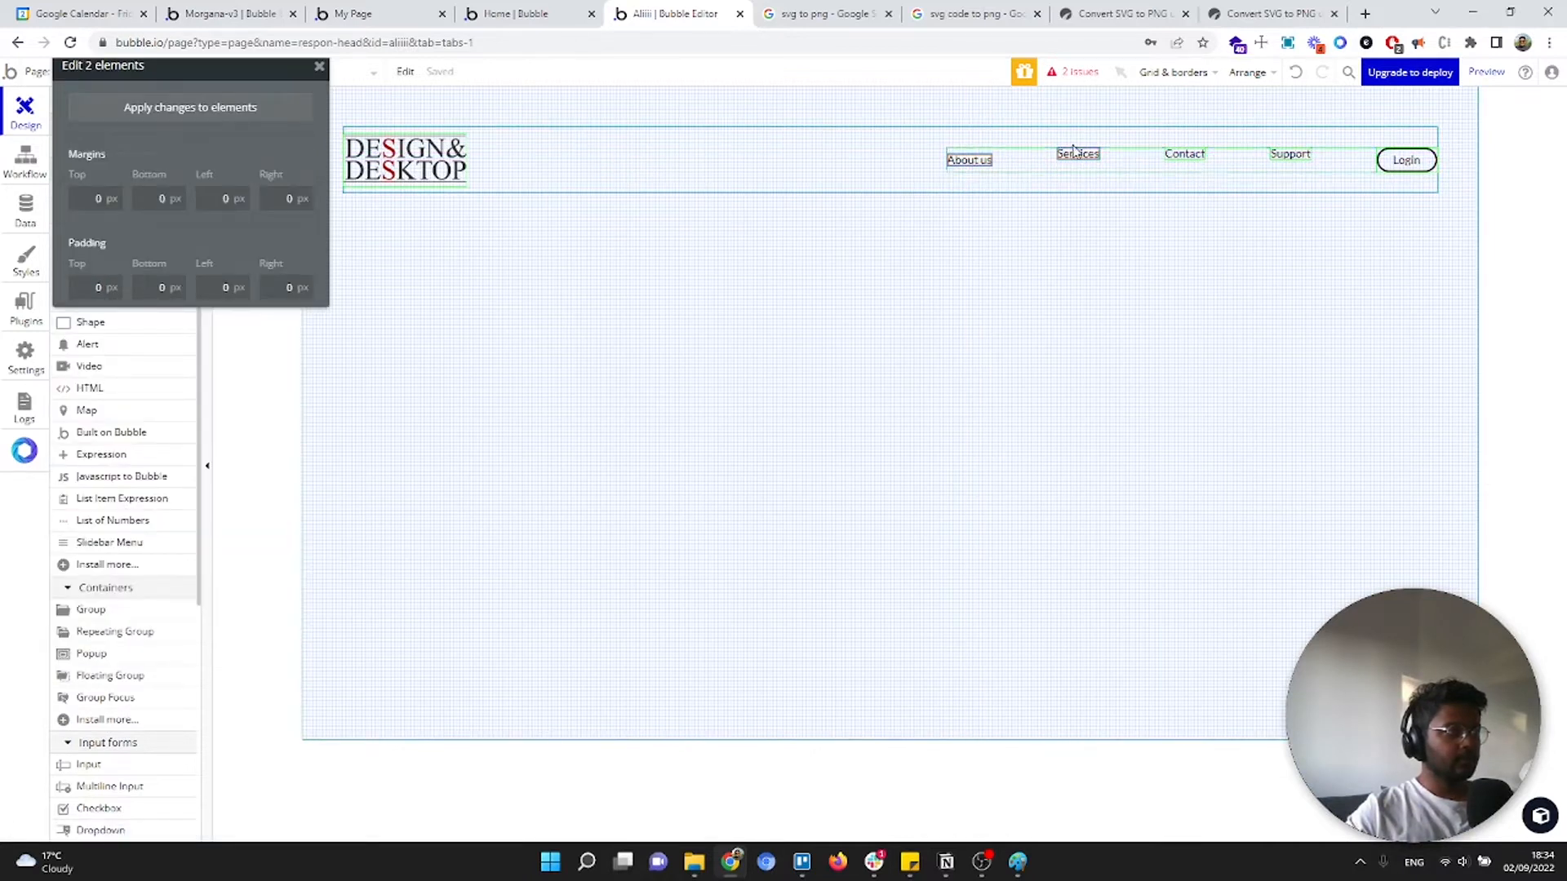
click(1077, 159)
click(1077, 159)
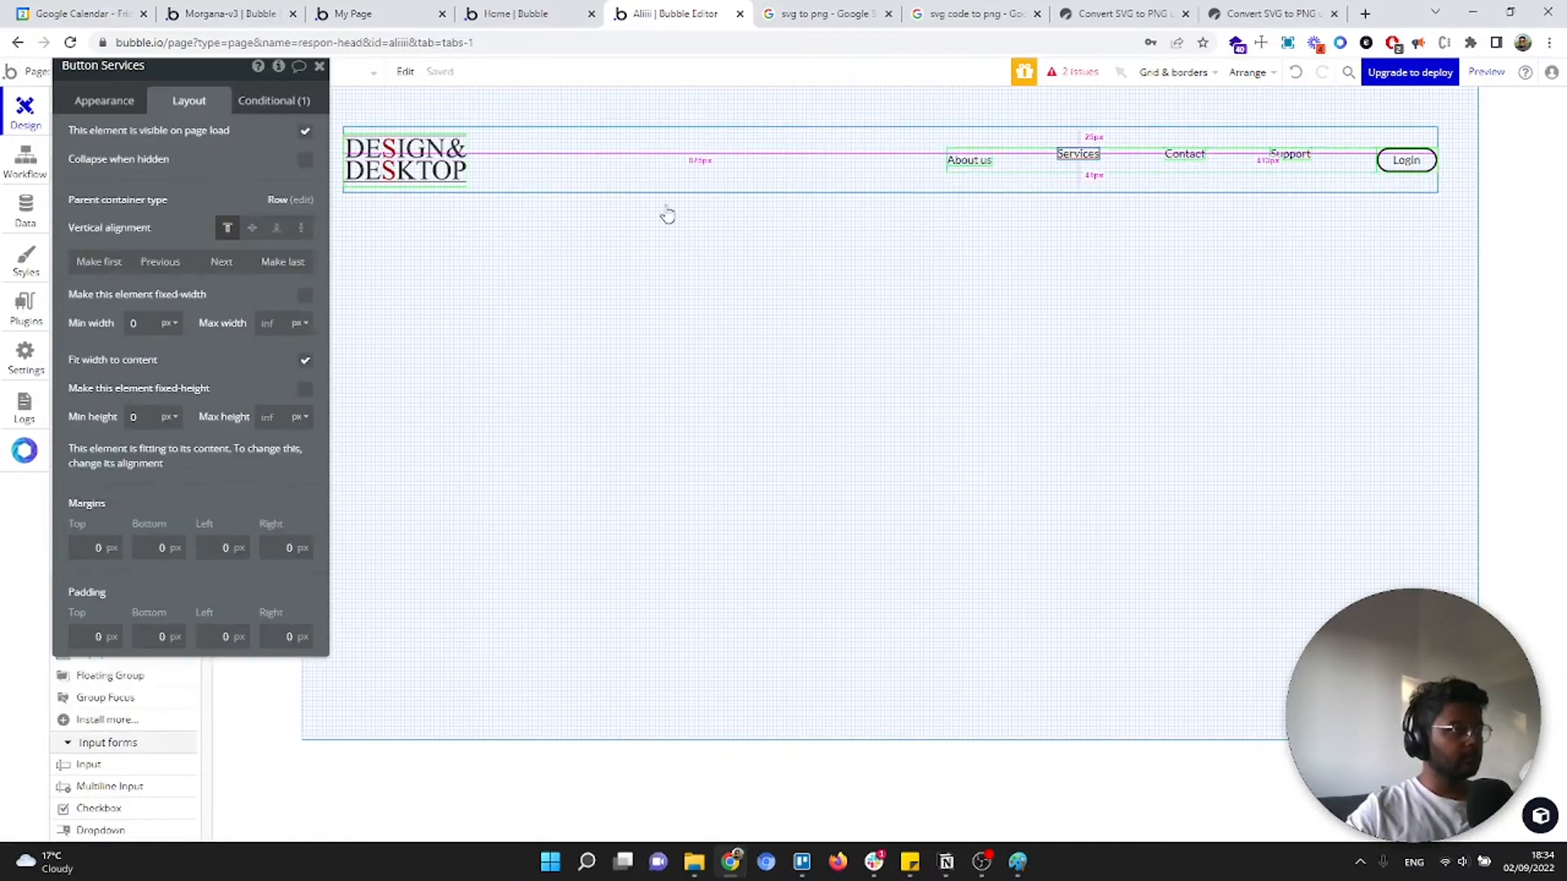
click(252, 228)
click(1184, 154)
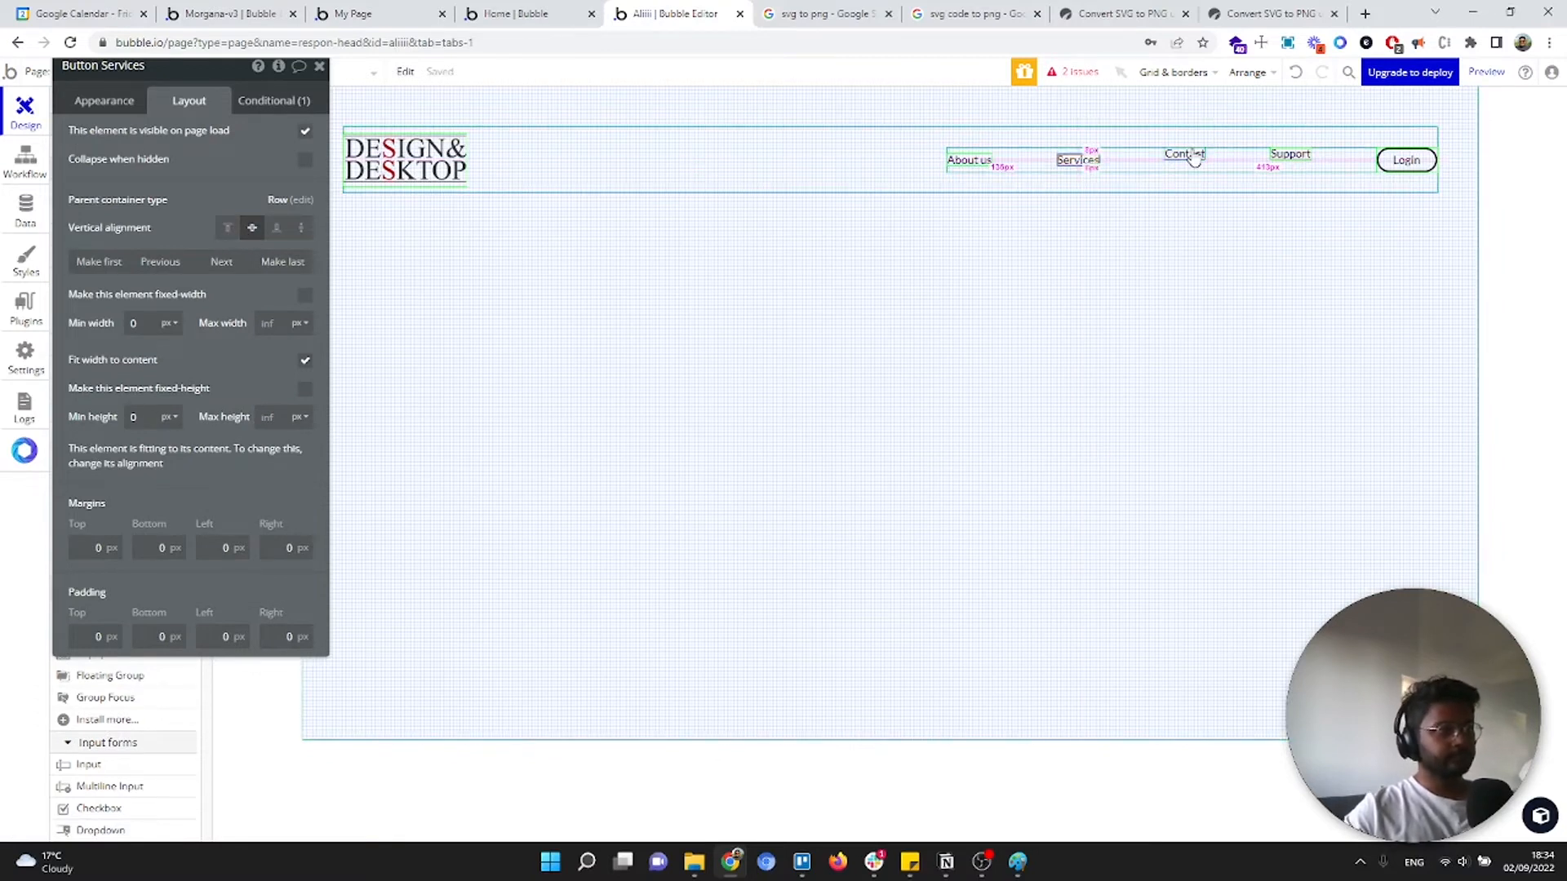
click(255, 228)
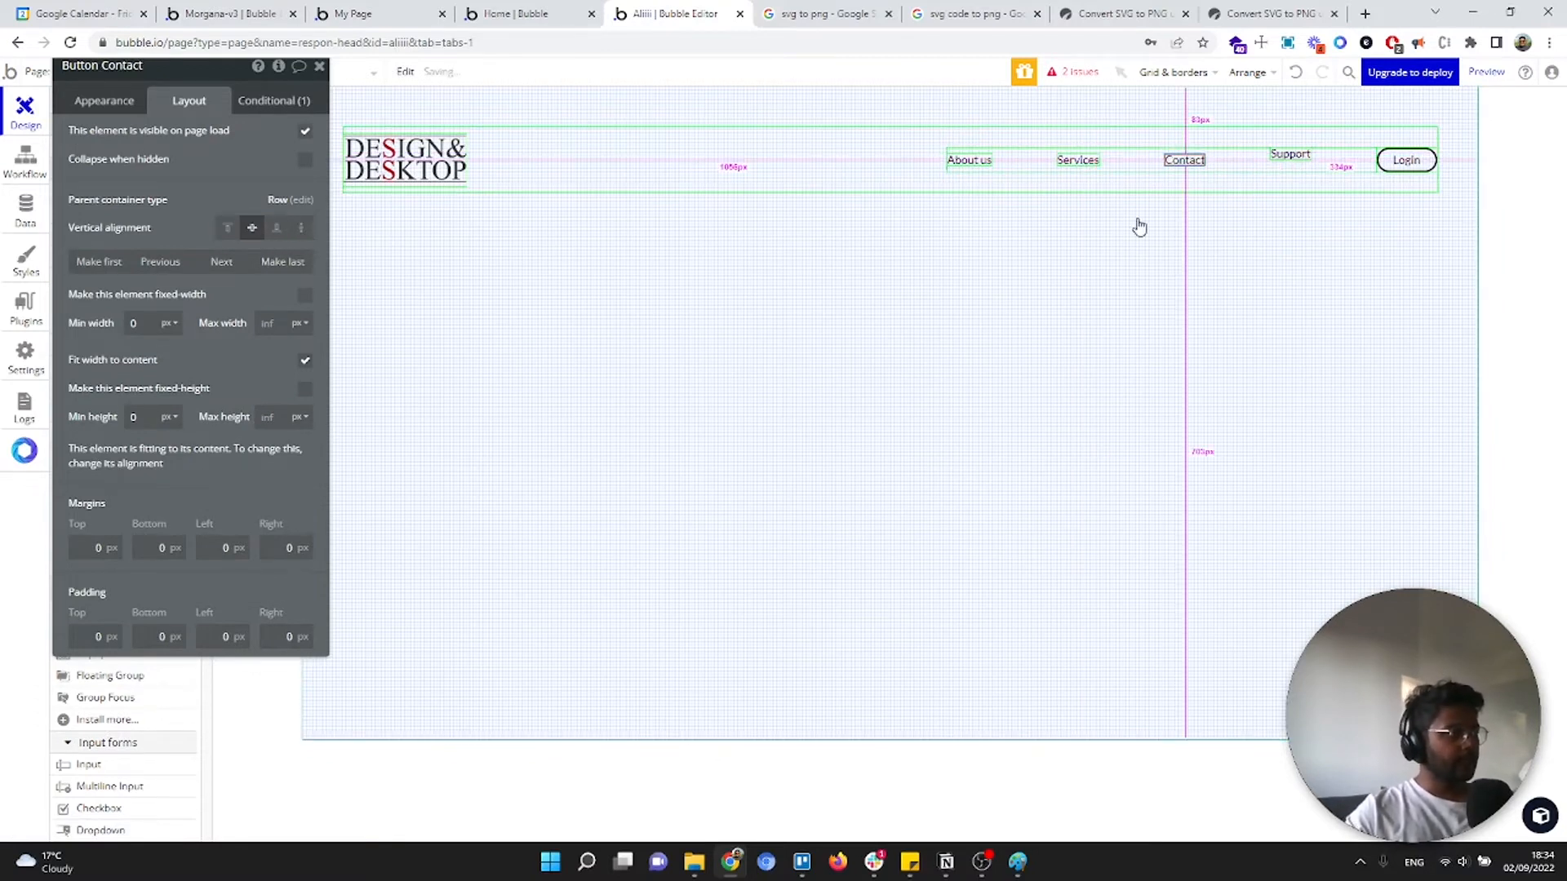
click(1287, 163)
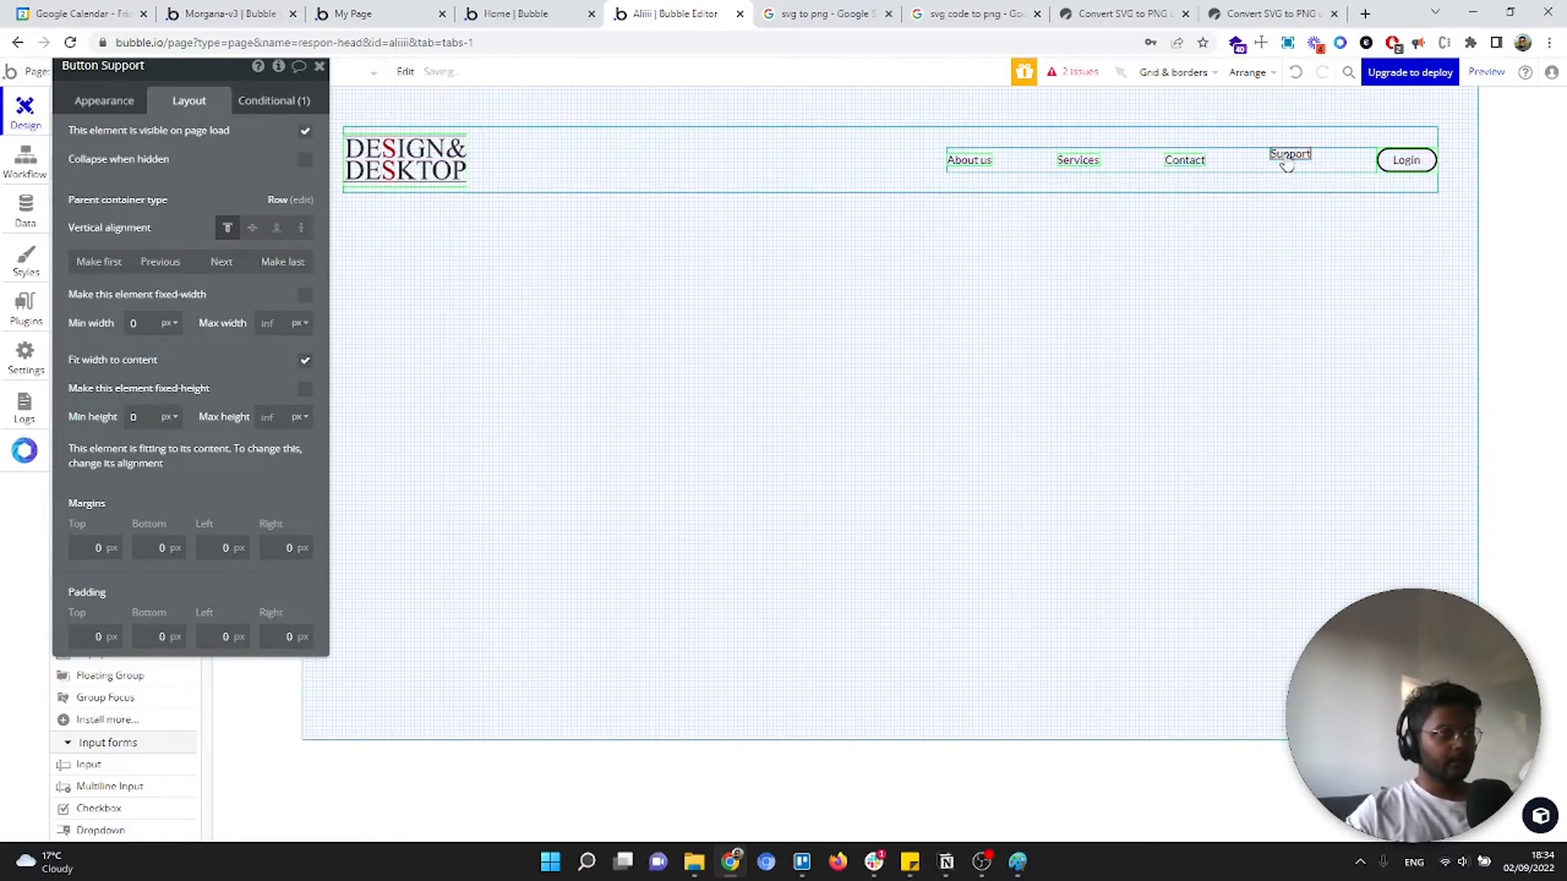
click(254, 227)
click(319, 67)
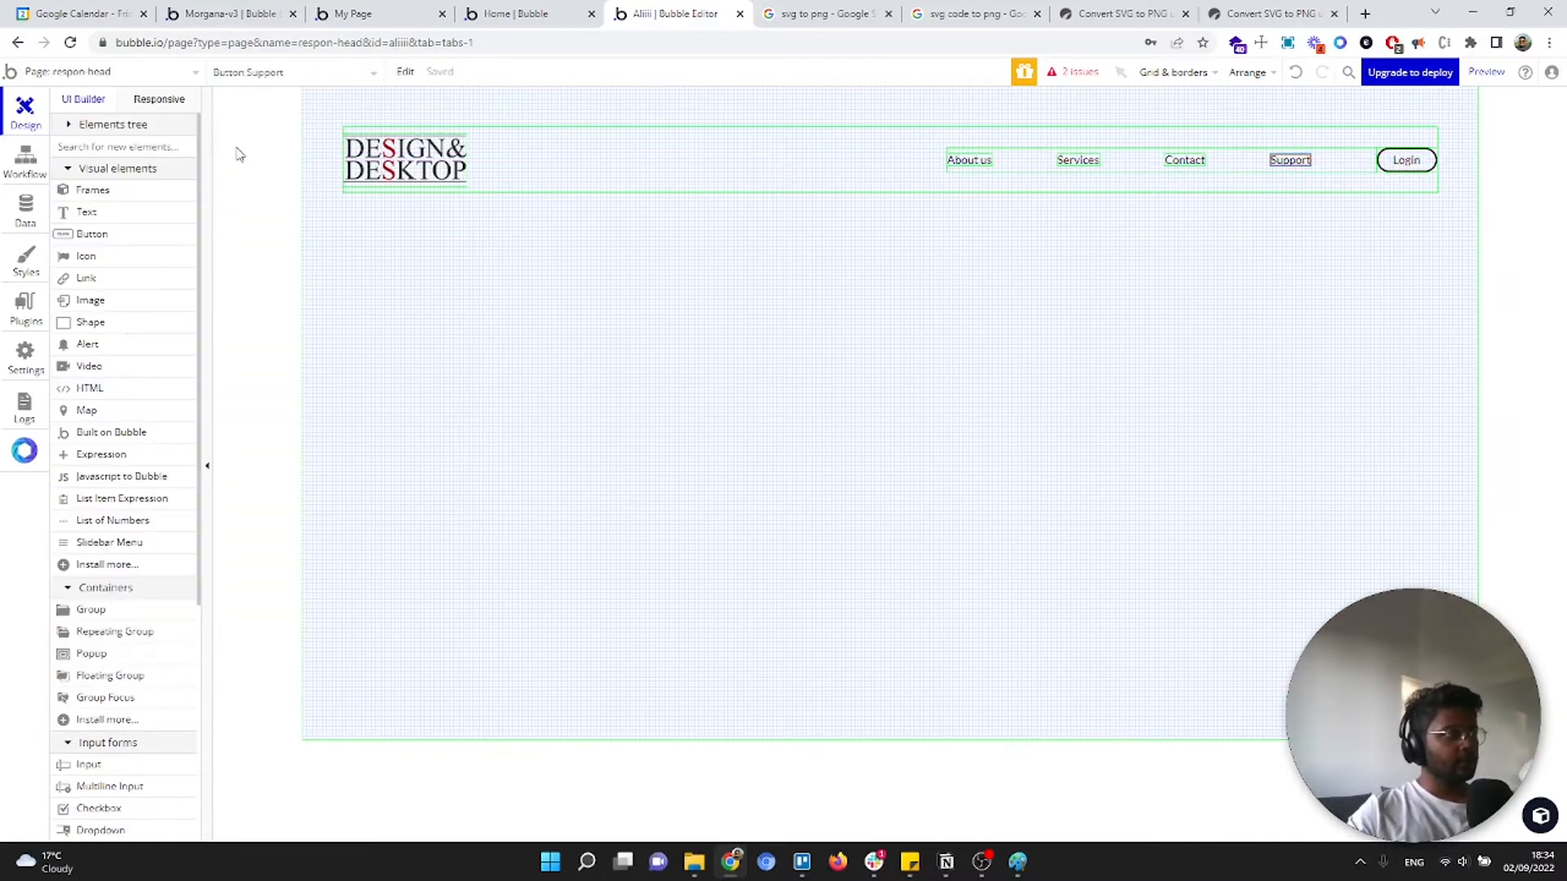
Check how the header responds in the responsive preview by narrowing the page to about 910 px
click(168, 107)
drag(1391, 126, 947, 223)
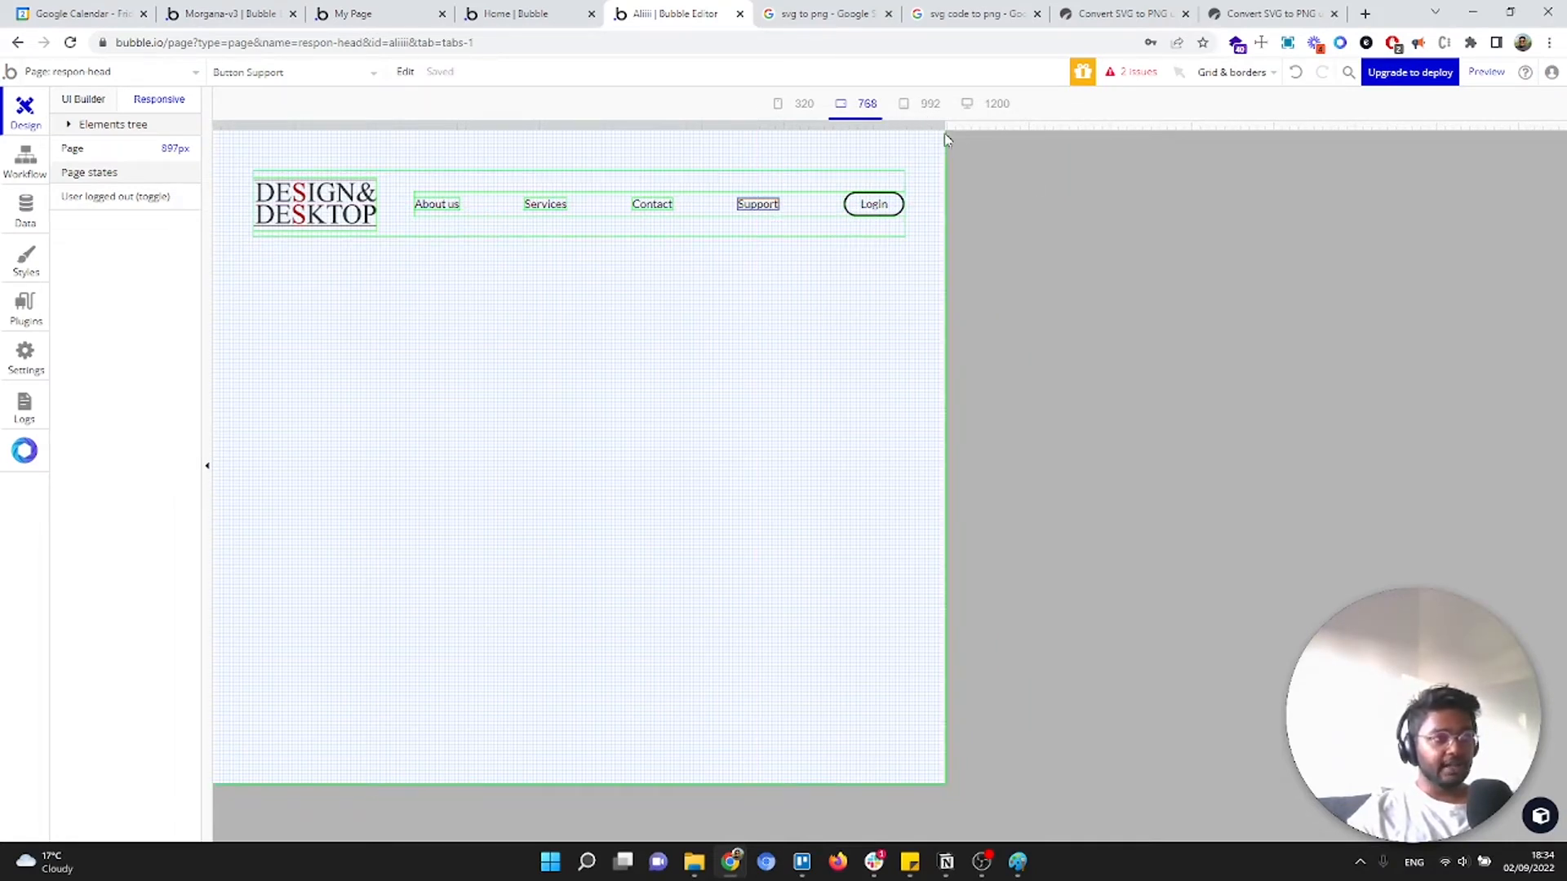
drag(988, 127, 955, 139)
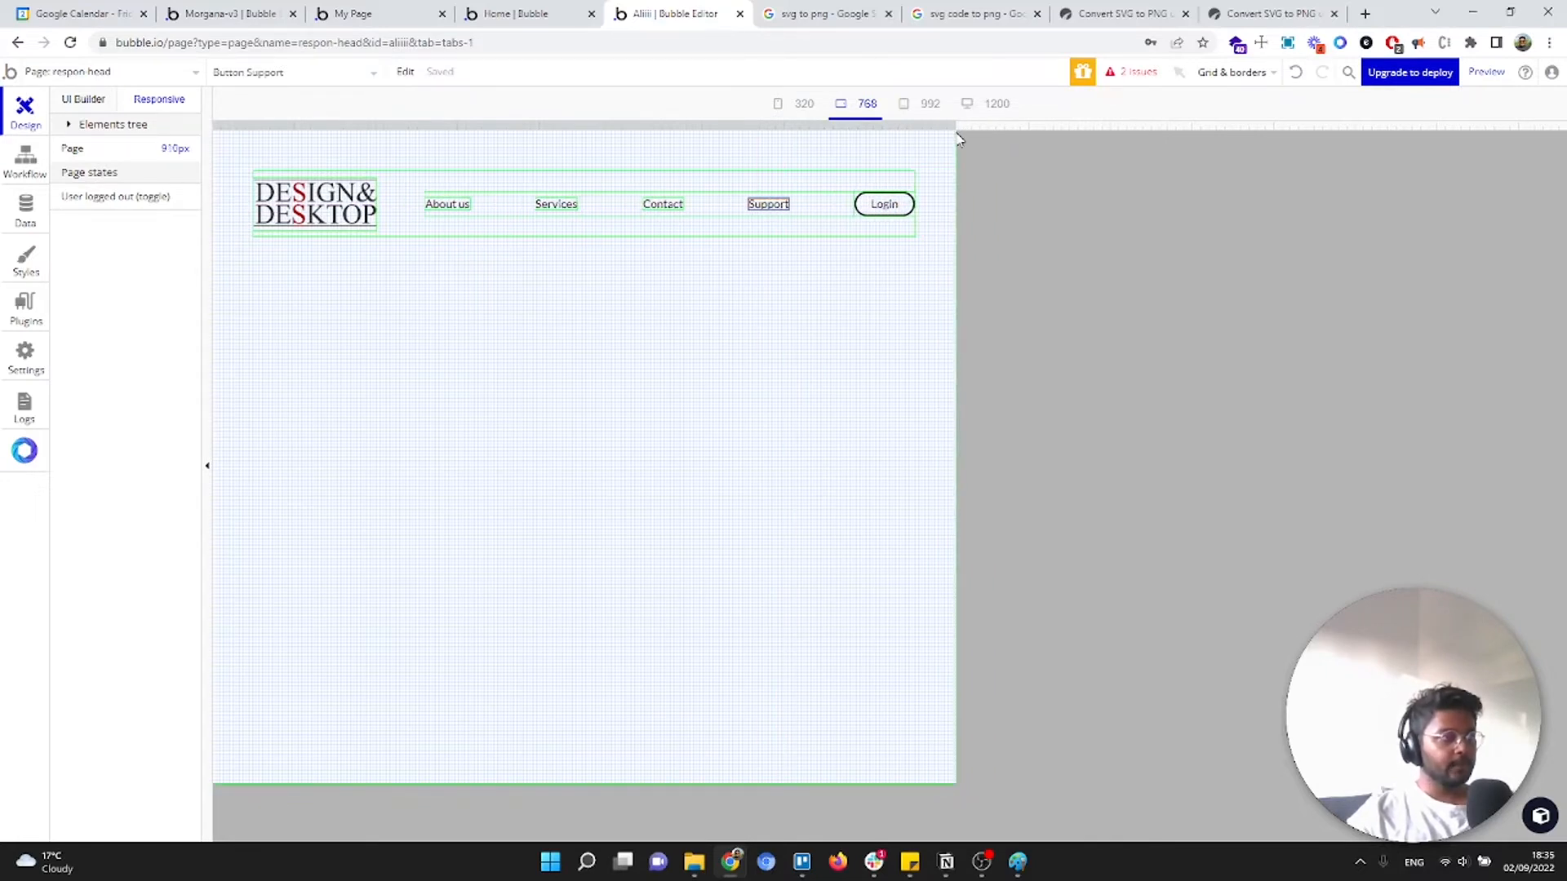
Make Group D collapse when hidden and add a condition that makes it not visible when the current page width is < 900
double_click(829, 213)
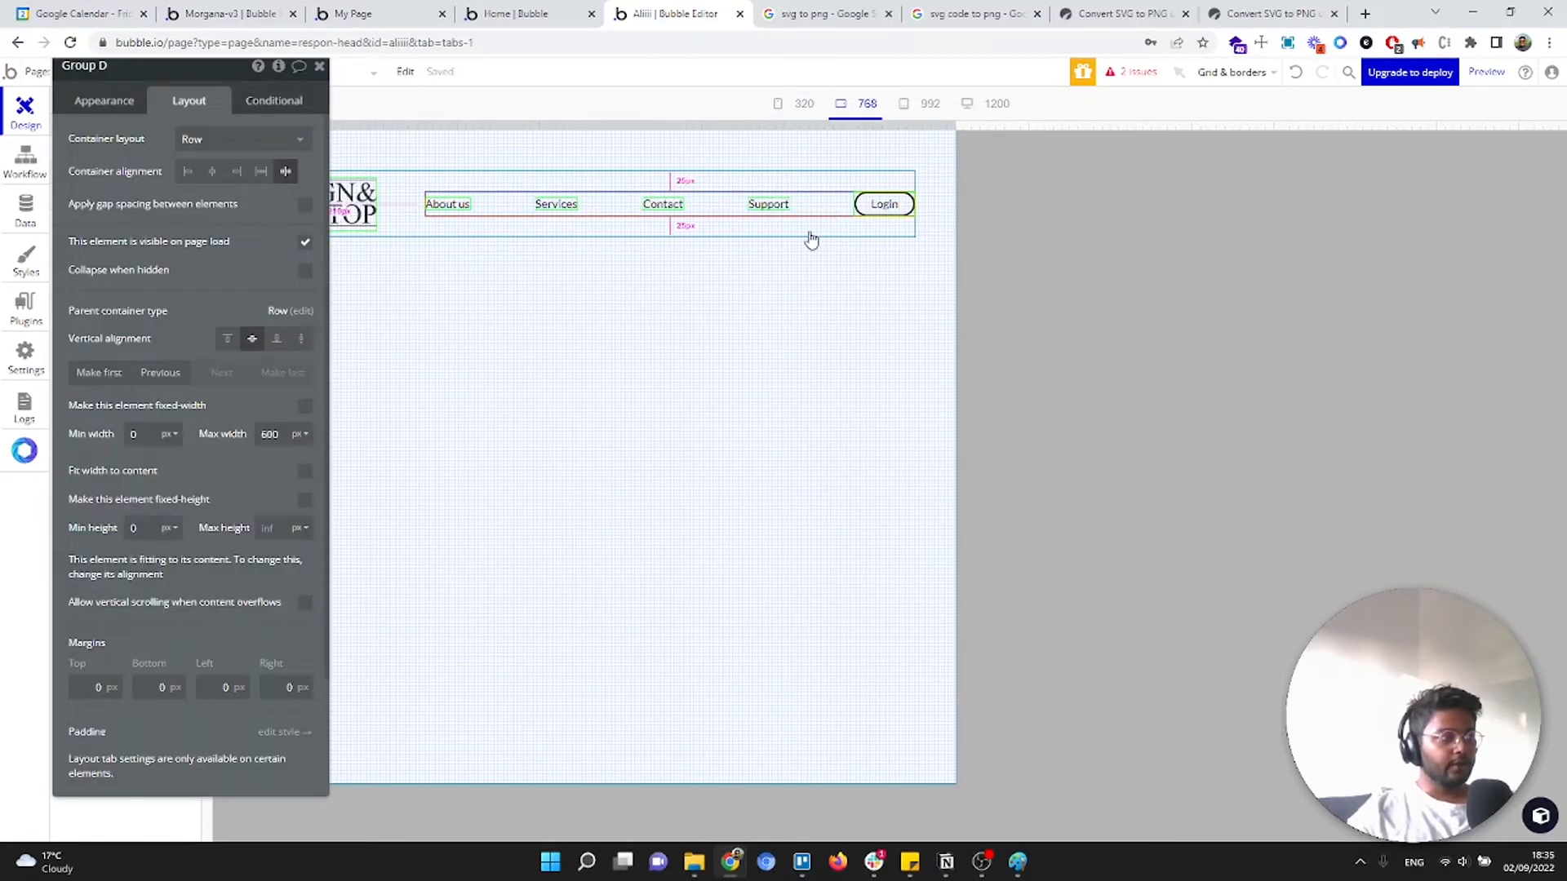
click(307, 272)
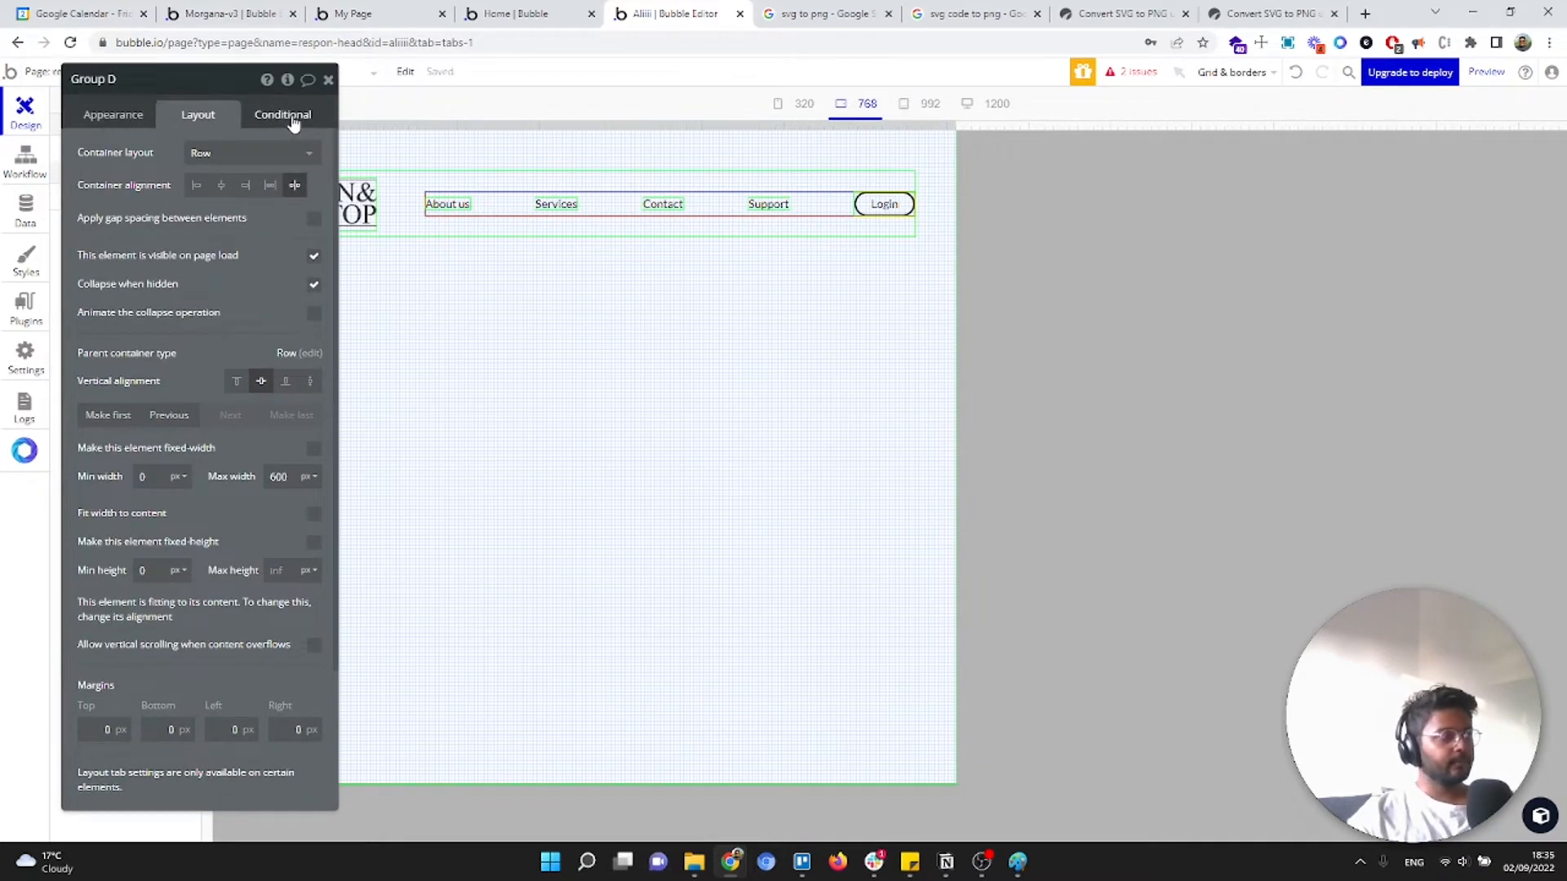
click(293, 120)
click(215, 157)
click(138, 161)
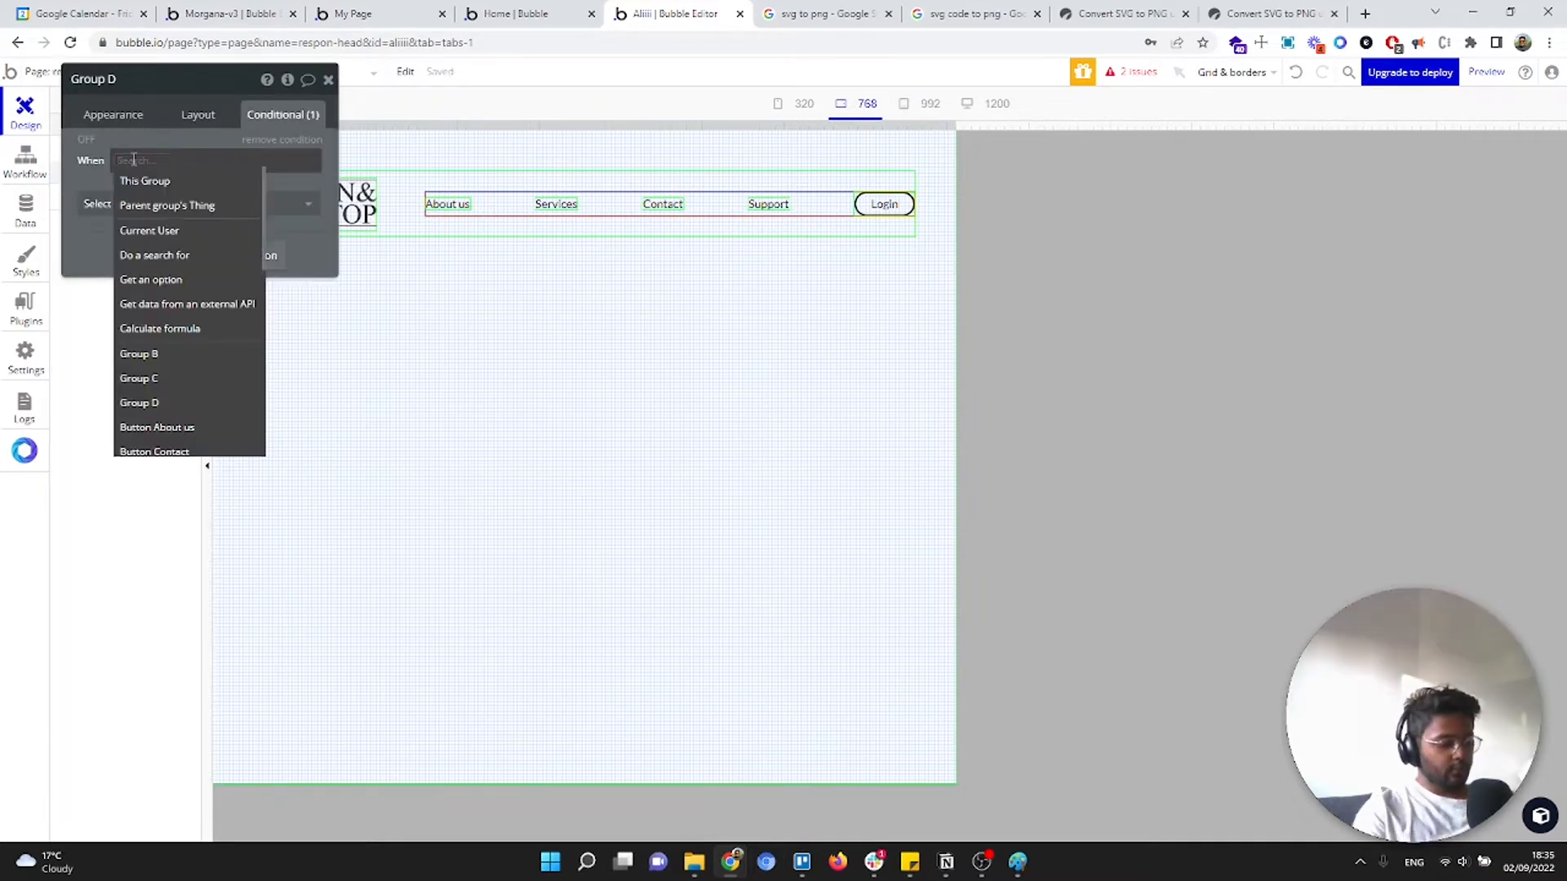
text(curre)
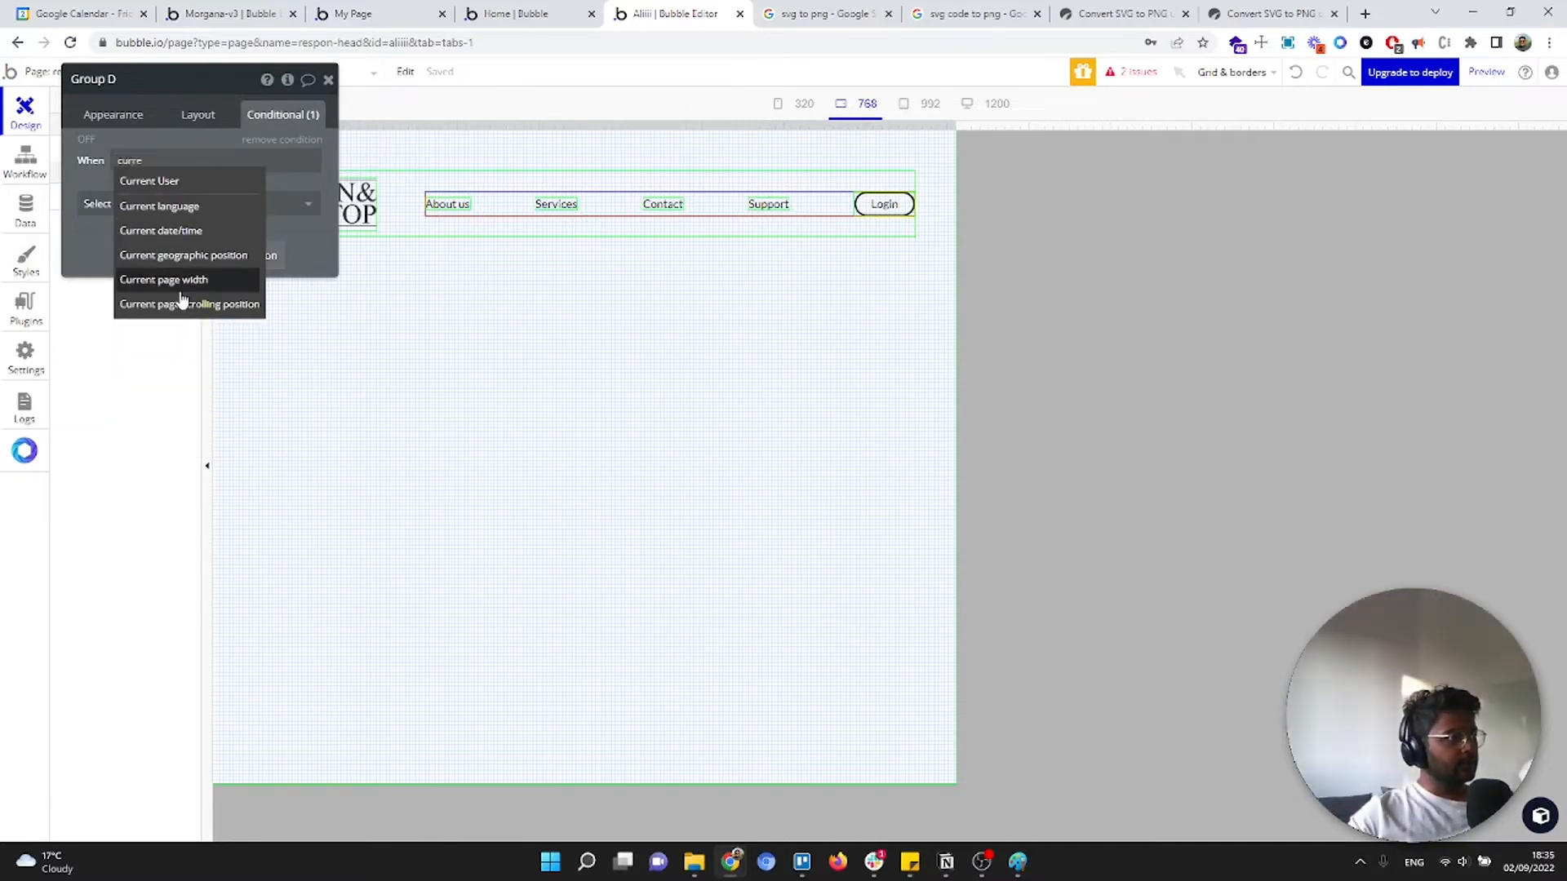
click(176, 280)
click(246, 305)
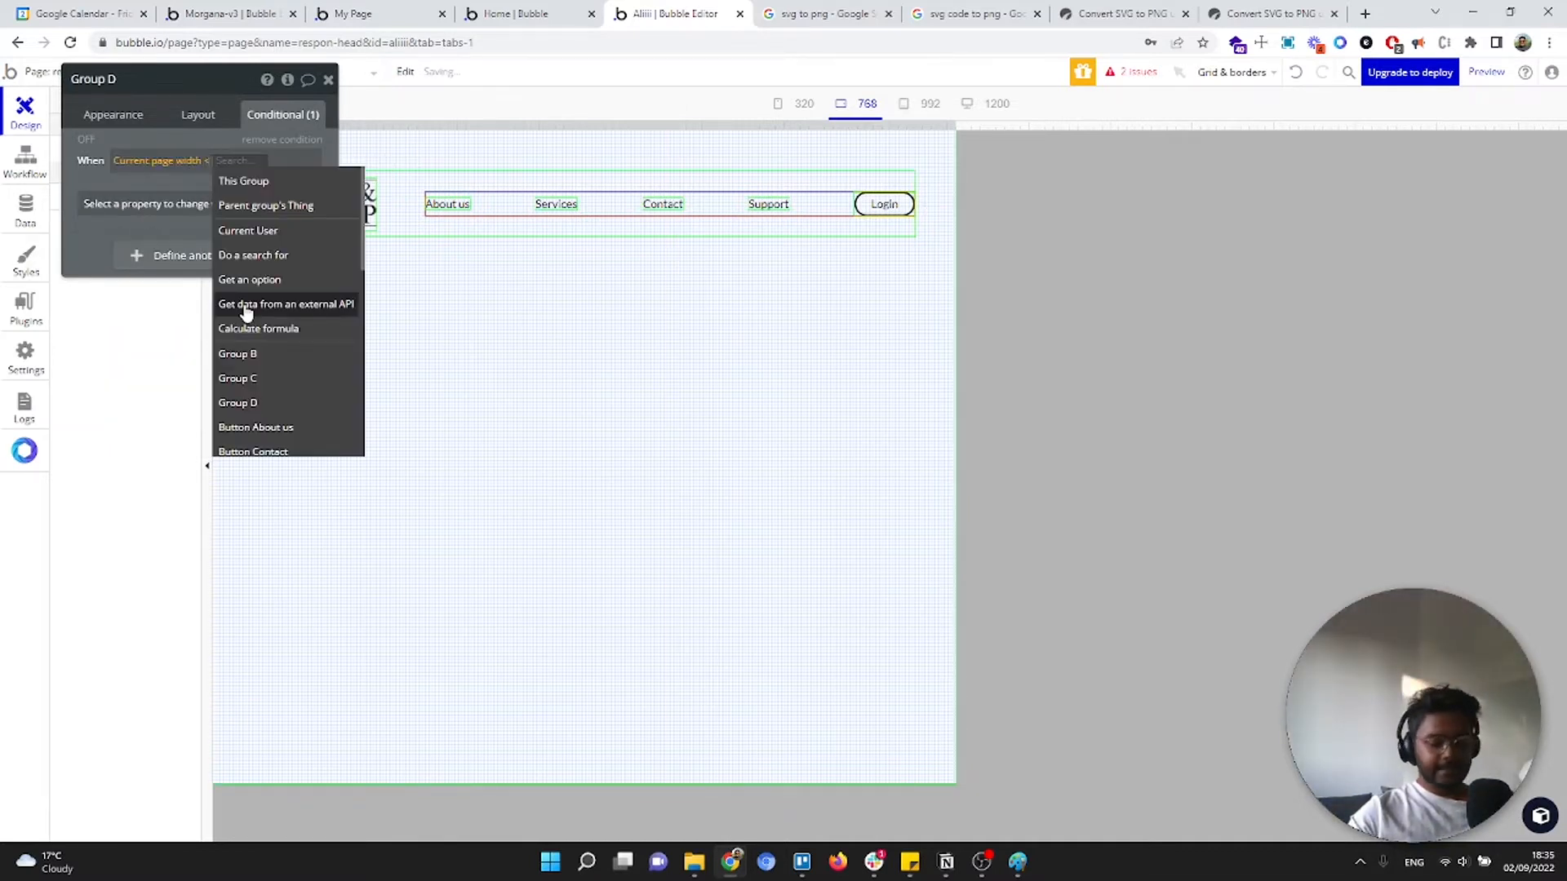
text(992)
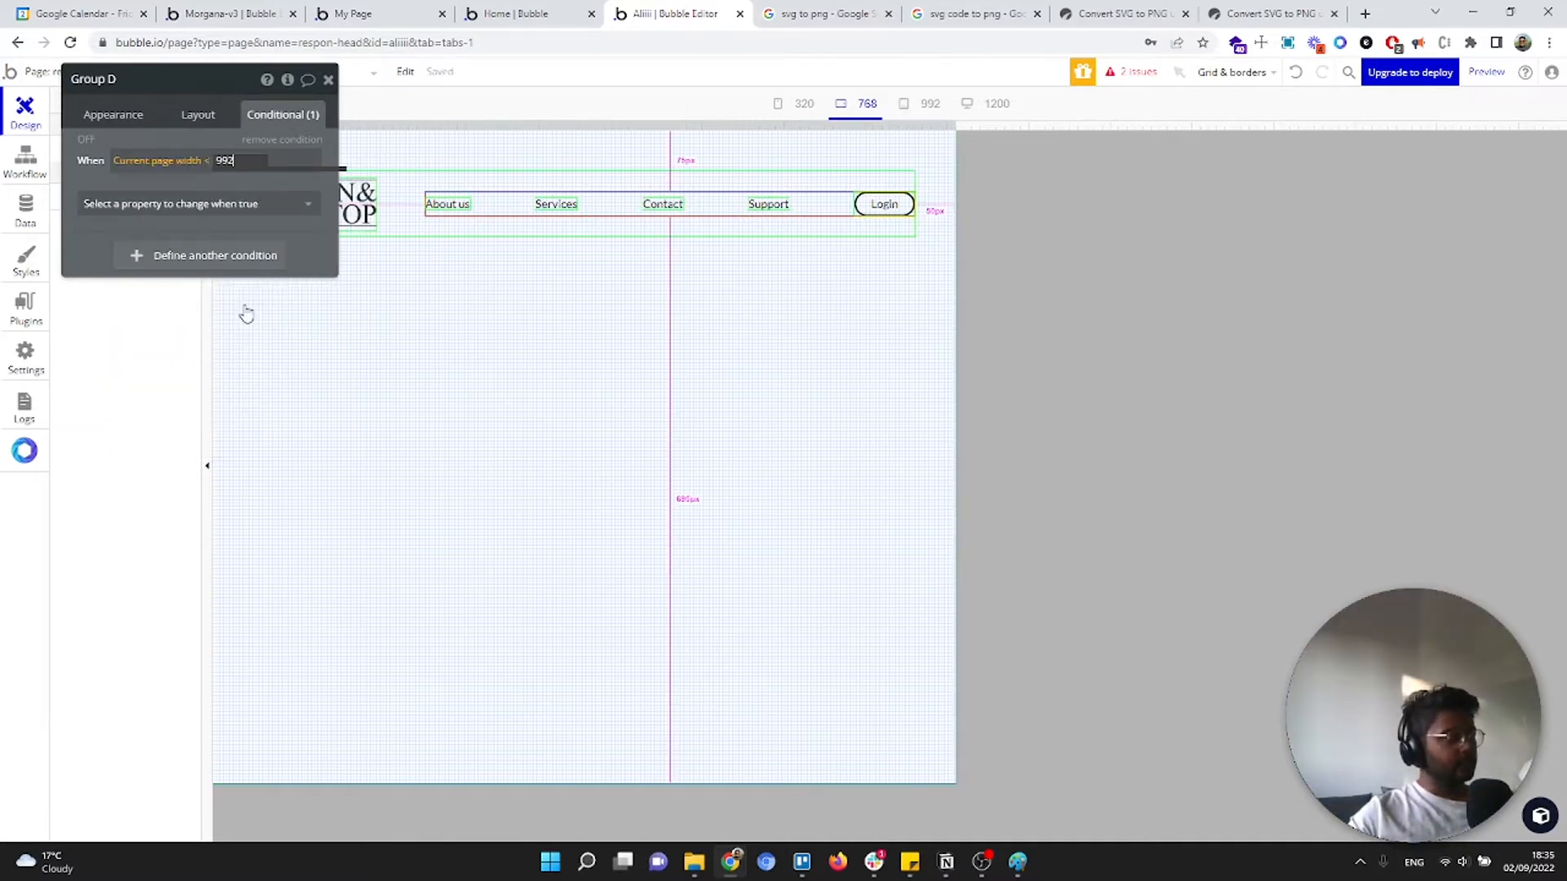
double_click(229, 160)
text(900)
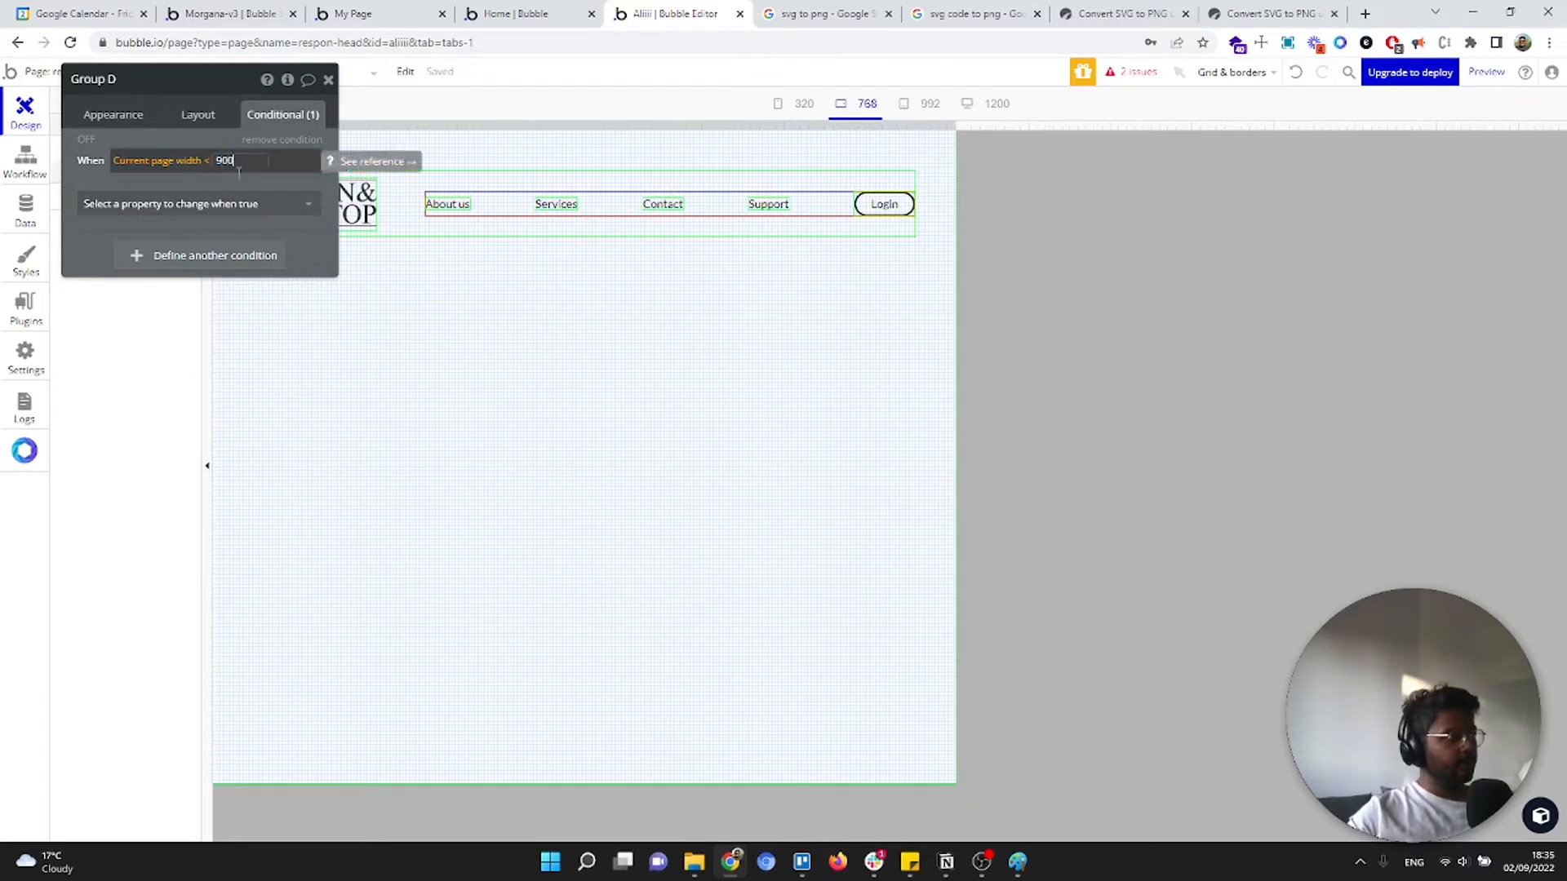
click(244, 206)
click(237, 256)
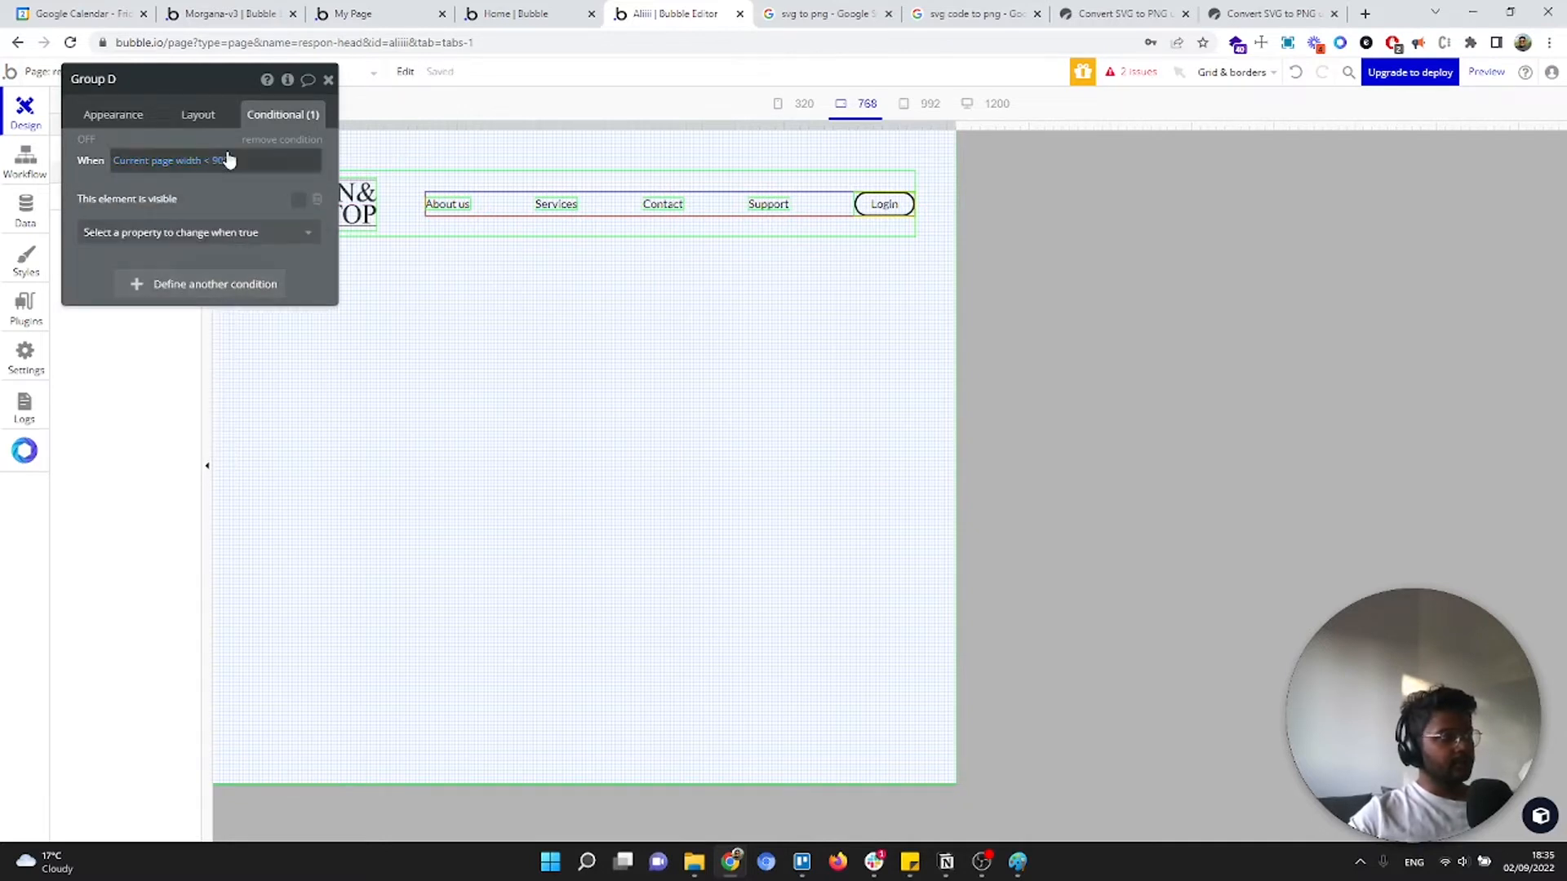
Widen the responsive preview to about 1031 px and review the header together with Group D's layout settings
drag(234, 91, 929, 554)
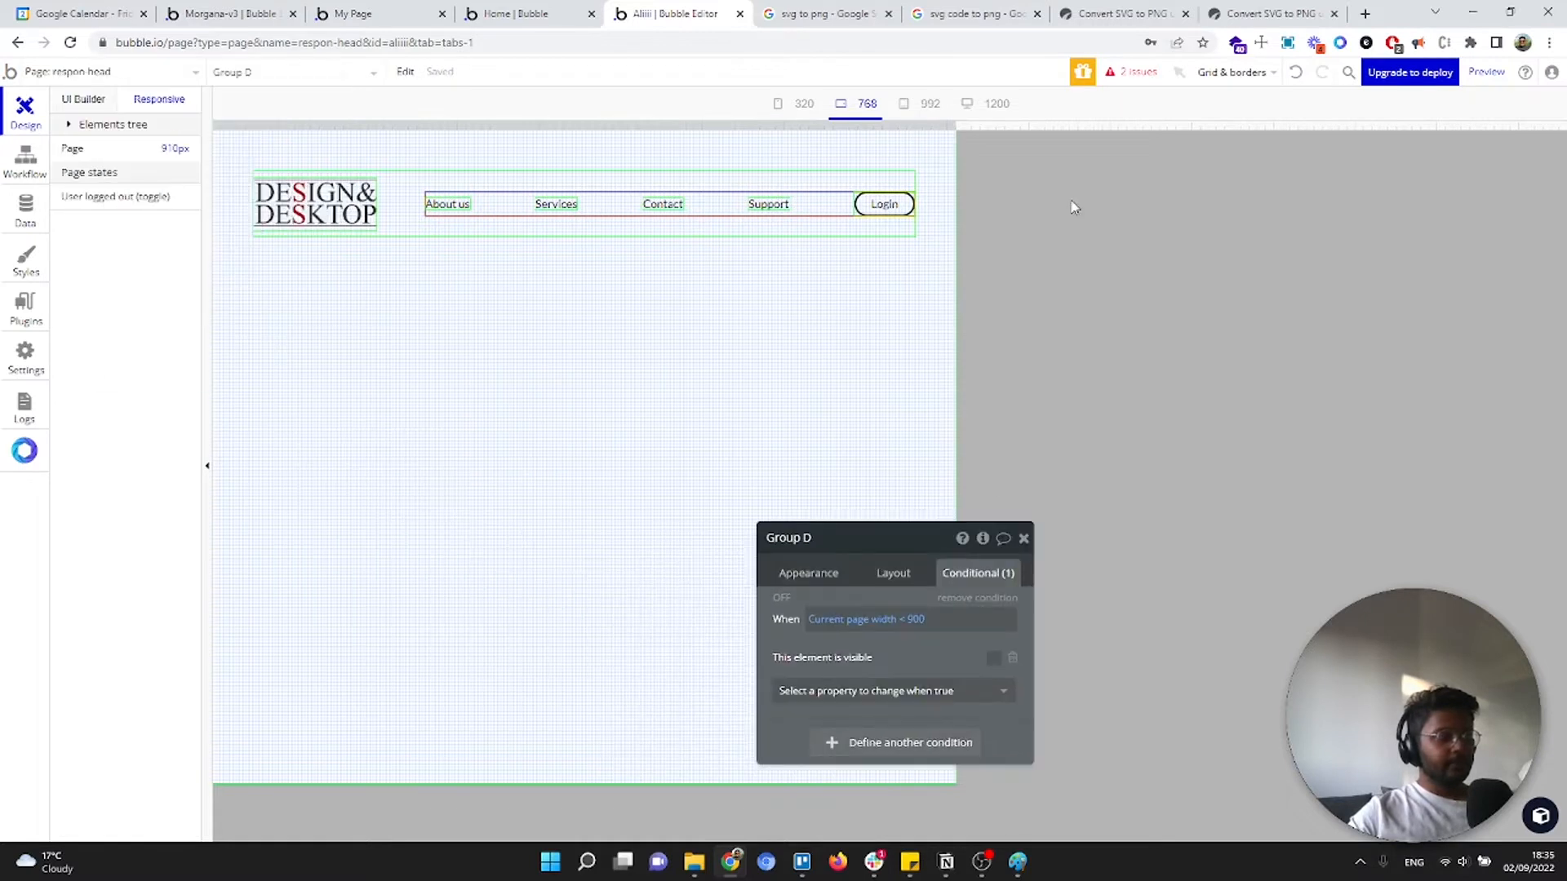
drag(947, 125, 1055, 155)
click(892, 572)
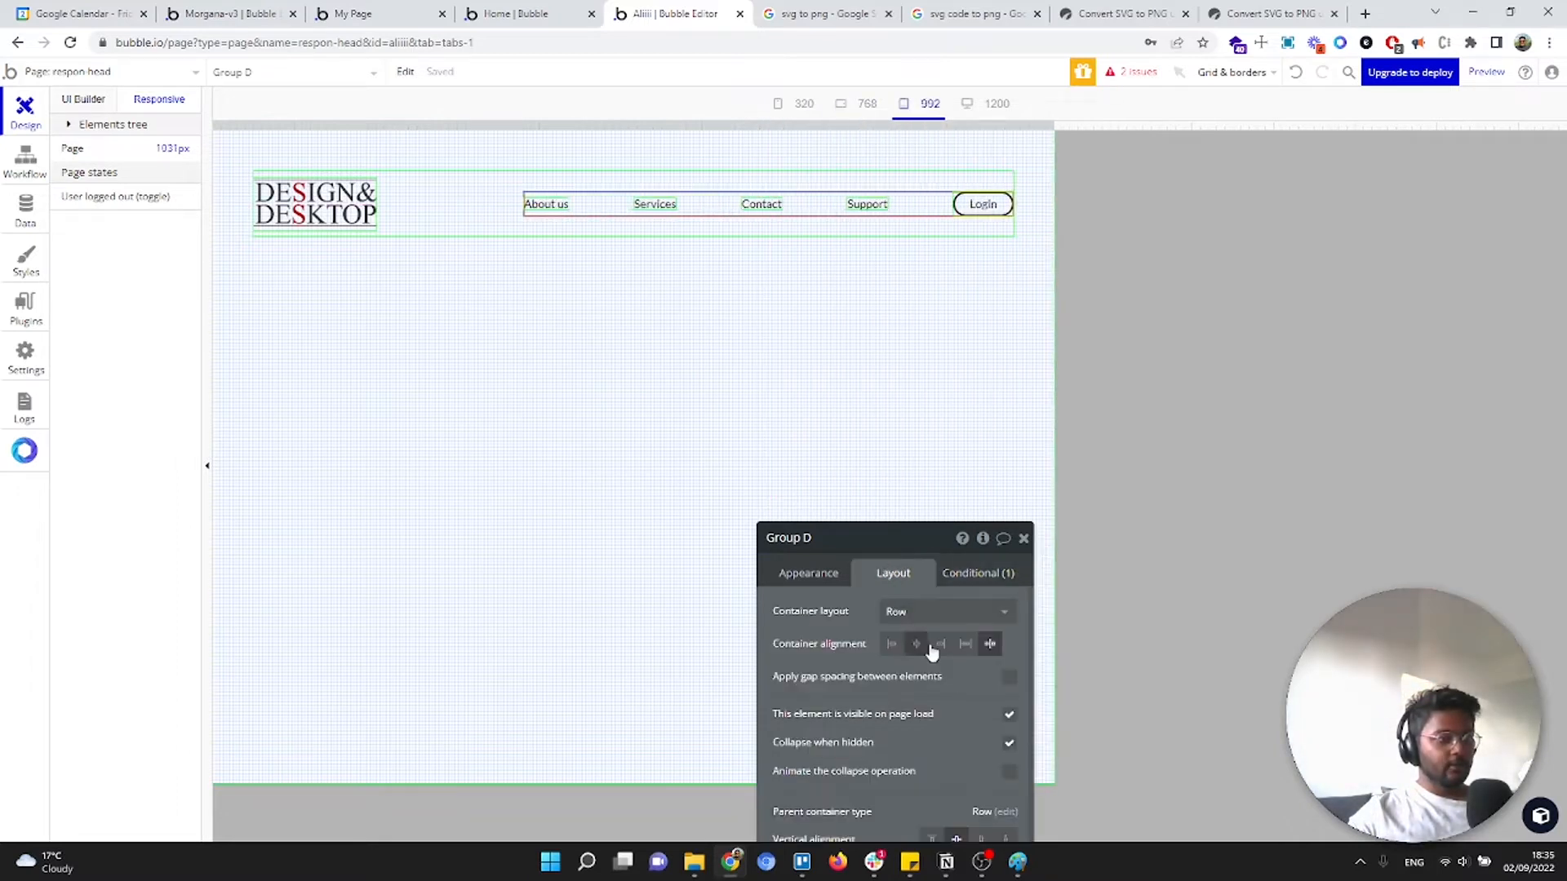
drag(942, 742, 815, 631)
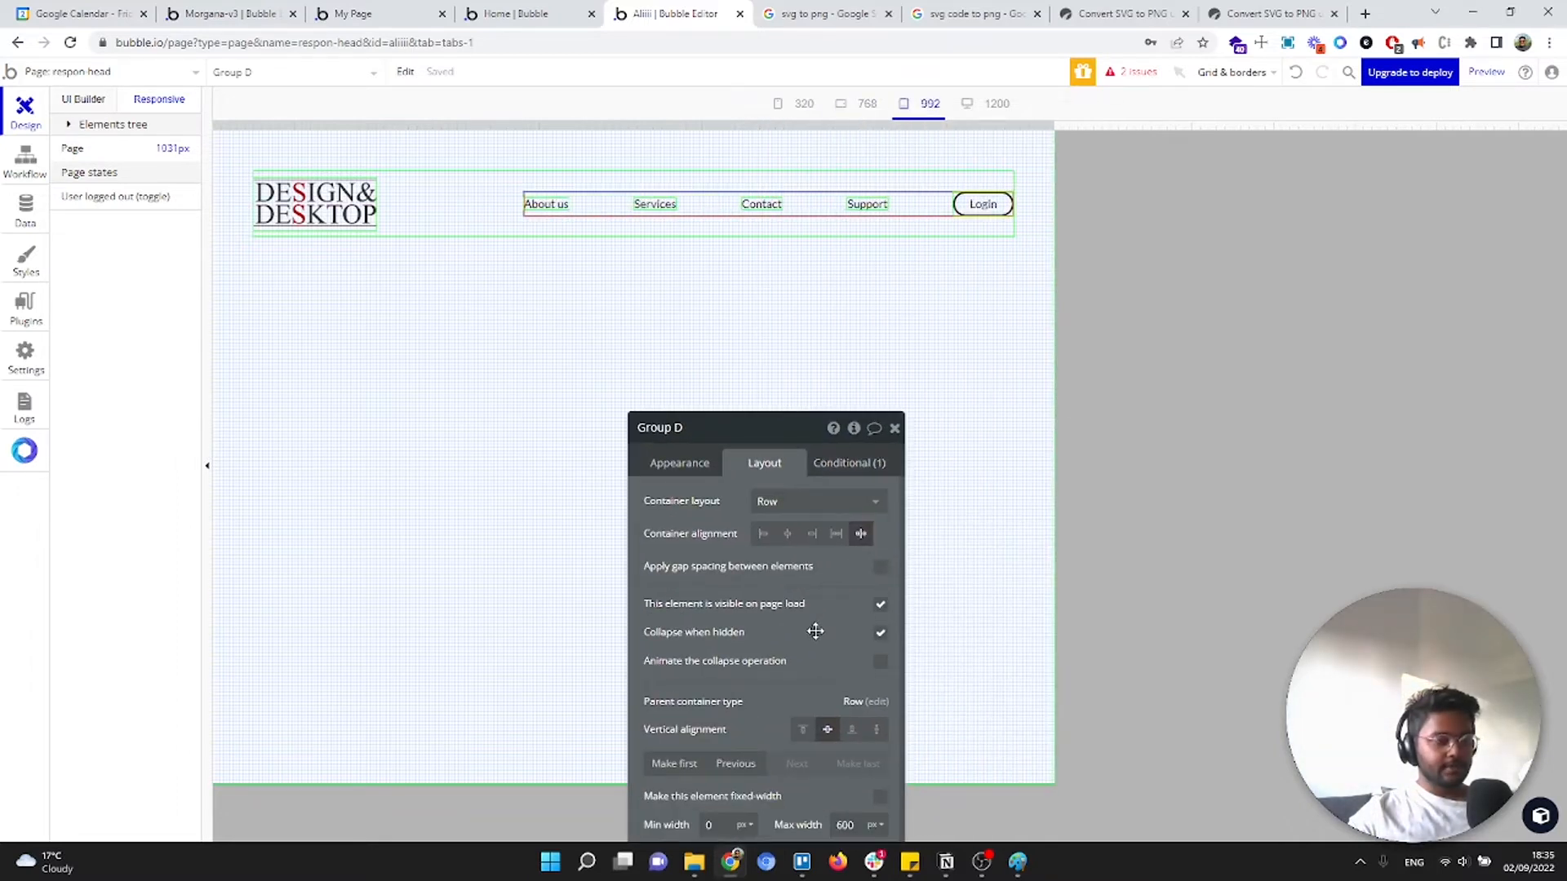
click(894, 427)
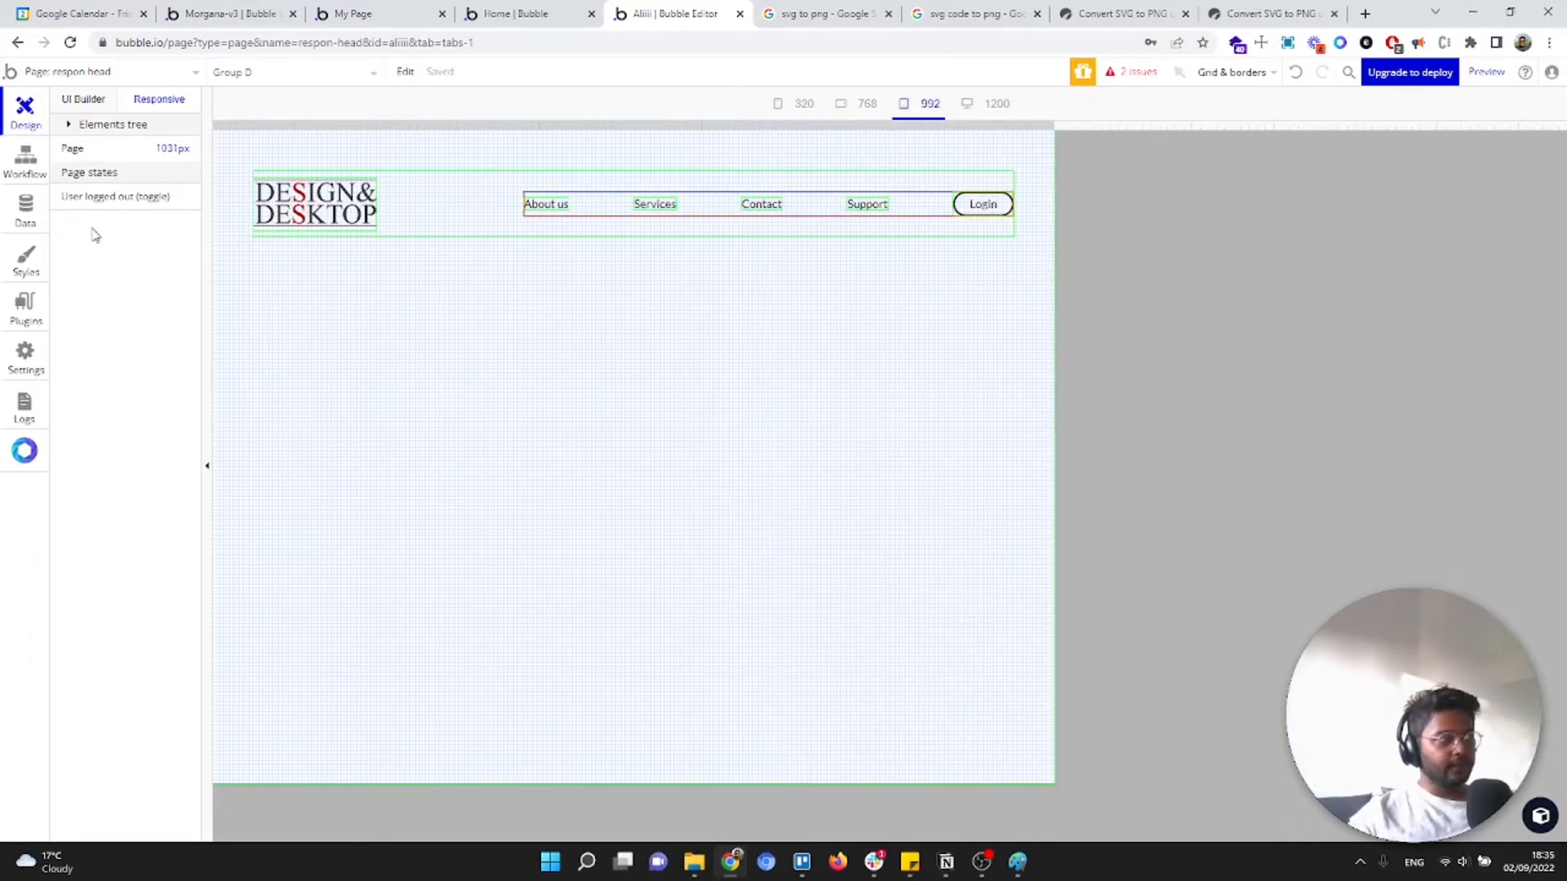
Look up the Slidebar Menu plugin among the app's installed plugins
click(97, 110)
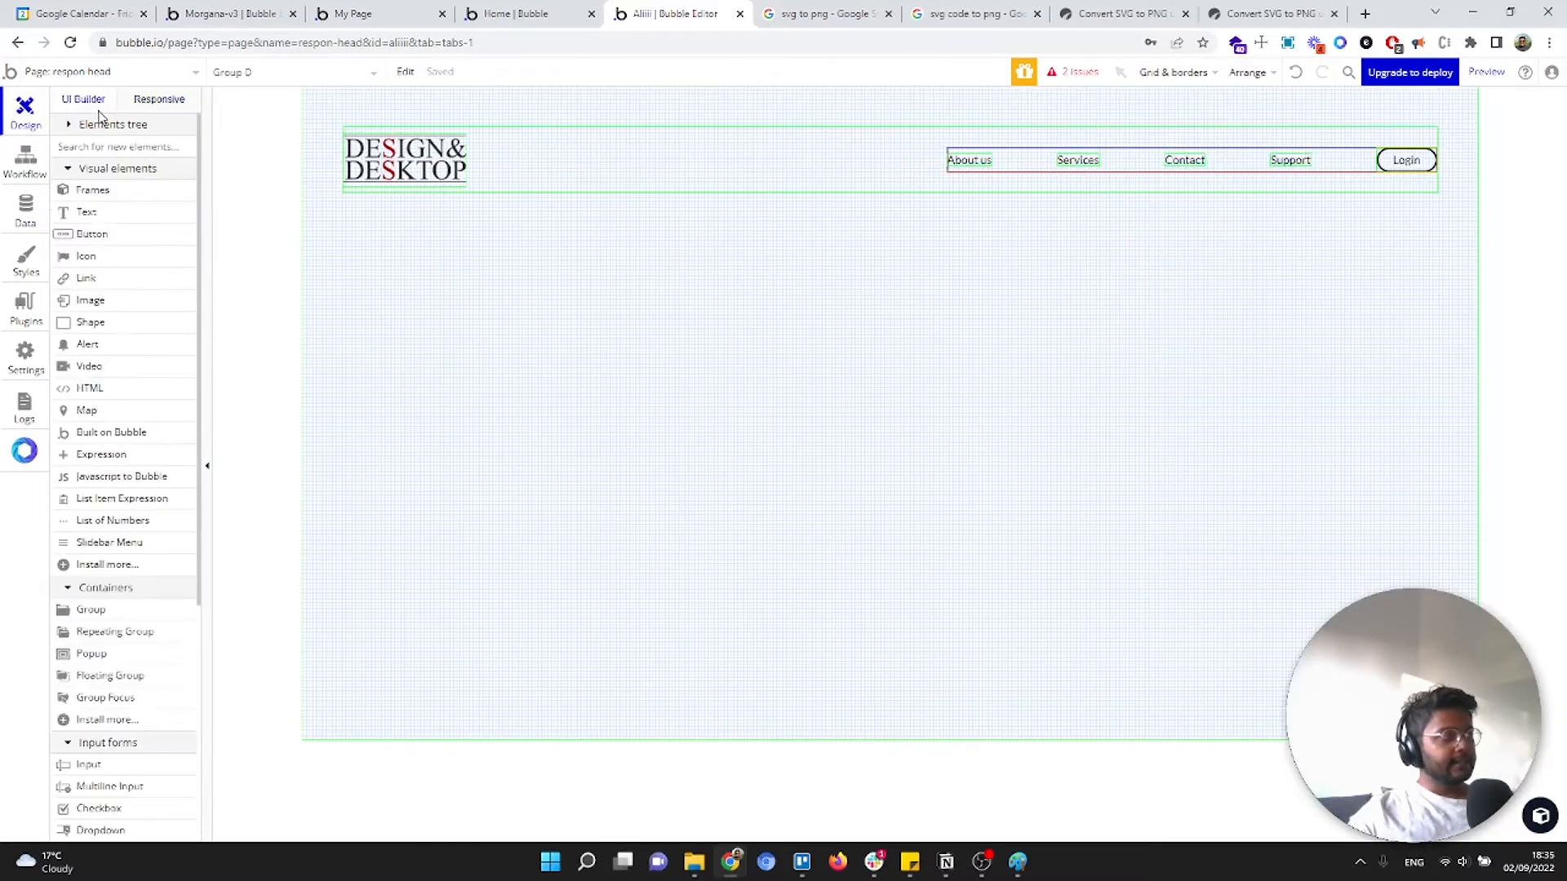
click(20, 308)
click(170, 260)
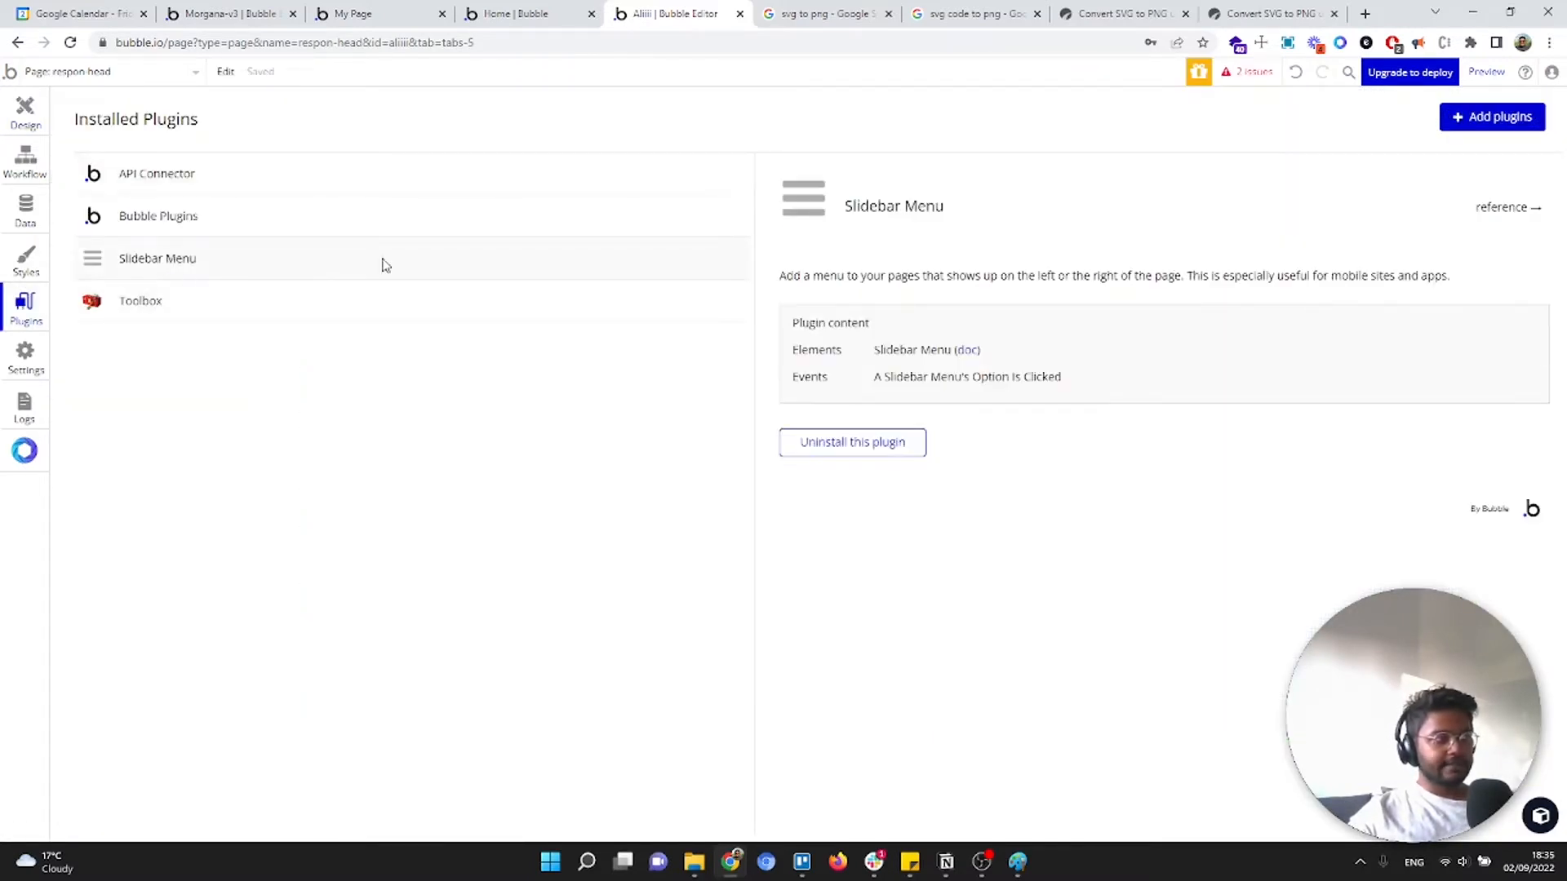
Add a Slidebar Menu element to the header row and make it the last element in the row
click(24, 113)
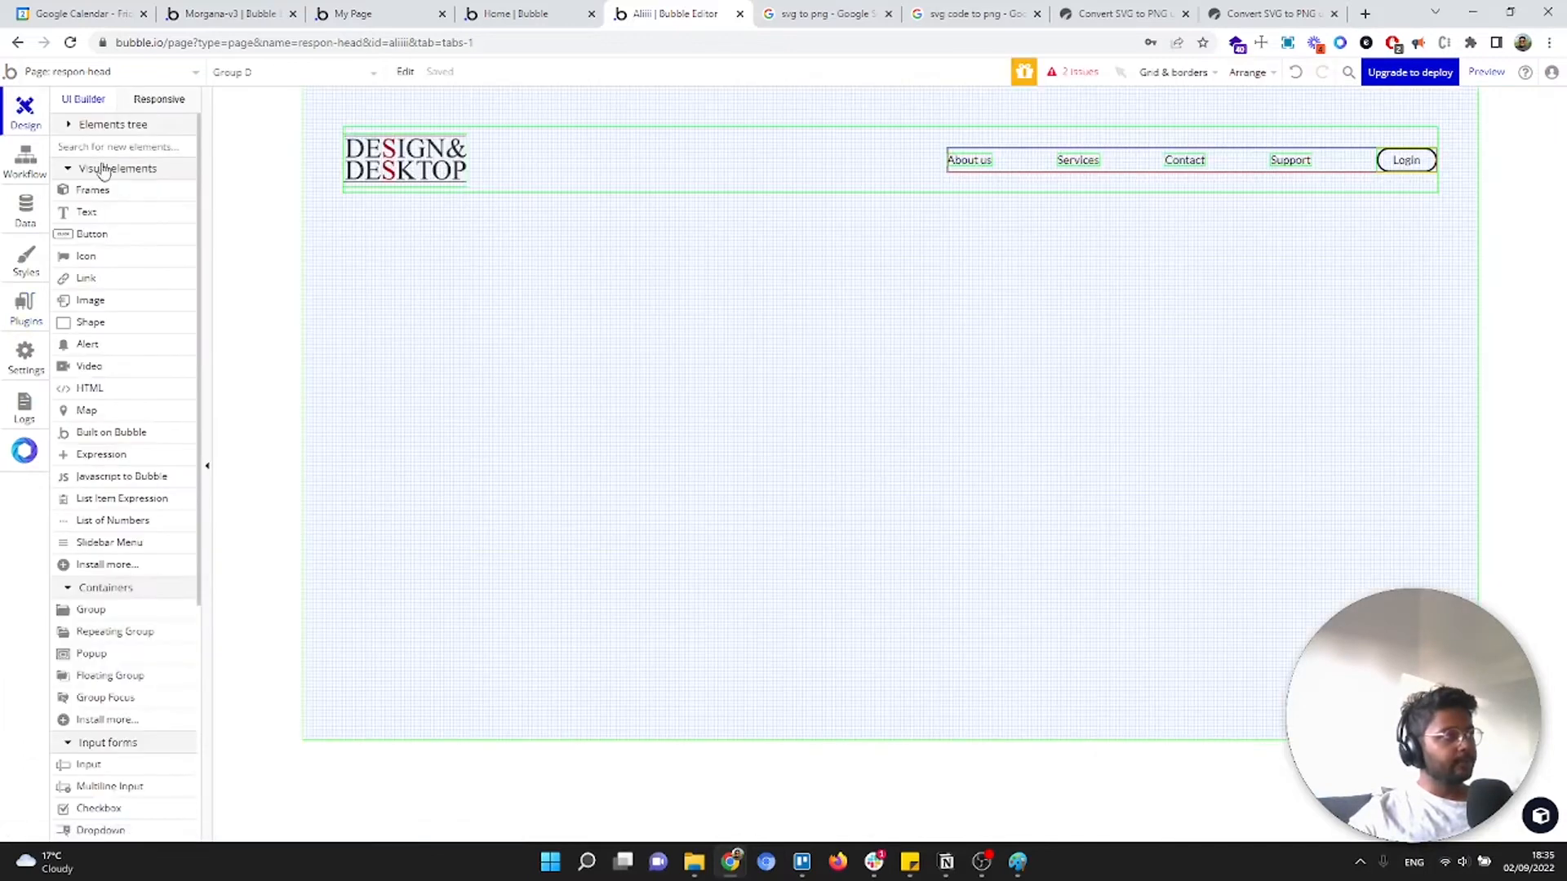
text(slide)
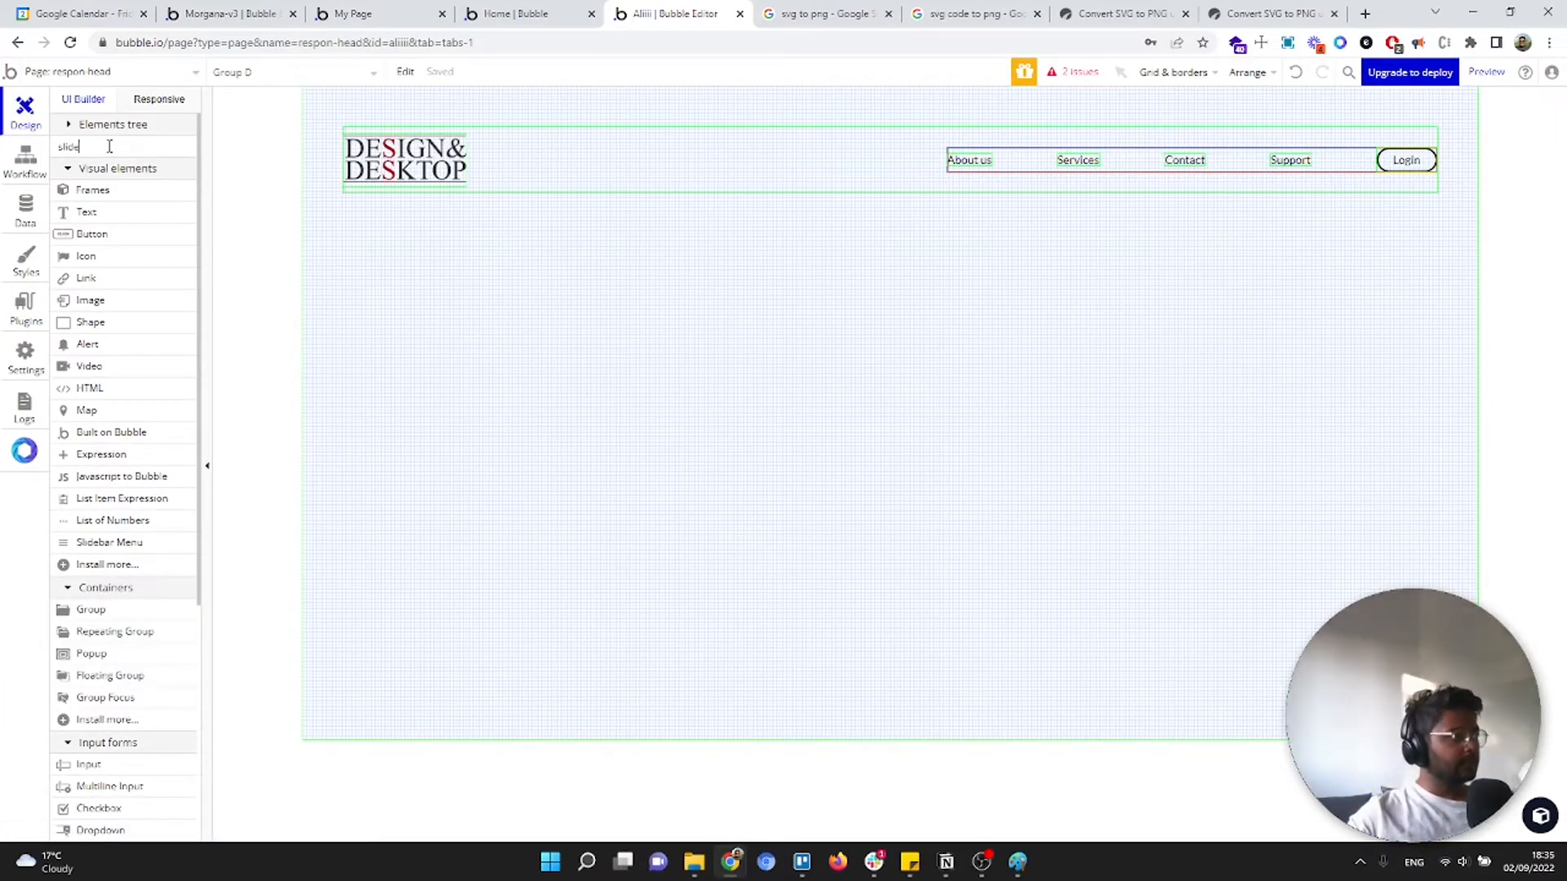
click(108, 211)
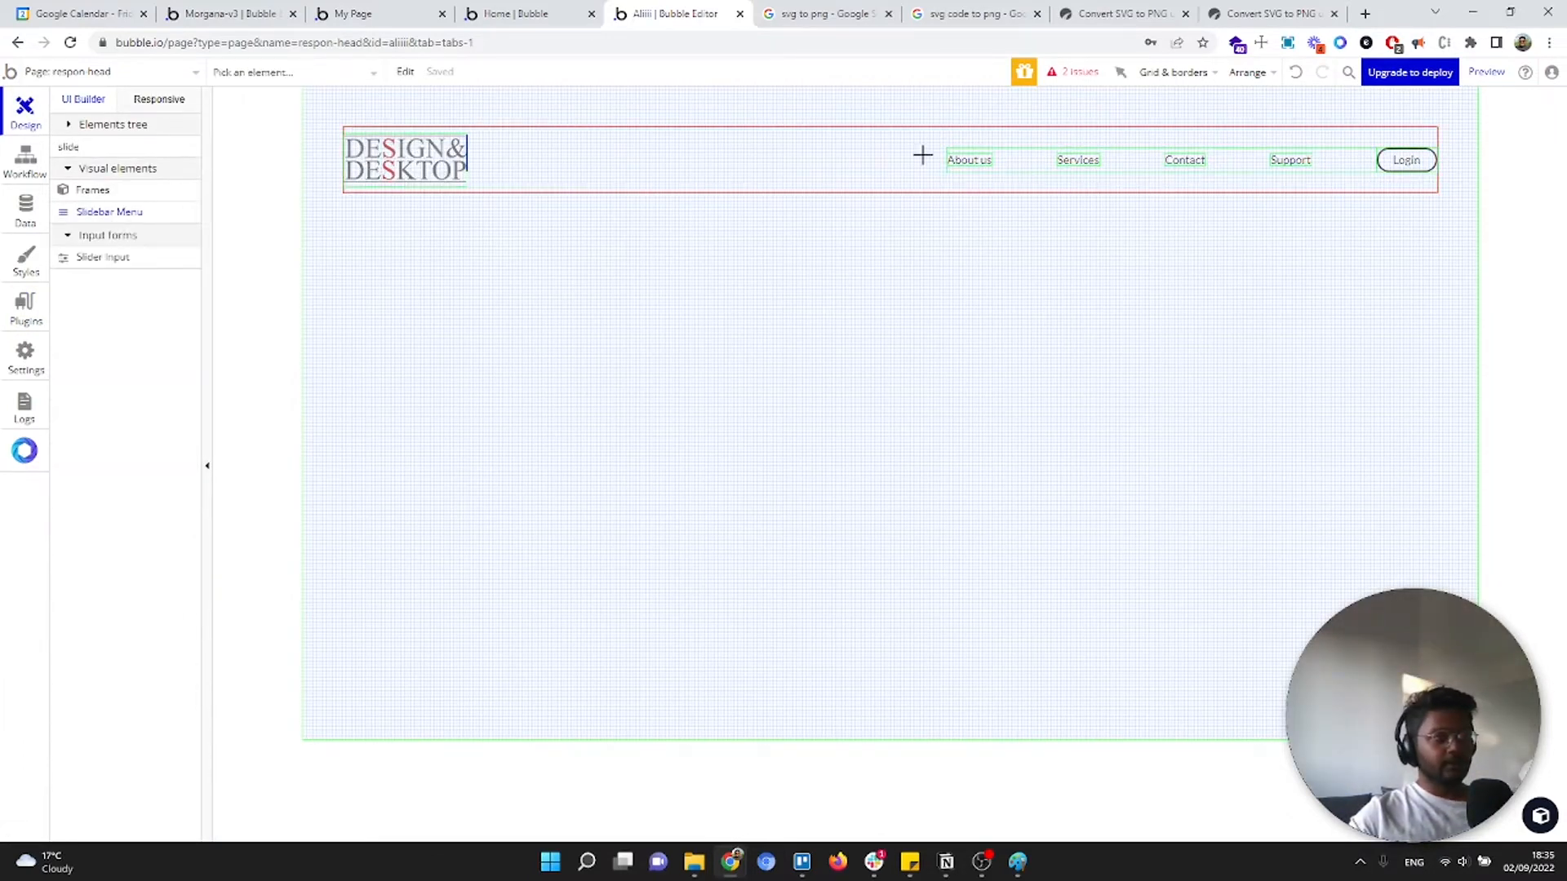
click(875, 160)
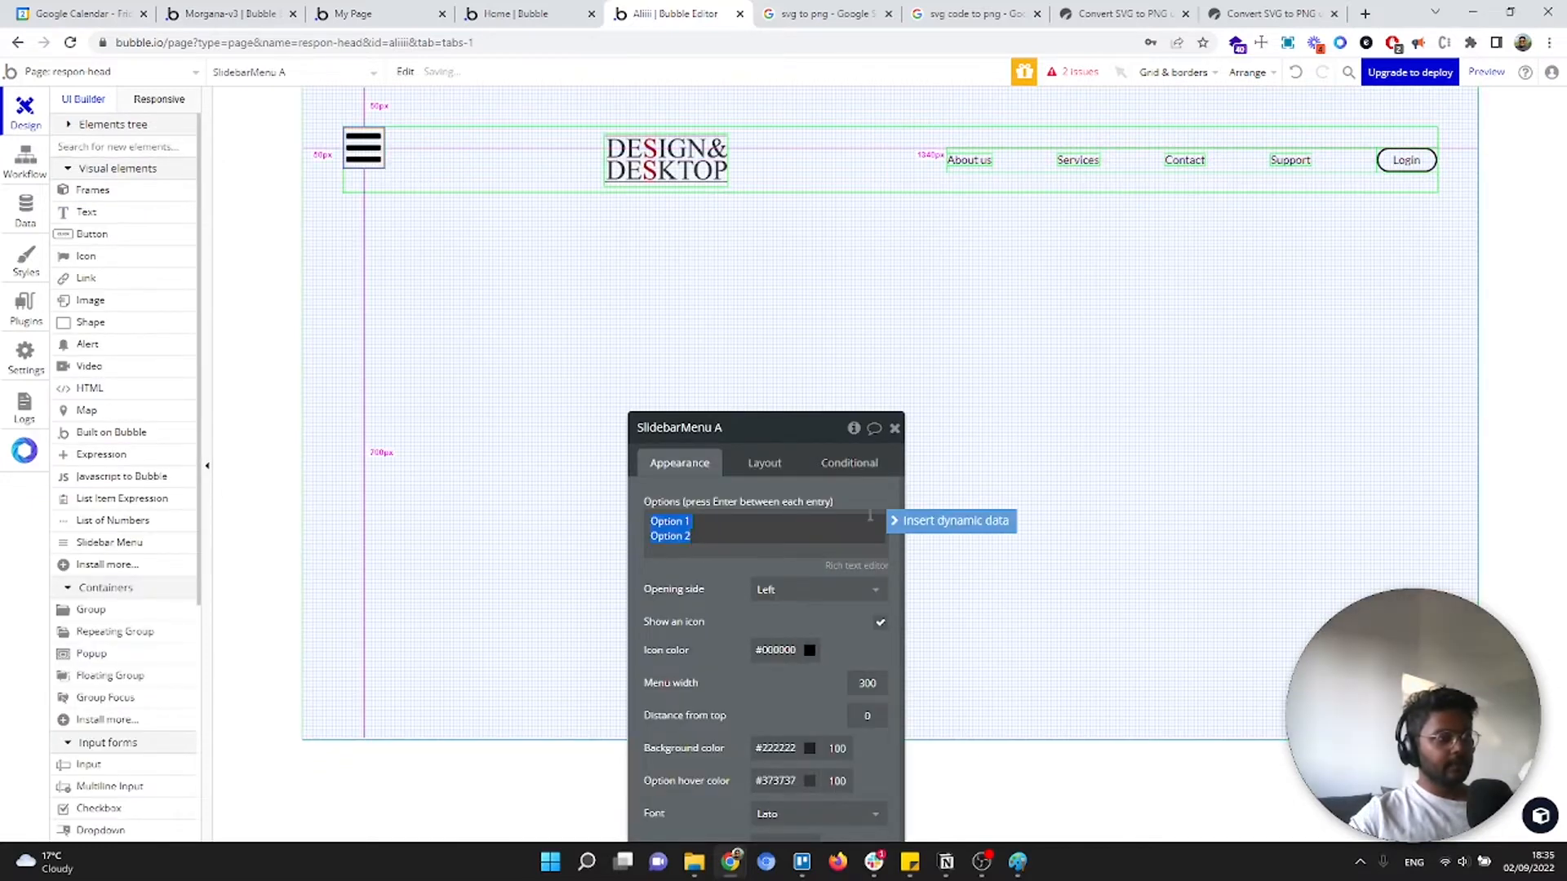
click(764, 463)
click(863, 630)
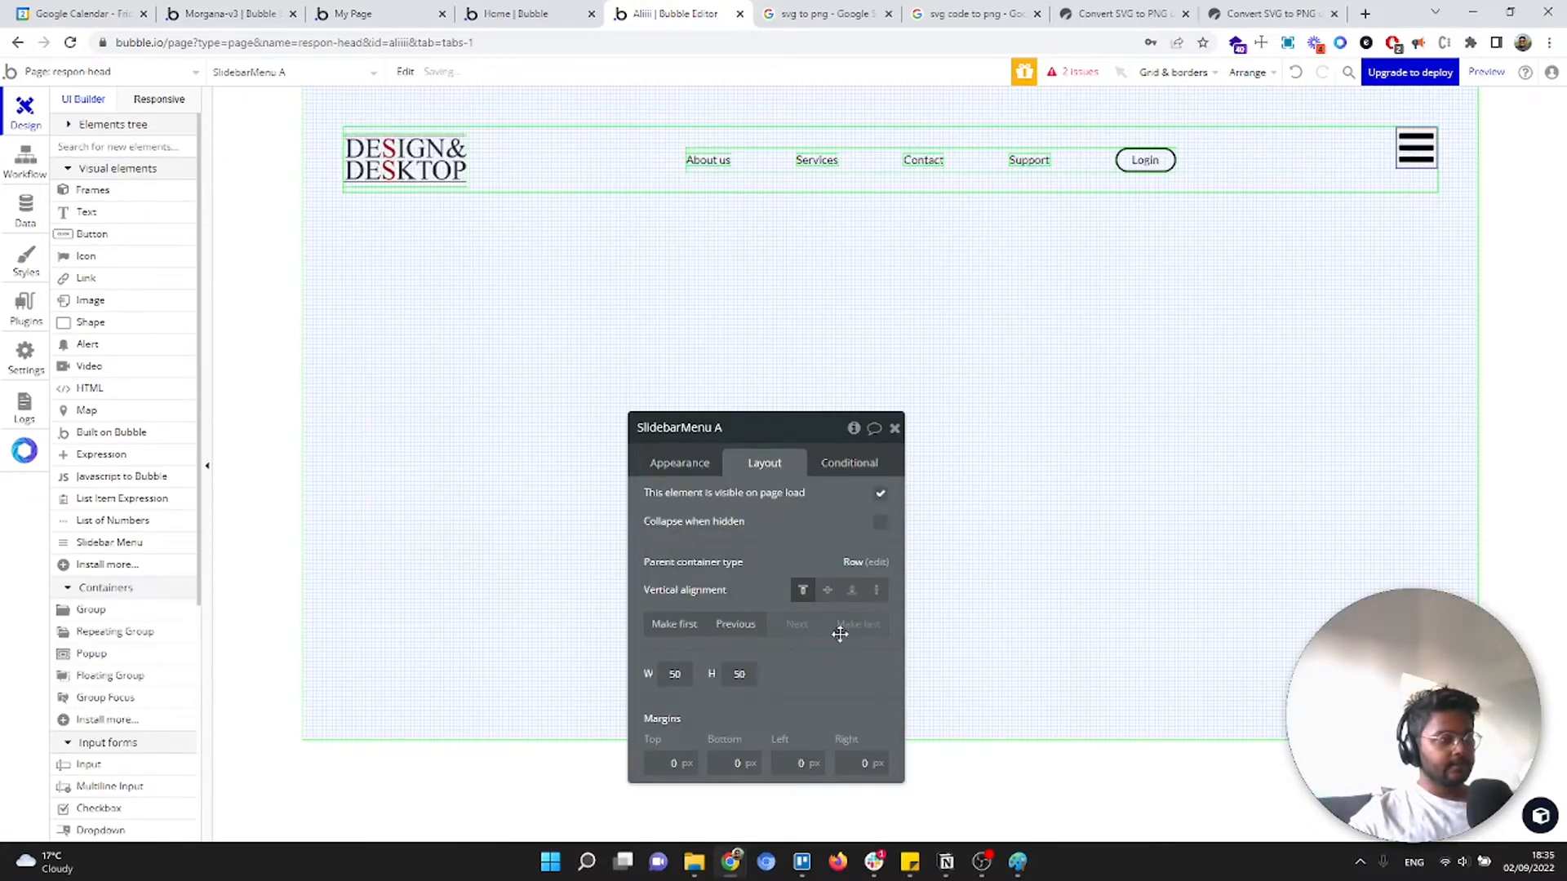
Centre the slidebar menu vertically in the header row and set its width and height to 30
click(825, 594)
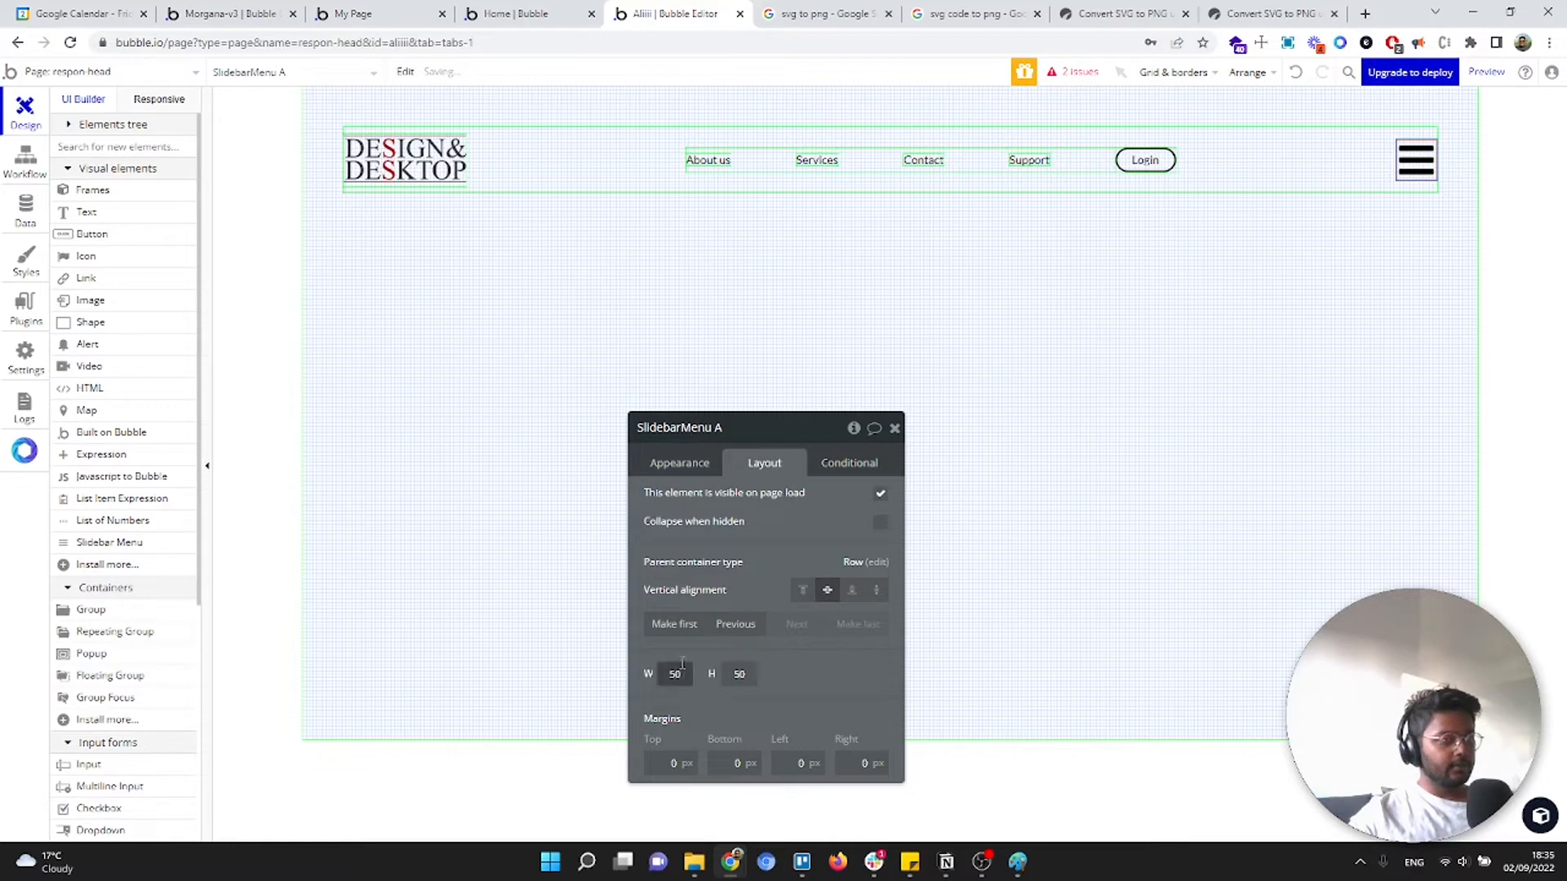
text(30)
key(Tab)
text(30)
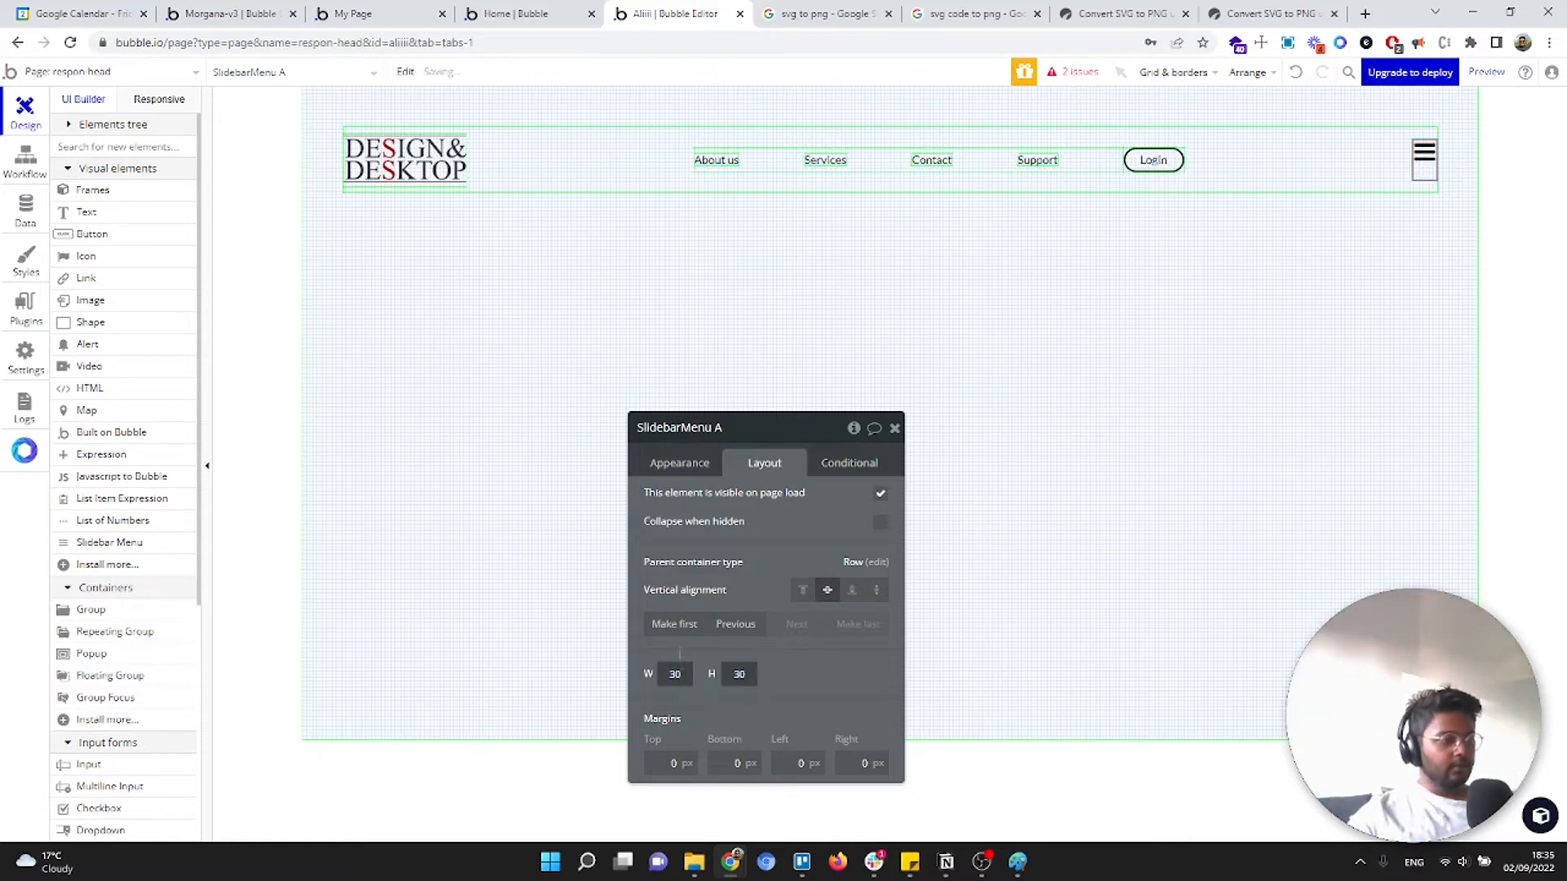
Set the slidebar menu's opening side to Right and its icon color to #BABABA
click(693, 463)
click(820, 591)
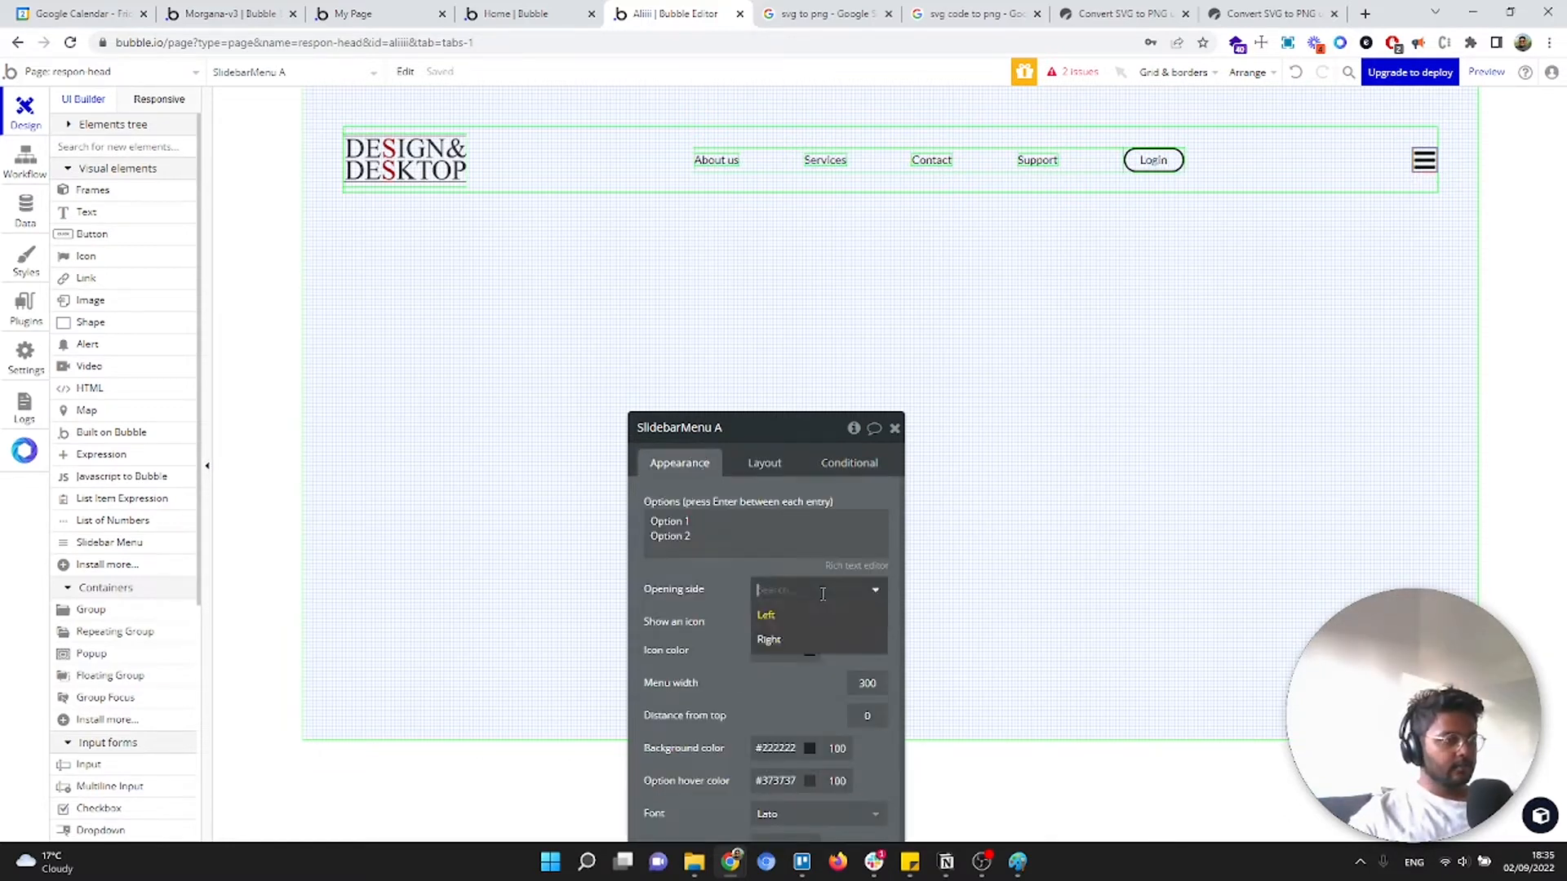
click(810, 638)
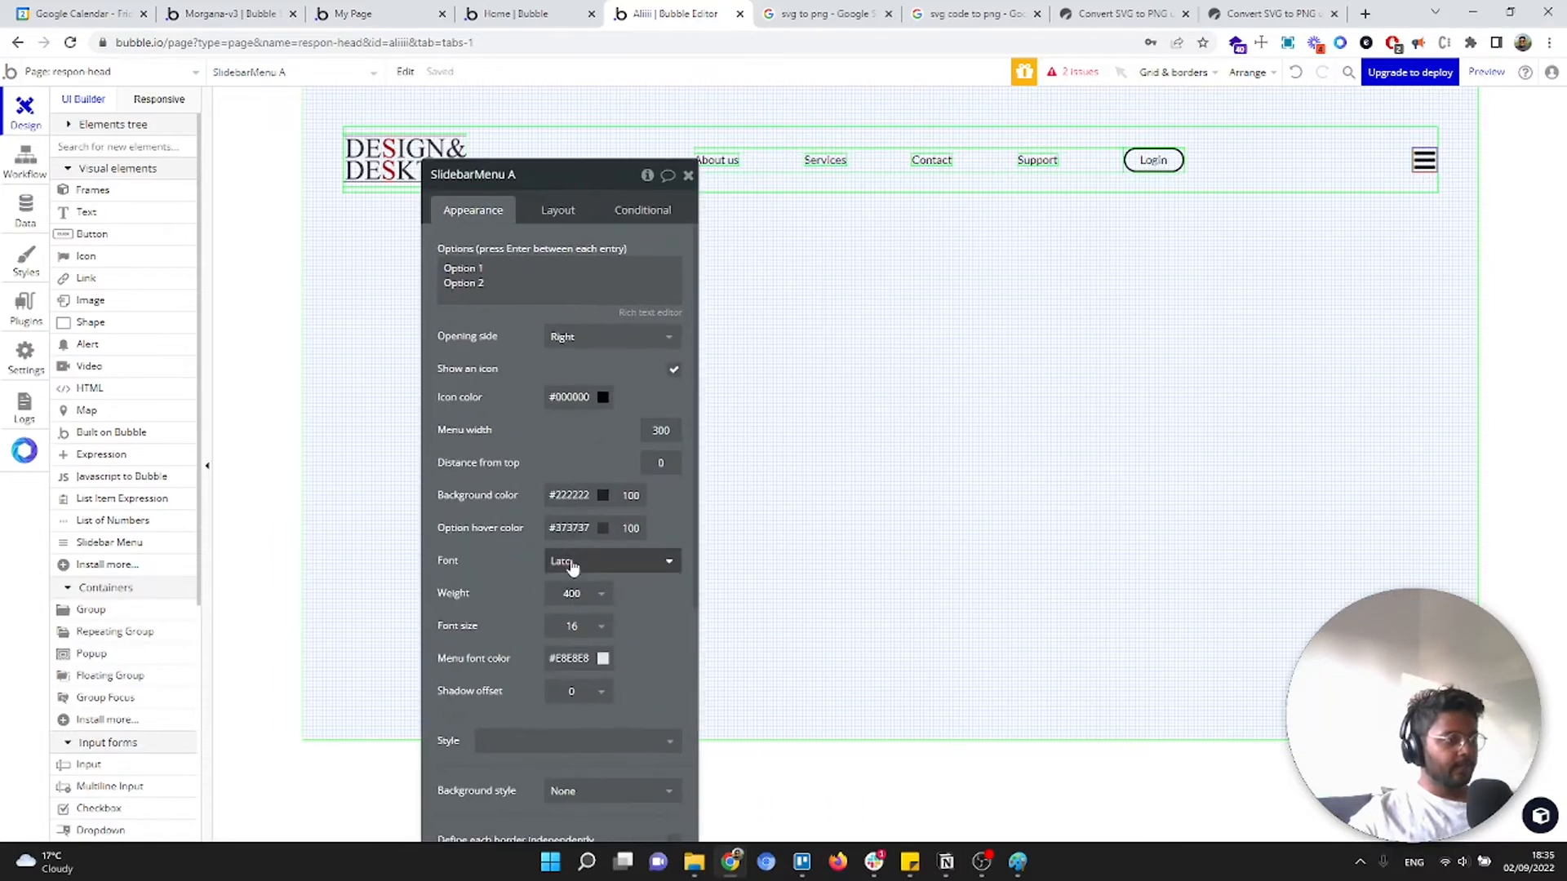
click(572, 563)
click(522, 435)
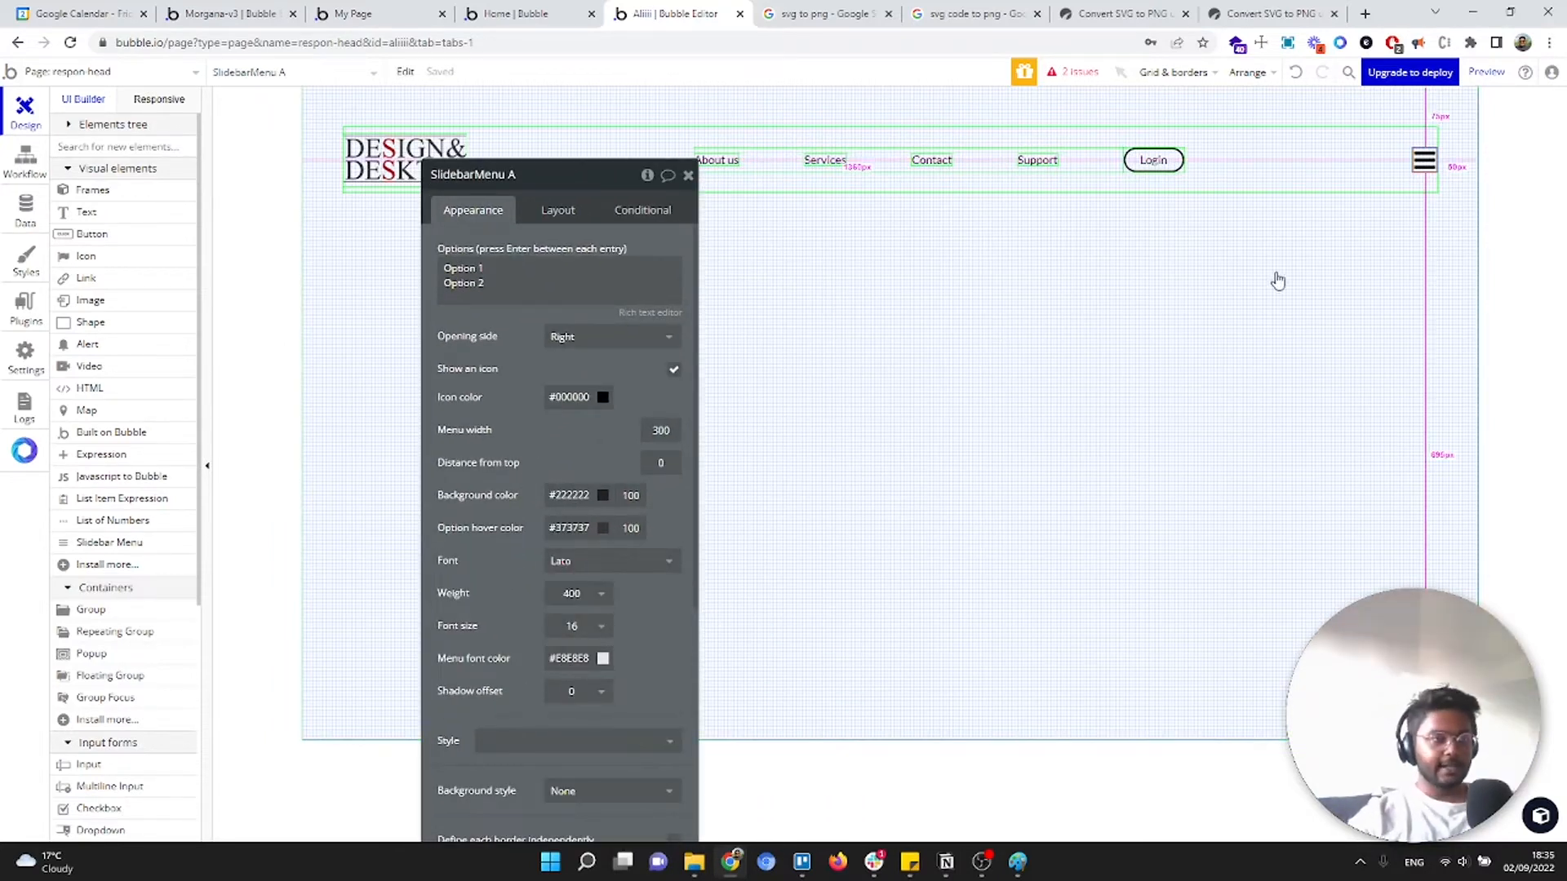
click(571, 397)
mouse_move(558, 432)
mouse_down()
mouse_move(507, 433)
mouse_move(509, 418)
mouse_move(504, 443)
mouse_up()
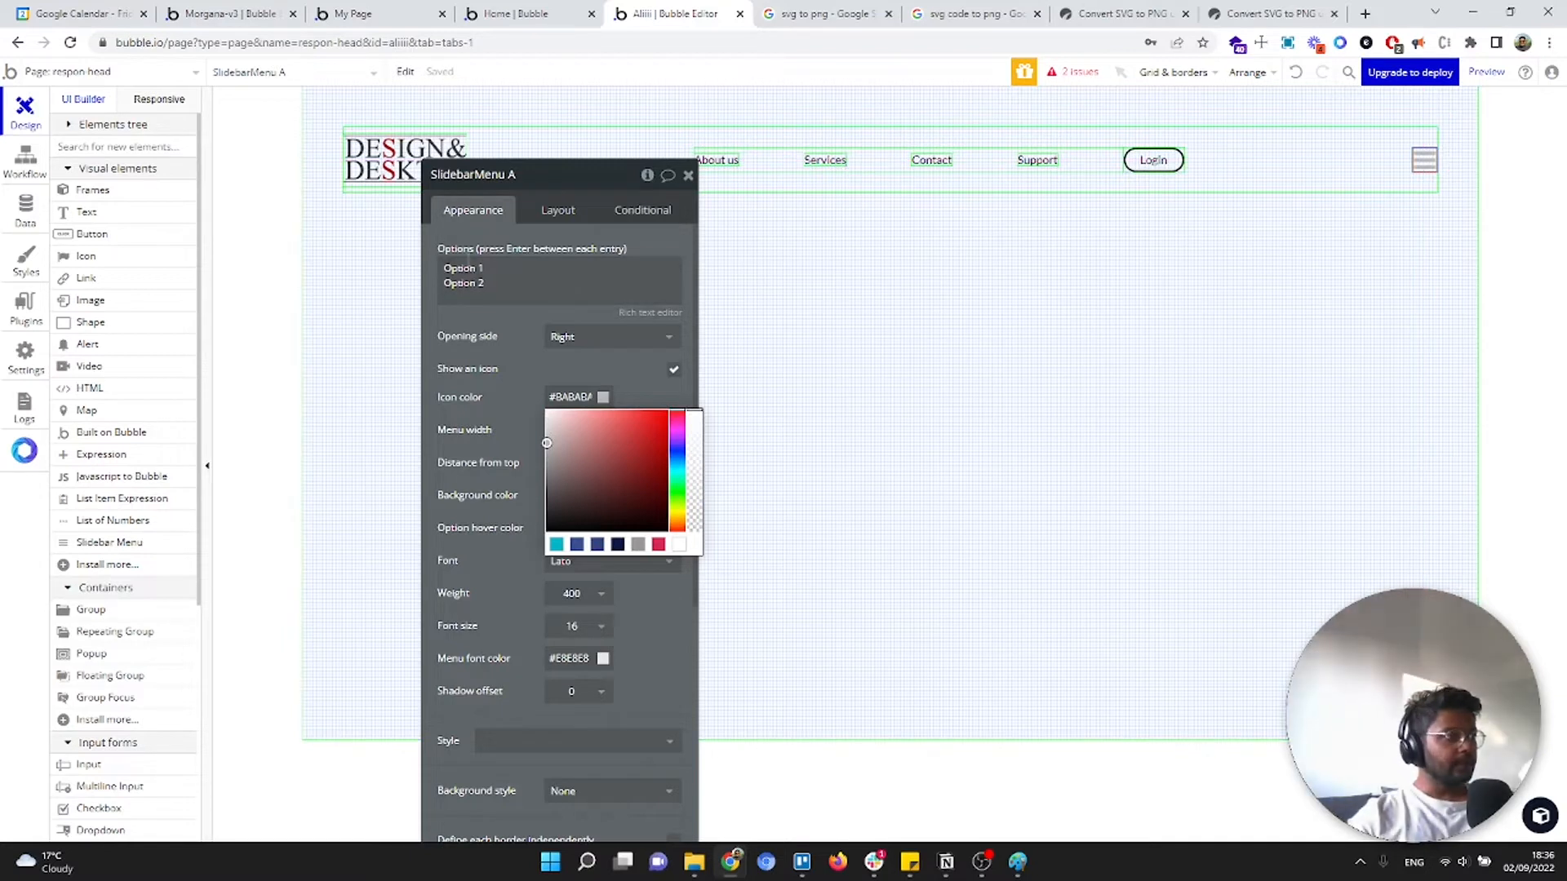
Replace the slidebar menu's options with About us, Services, Contact and Login, one per line
click(480, 267)
key(ctrl+a)
text(About u)
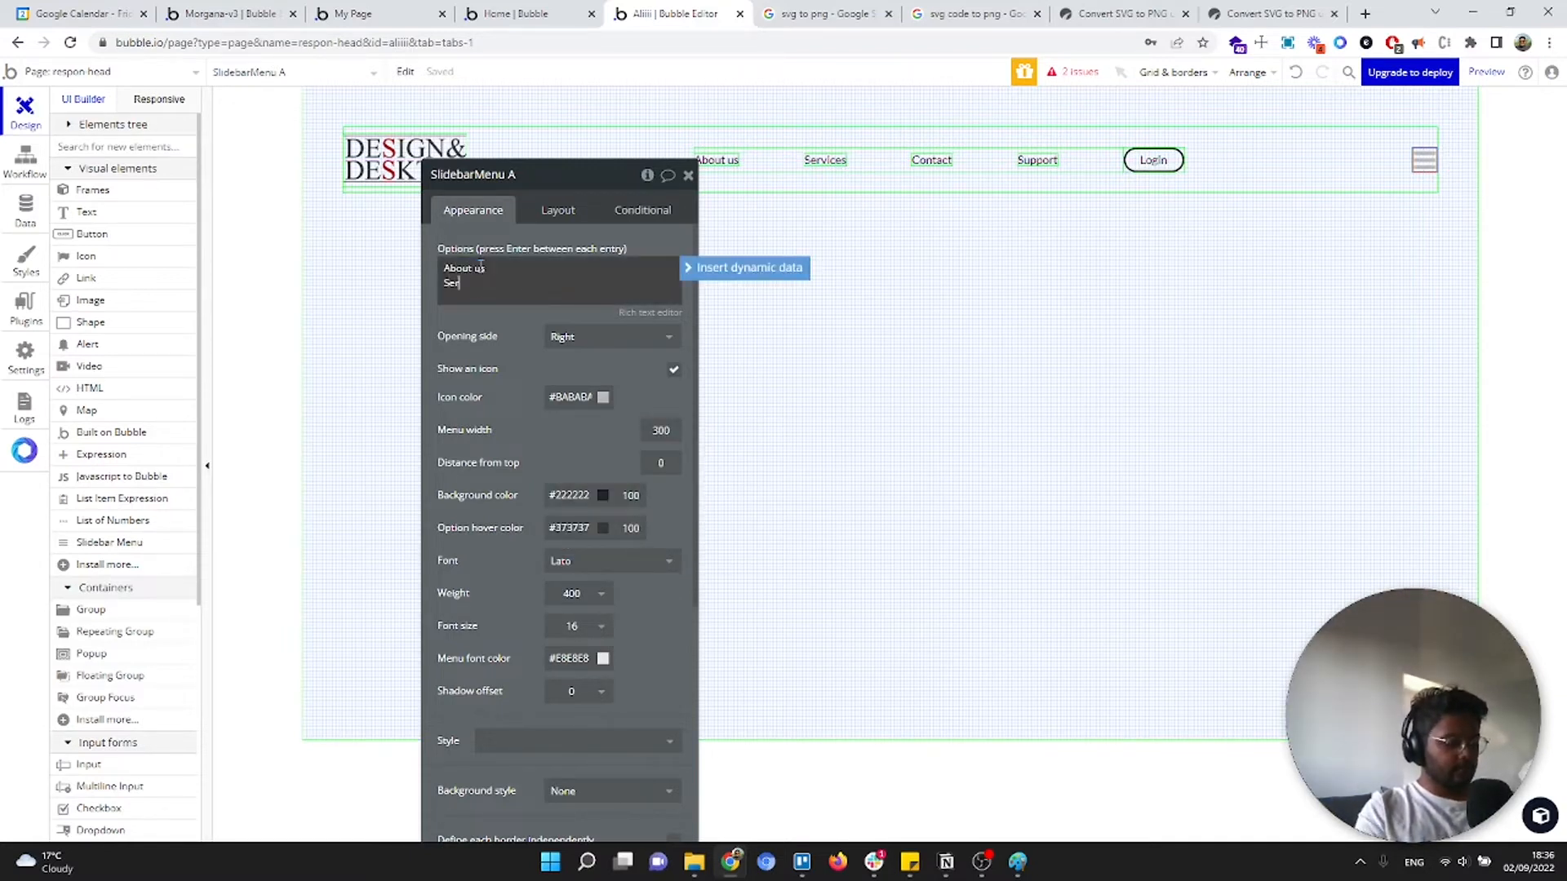
key(Return)
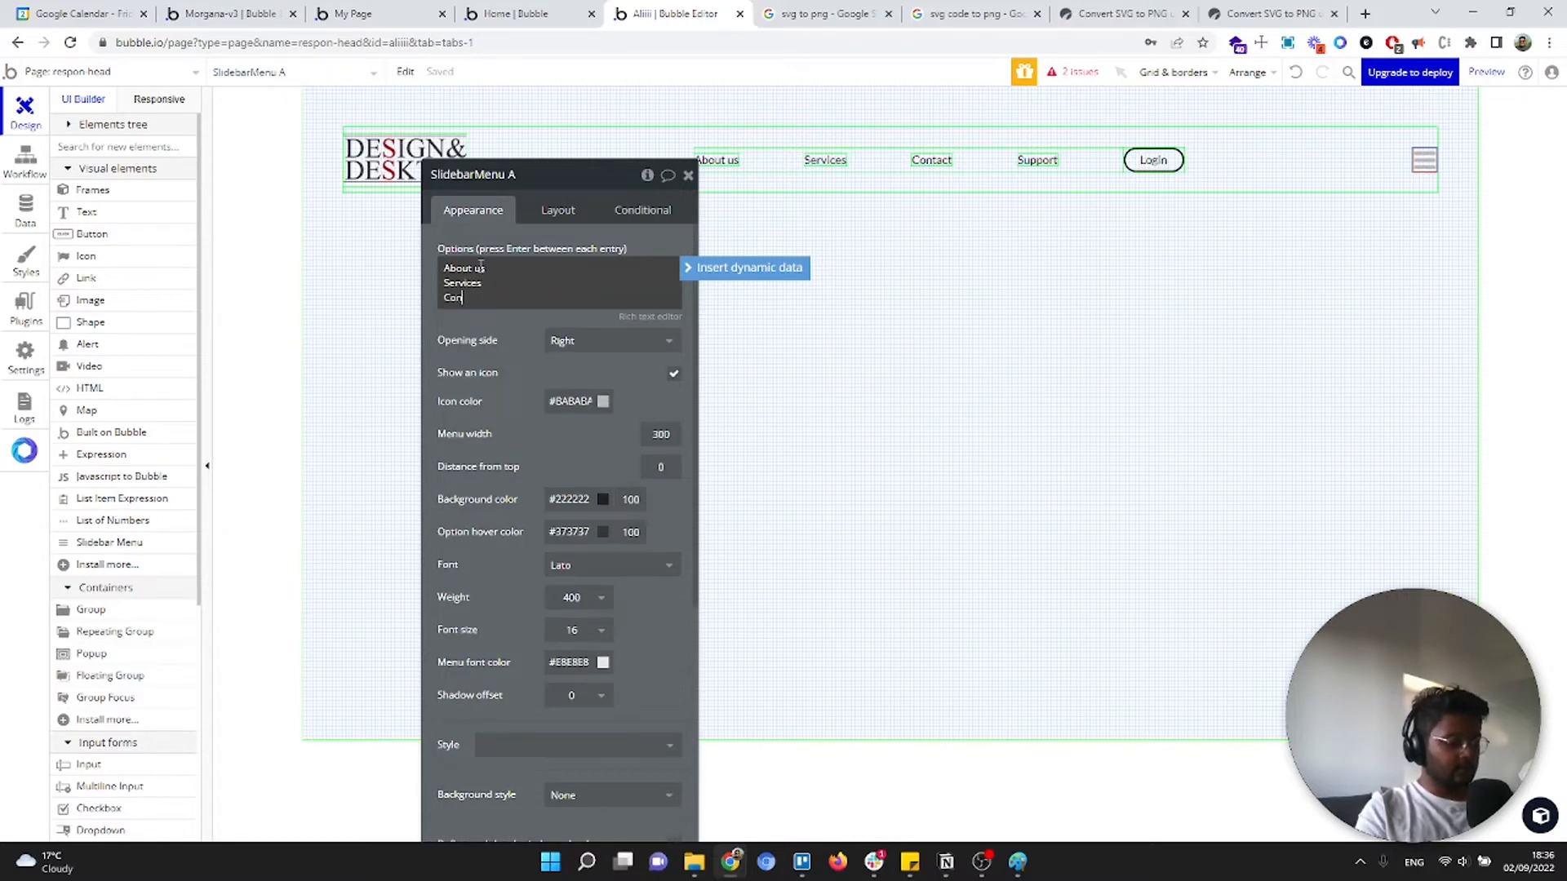
text(Contact)
key(Return)
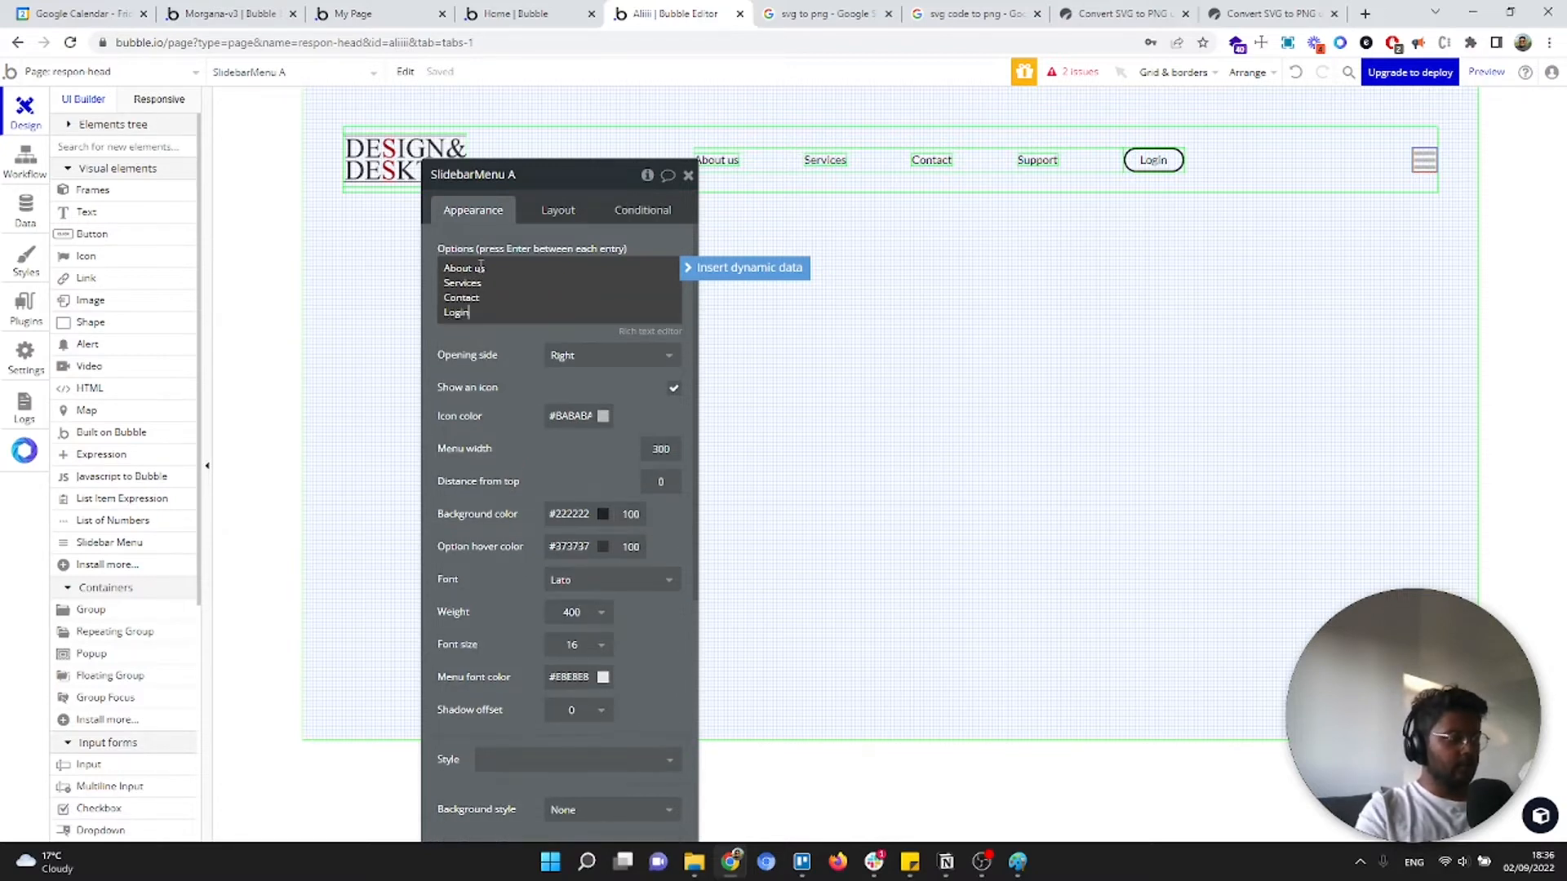
click(538, 421)
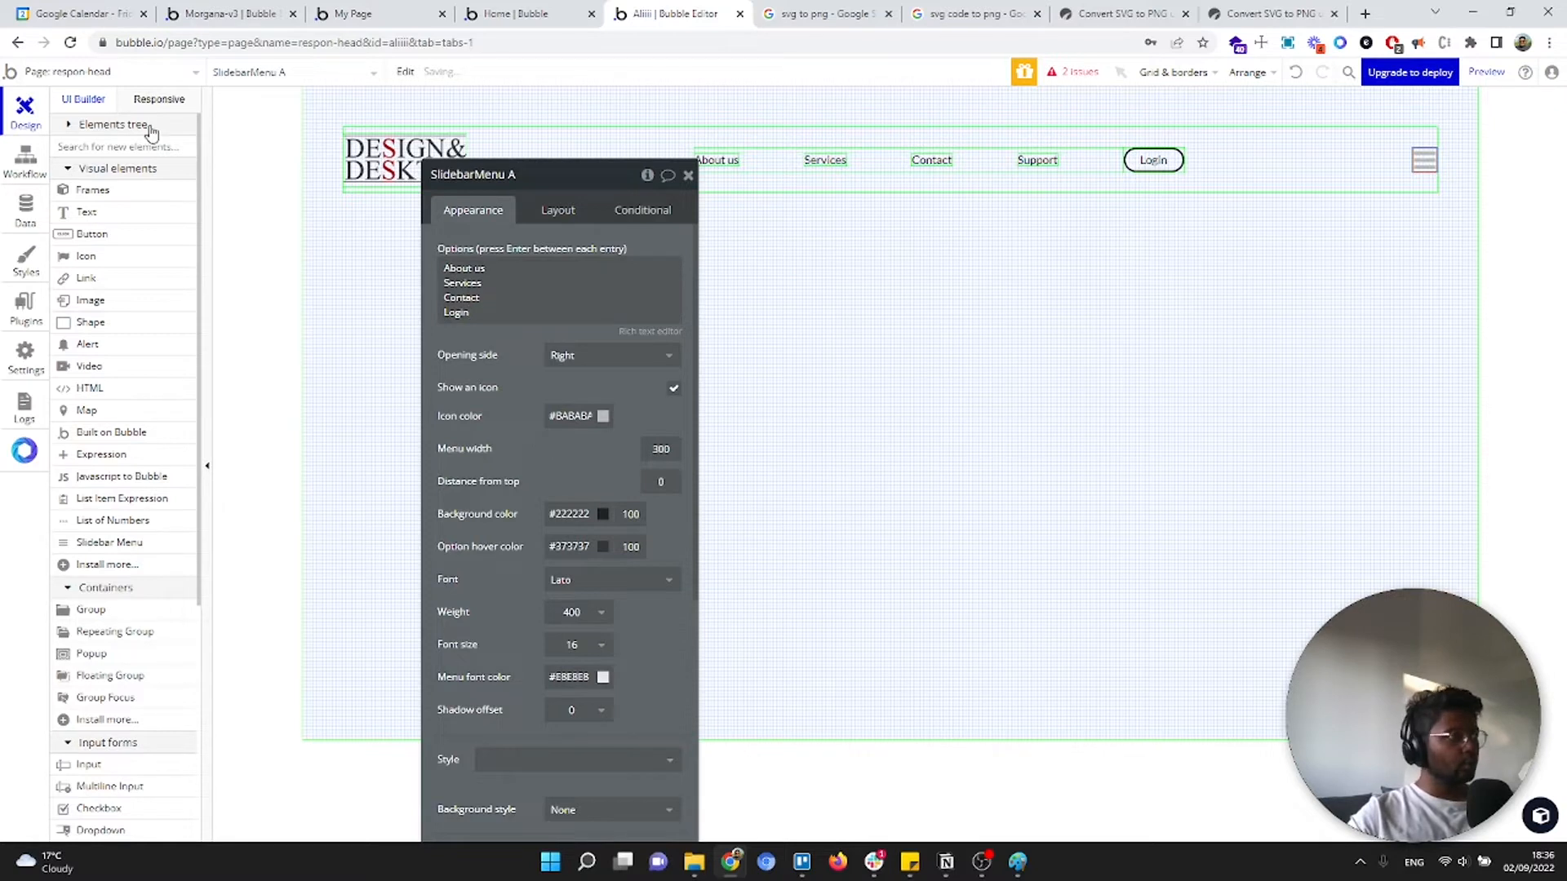
Make the slidebar menu not visible on page load and let it collapse when hidden
click(640, 210)
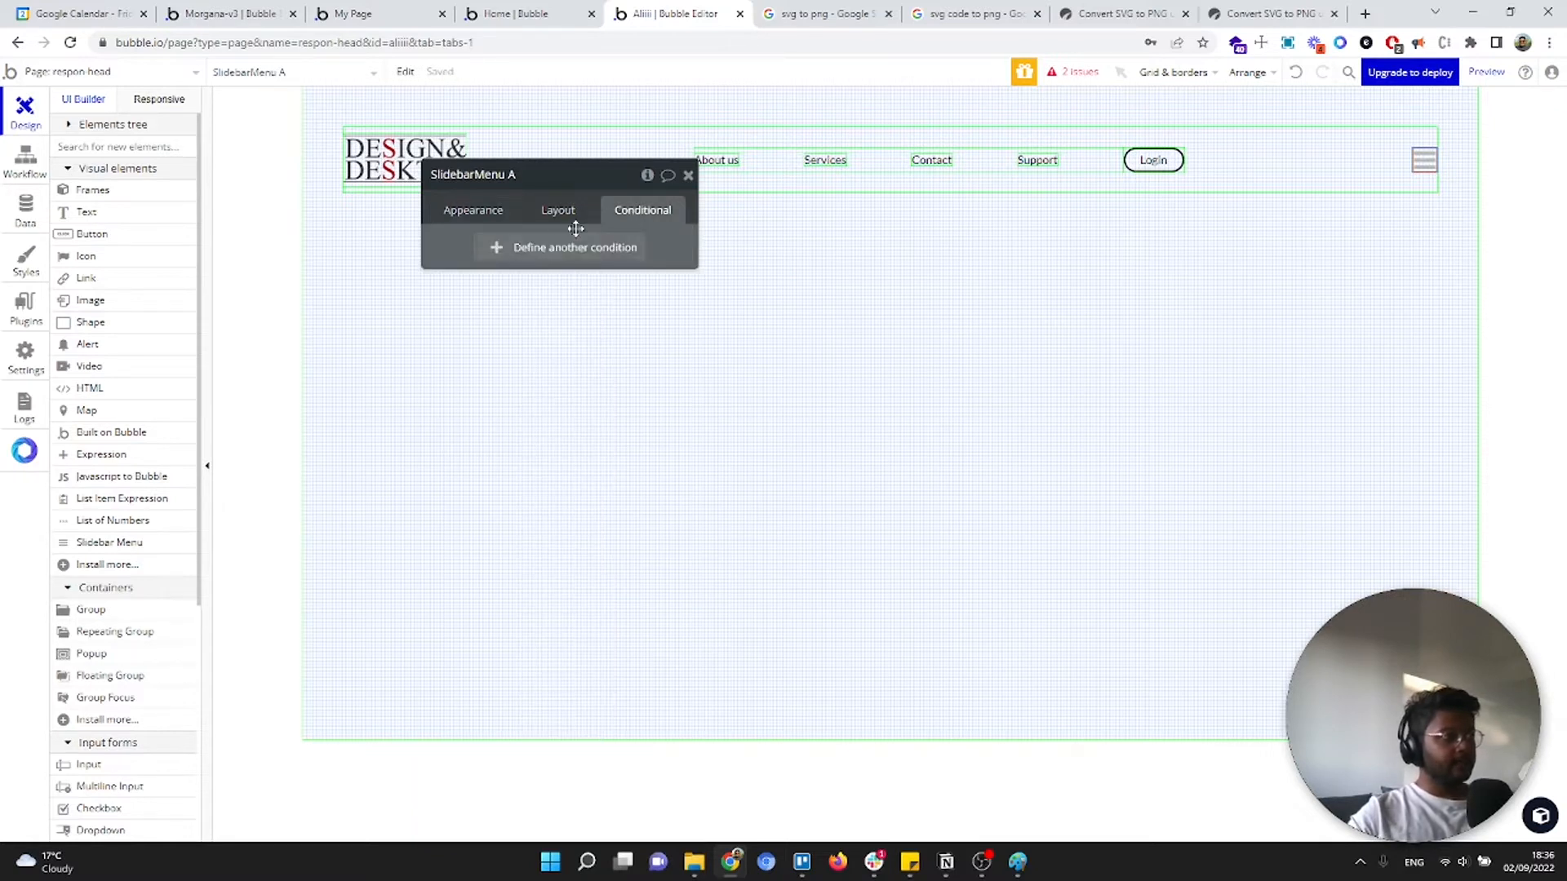
click(545, 213)
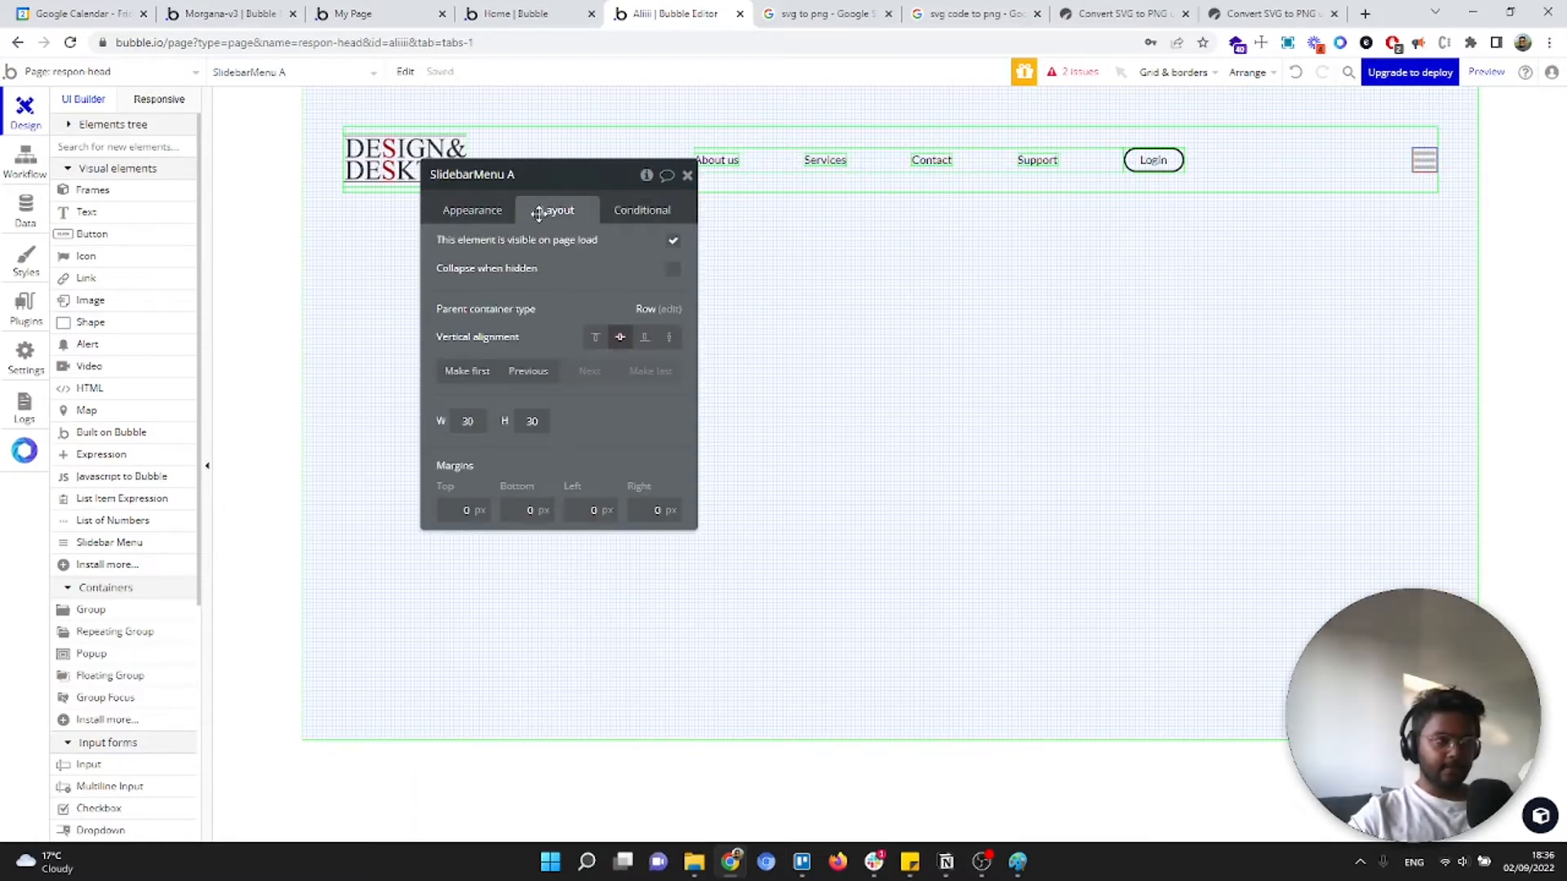
click(674, 242)
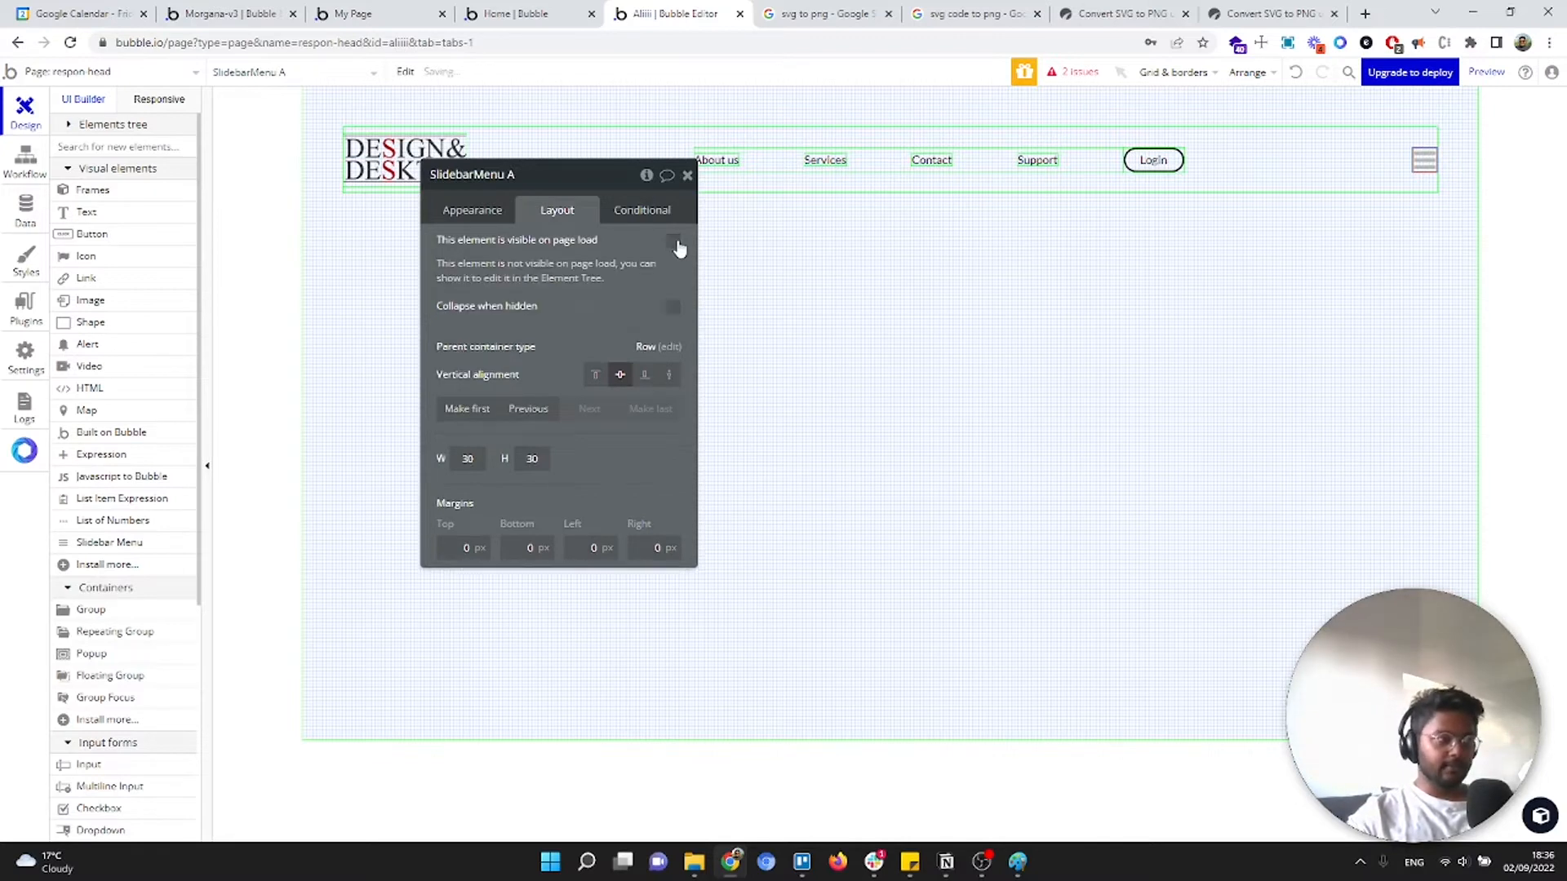
click(674, 315)
Copy Group D's page-width condition for reuse on the slidebar menu
click(647, 212)
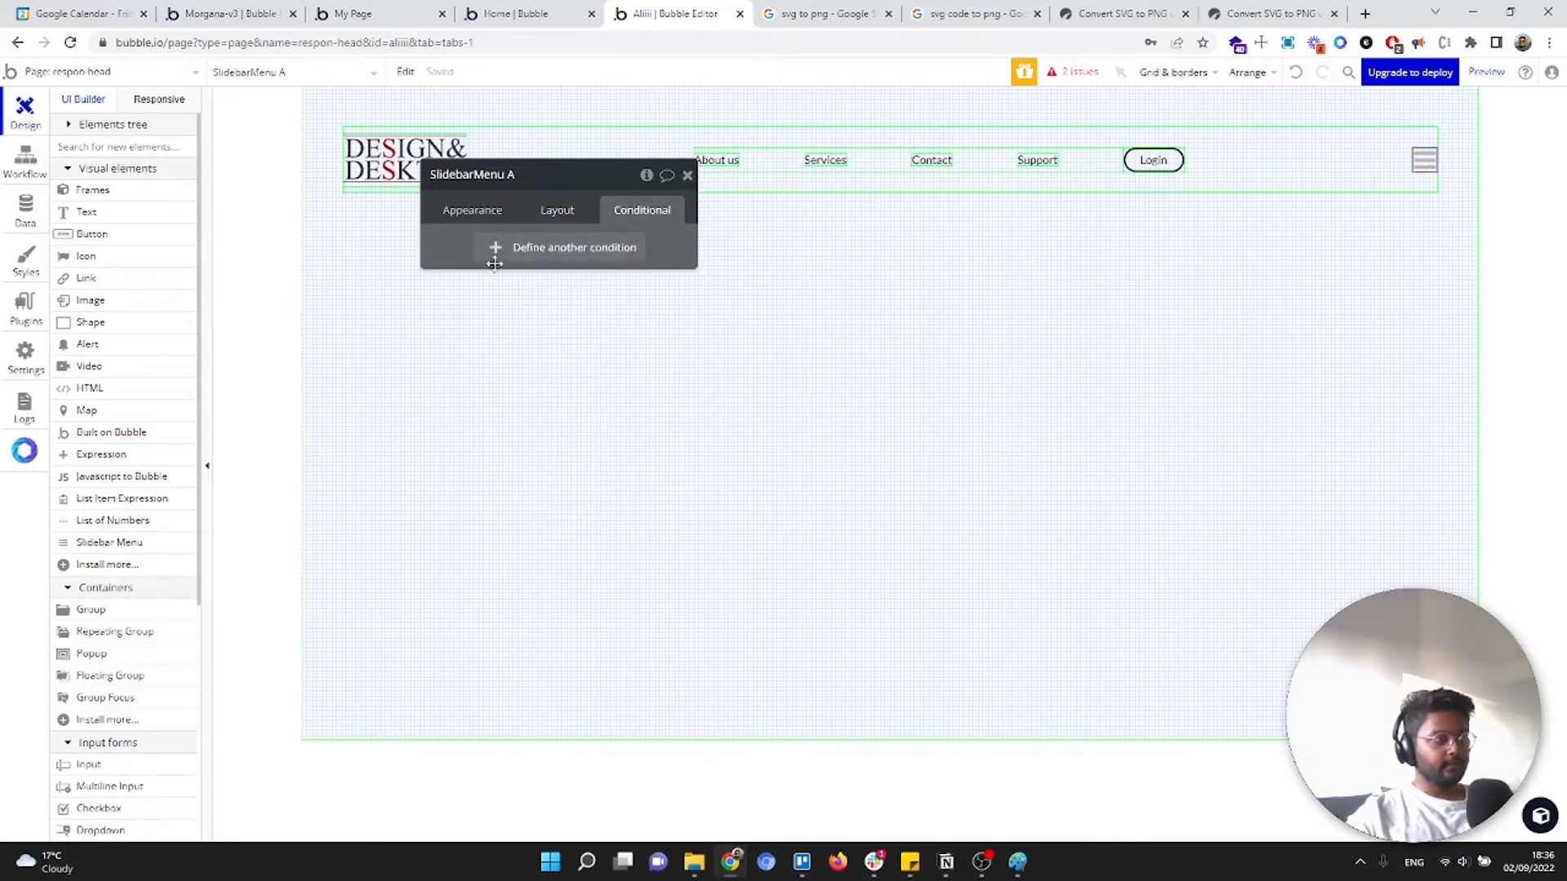
click(1090, 162)
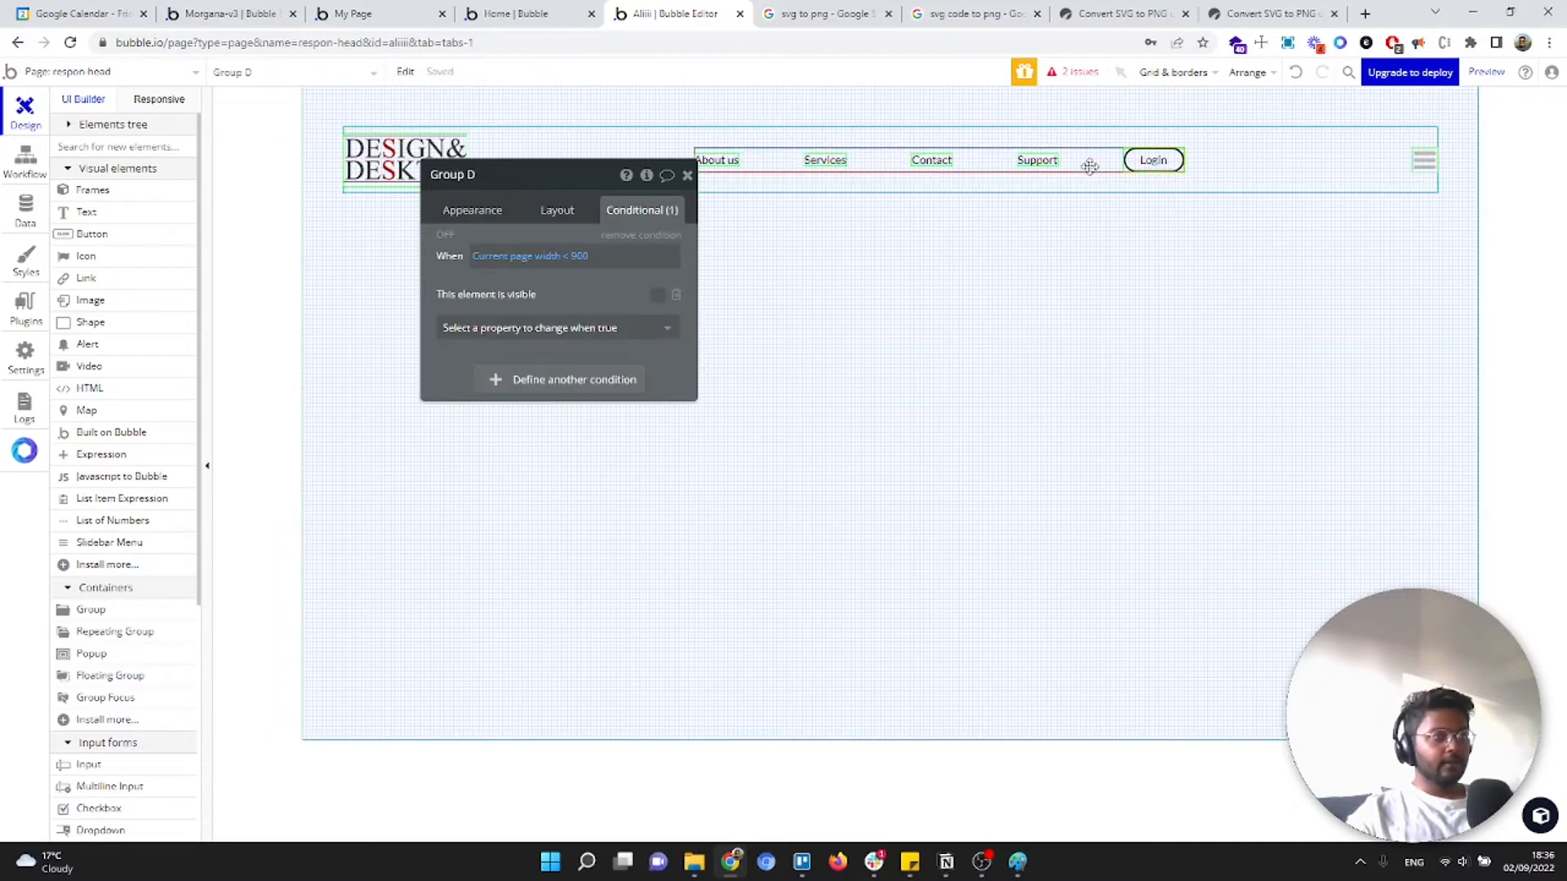
right_click(617, 282)
click(722, 244)
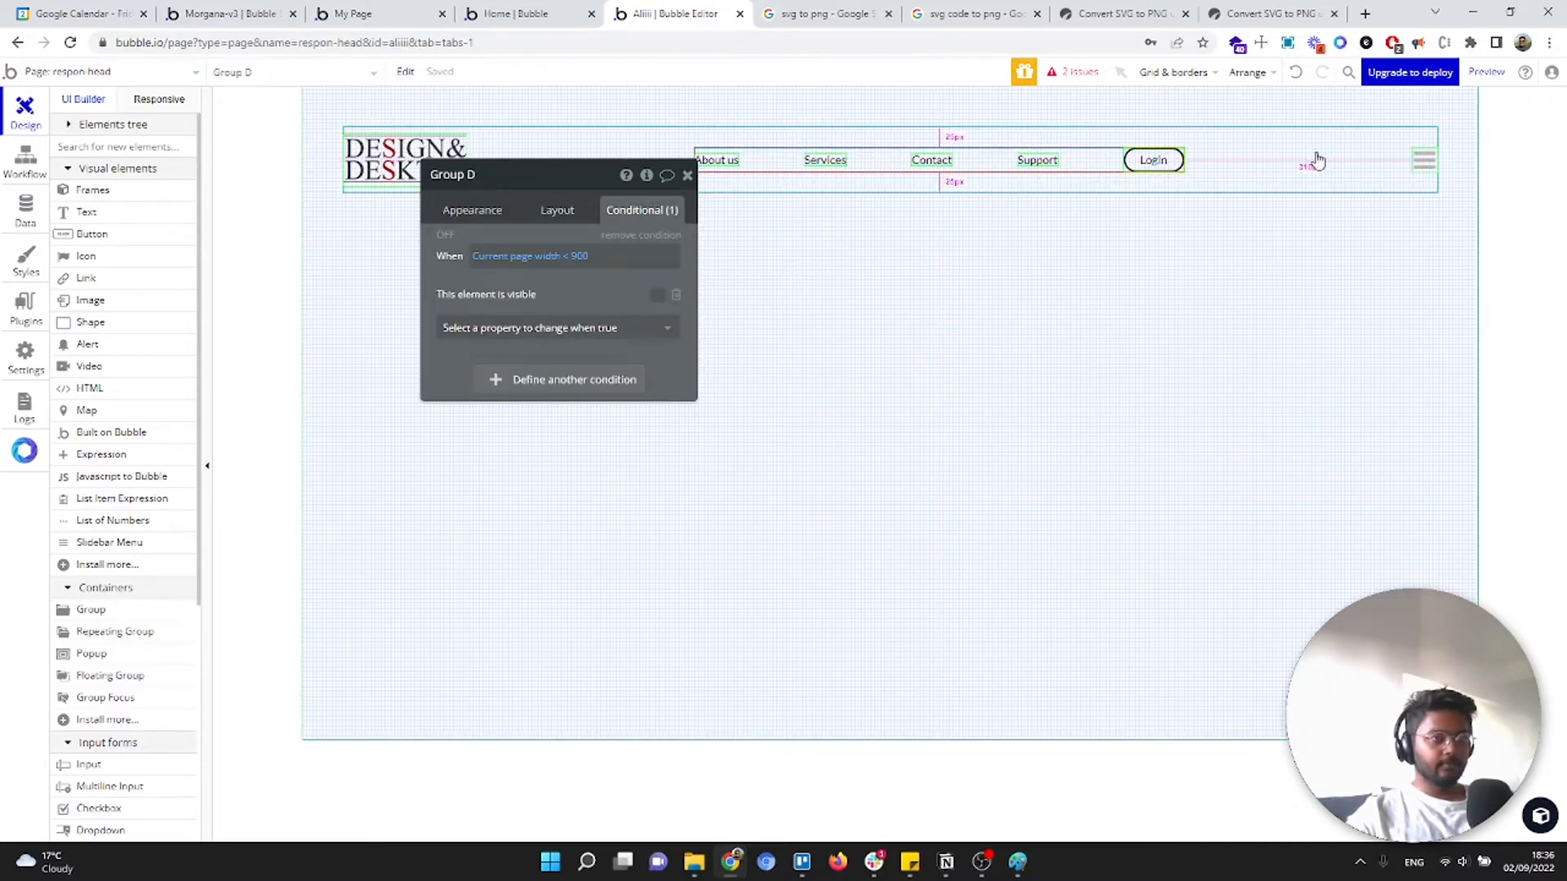
Paste the copied page-width condition onto the slidebar menu and make the element visible when it is true
click(1424, 160)
right_click(737, 194)
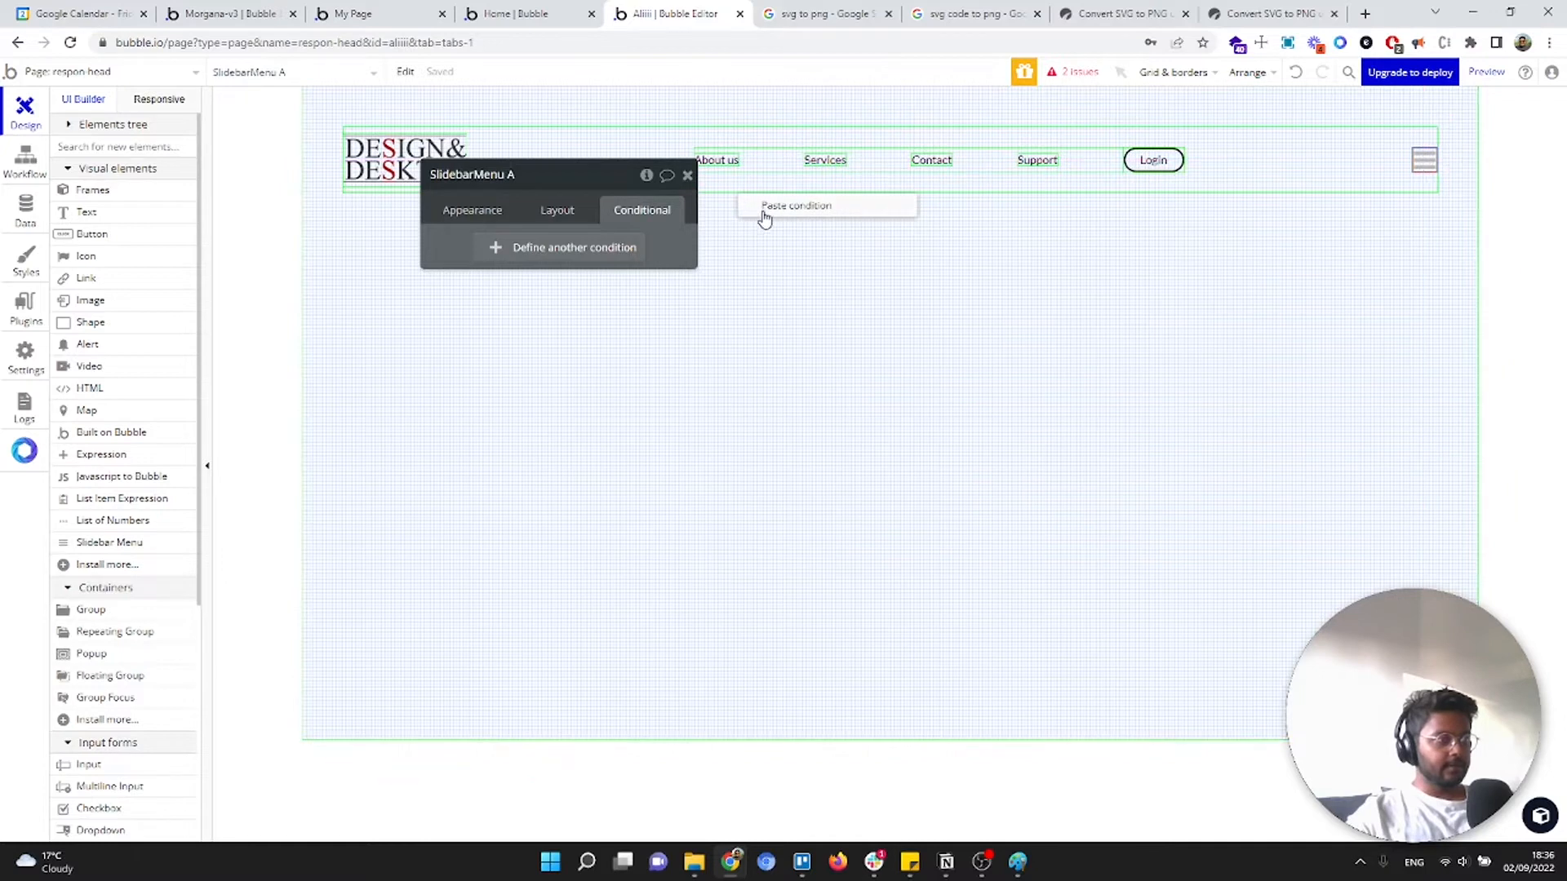
click(754, 204)
click(657, 295)
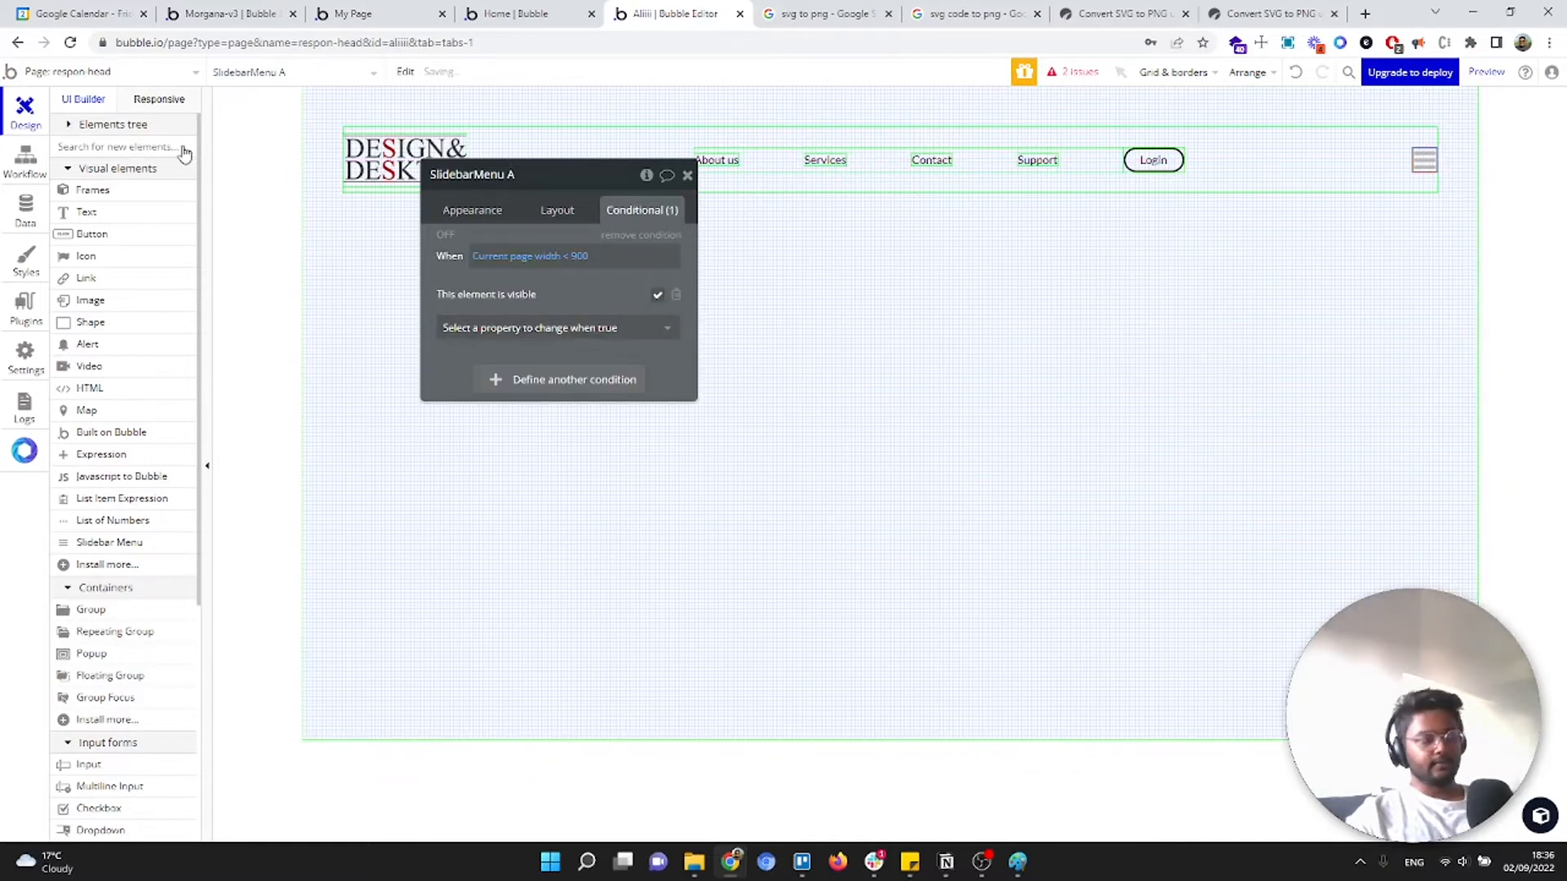
Preview the header at different page widths in the responsive view
click(173, 103)
drag(1059, 128, 1270, 205)
click(688, 175)
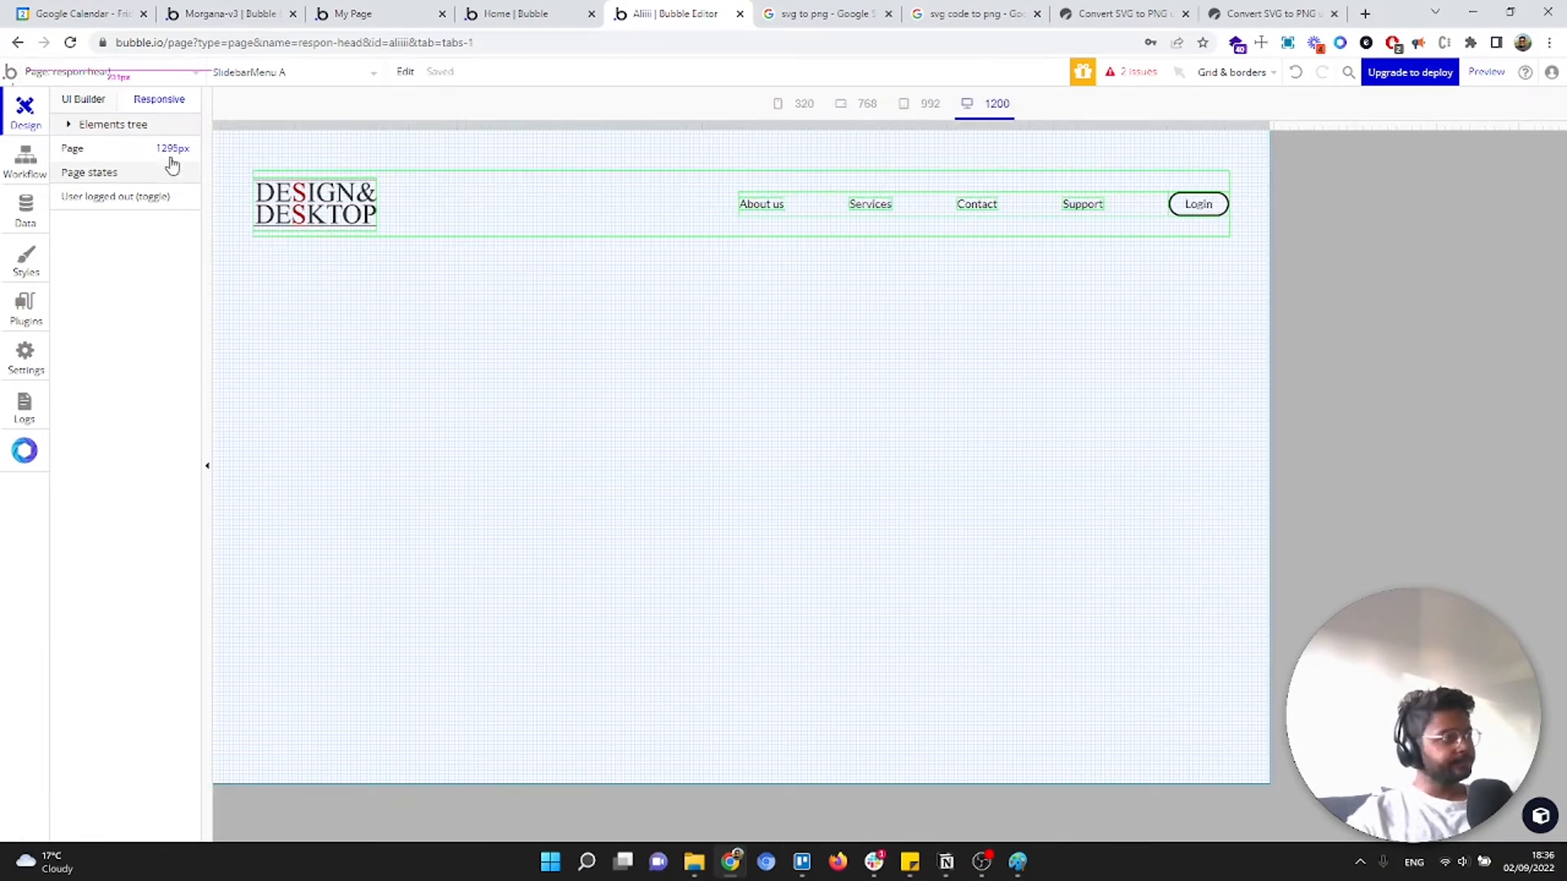
click(94, 100)
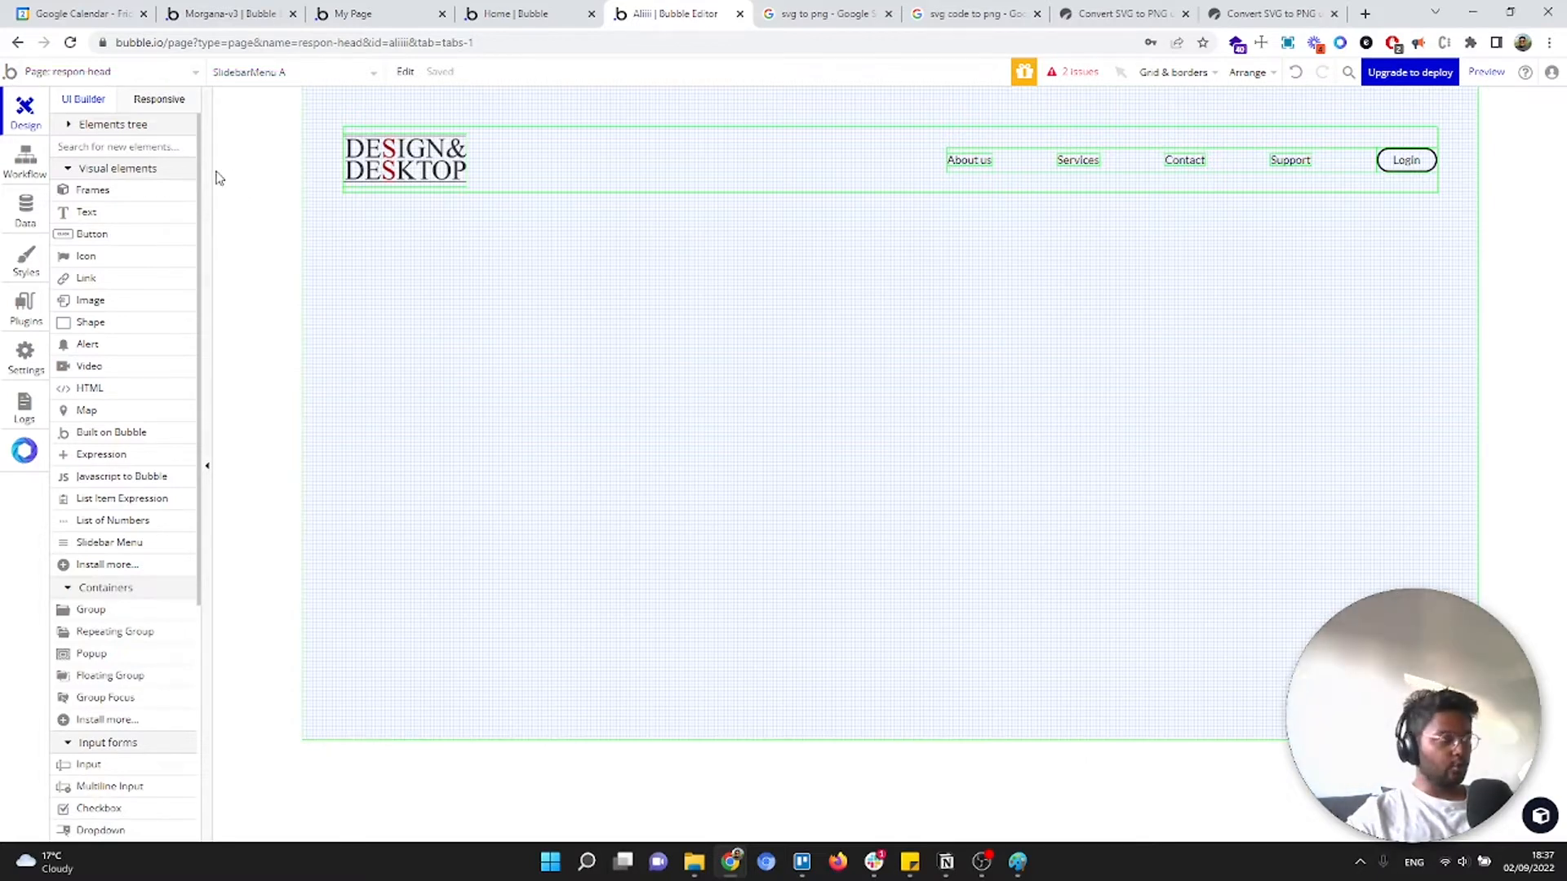
Add a group to the page below the header row
click(149, 146)
text(group)
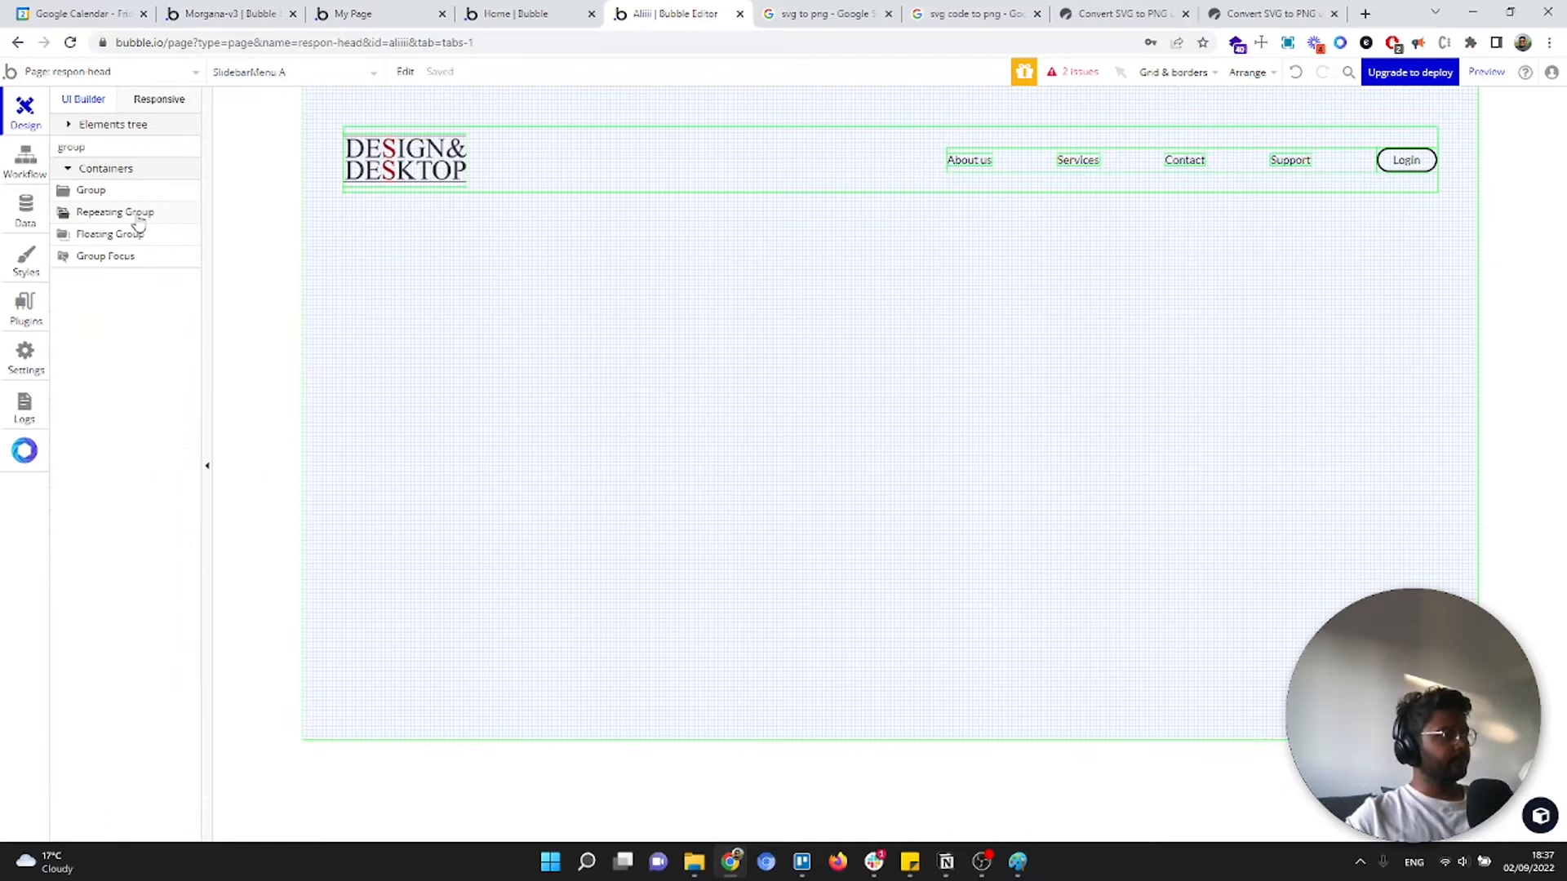
click(90, 190)
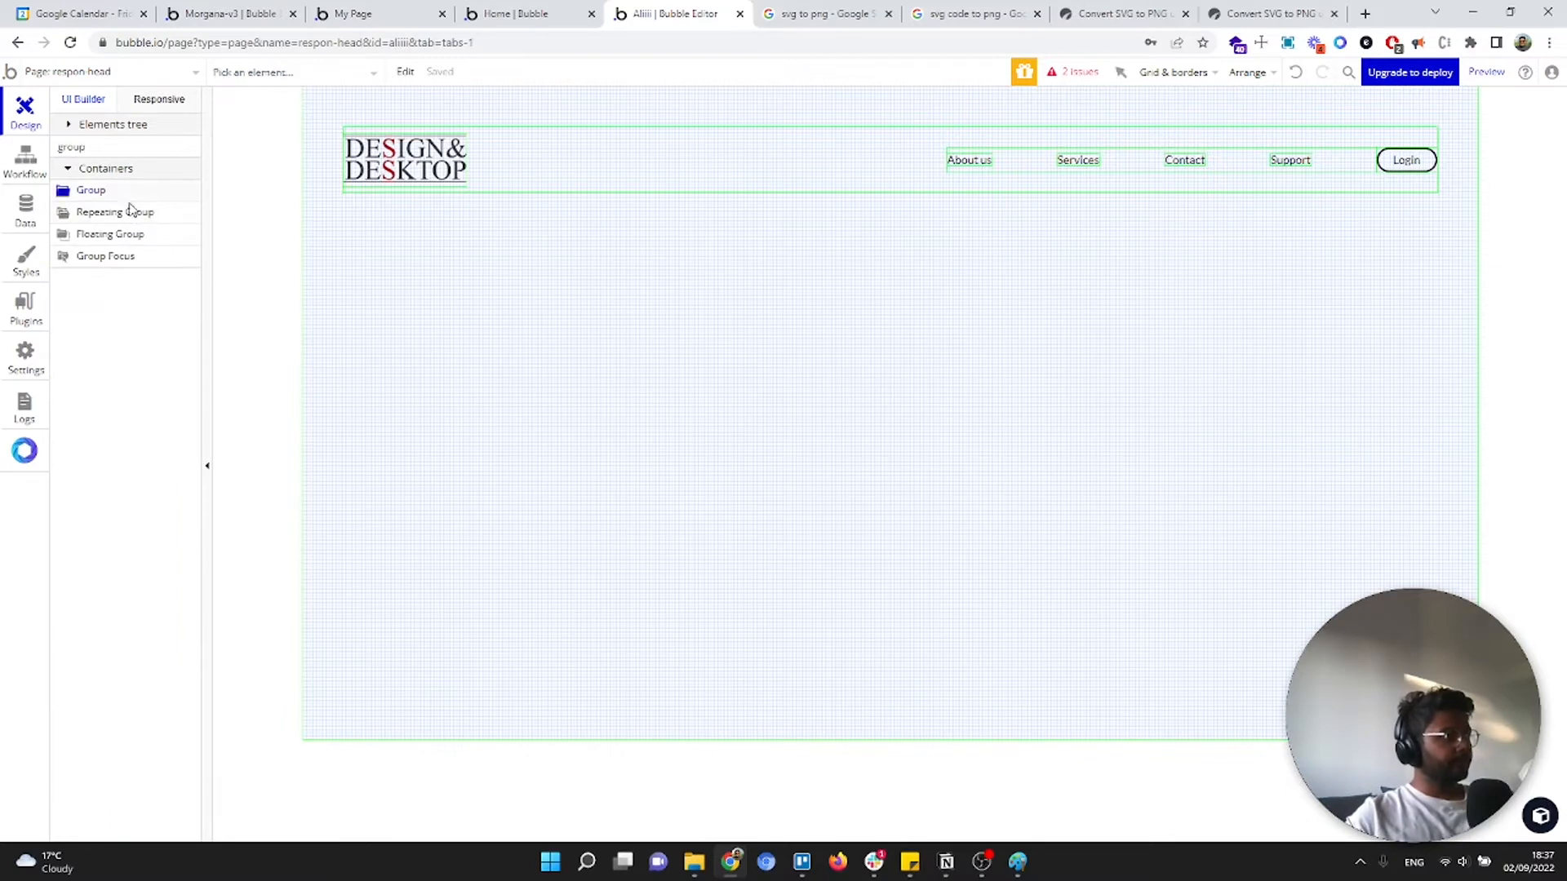
click(436, 351)
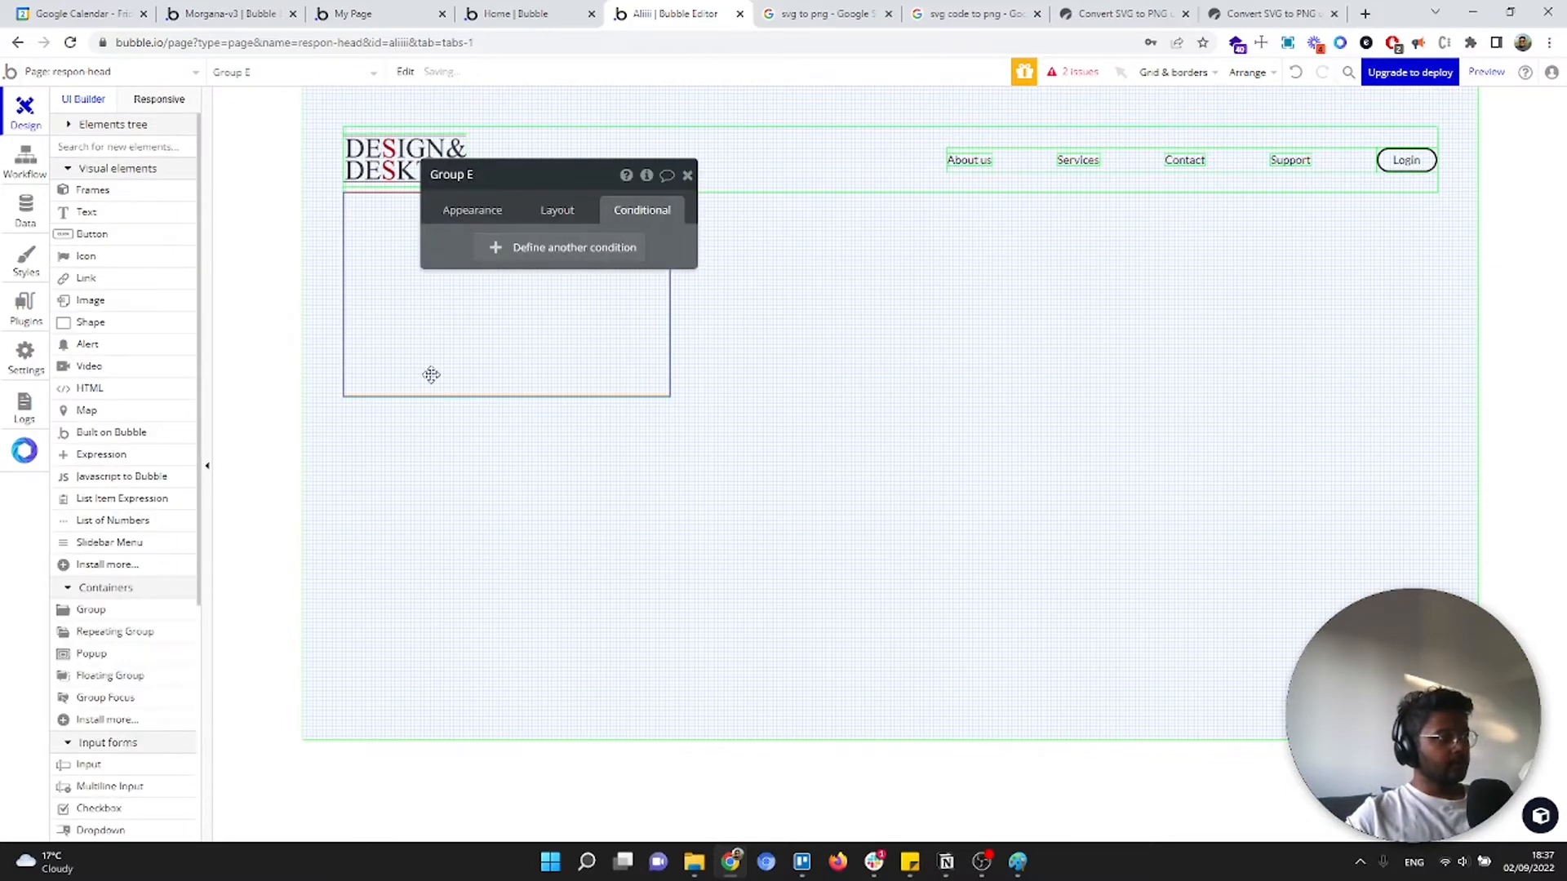
Give the new group a Row layout with space-between alignment, no fixed width and a min width of 300 px
click(558, 211)
click(607, 254)
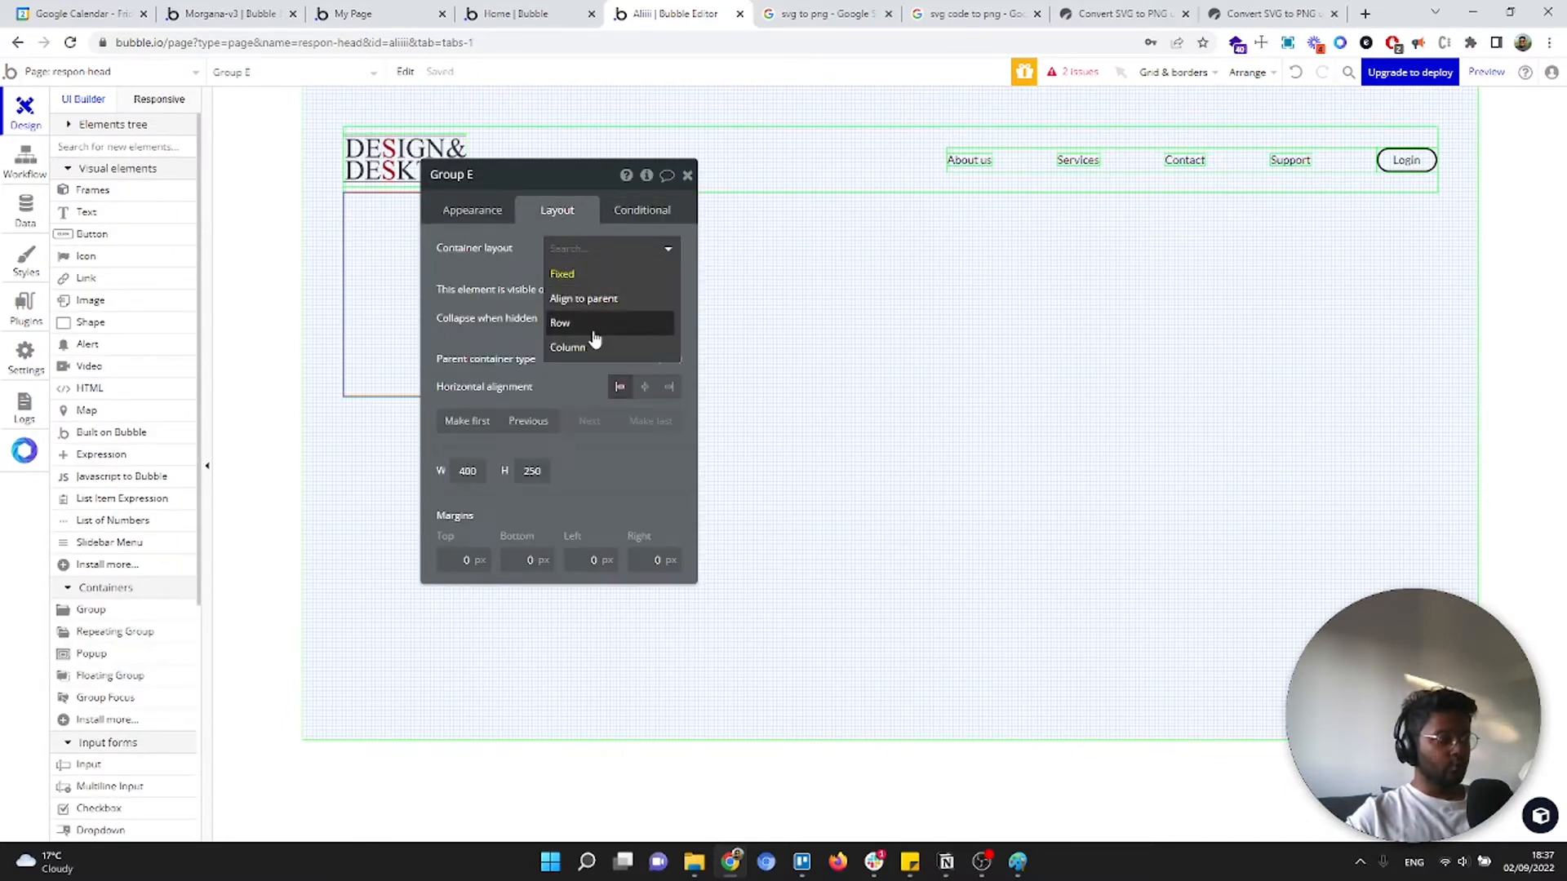
click(600, 324)
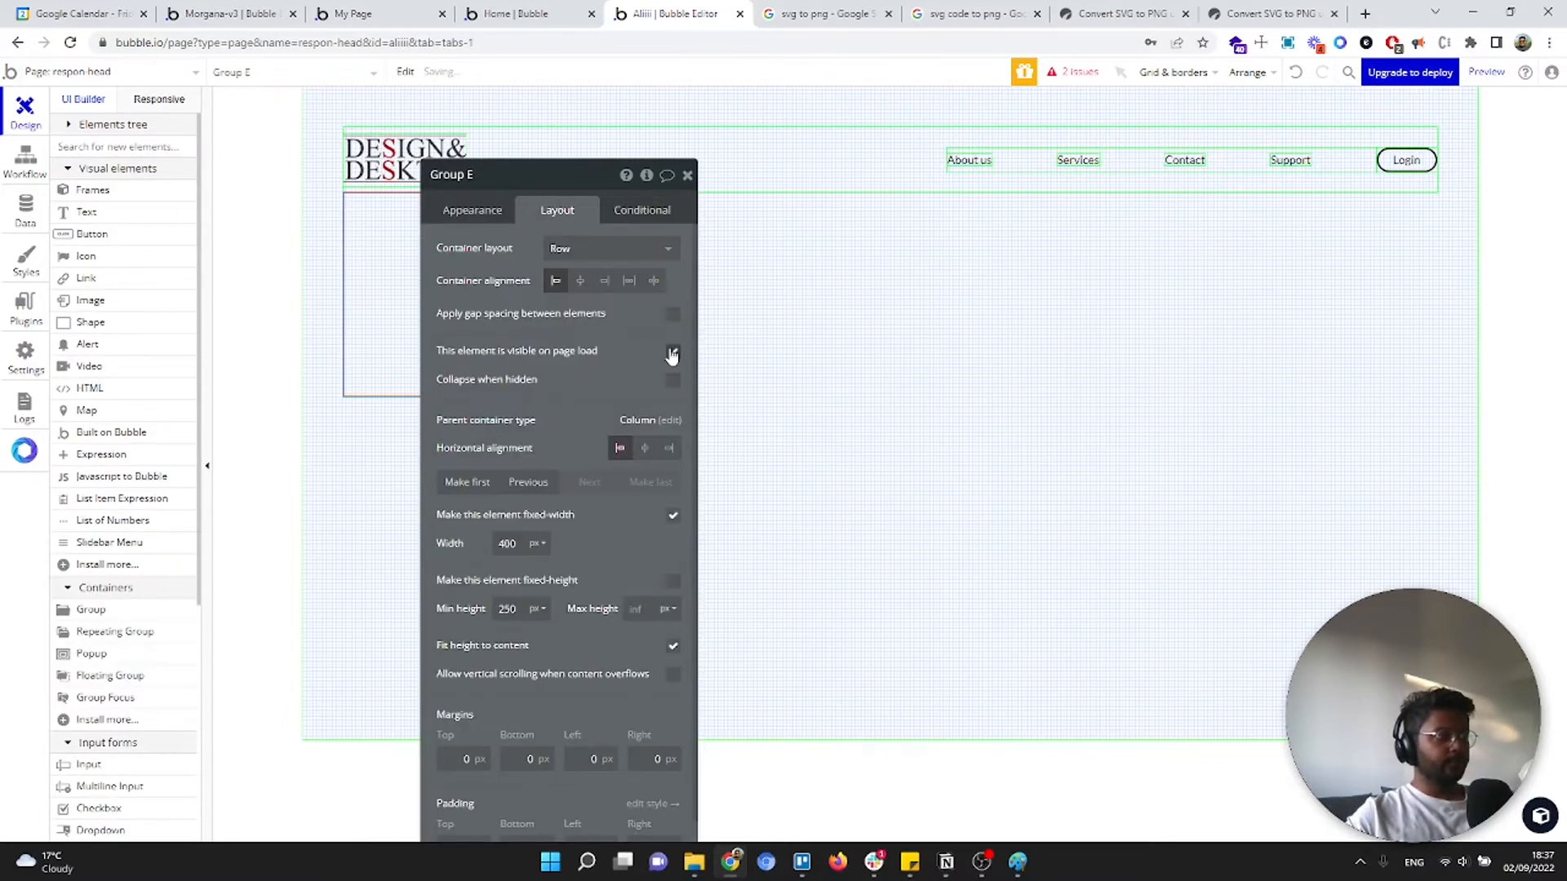
click(653, 280)
click(673, 515)
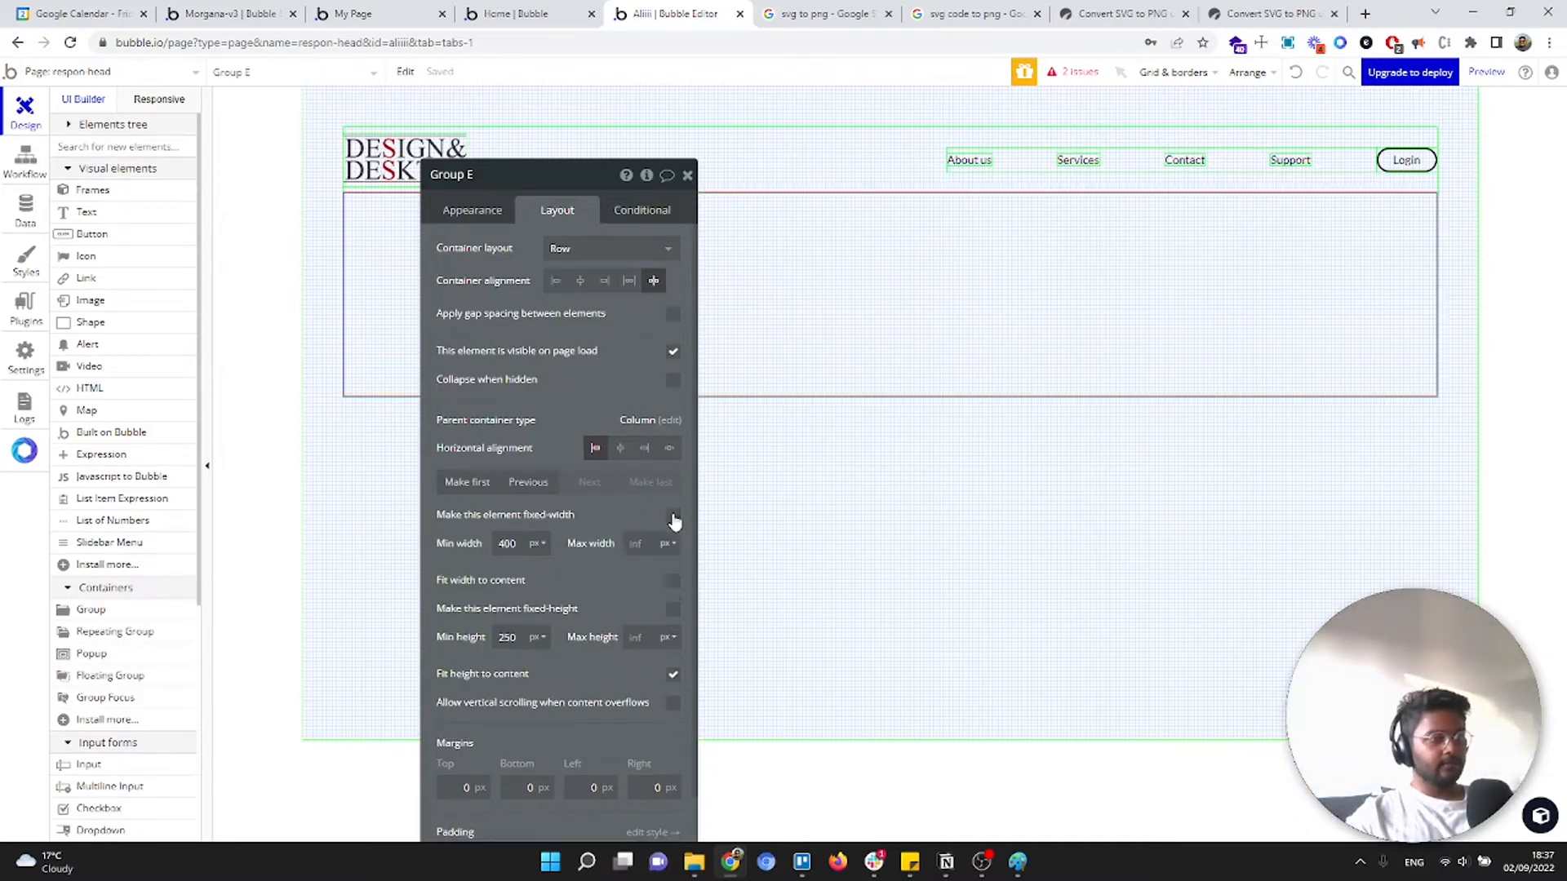
double_click(506, 544)
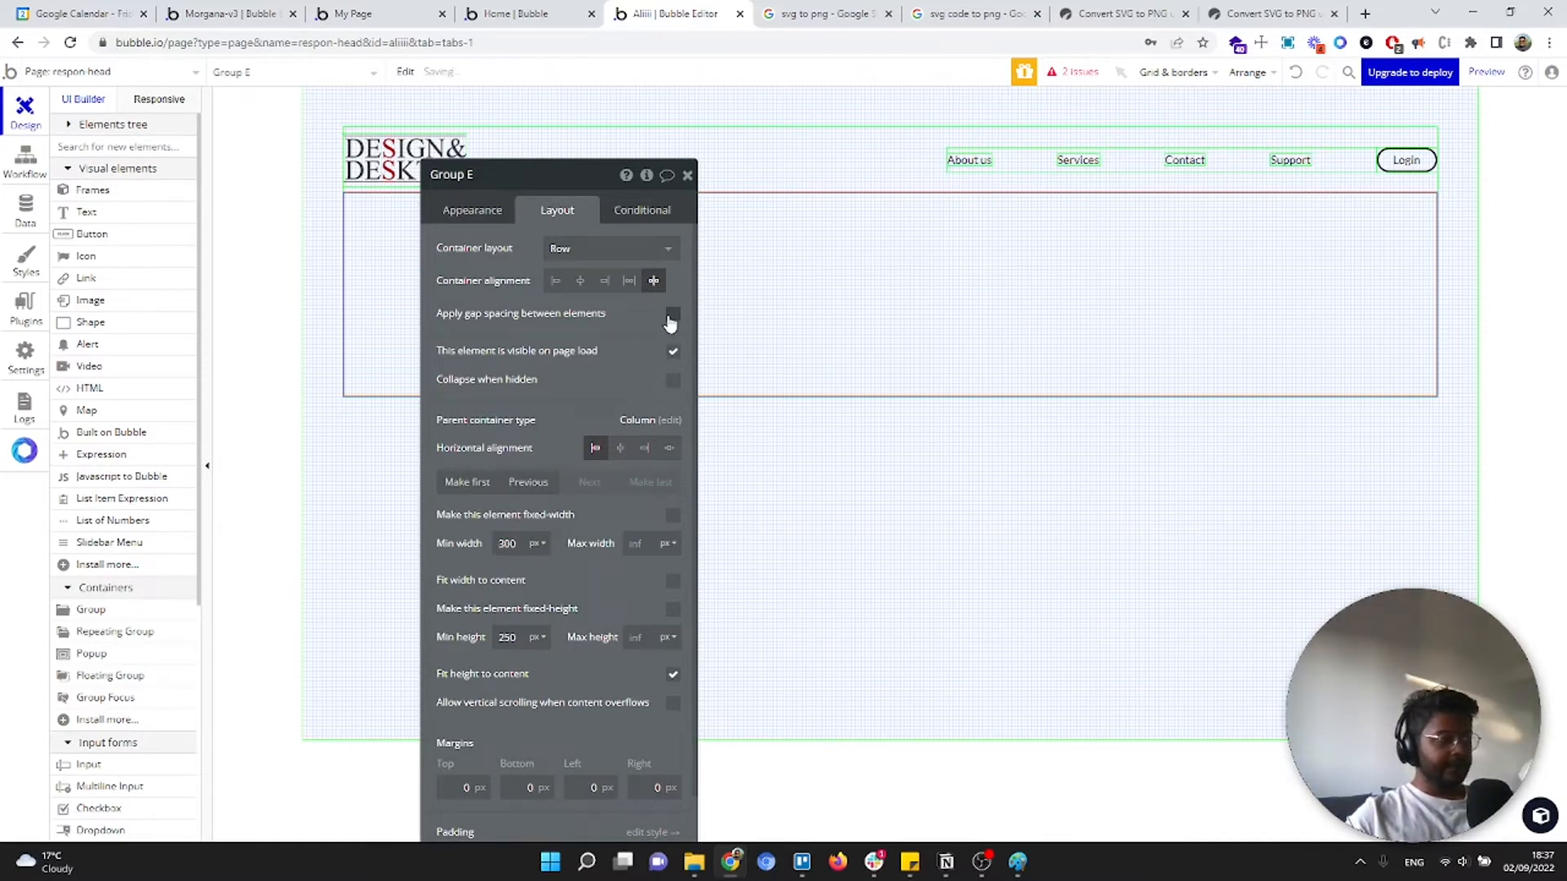
Apply gap spacing to the new group's elements with a row gap of 20 px and a column gap of 50 px
drag(669, 323, 667, 361)
click(669, 354)
double_click(659, 414)
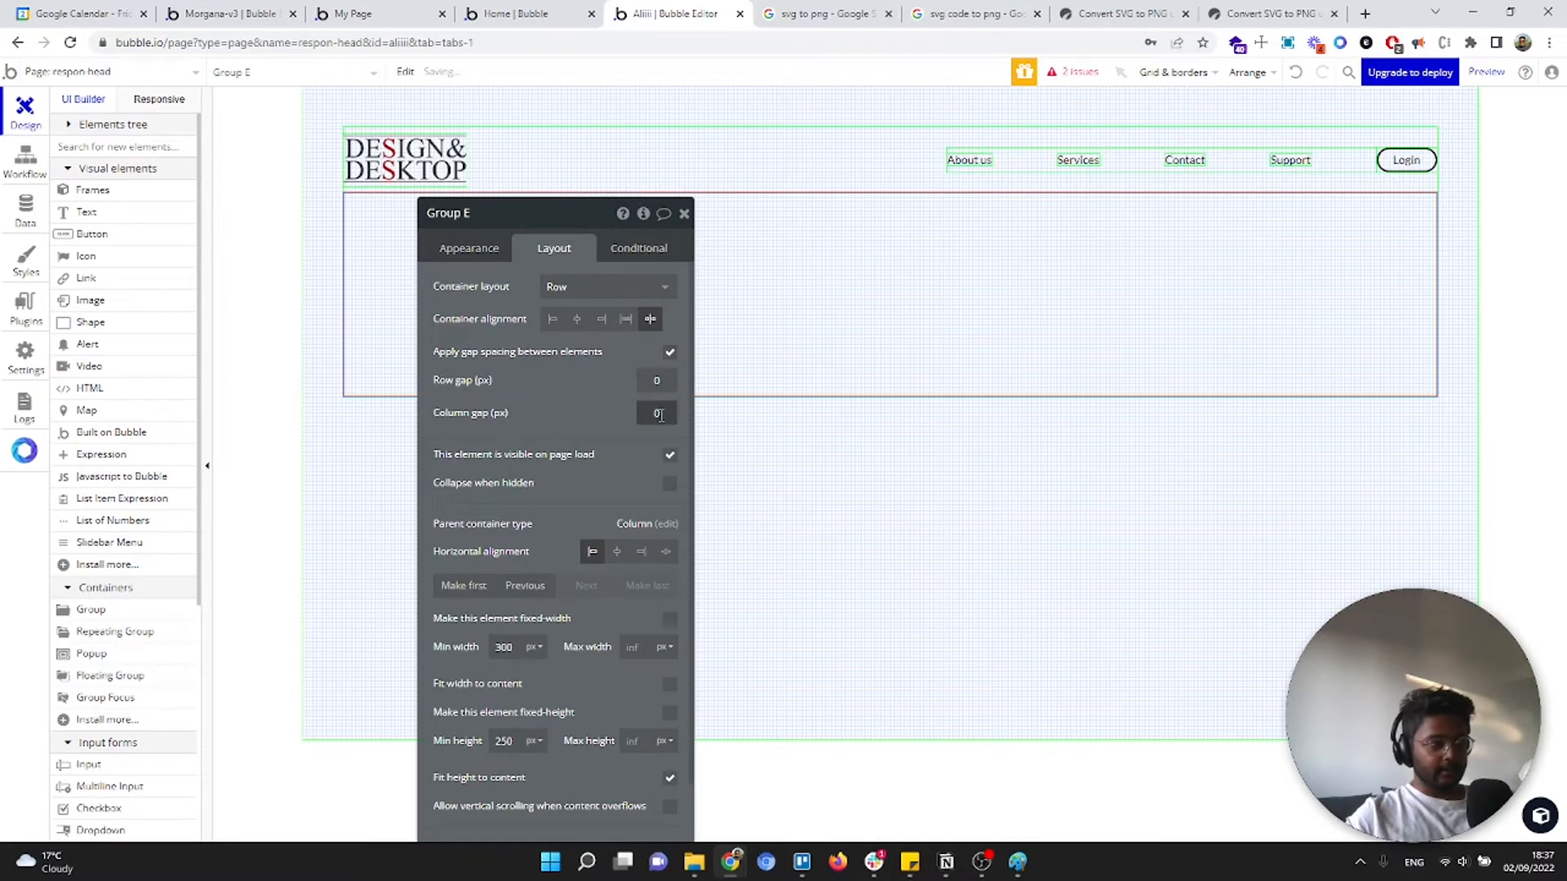
text(5)
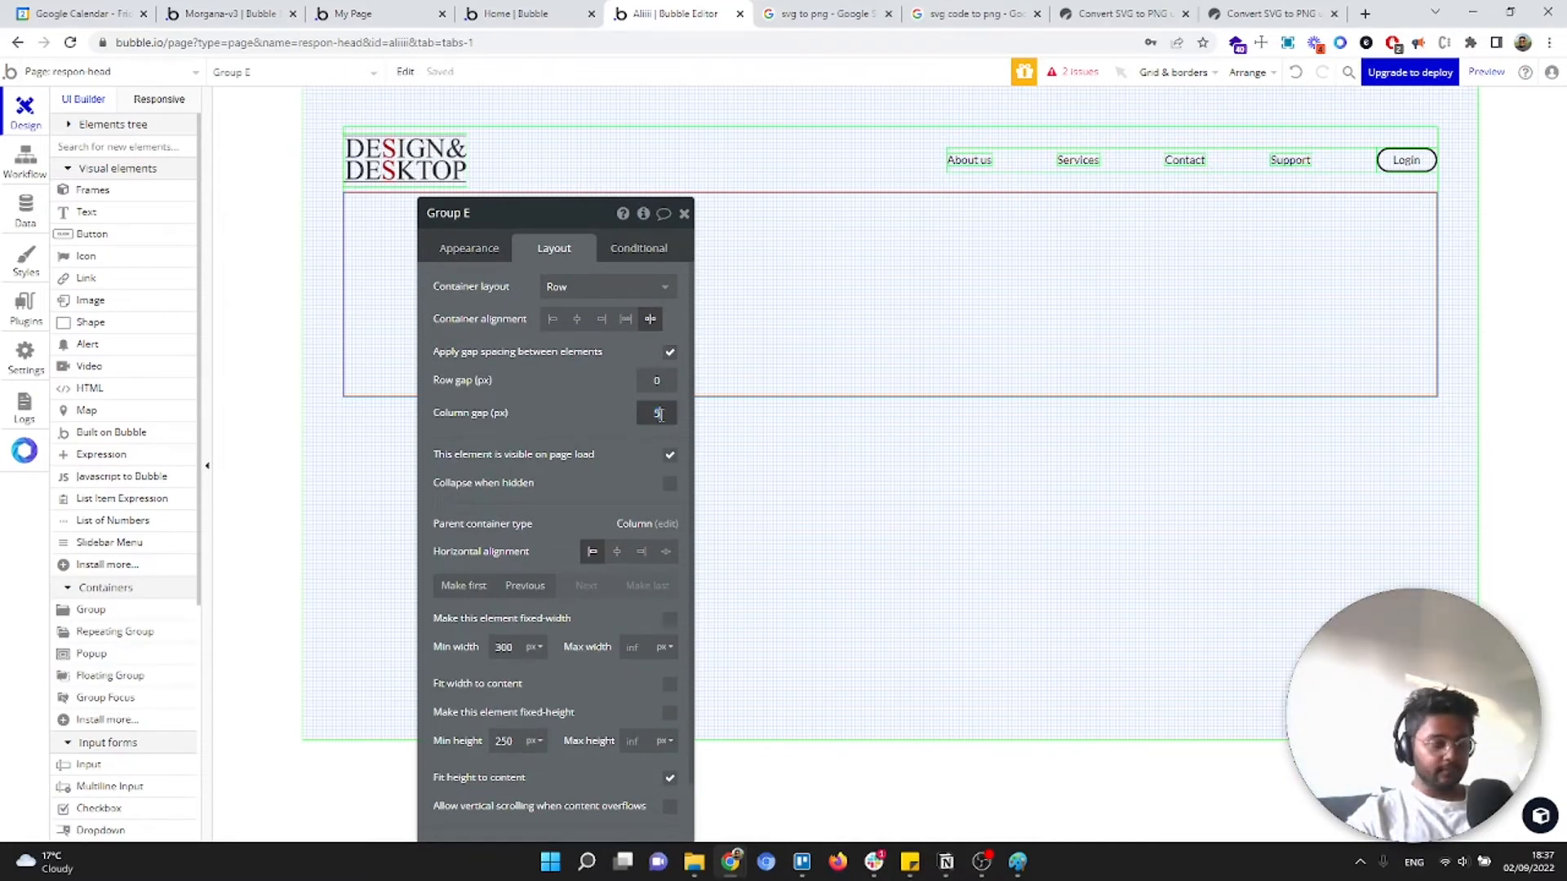
text(0)
click(659, 381)
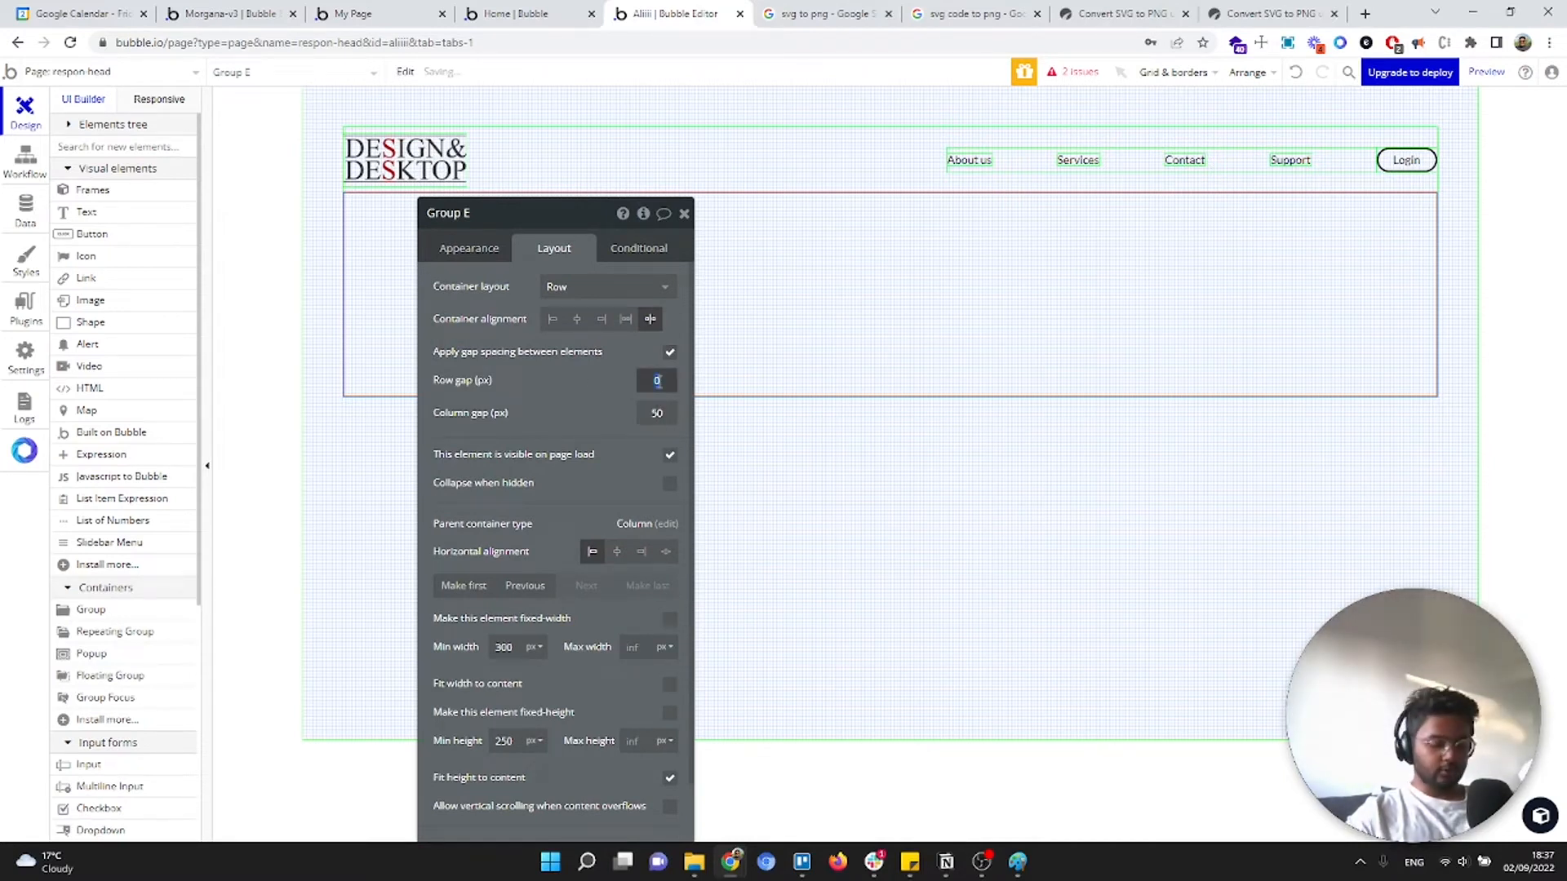
click(615, 366)
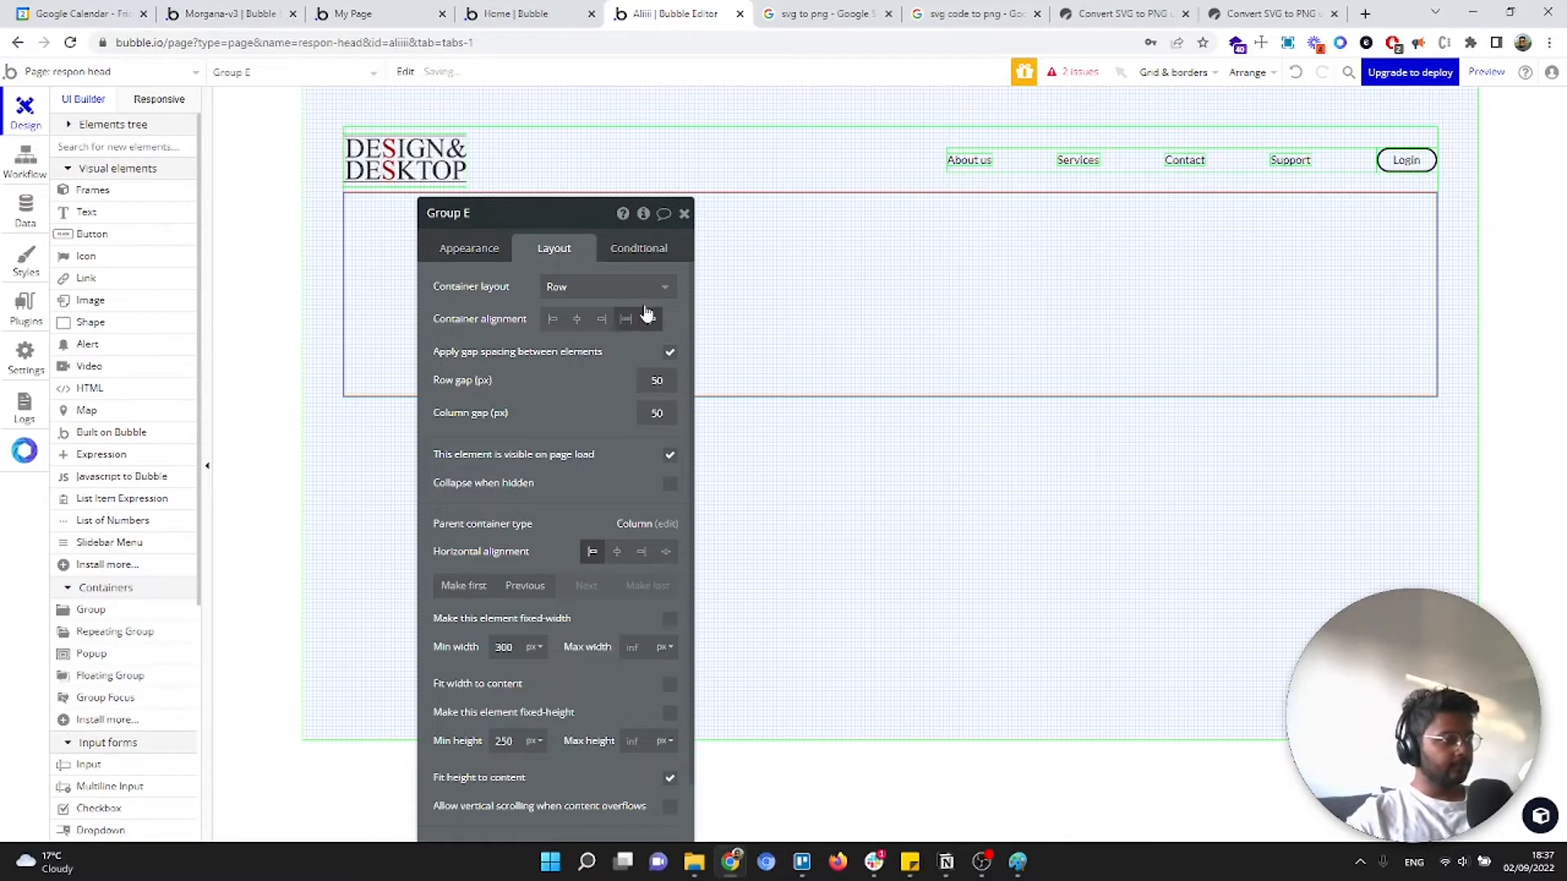
click(652, 379)
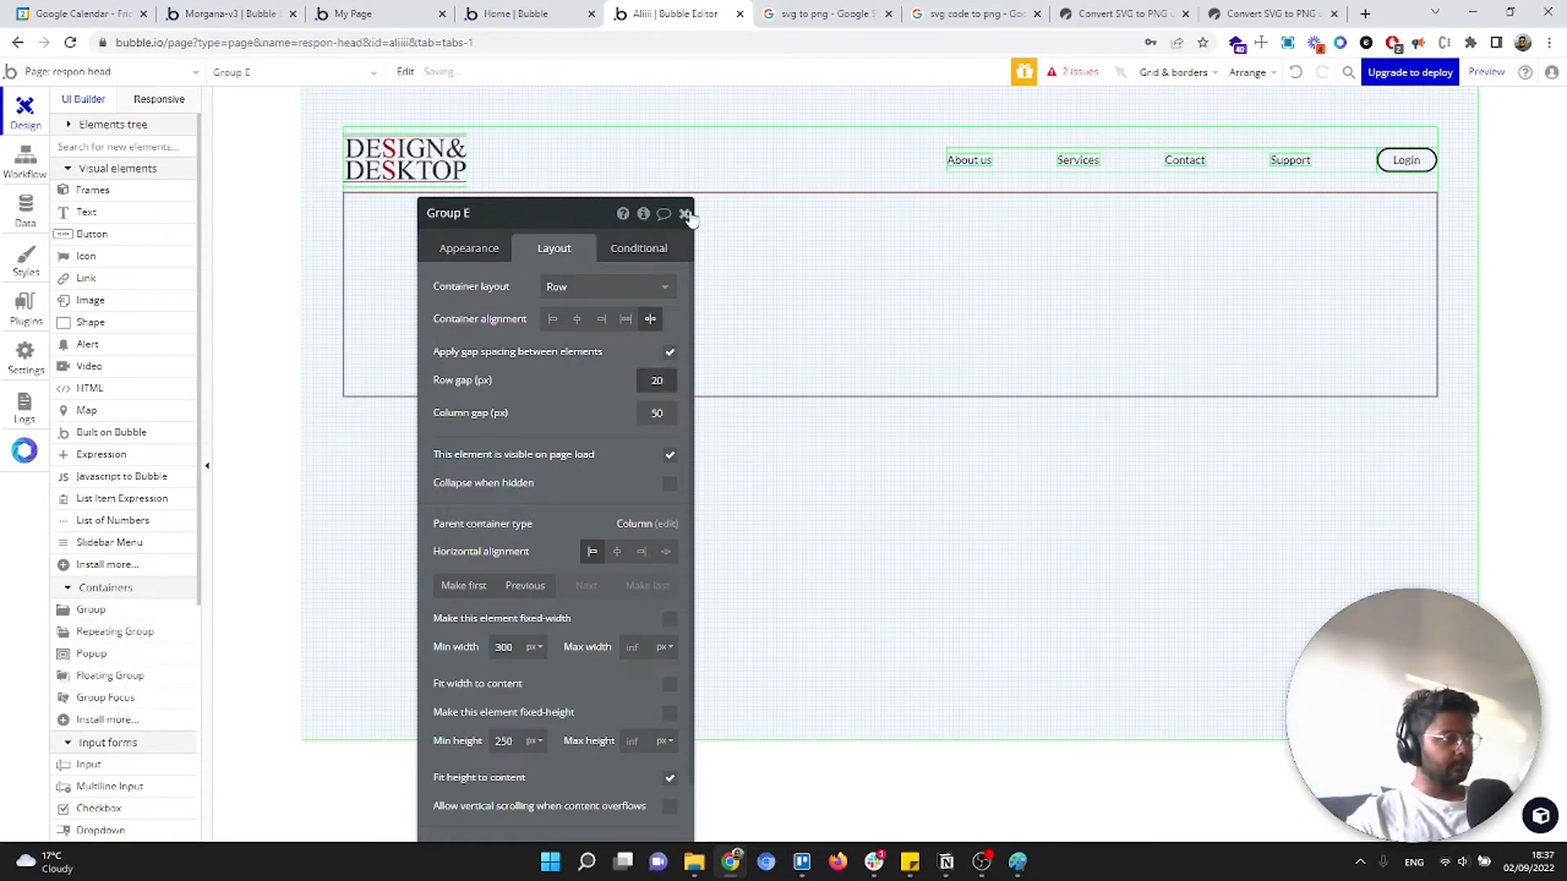
click(683, 213)
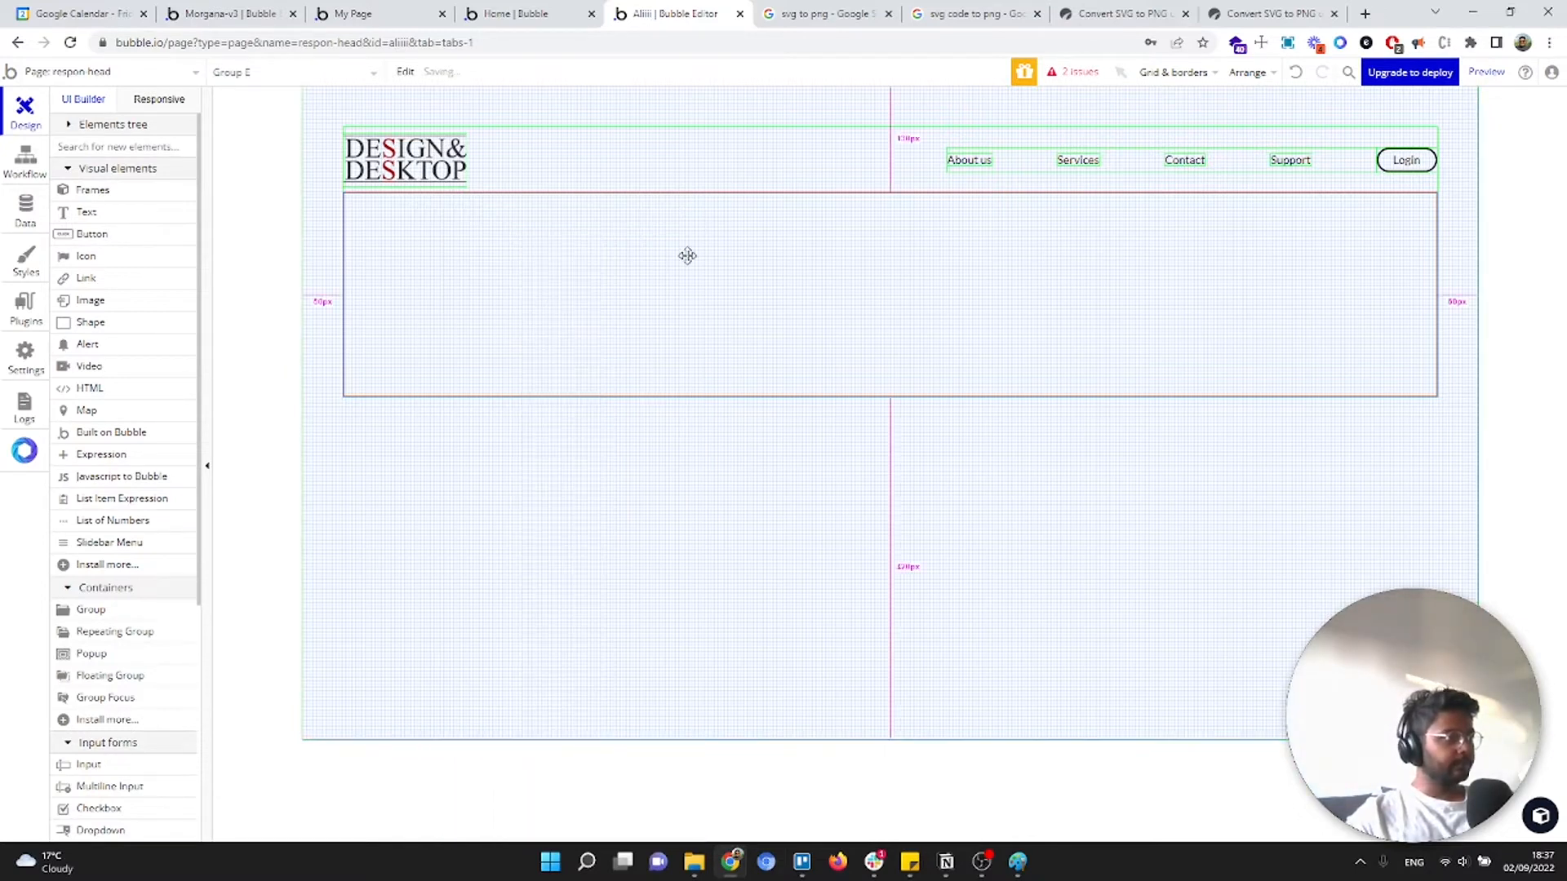
Add a text element inside the new group and duplicate it
click(115, 218)
click(406, 258)
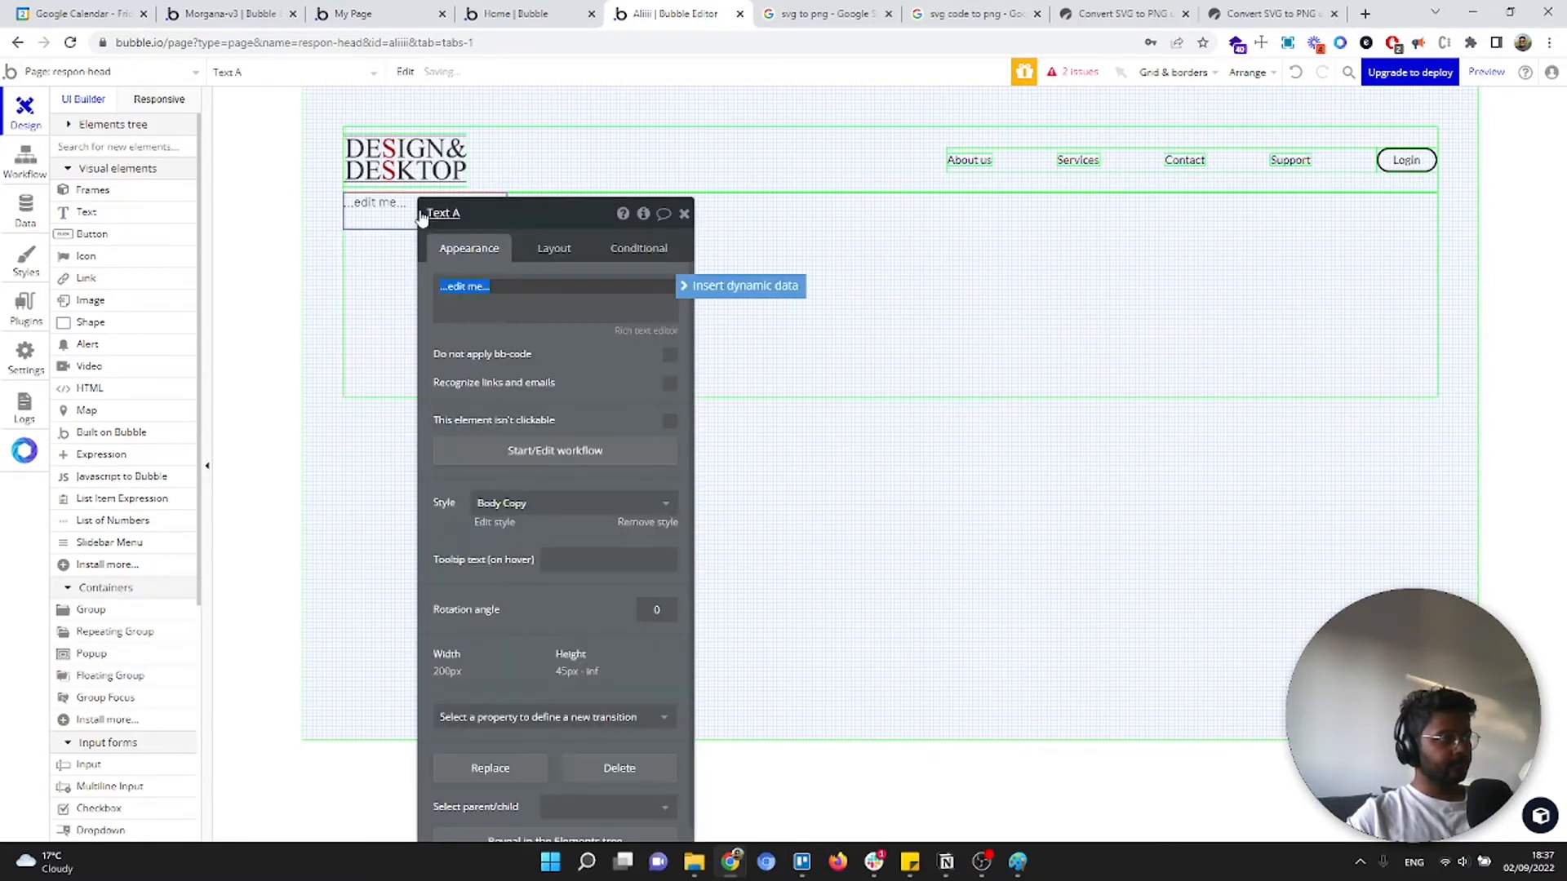
key(ctrl+d)
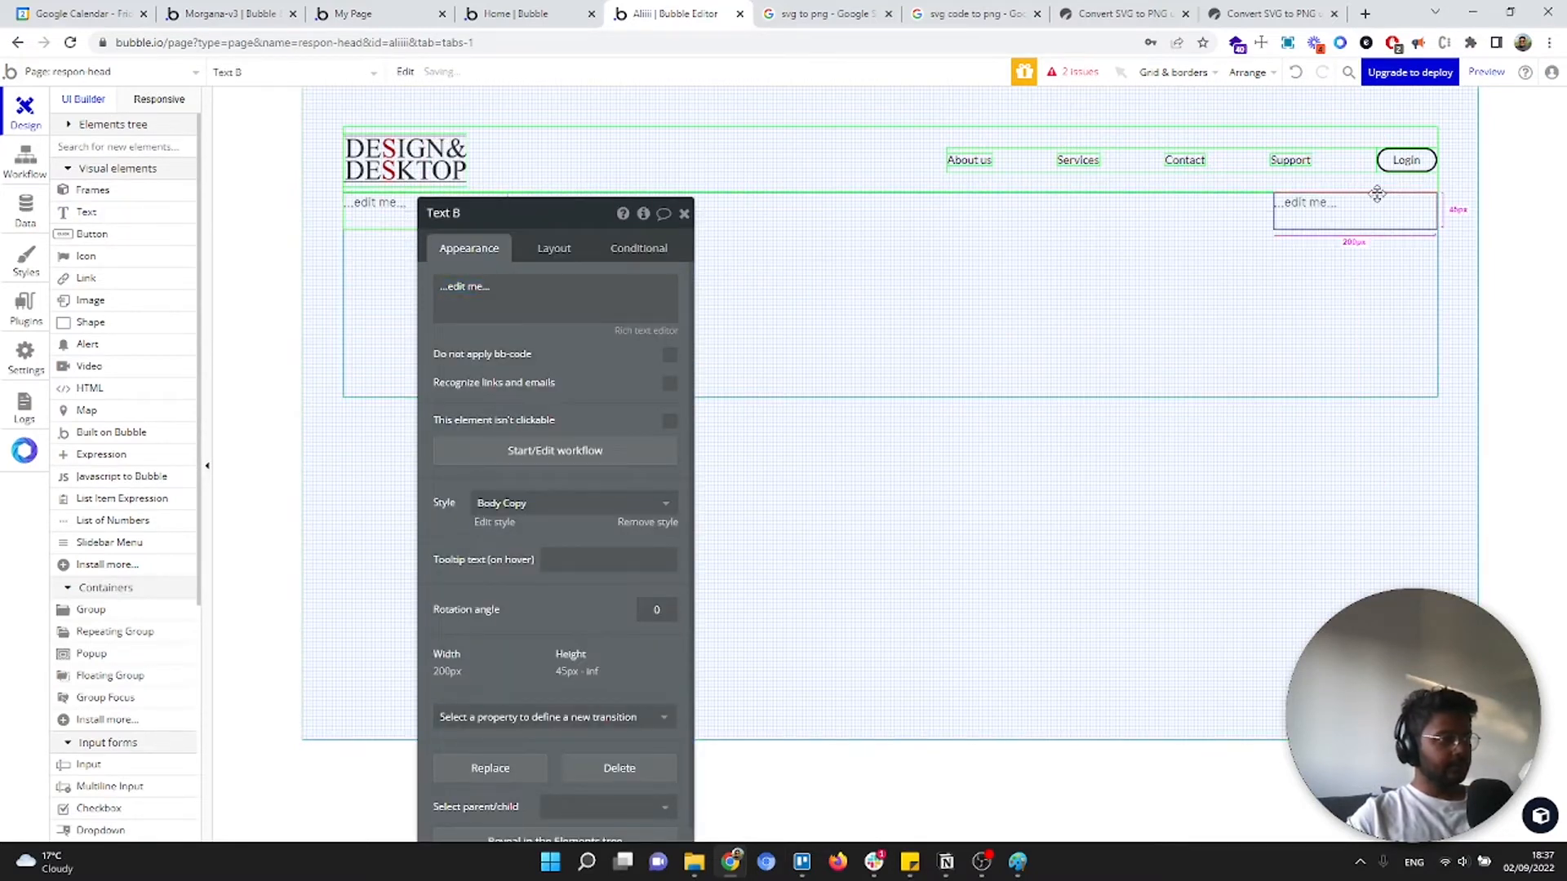
click(684, 214)
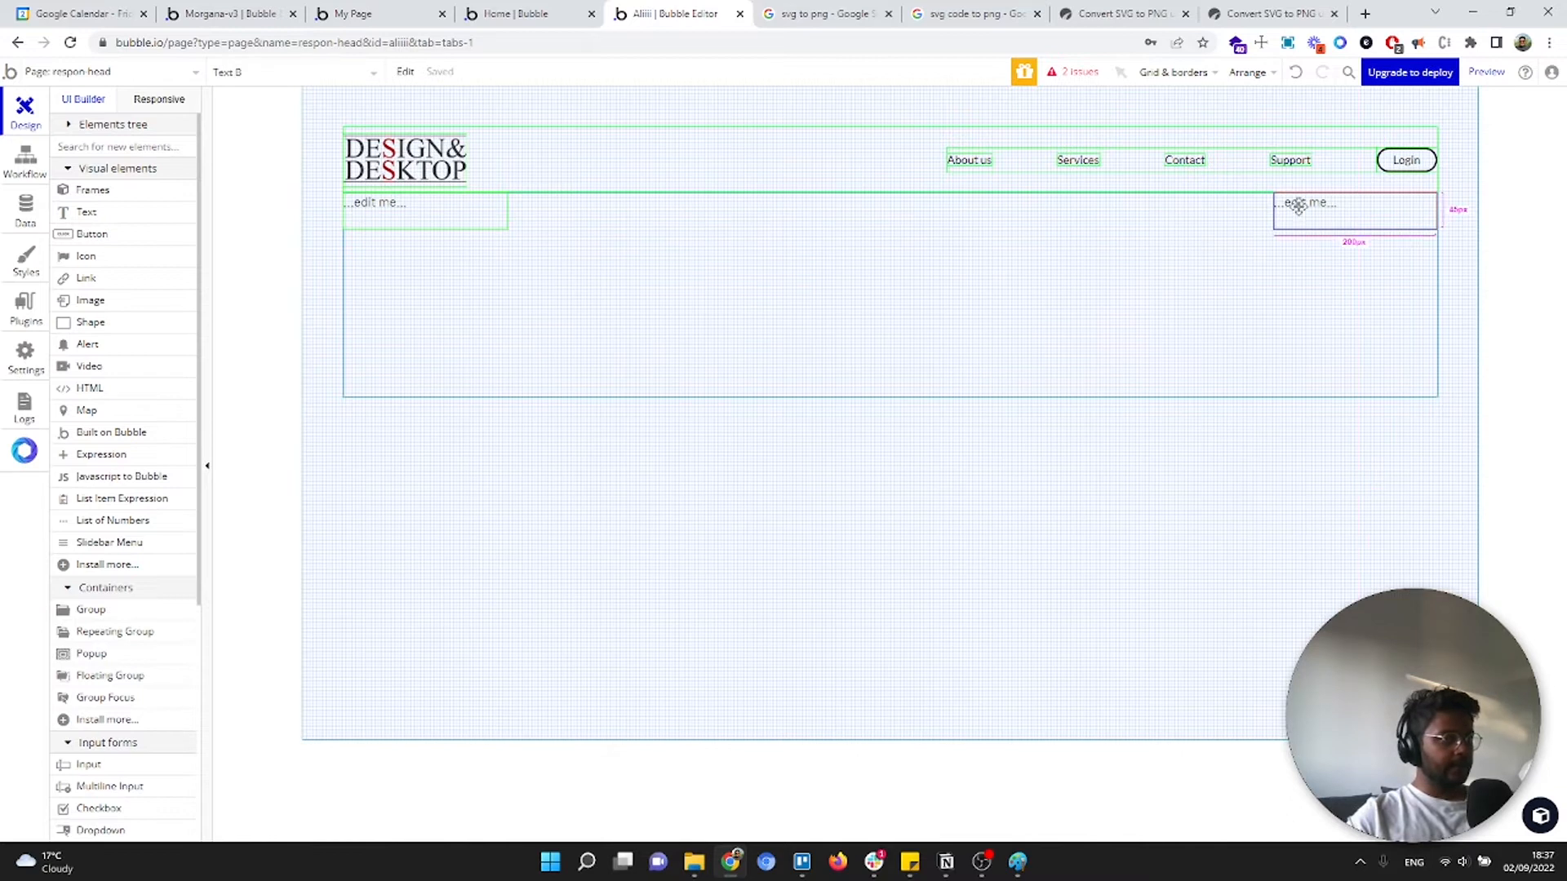
Add a button to the group alongside the two texts and duplicate it
click(96, 234)
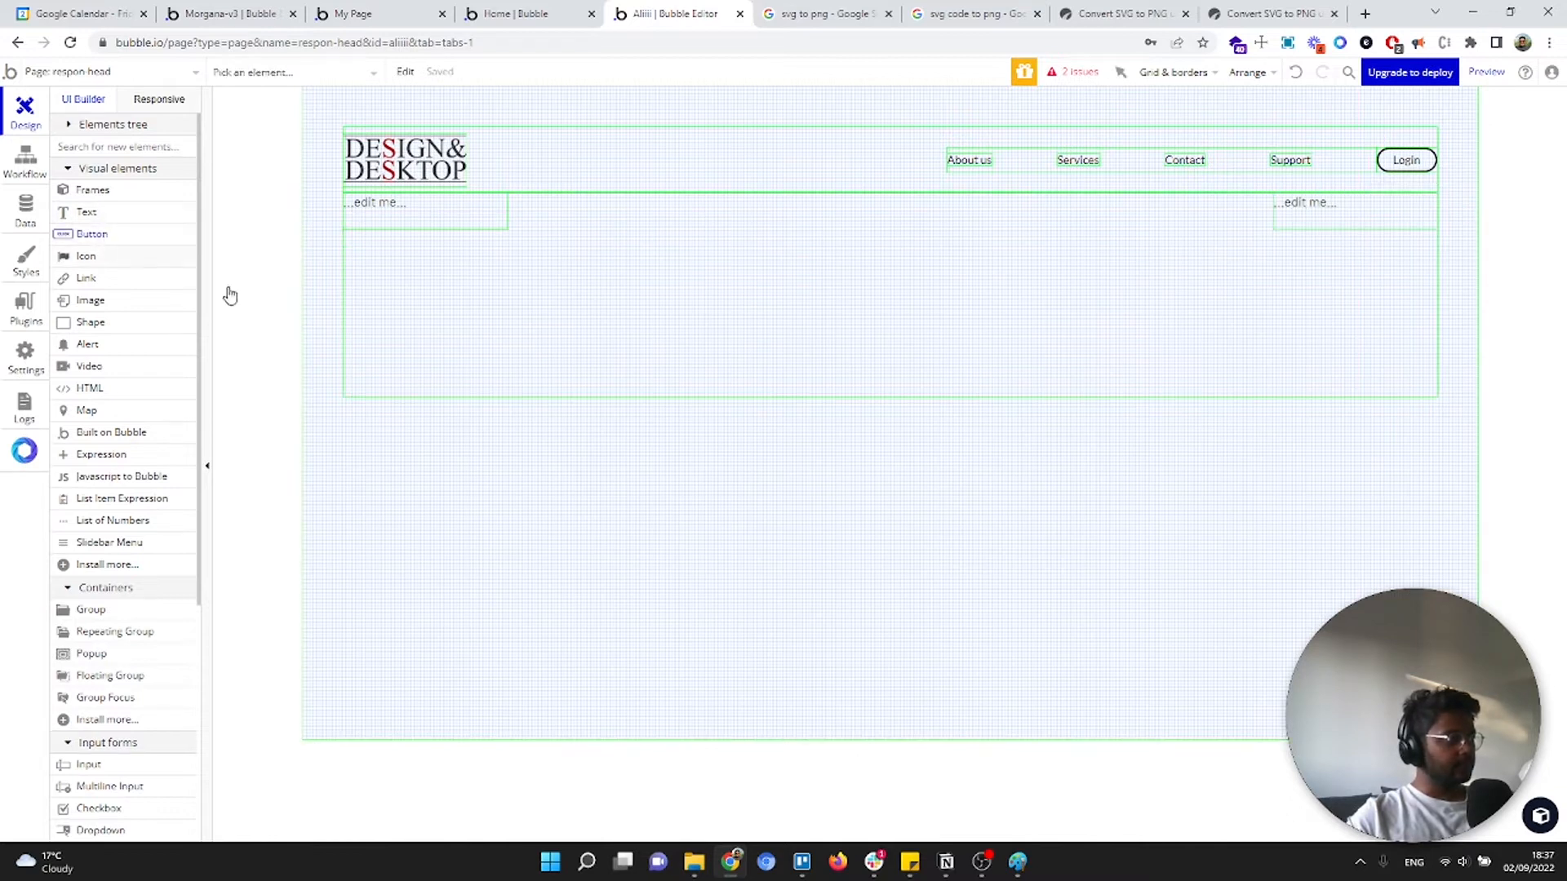
click(465, 283)
click(686, 216)
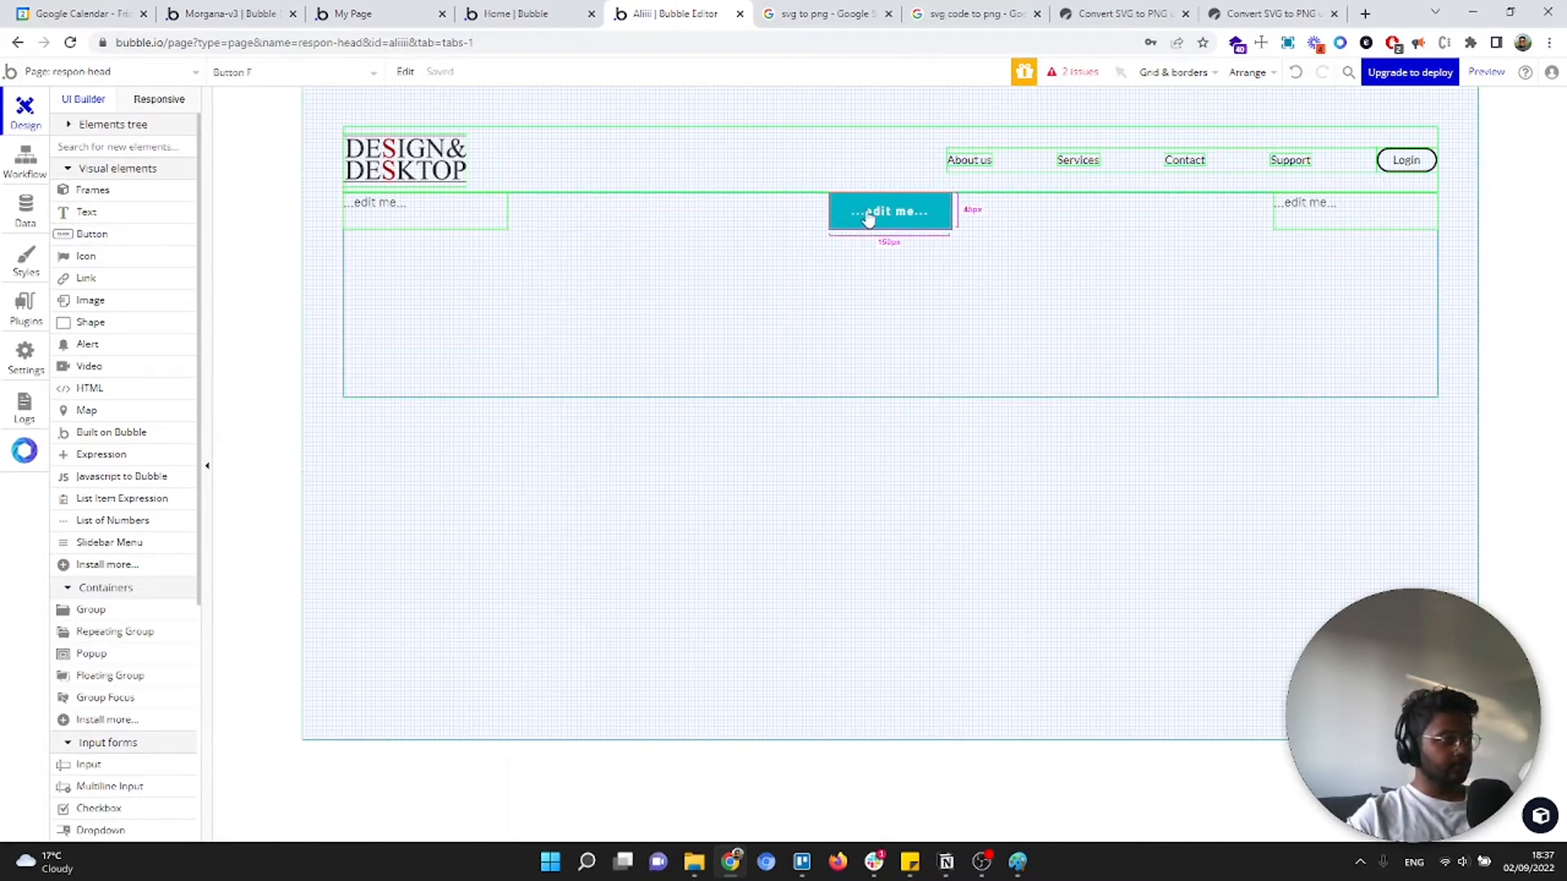
key(ctrl+d)
click(917, 264)
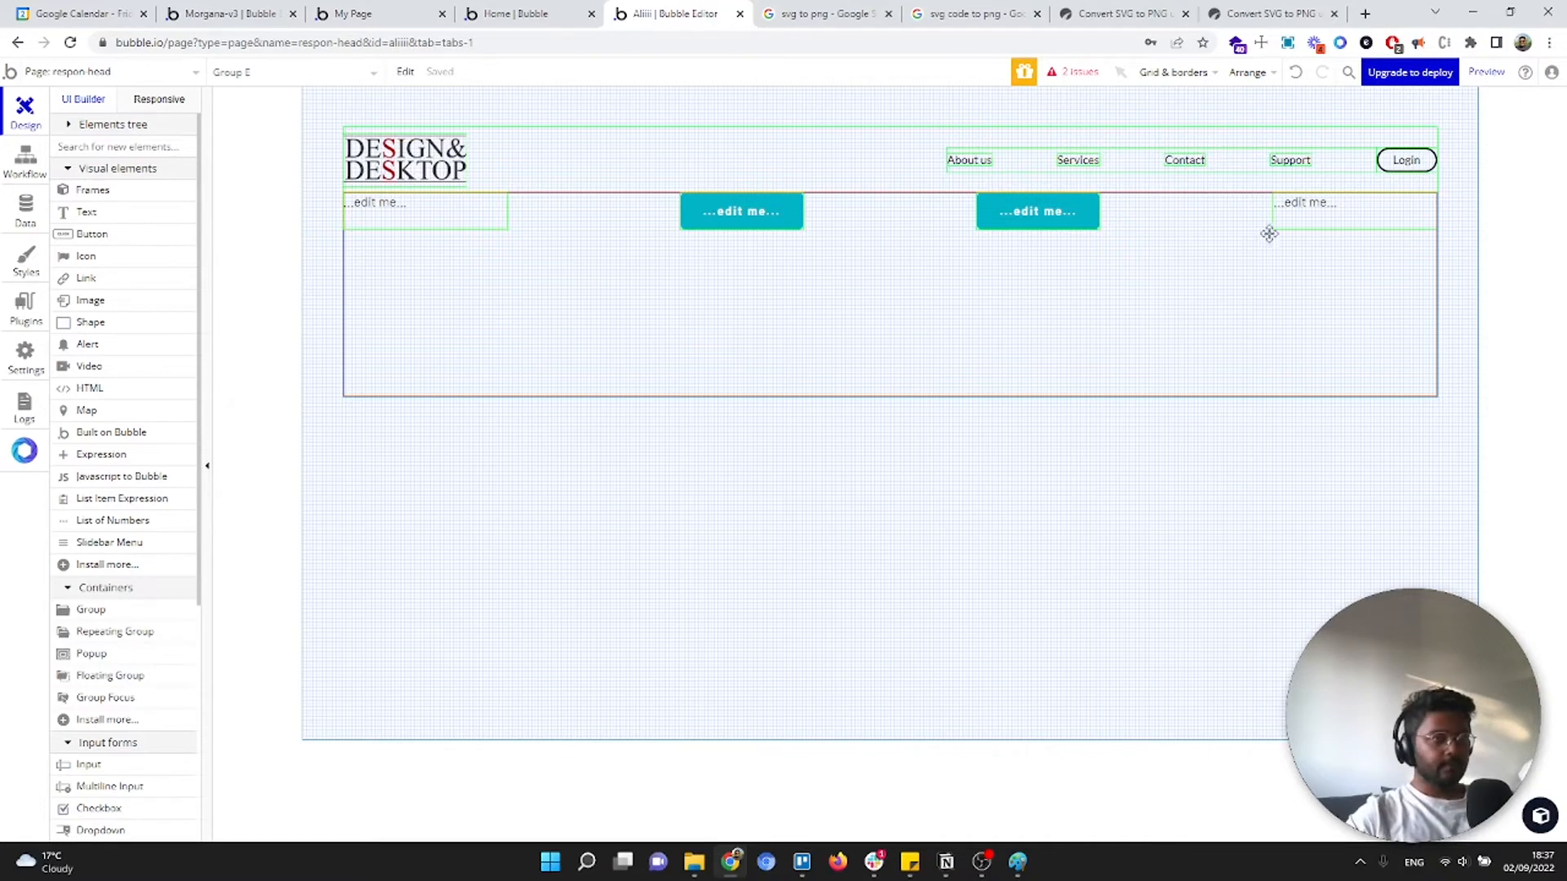
Group the two texts and two buttons in a Column container
click(1304, 219)
shift+click(993, 224)
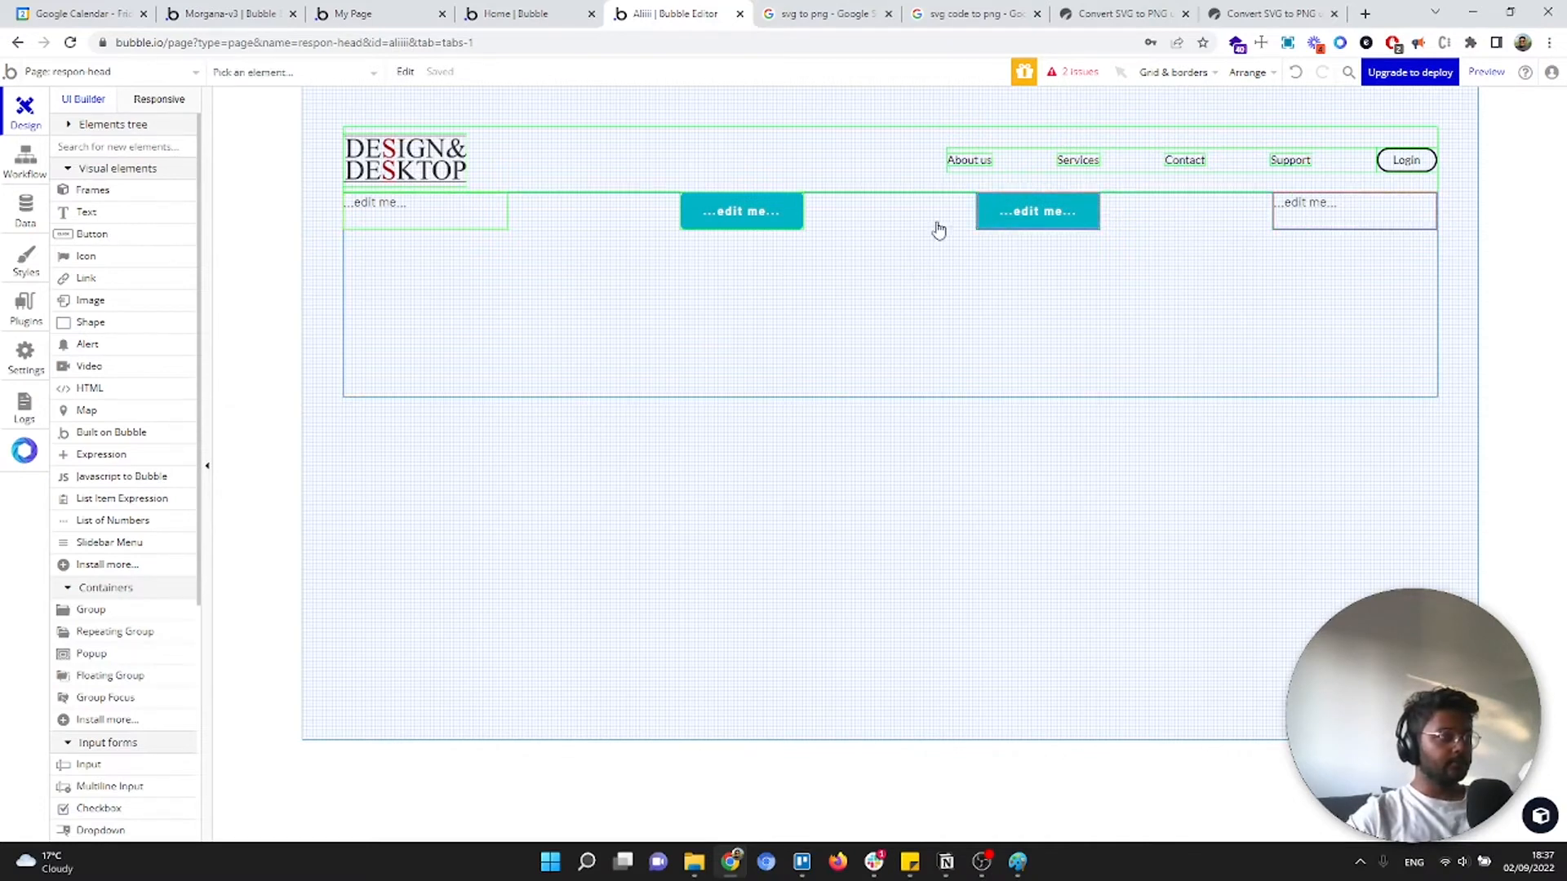
shift+click(738, 210)
shift+click(491, 211)
right_click(488, 211)
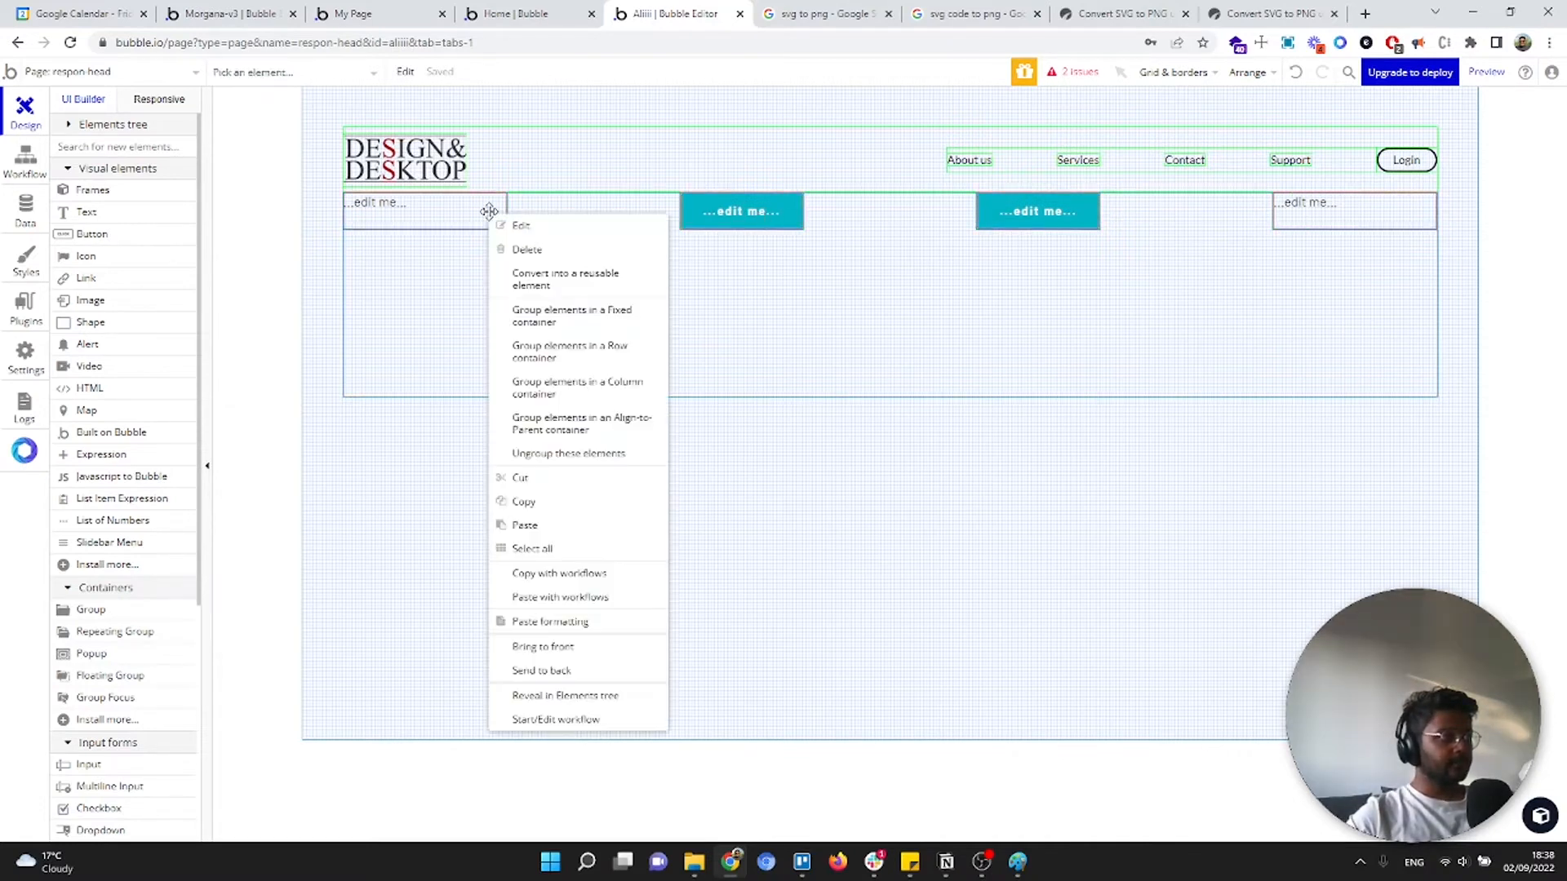
click(600, 395)
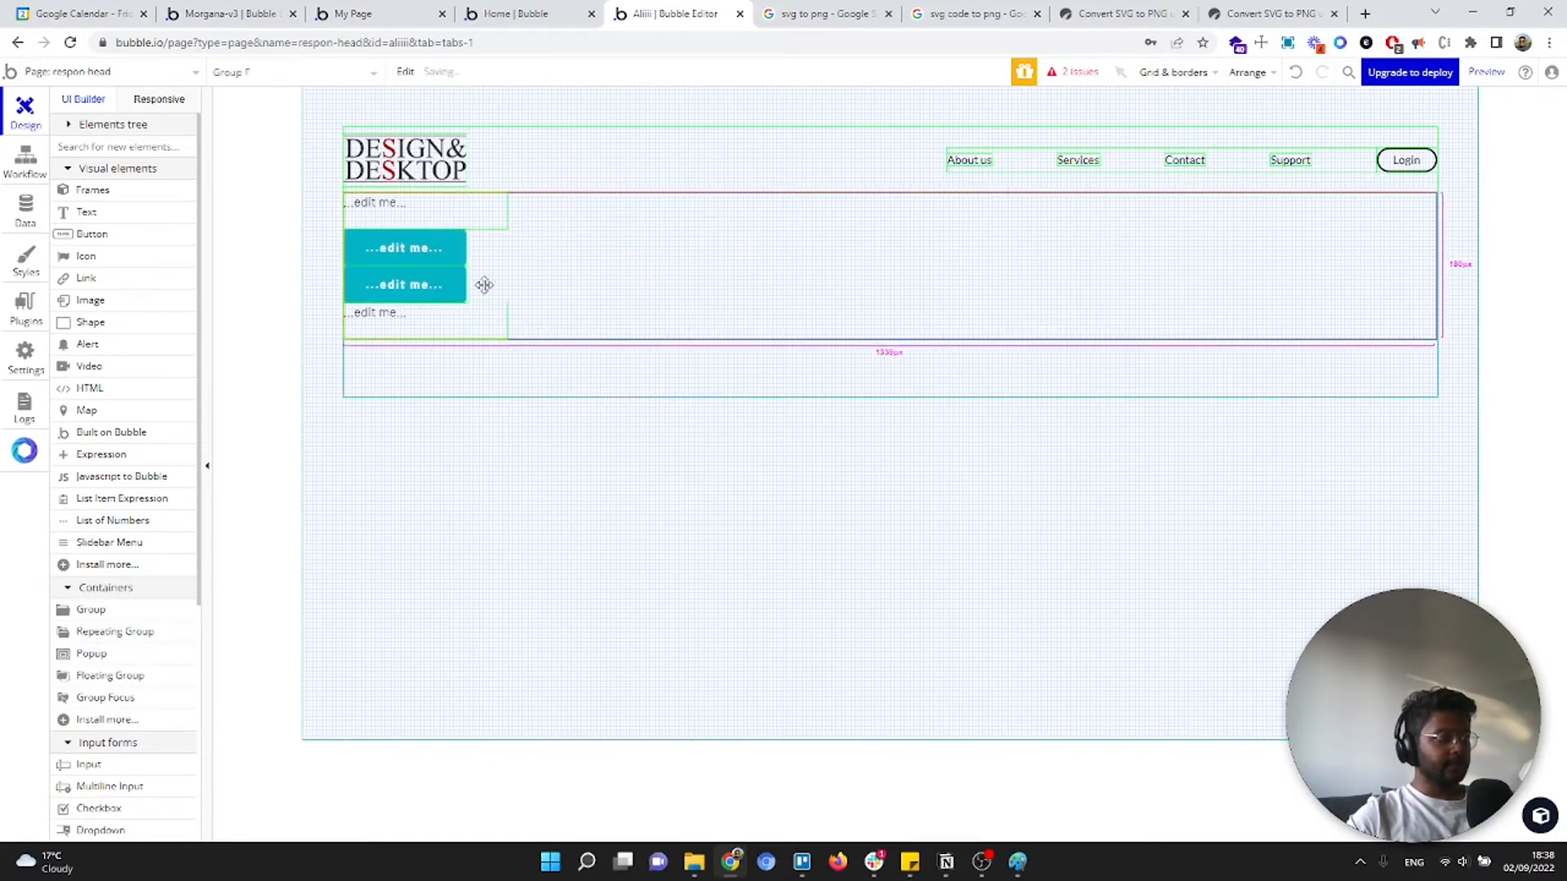
Move the last text up two places in the column so it sits directly under the first text
click(466, 312)
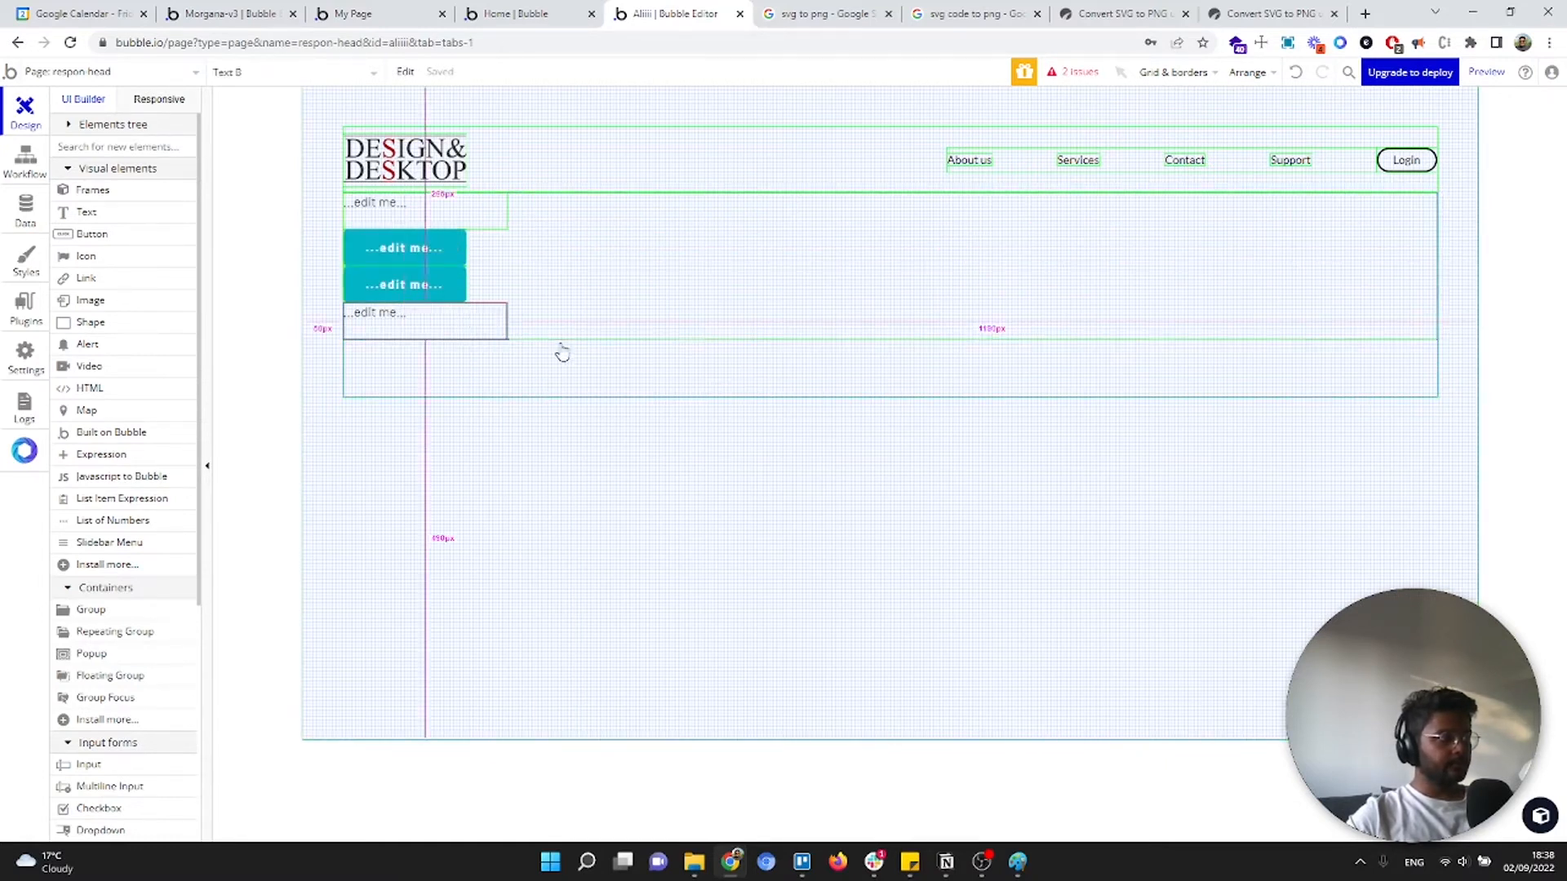
double_click(493, 318)
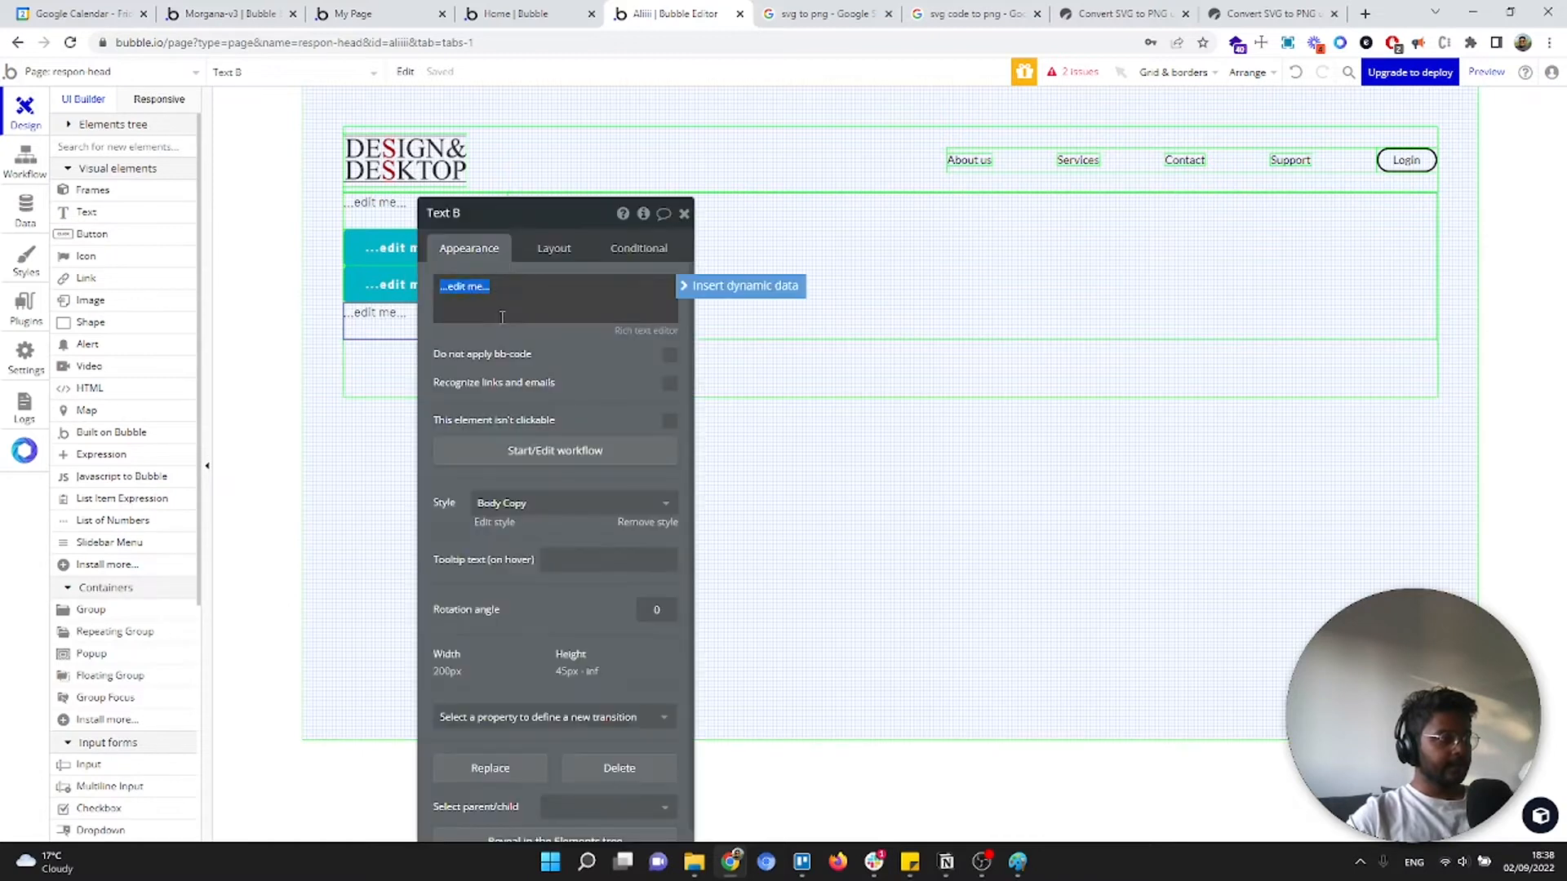
click(552, 252)
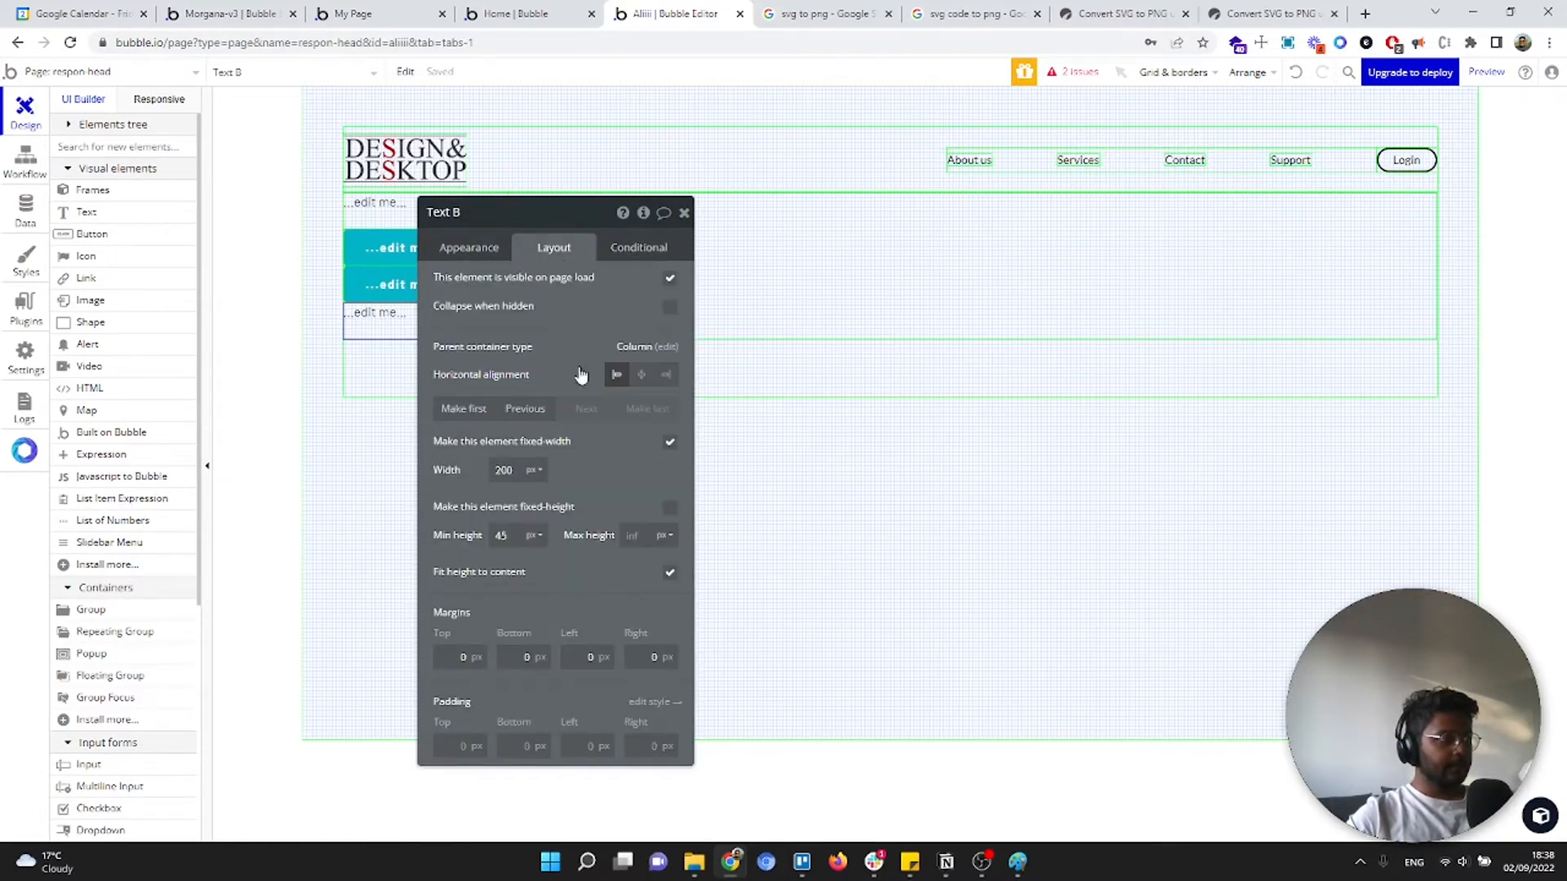
click(532, 411)
click(532, 410)
click(685, 213)
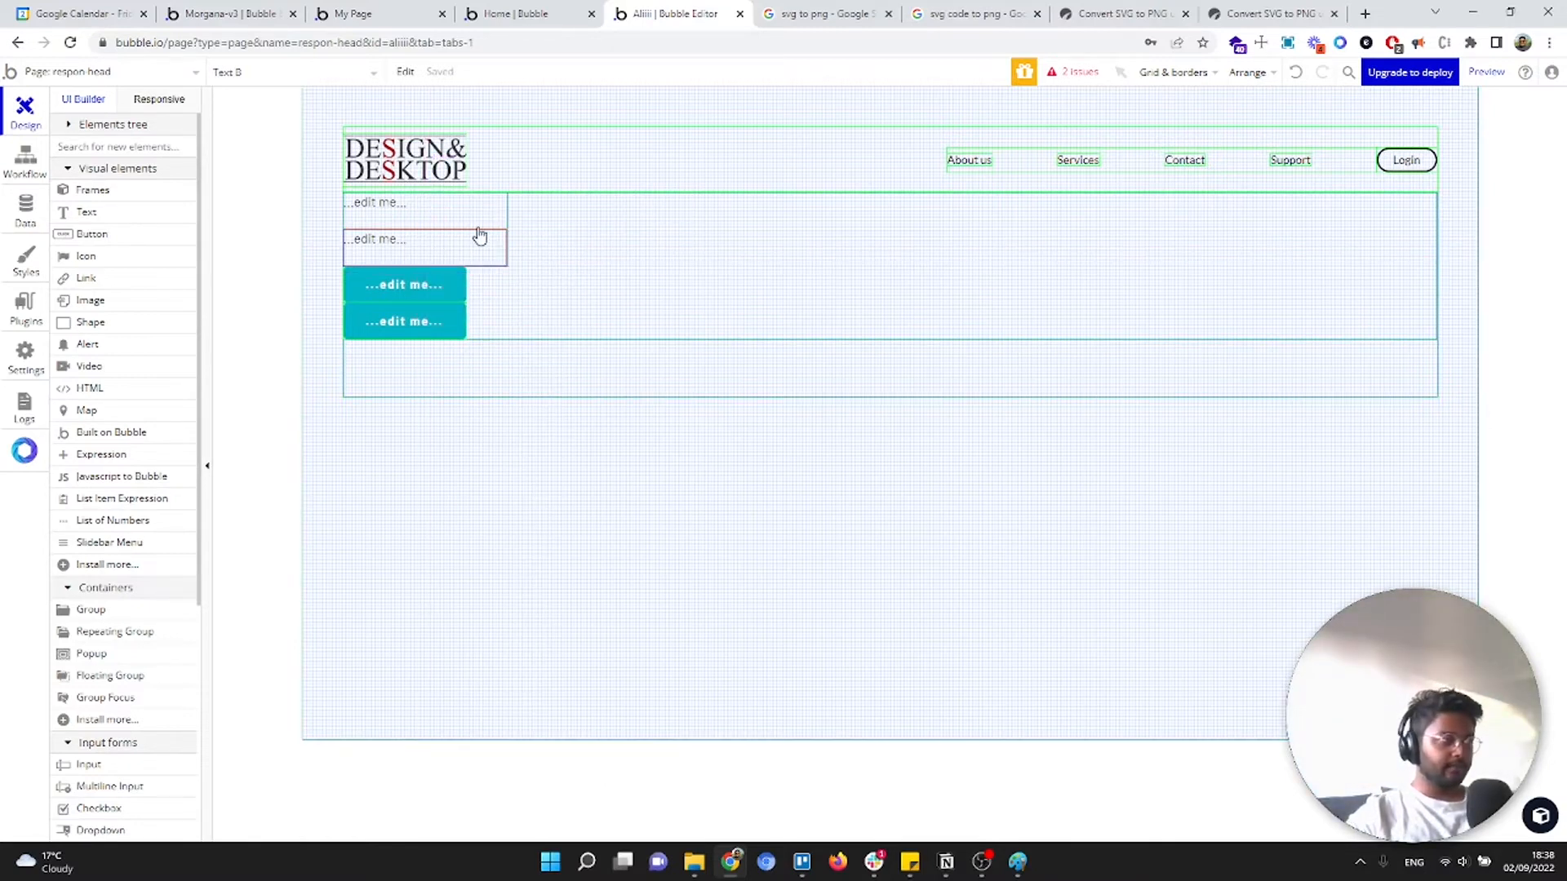
Using the Hero Header design as reference, set the first text to "Great Solutions To" with "Design Your Website" on a second line
mouse_move(721, 873)
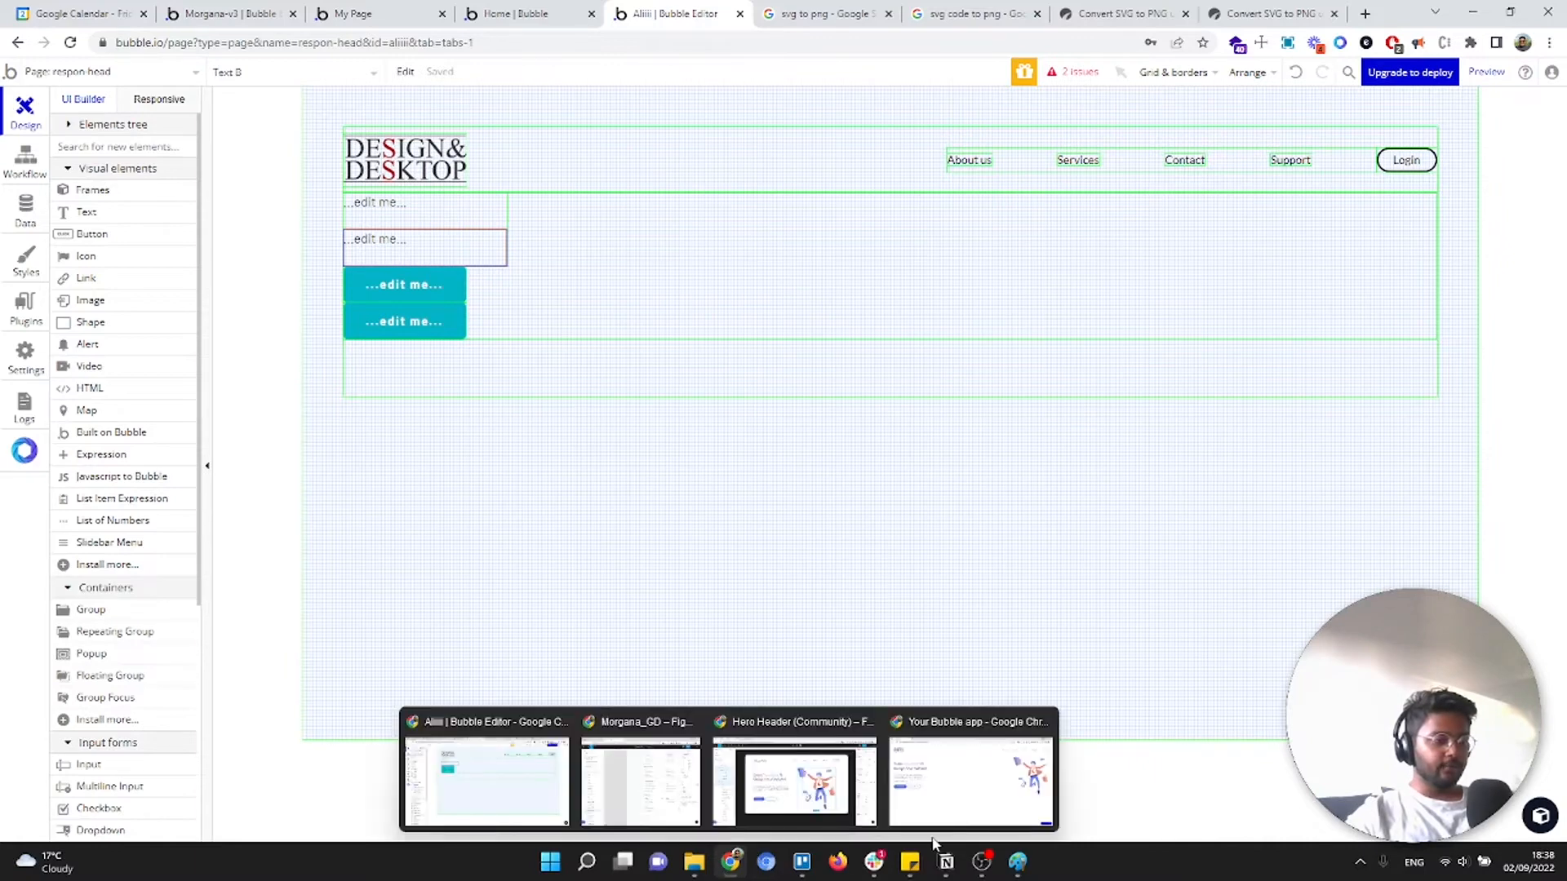
click(775, 797)
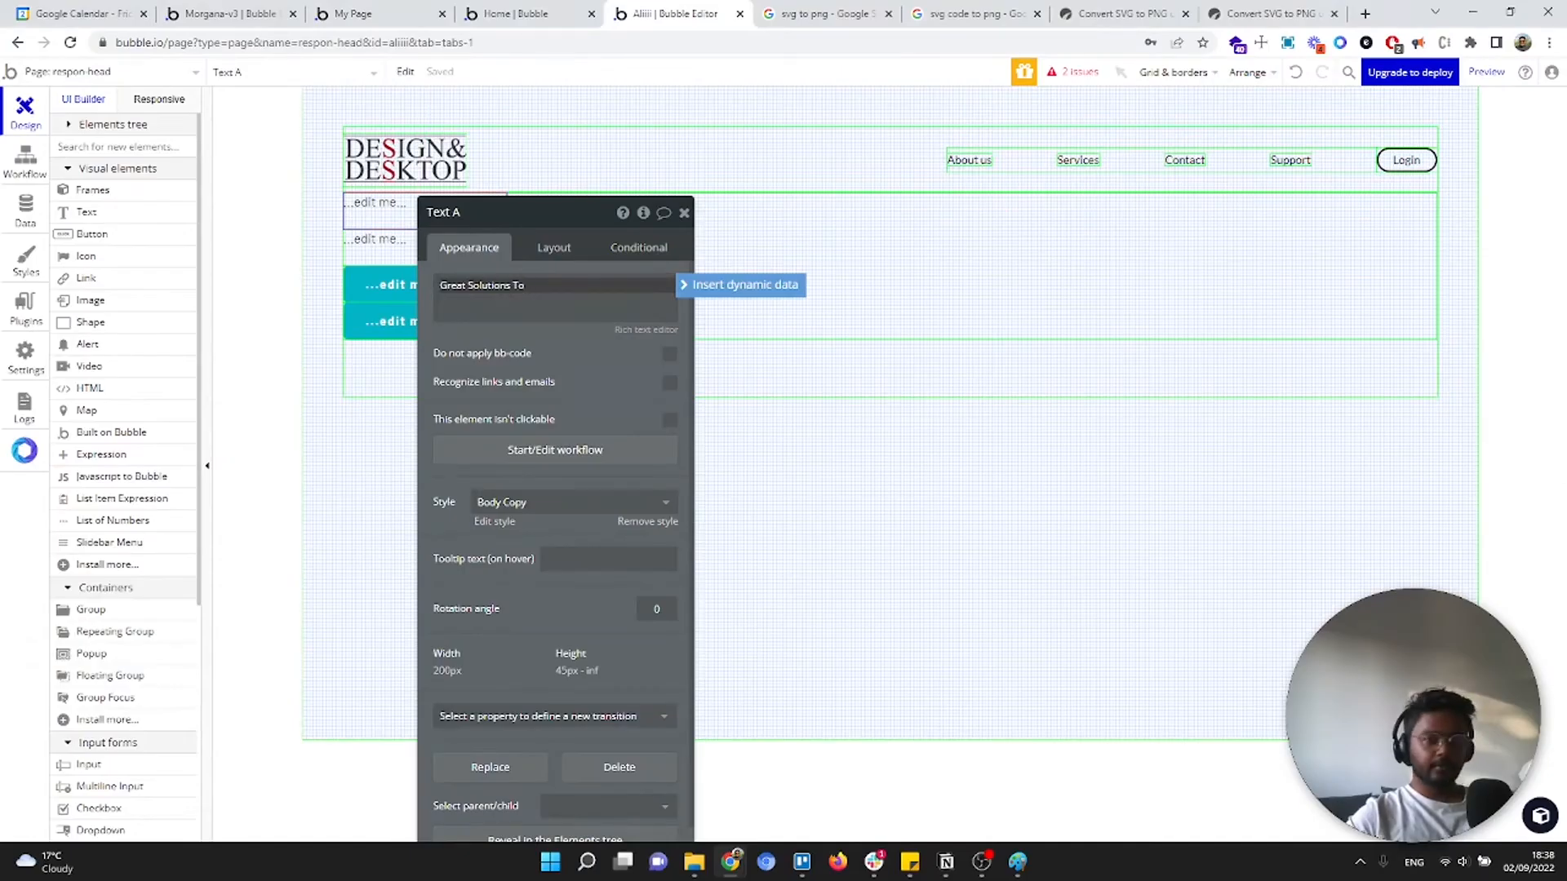
key(alt+Tab)
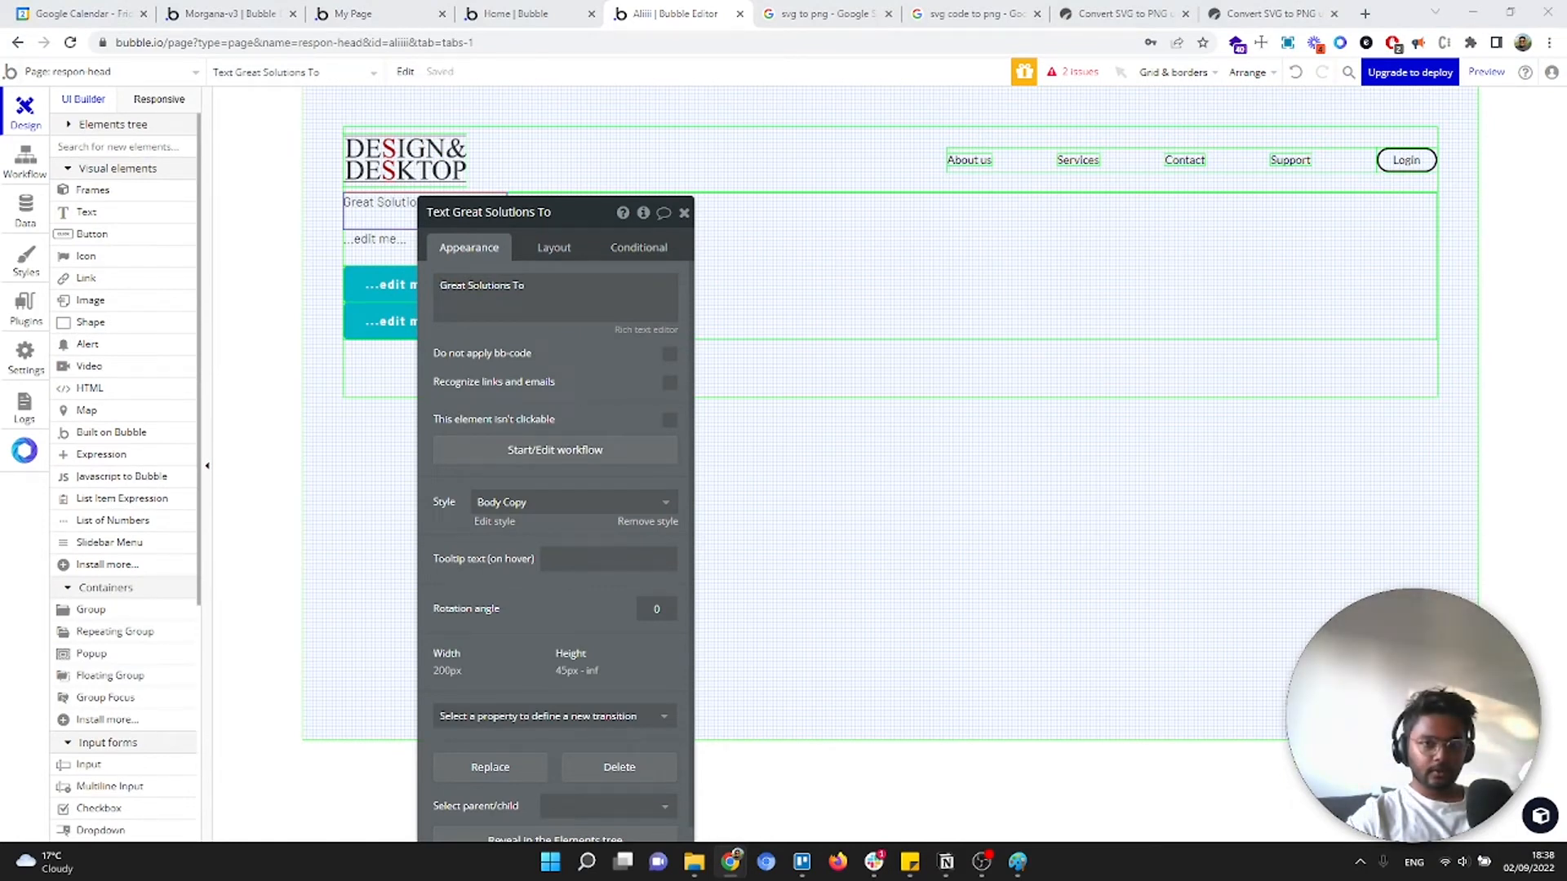
click(372, 245)
click(375, 220)
click(568, 286)
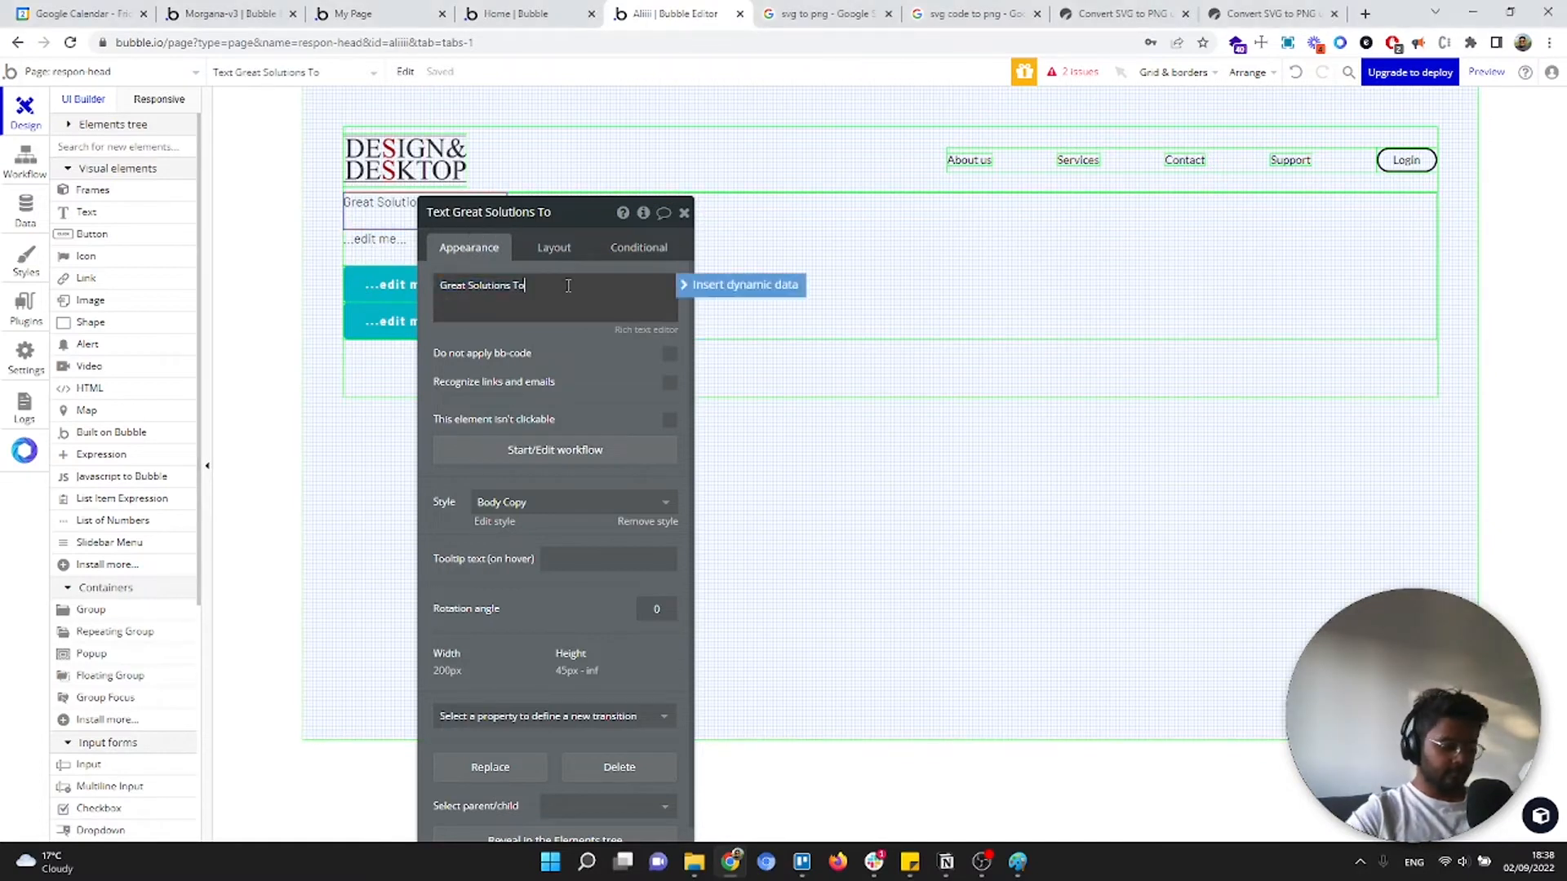
text(Design Your Website)
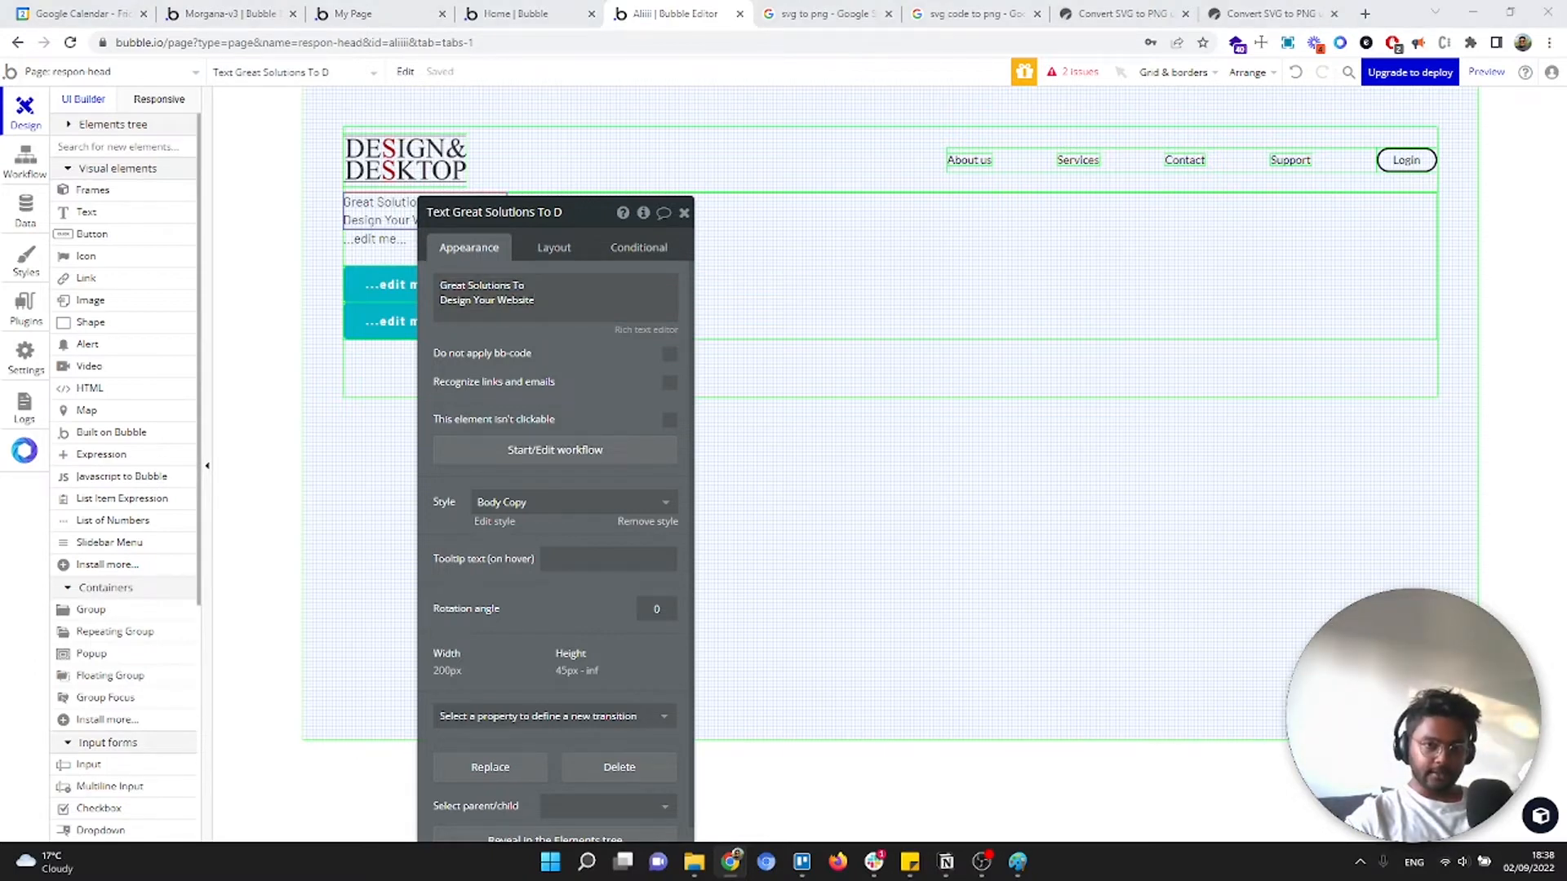
Replace the content of the second text with the copied paragraph starting "Here is the opportunity to build-up your website."
click(395, 243)
click(556, 289)
key(ctrl+v)
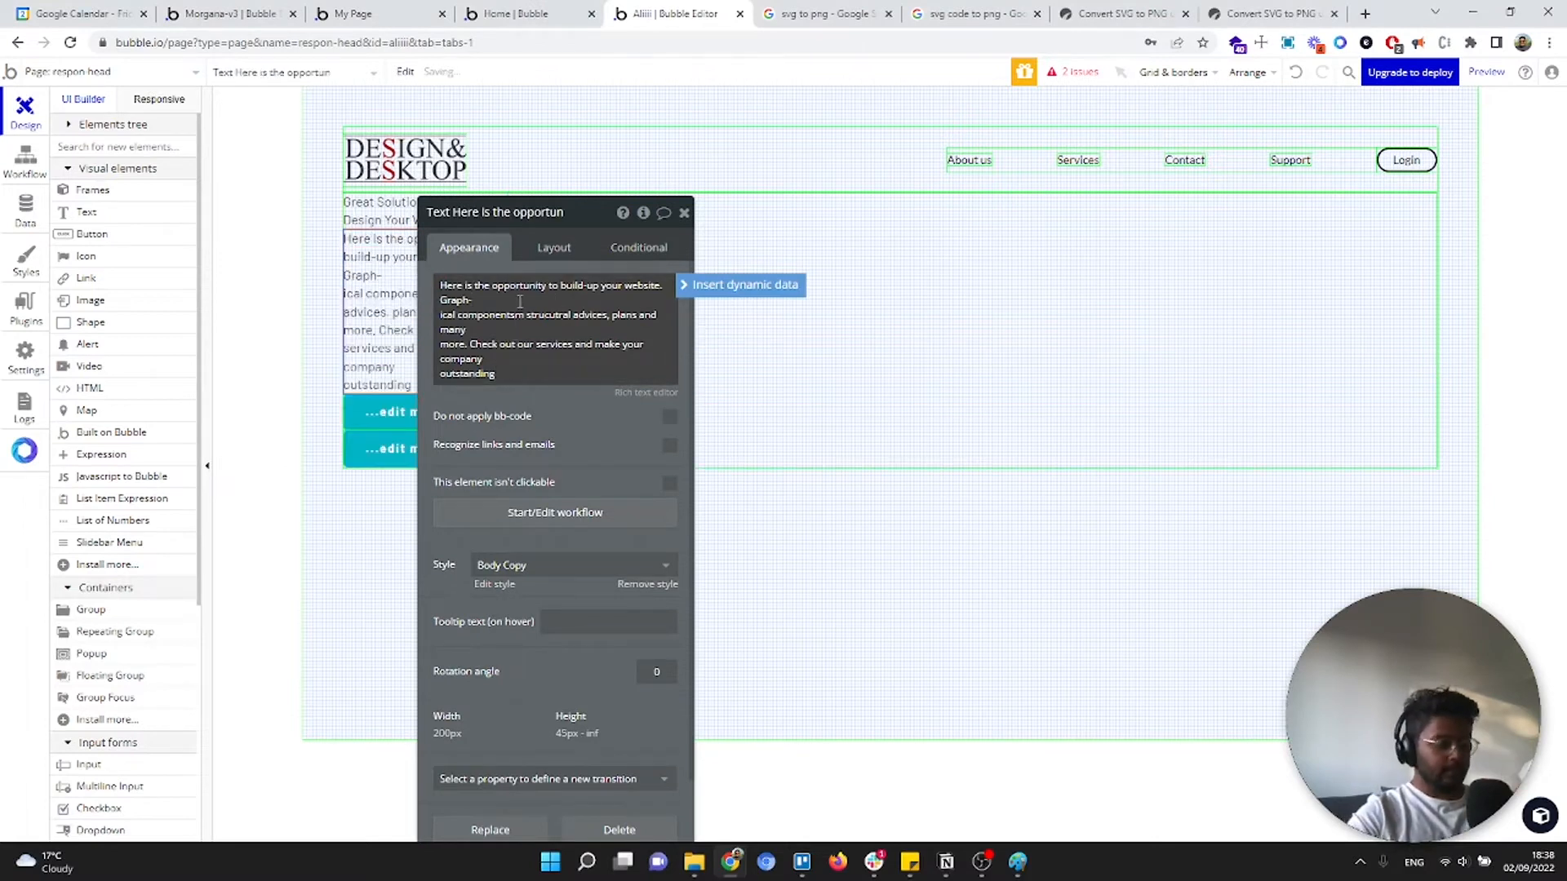
Clean up the pasted paragraph by removing the stray line breaks and the hyphen in "Graphical" so it reads continuously
click(520, 301)
key(Delete)
key(Delete)
key(BackSpace)
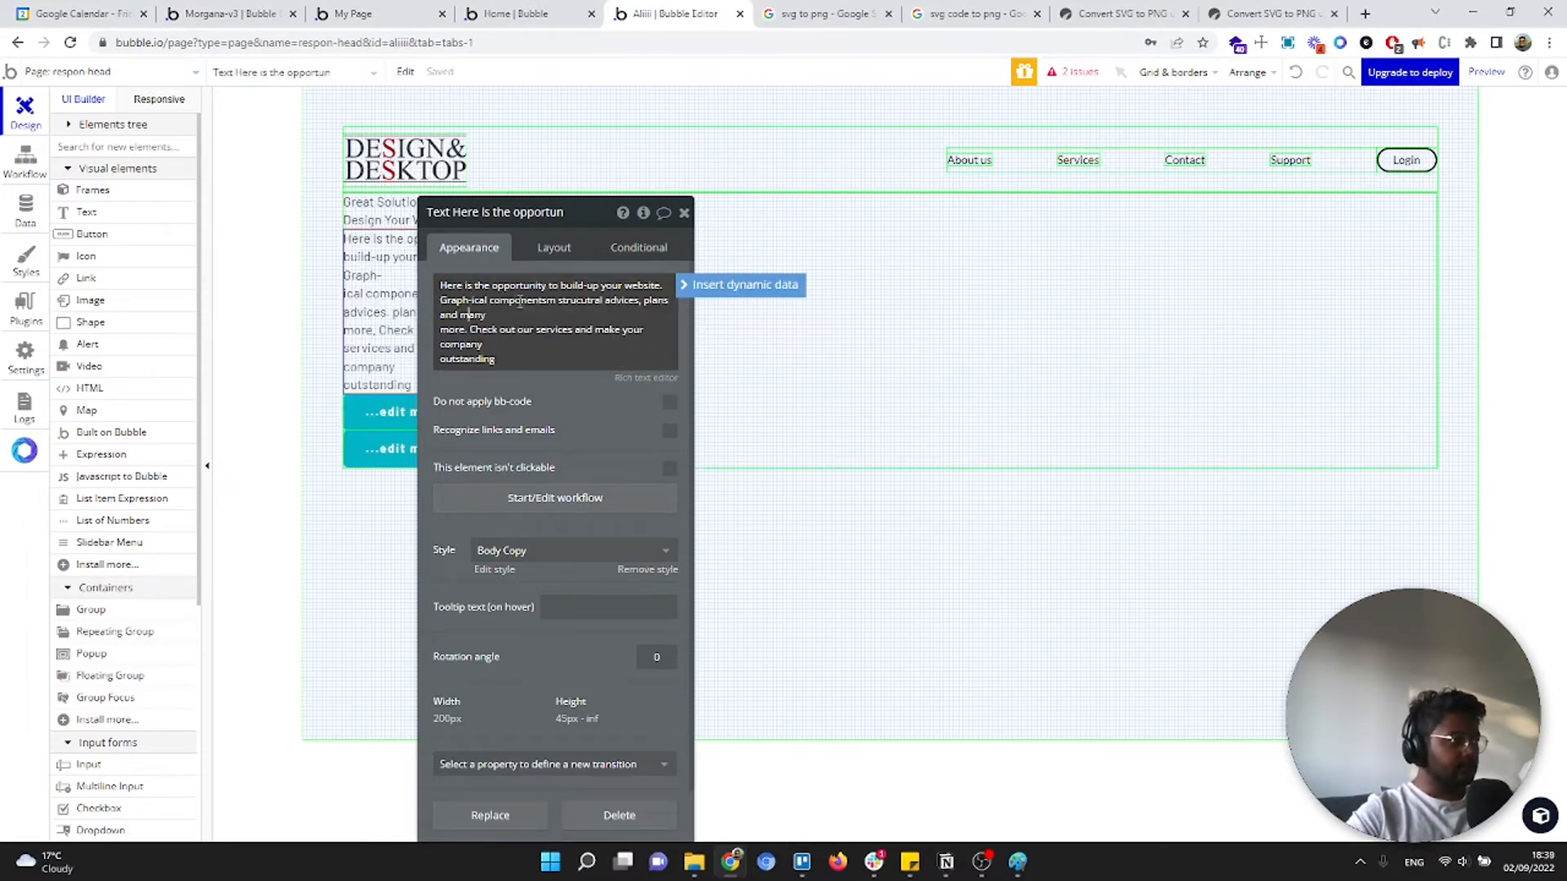
key(Delete)
key(Down)
key(Up)
key(Right)
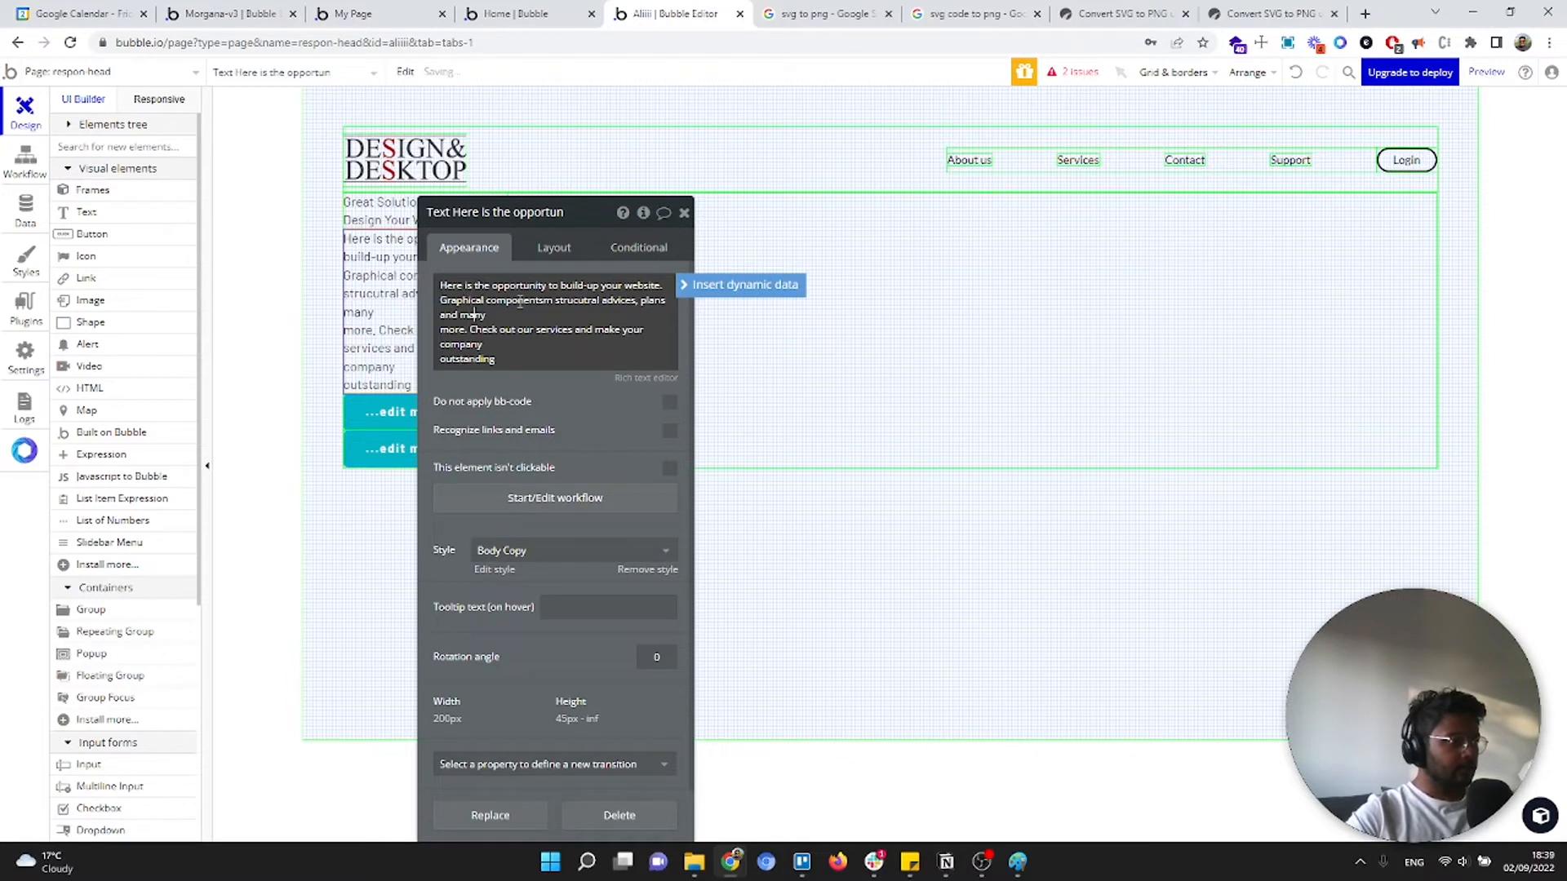
key(Delete)
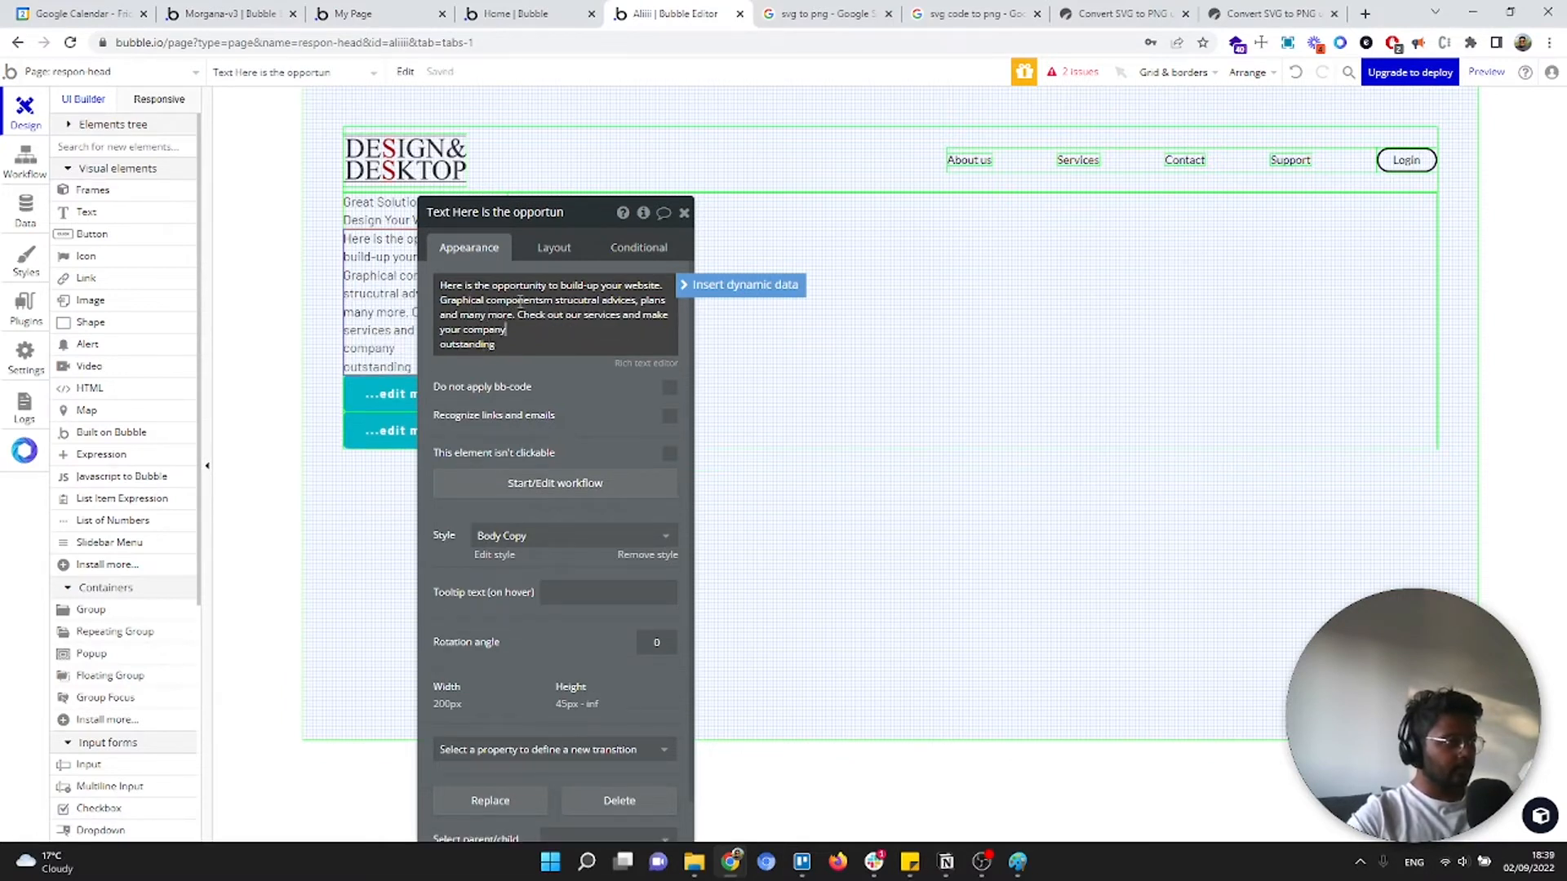
key(Delete)
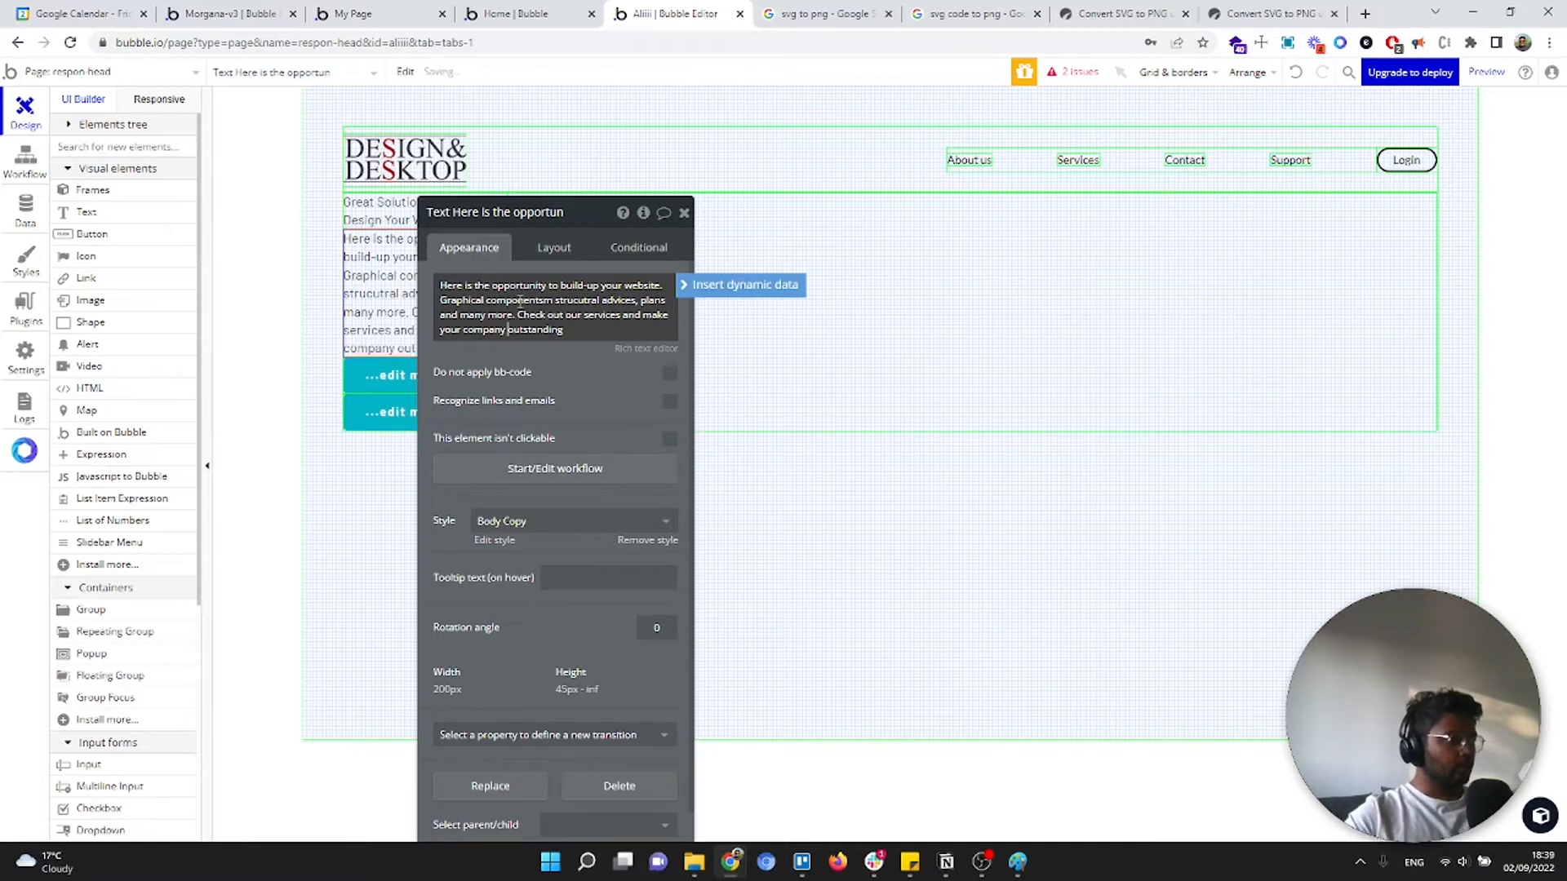
Remove the Body Copy style from the "Great Solutions To Design Your Website" text and set its font to Inter at 36 px
click(470, 211)
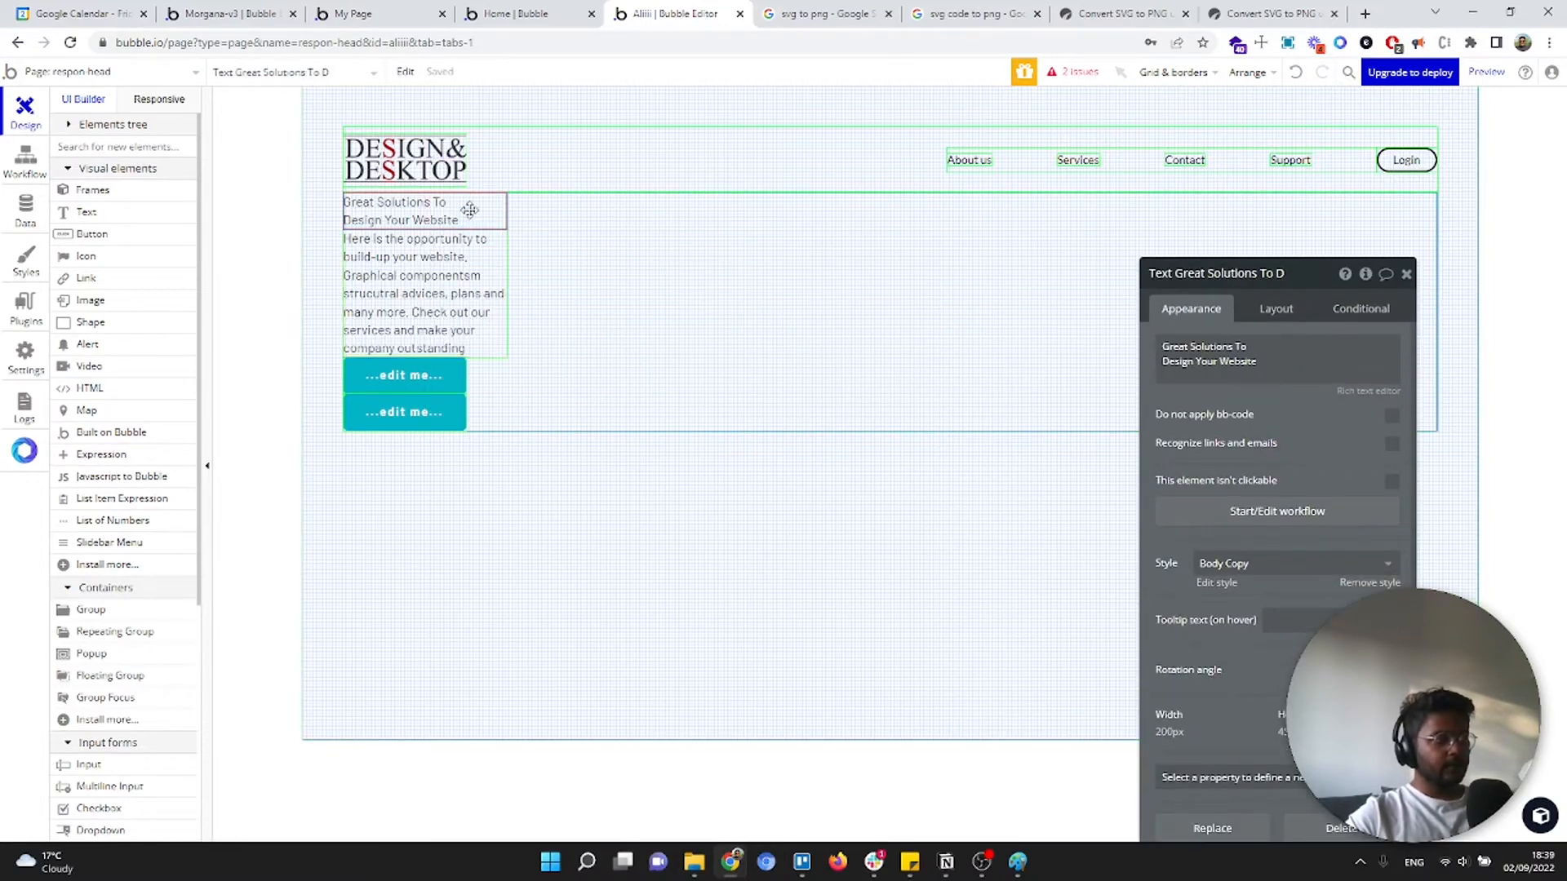
click(1370, 583)
click(1220, 650)
text(int)
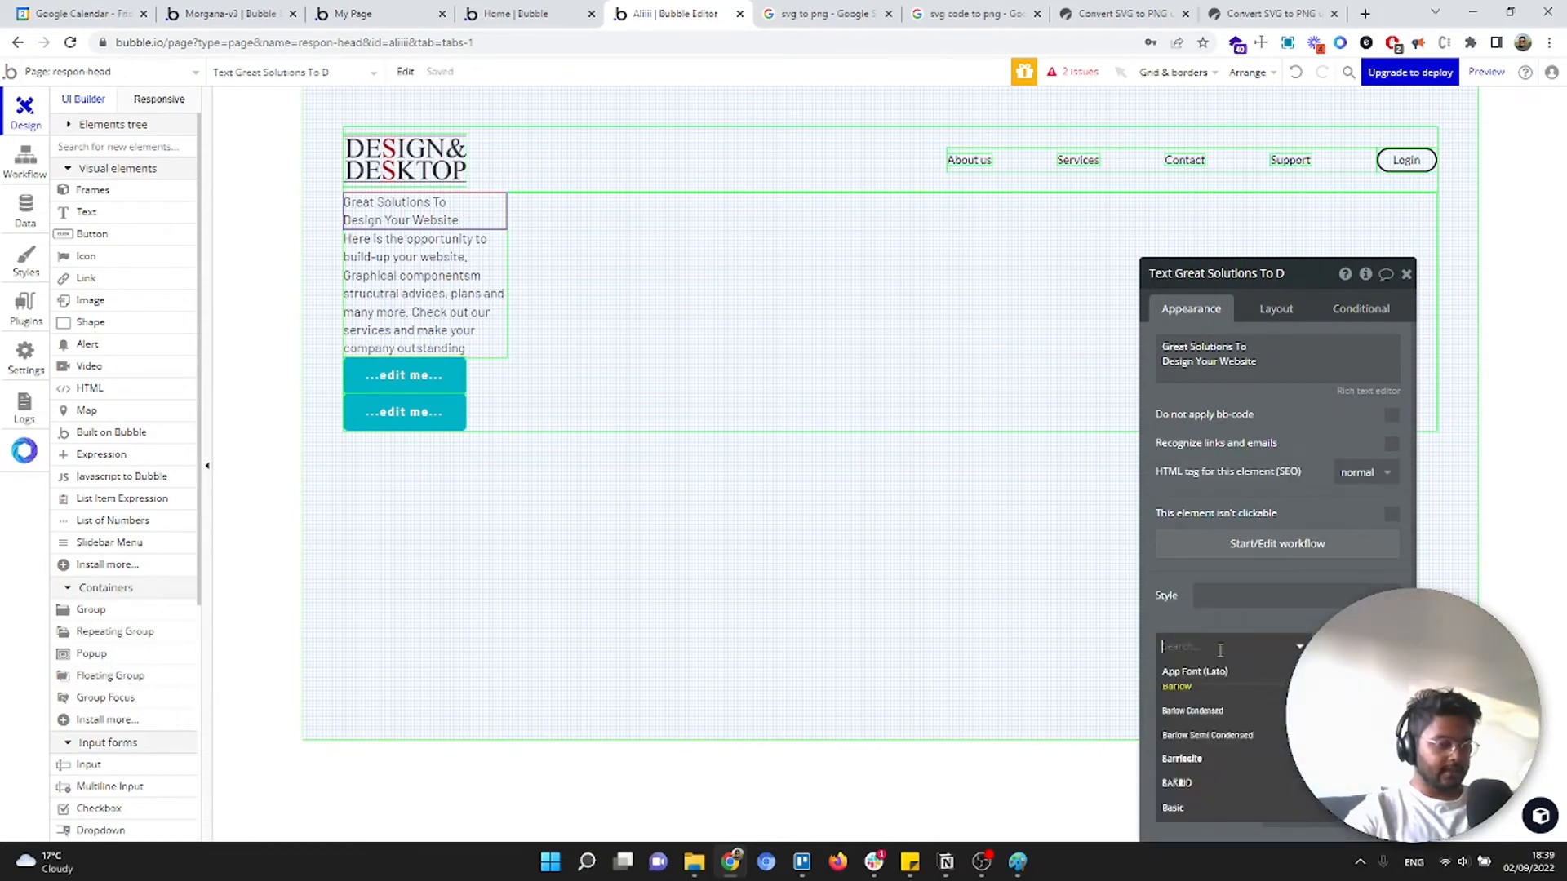
click(1200, 671)
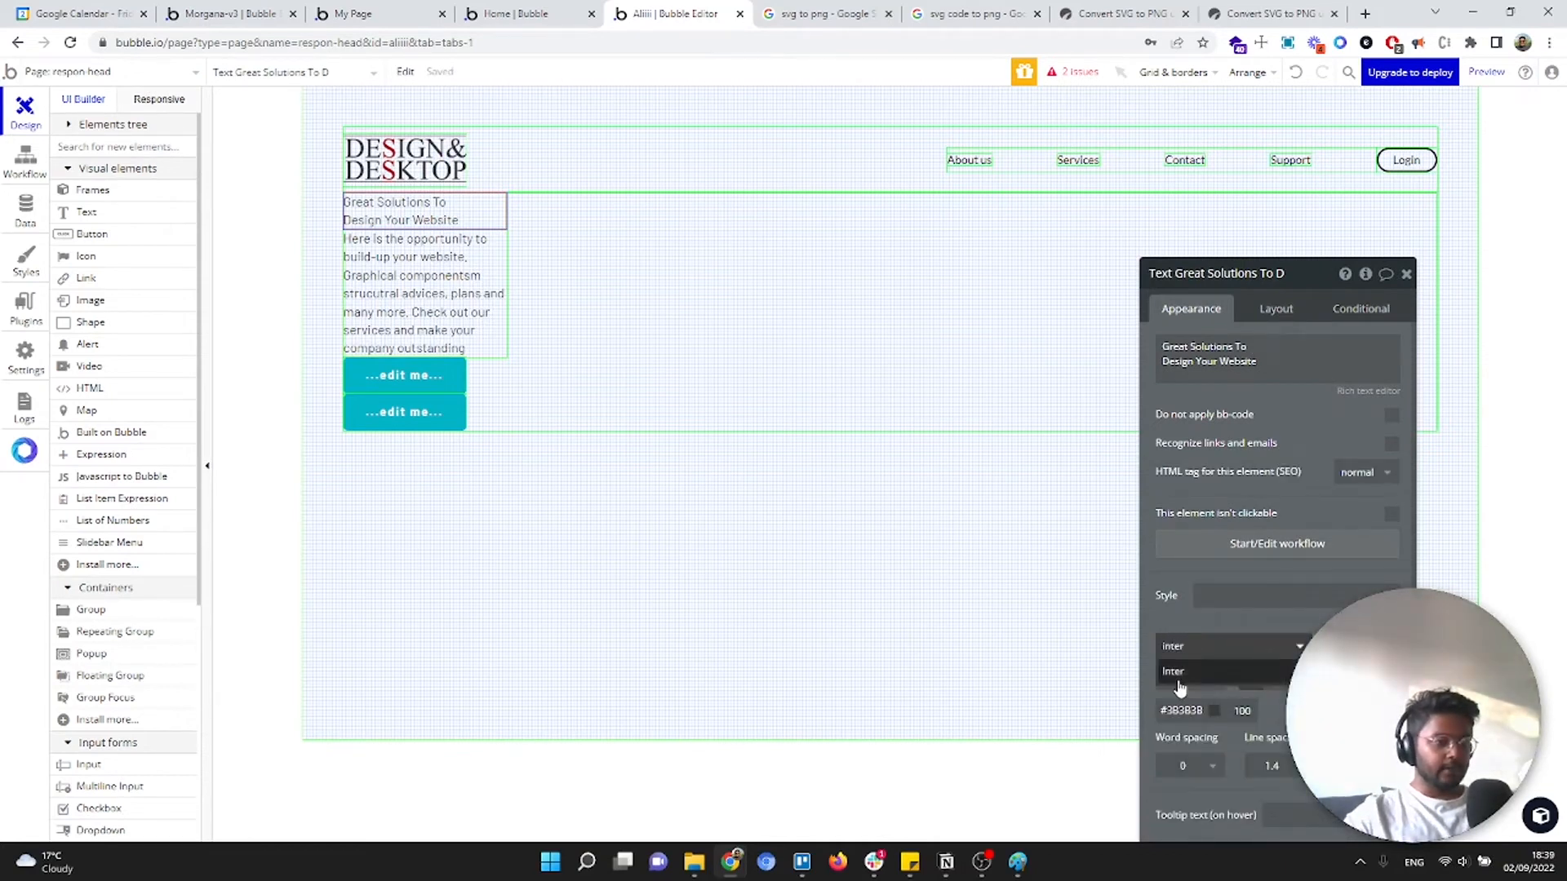
text(3)
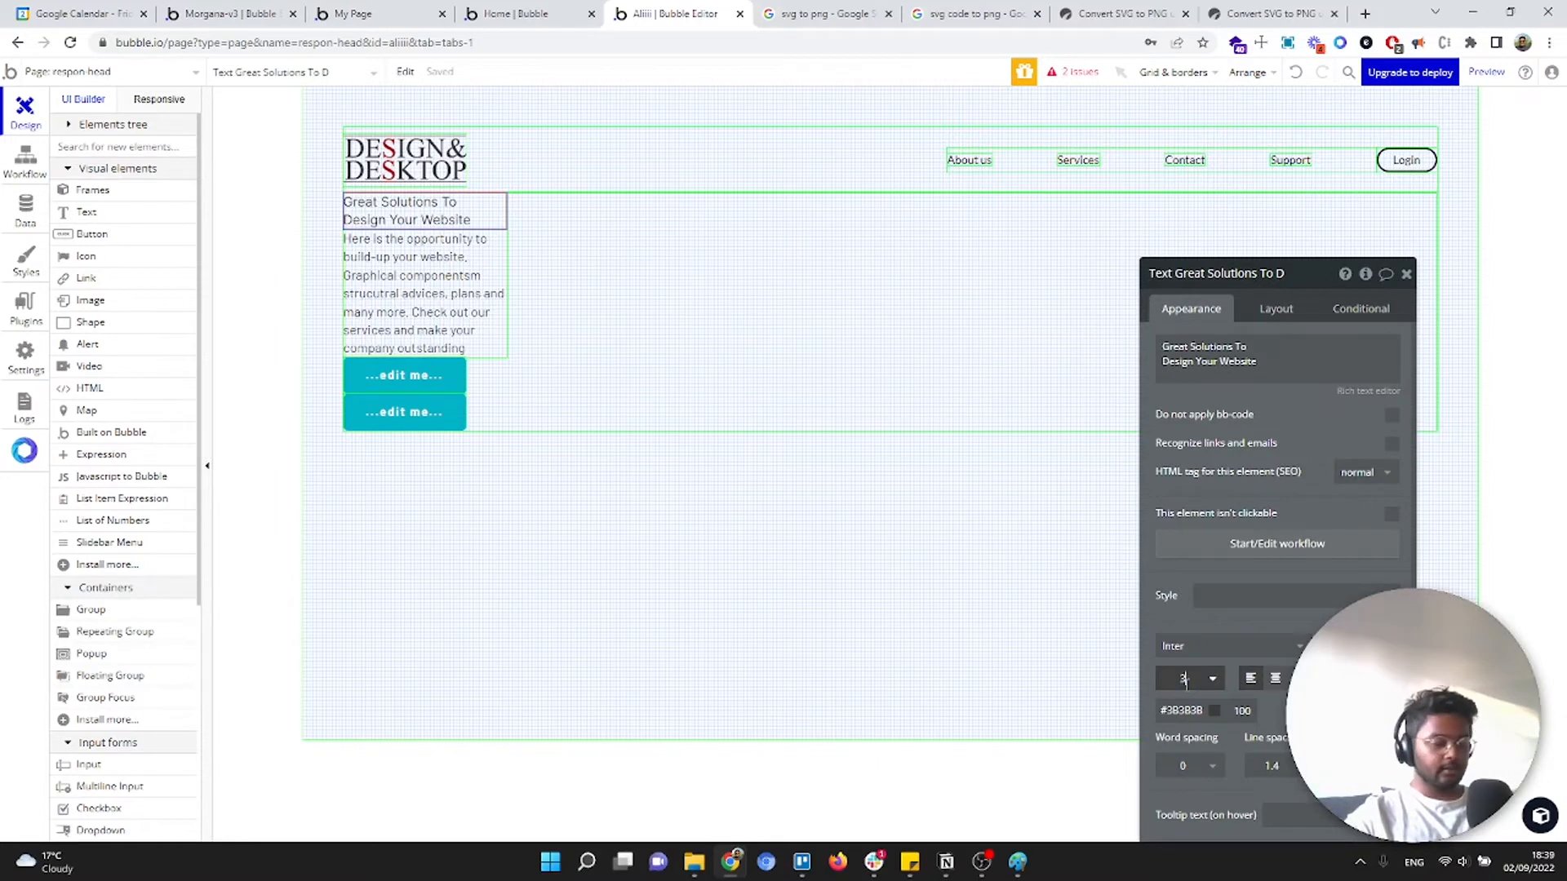
text(6)
key(Return)
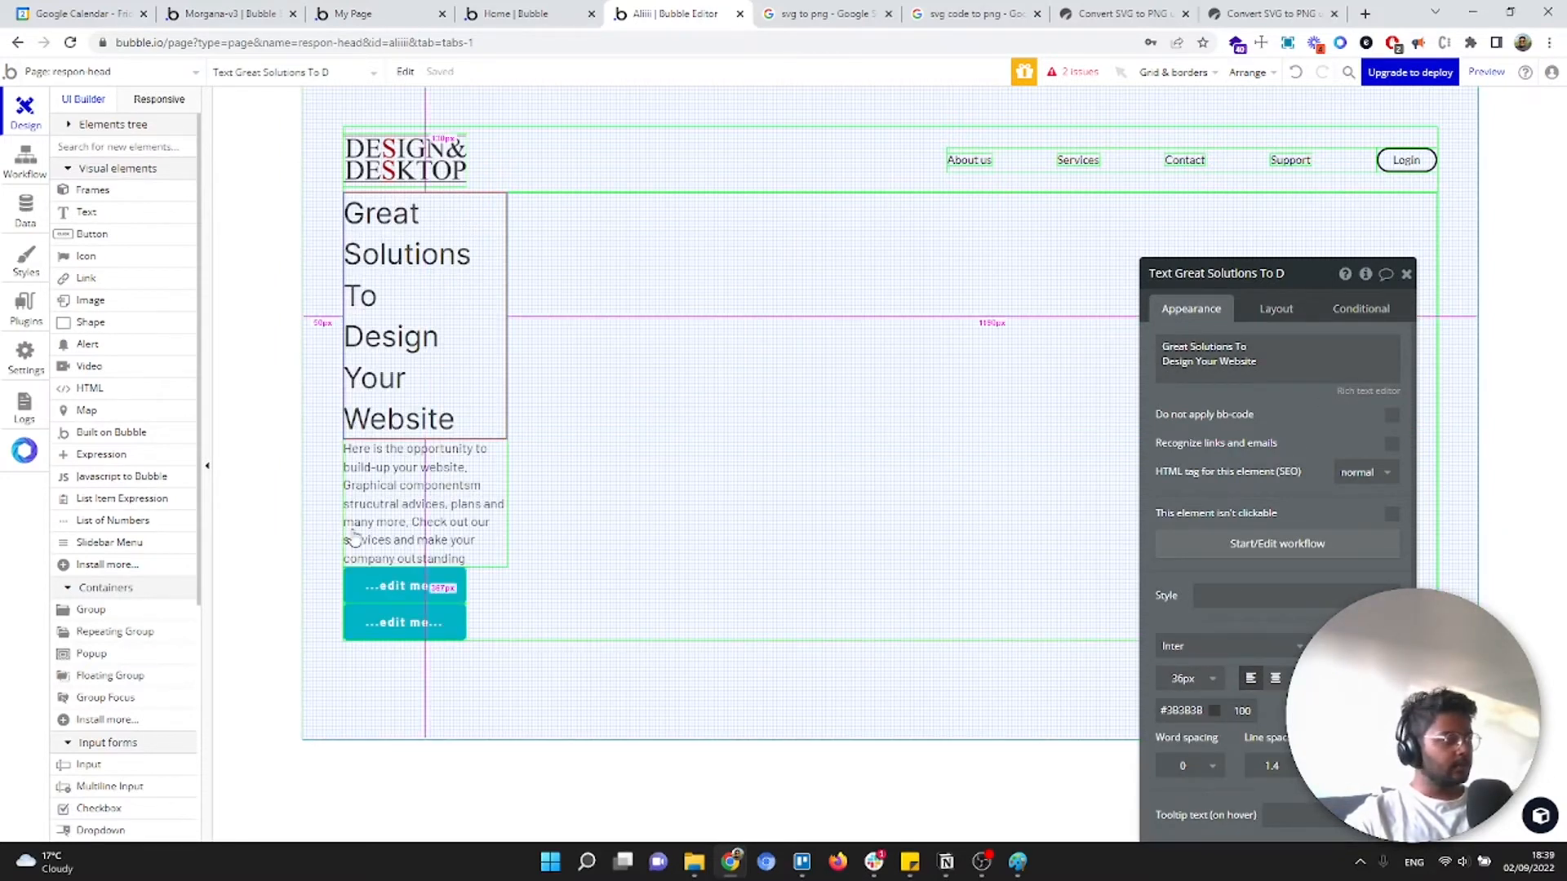
Give the column group holding the texts and buttons a min width of 0 and max width of 350 px, without fitting width to content
click(428, 561)
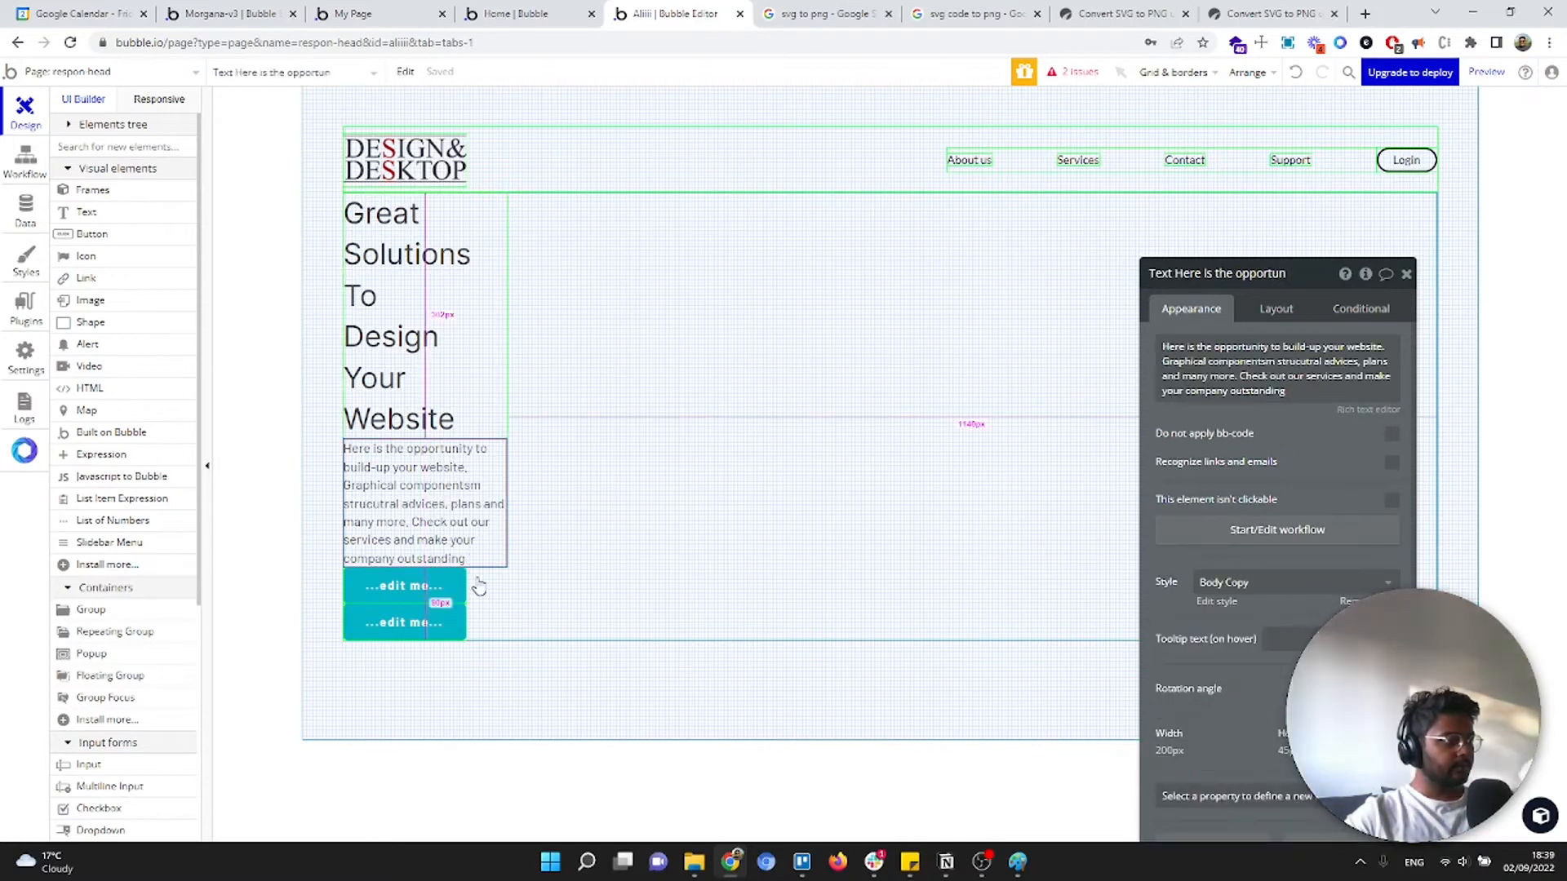
click(475, 580)
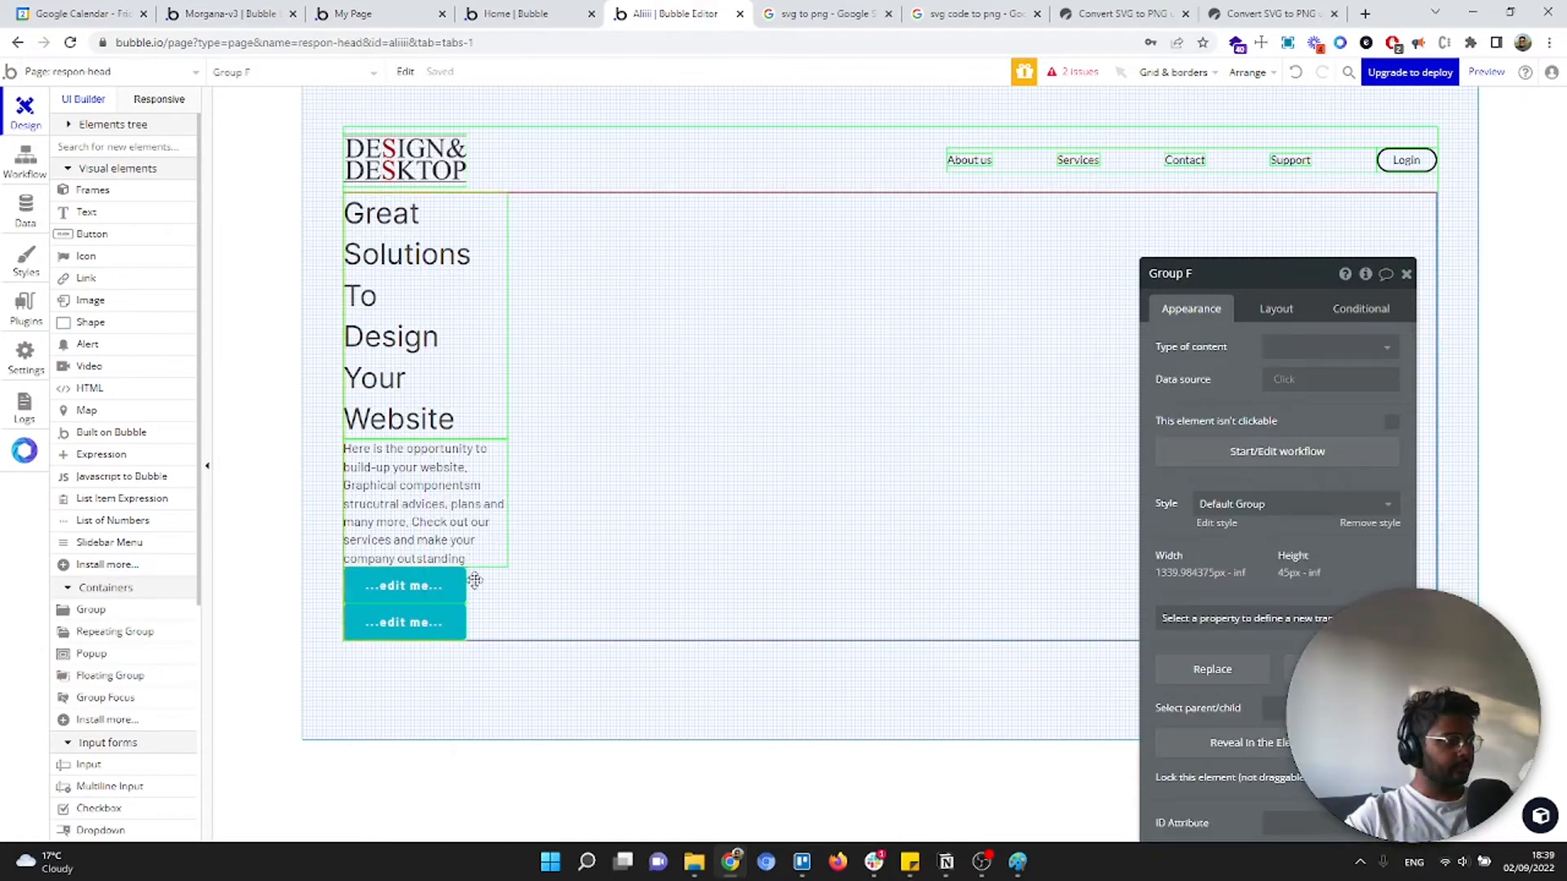
click(457, 379)
click(1058, 421)
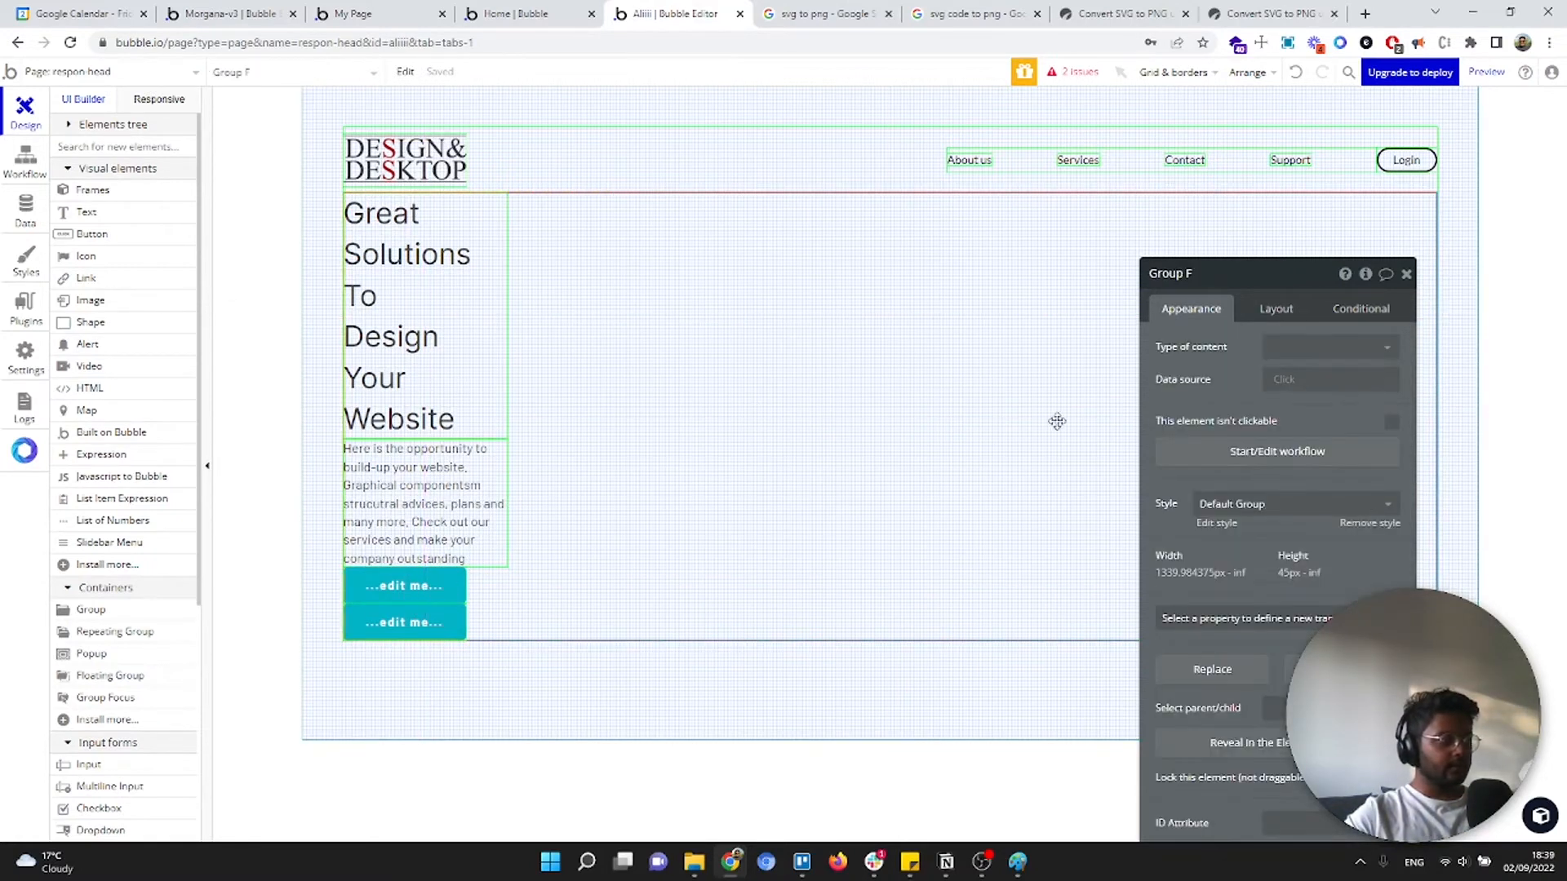
drag(1164, 403, 726, 218)
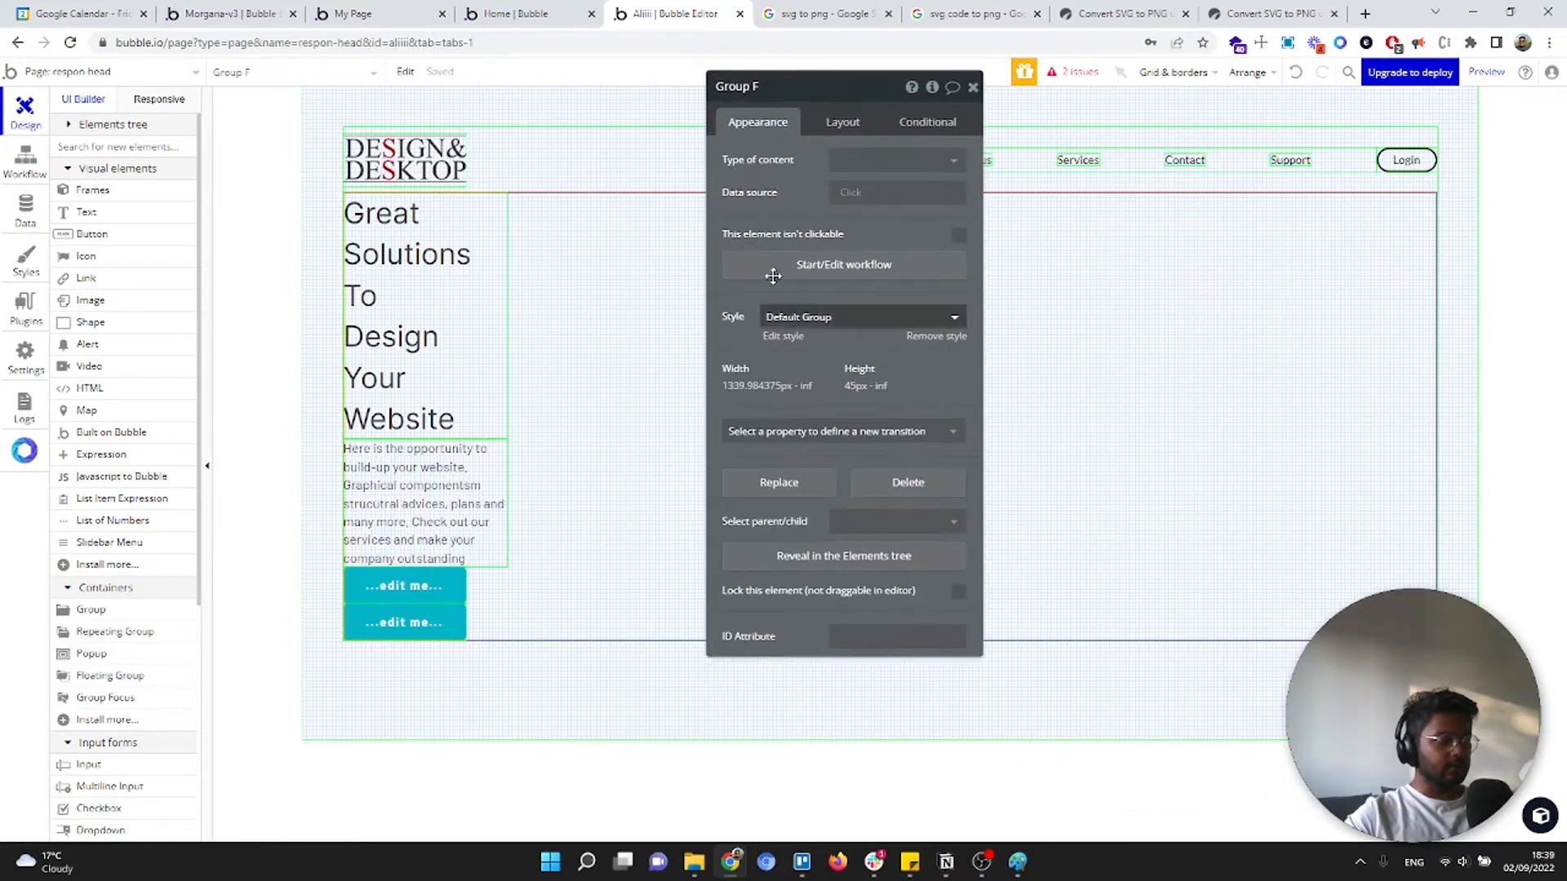
click(844, 122)
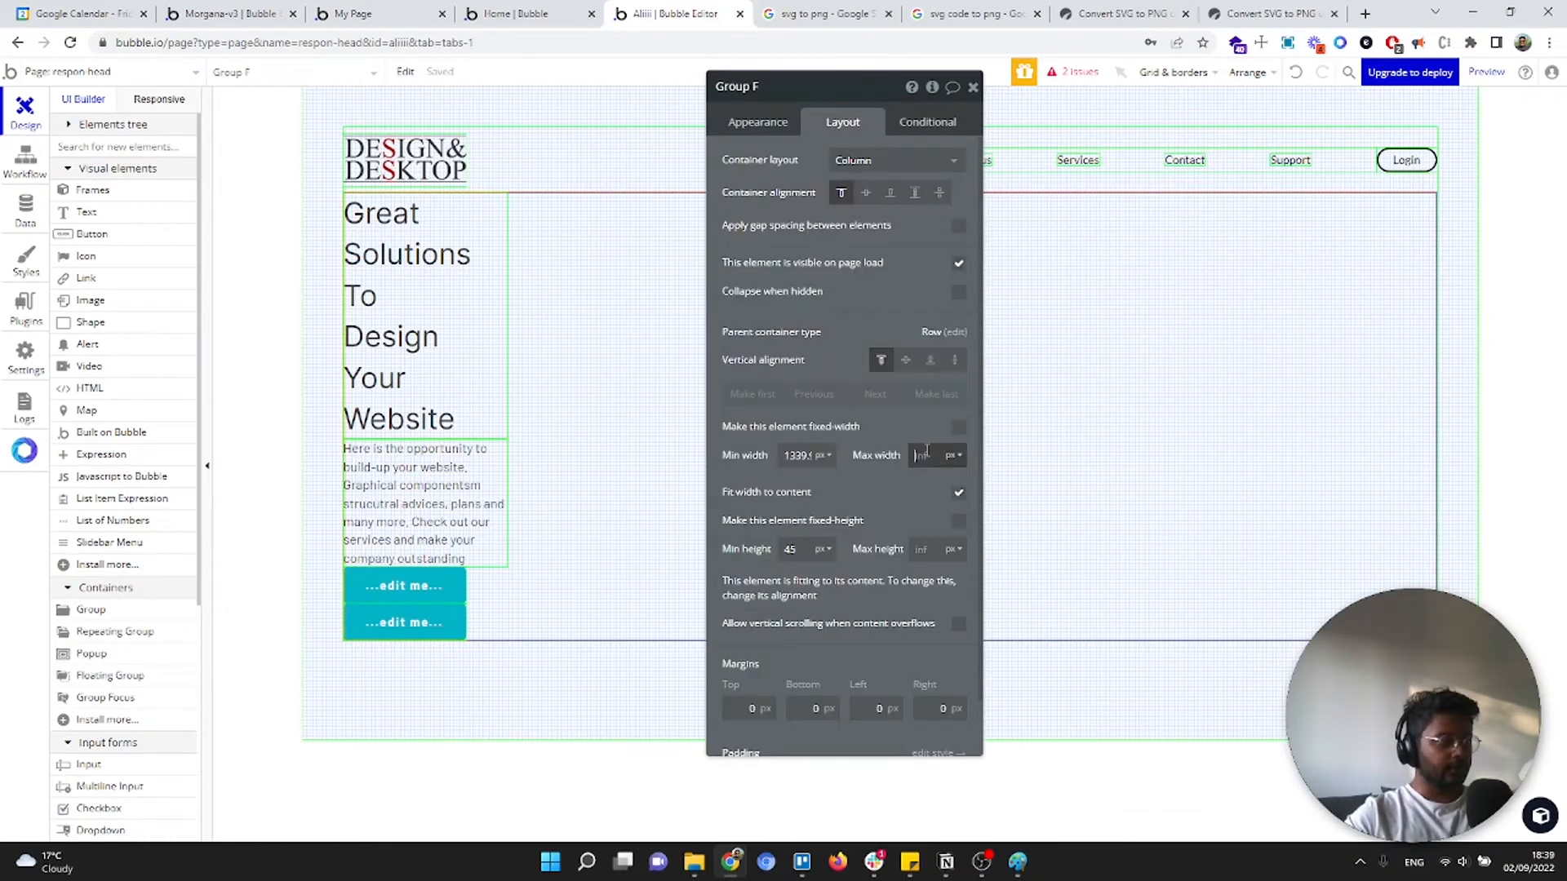
double_click(800, 455)
text(0)
click(845, 472)
click(933, 458)
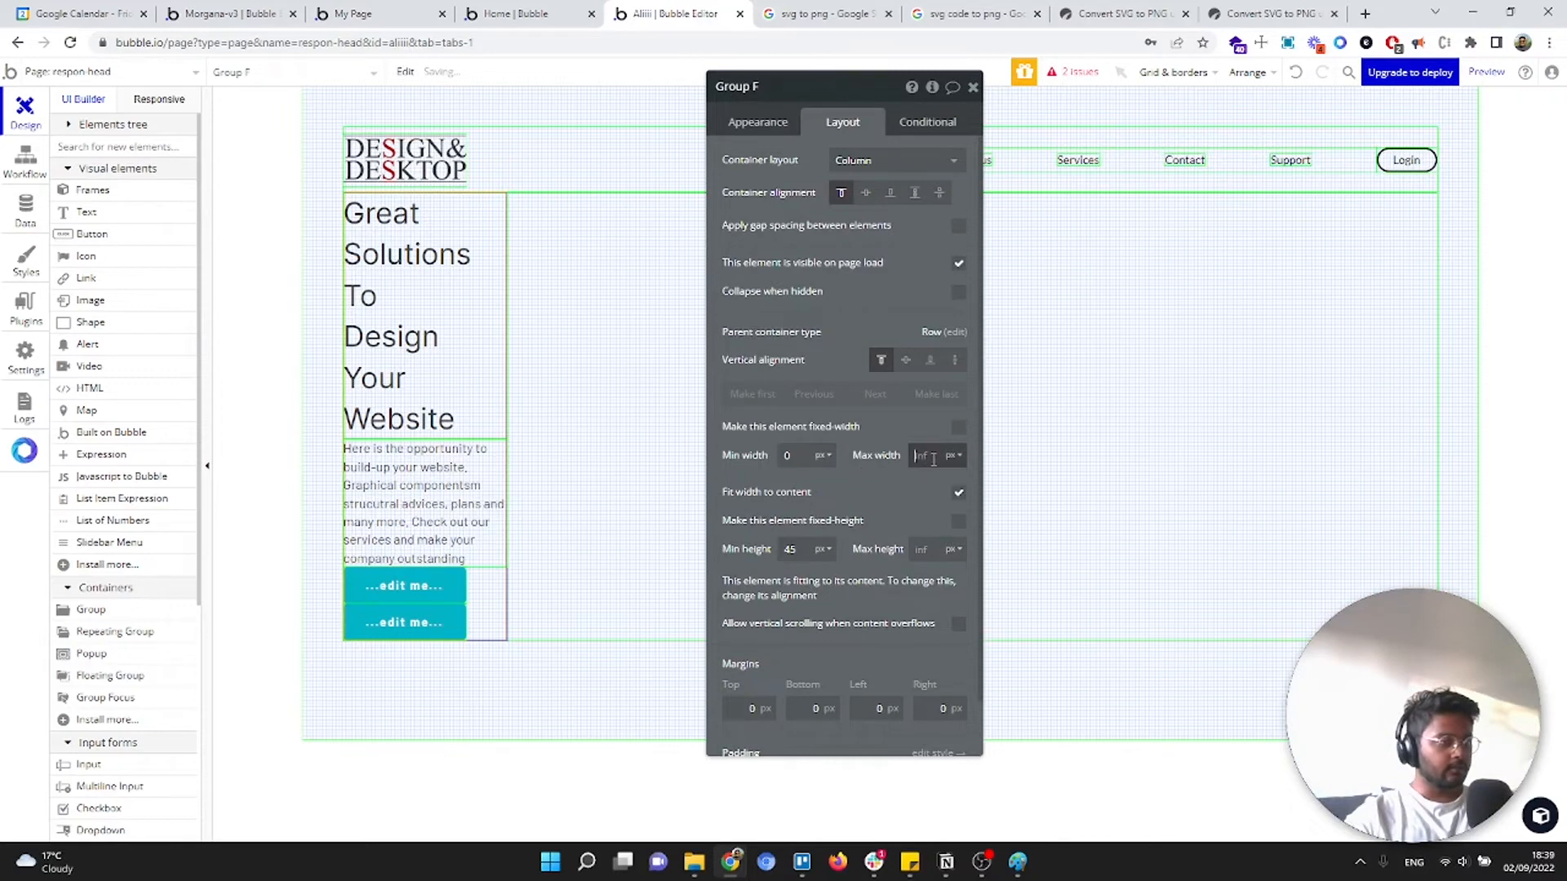
text(350)
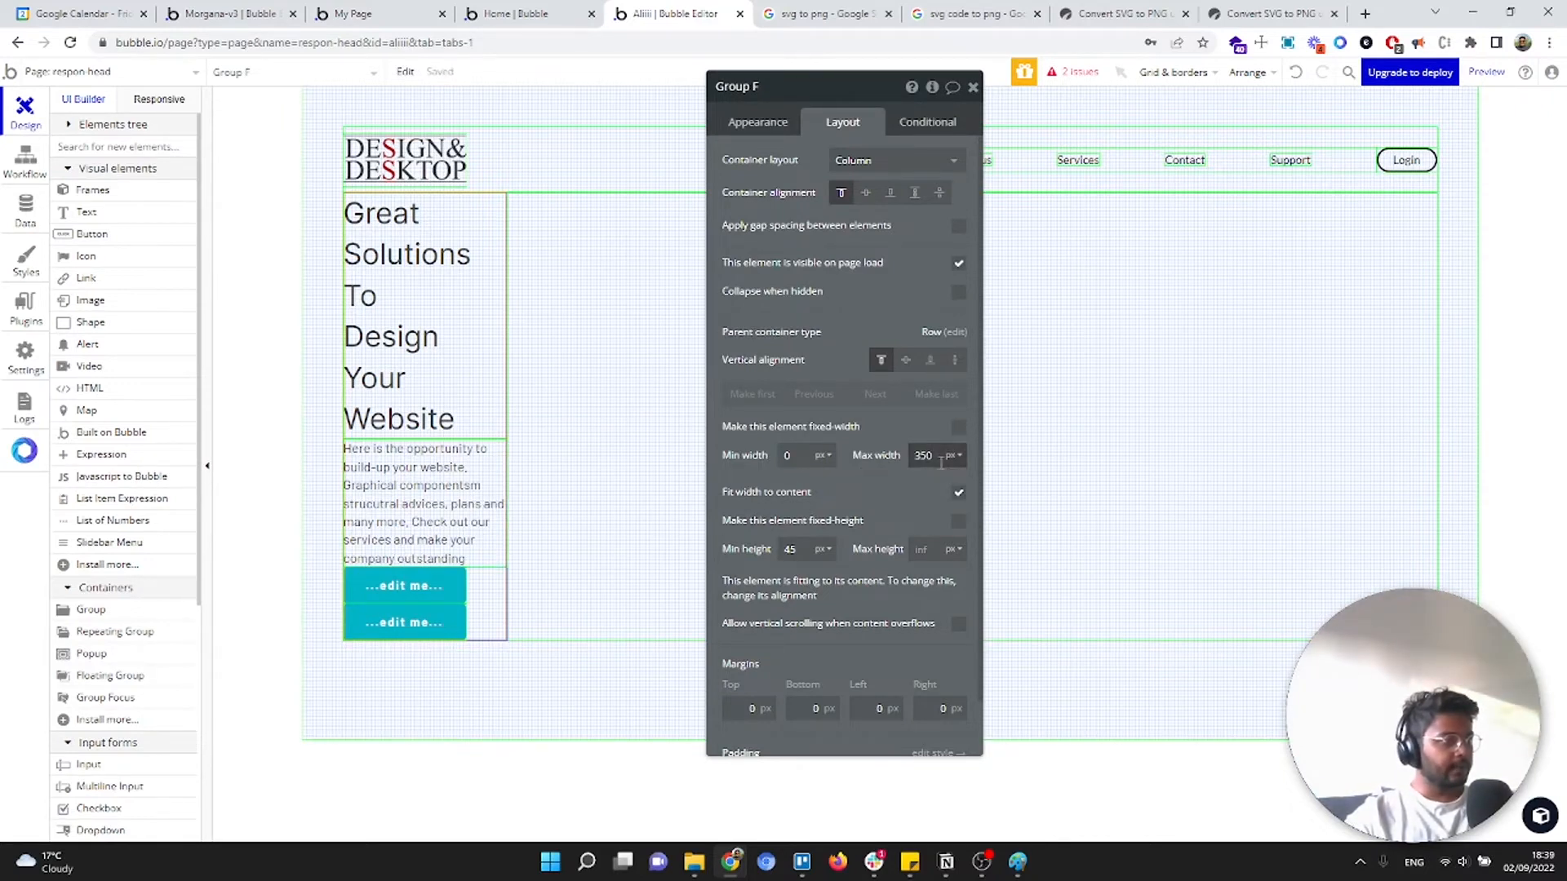
click(959, 494)
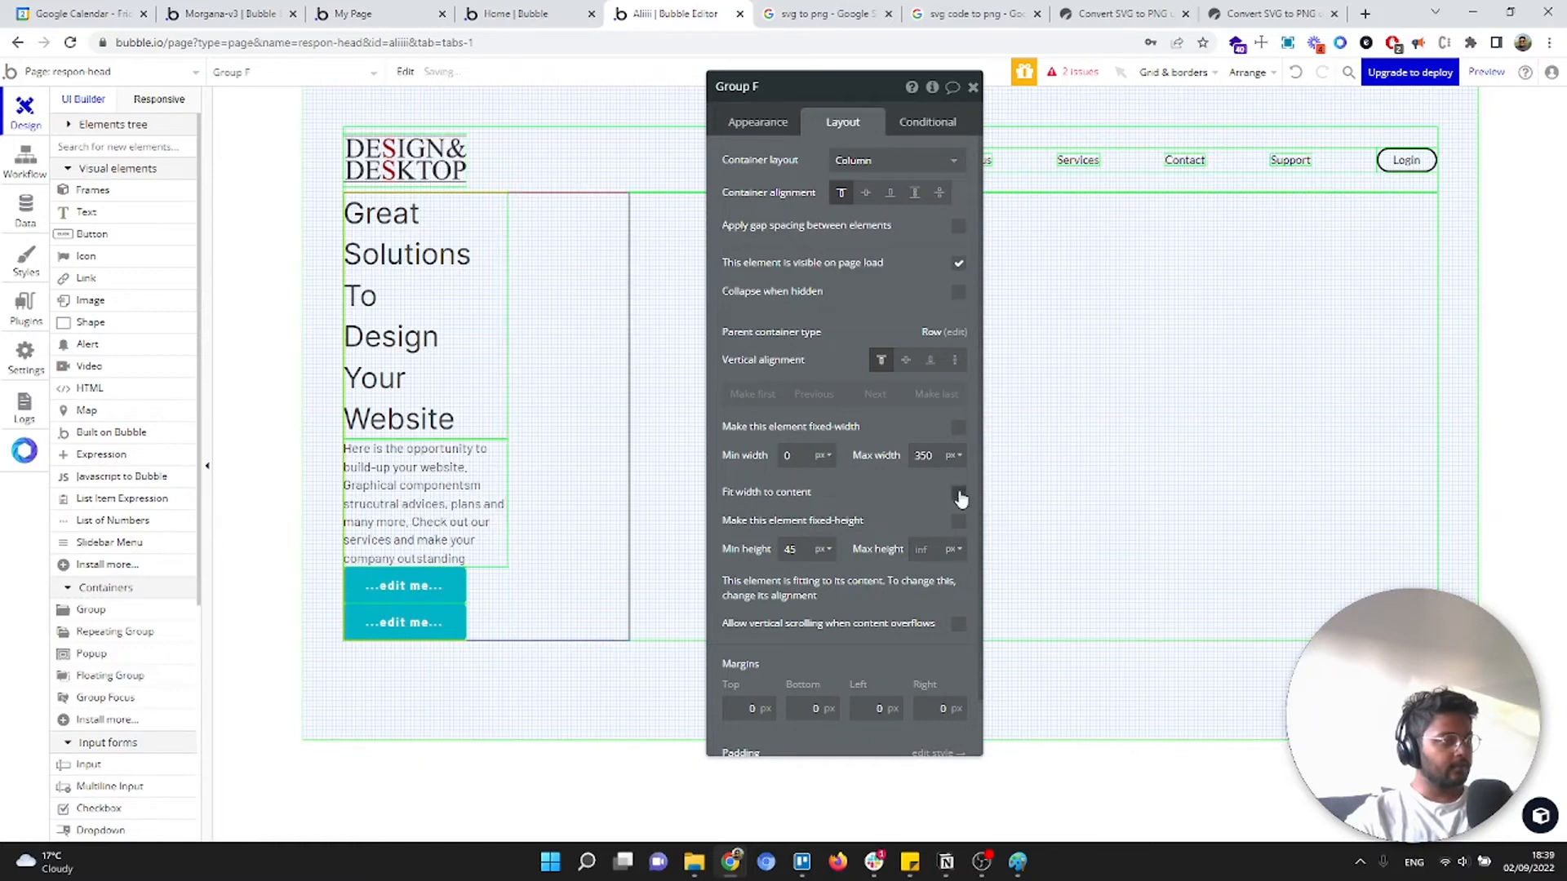
Turn off the heading text's fixed width and set its font size to 35 px
click(402, 325)
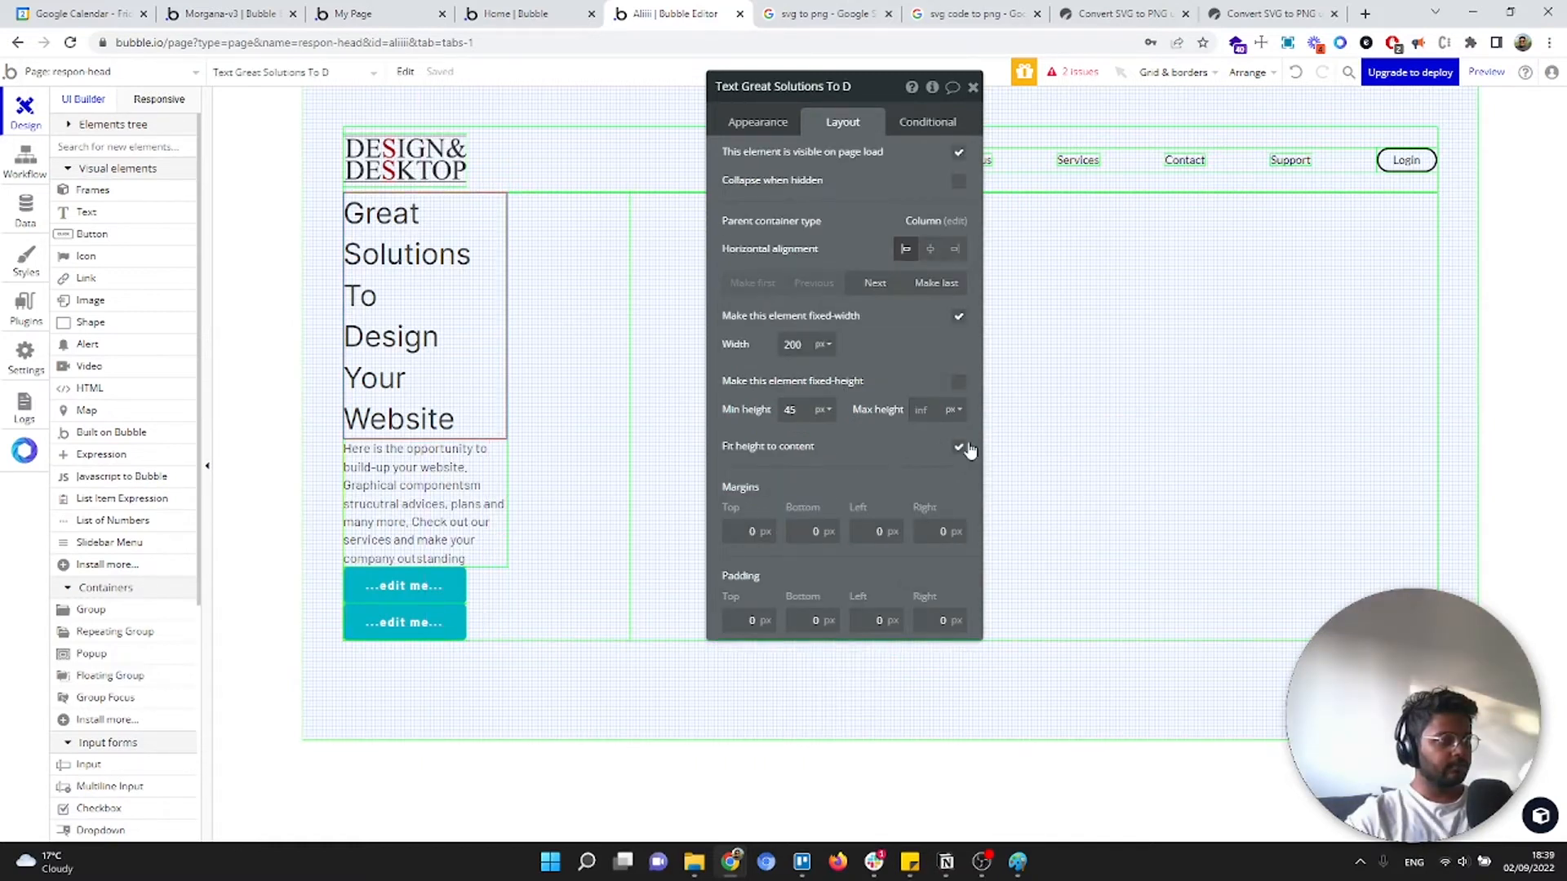
click(959, 317)
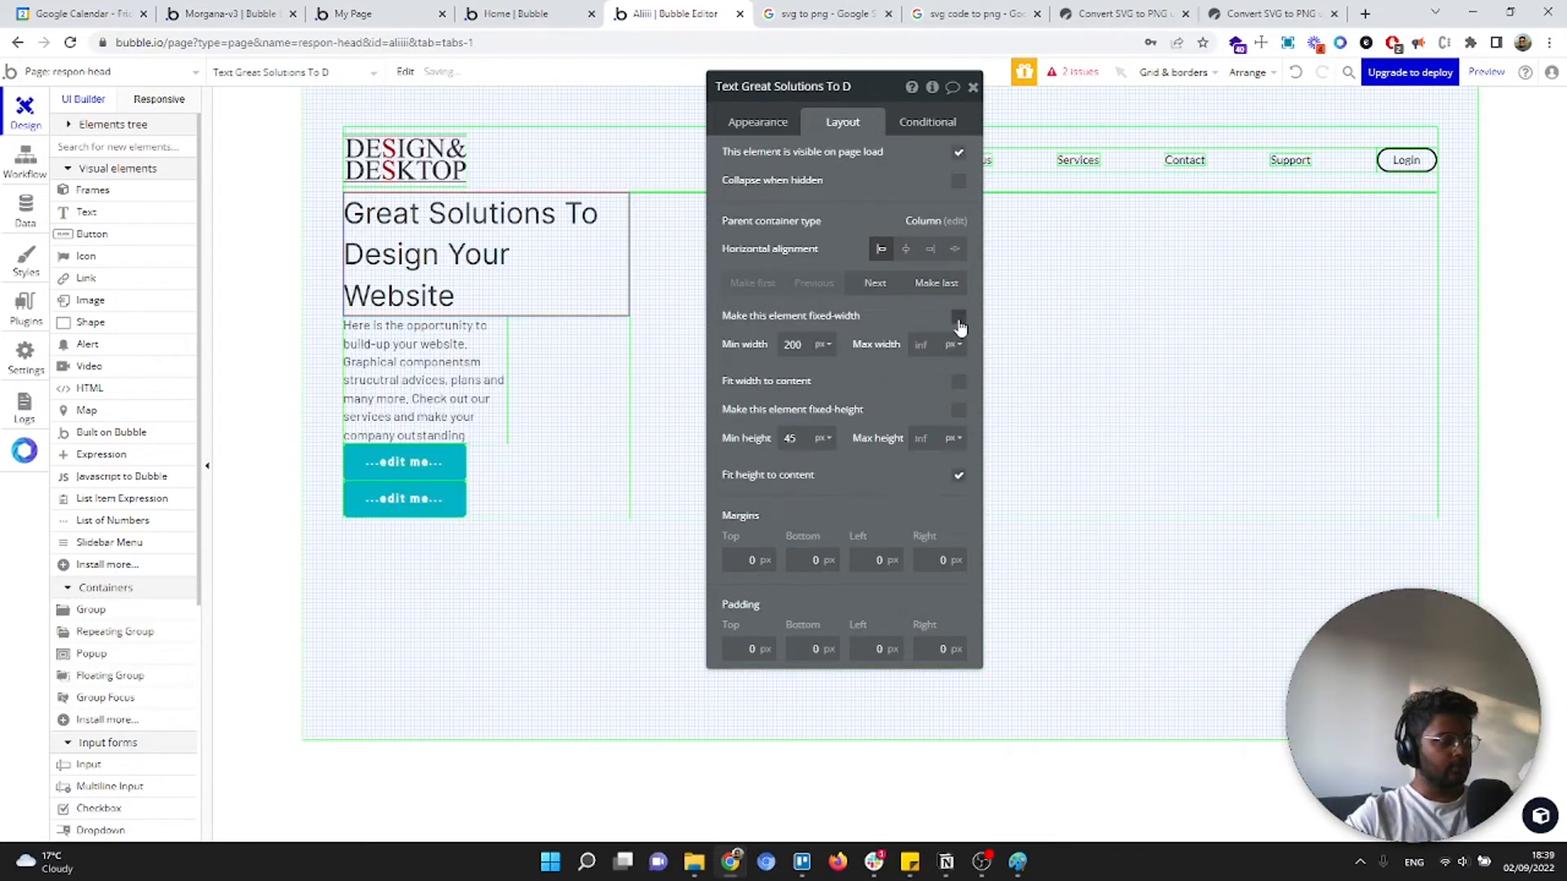
click(757, 121)
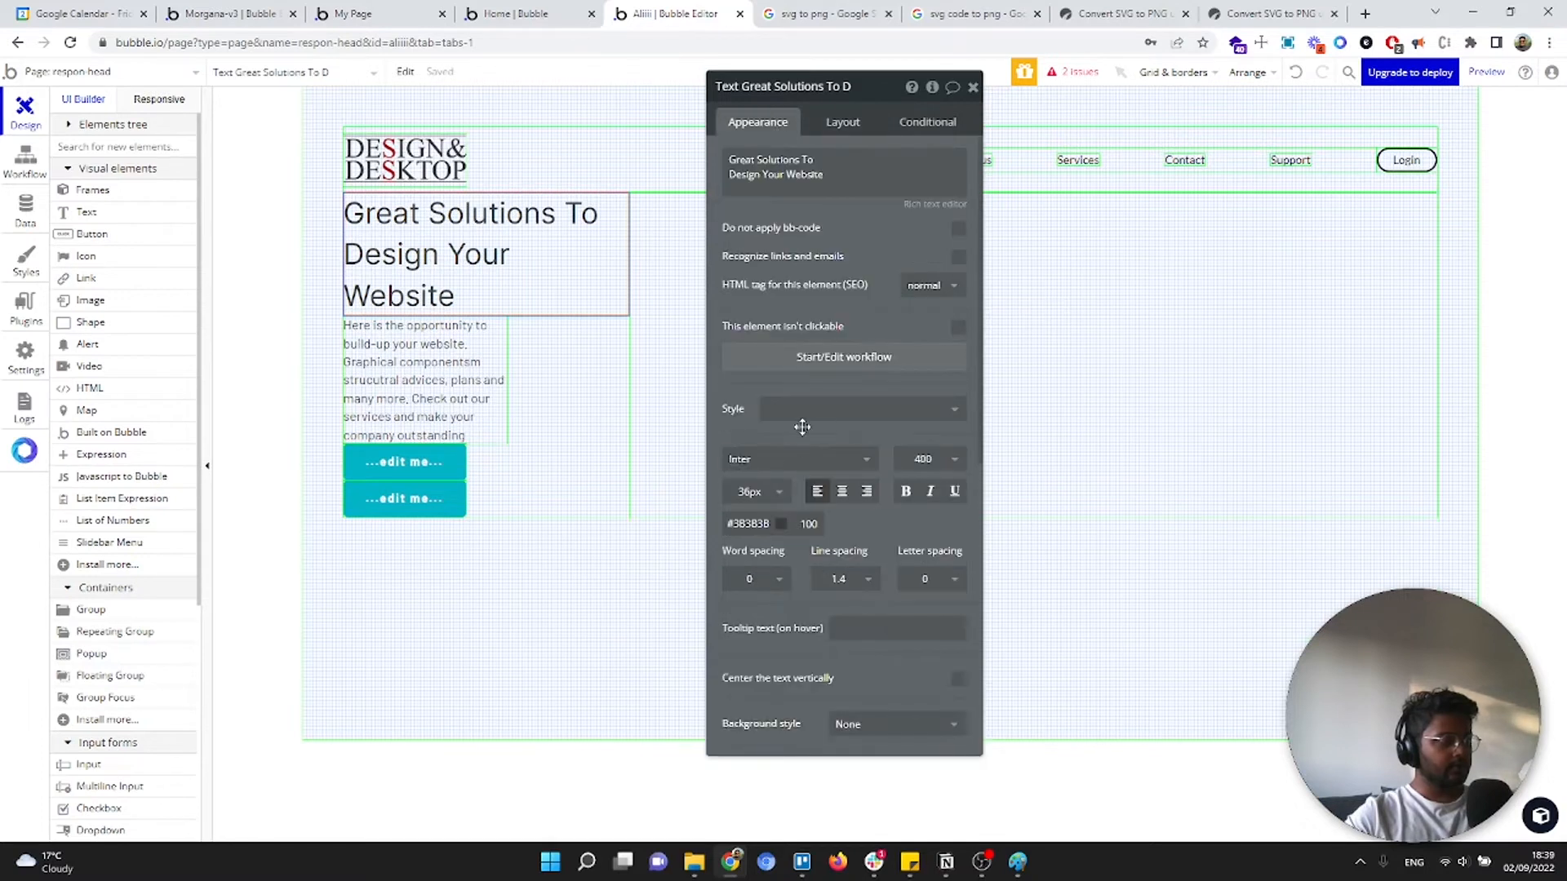
click(754, 491)
key(Down)
key(Down)
key(Up)
key(Up)
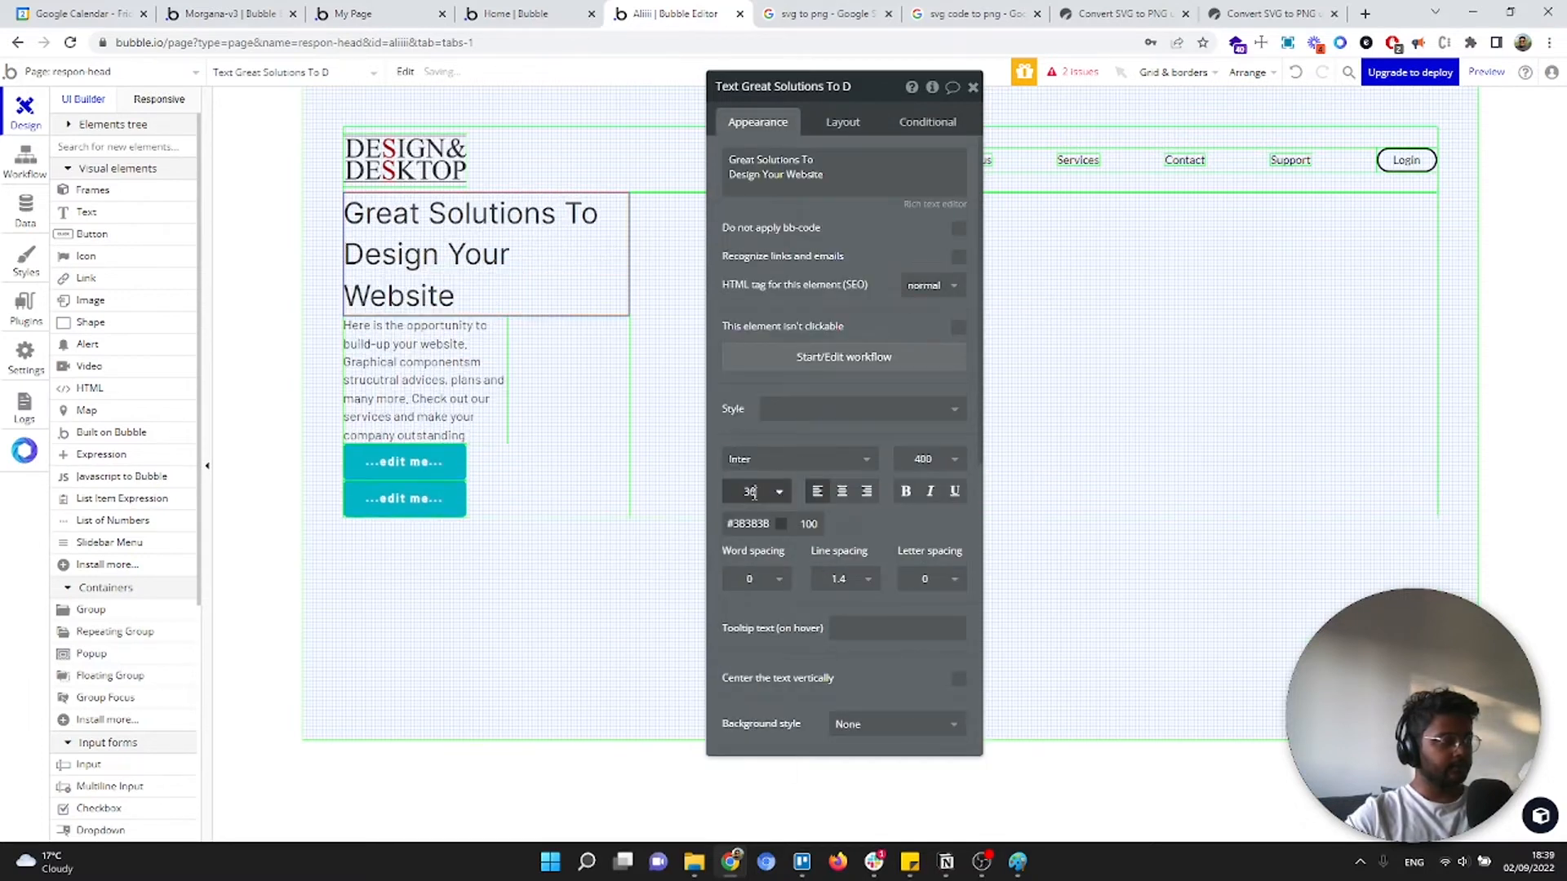
key(Down)
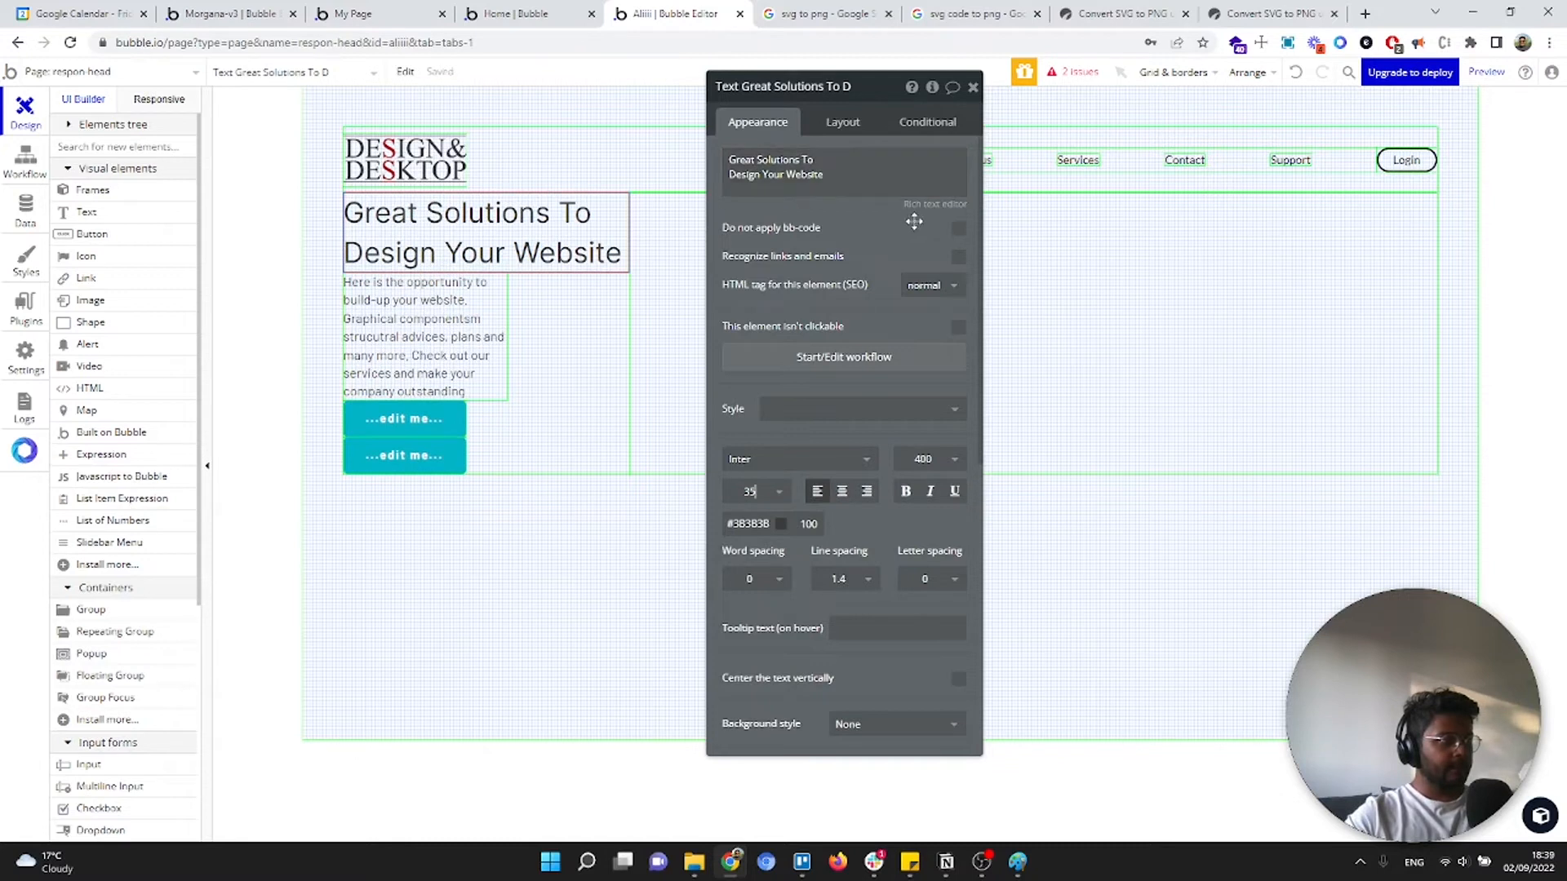
Colour the word "Solutions" in the heading red with the rich text editor and save it
click(926, 206)
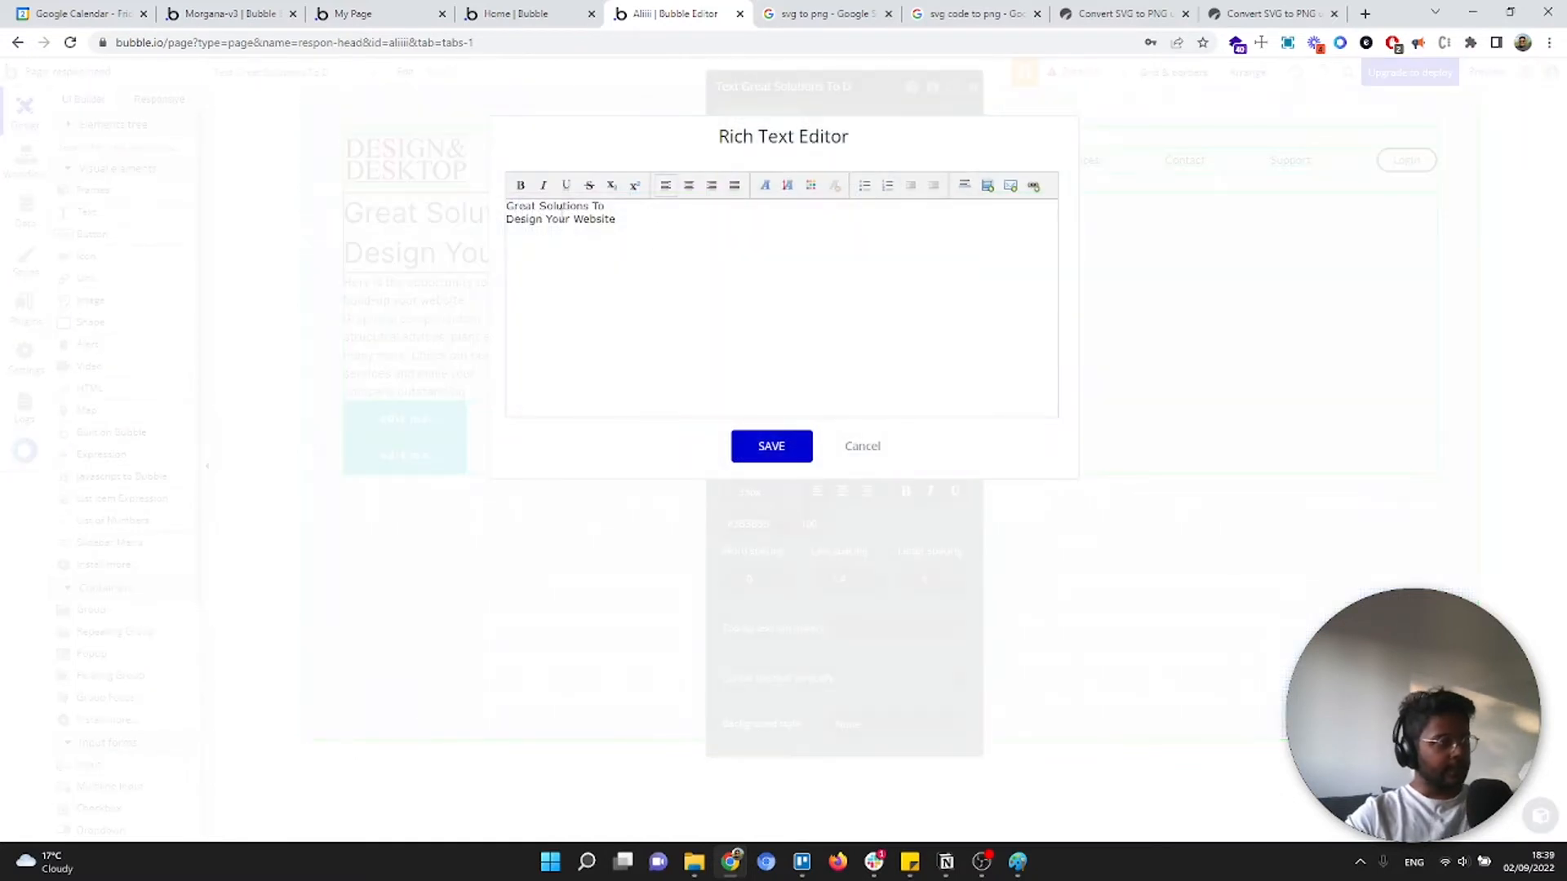
double_click(556, 207)
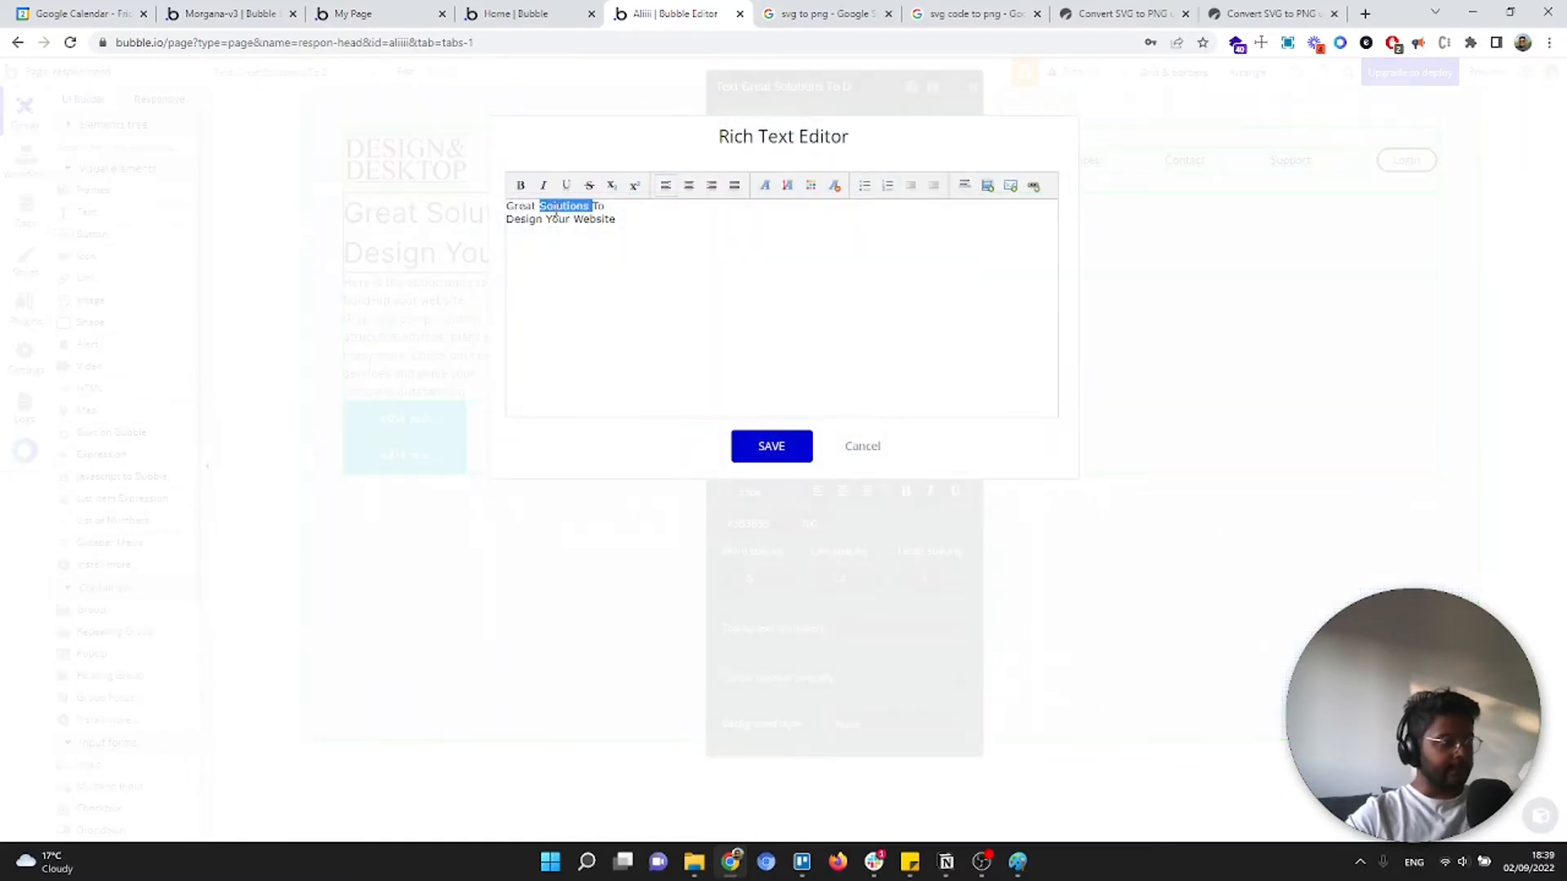
click(818, 181)
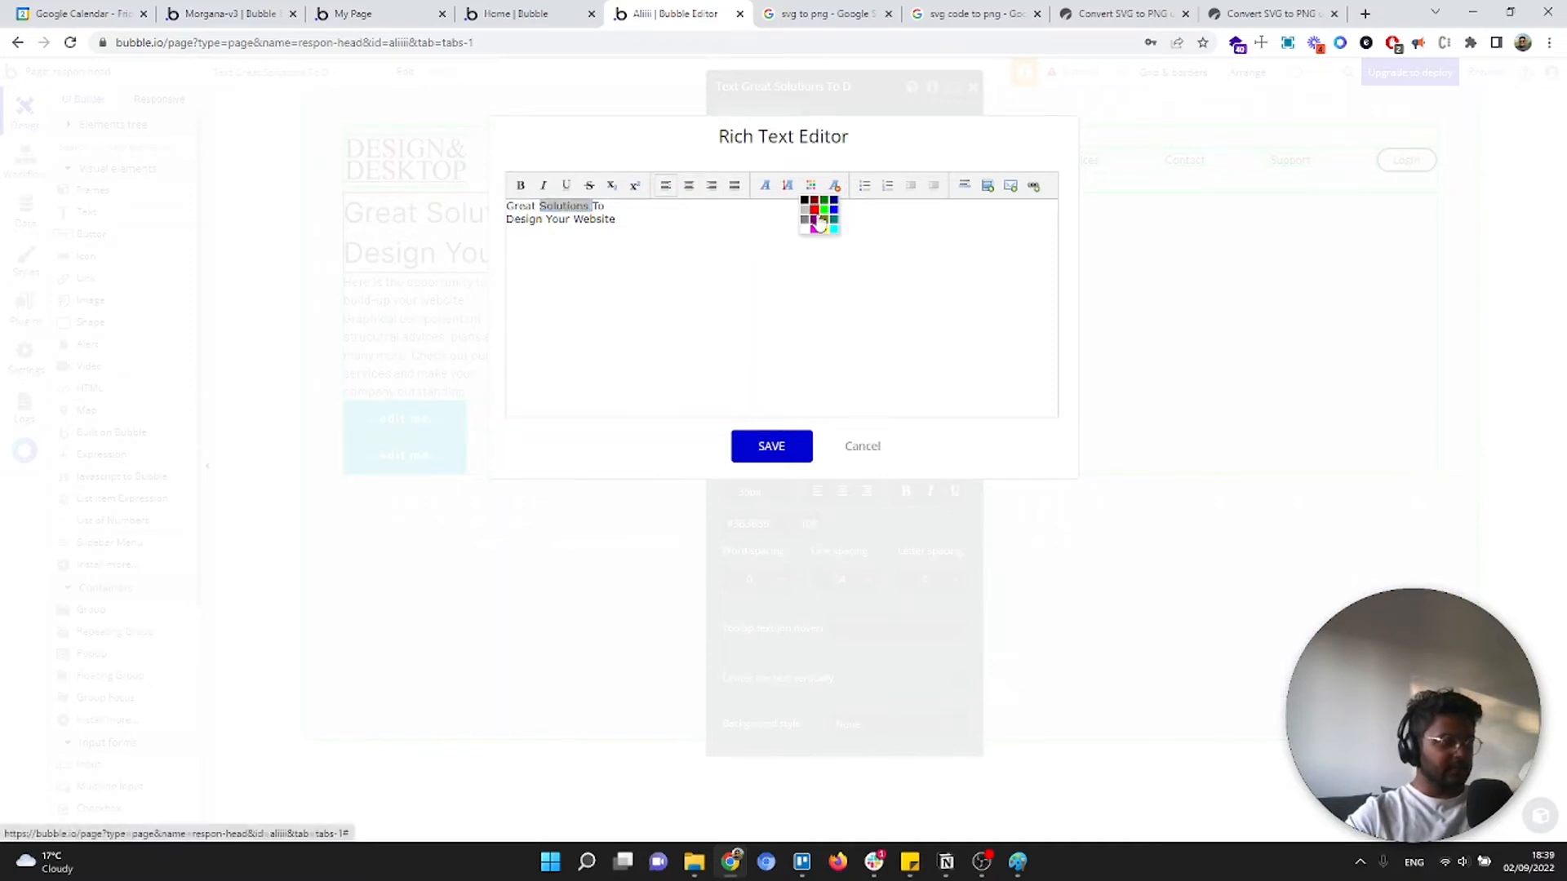
click(816, 216)
click(789, 449)
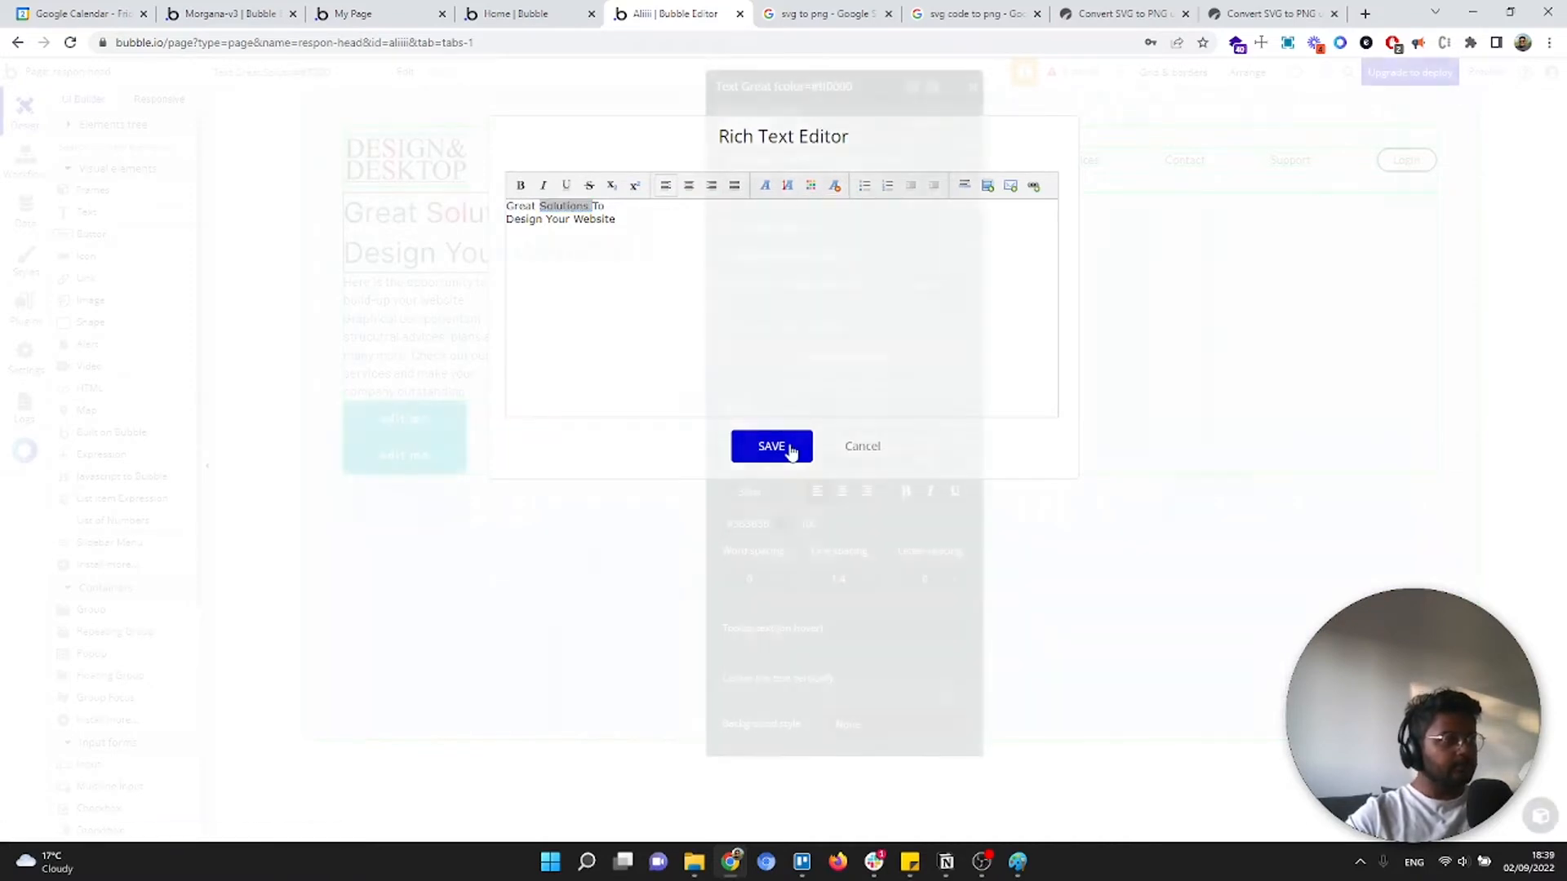
Move the space after "Solutions" outside the closing color tag in the heading's text
click(897, 169)
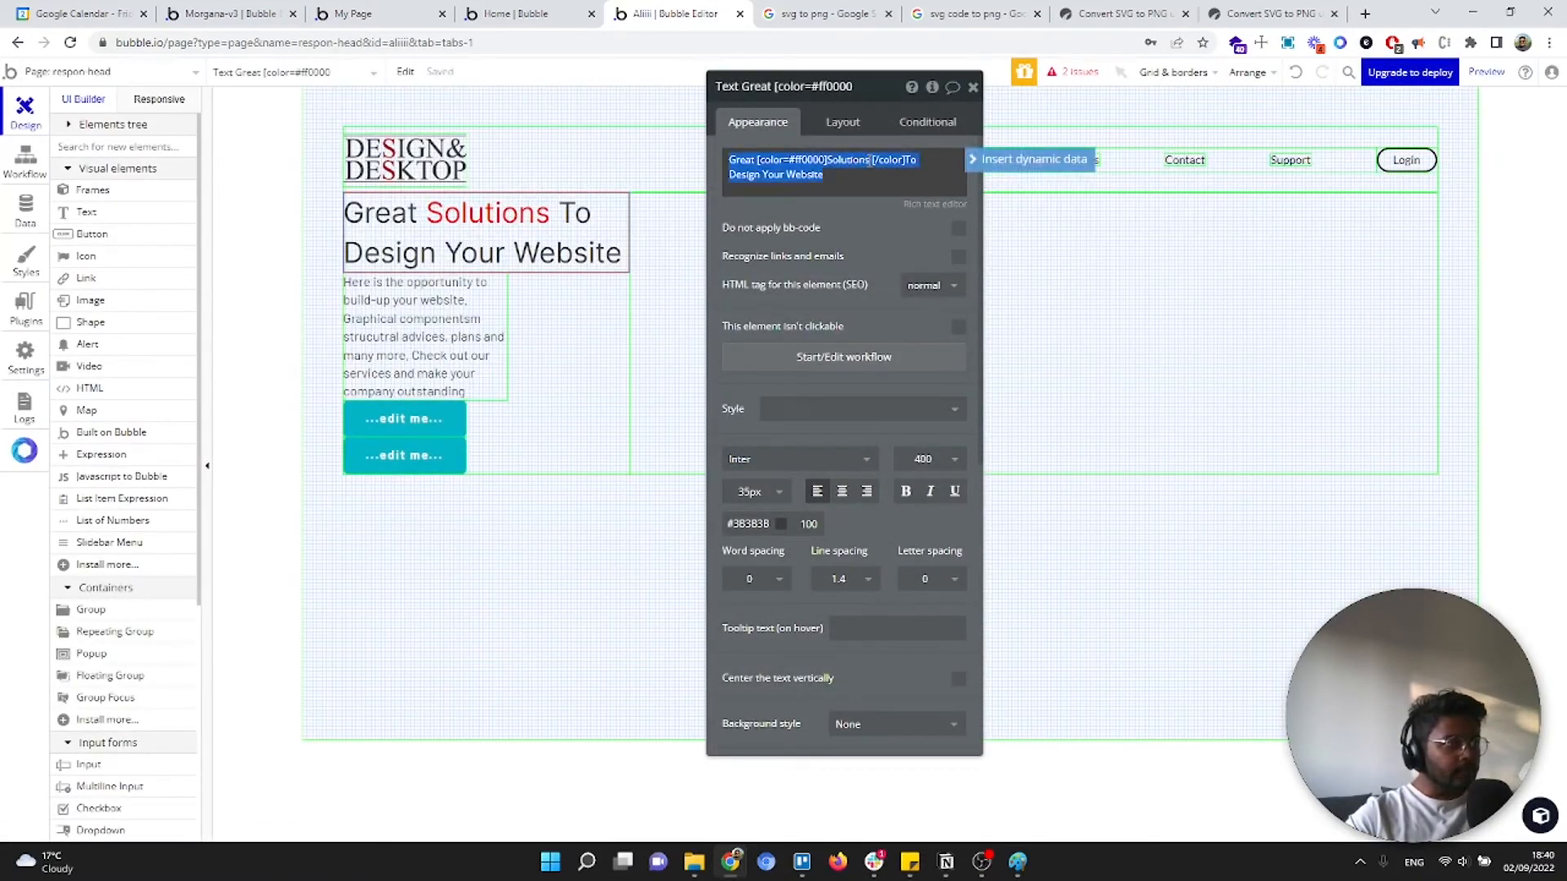
click(870, 161)
key(Delete)
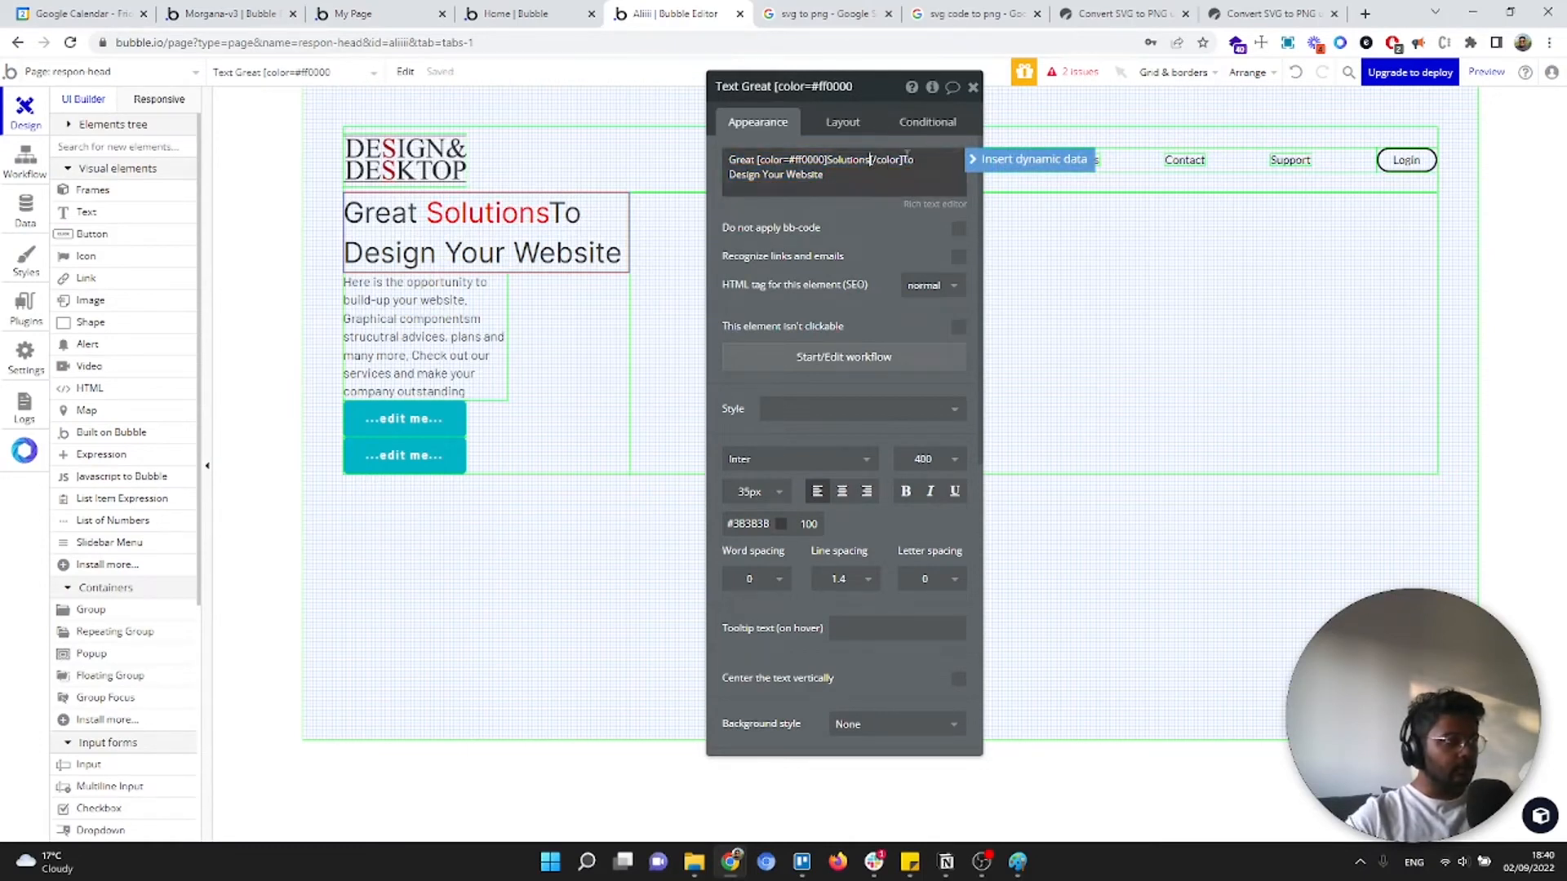
click(904, 160)
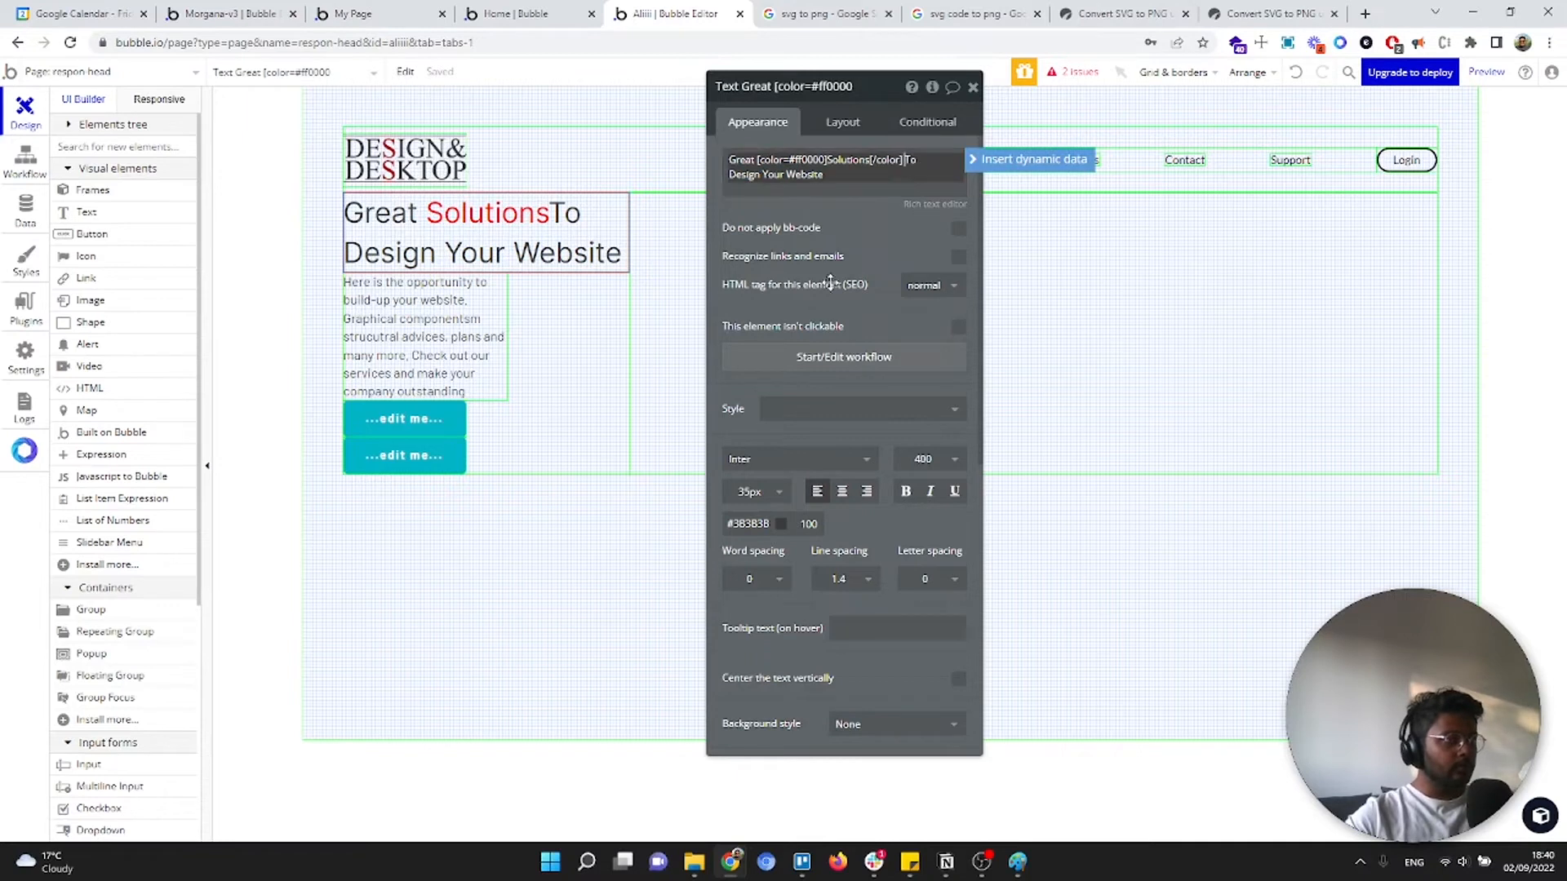
Detach the paragraph text below the heading from its Body Copy style and set its font to Inter
click(438, 337)
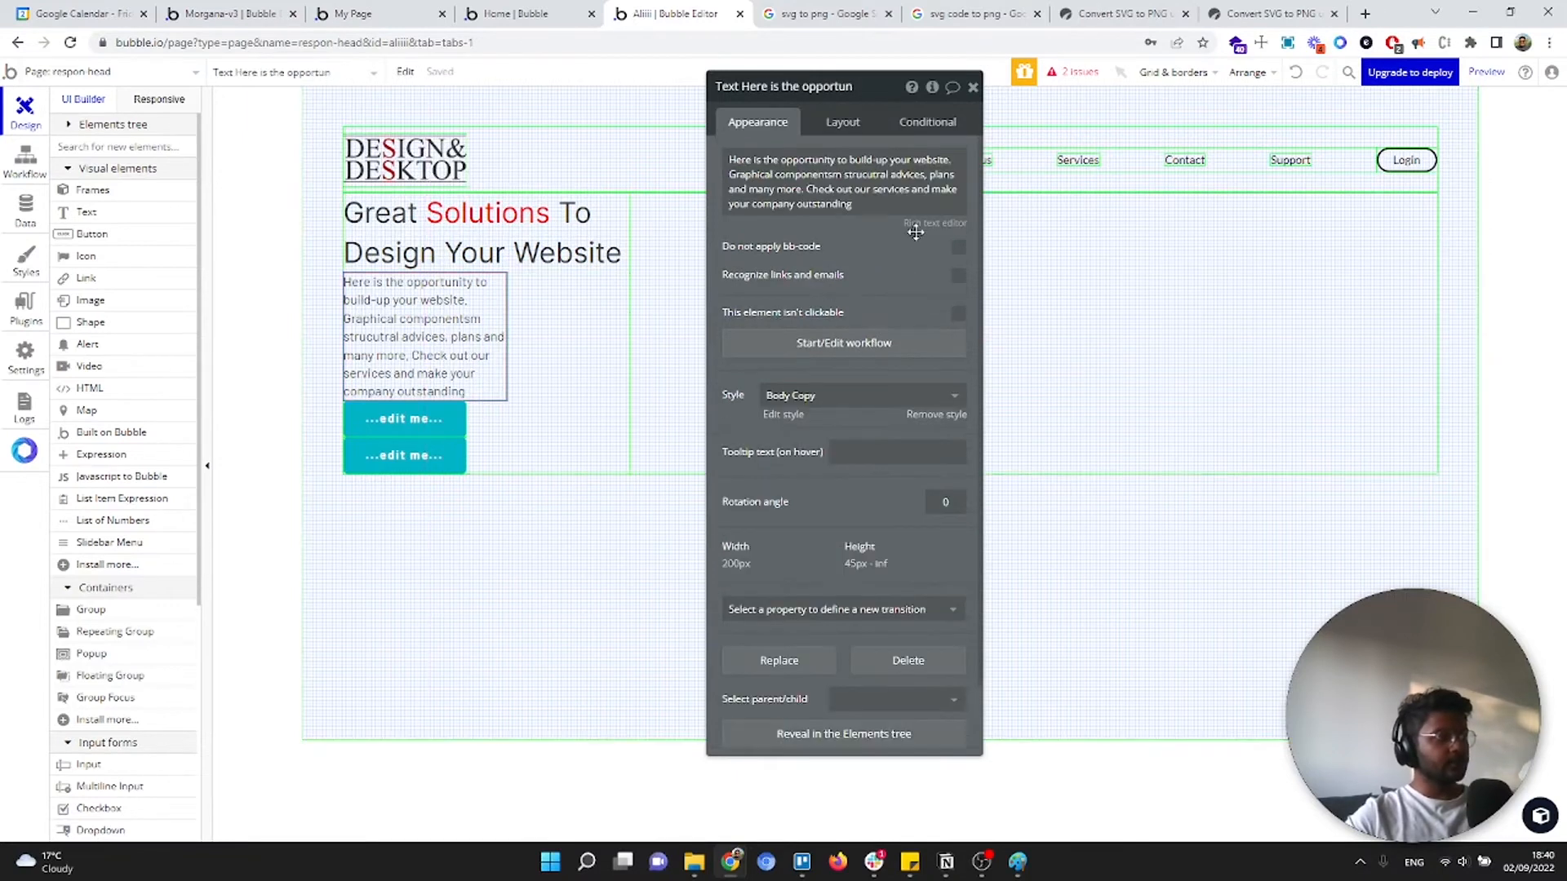
click(952, 418)
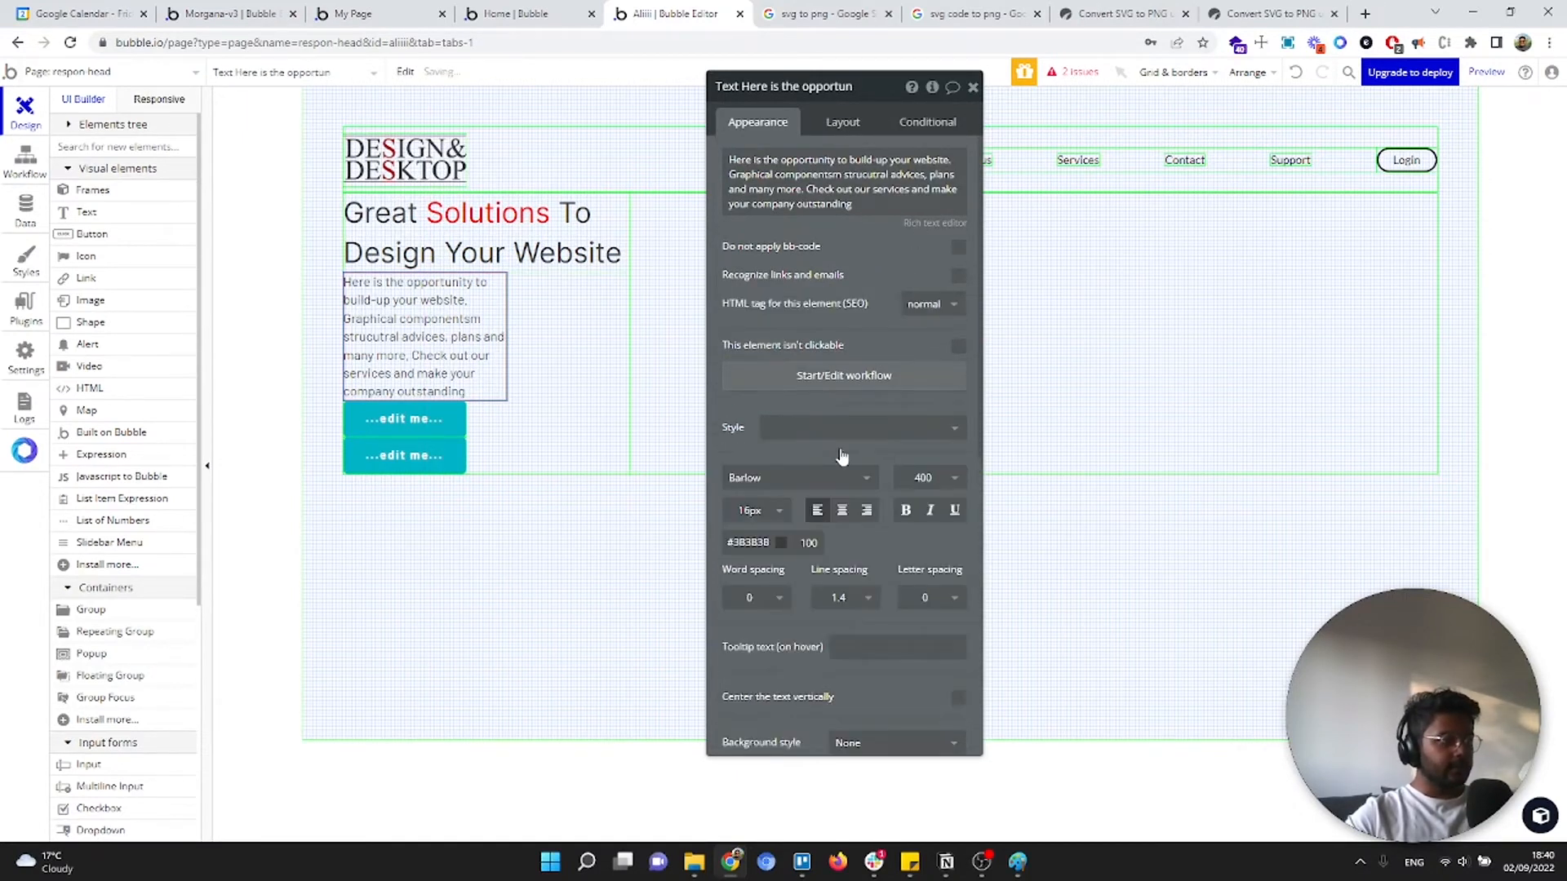
click(769, 428)
click(732, 478)
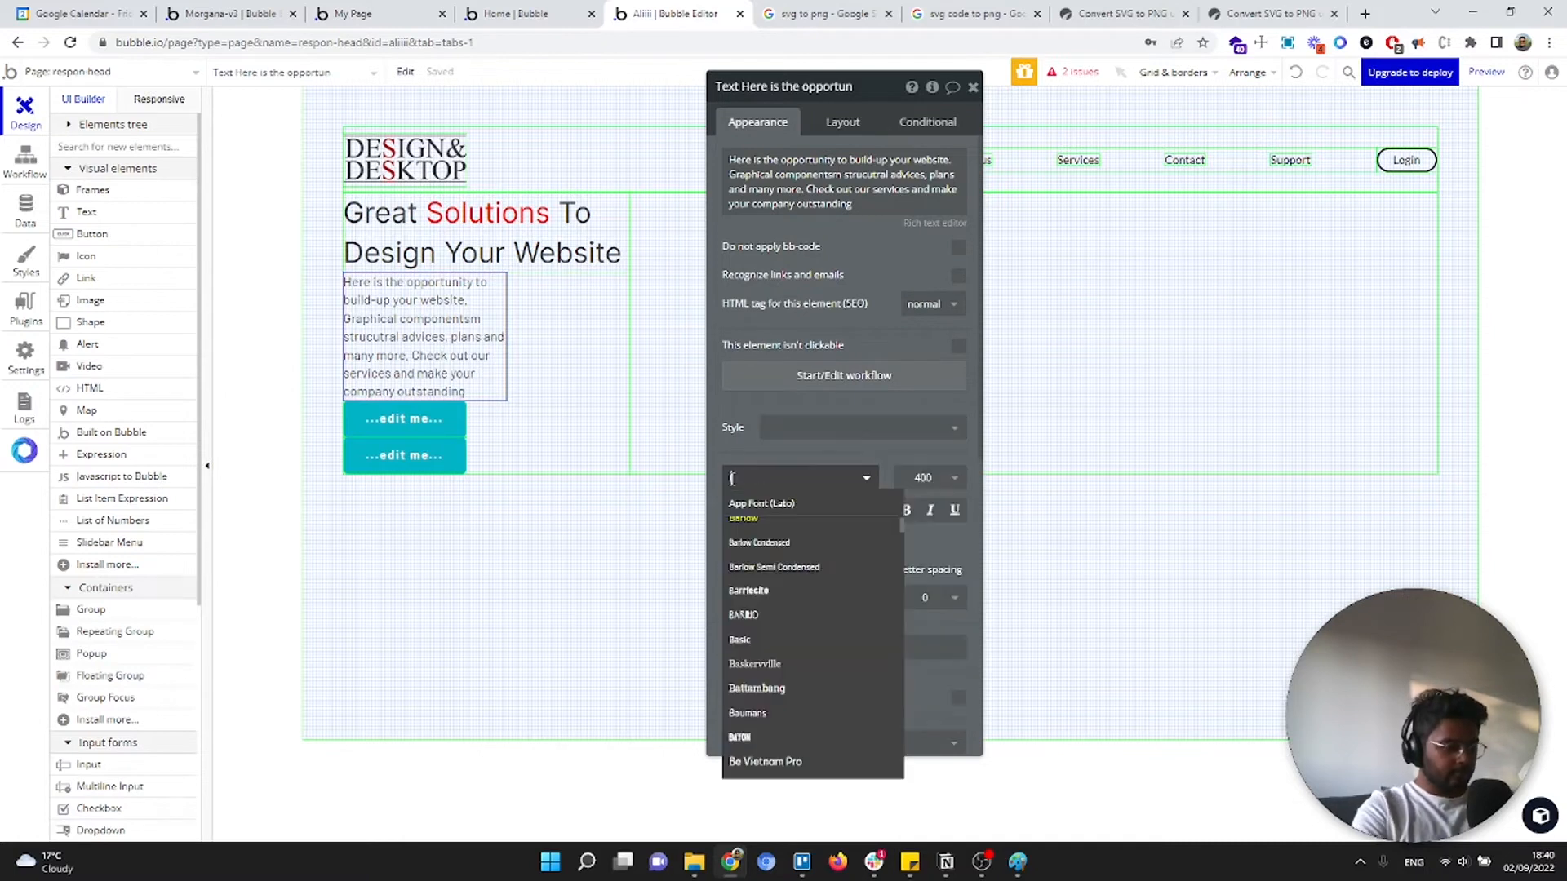
text(inter)
click(751, 520)
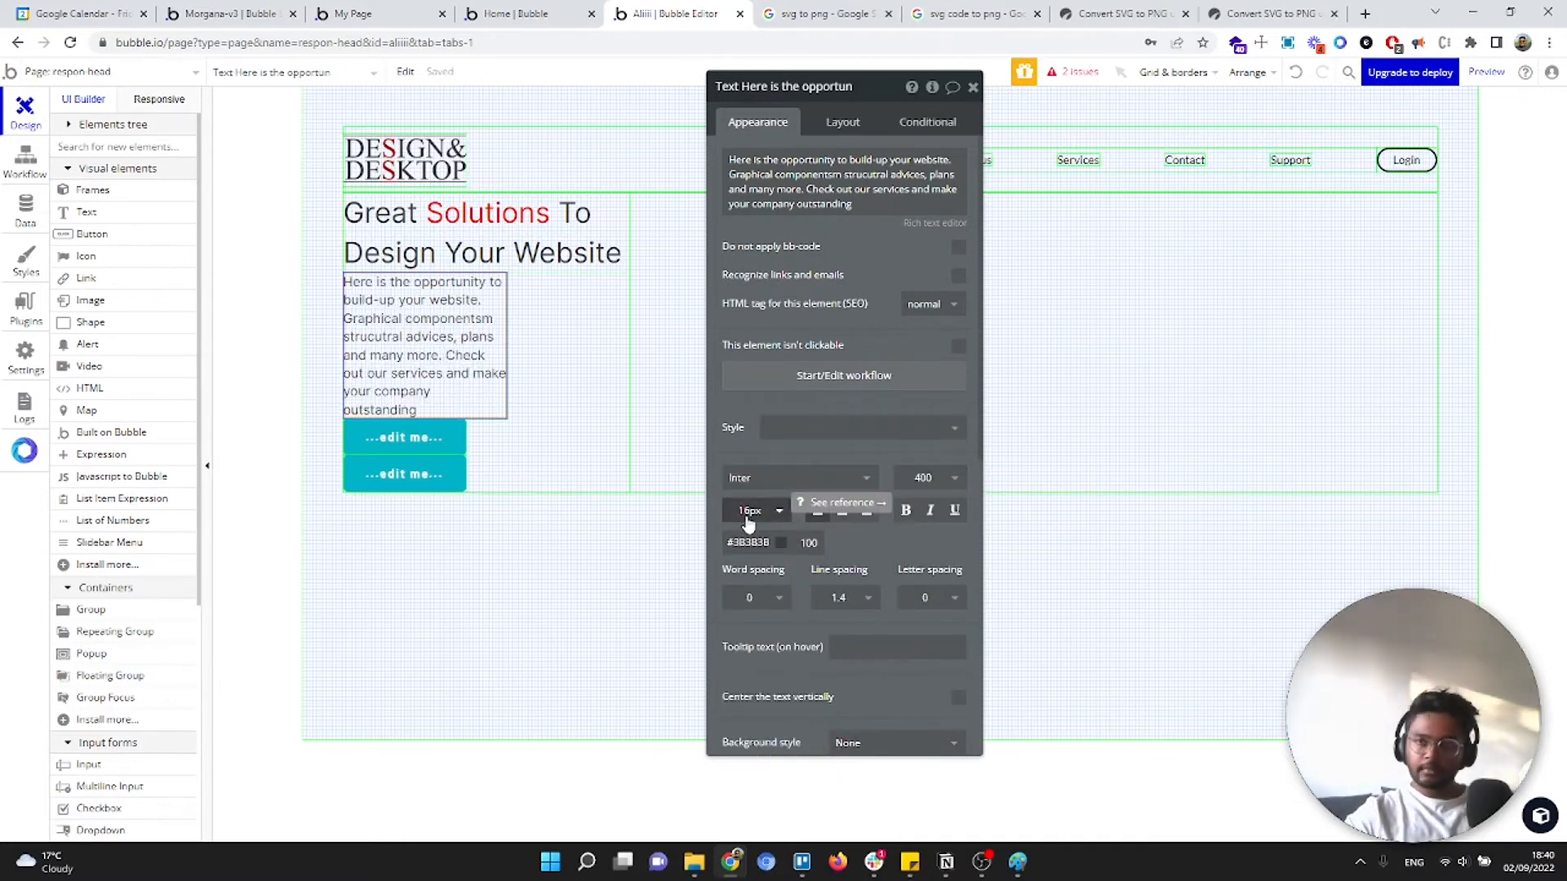
click(750, 512)
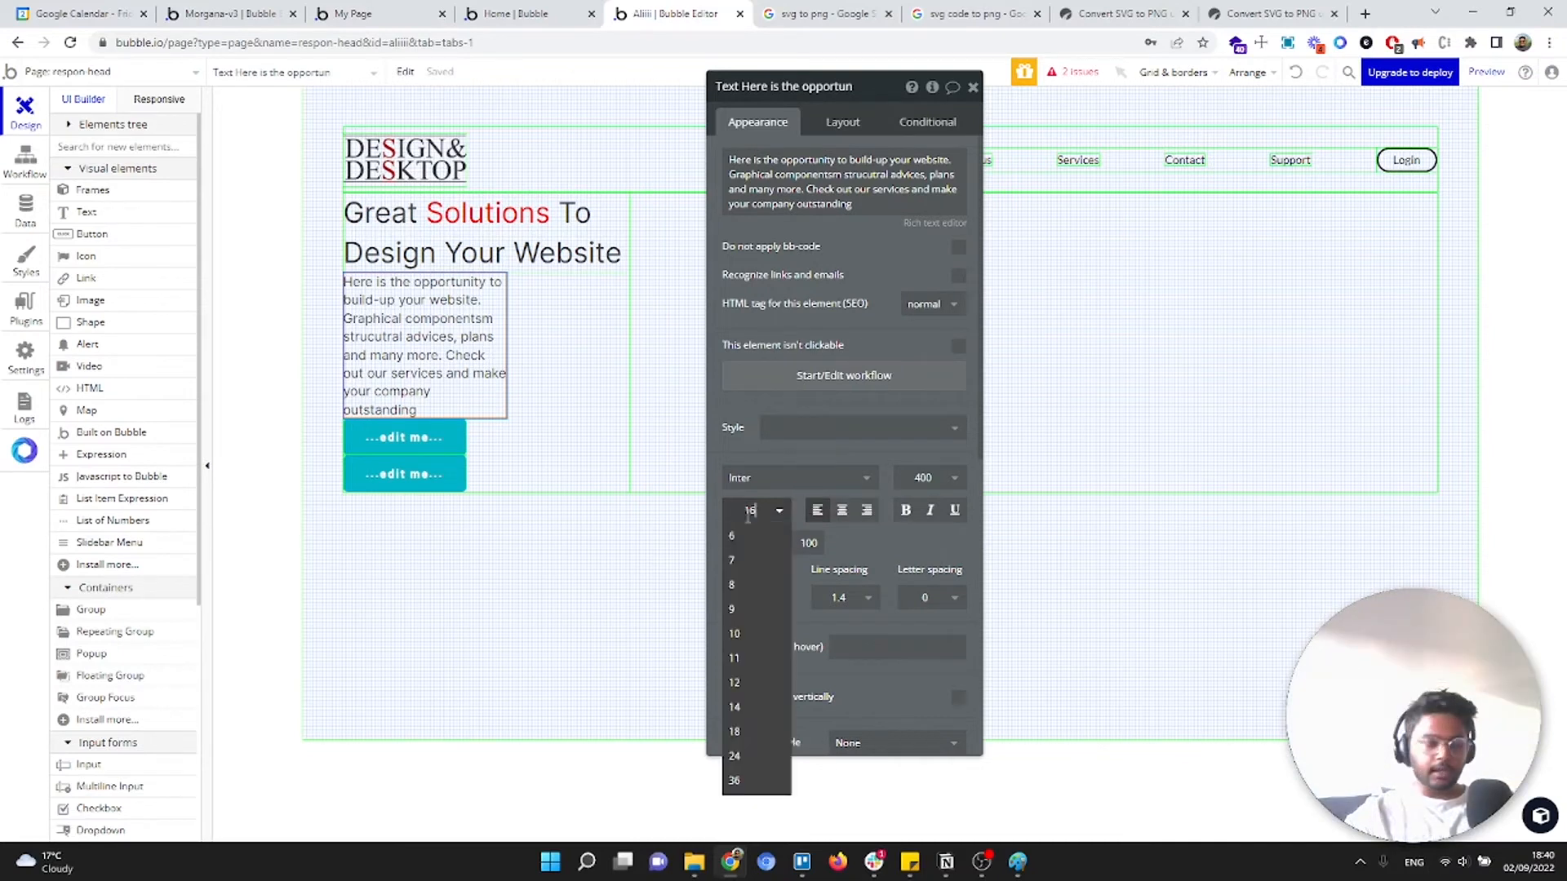
Turn off the paragraph text's fixed width and set its min width to 0 px
click(842, 123)
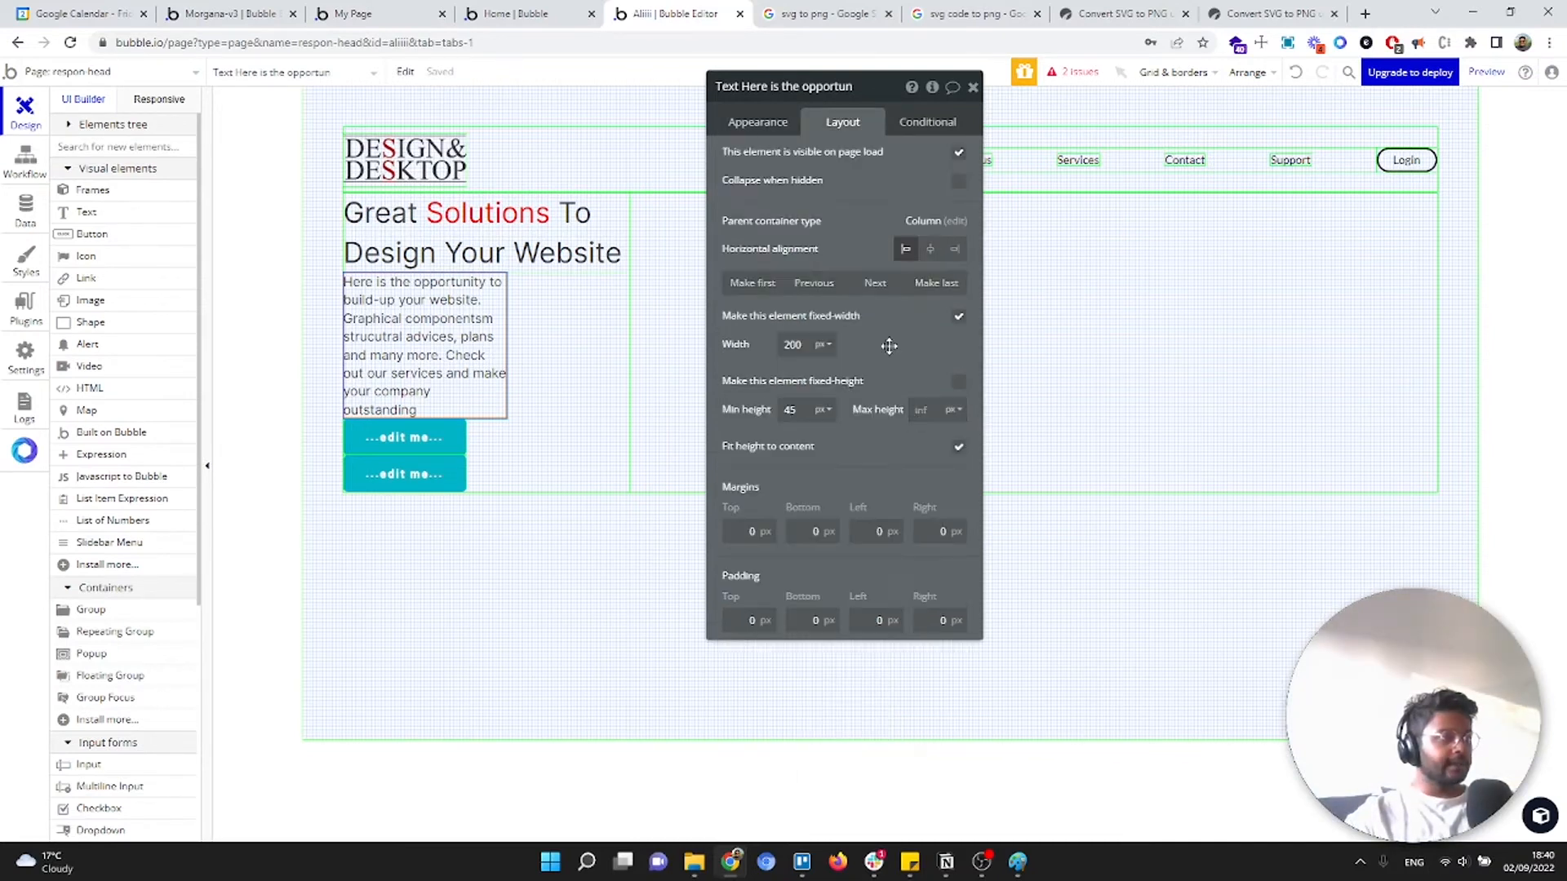
click(958, 317)
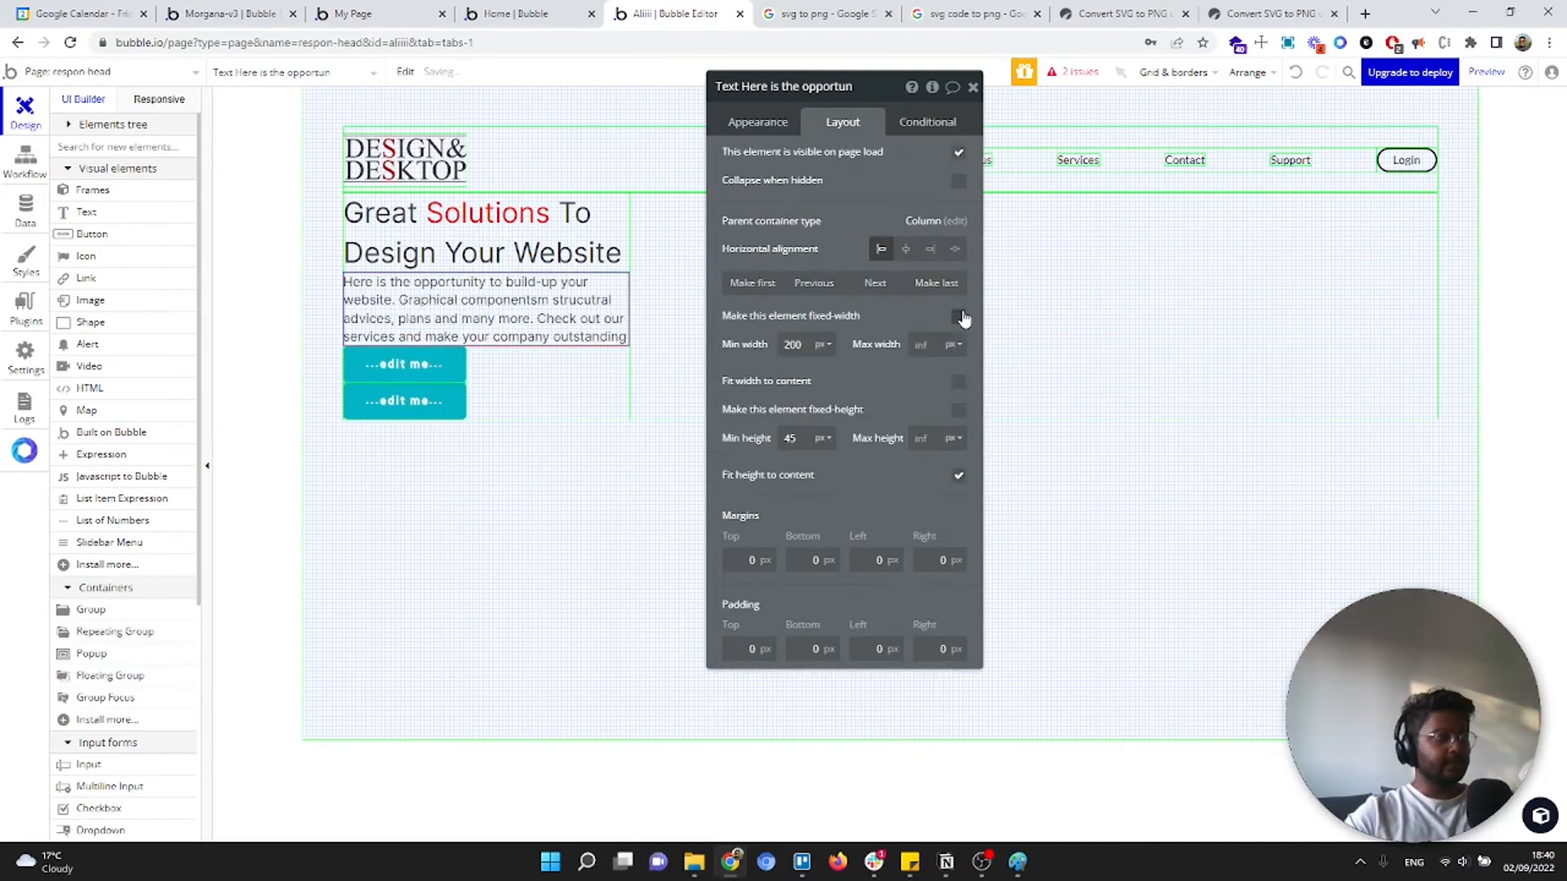
double_click(797, 345)
text(0)
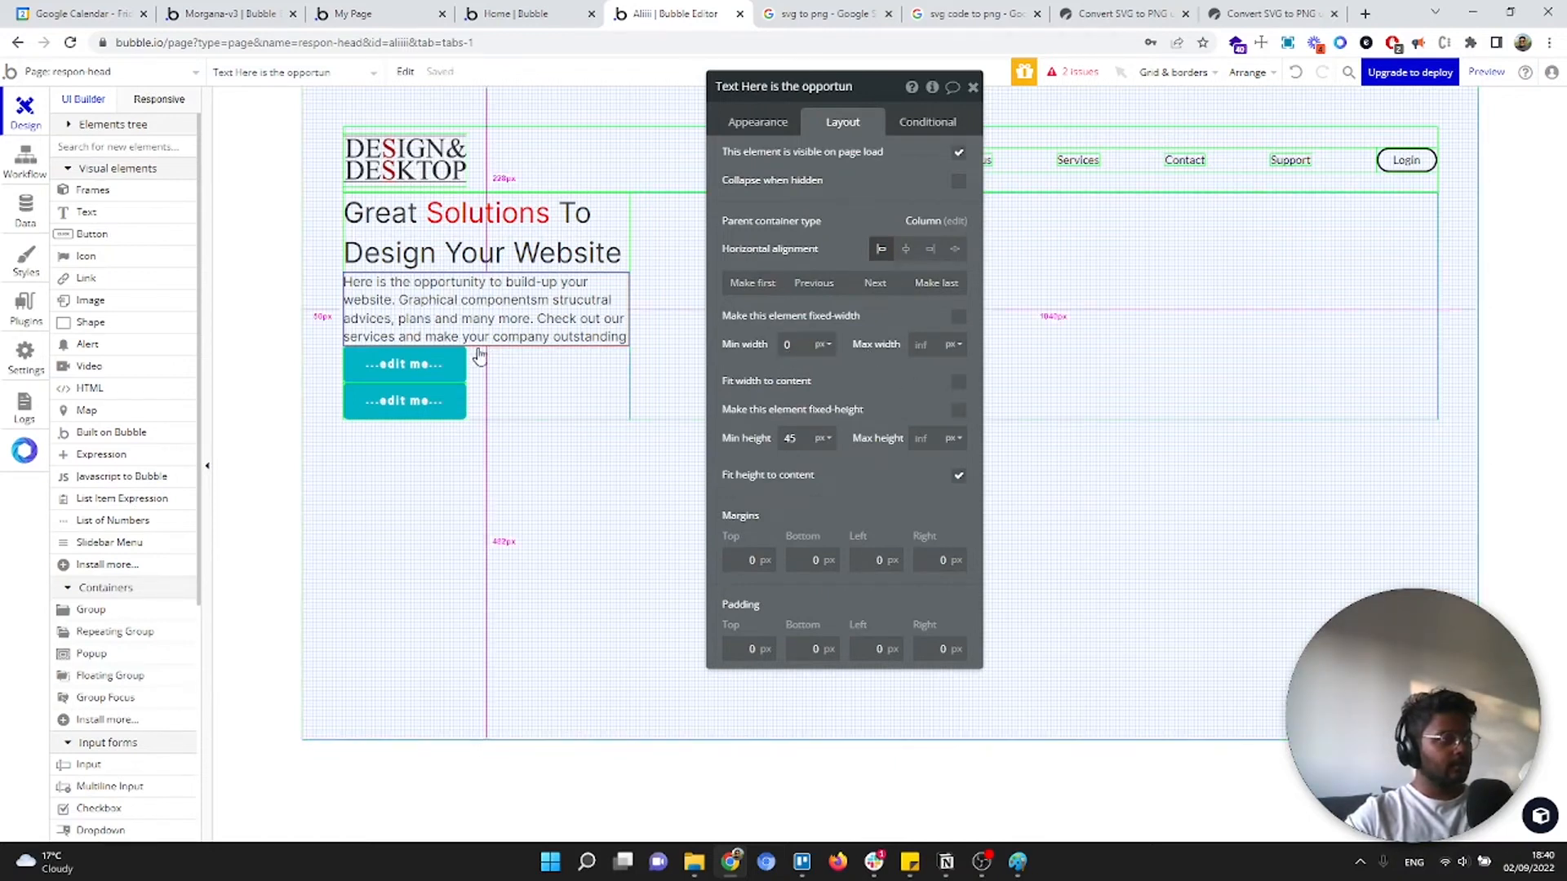
Group the two buttons below the paragraph in a Row container
click(441, 399)
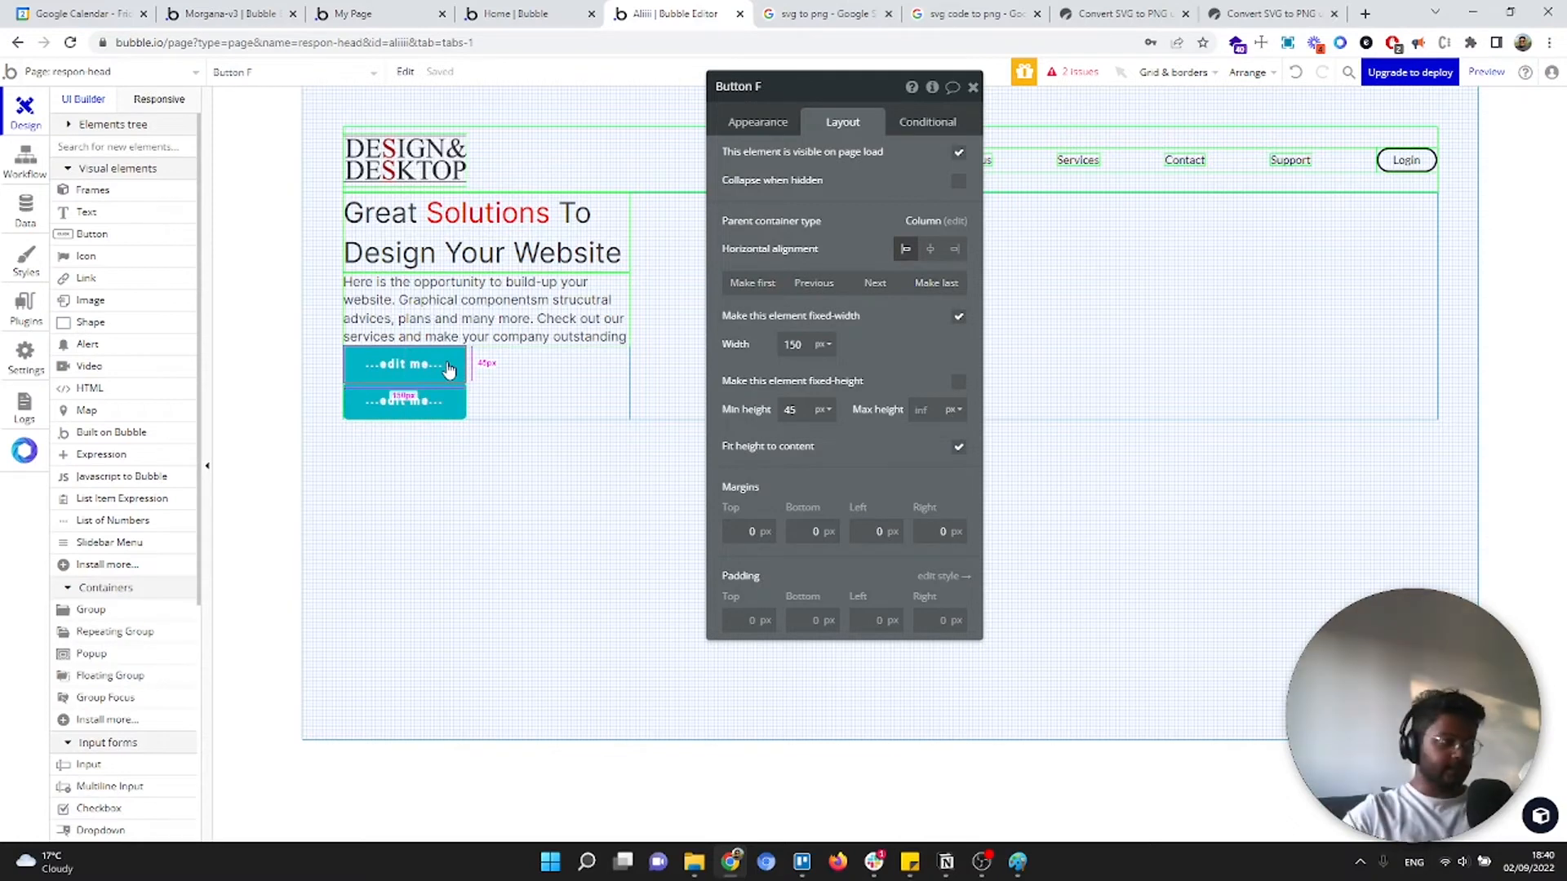
shift+click(416, 365)
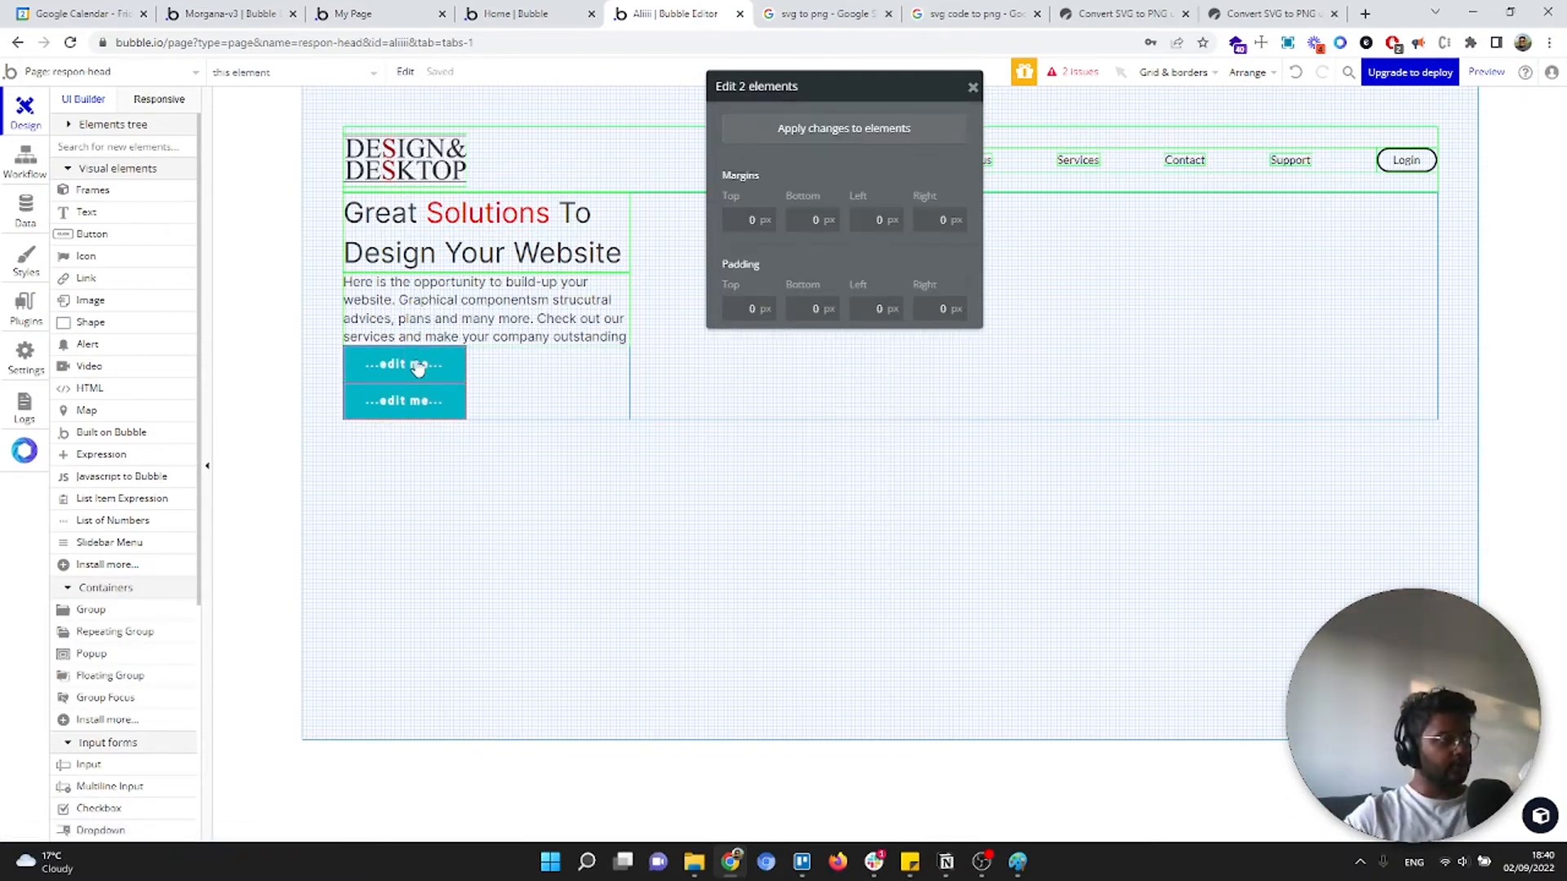
right_click(416, 368)
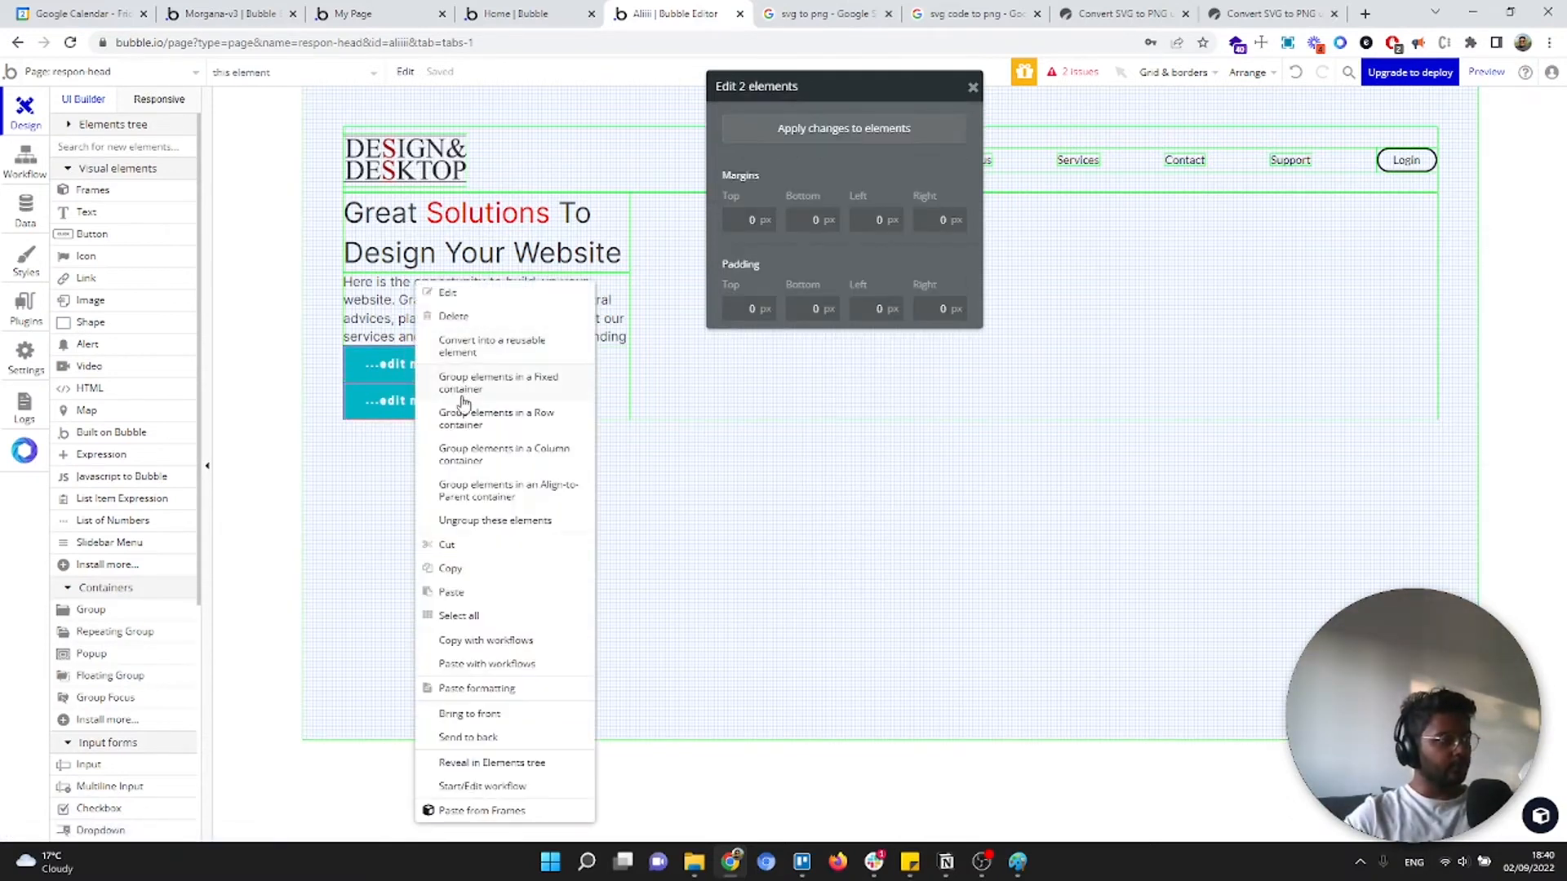
click(545, 418)
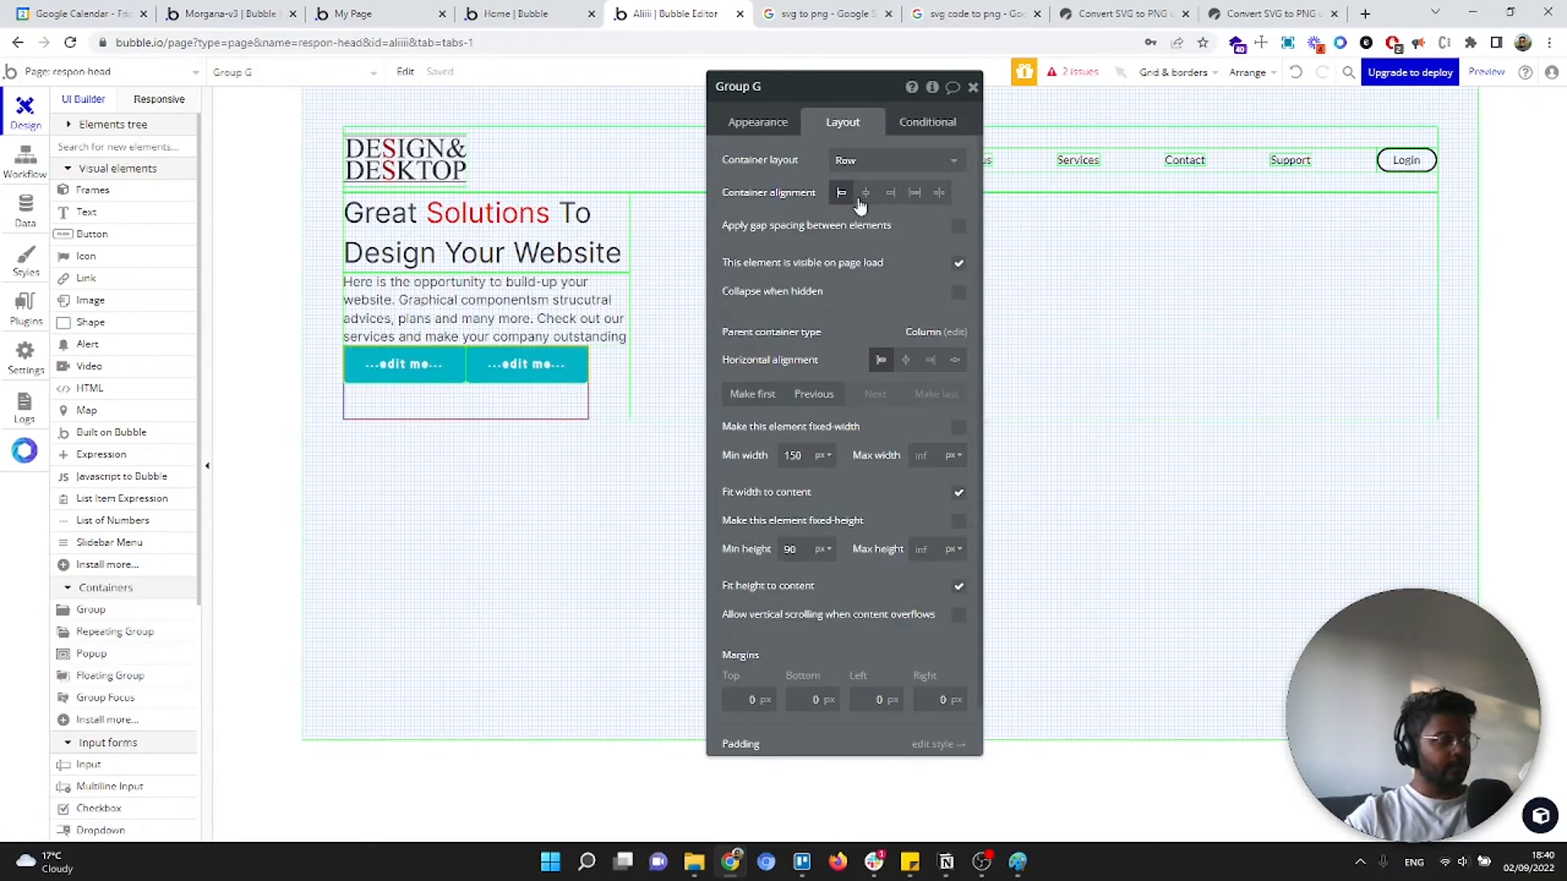
Keep the button group left-aligned in its parent column and set its container alignment to space around
click(906, 359)
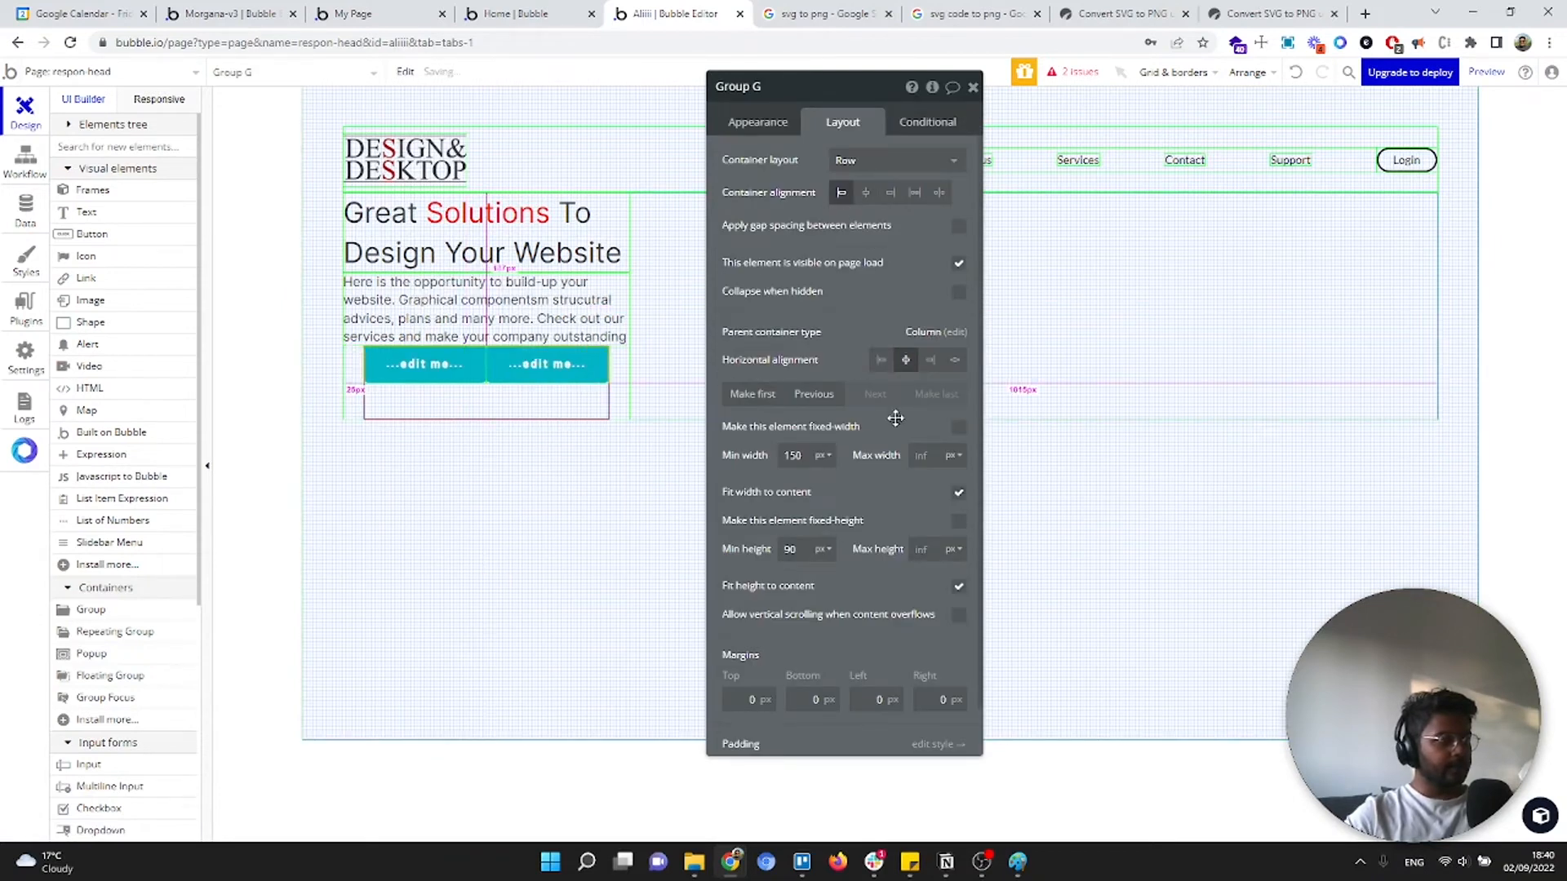
click(881, 359)
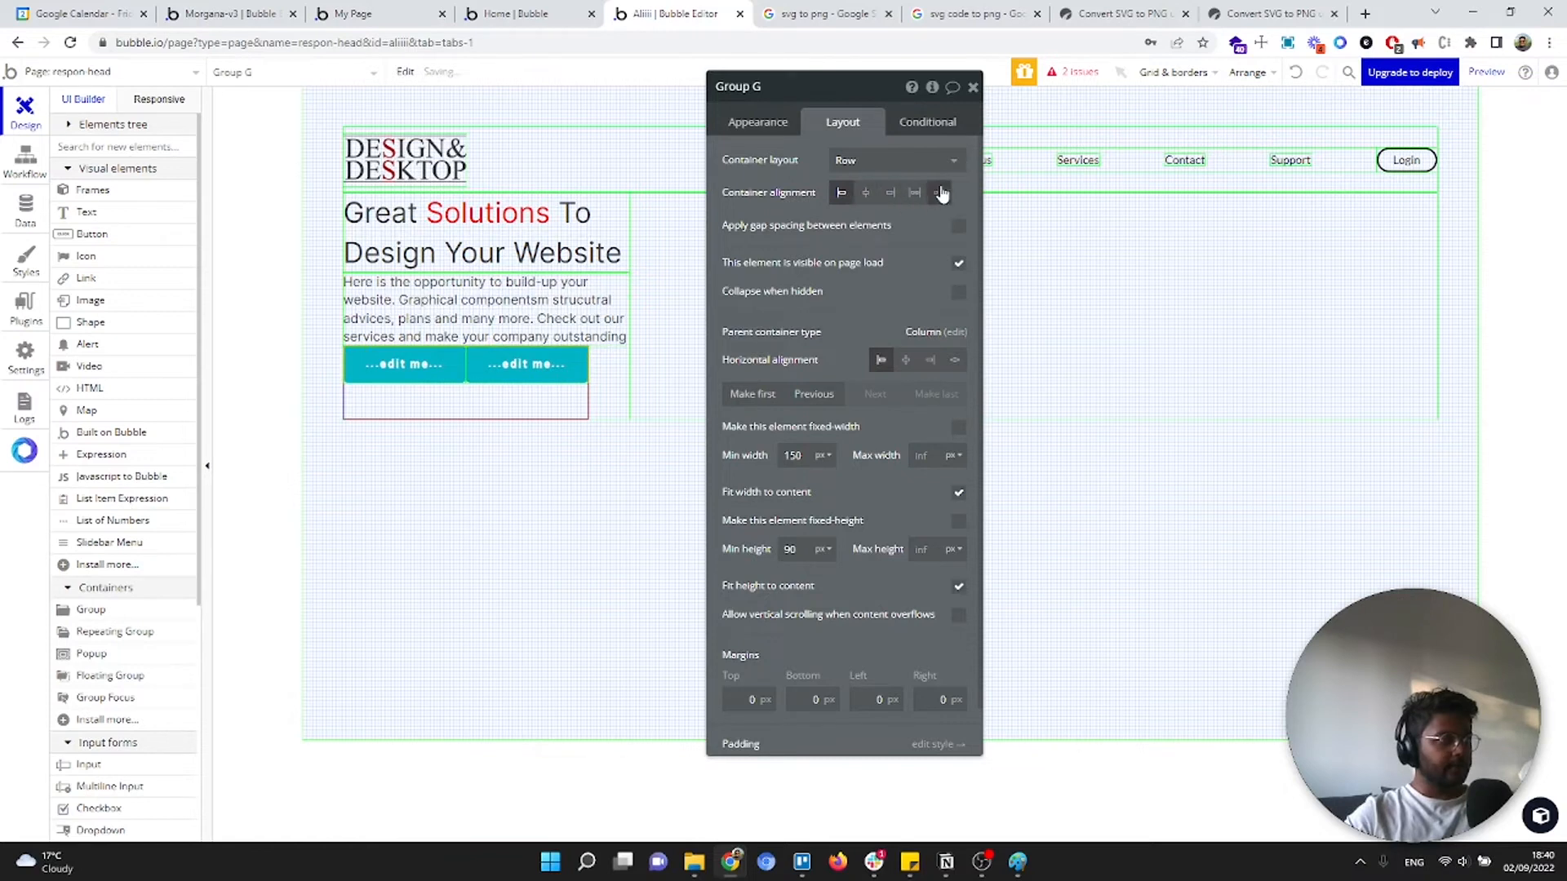
click(939, 193)
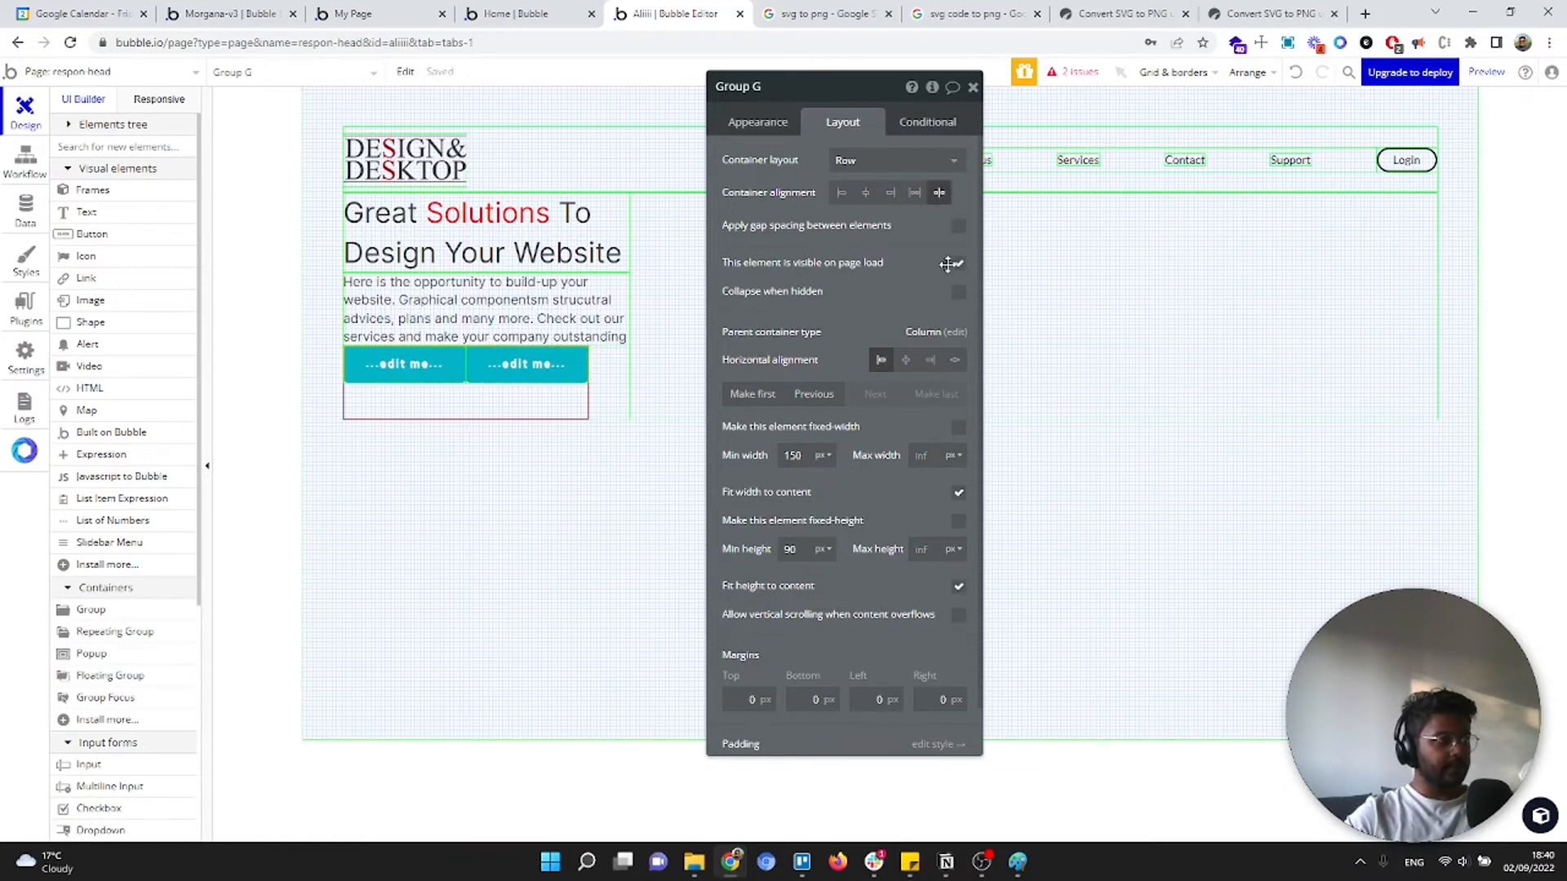
Apply gap spacing between the two grouped buttons with a column gap of 20 px
click(960, 228)
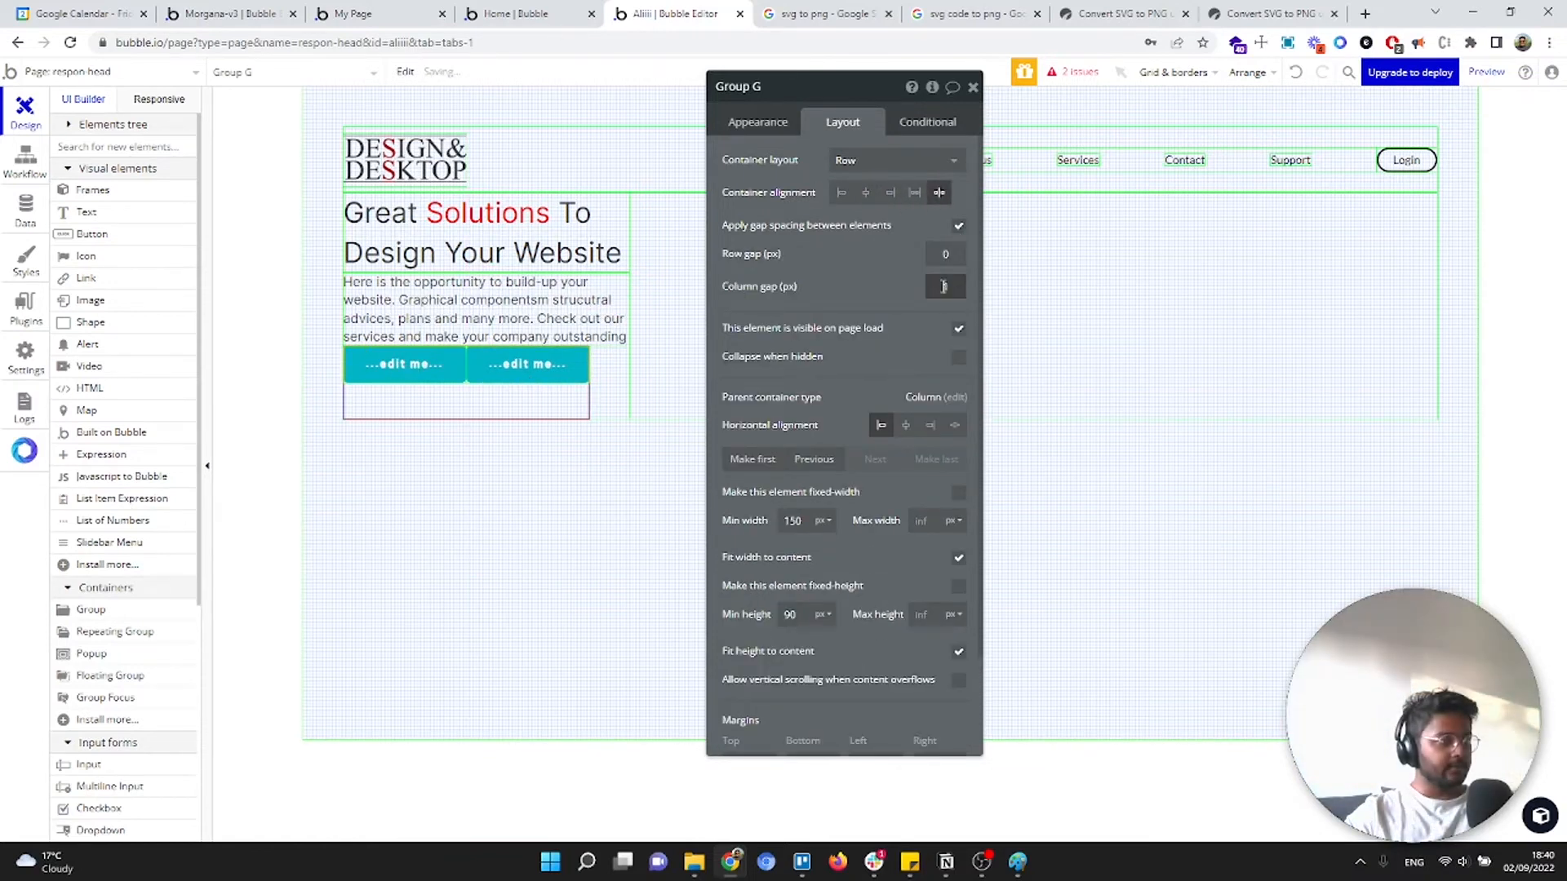
key(Up)
key(Up)
key(Up)
key(Up)
key(Up)
key(Up)
key(Up)
key(Up)
key(Up)
key(Up)
key(Up)
key(Up)
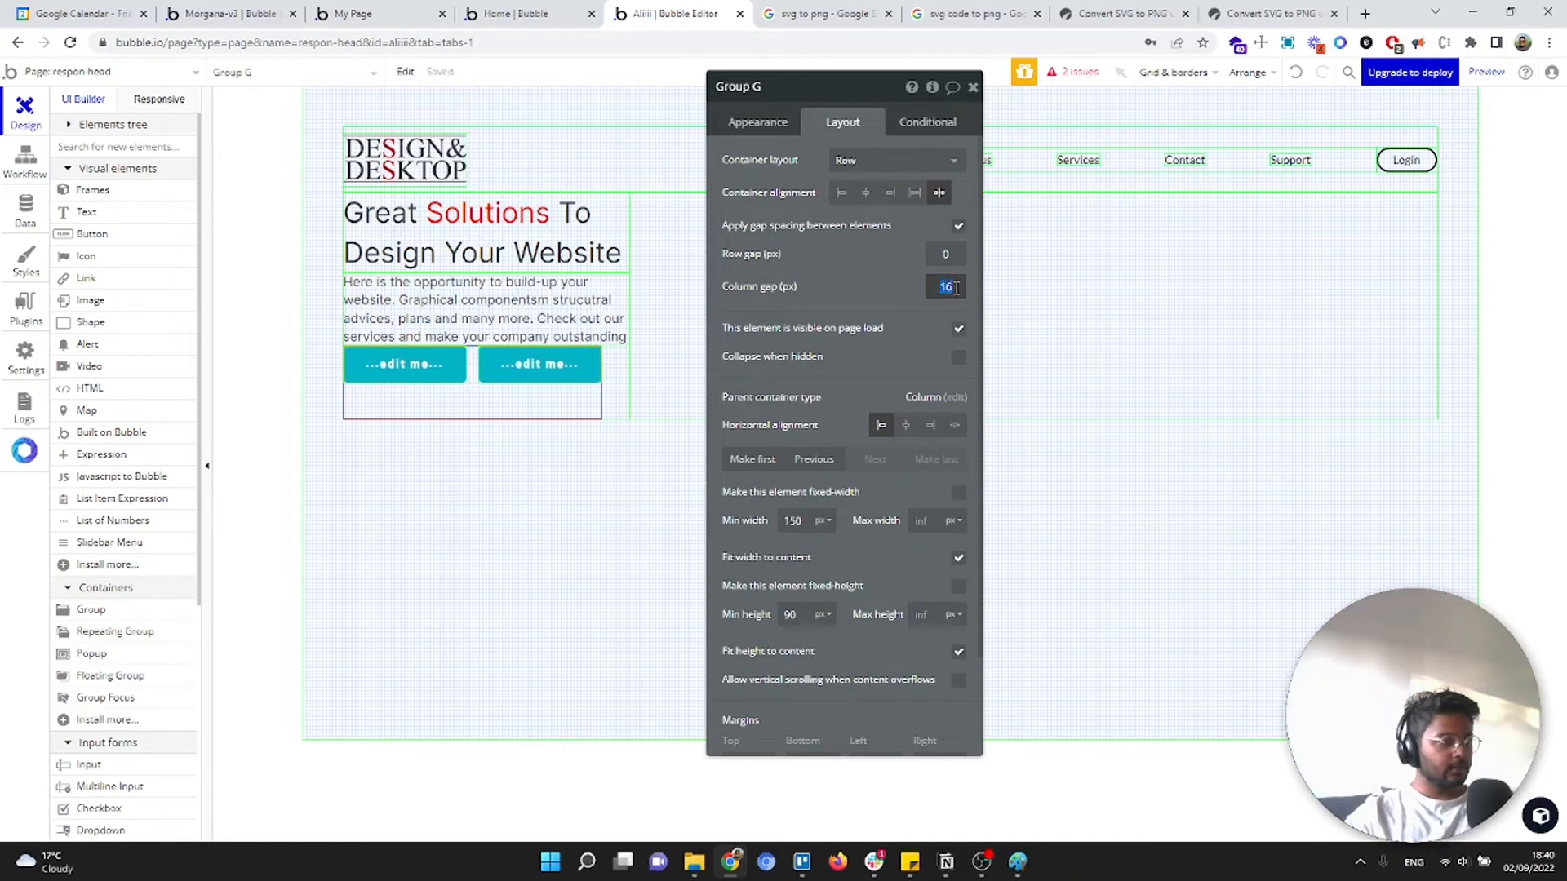
double_click(952, 288)
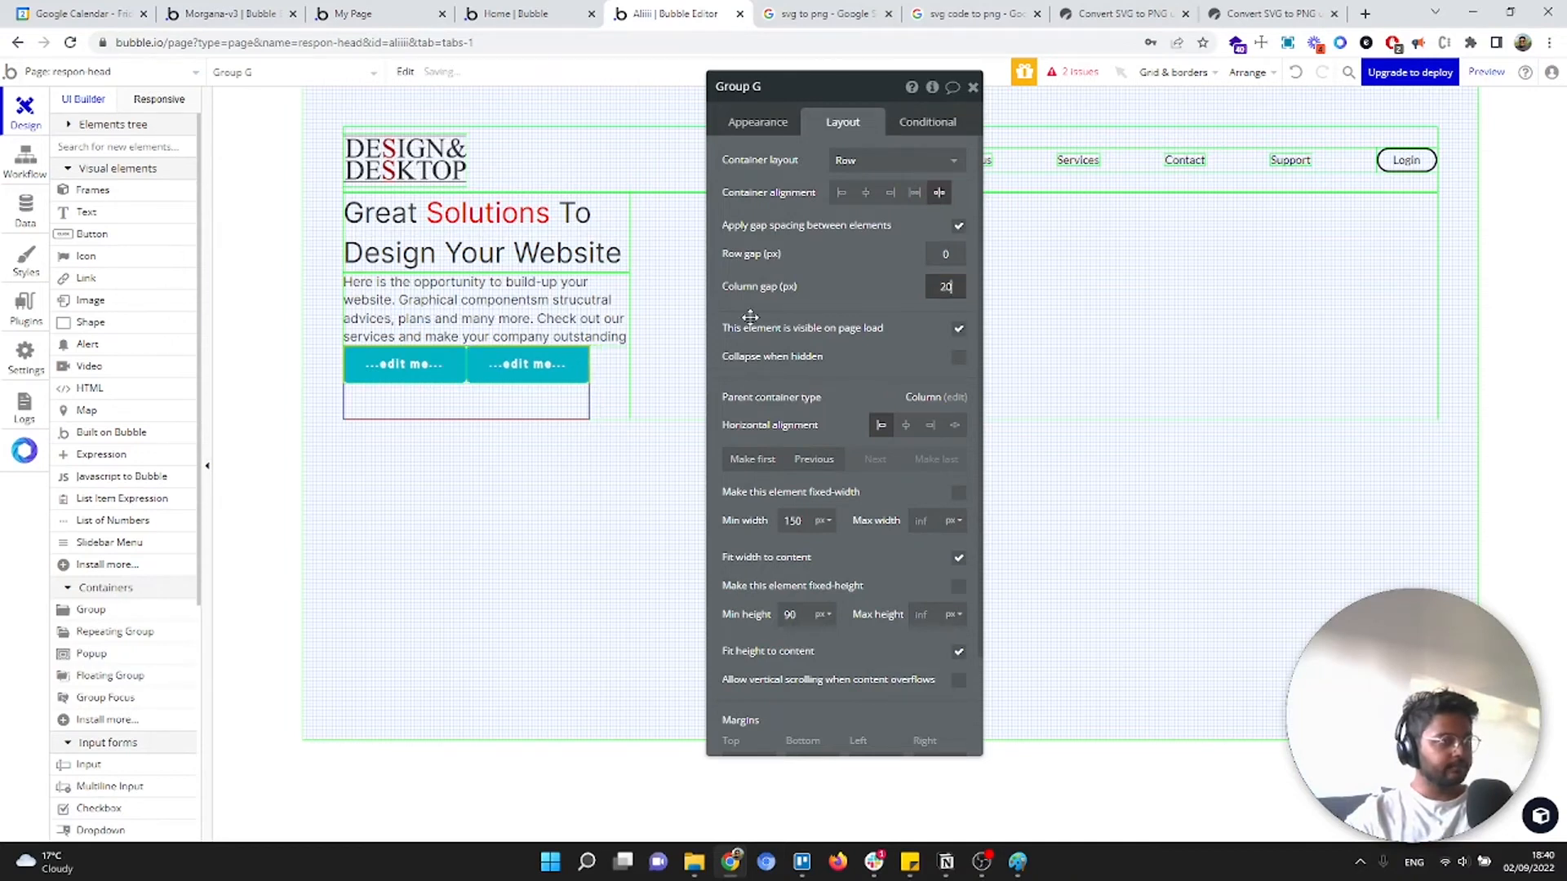
Detach the first button from the Primary Button style and set its font to Inter
click(534, 365)
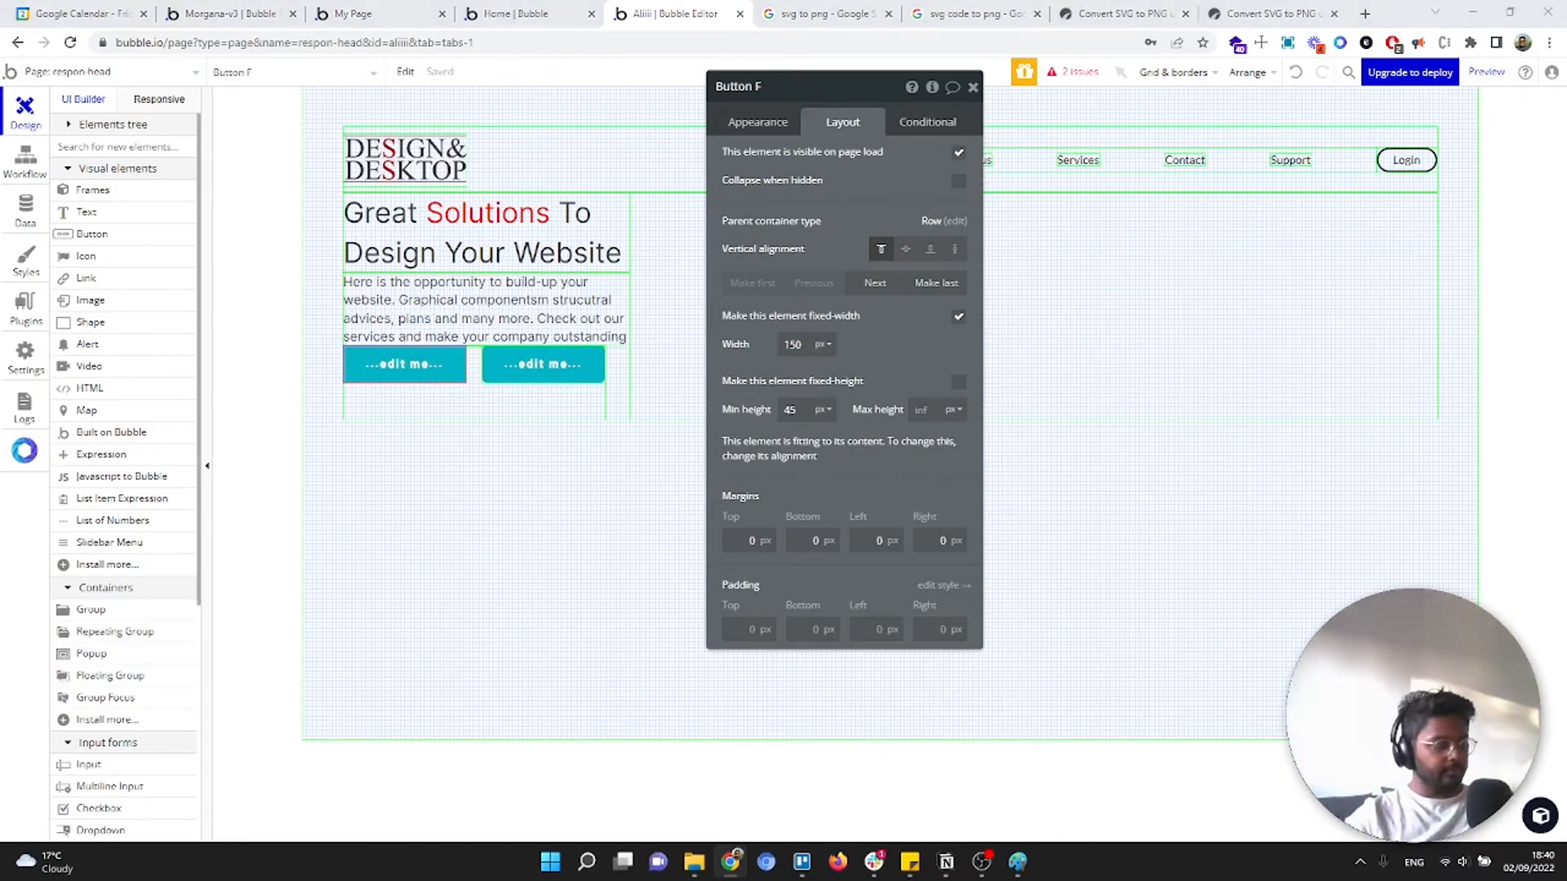
click(776, 126)
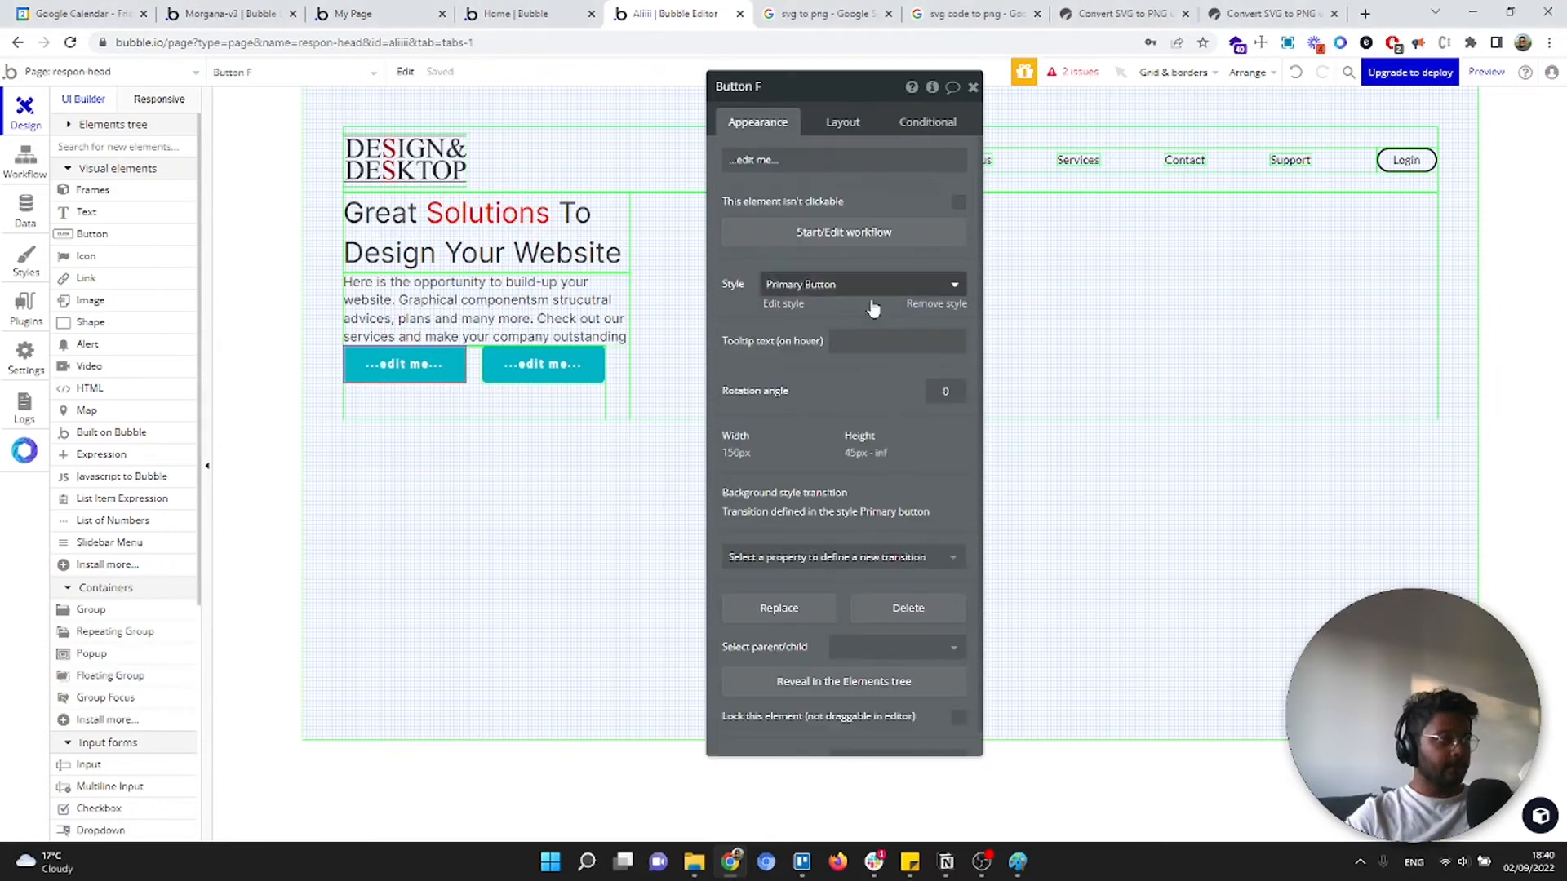
click(938, 303)
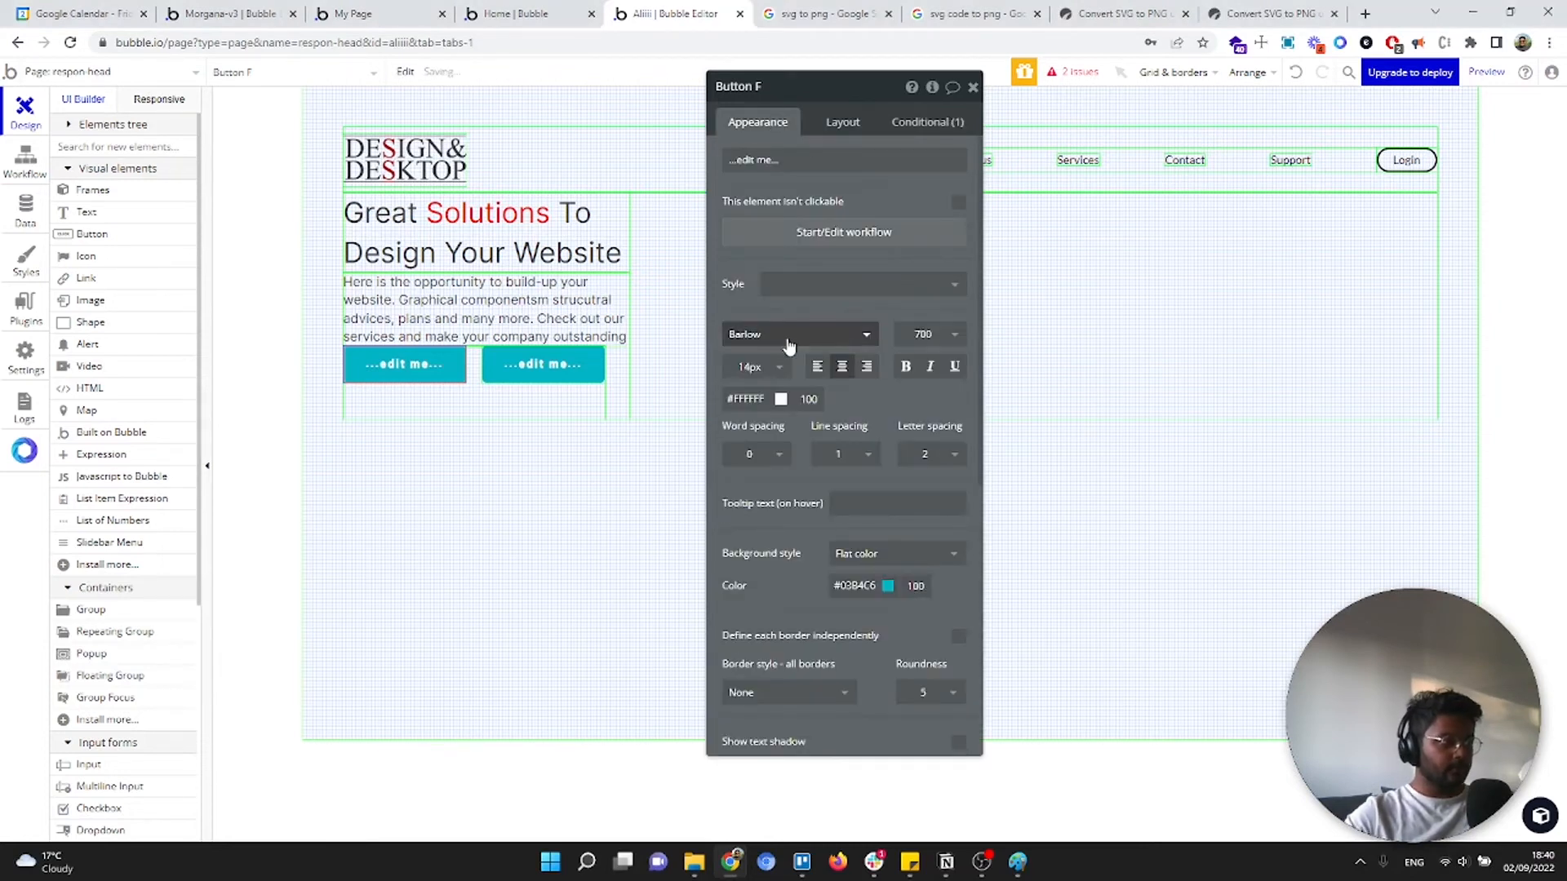
click(787, 341)
text(inter)
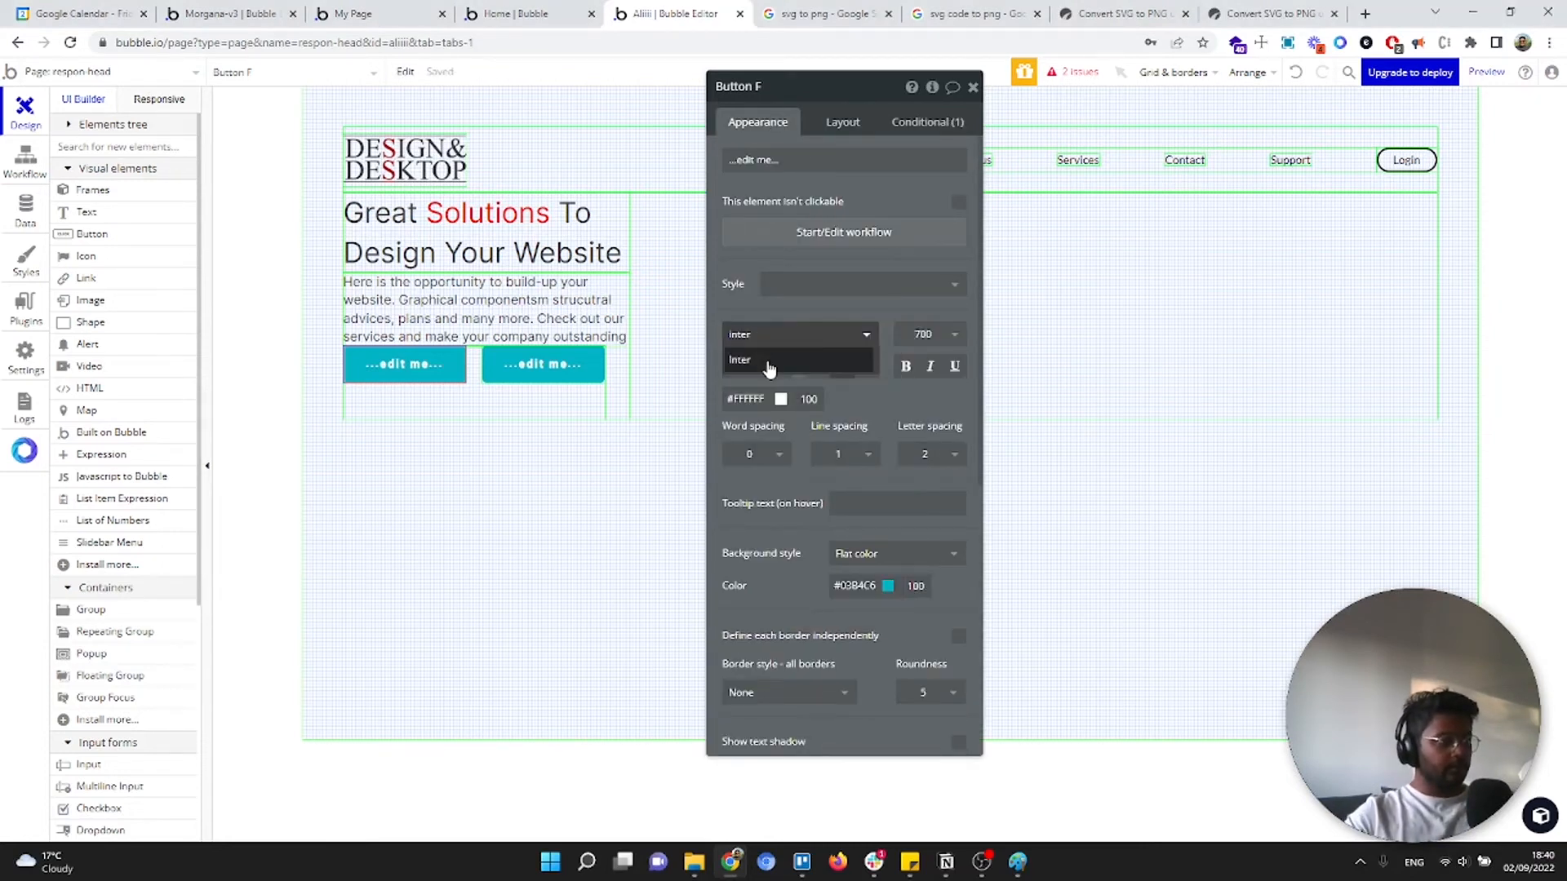
click(768, 365)
Set the first button's font weight to 400 and its letter spacing to 0
click(929, 334)
click(917, 431)
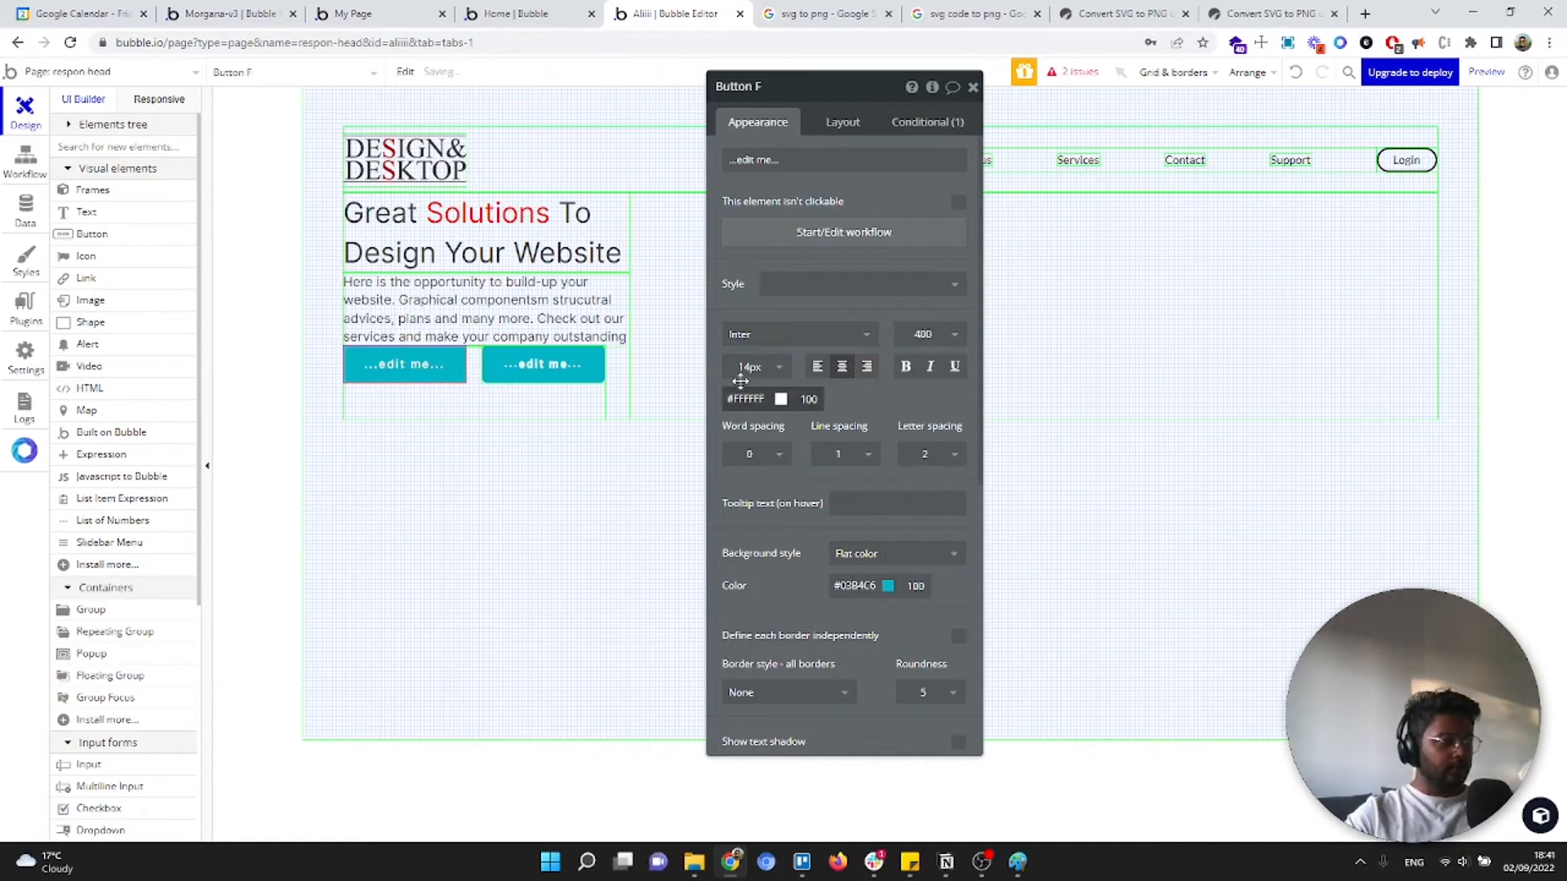
click(921, 454)
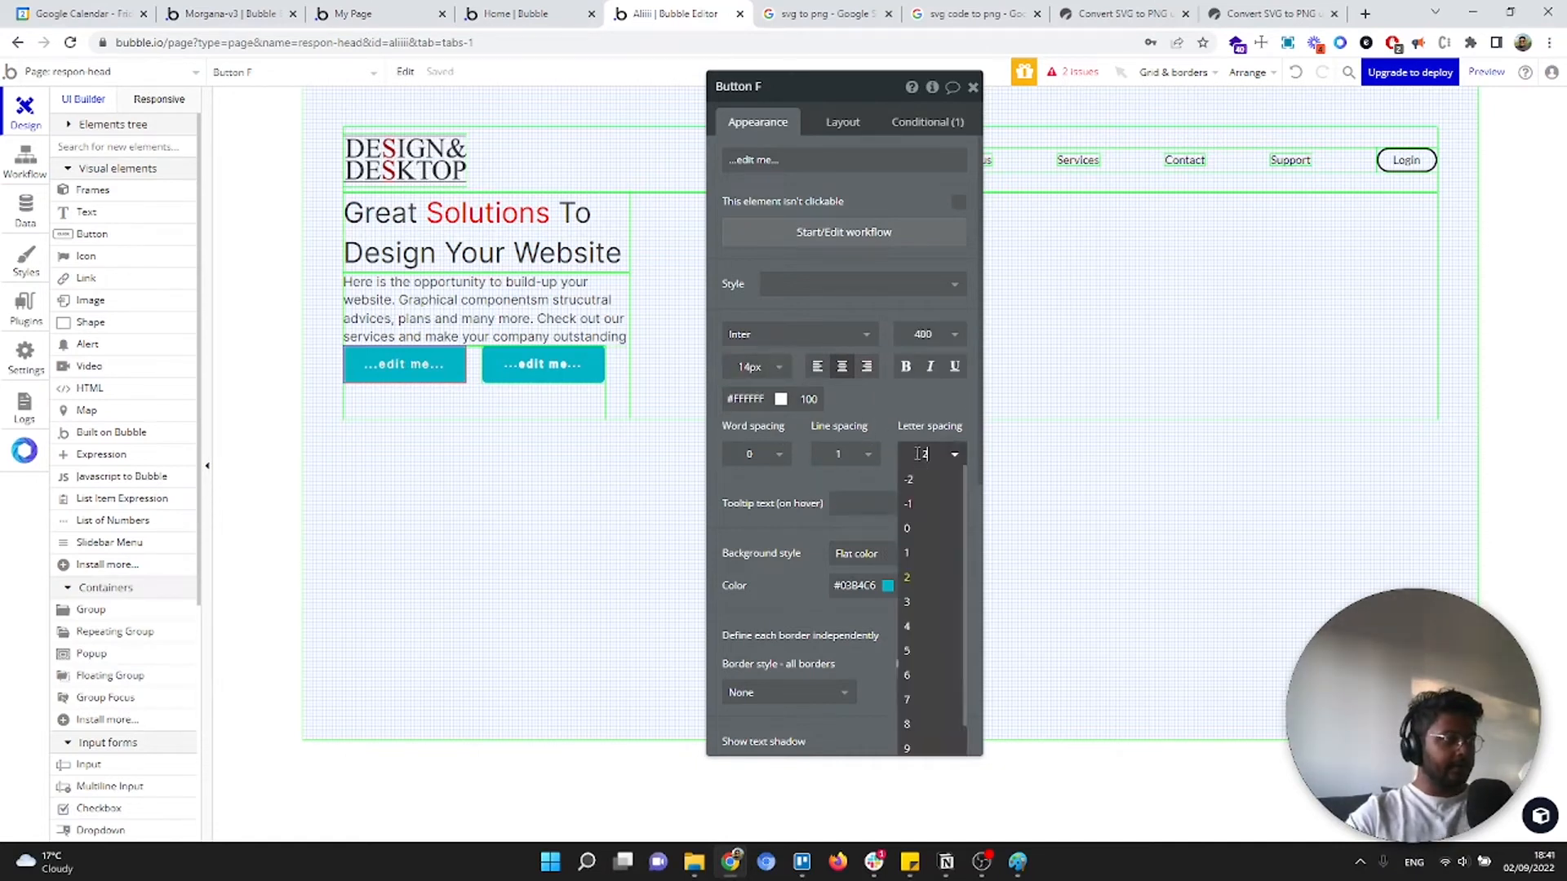
key(Up)
key(Return)
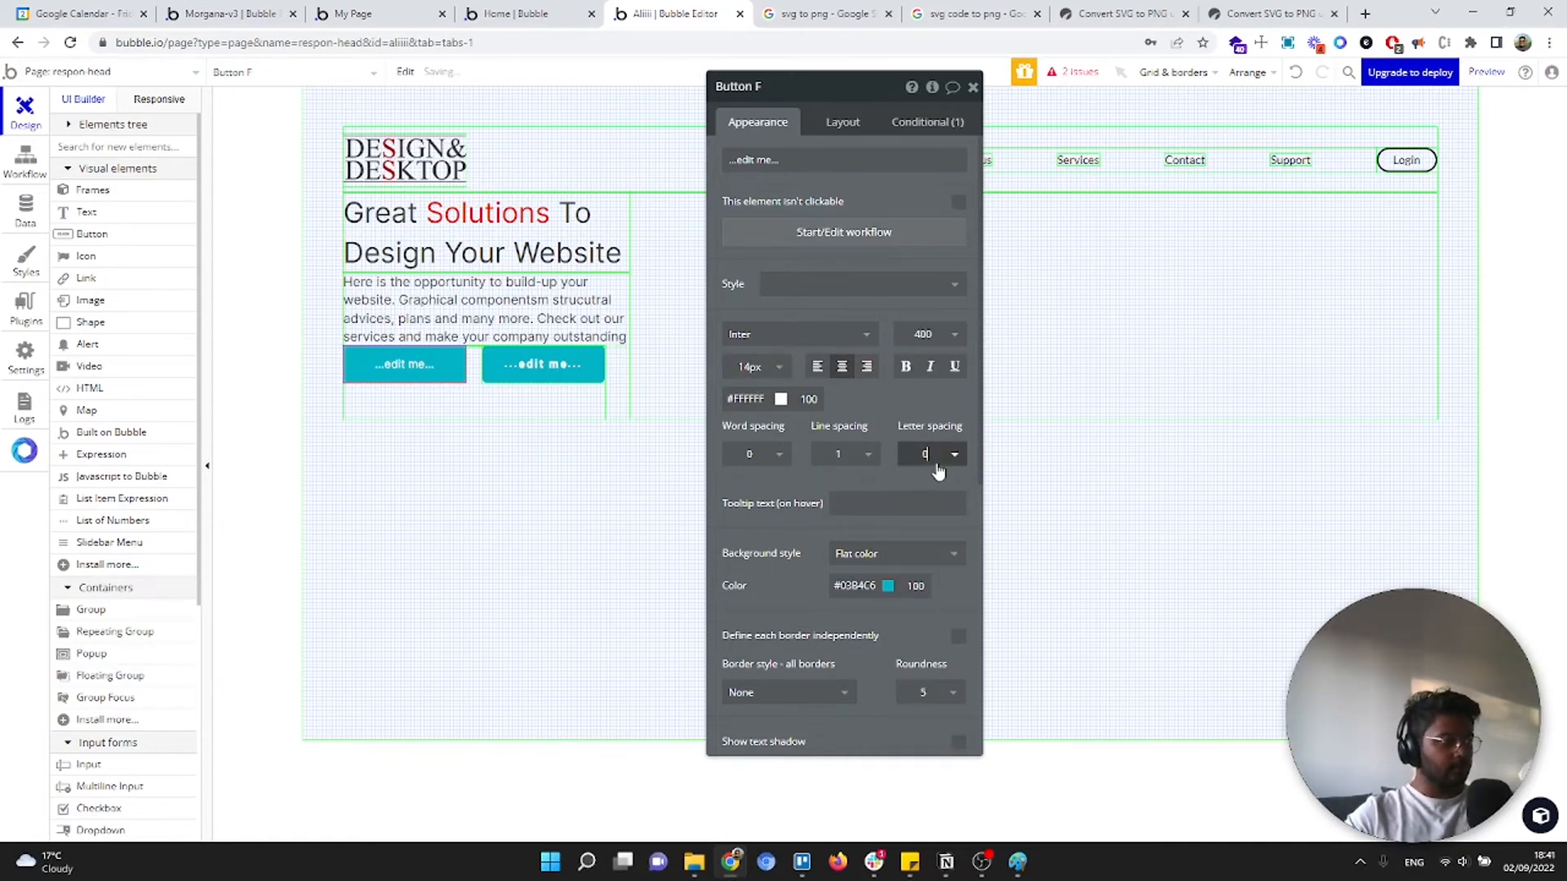
Change the first button's label to "Get Started"
click(809, 159)
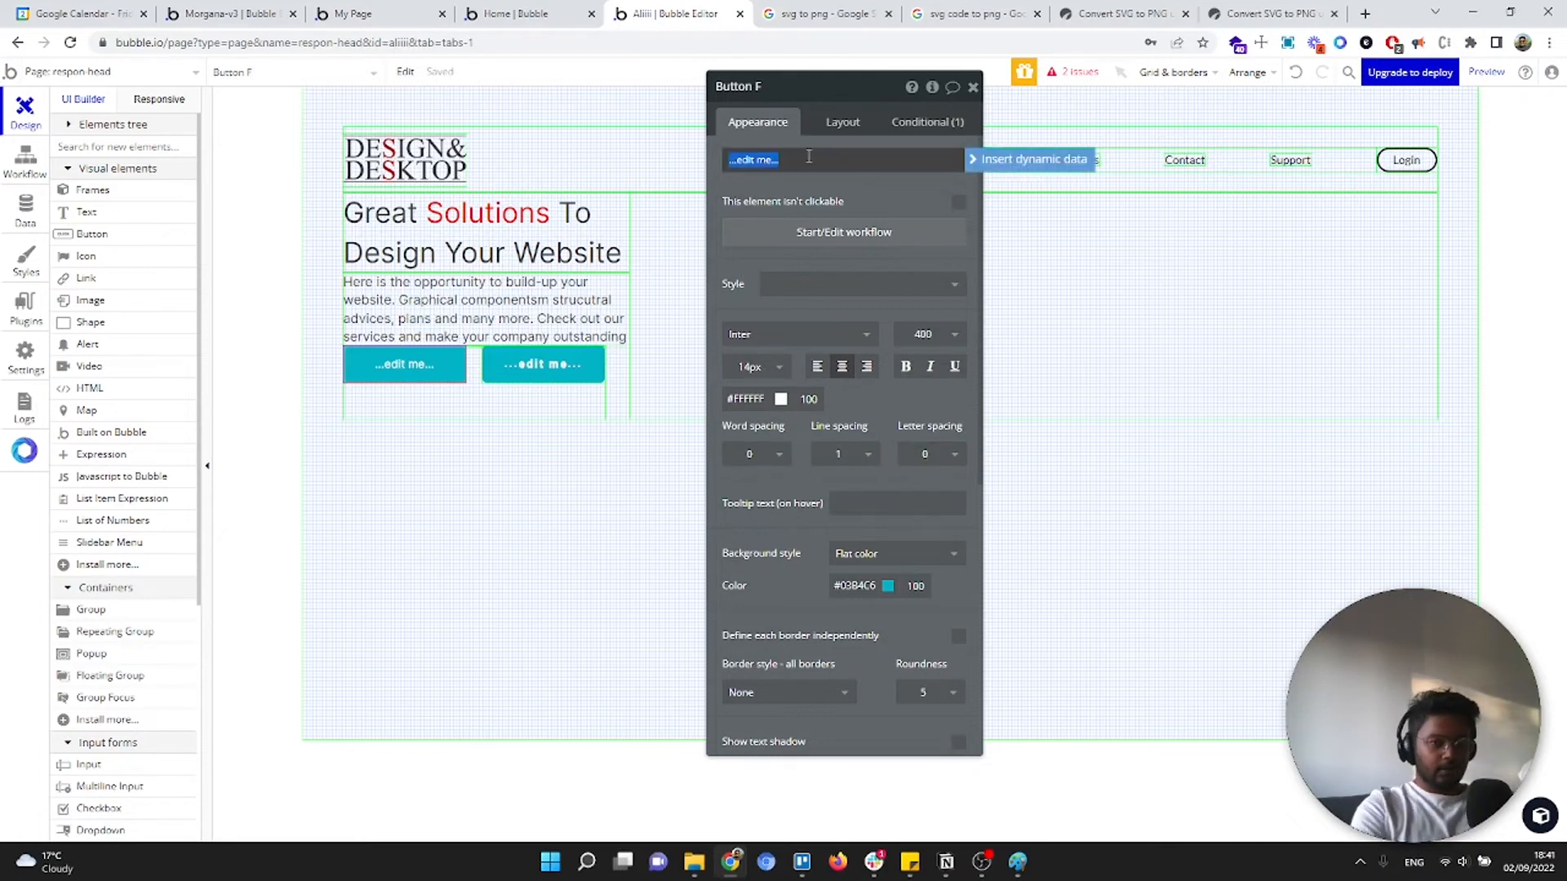
text(Get Started)
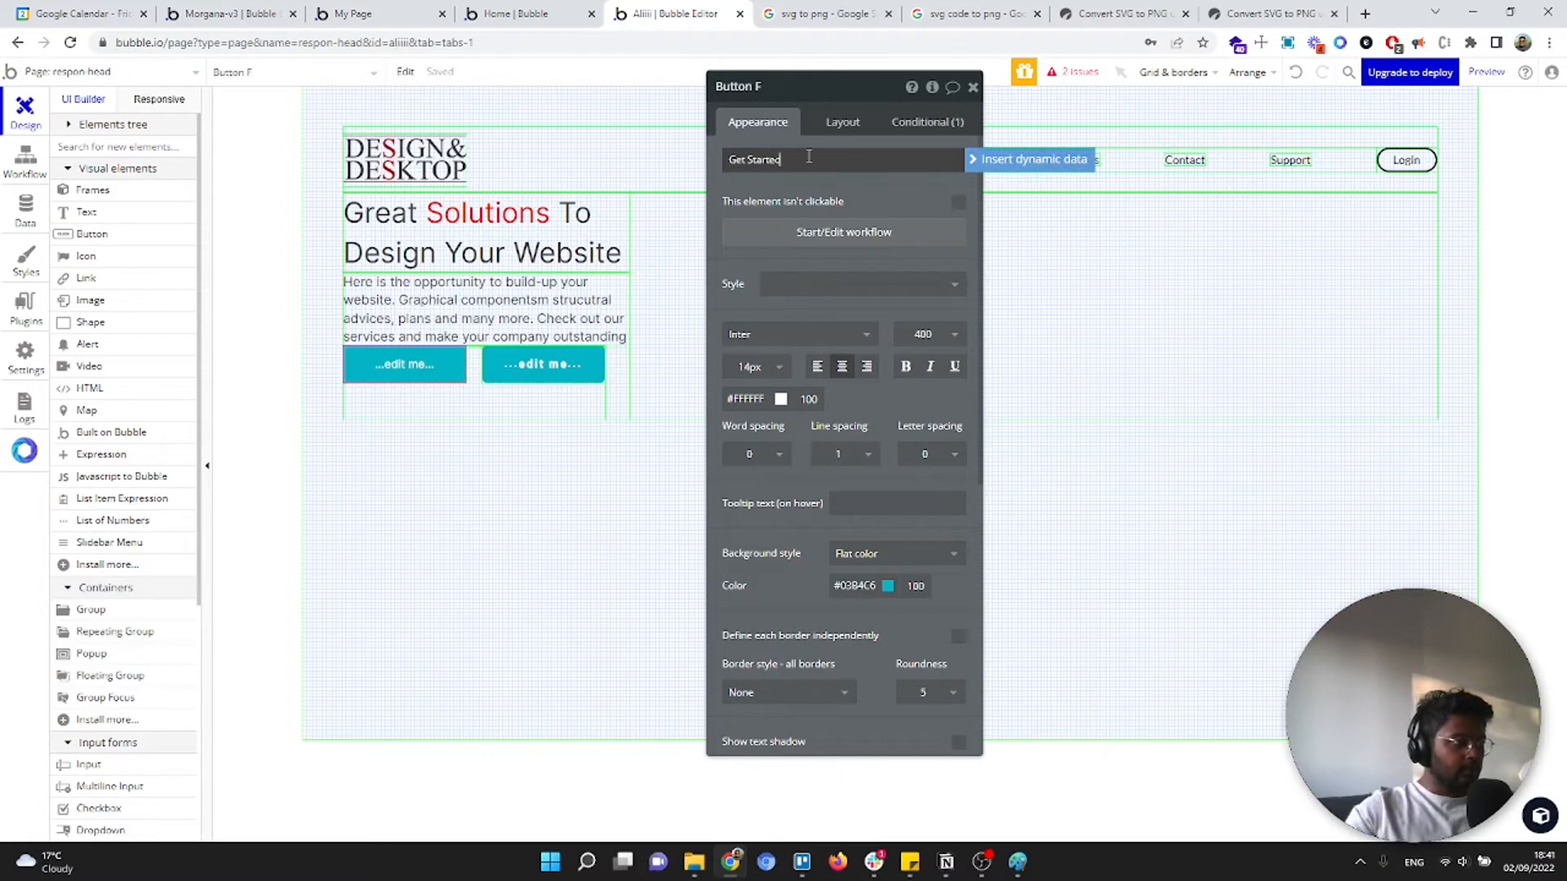
click(535, 374)
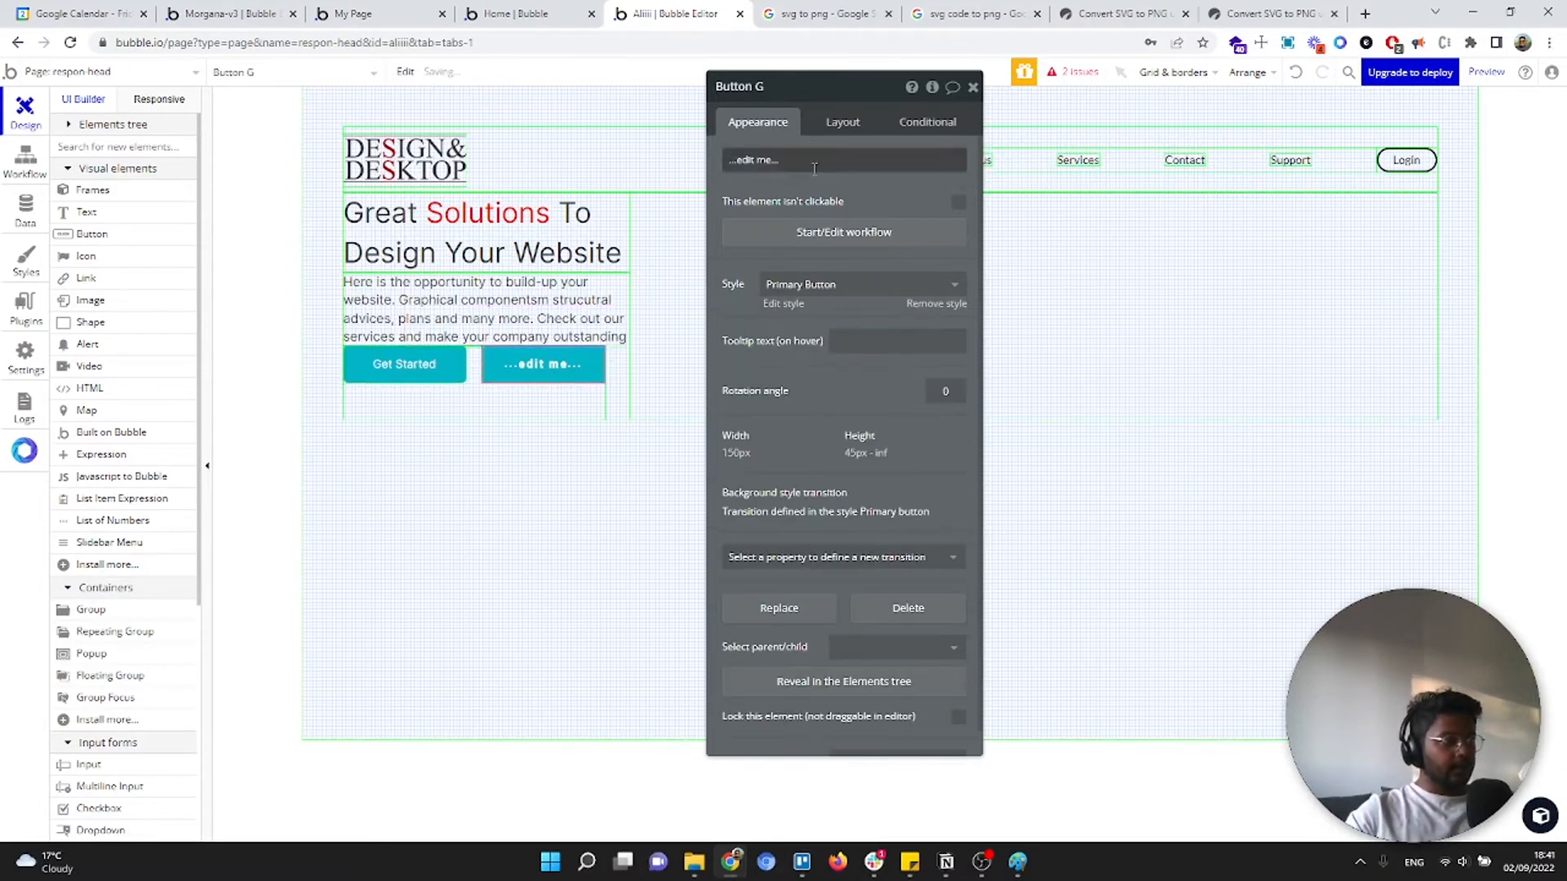
Give the Get Started button the background color #5172DA and a border roundness of 30
click(430, 374)
click(853, 586)
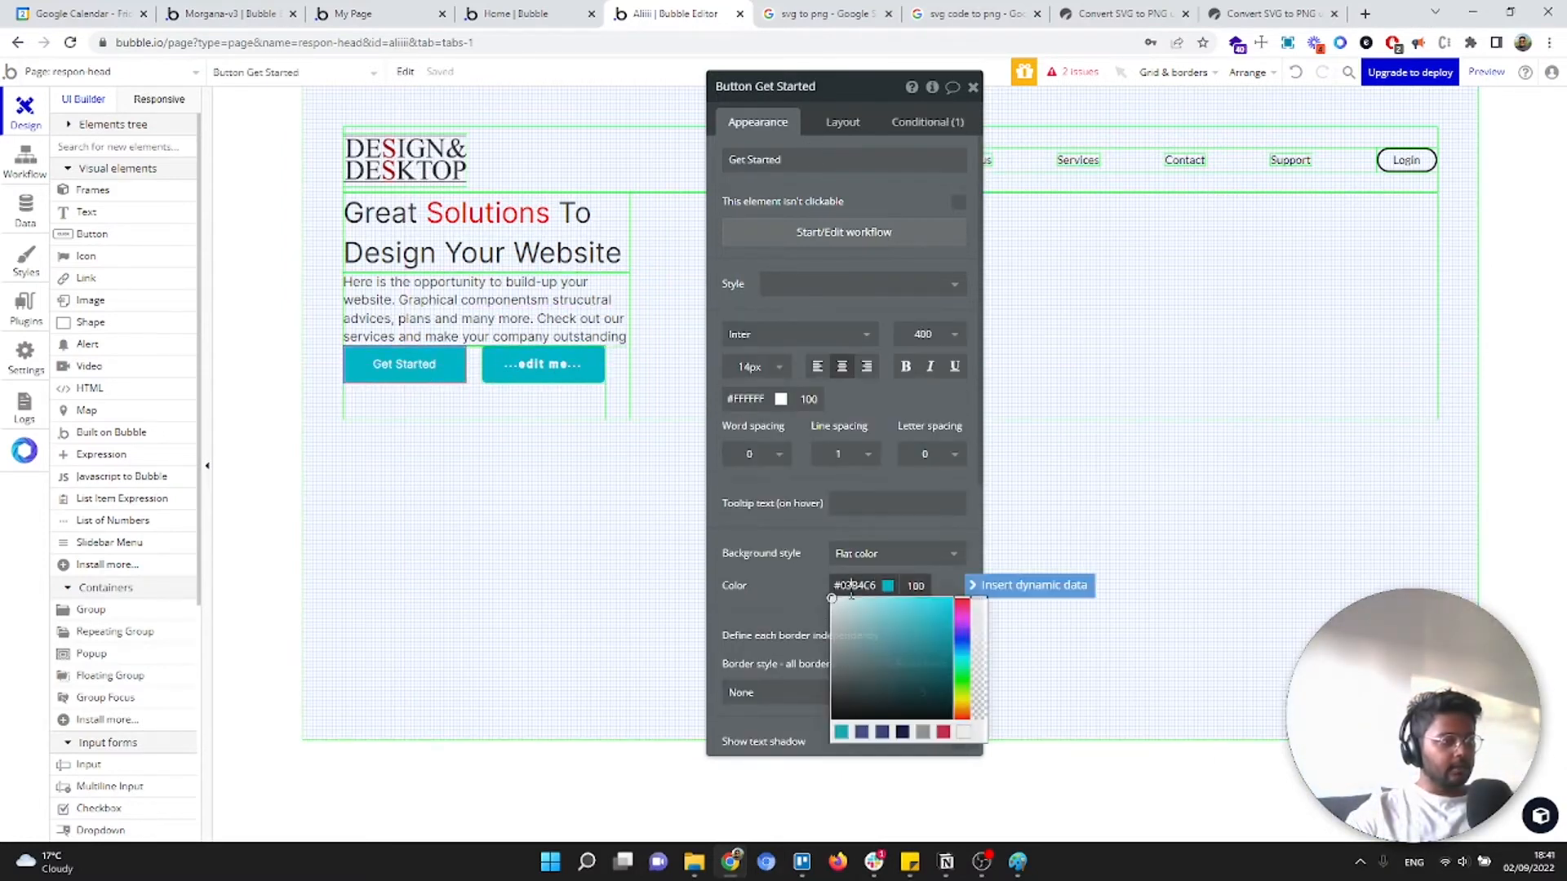
double_click(851, 589)
text(5172DA)
click(766, 569)
double_click(923, 693)
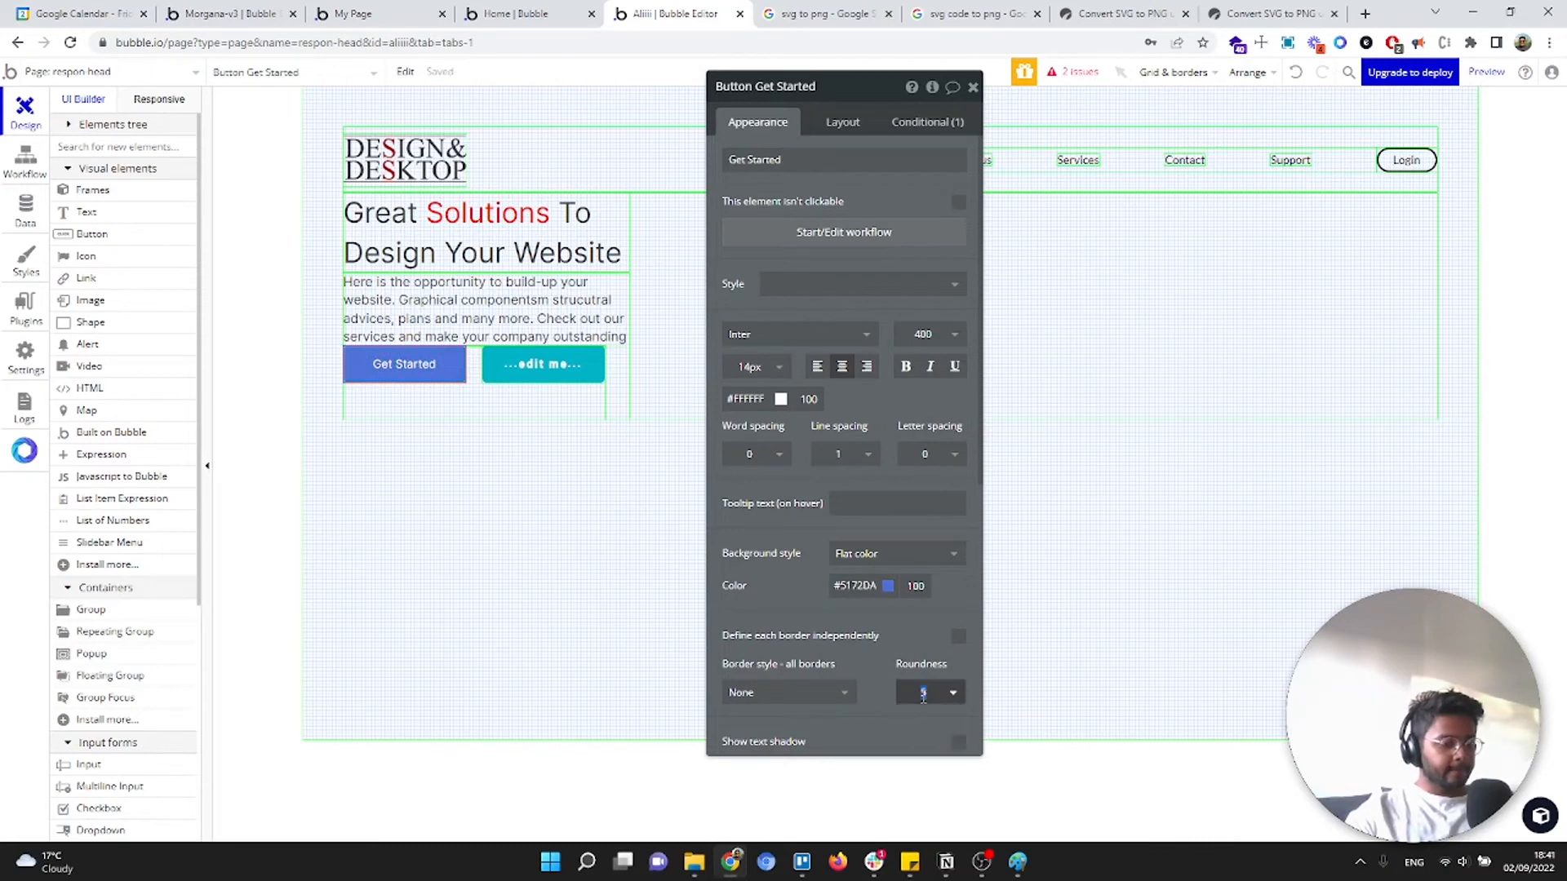
Copy the Get Started button's formatting and paste it onto the second button
right_click(430, 371)
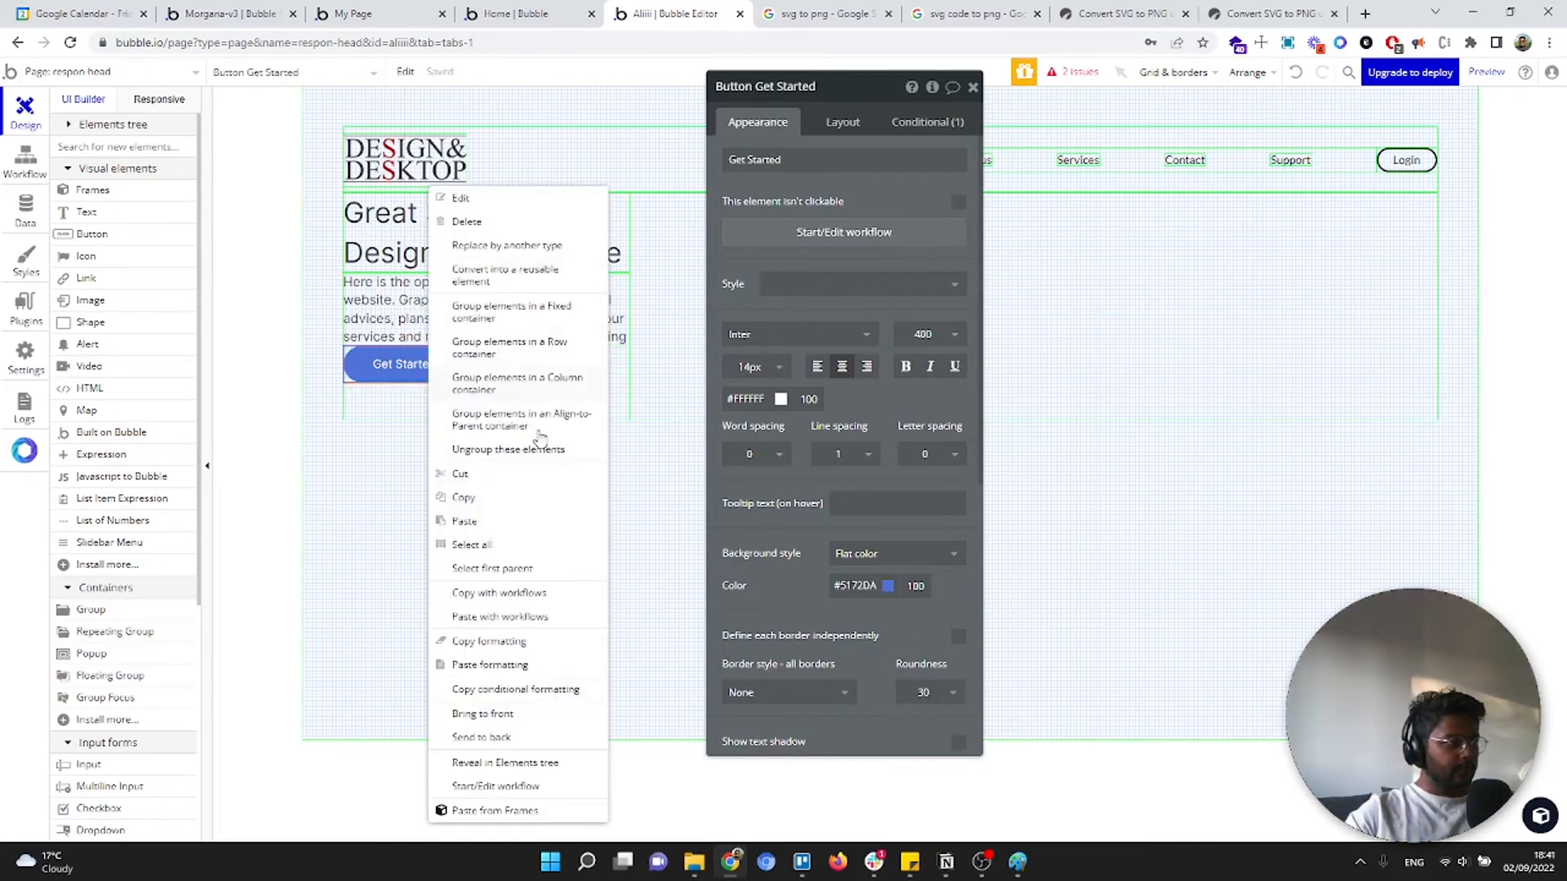
click(507, 649)
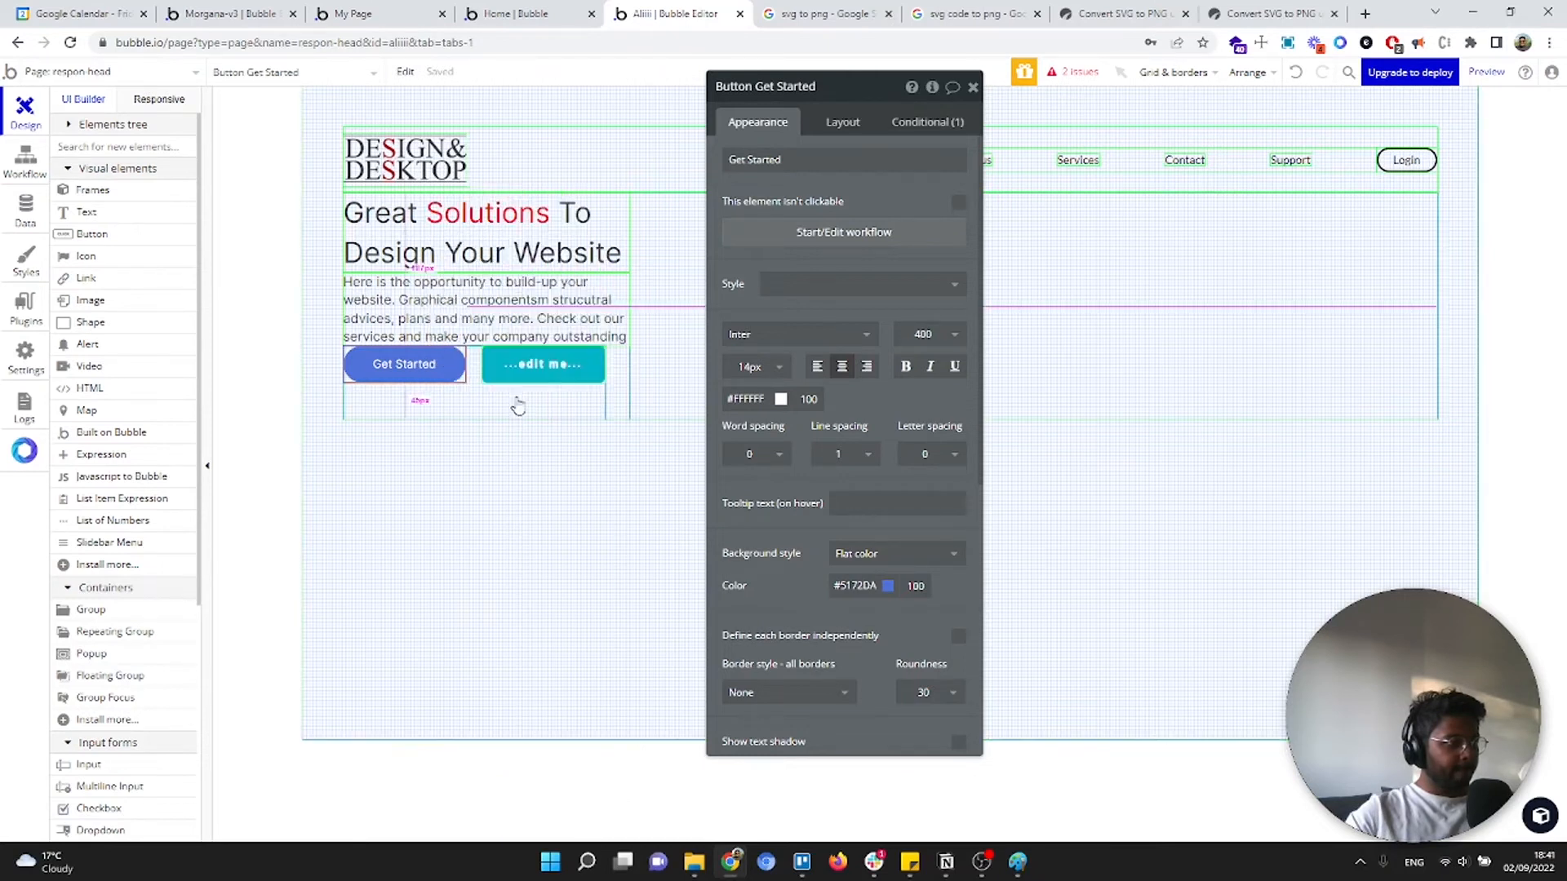
click(529, 364)
right_click(563, 366)
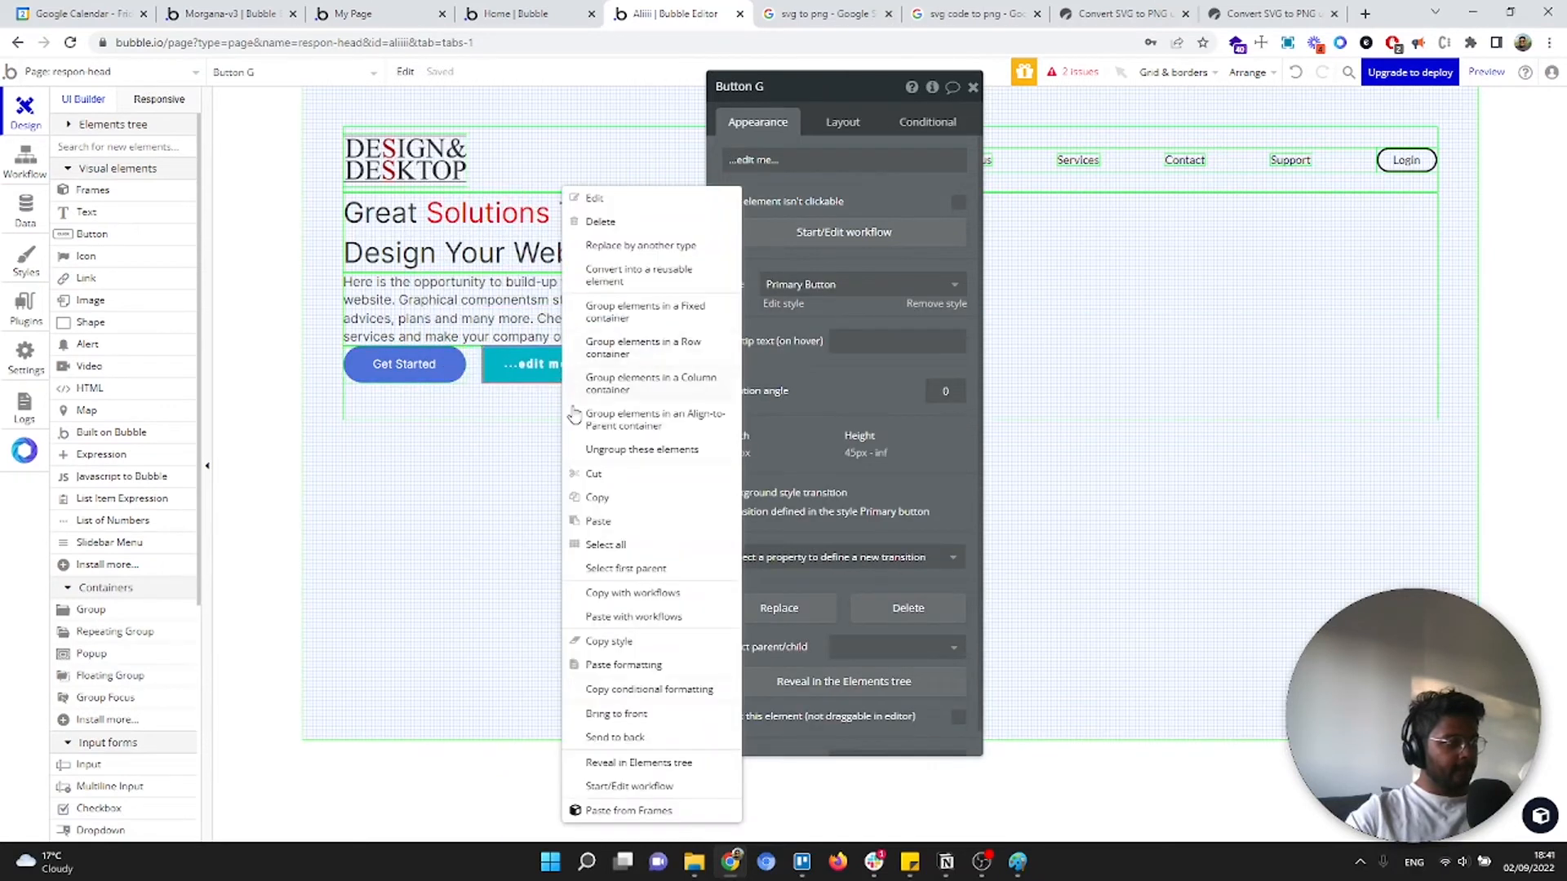
click(621, 666)
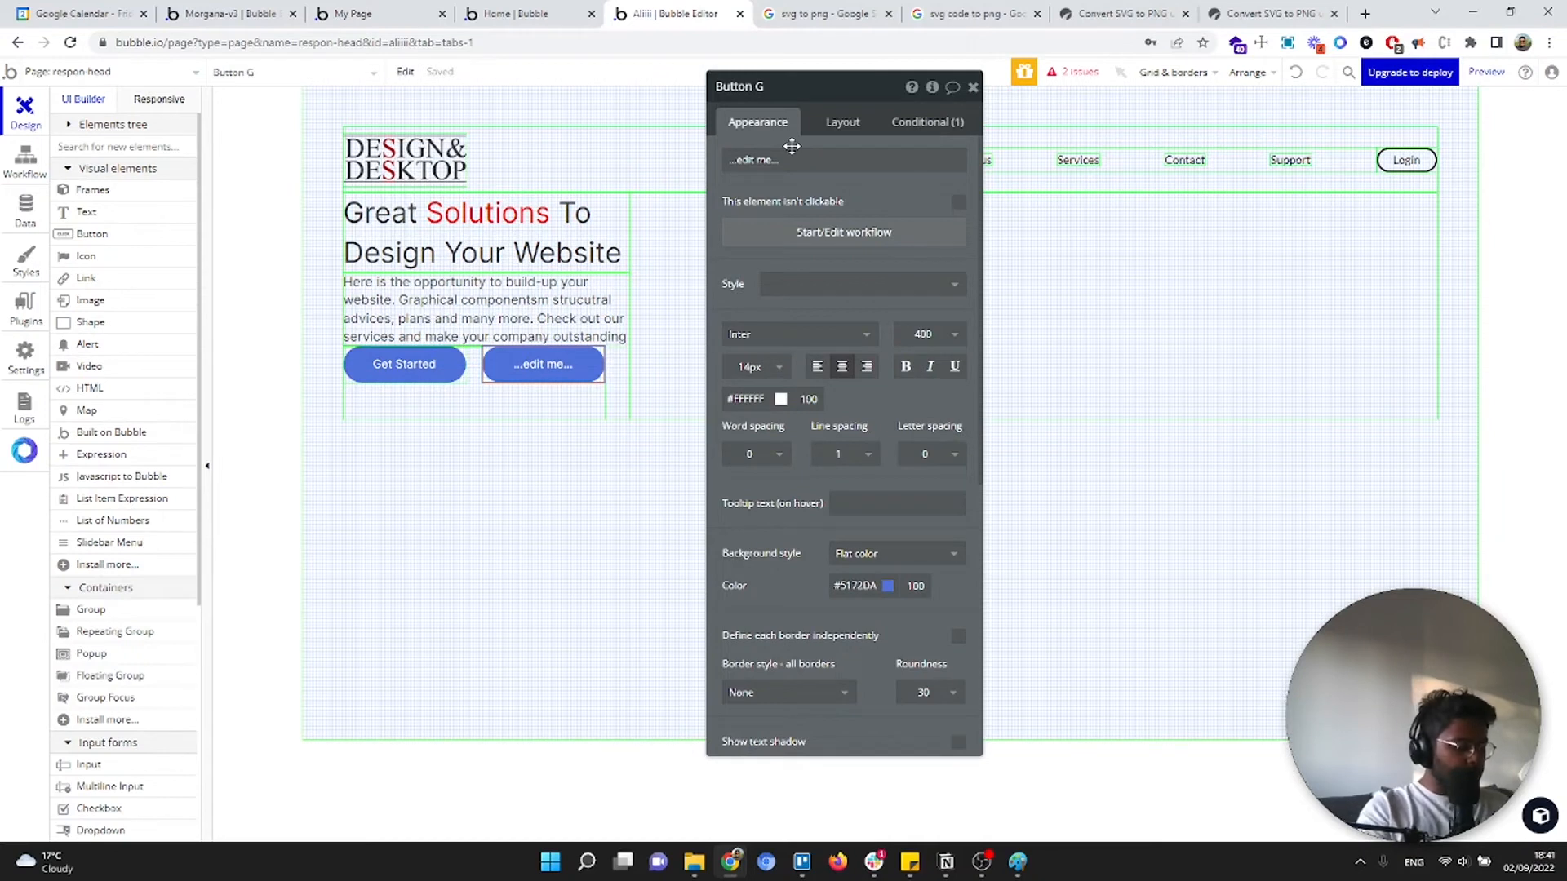
scroll(792, 145, down, 6)
scroll(791, 146, up, 6)
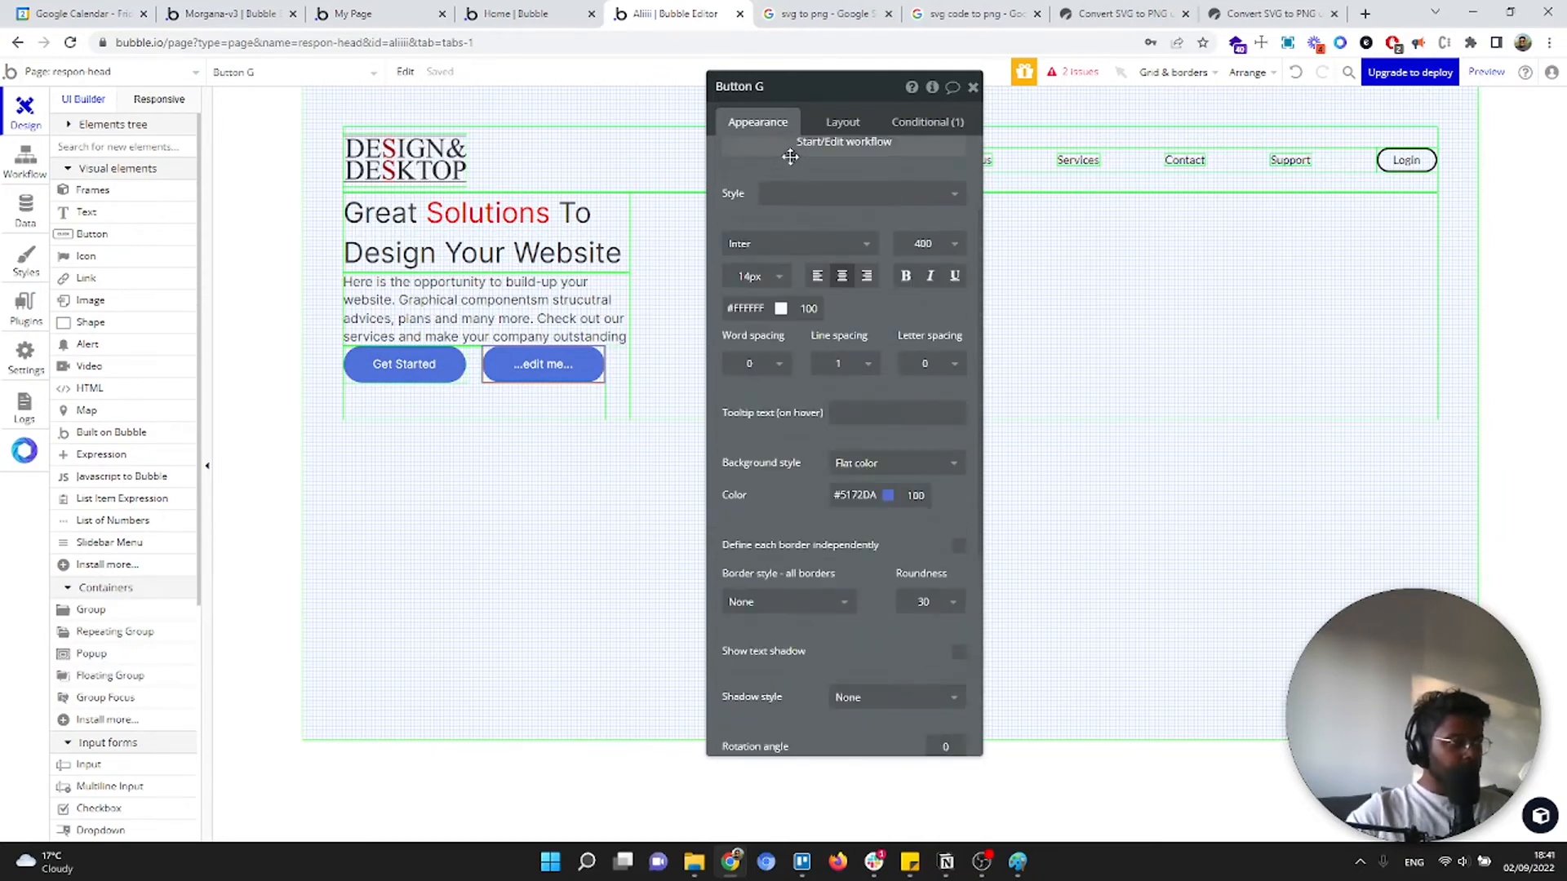
Change the second button's label to "Watch Demo"
click(802, 159)
key(ctrl+a)
text(Wa)
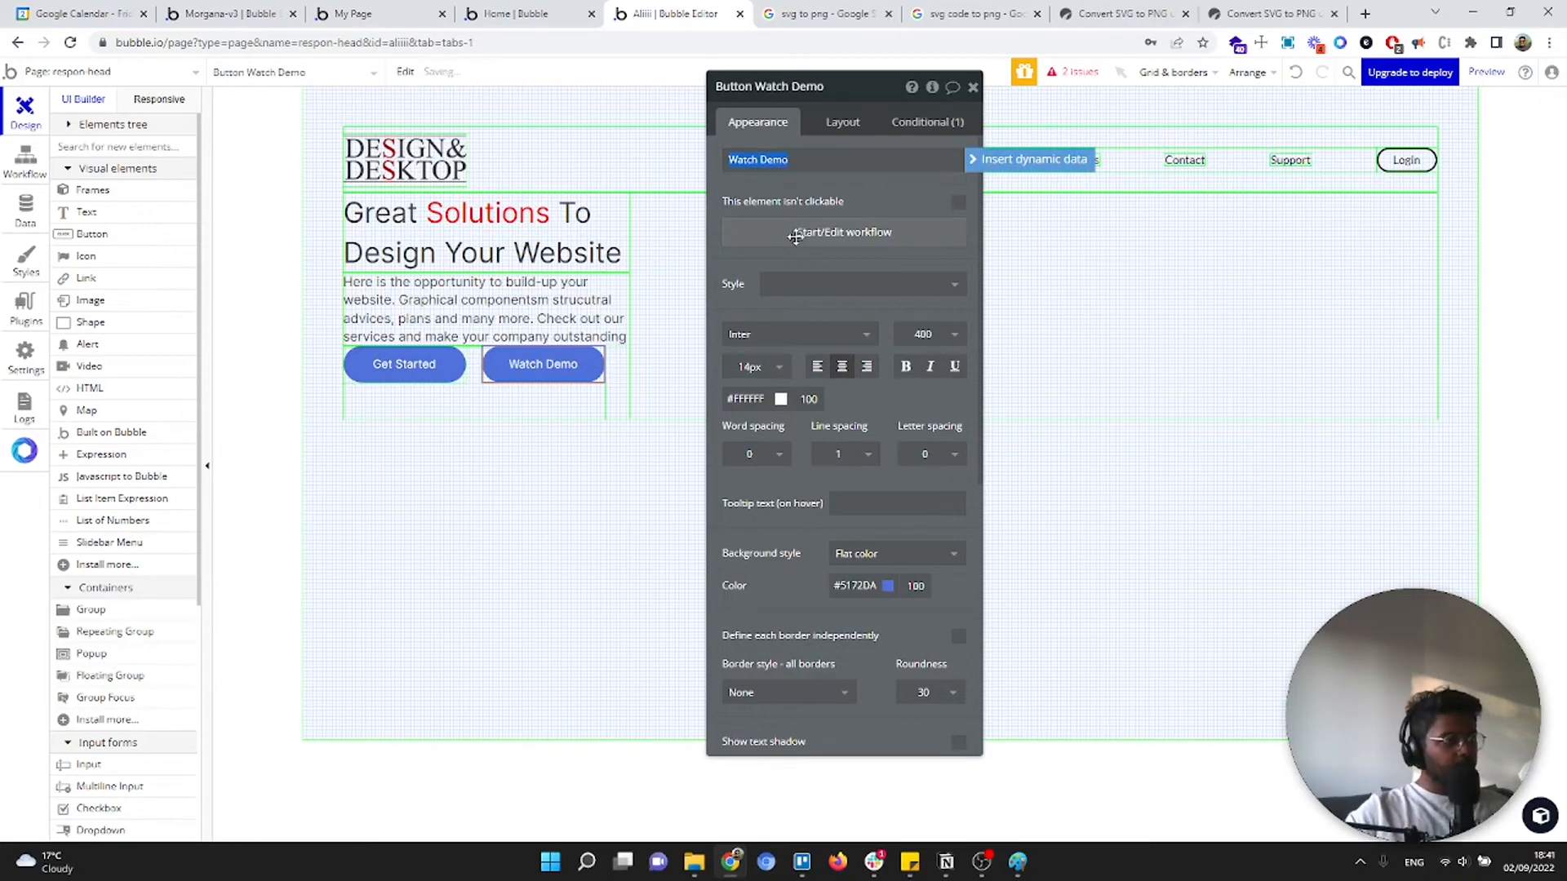
Copy the Watch Demo button's background color #5172DA to its font color, and set its background style to None
click(878, 585)
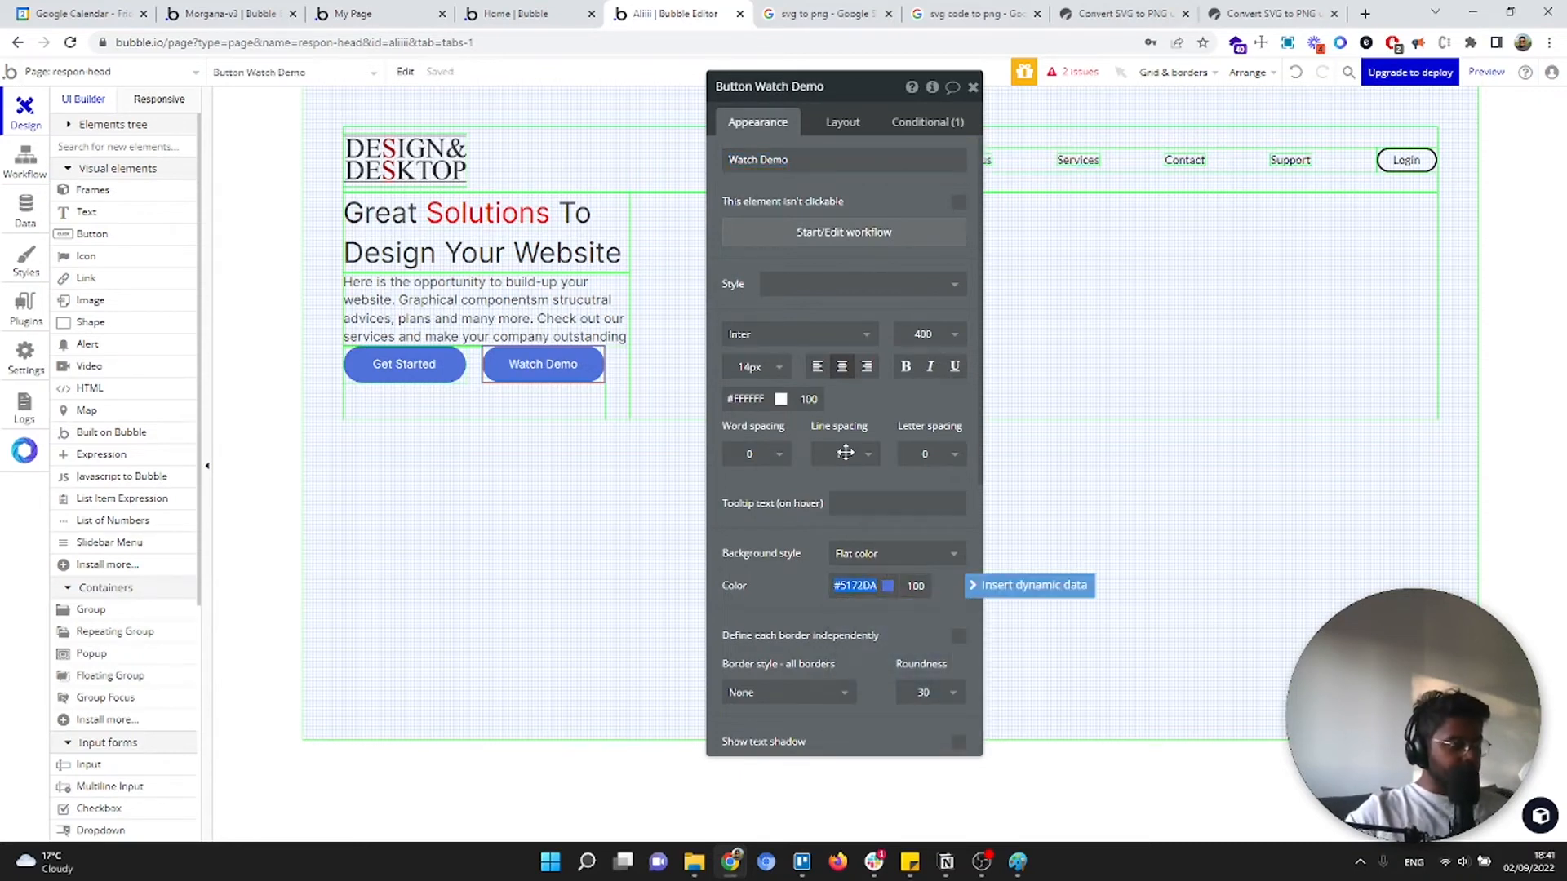
click(753, 399)
key(ctrl+a)
key(ctrl+v)
click(831, 473)
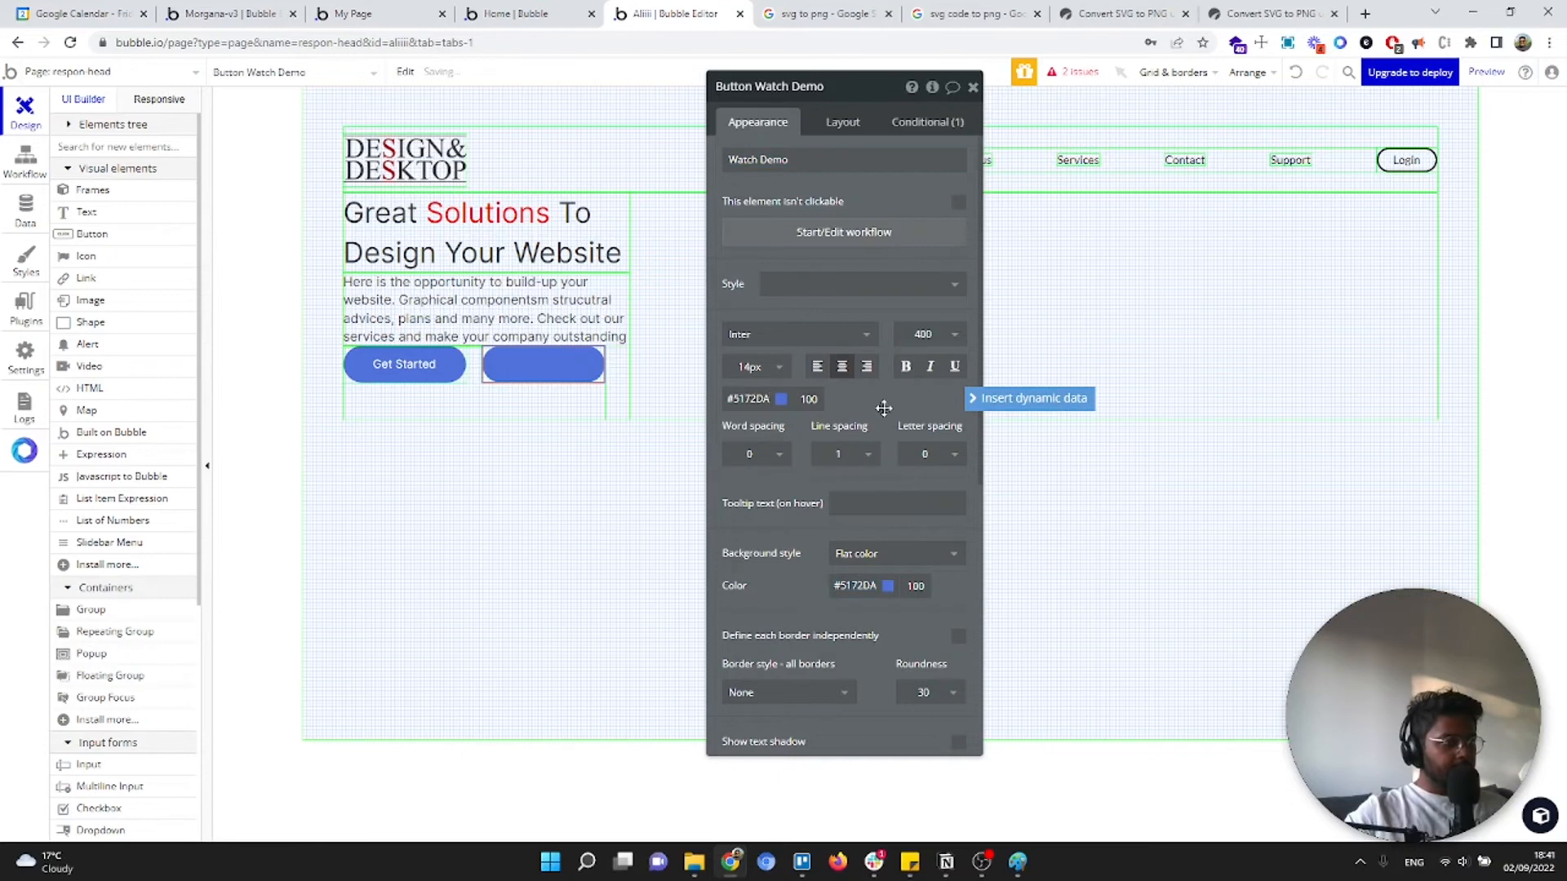
scroll(940, 556, down, 3)
click(885, 310)
click(853, 327)
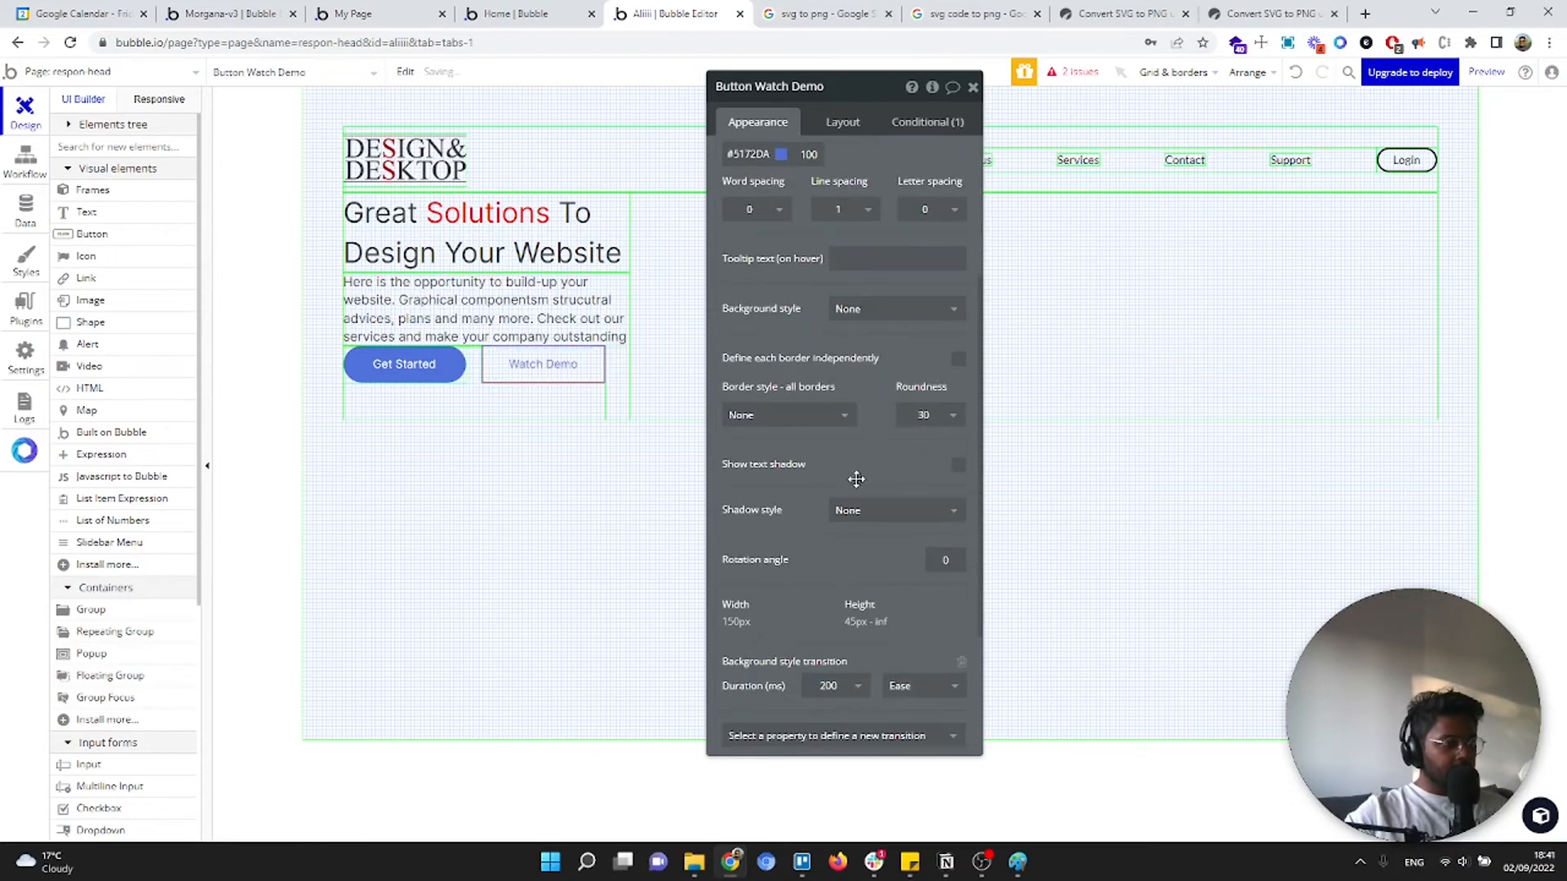
Give the Watch Demo button a solid border of width 2 in color #5172DA
click(841, 415)
click(811, 464)
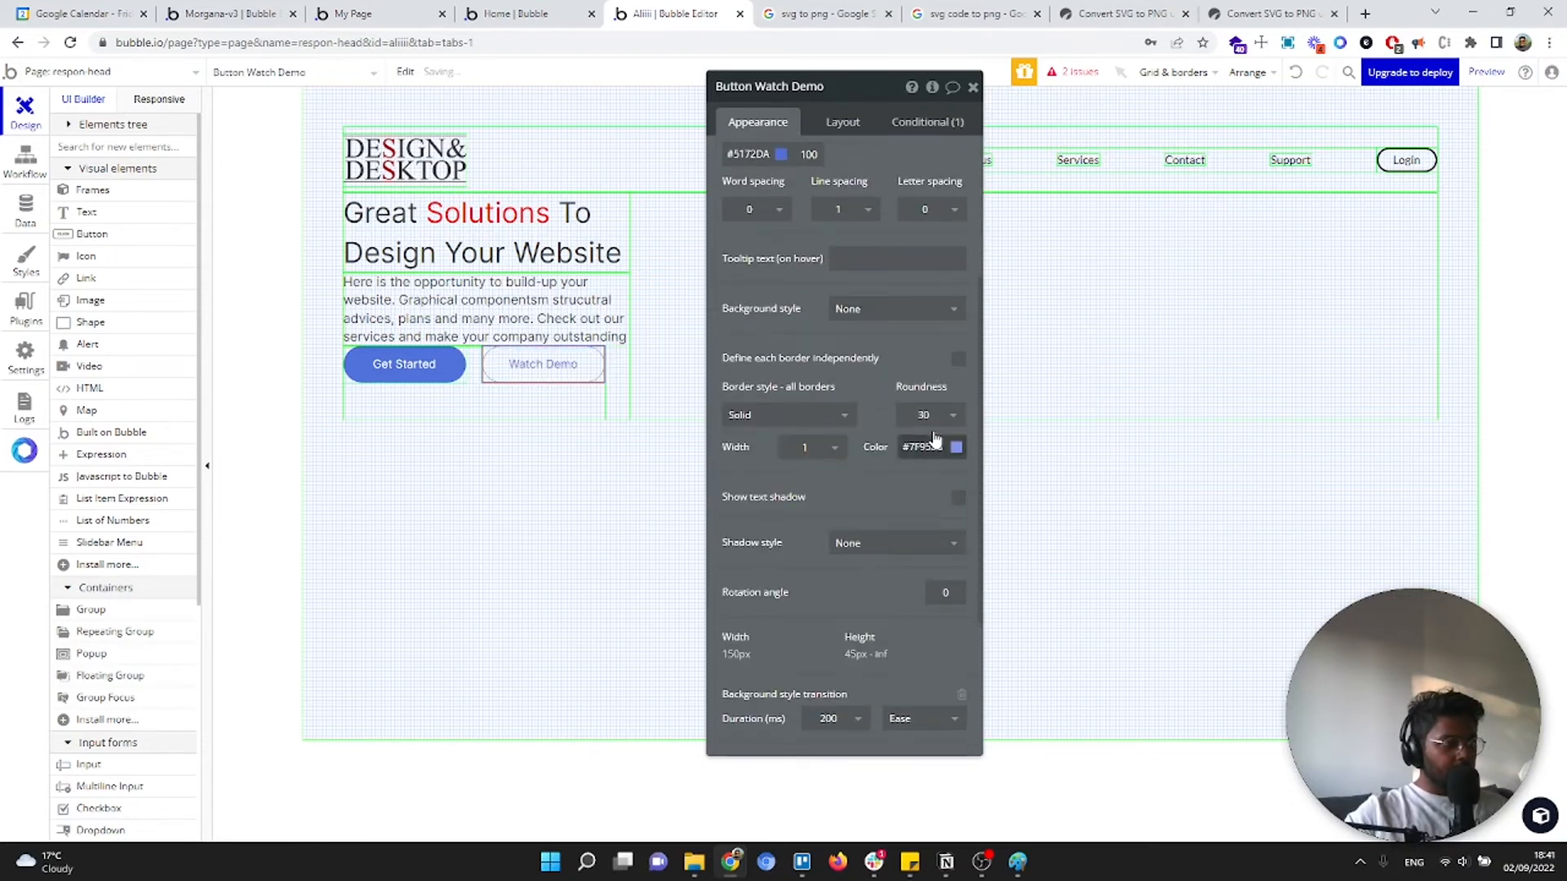
click(938, 451)
key(ctrl+a)
key(ctrl+v)
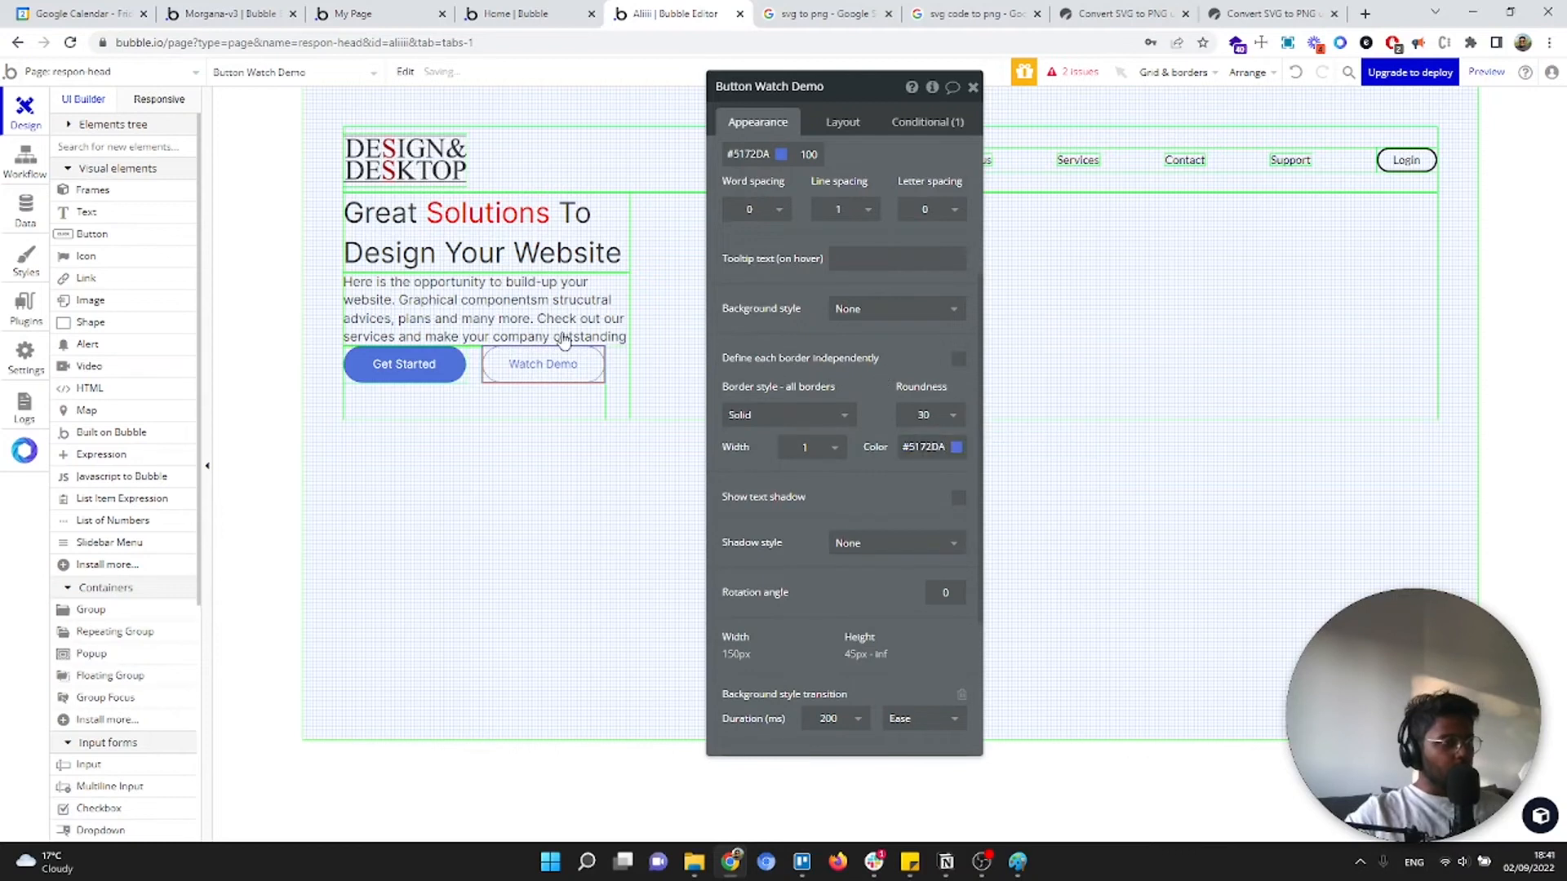
click(818, 448)
text(2)
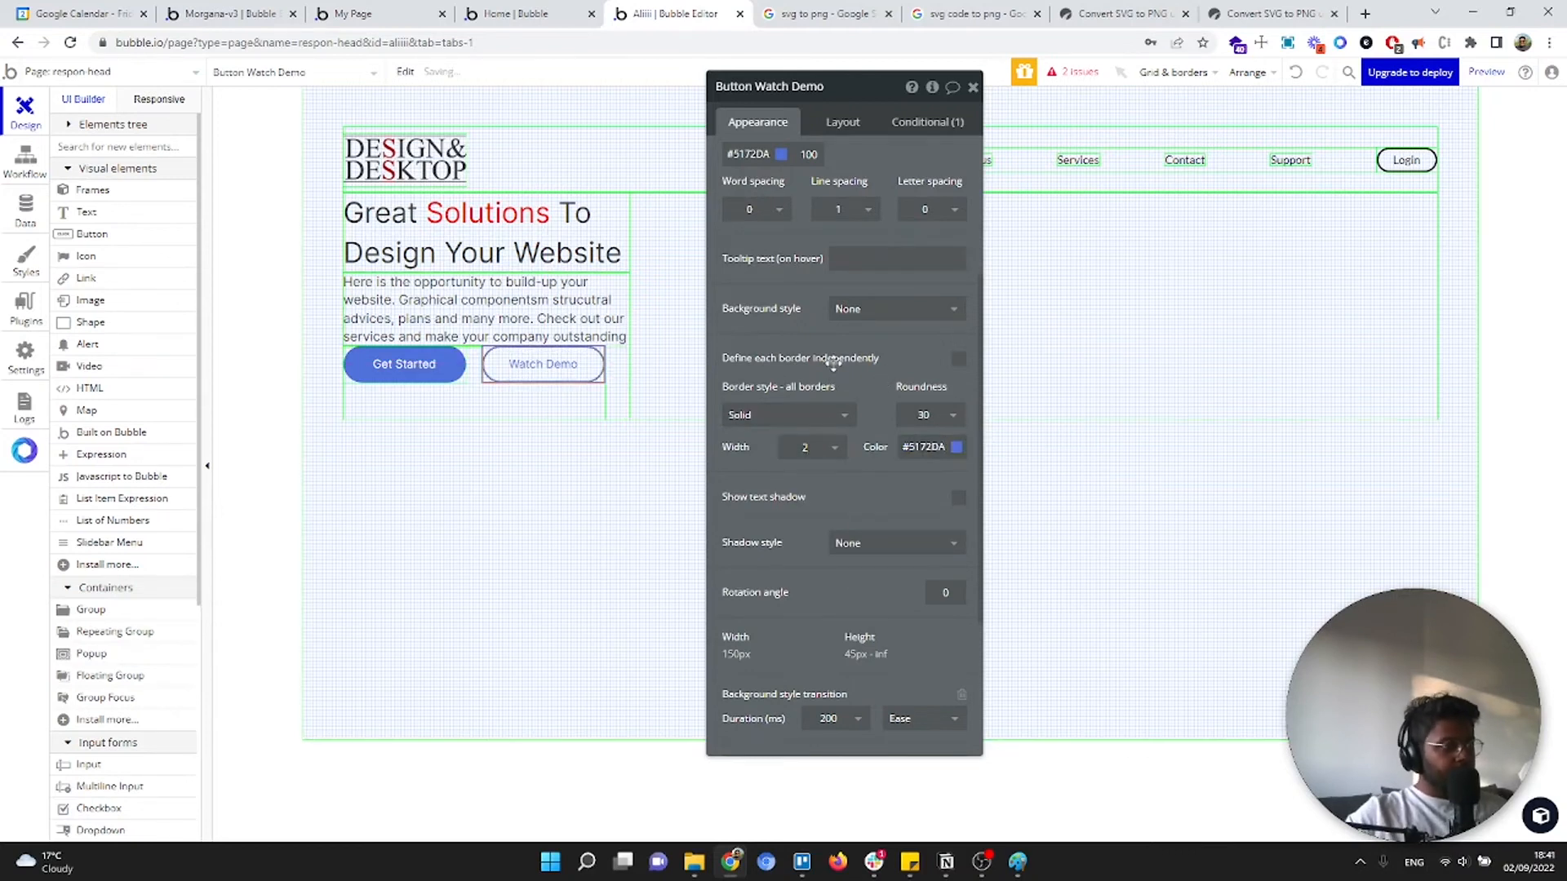
Set the minimum height of the group holding the two buttons to 0 px
click(584, 400)
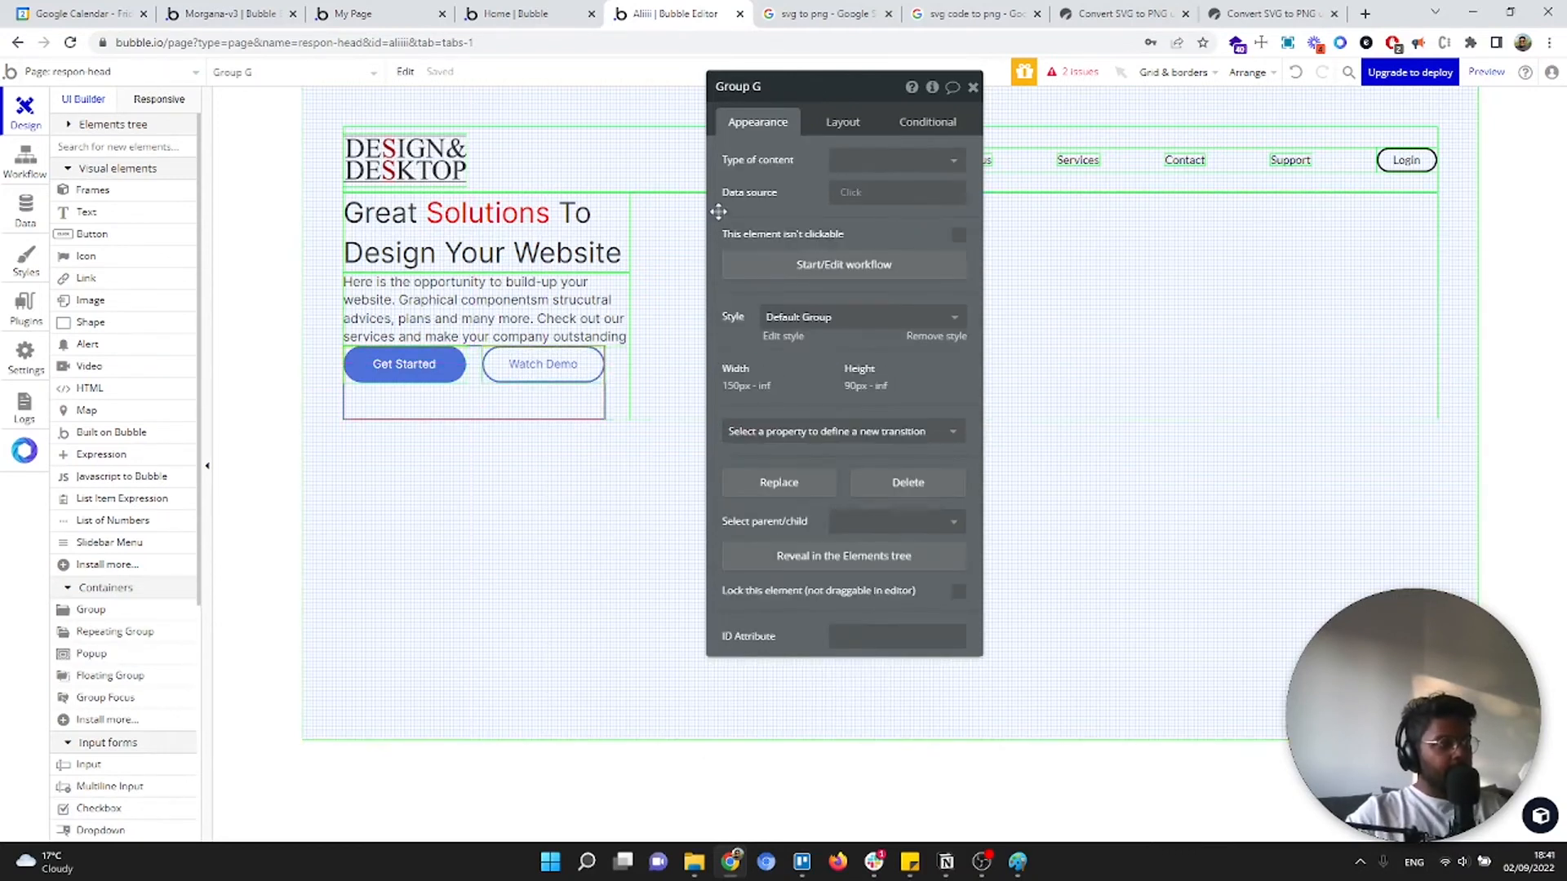
click(840, 122)
double_click(790, 614)
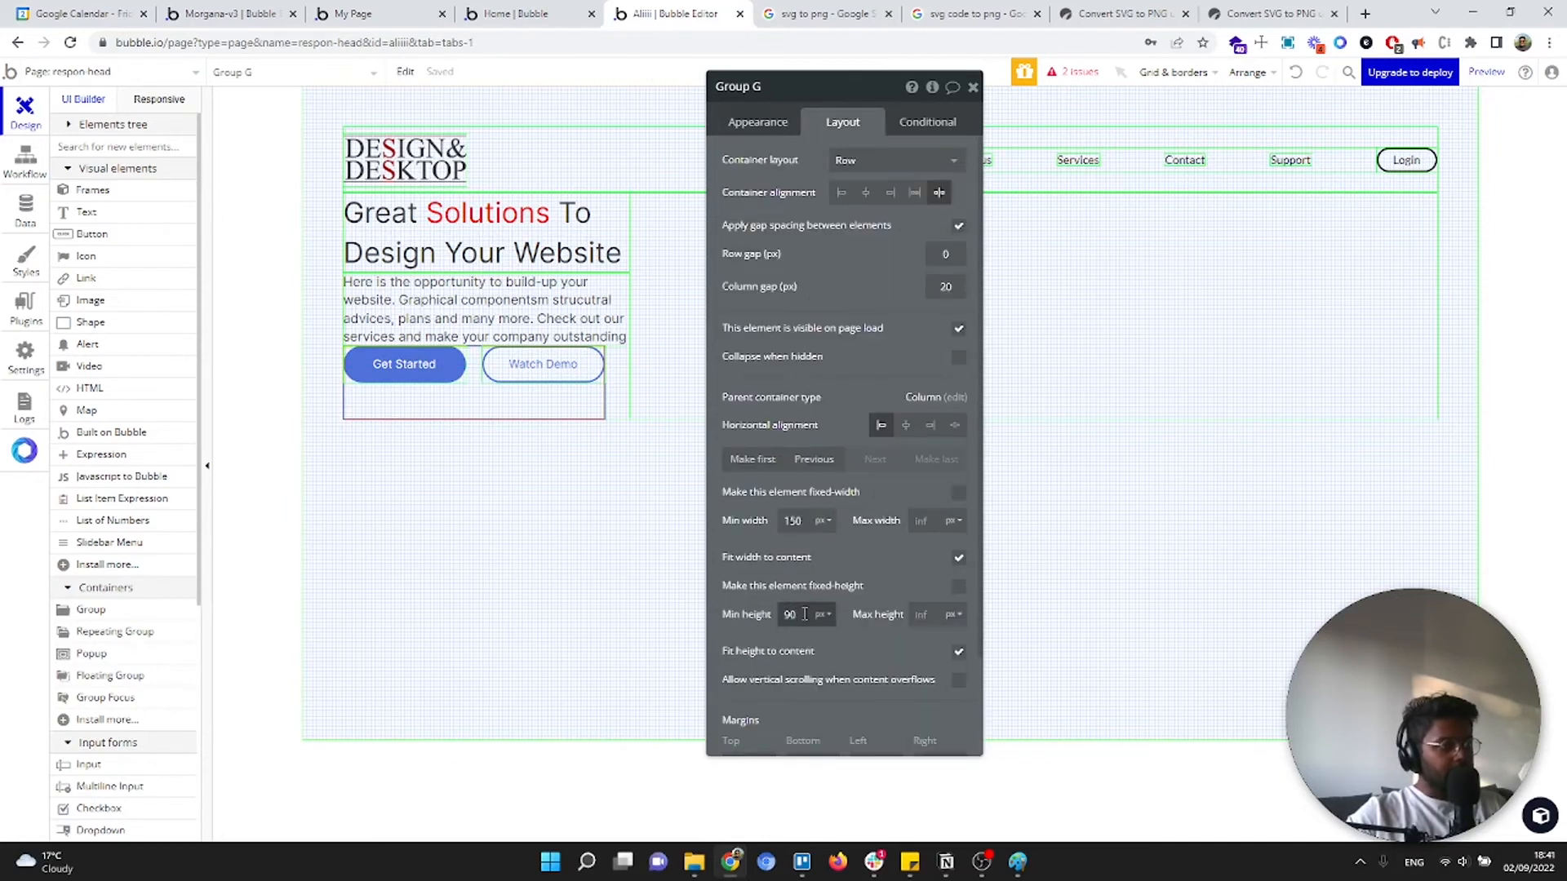
text(0)
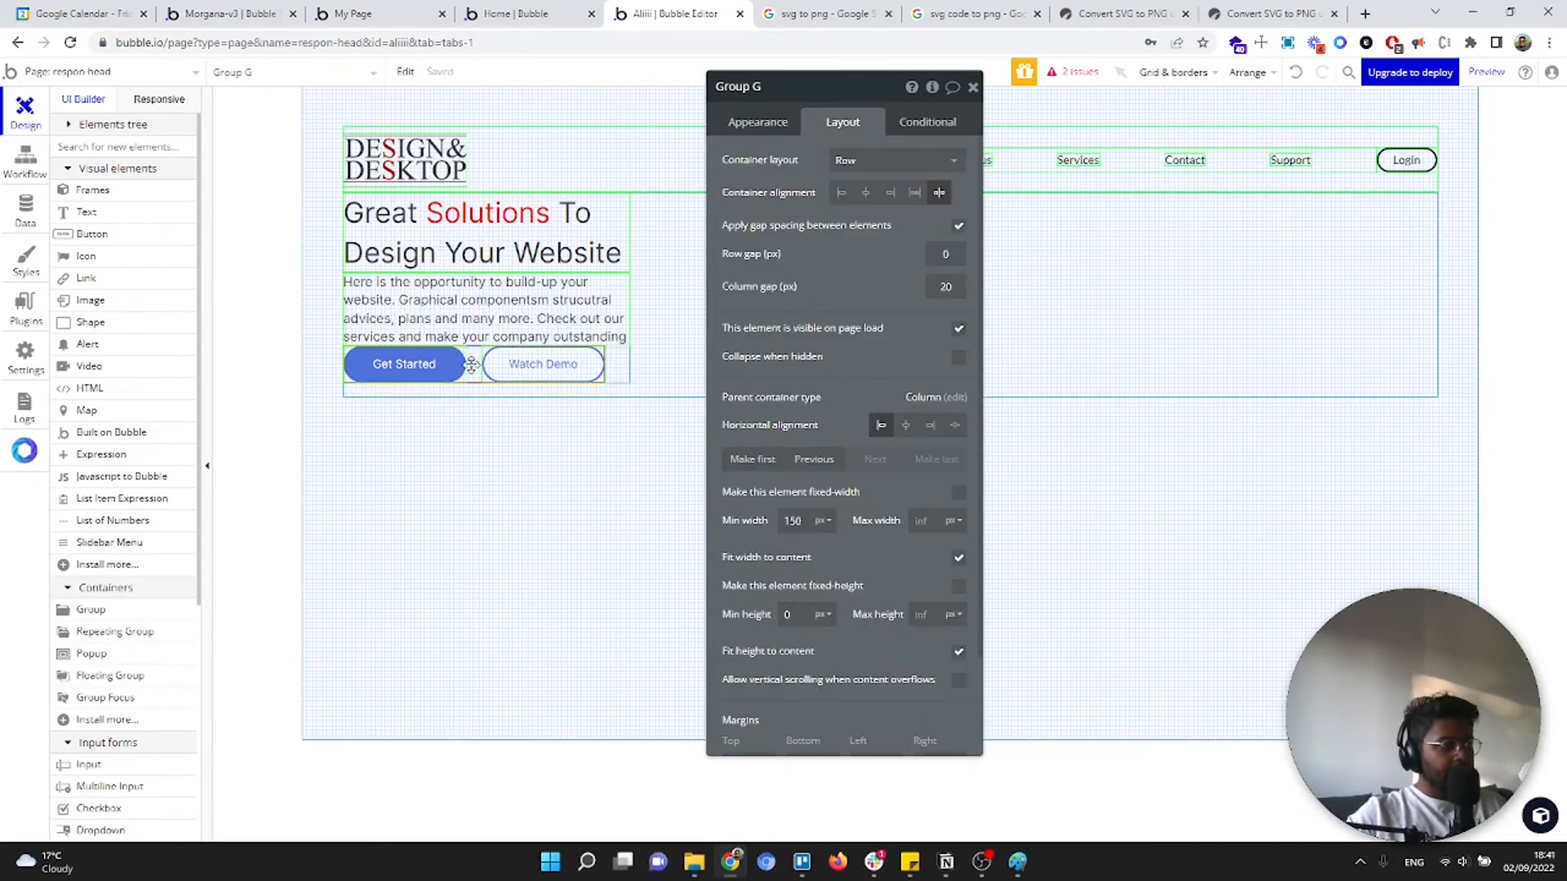
Apply gap spacing between elements in the column group around the heading, paragraph and buttons, with a row gap of 31 px
click(621, 364)
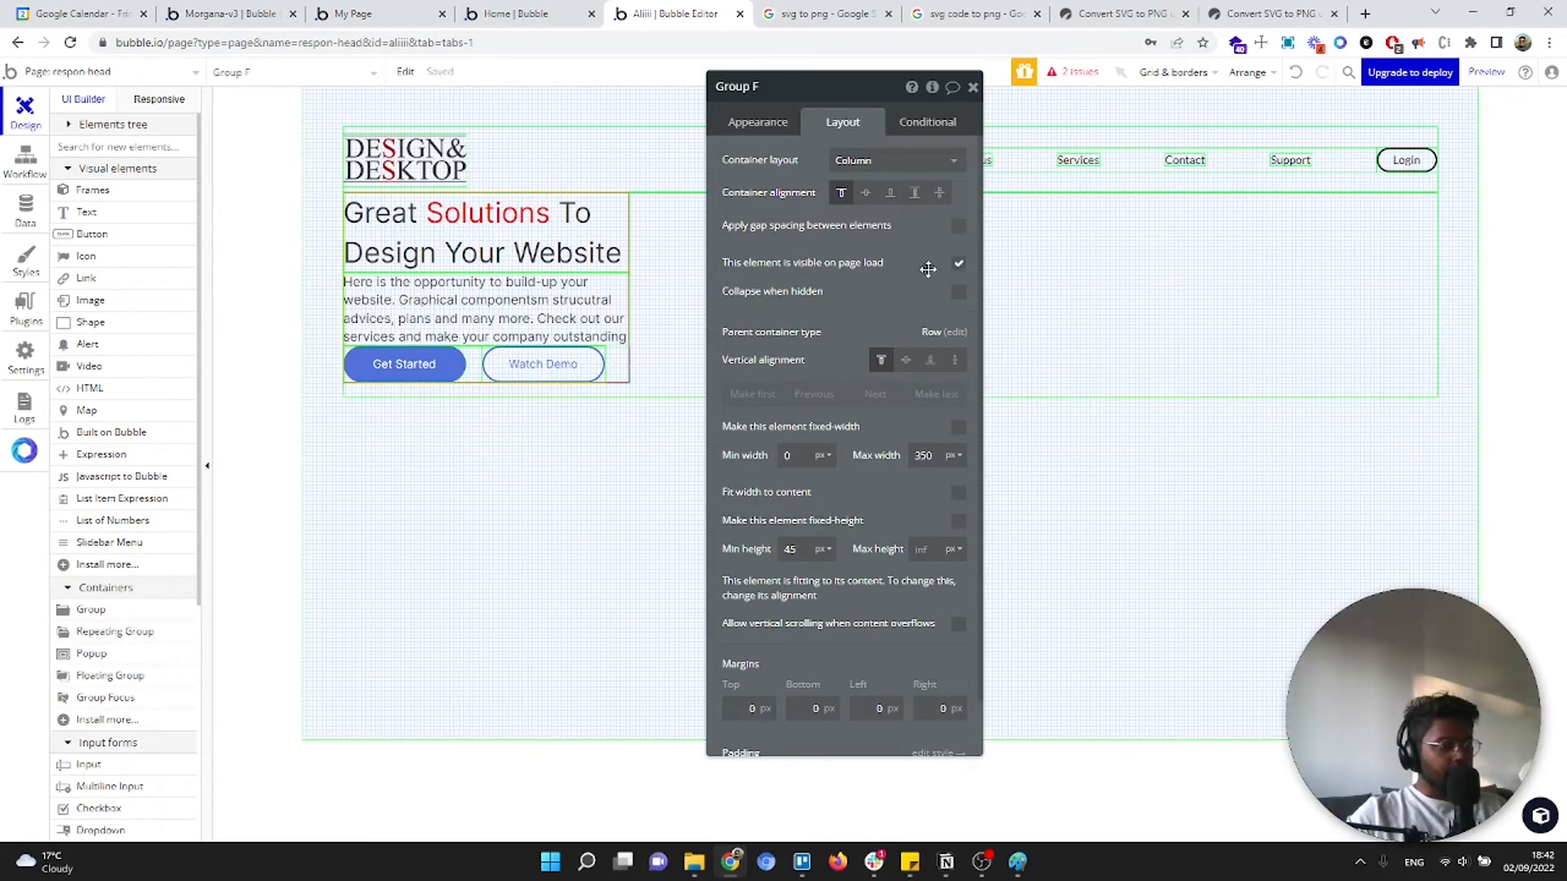
click(960, 229)
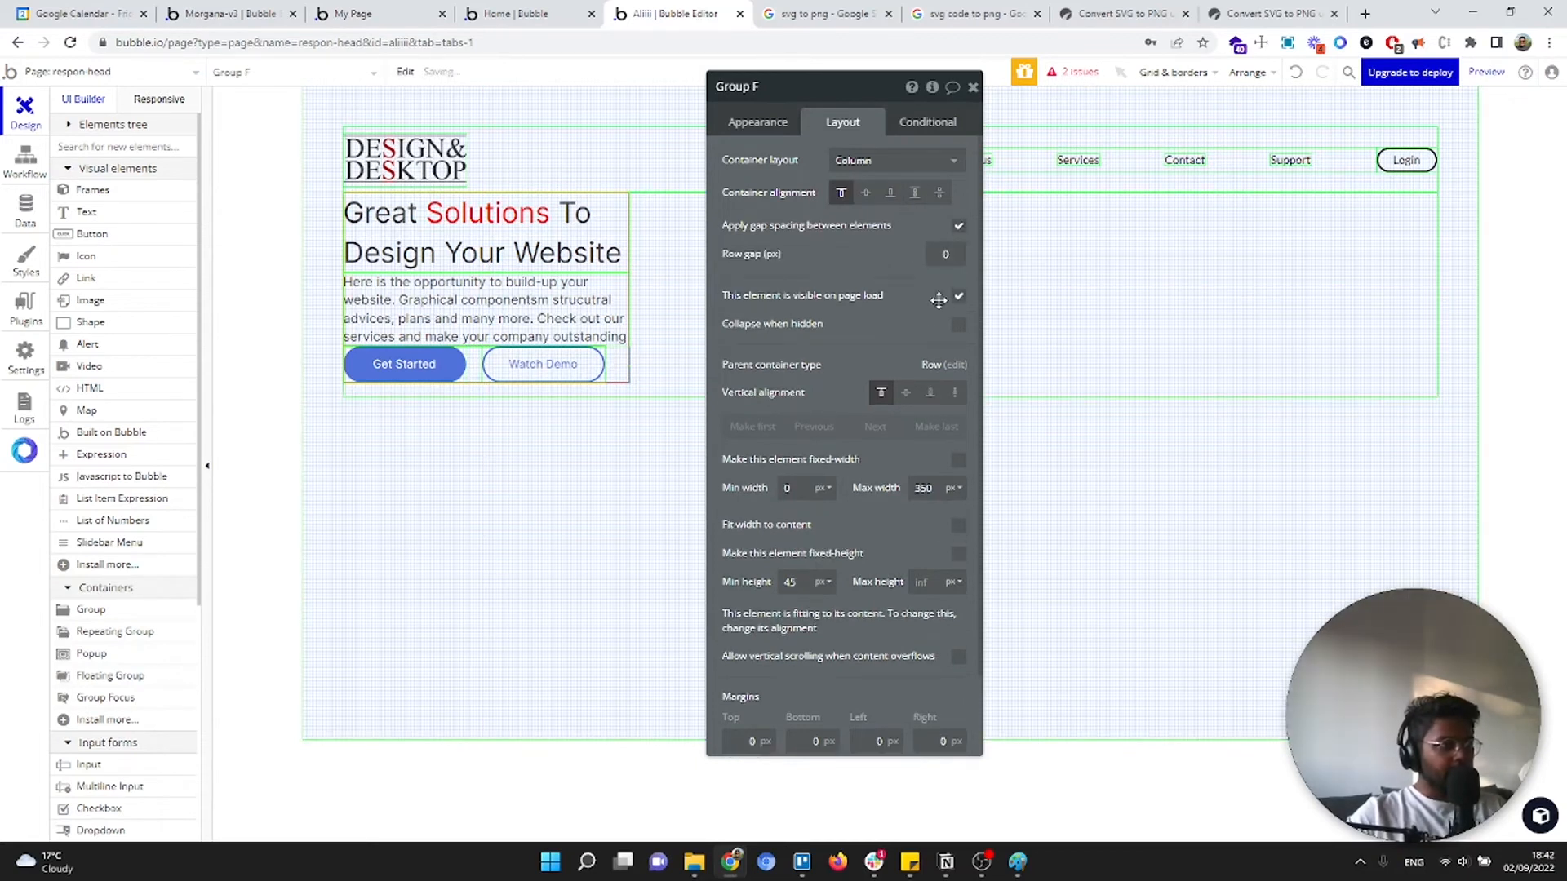
double_click(944, 253)
text(32)
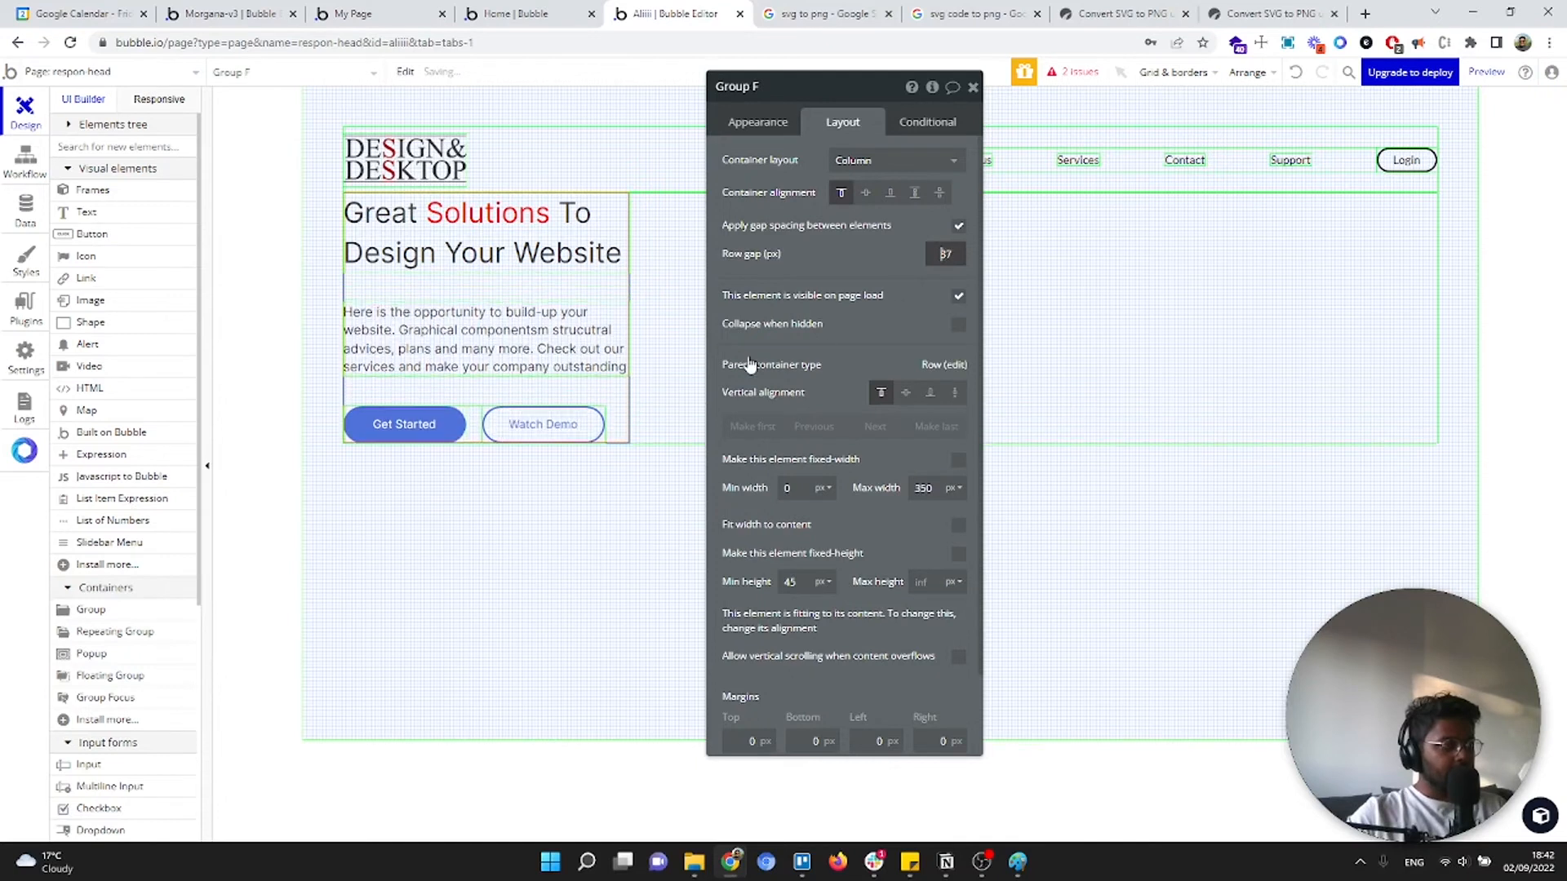
key(Down)
click(578, 287)
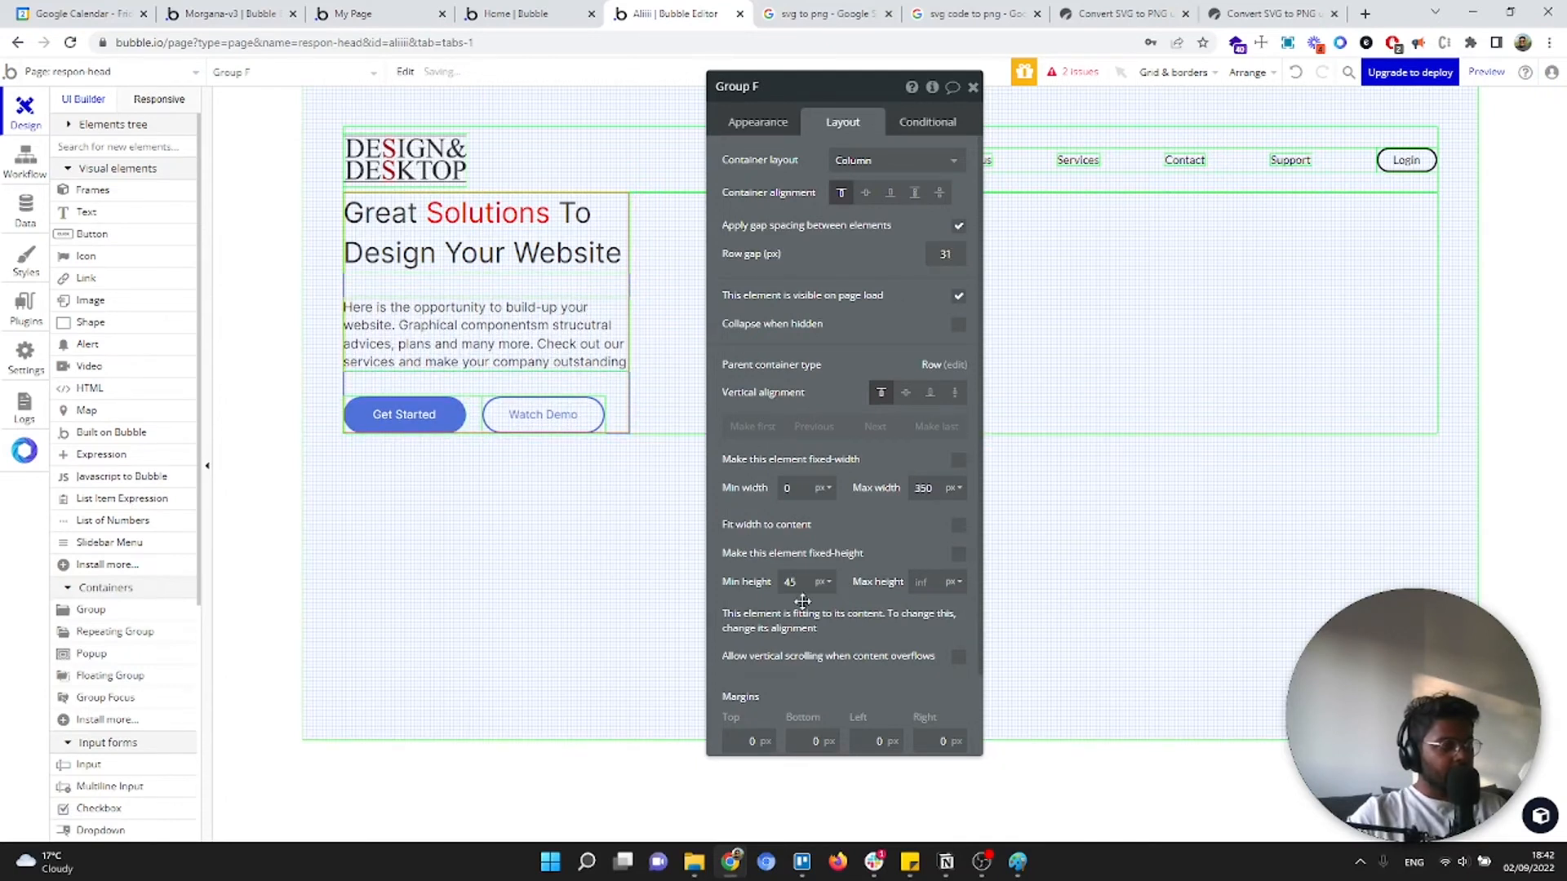
Set the hero text column's top padding to about 47 px
scroll(780, 707, down, 1)
click(752, 737)
text(35)
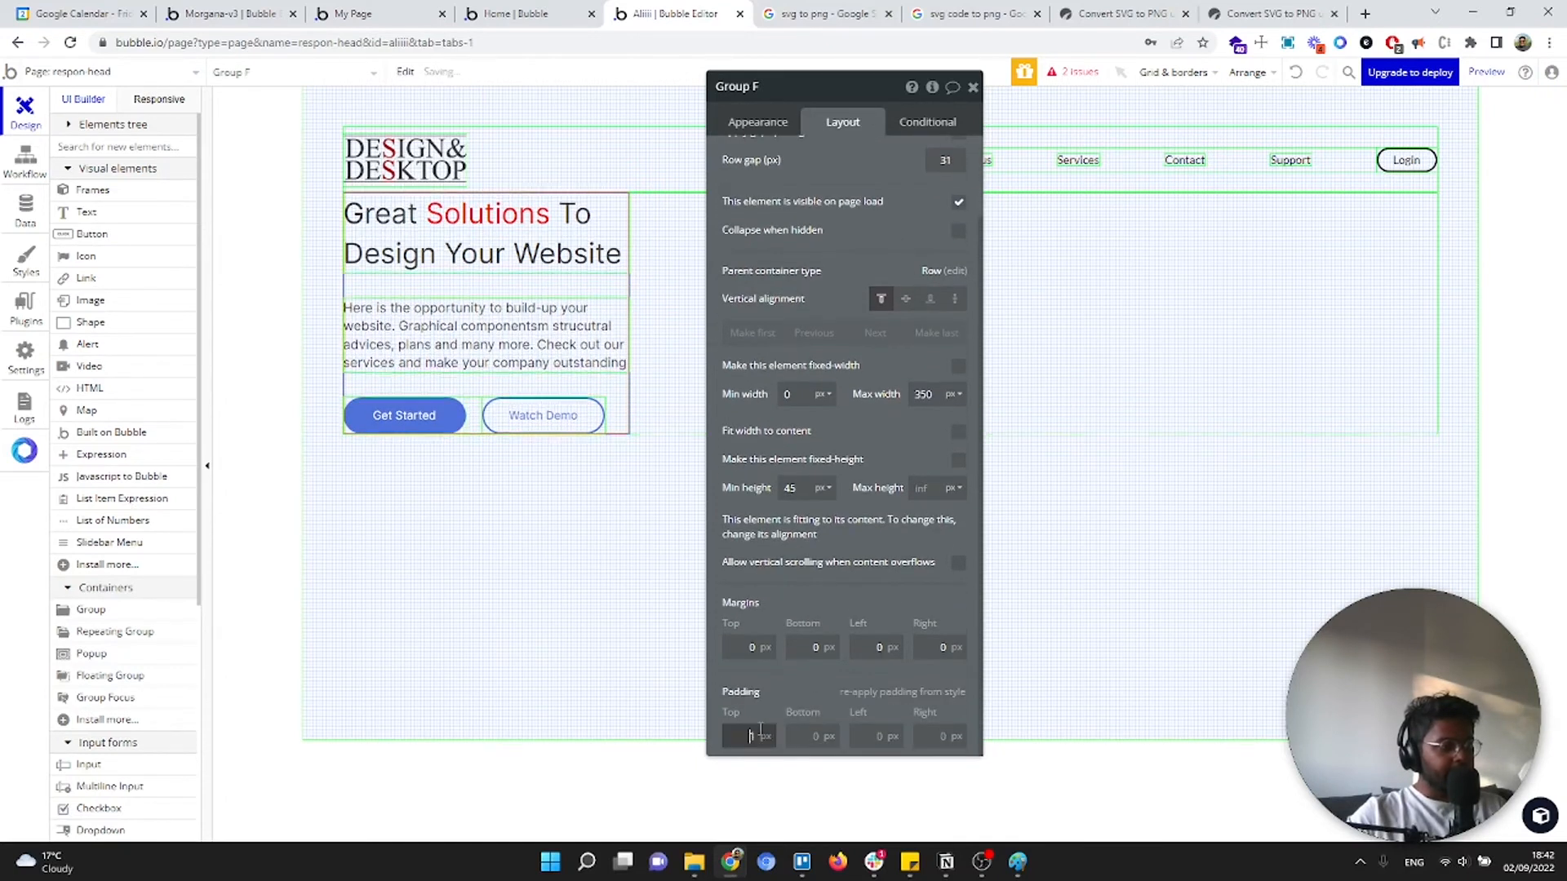
key(Up)
key(Up)
key(Up)
key(Up)
key(Up)
key(Up)
key(Up)
key(Up)
key(Up)
key(Up)
key(Up)
key(Up)
key(Up)
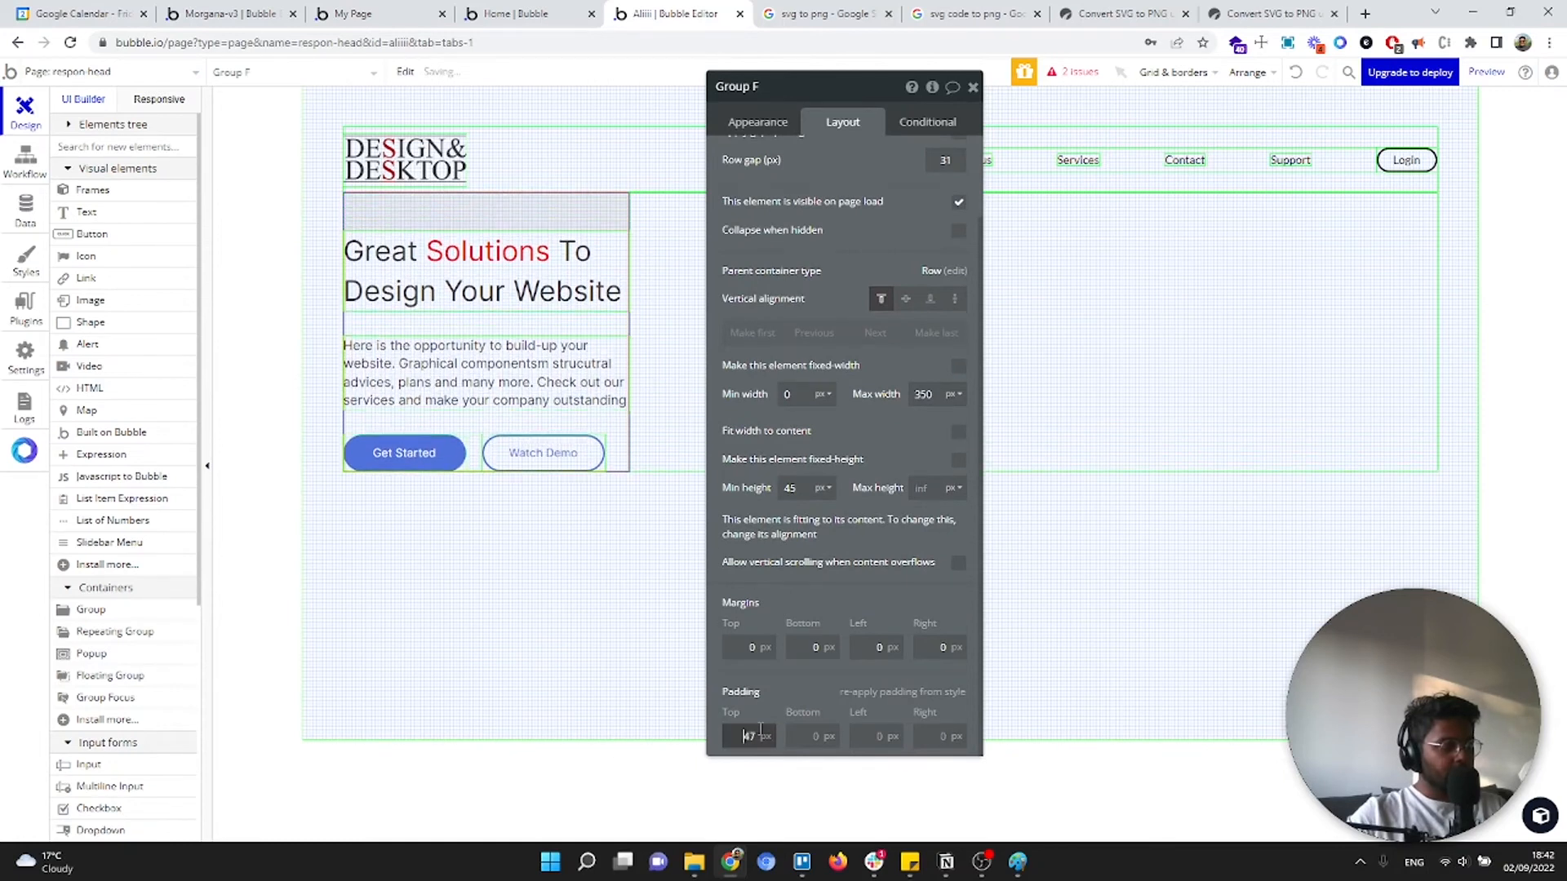
click(972, 87)
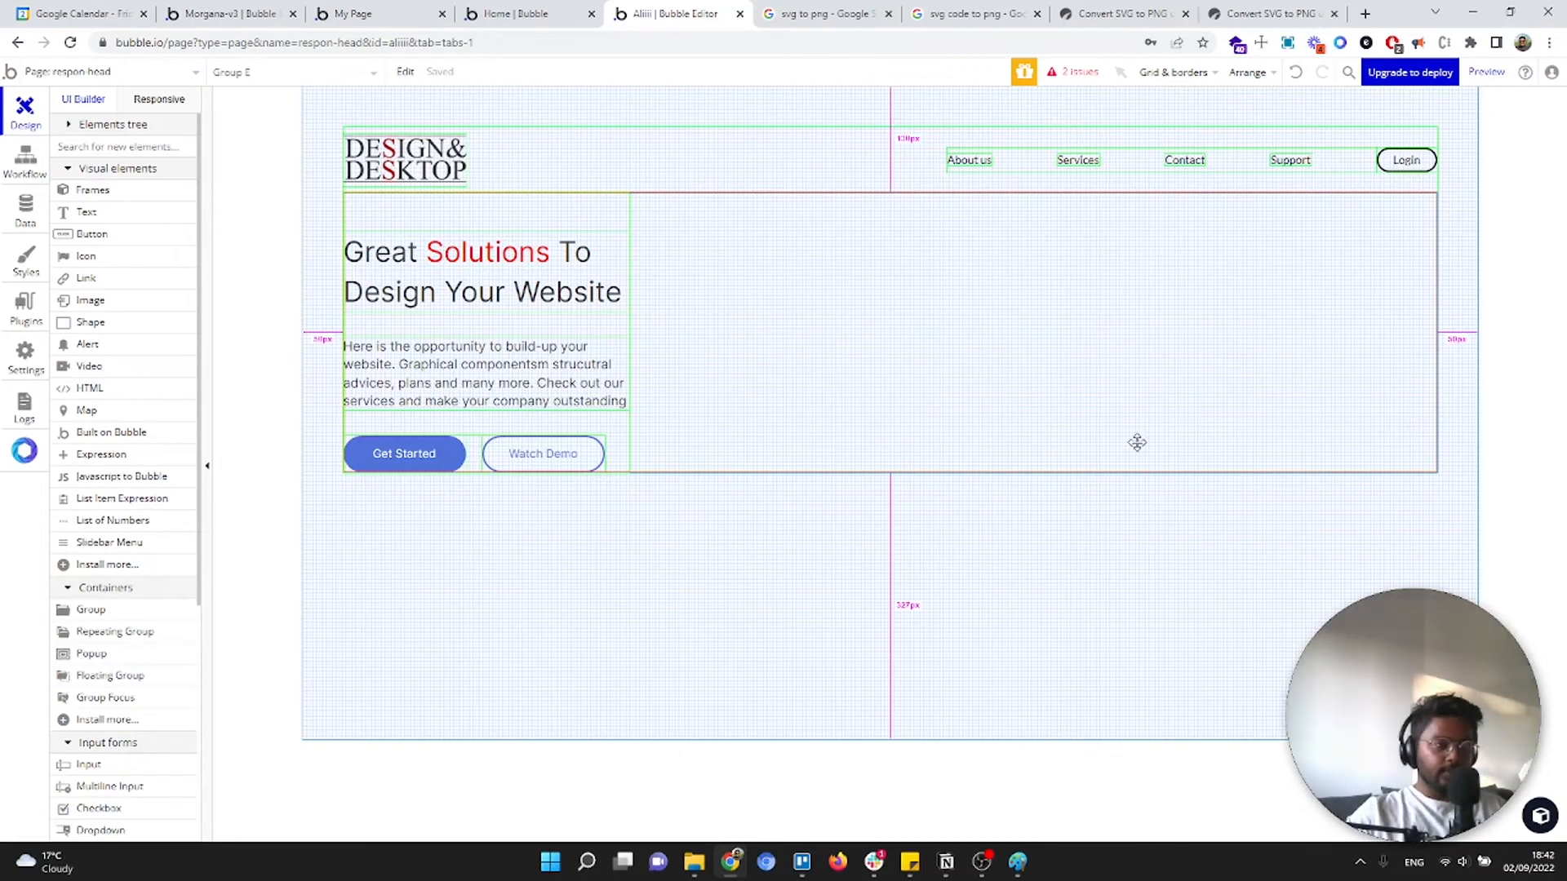
Turn off fitting height to content for the outer hero row group
double_click(1130, 409)
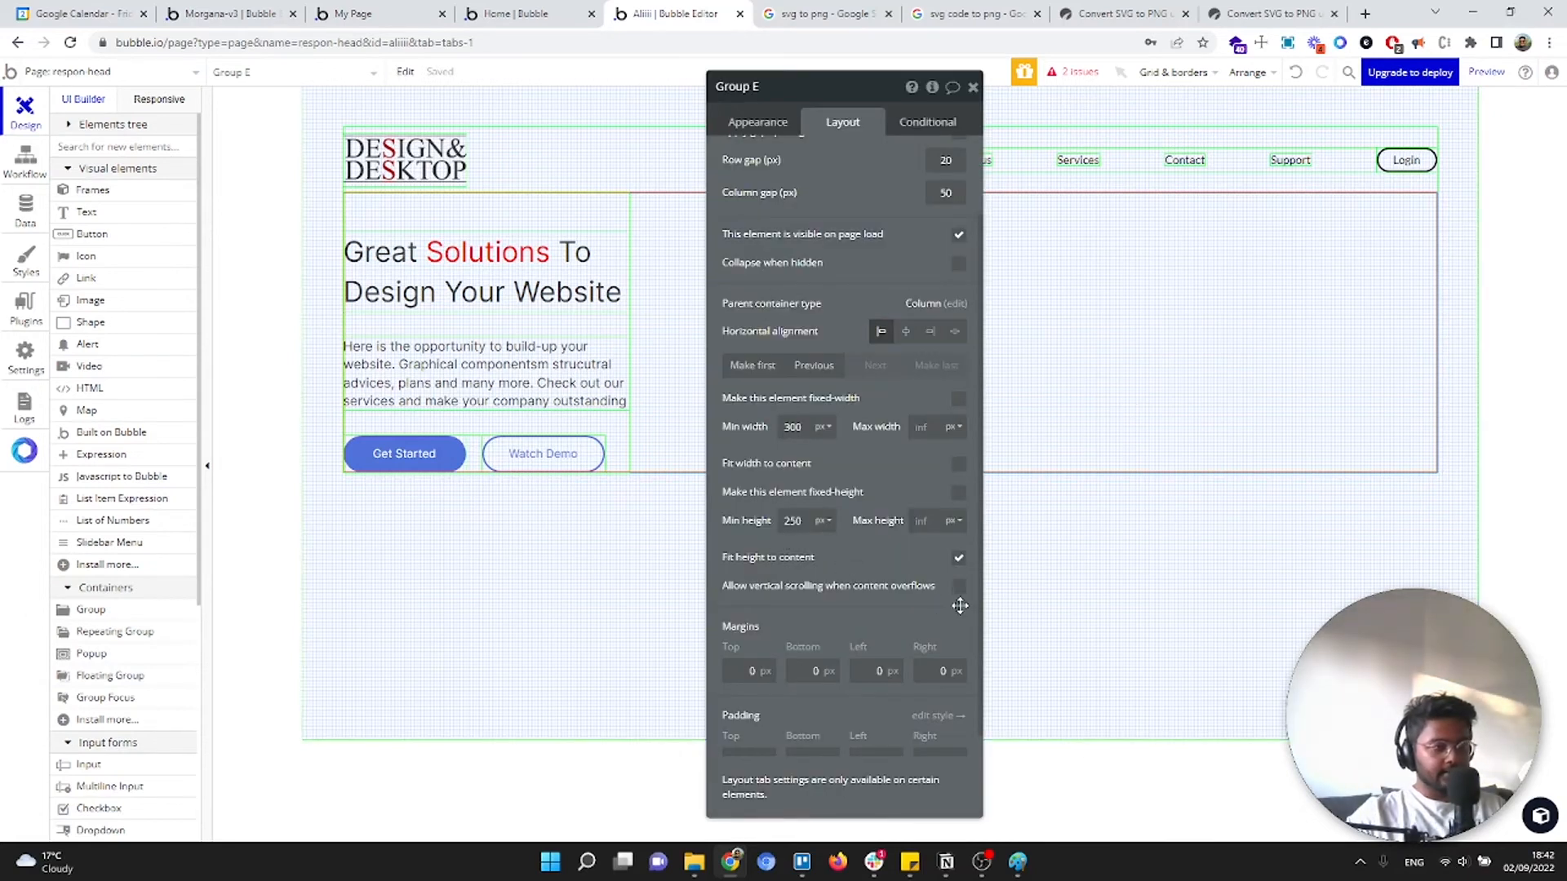
click(956, 560)
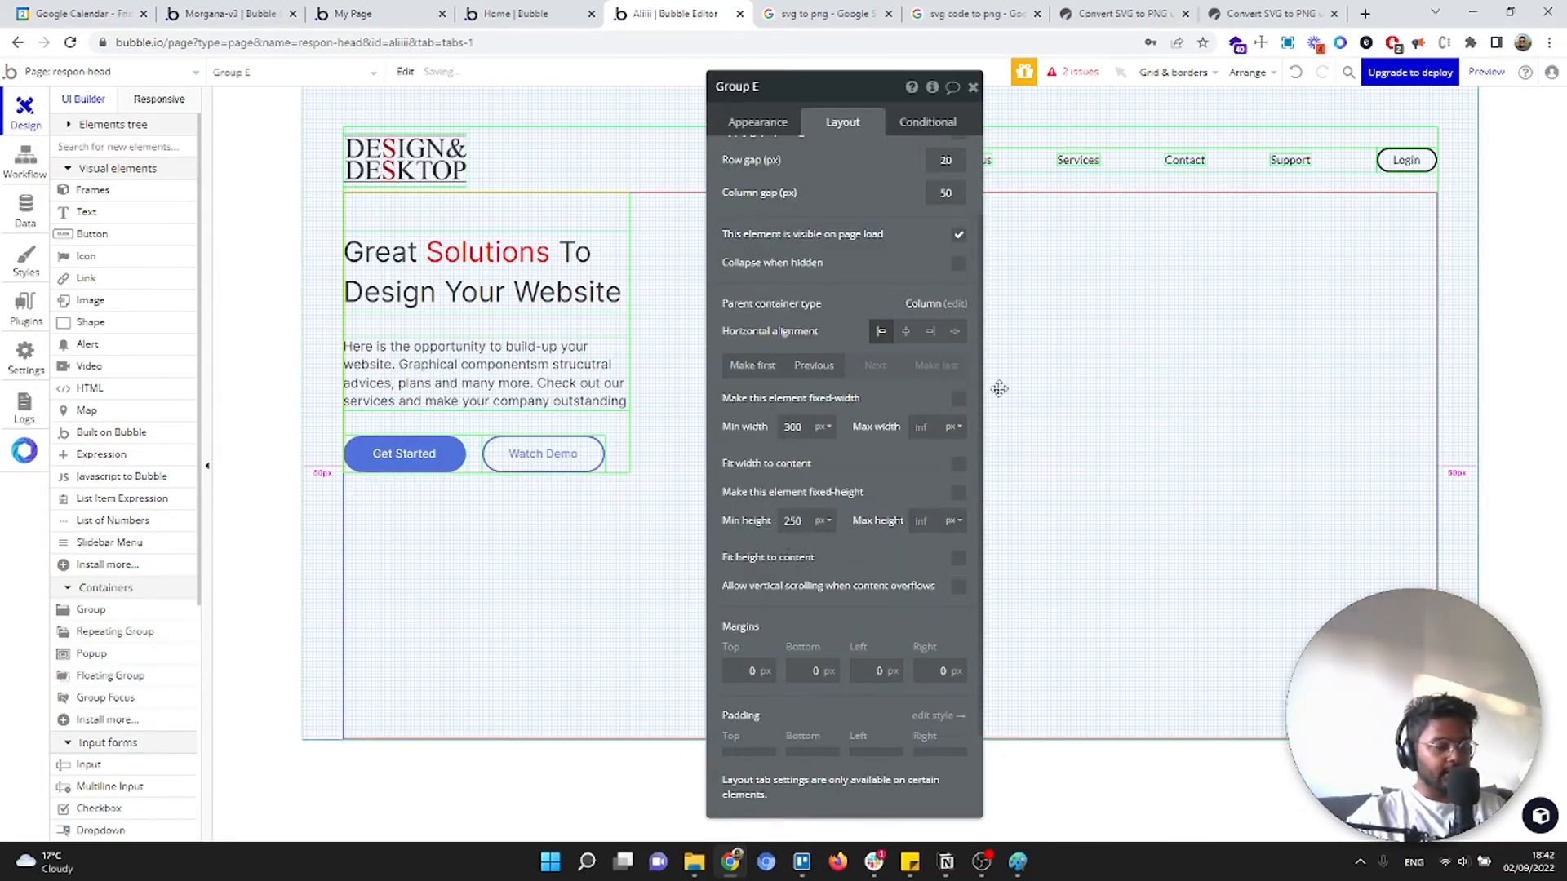
click(973, 87)
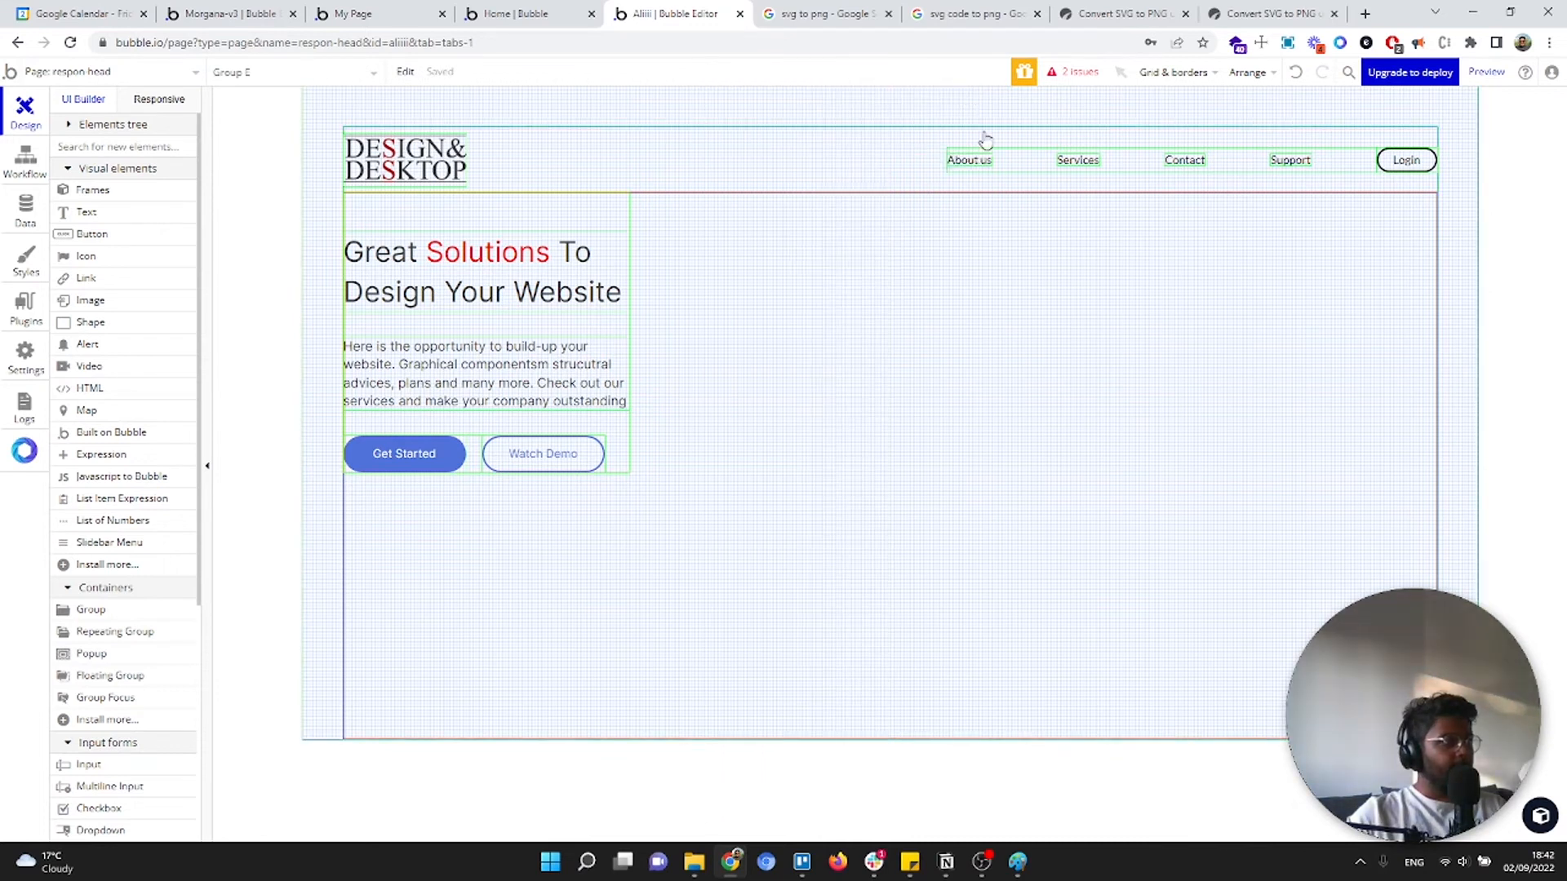
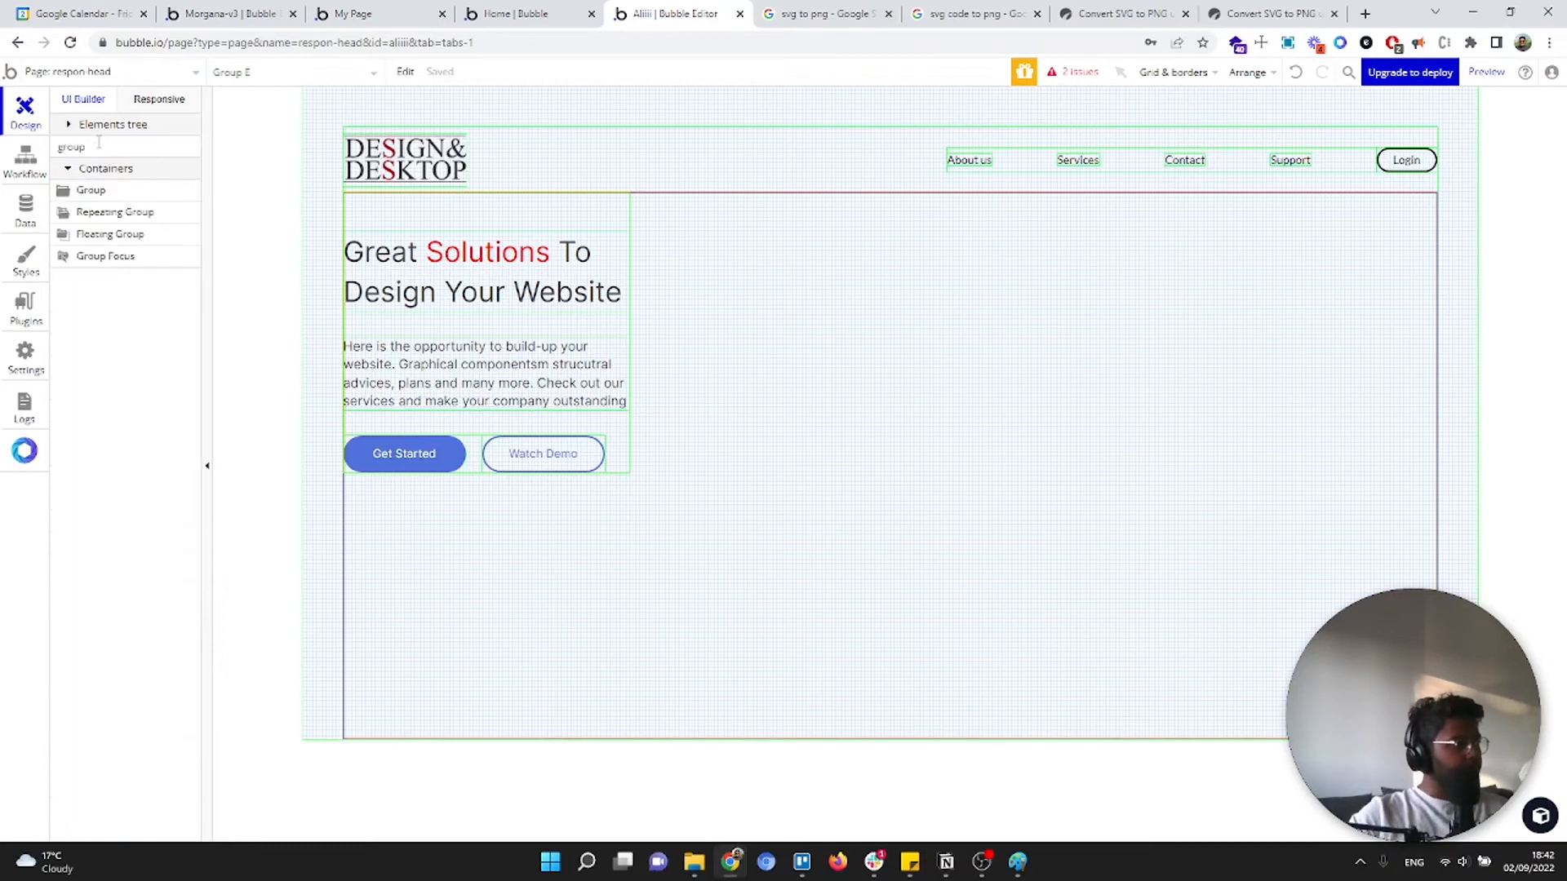
Add a new group beside the hero text and upload the illustration untitled.png as its background image
click(82, 191)
click(936, 383)
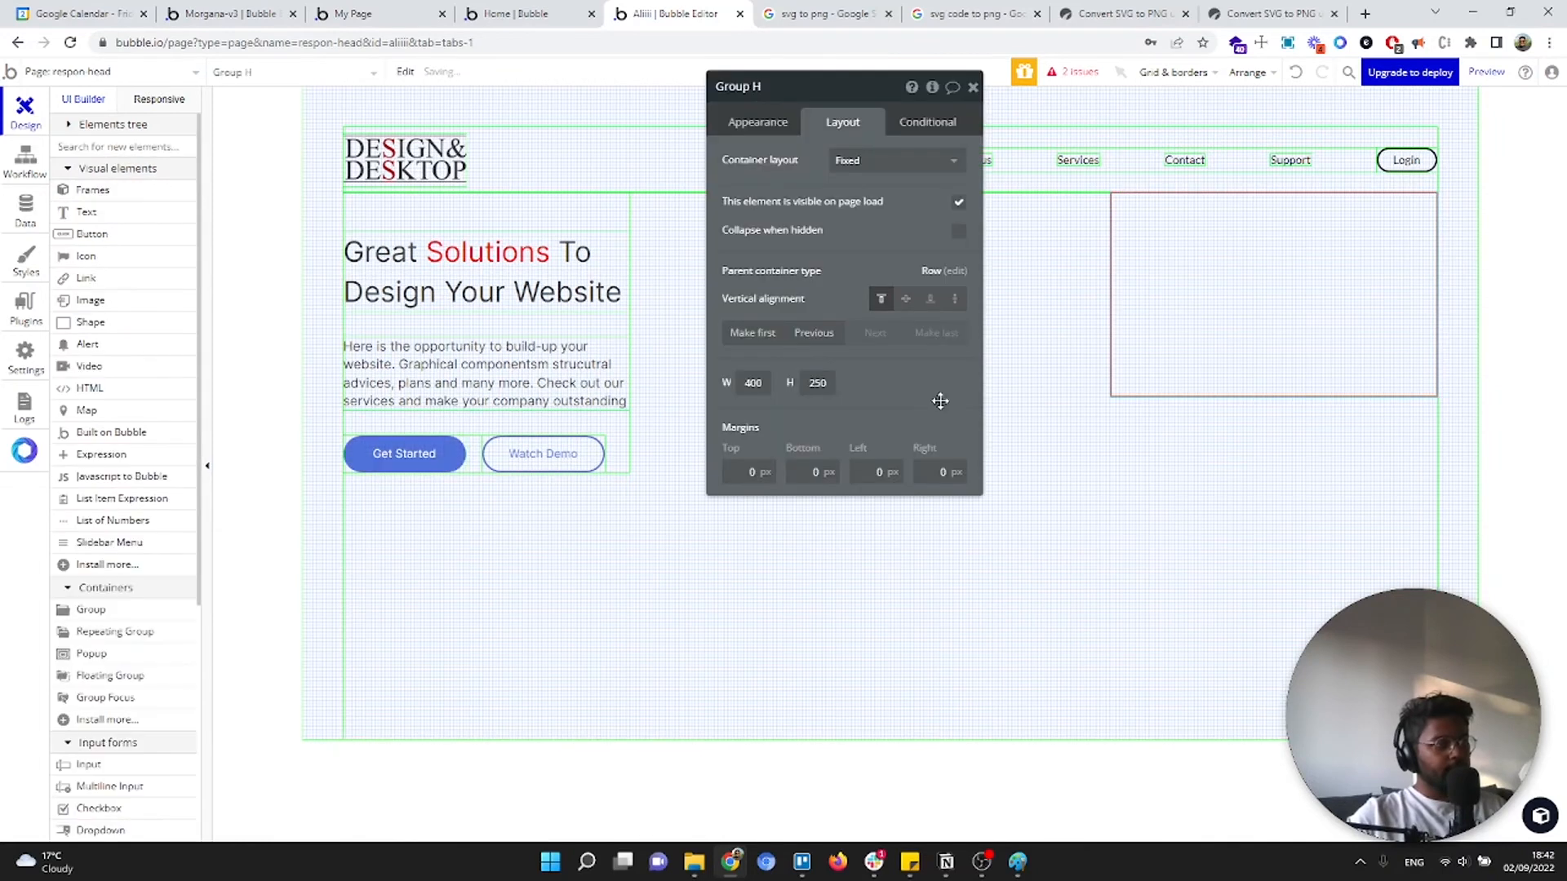
click(767, 122)
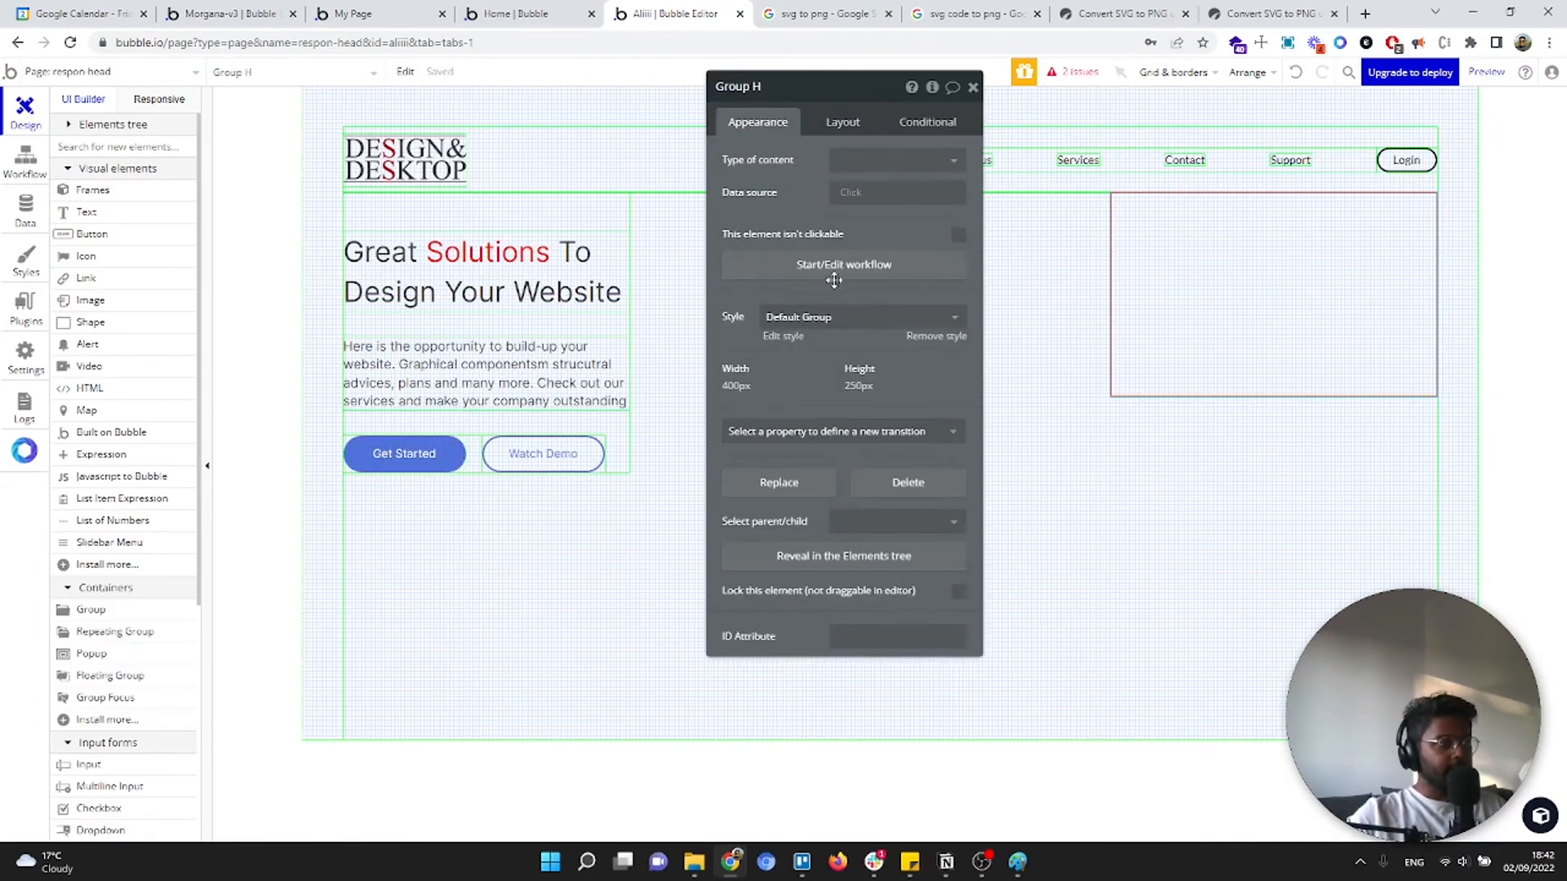
click(930, 366)
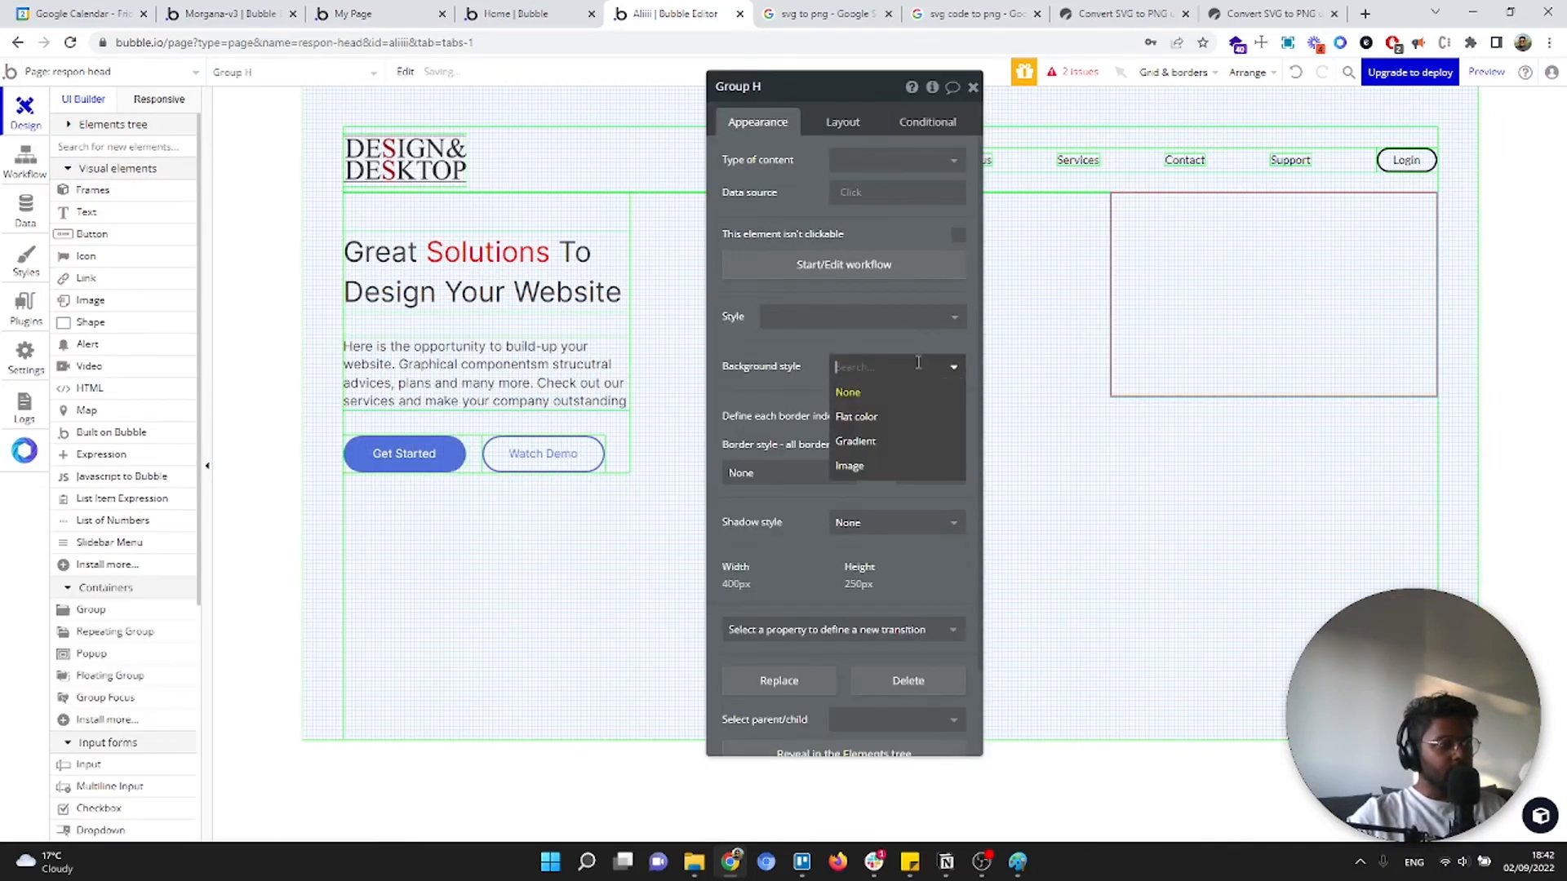
click(884, 461)
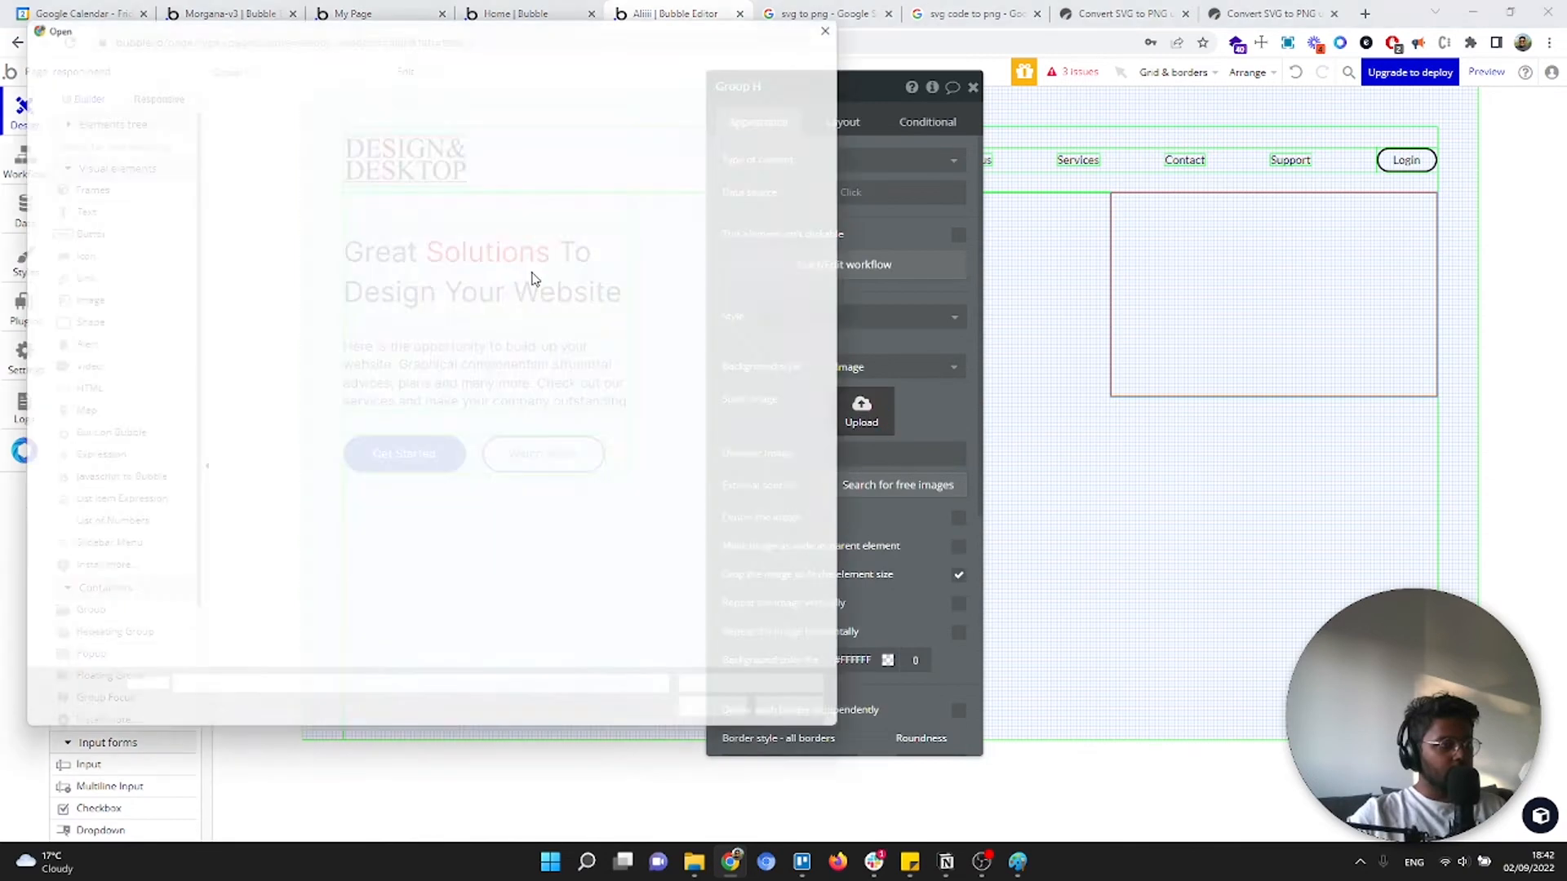
double_click(387, 294)
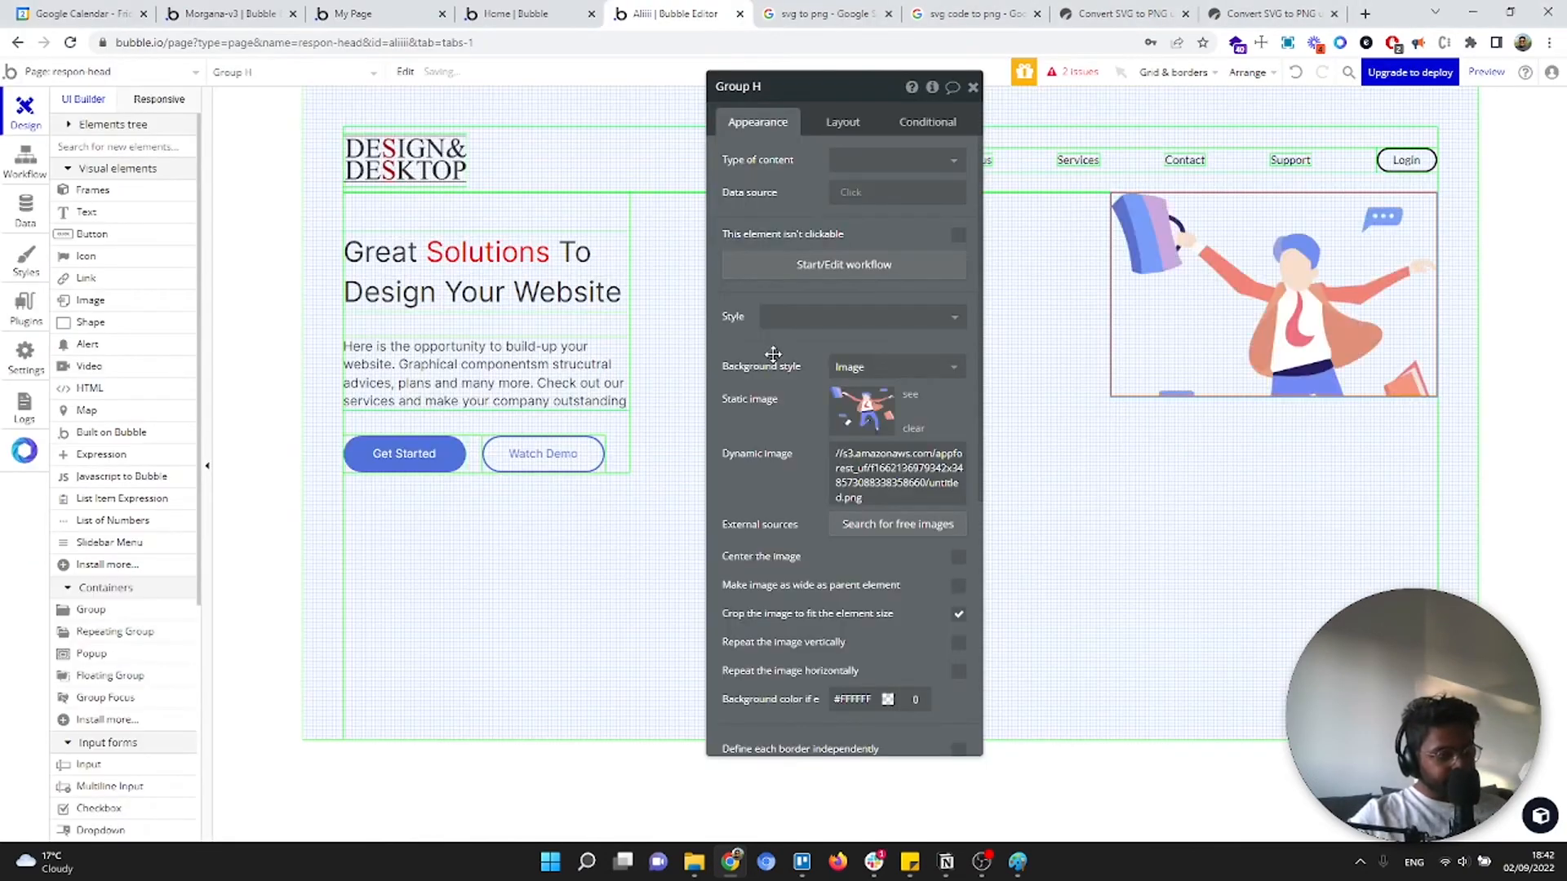
Increase the illustration group's fixed height to 439 px to fit the whole figure
click(842, 124)
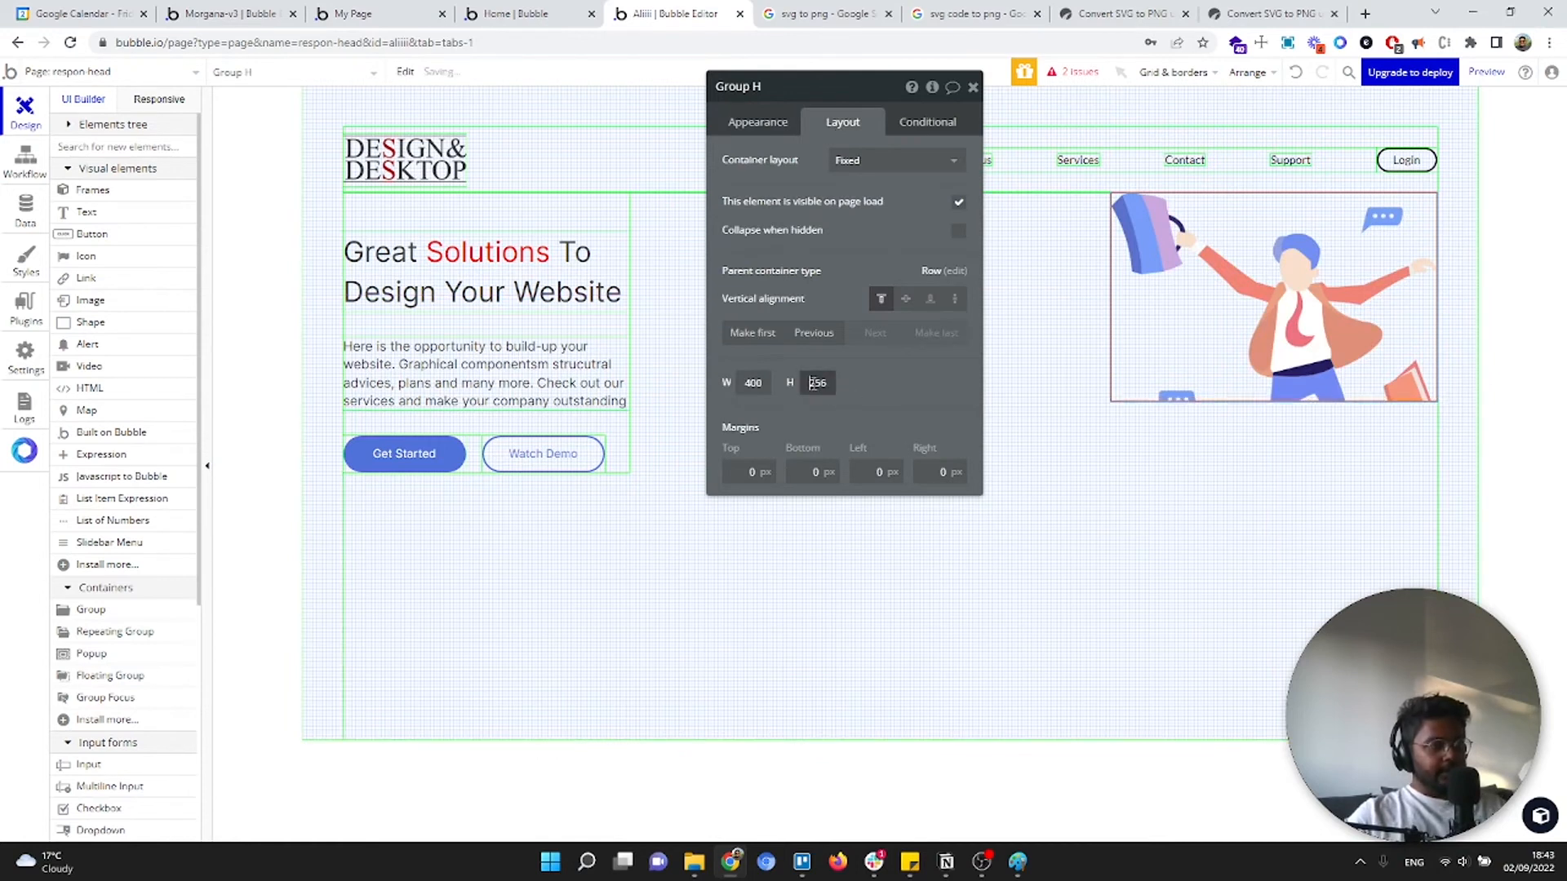
key(Up)
key(Up)
key(Up)
key(Up)
key(Up)
key(Up)
key(Up)
key(Up)
key(Up)
key(Up)
key(Up)
key(Up)
key(Up)
key(Up)
key(Up)
key(Up)
key(Up)
key(Up)
key(Up)
key(Up)
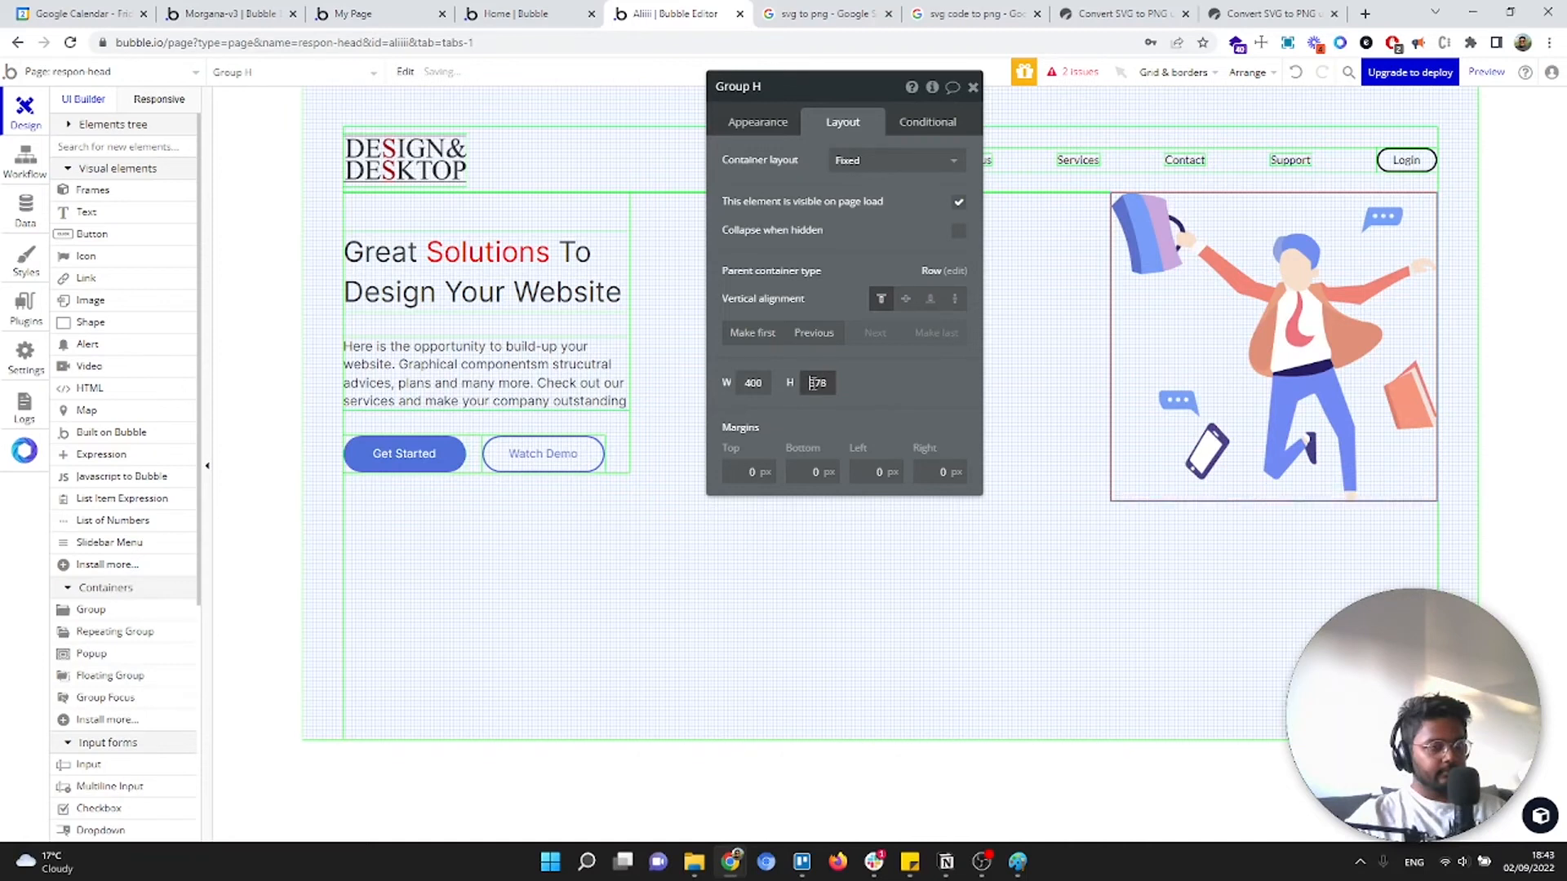
key(Up)
key(Up)
key(Up)
key(Up)
key(Up)
key(Up)
key(Up)
key(Up)
key(Up)
key(Up)
key(Up)
key(Up)
key(Up)
key(Up)
key(Up)
key(Up)
key(Up)
key(Up)
key(Up)
key(Up)
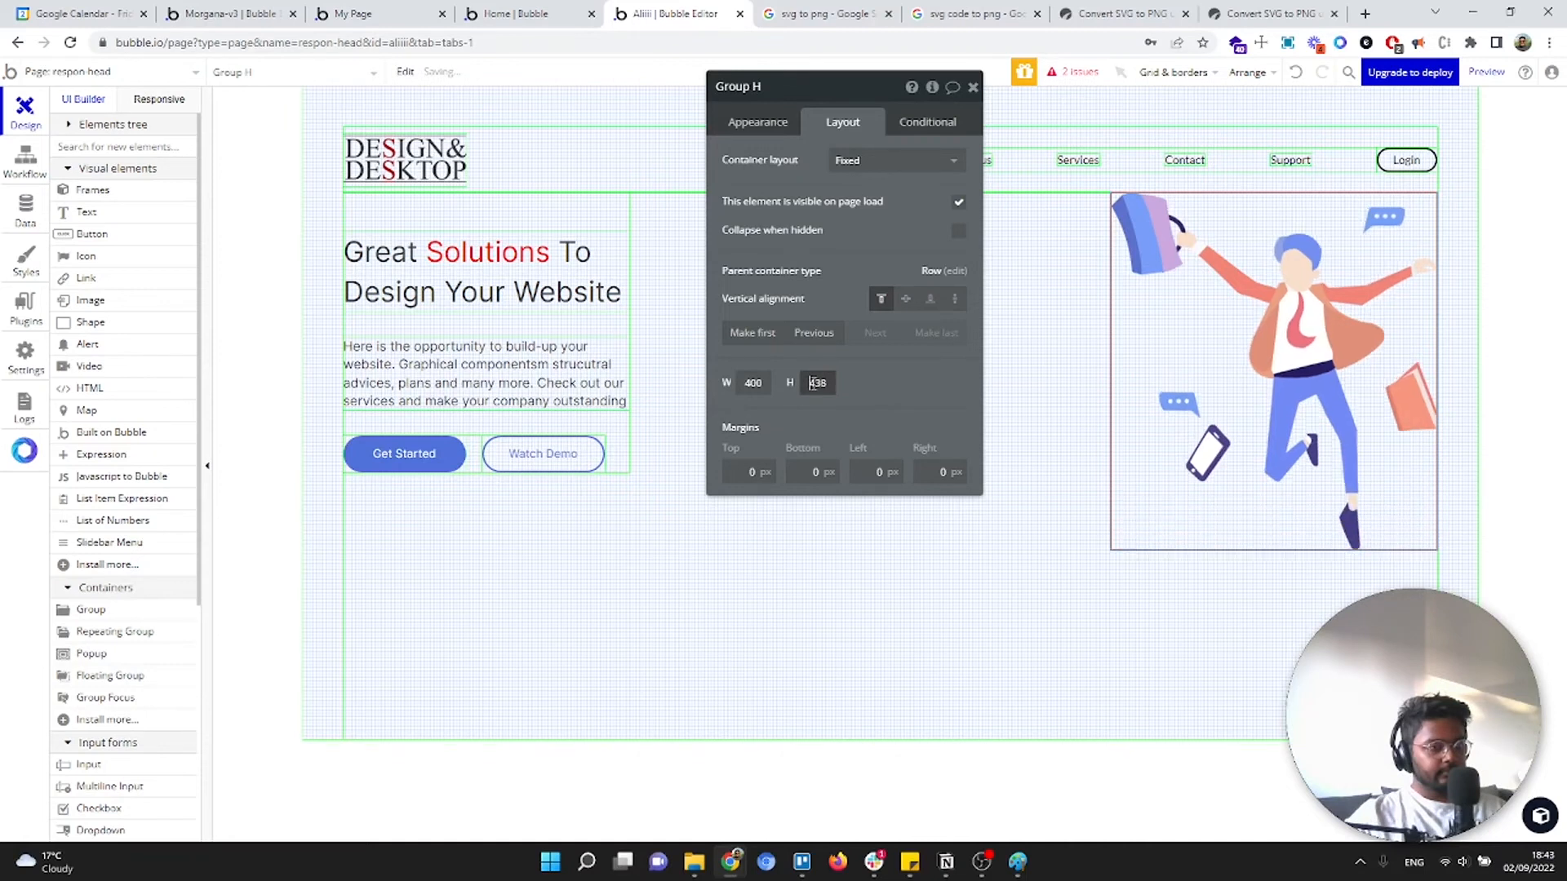
key(Down)
key(Down)
key(Down)
key(Down)
key(Down)
key(Down)
key(Down)
key(Down)
key(Down)
key(Down)
key(Down)
key(Down)
key(Down)
key(Down)
key(Down)
key(Down)
key(Down)
key(Down)
key(Down)
key(Down)
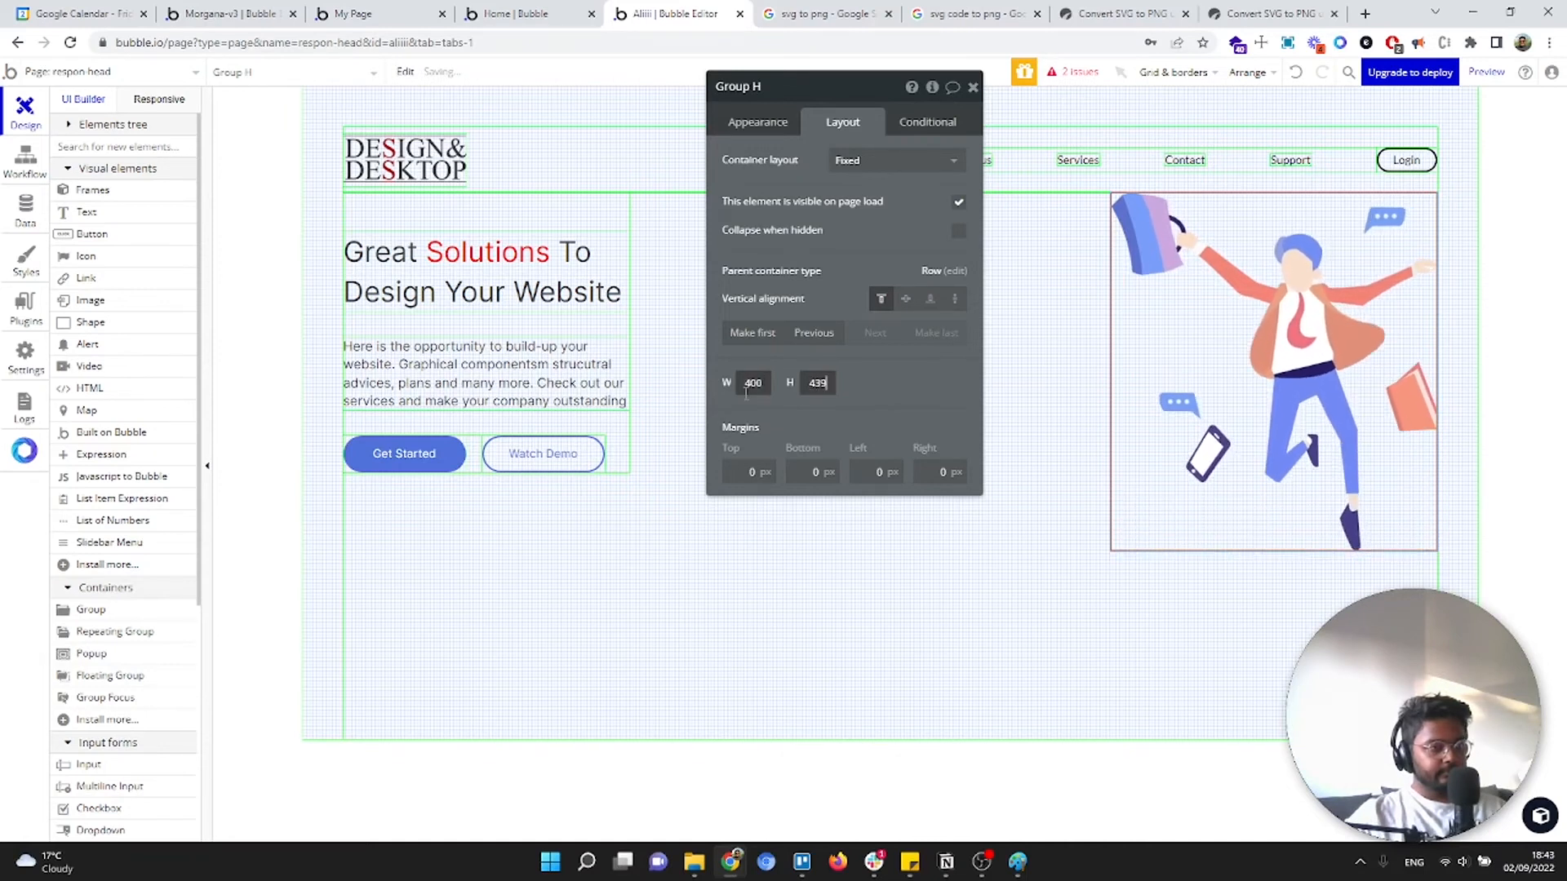
Reduce the illustration group's fixed width to 337 px
click(756, 382)
key(Down)
key(Down)
key(Down)
key(Down)
key(Down)
key(Down)
key(Down)
key(Down)
key(Down)
key(Down)
key(Down)
key(Down)
key(Down)
key(Down)
key(Down)
key(Down)
key(Down)
key(Down)
key(Down)
key(Down)
key(Down)
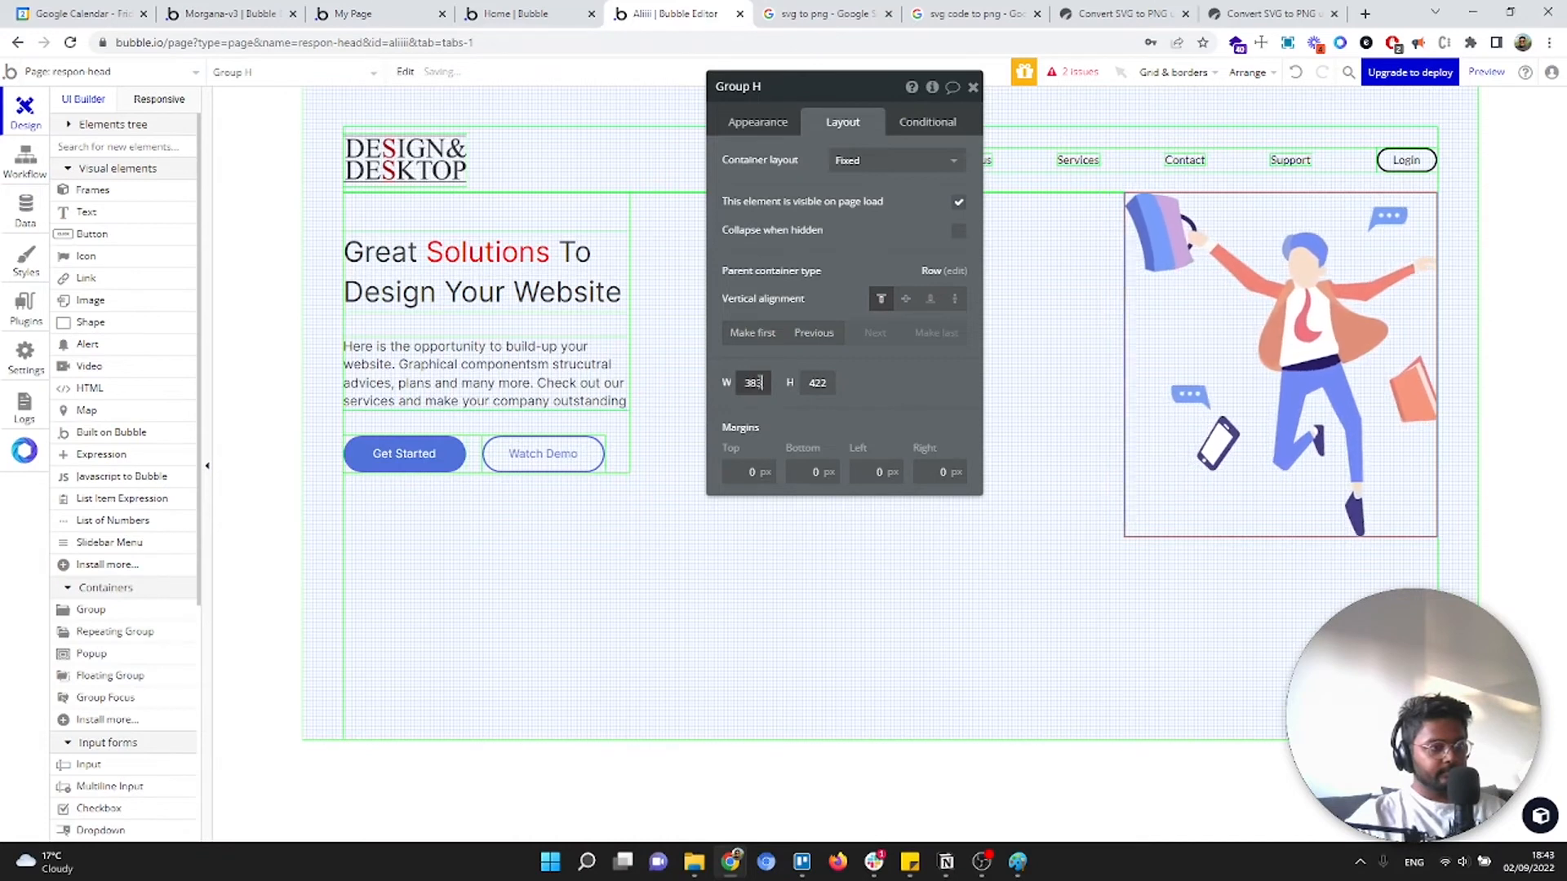
key(Down)
key(Down)
key(Down)
key(Down)
key(Down)
key(Down)
key(Down)
key(Down)
key(Down)
key(Down)
key(Down)
key(Down)
key(Down)
key(Down)
key(Down)
key(Down)
key(Down)
Reduce the illustration group's fixed height to 375 px while keeping the whole figure in frame
click(825, 382)
key(Down)
key(Down)
key(Down)
key(Down)
key(Down)
key(Down)
key(Down)
key(Down)
key(Down)
key(Down)
key(Down)
key(Down)
key(Down)
key(Down)
key(Down)
key(Down)
key(Down)
key(Down)
key(Down)
key(Down)
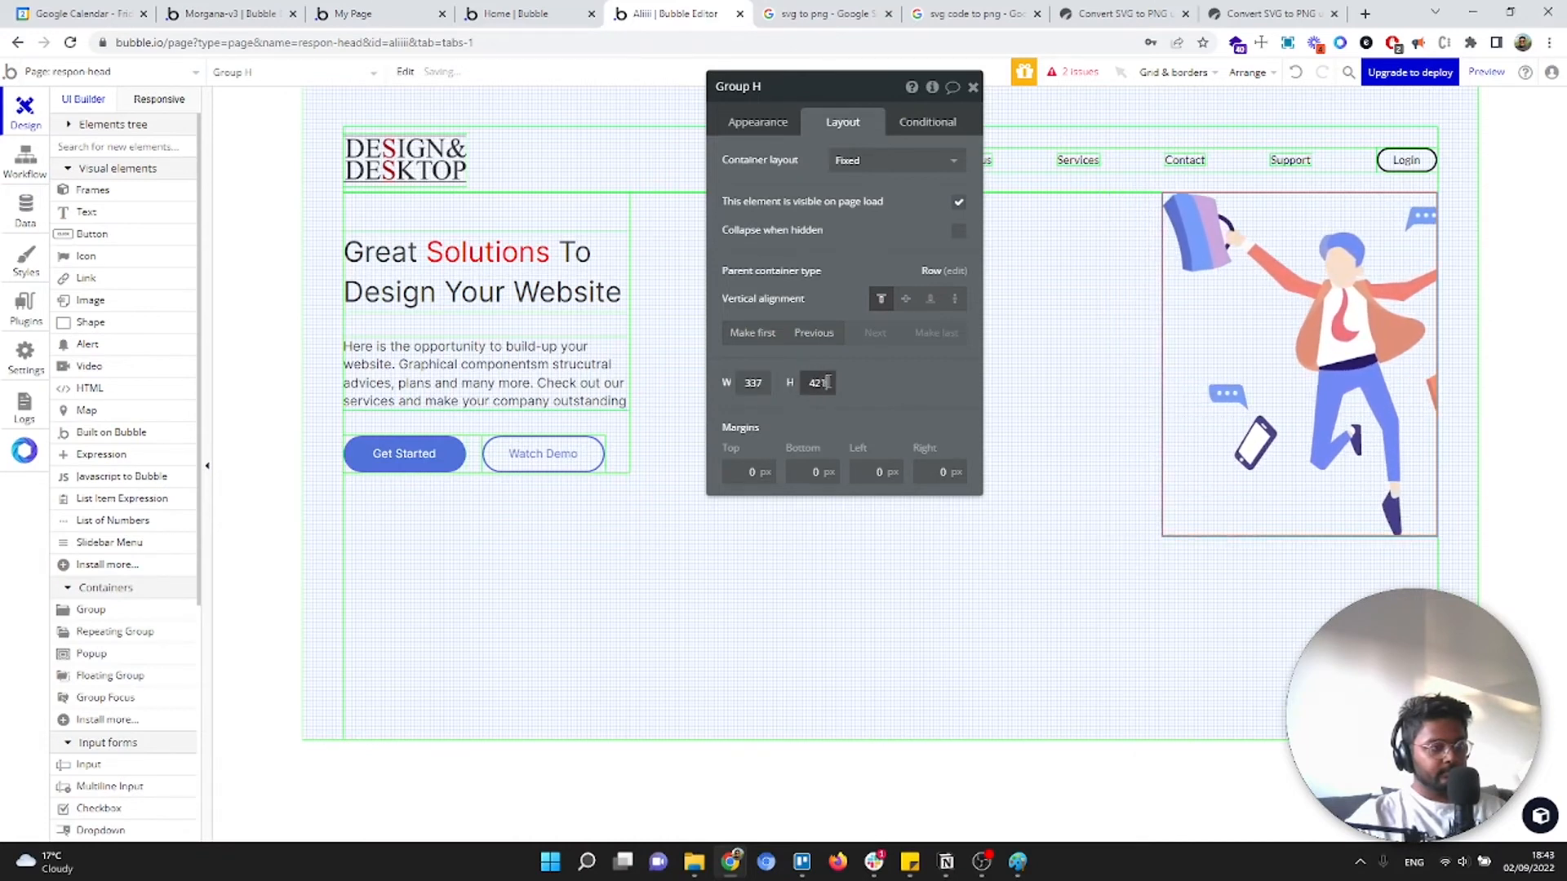
key(Down)
key(Down)
key(Down)
key(Down)
key(Down)
key(Down)
key(Down)
key(Down)
key(Down)
key(Down)
key(Down)
key(Down)
key(Down)
key(Down)
key(Down)
key(Down)
key(Down)
key(Down)
key(Down)
key(Down)
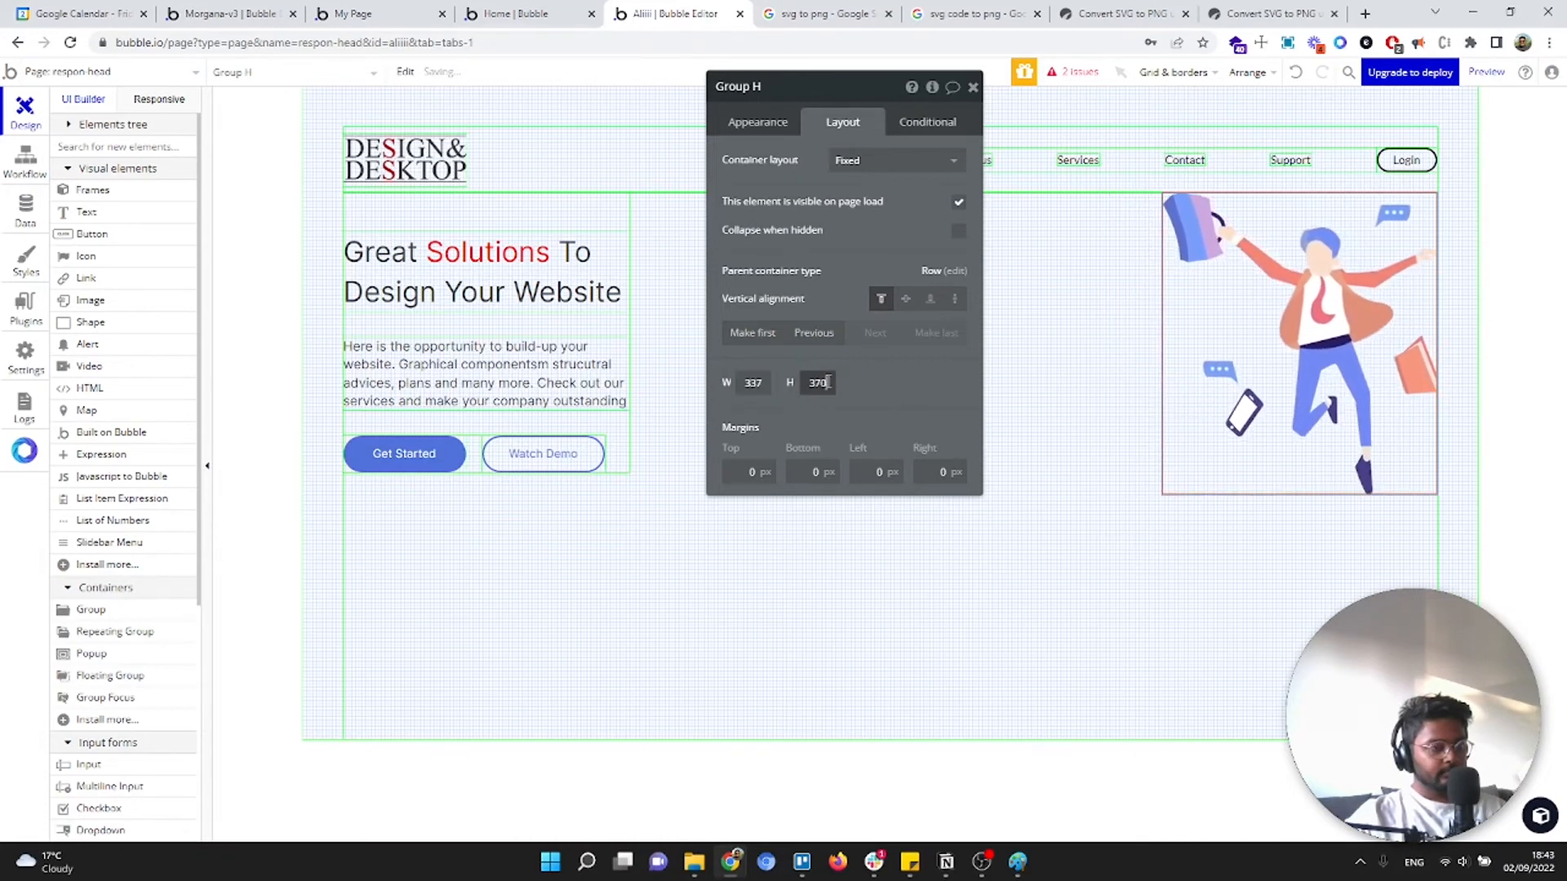
key(Up)
key(Up)
key(Up)
key(Up)
key(Up)
key(Up)
key(Up)
key(Up)
key(Up)
key(Up)
key(Up)
key(Up)
key(Up)
key(Up)
key(Up)
key(Up)
key(Up)
key(Up)
key(Up)
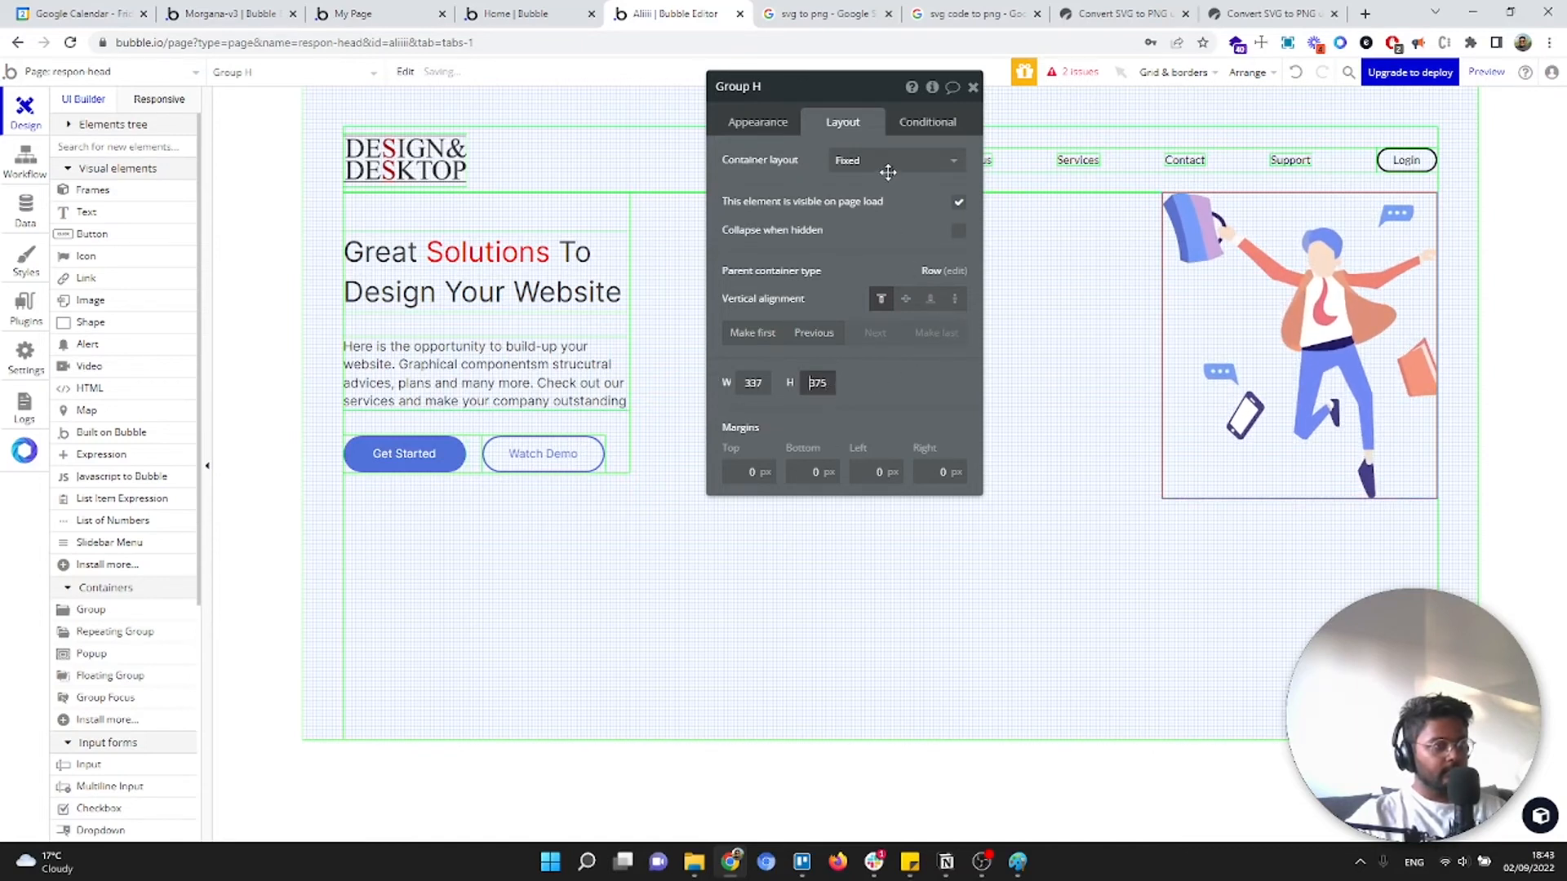
Set the outer hero row group's right padding to 10 px
click(1089, 463)
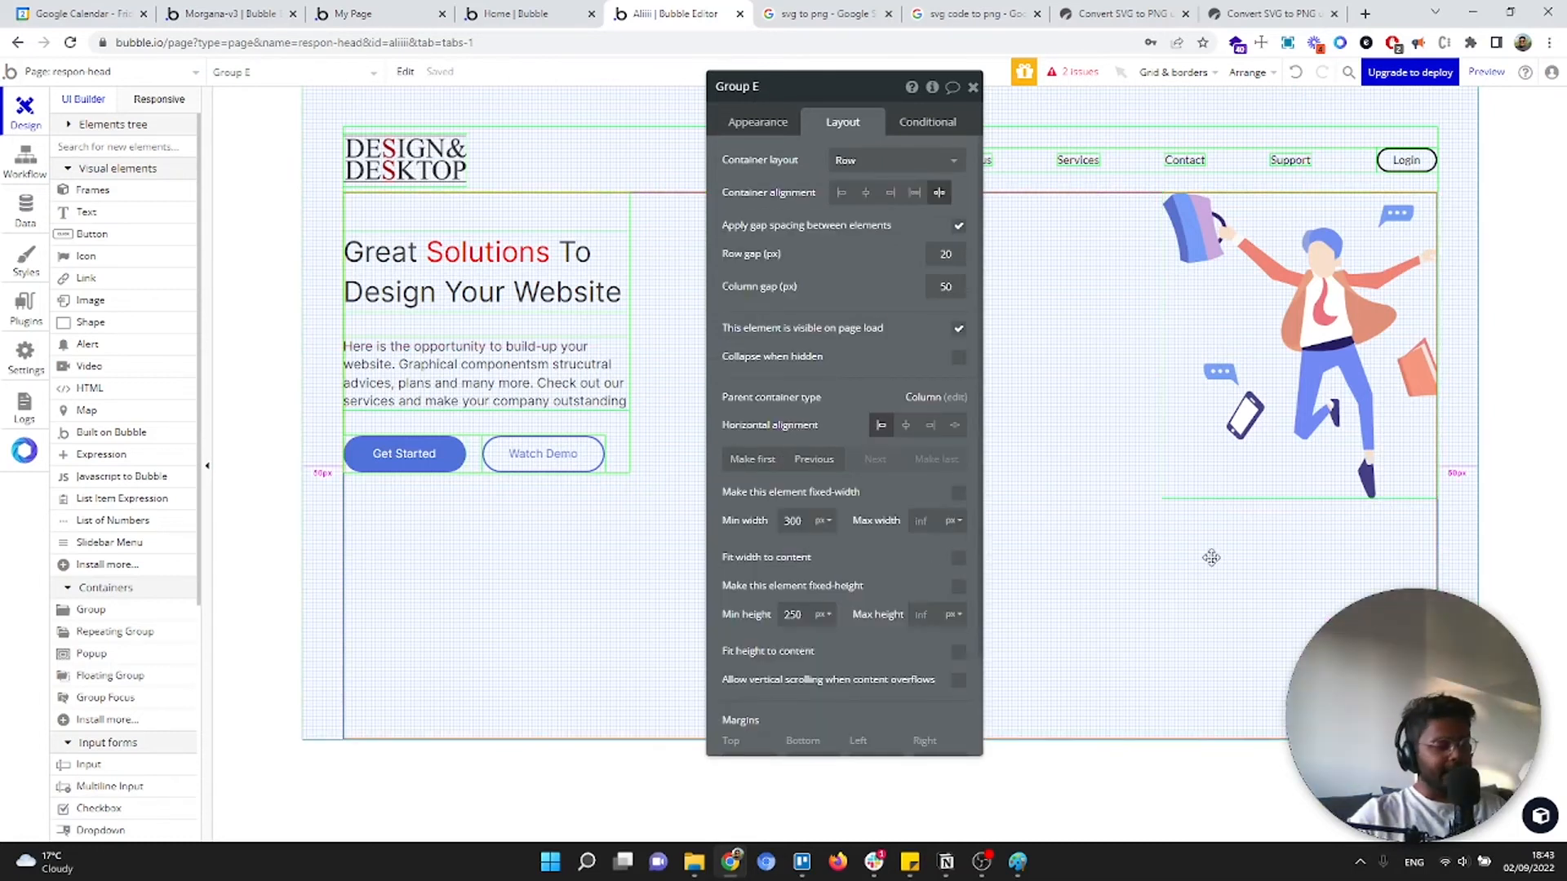
scroll(873, 620, down, 3)
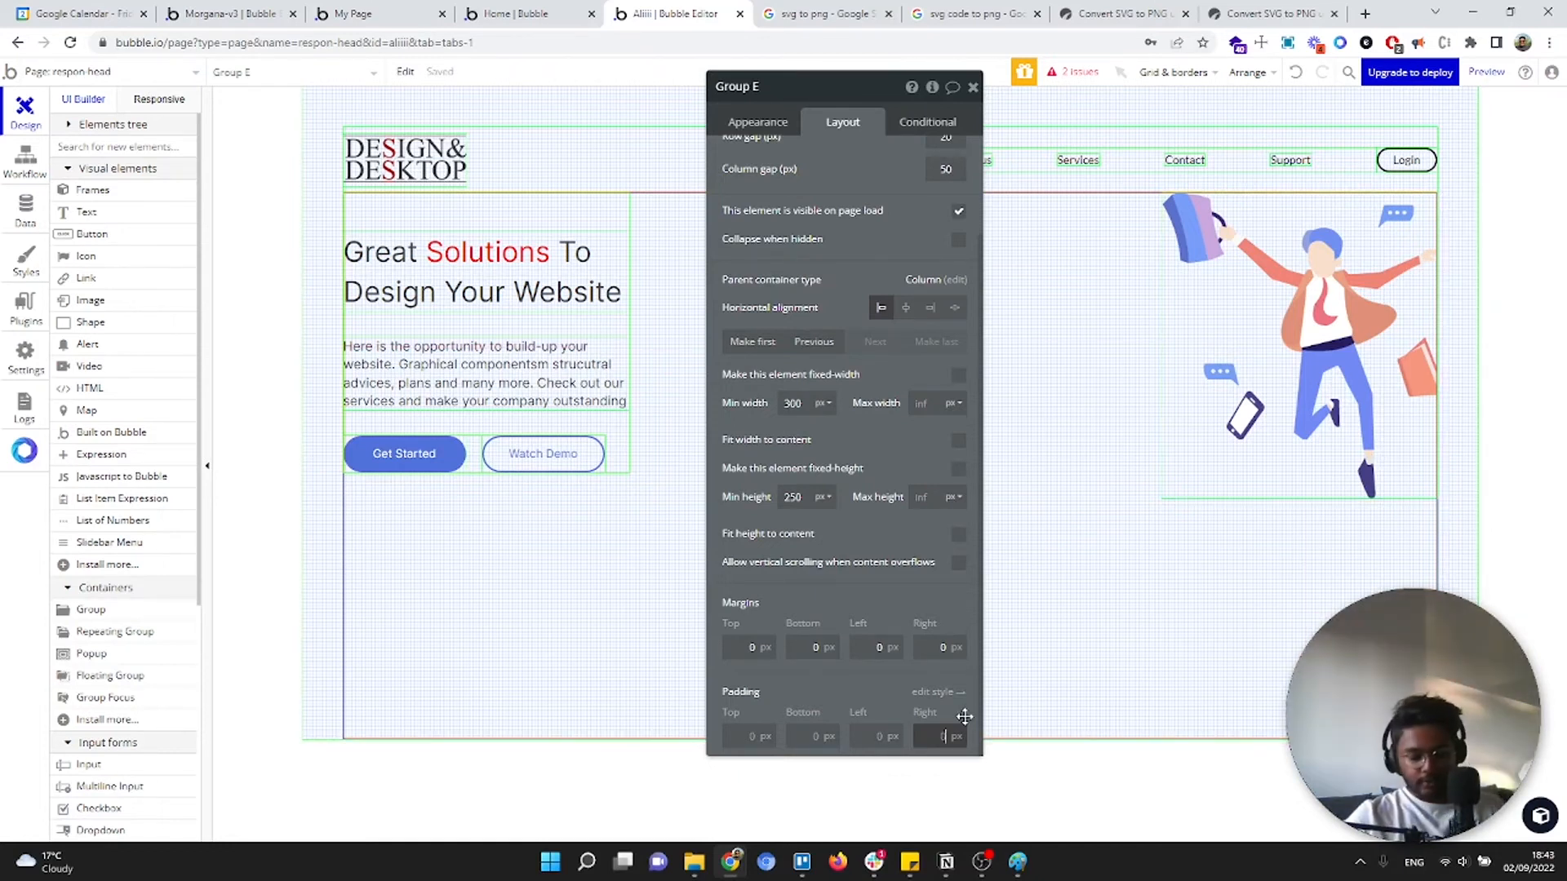
text(10)
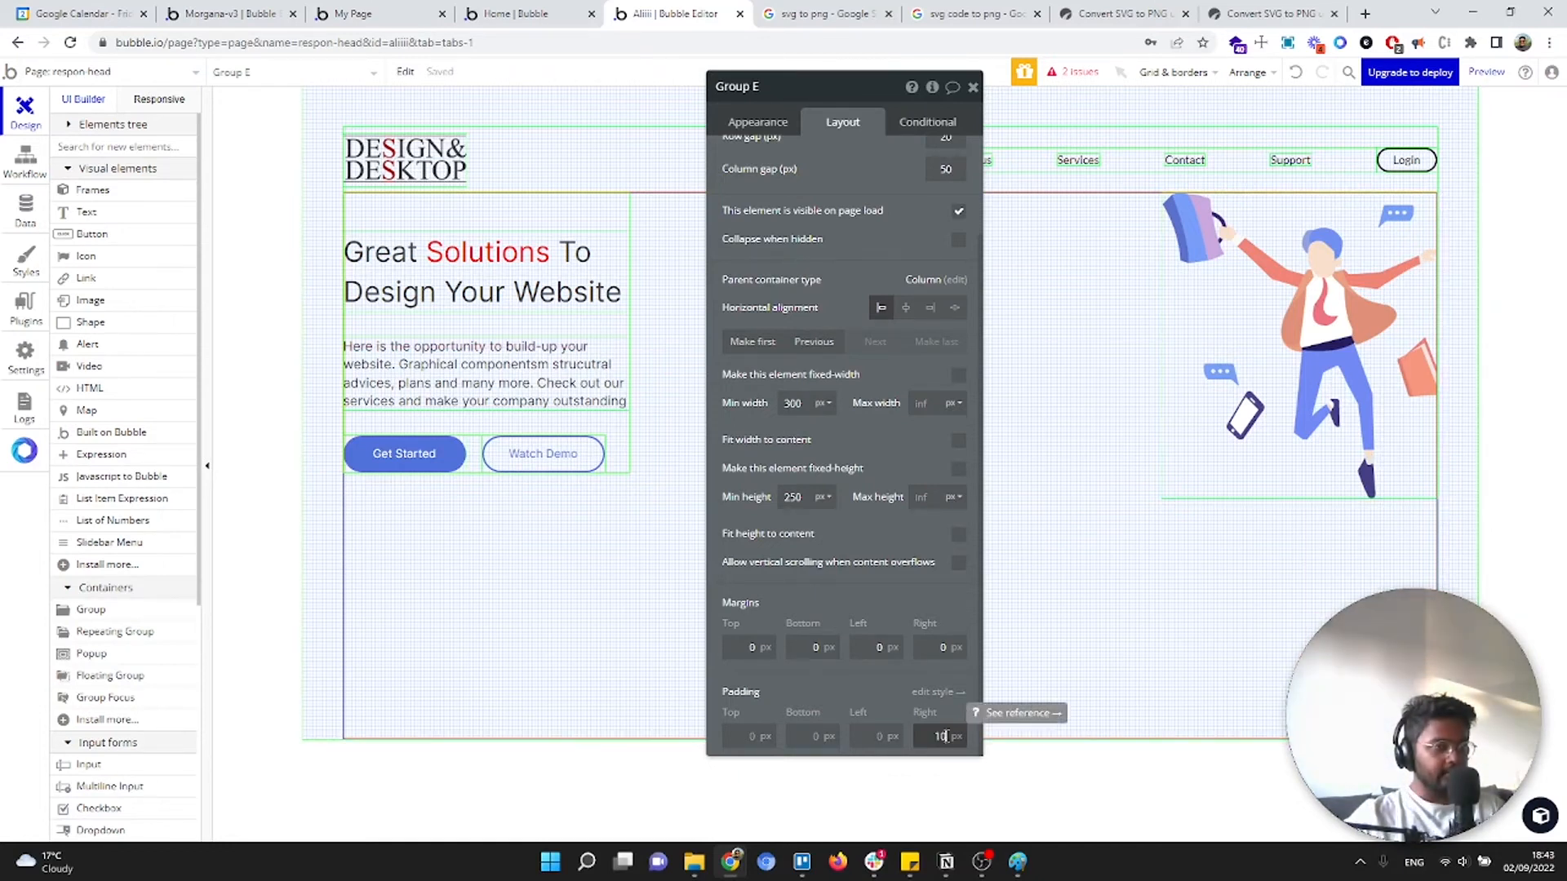
click(1275, 364)
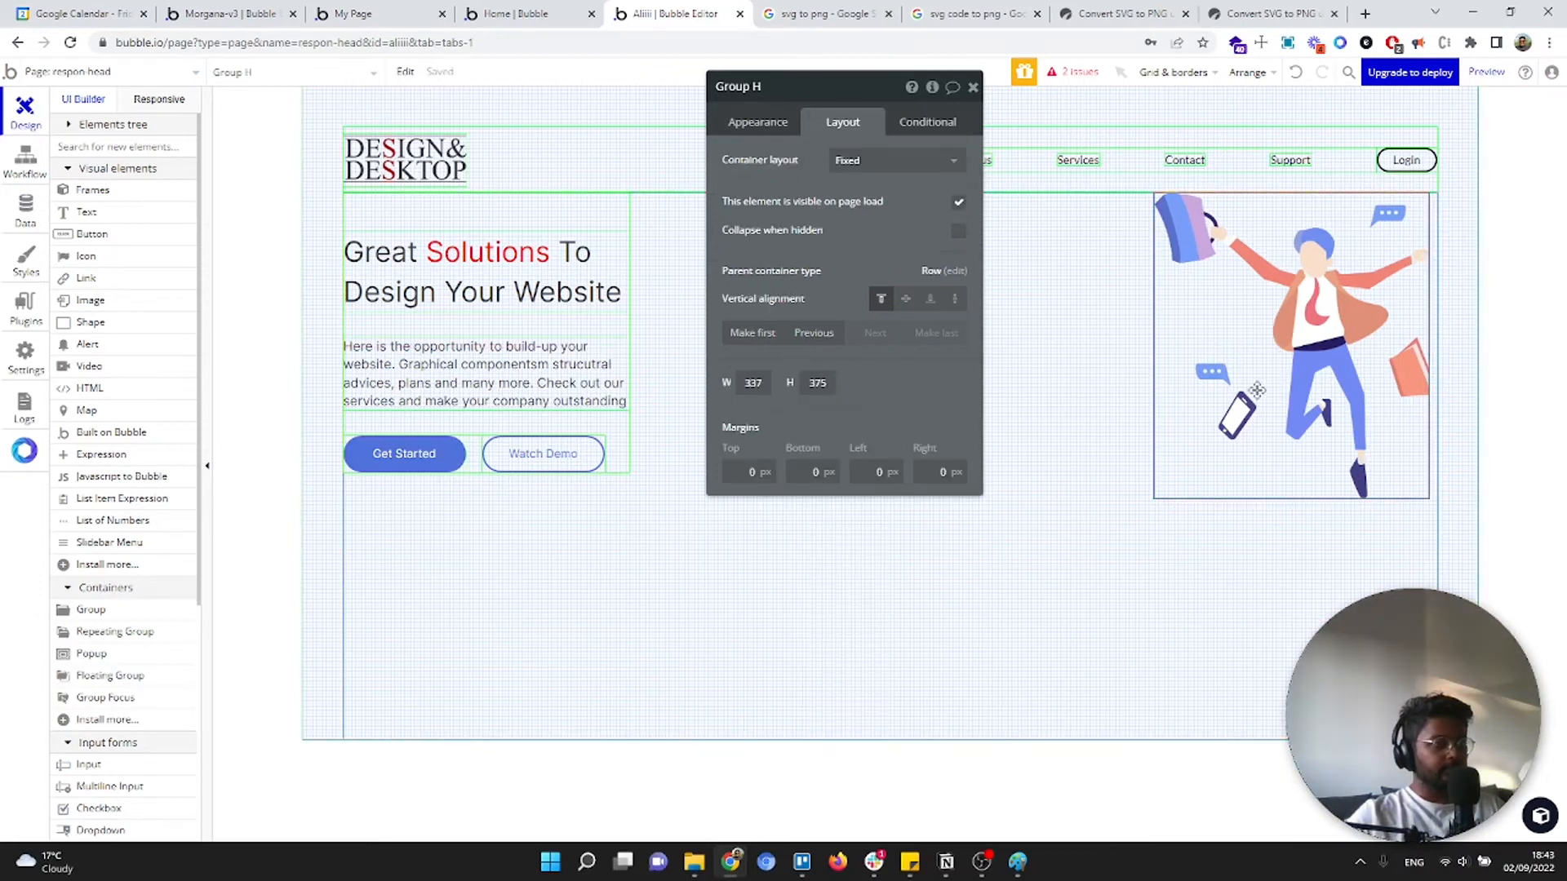
Preview the header and hero section in responsive view while narrowing the page to about 896 px
click(155, 101)
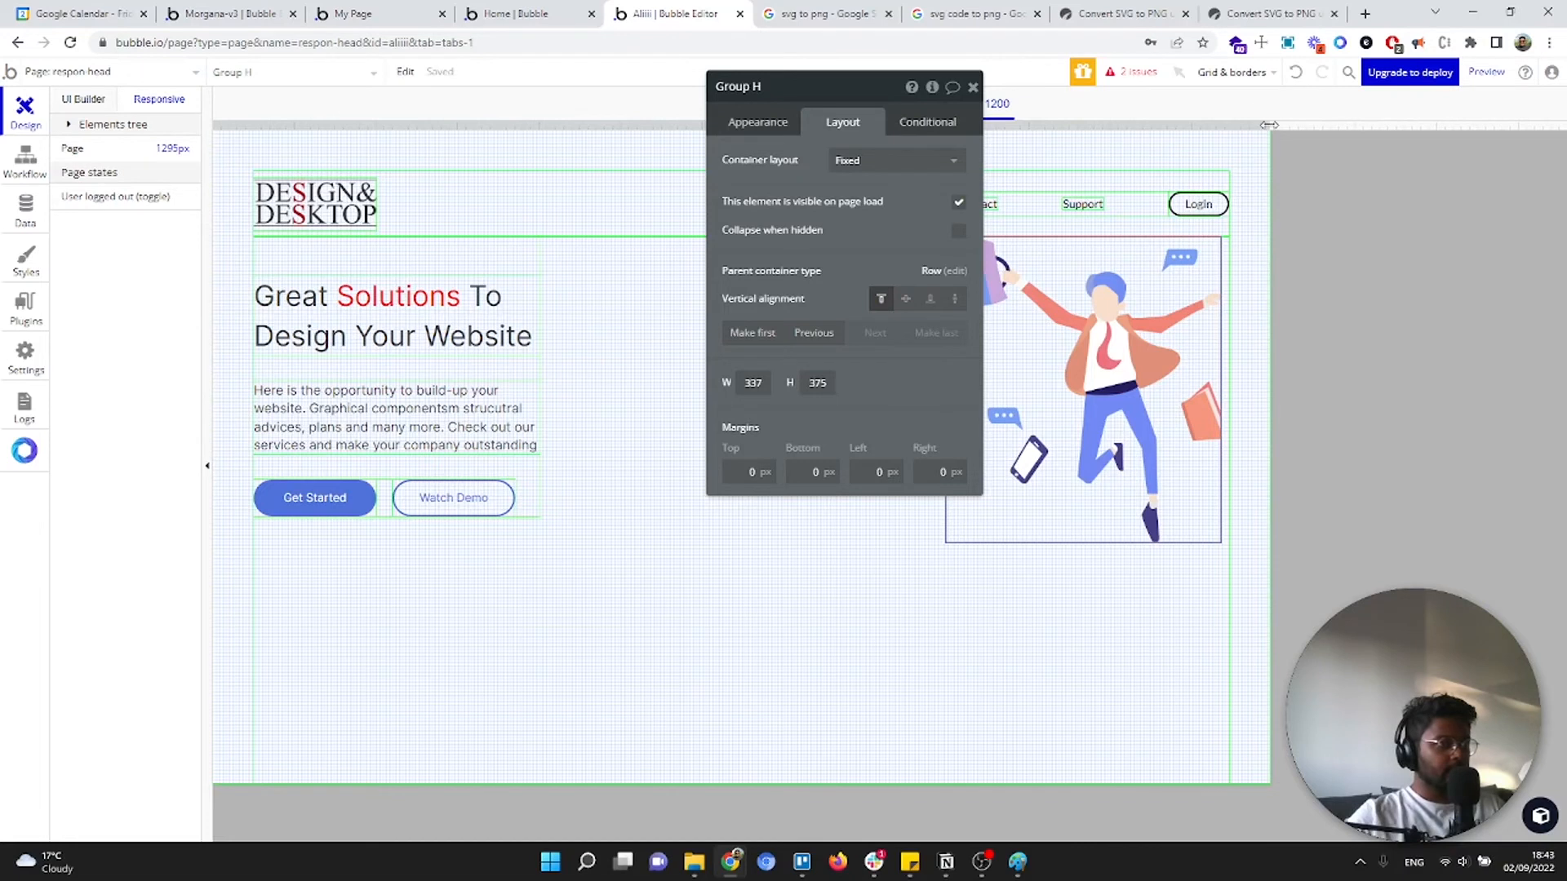
drag(1269, 124, 981, 238)
drag(779, 173, 1356, 353)
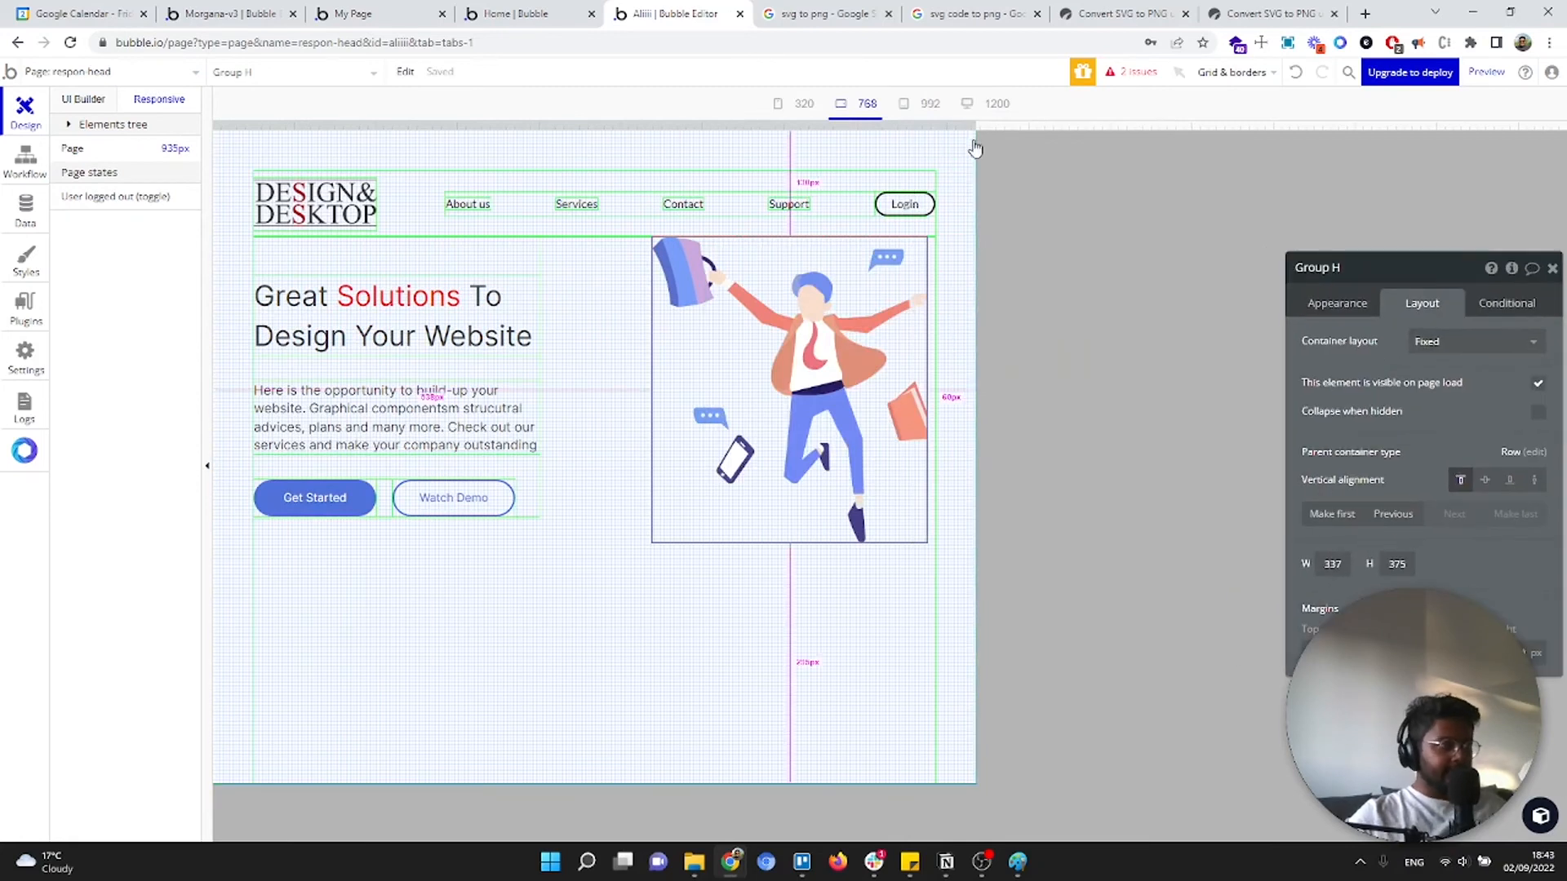
drag(971, 143, 939, 155)
Turn on fitting width to content for the hero text column and test the wrapping at narrower page widths
click(457, 368)
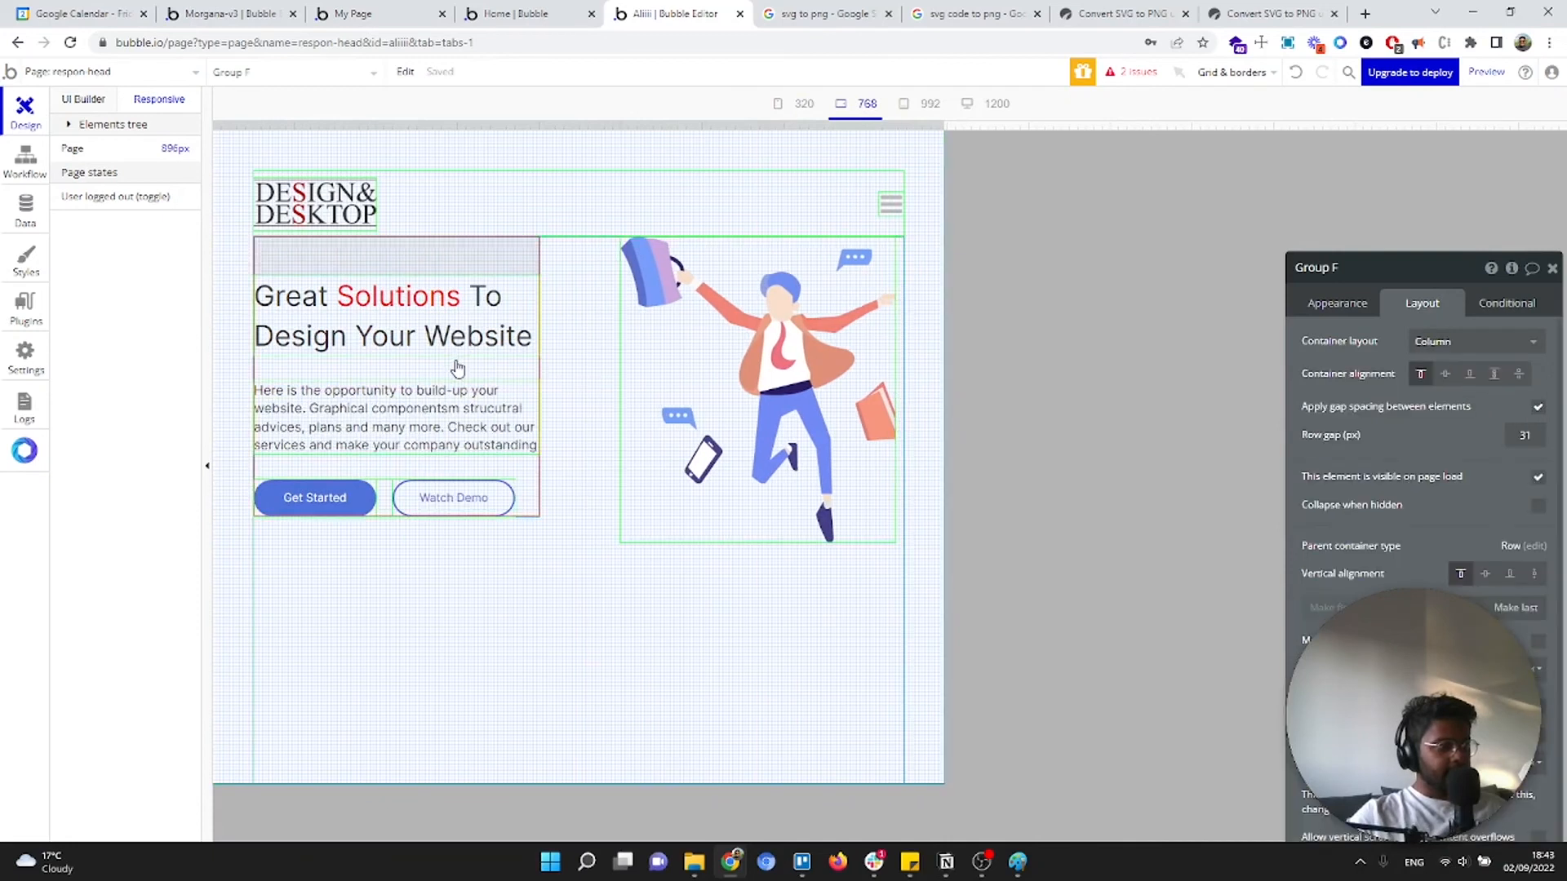
click(588, 373)
drag(1375, 769, 1213, 640)
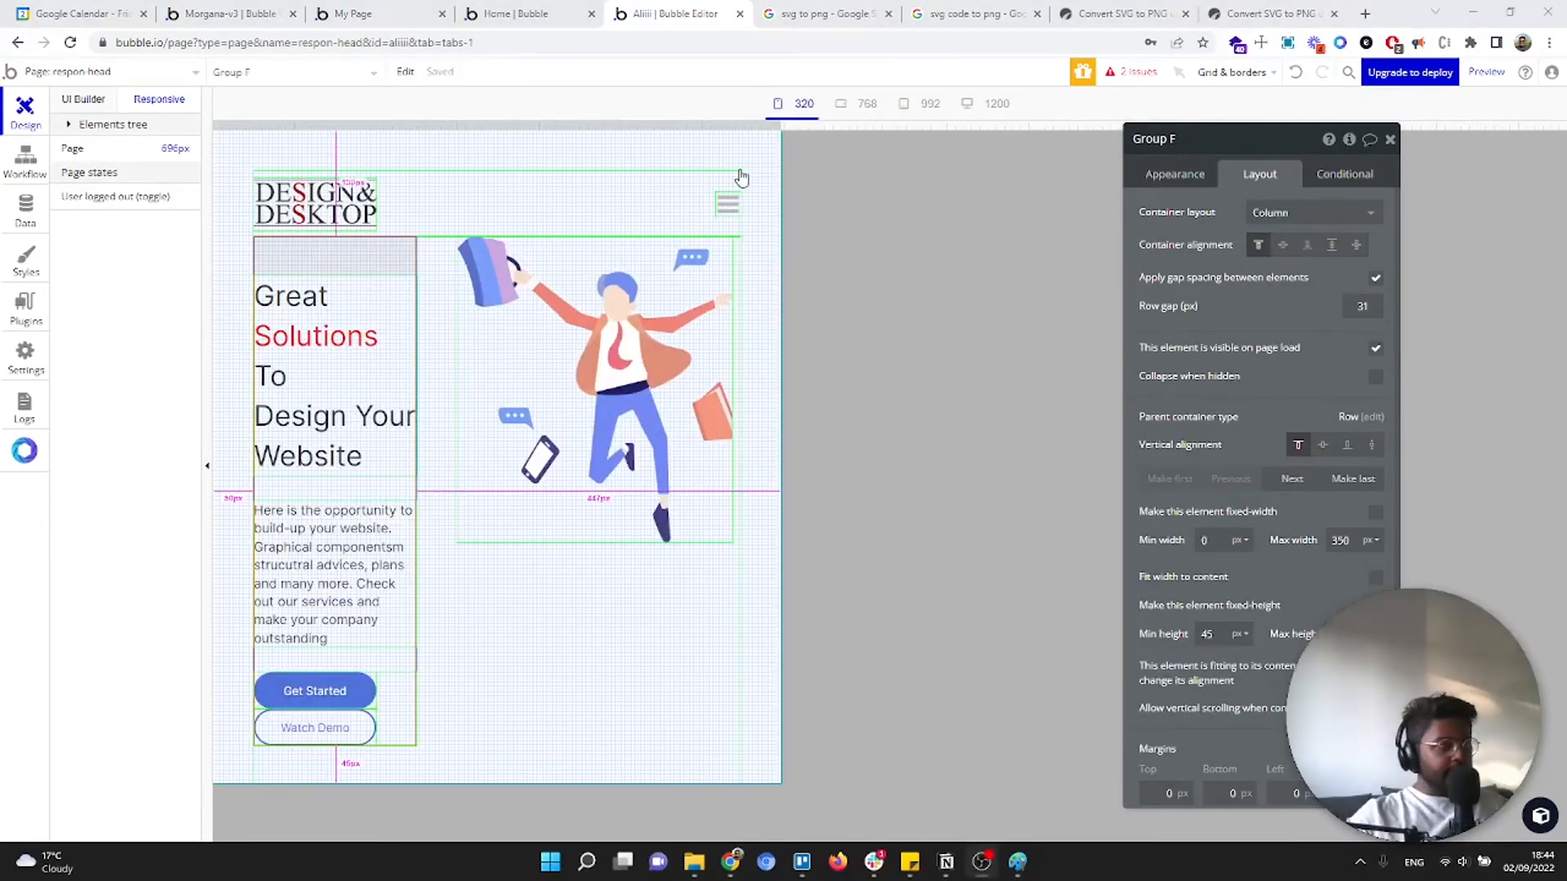
drag(780, 121, 996, 156)
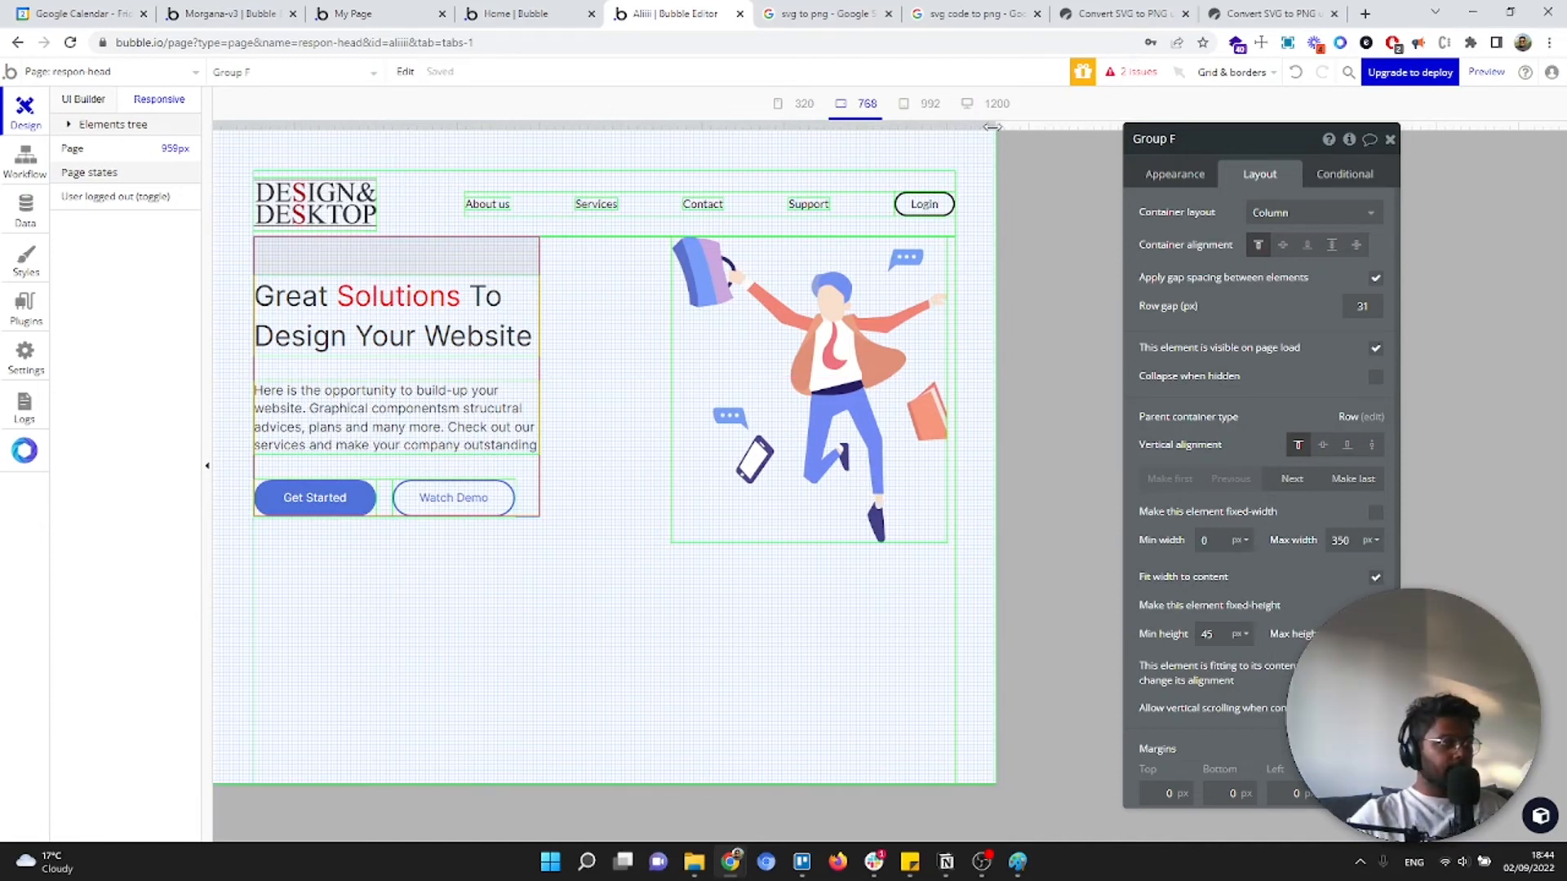
drag(991, 127, 665, 294)
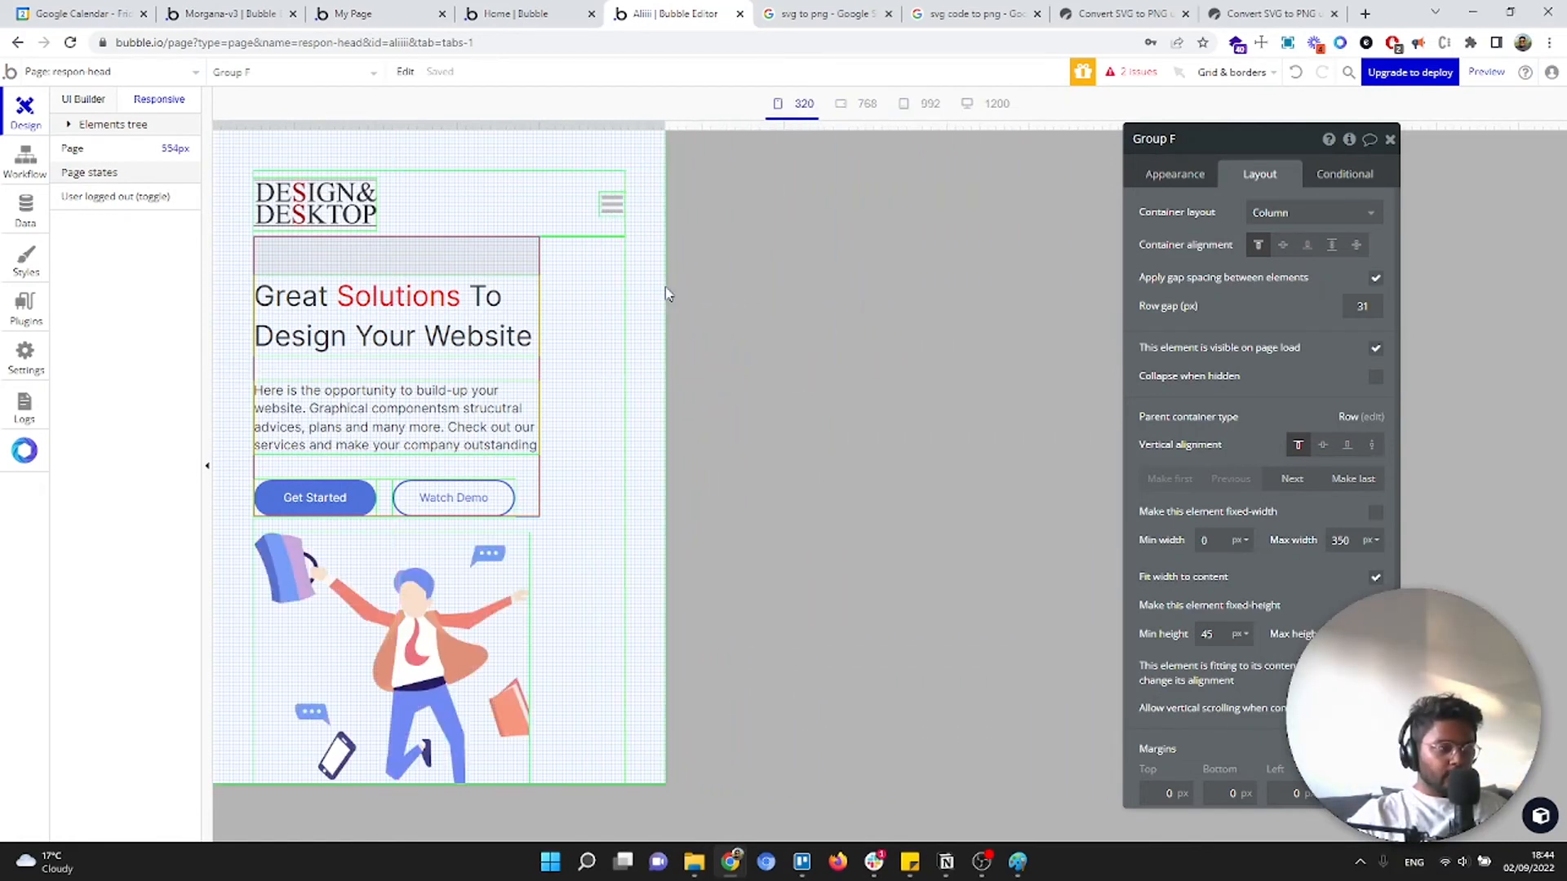
drag(666, 128, 720, 121)
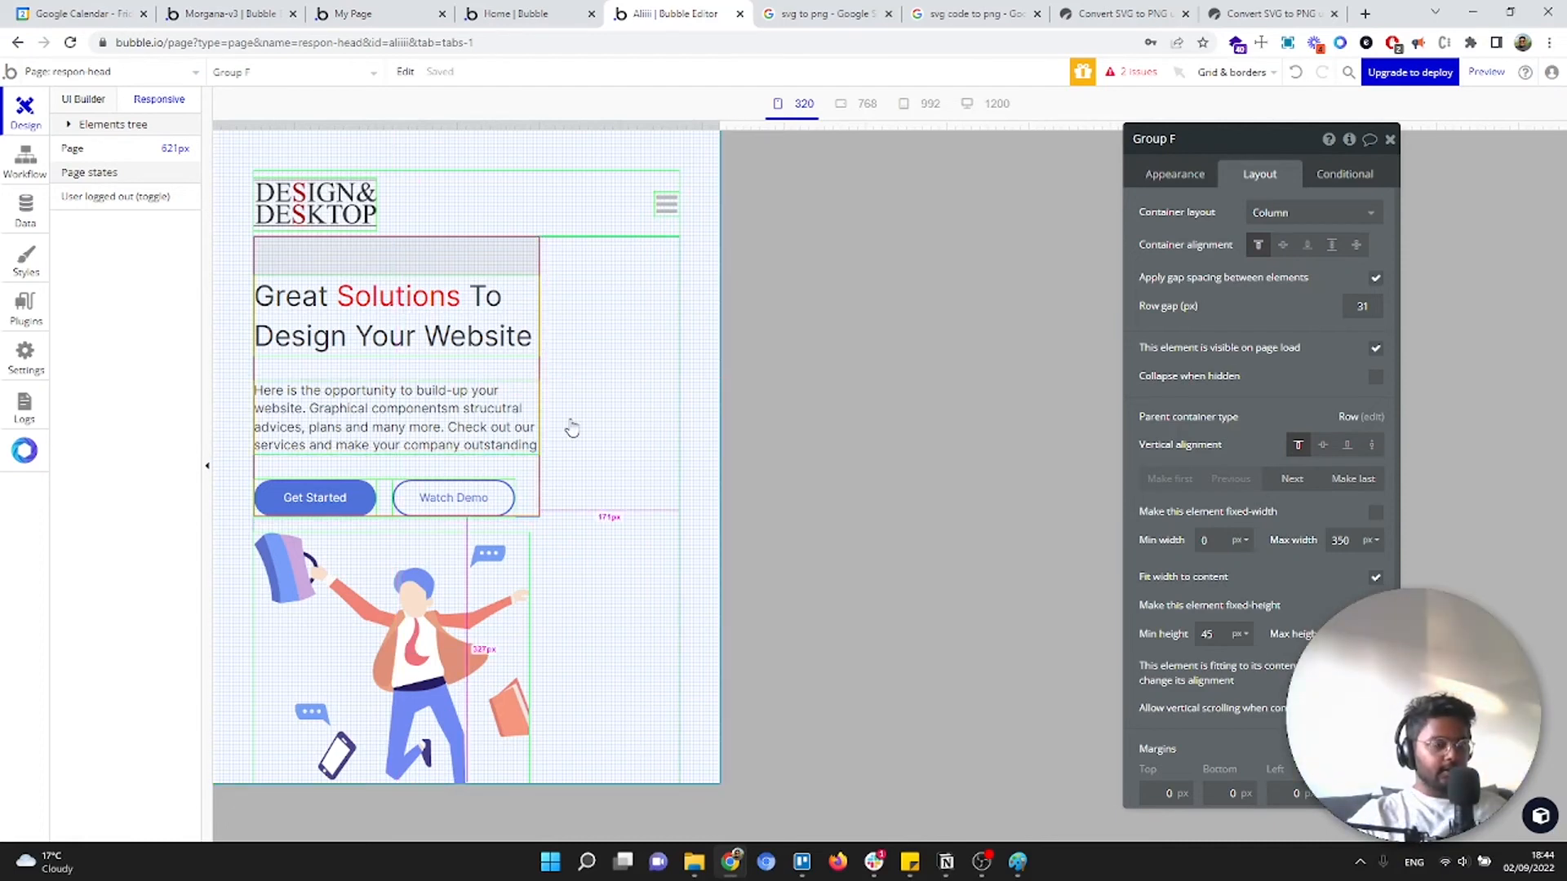
Add a condition to the outer hero row group for when the current page width is < 845
click(1345, 173)
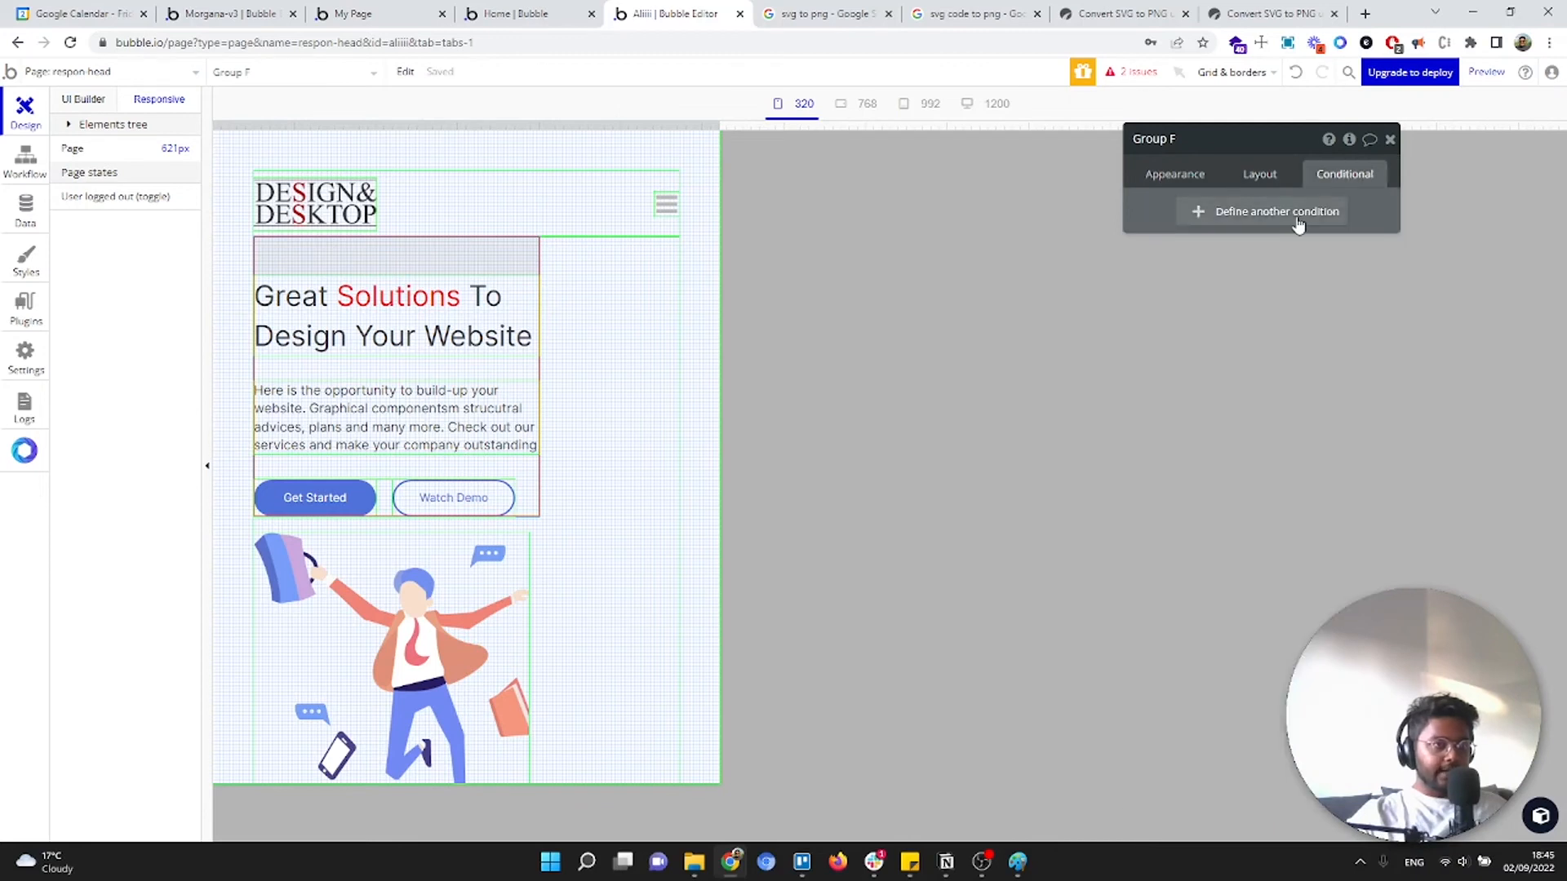
click(601, 355)
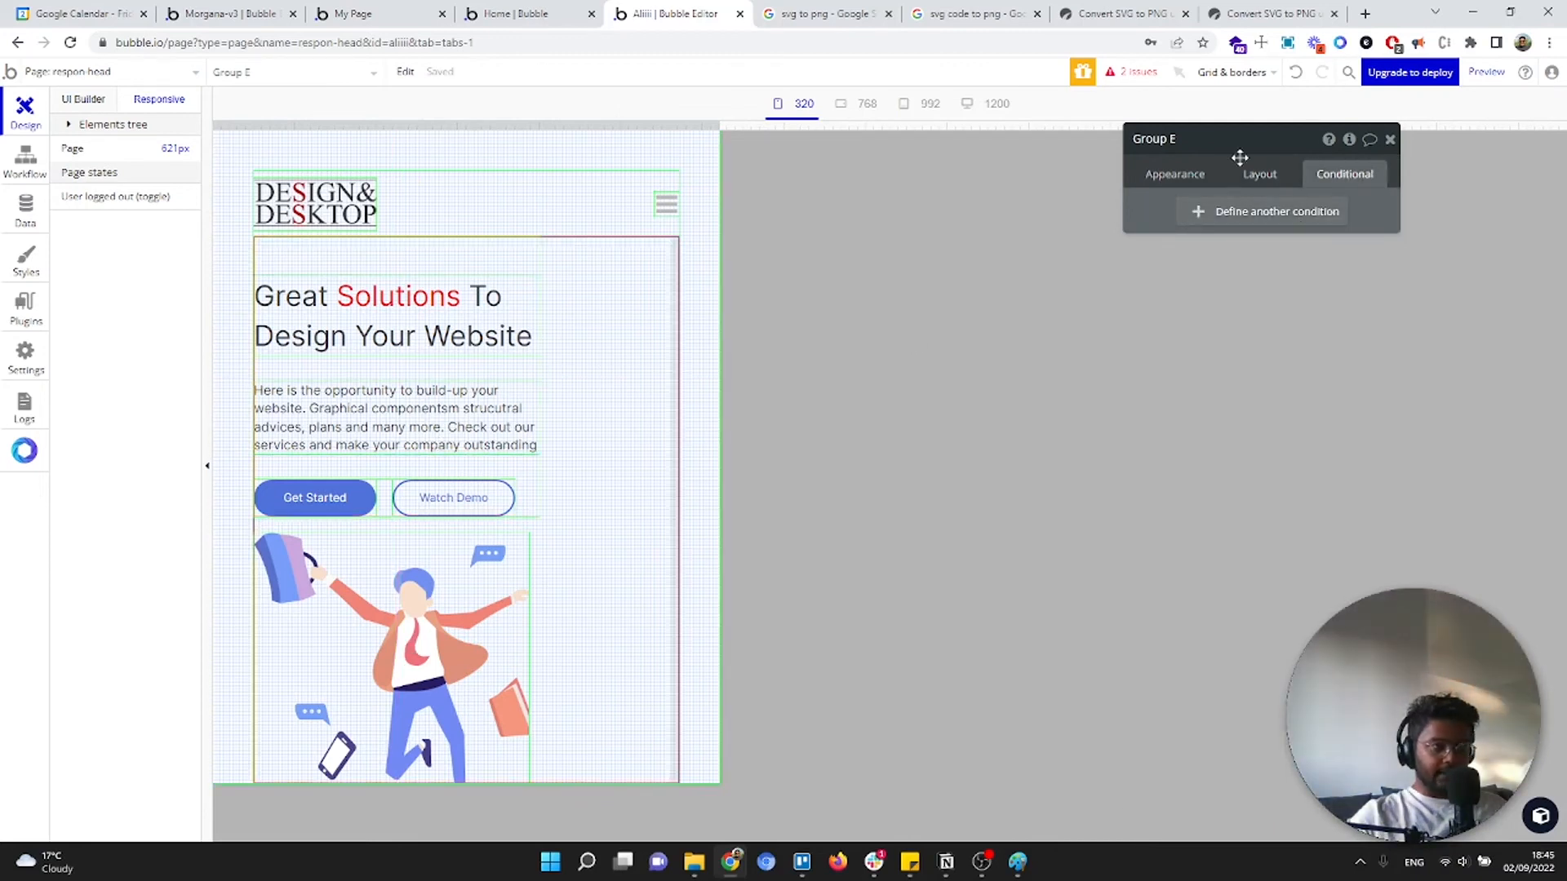
click(1258, 214)
click(1194, 220)
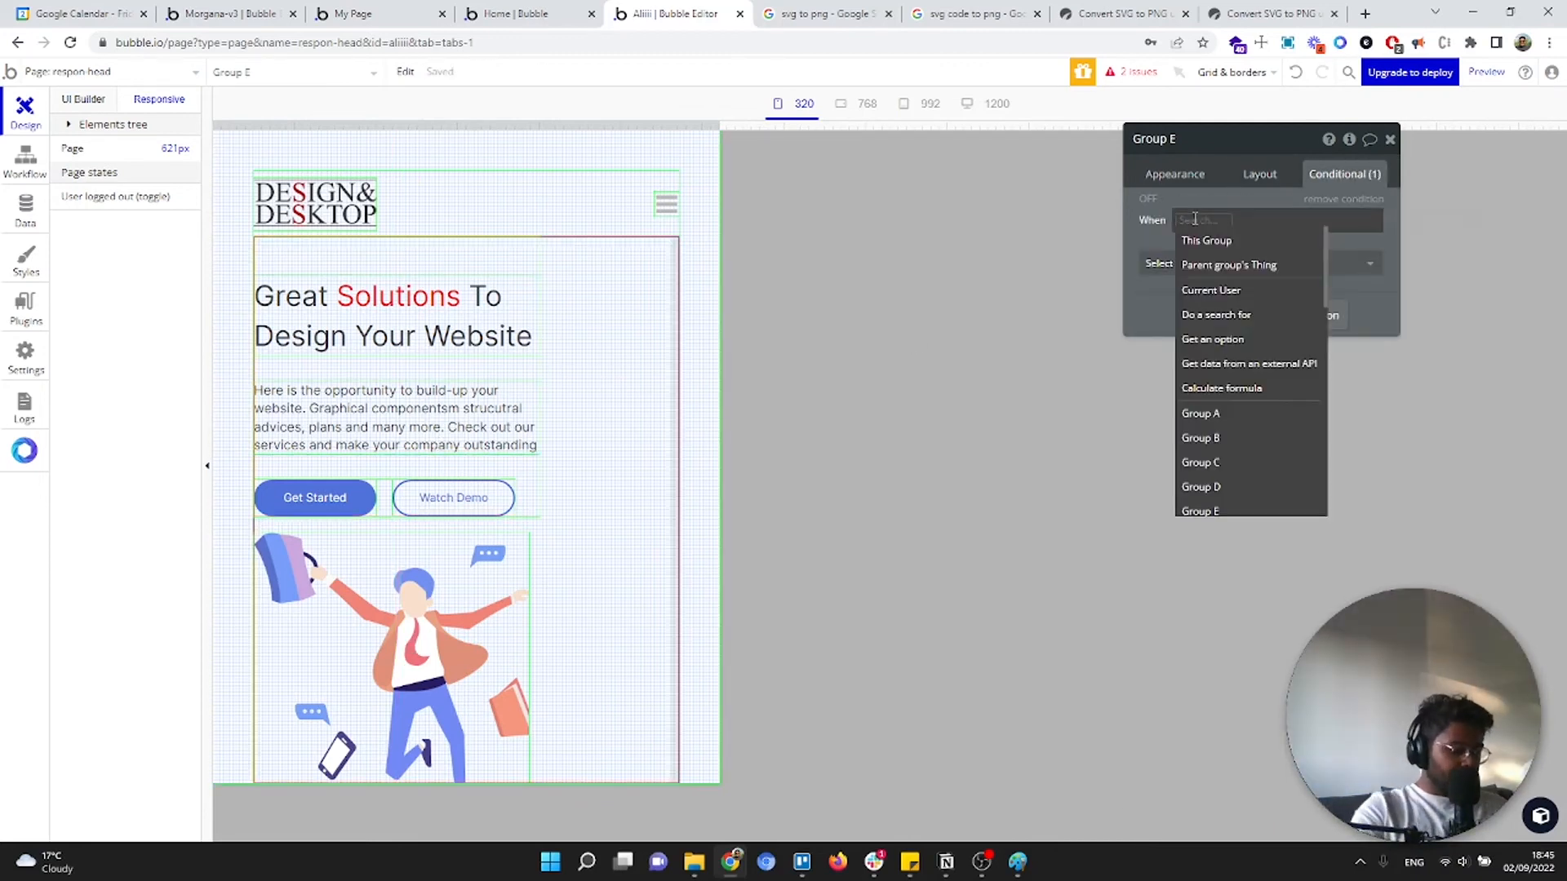
text(curr)
click(1208, 339)
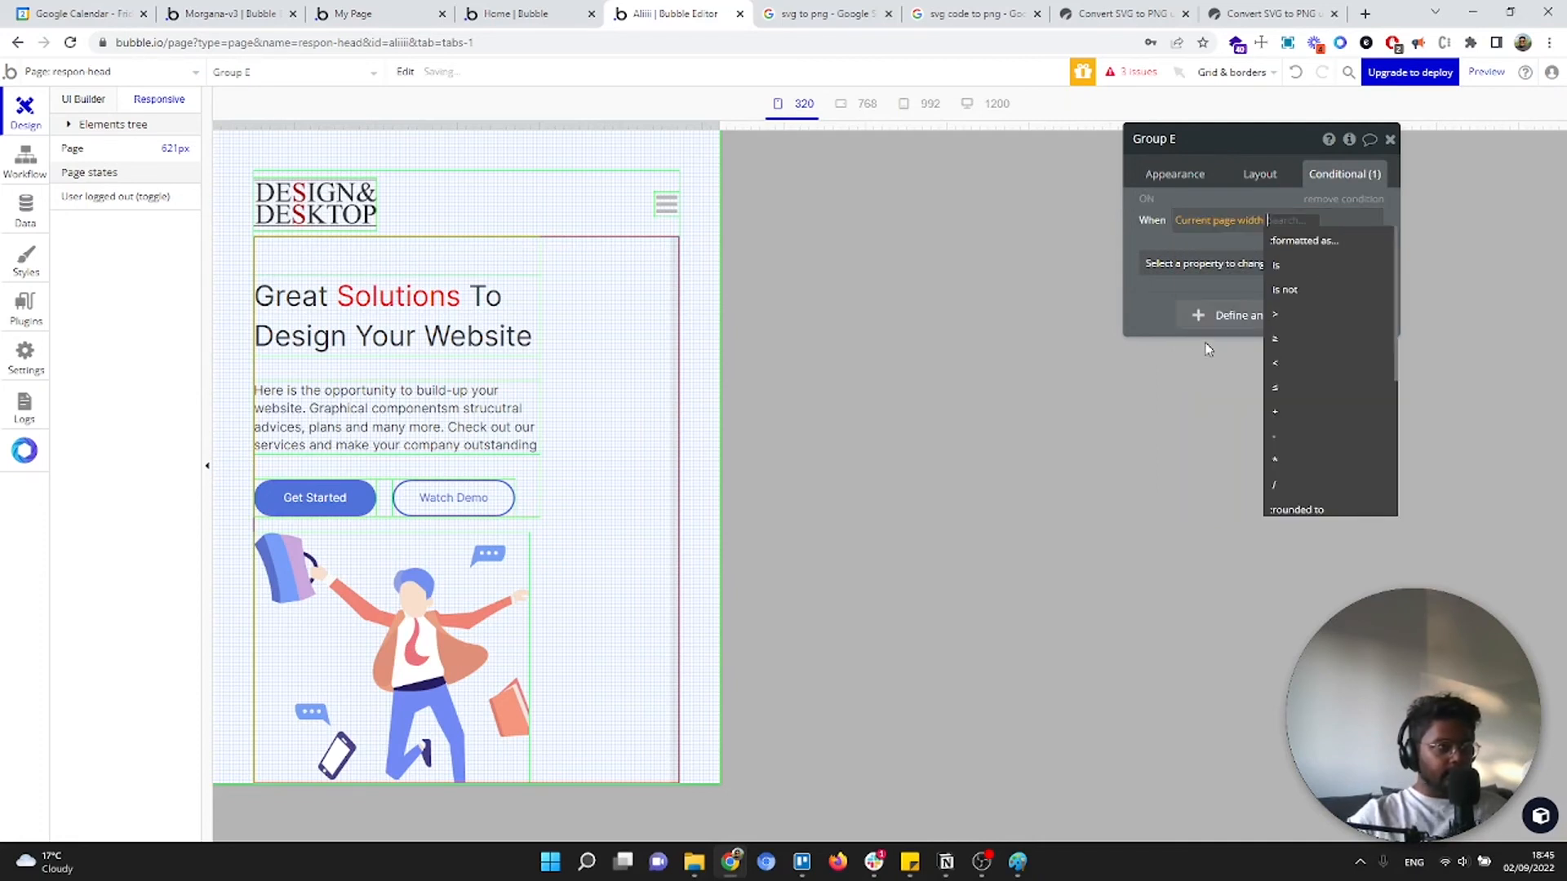
click(1306, 362)
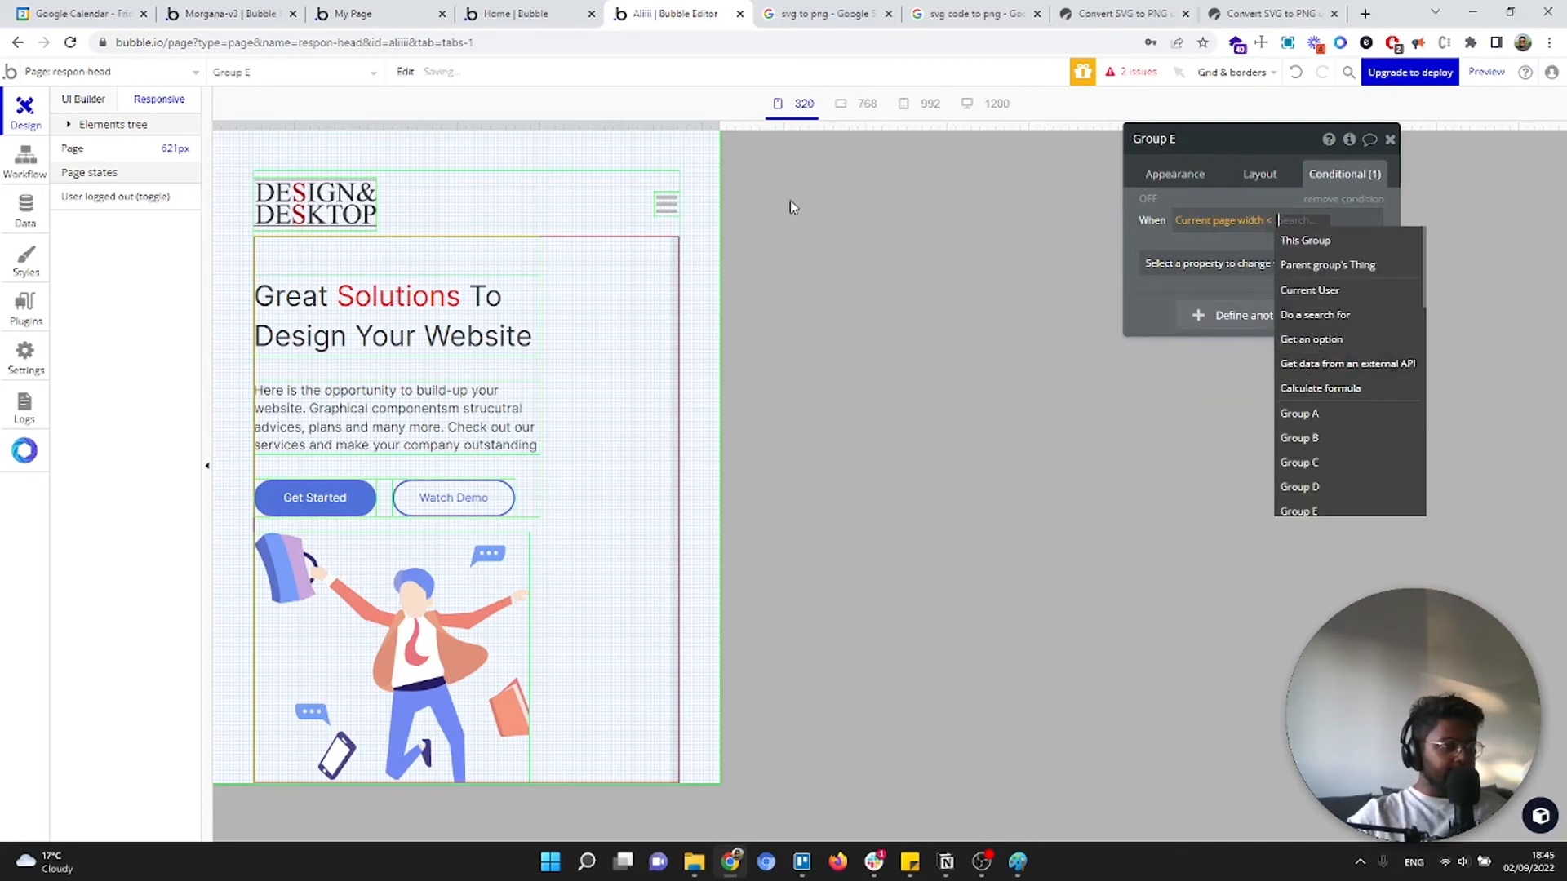
drag(721, 144, 902, 150)
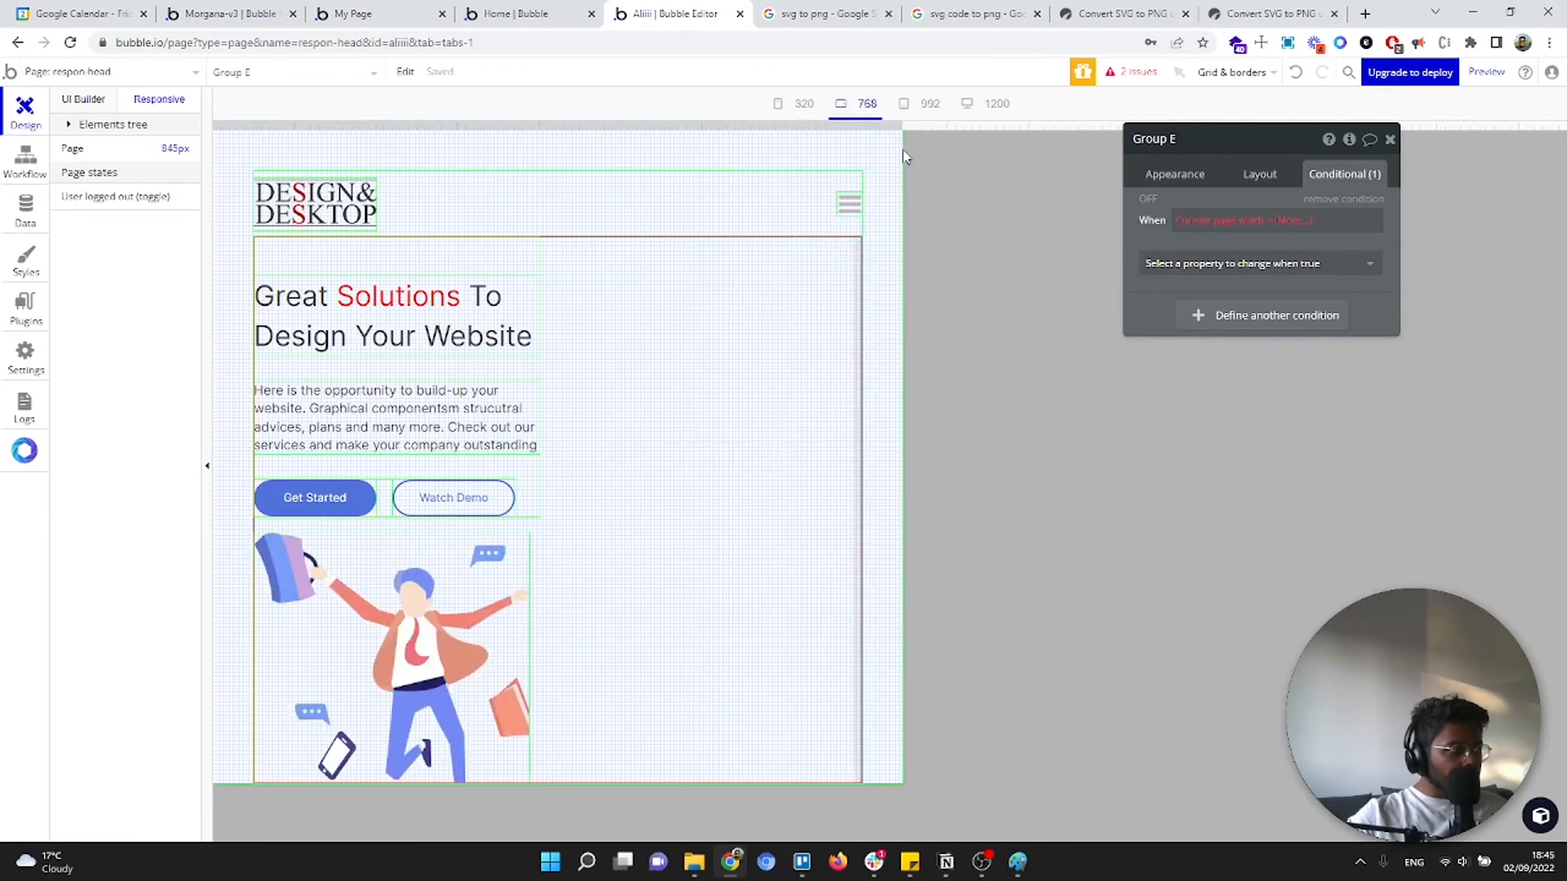
click(1291, 220)
text(845)
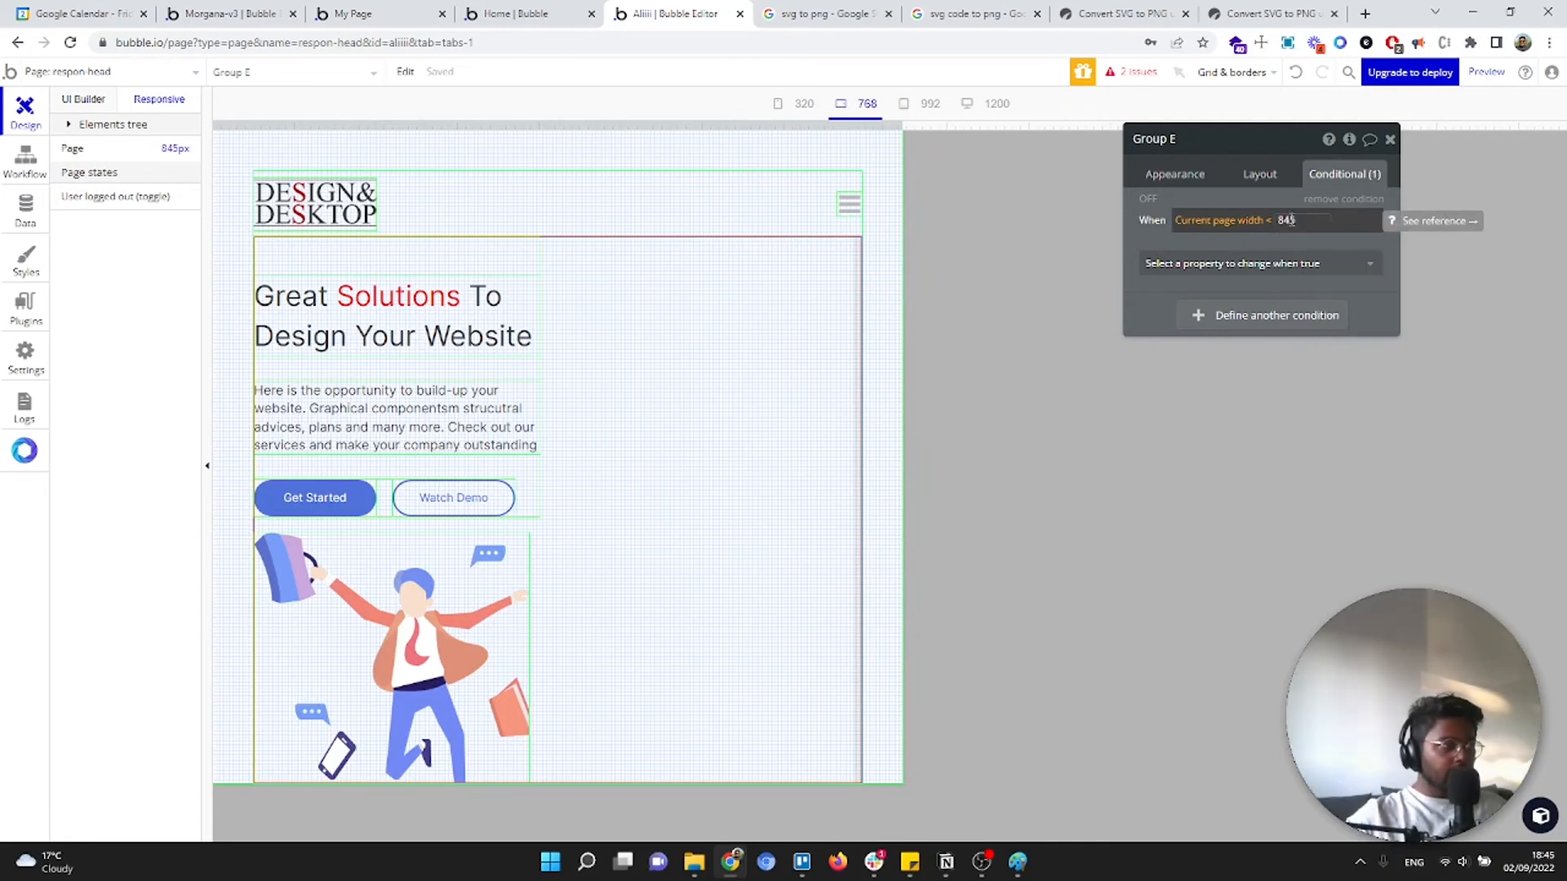
Make the hero row's condition center the container alignment, and test it at about 482 and 742 px page widths
click(1291, 264)
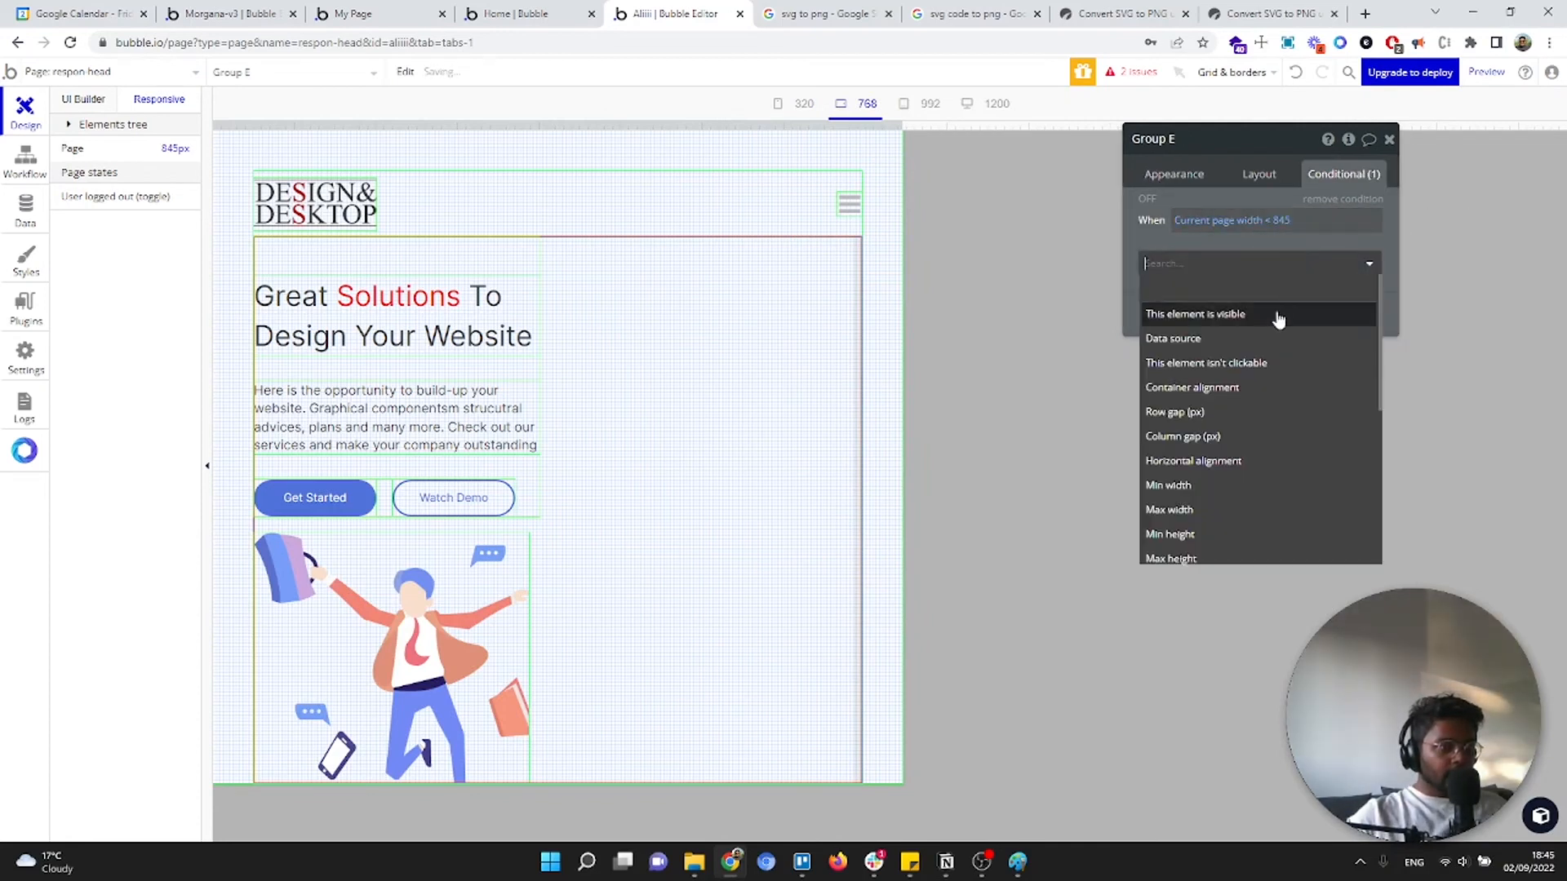
click(1257, 390)
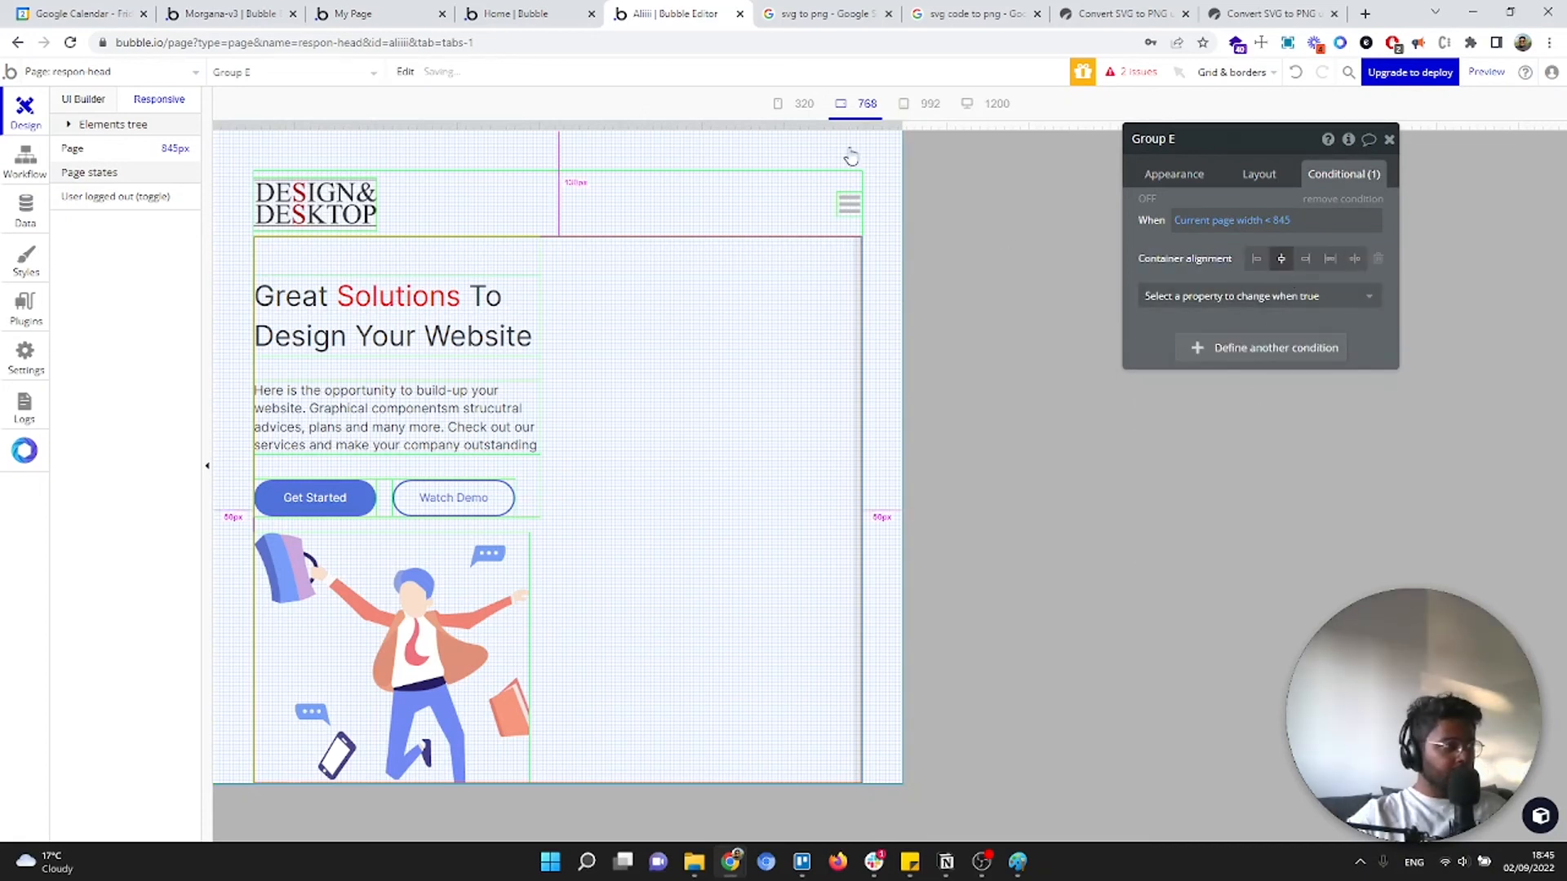
drag(902, 121, 607, 129)
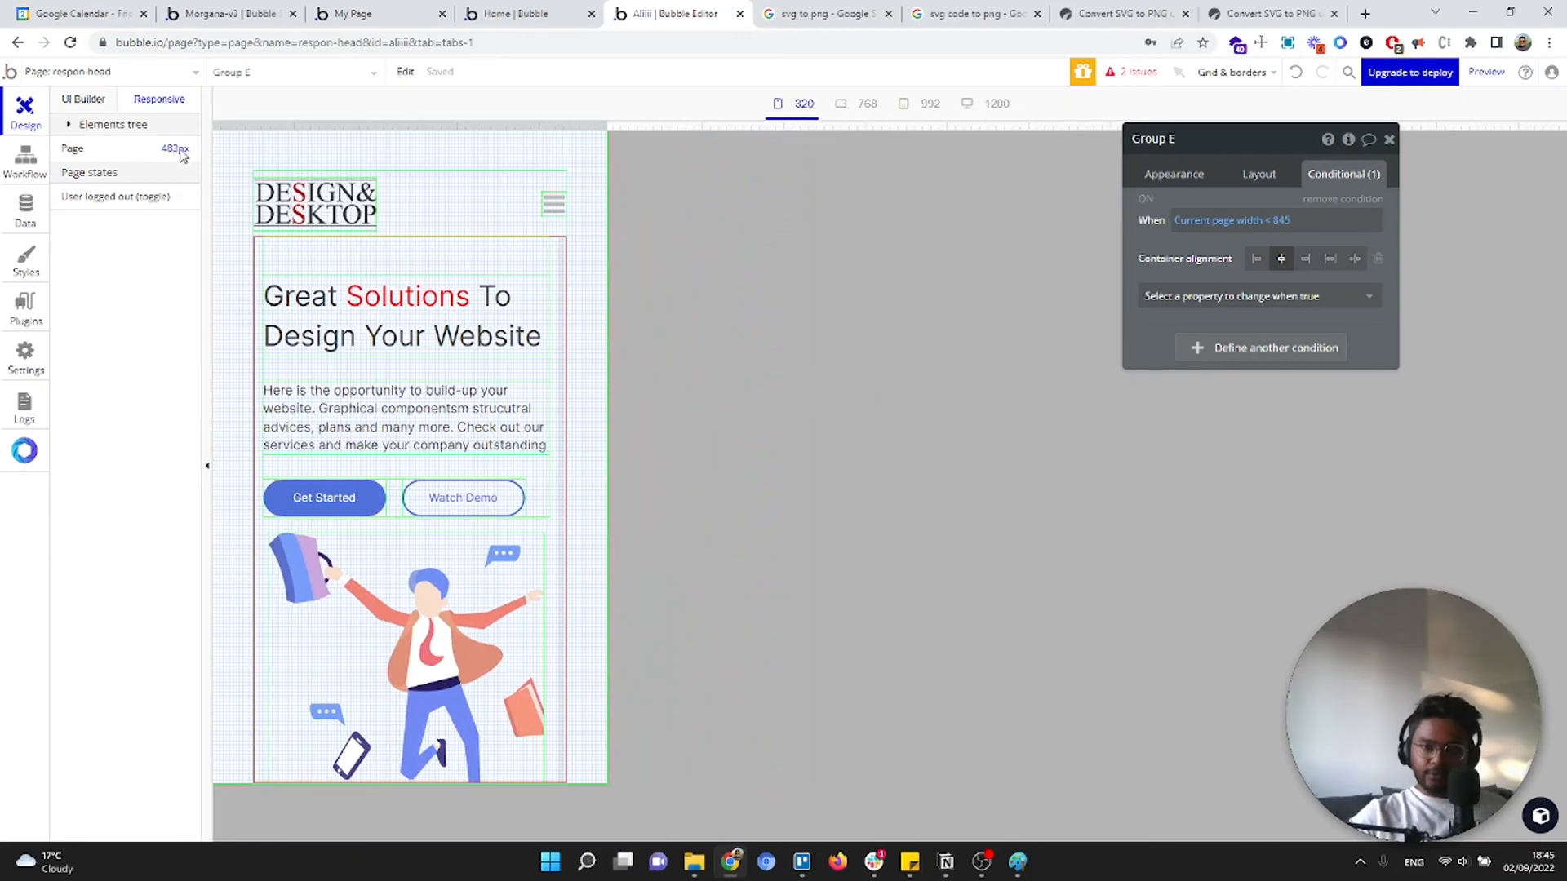
drag(607, 127, 821, 192)
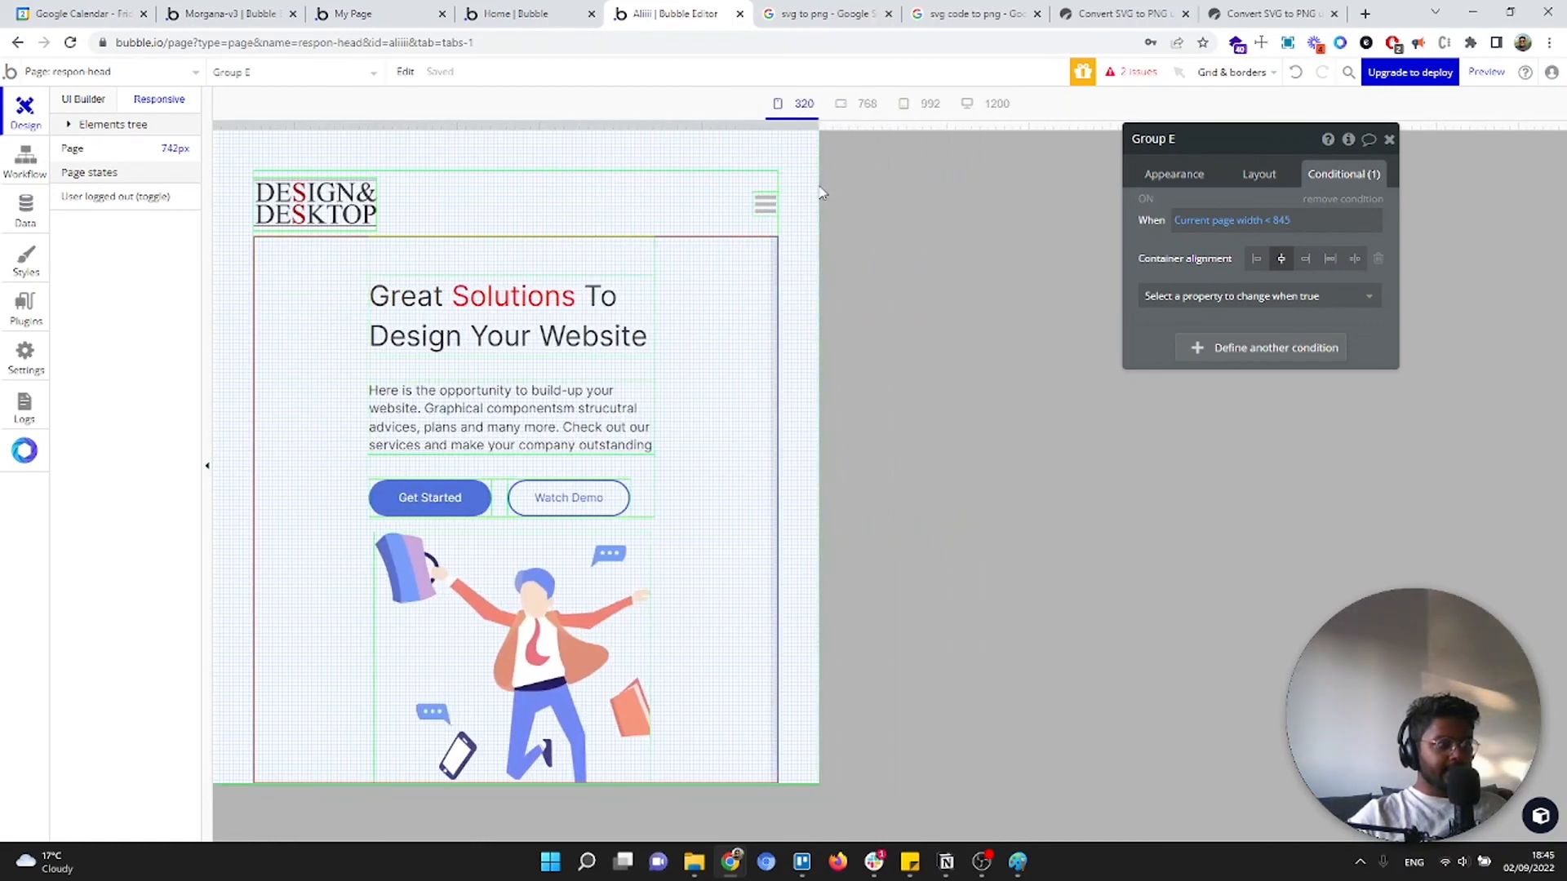
Add a condition to the outermost page group, Group A, for when the current page width is < 400
click(709, 156)
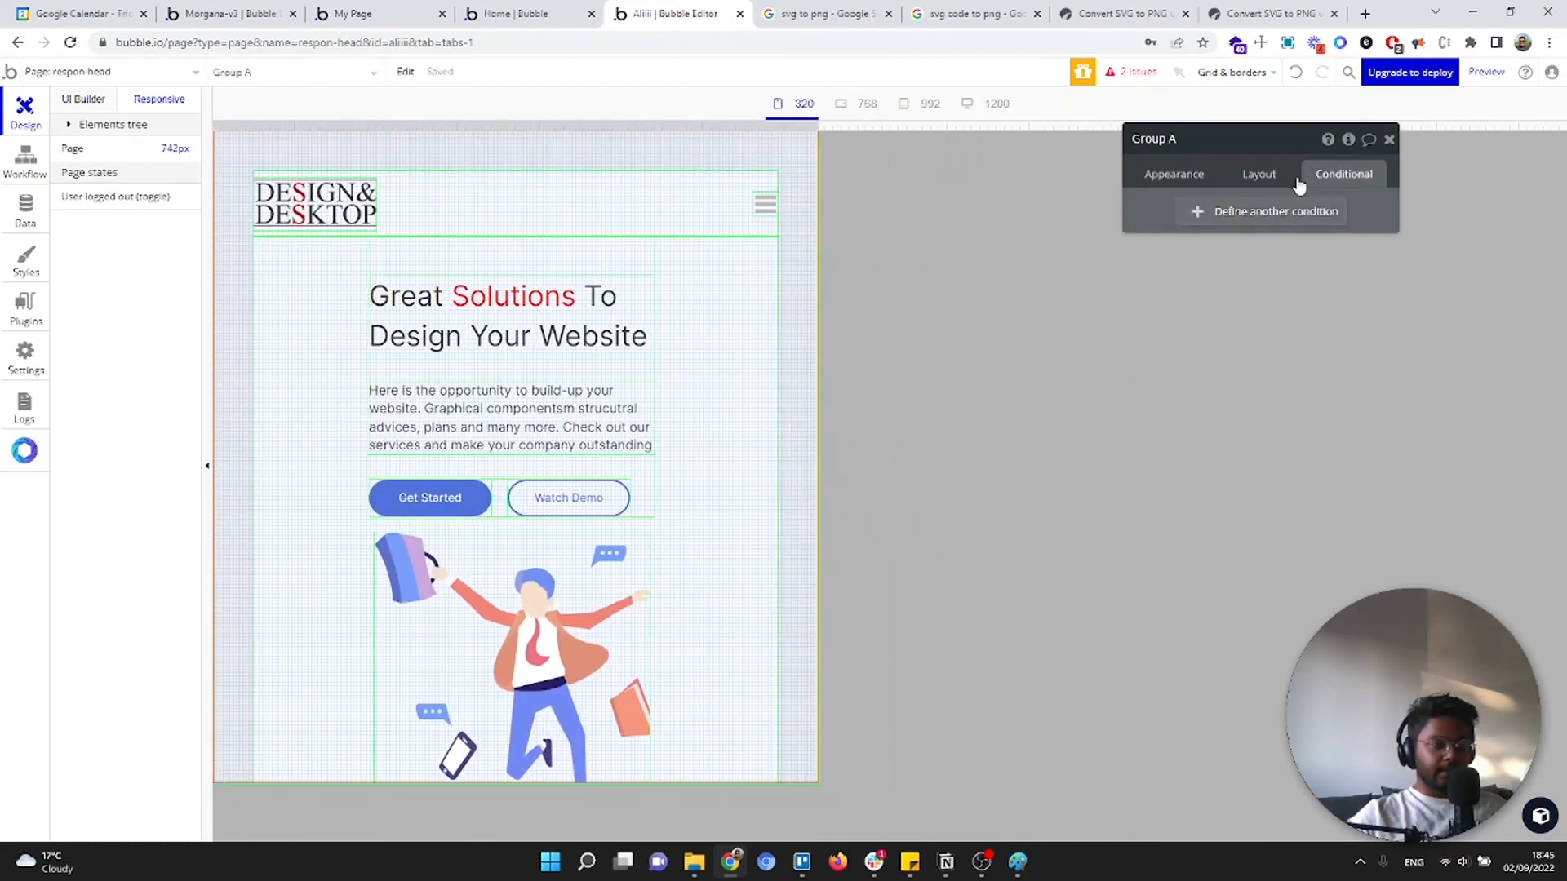
click(1297, 222)
text(curr)
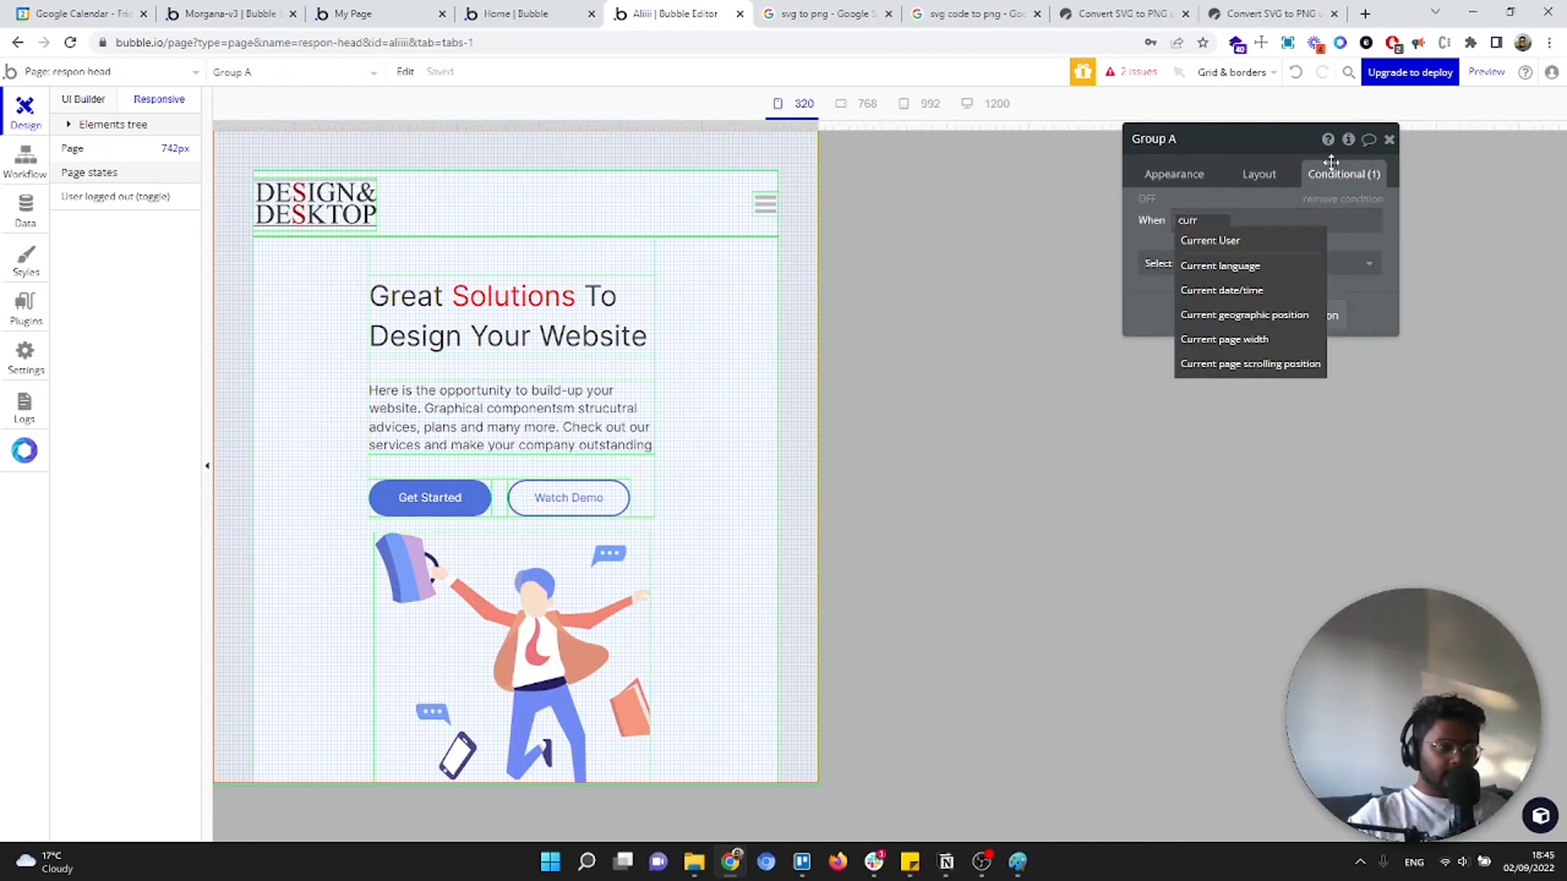
click(1294, 339)
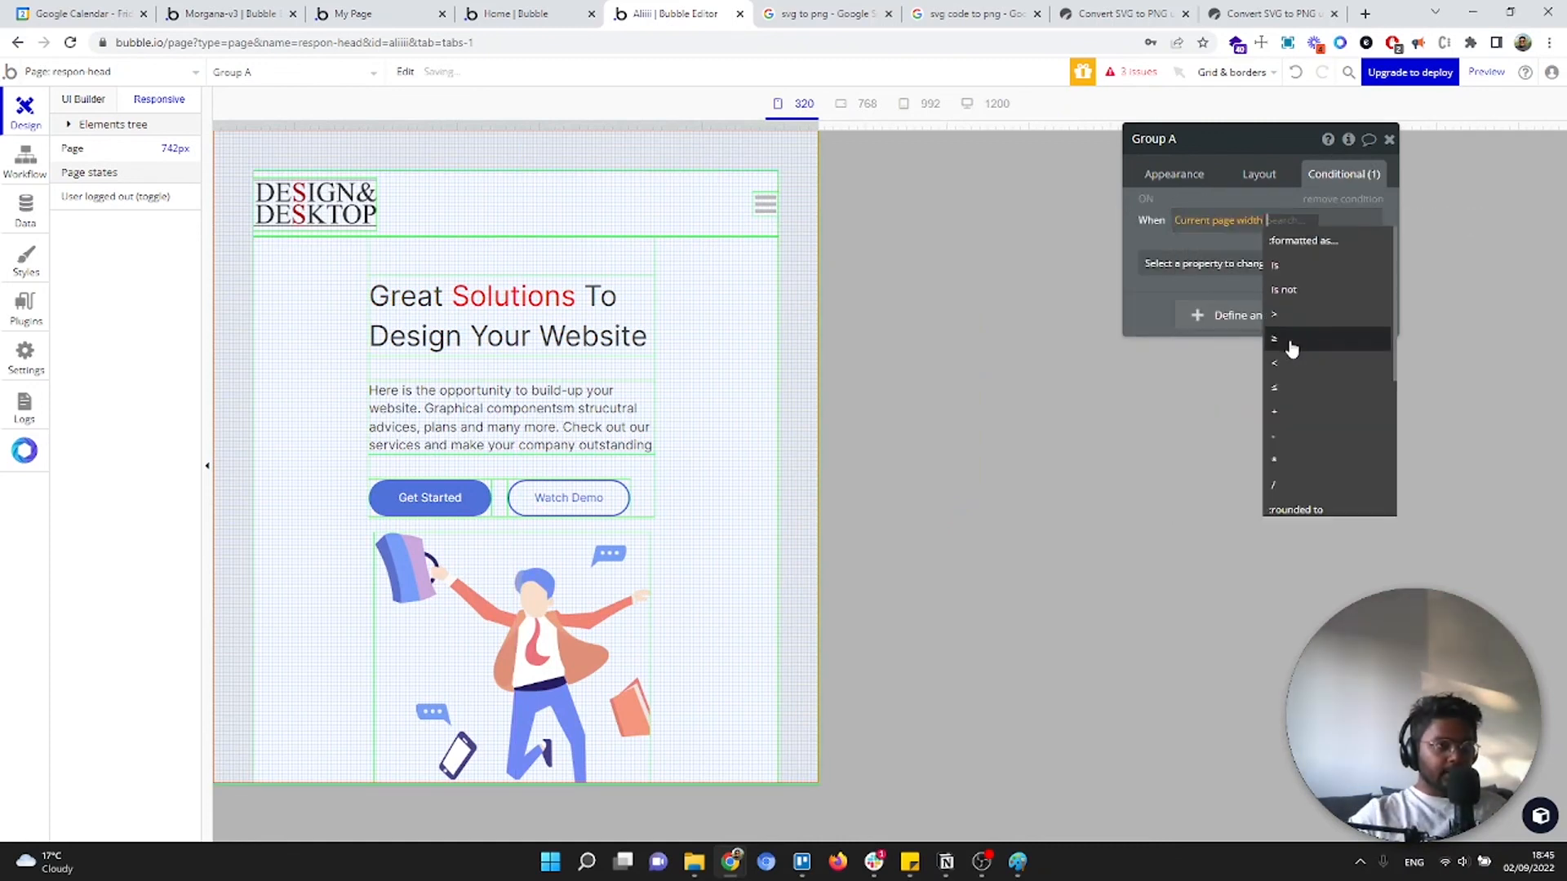
click(1285, 363)
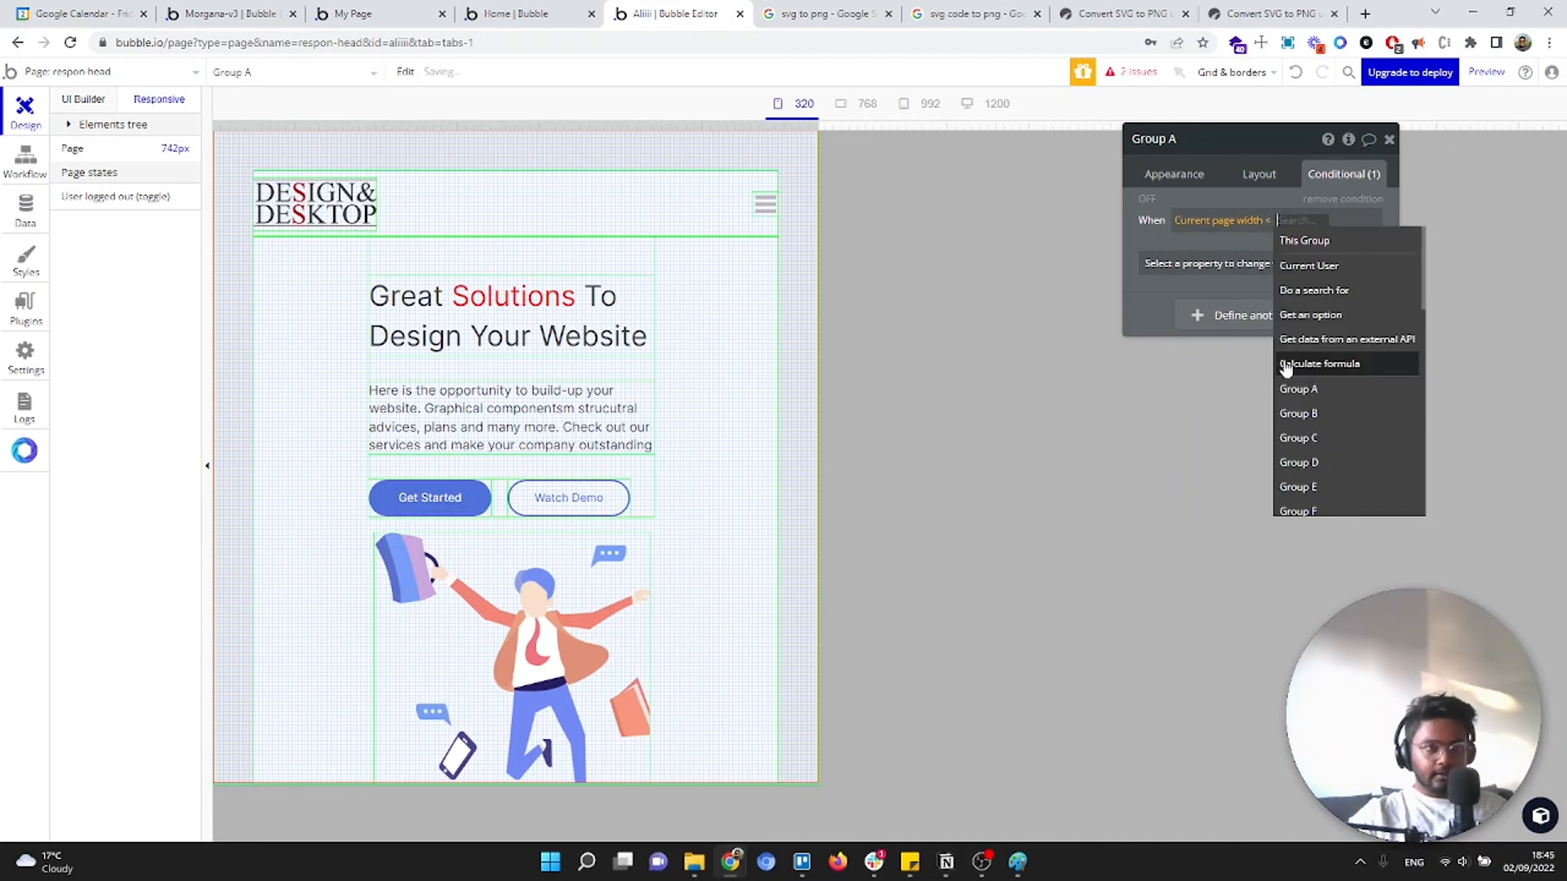
text(400)
Make the outermost group's narrow-width condition set the left padding to 30
click(1277, 269)
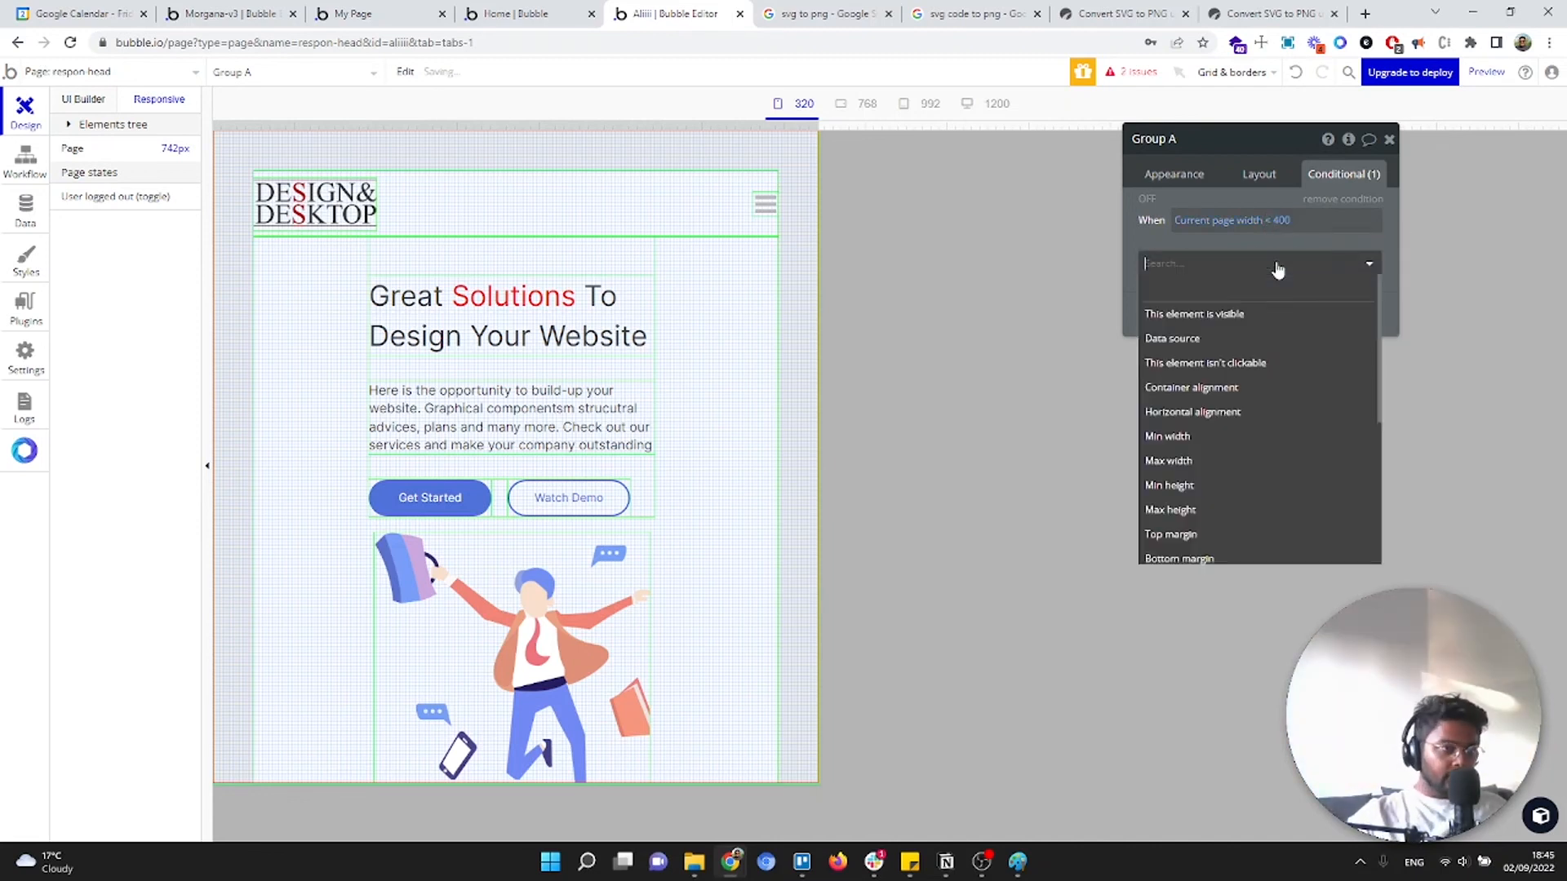
text(pad)
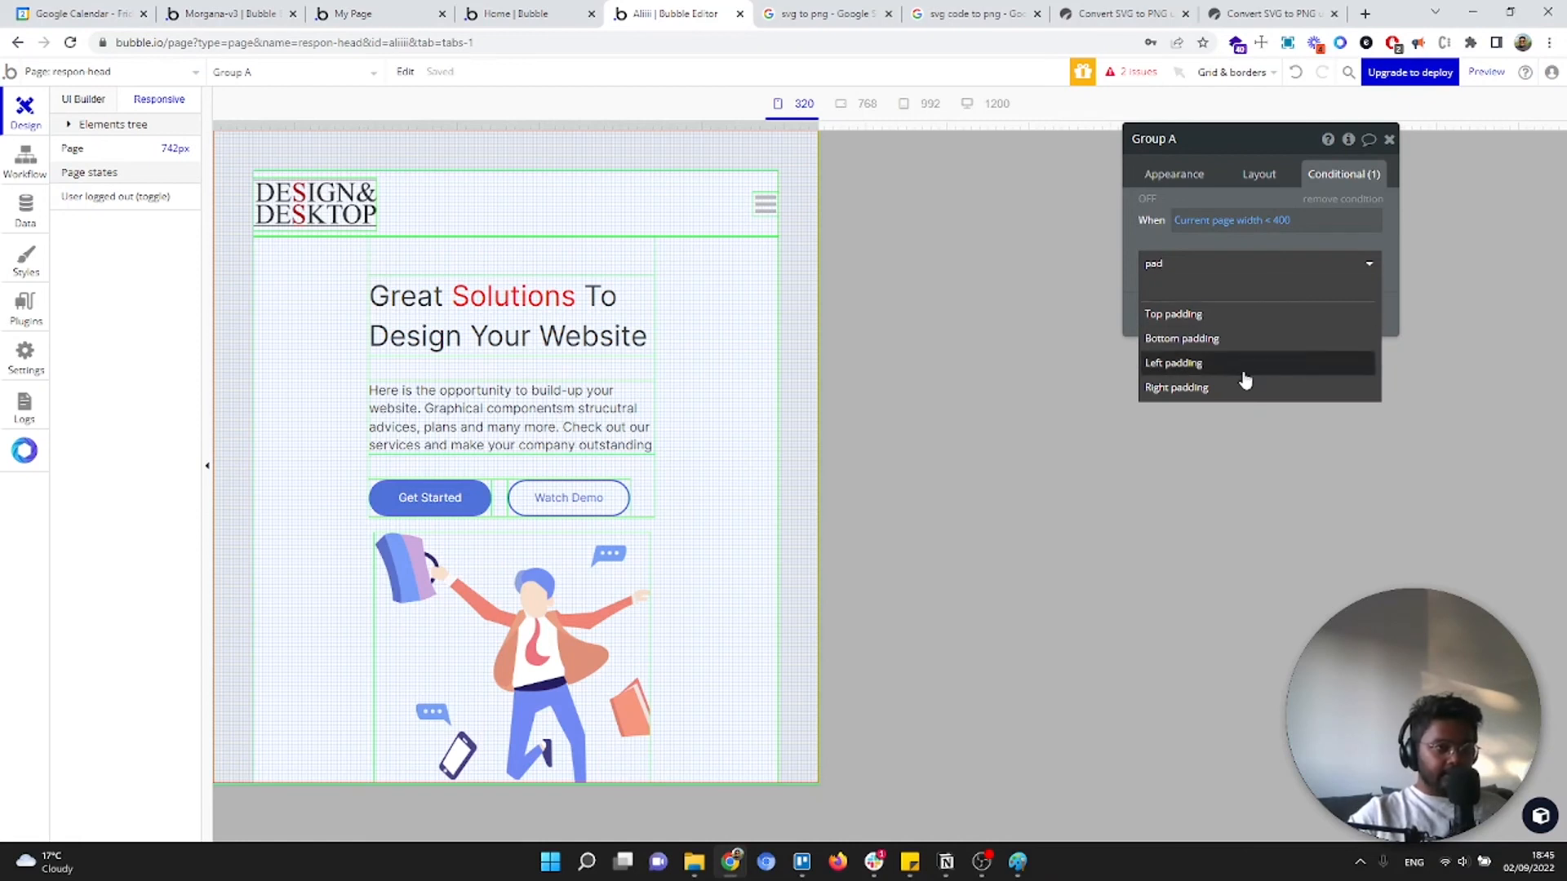
click(1241, 364)
click(1347, 259)
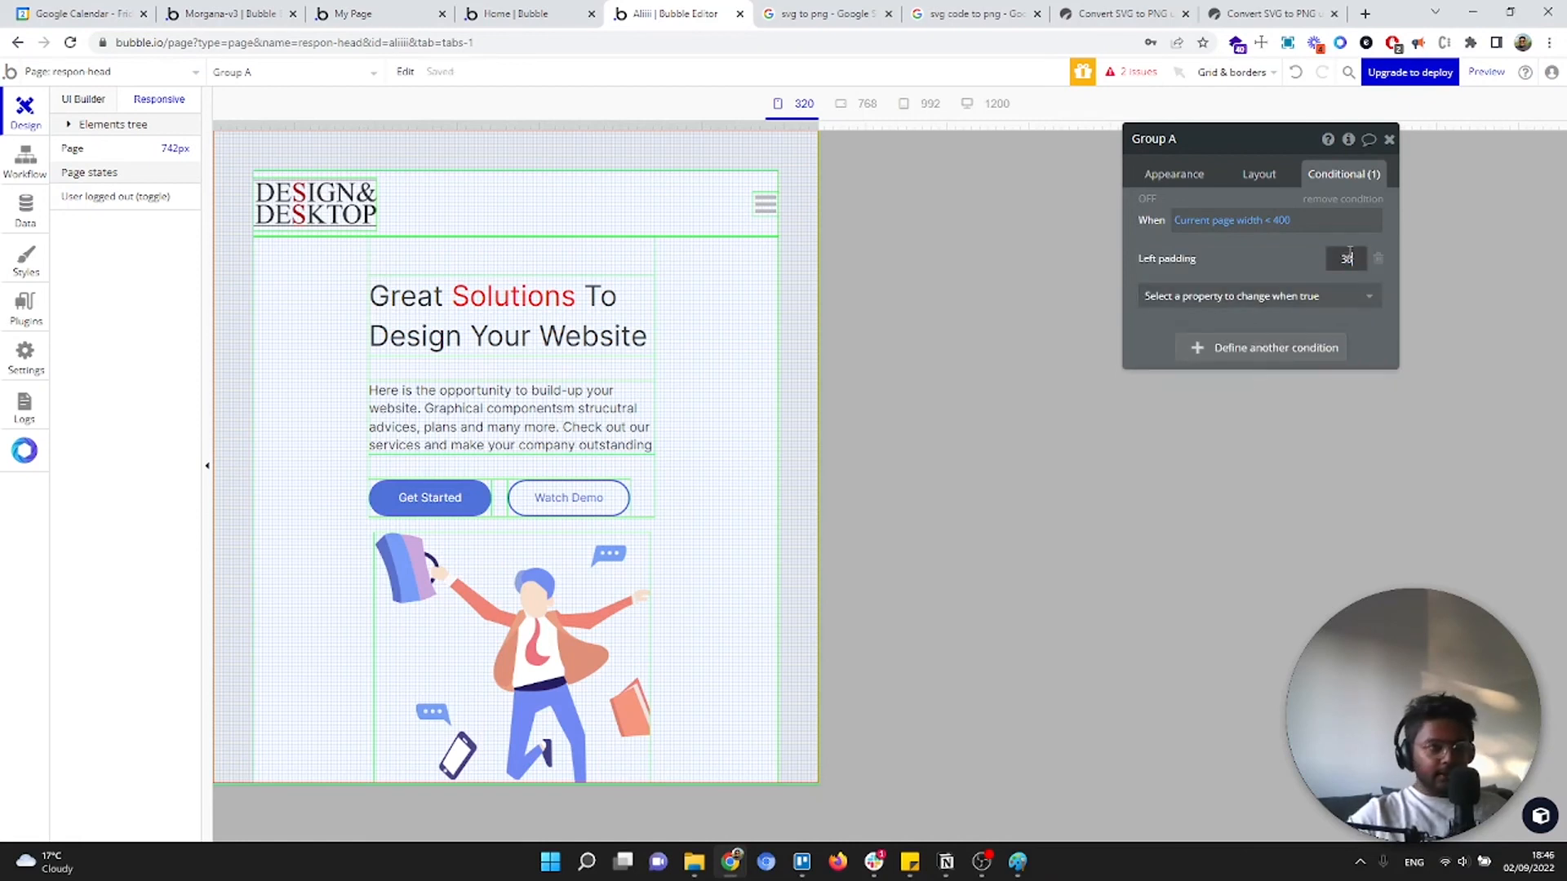
Make Group A's narrow-width condition also set the right padding to 30, and test the layout at about 649 px page width
click(1277, 308)
text(padd)
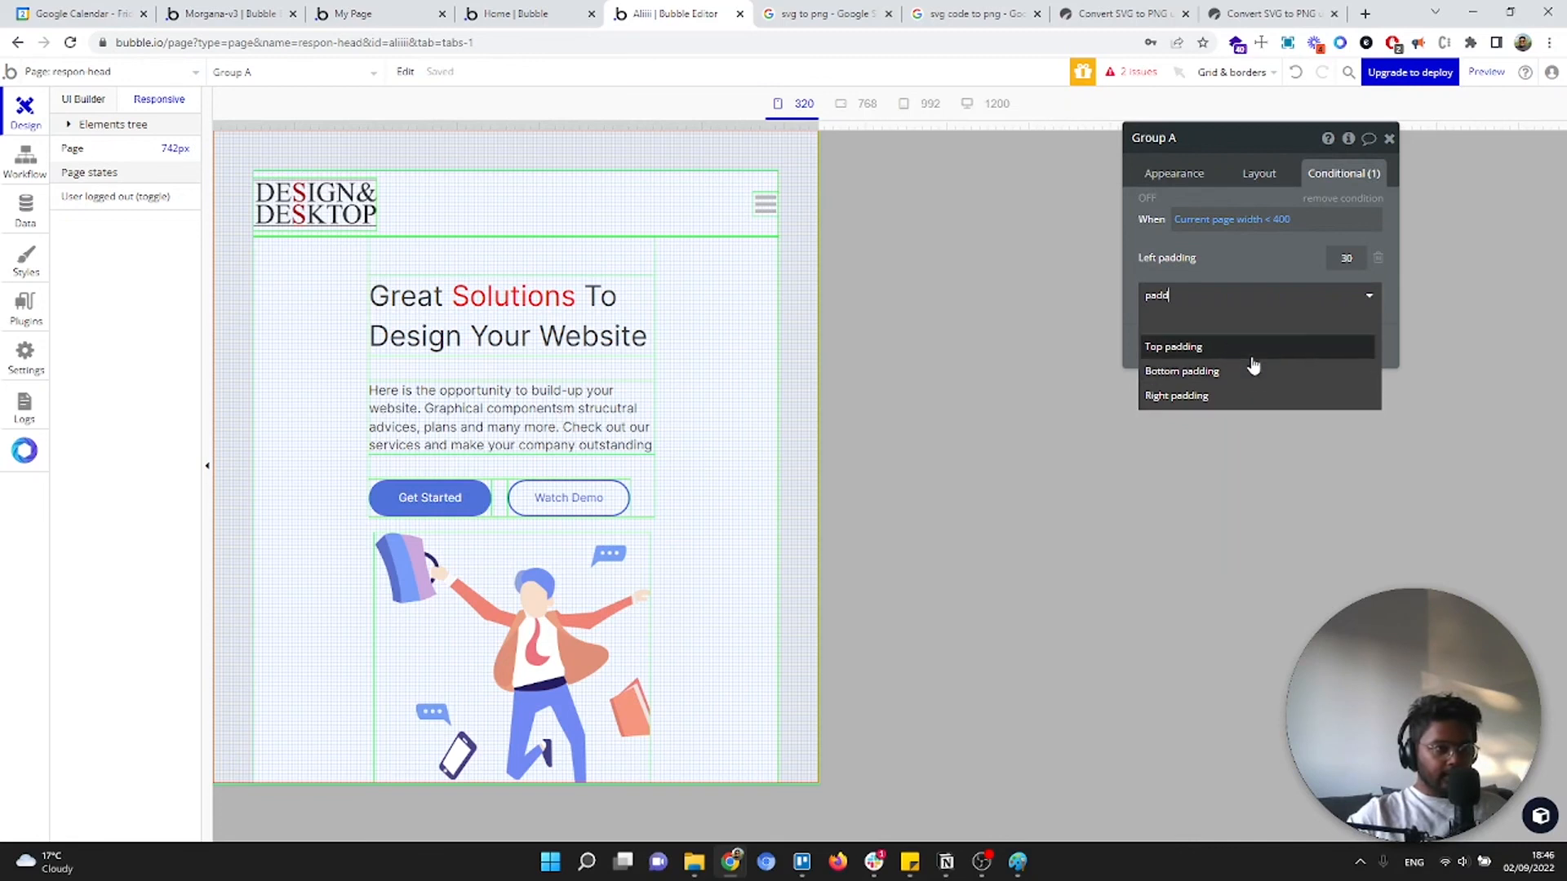
click(1254, 401)
double_click(1337, 285)
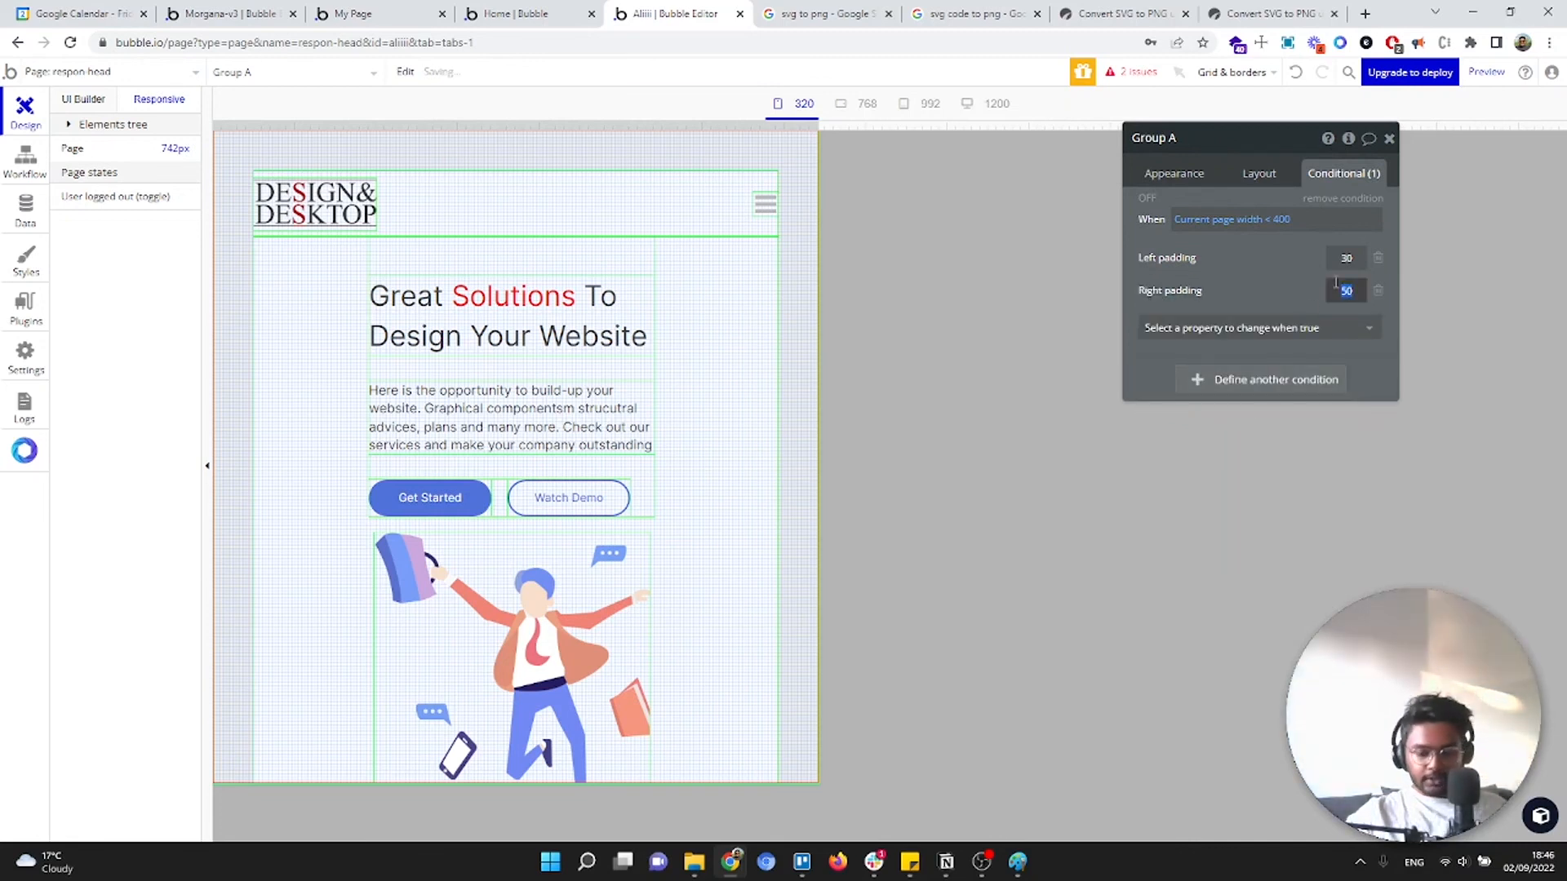
text(30)
drag(1309, 285, 1304, 287)
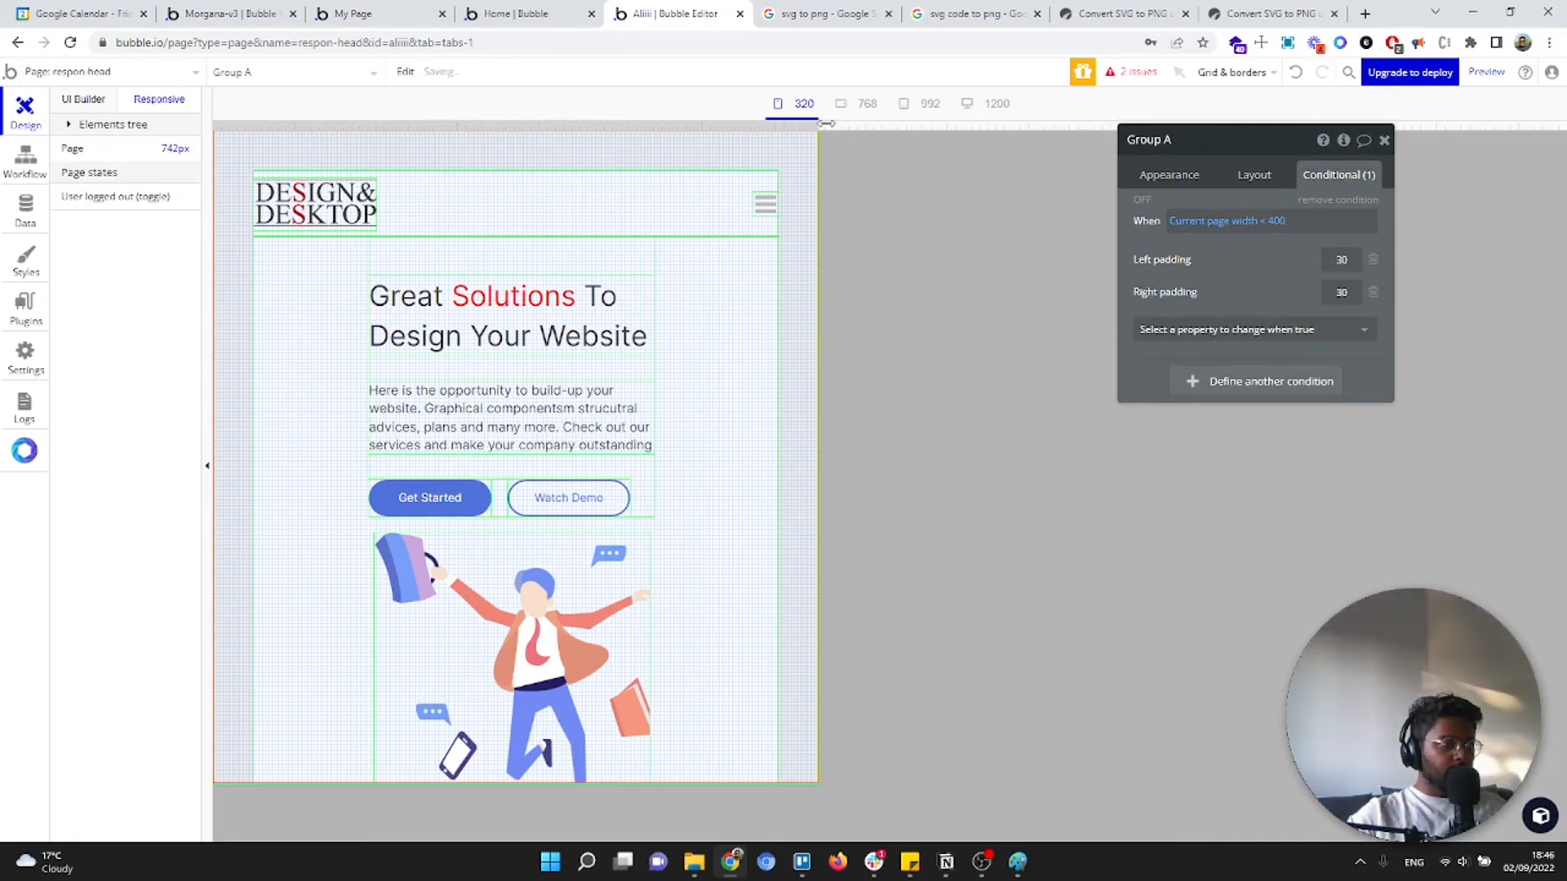
drag(818, 147, 742, 147)
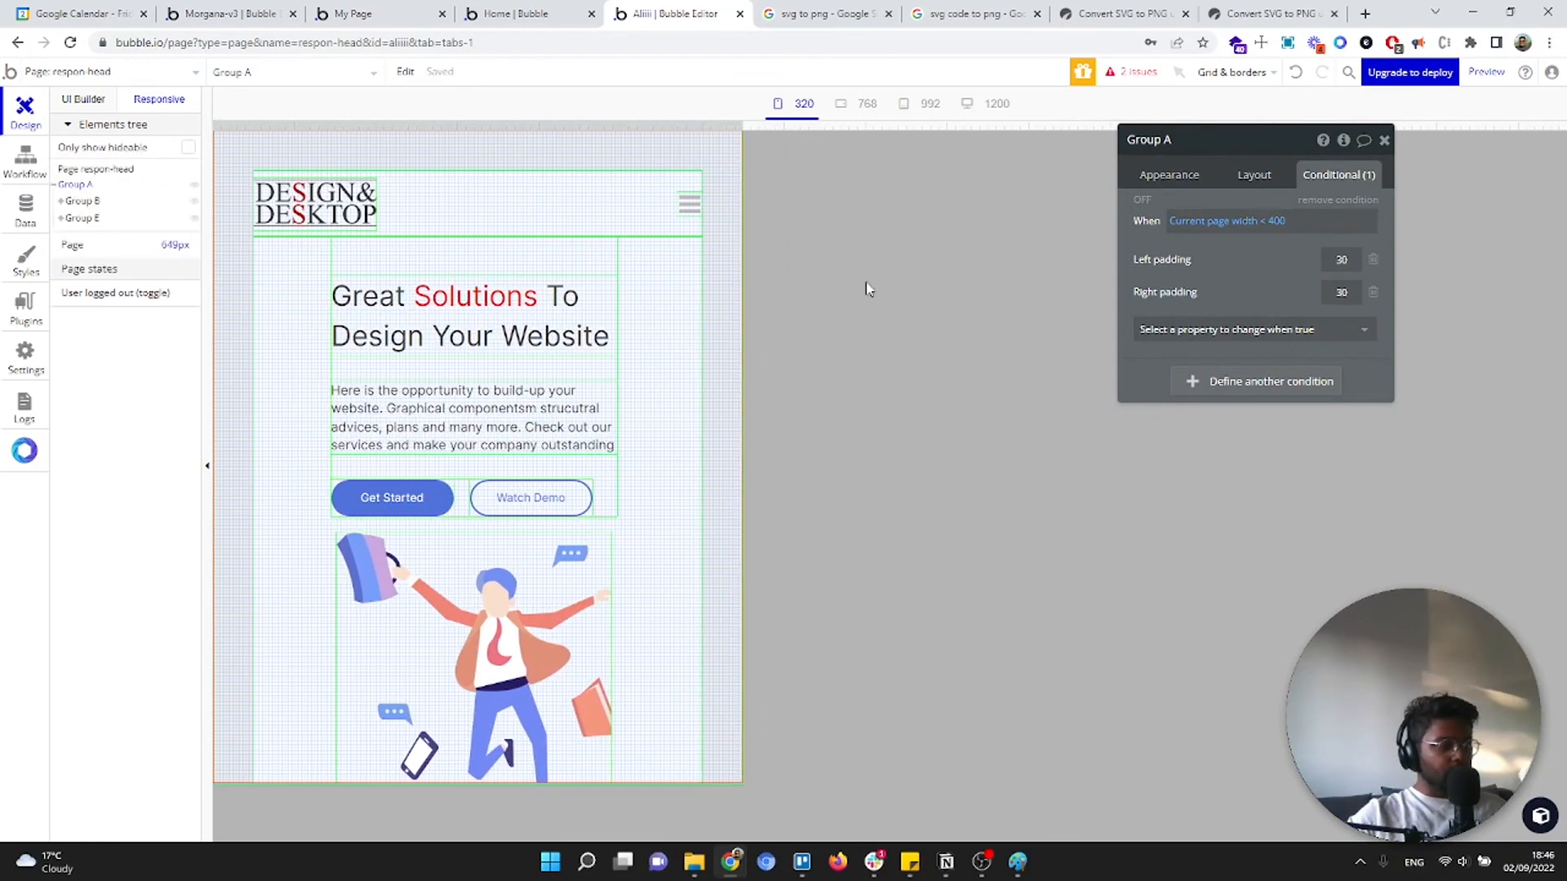
Preview the respon-head page in the browser and narrow its window to phone width to check the responsive layout
mouse_move(730, 862)
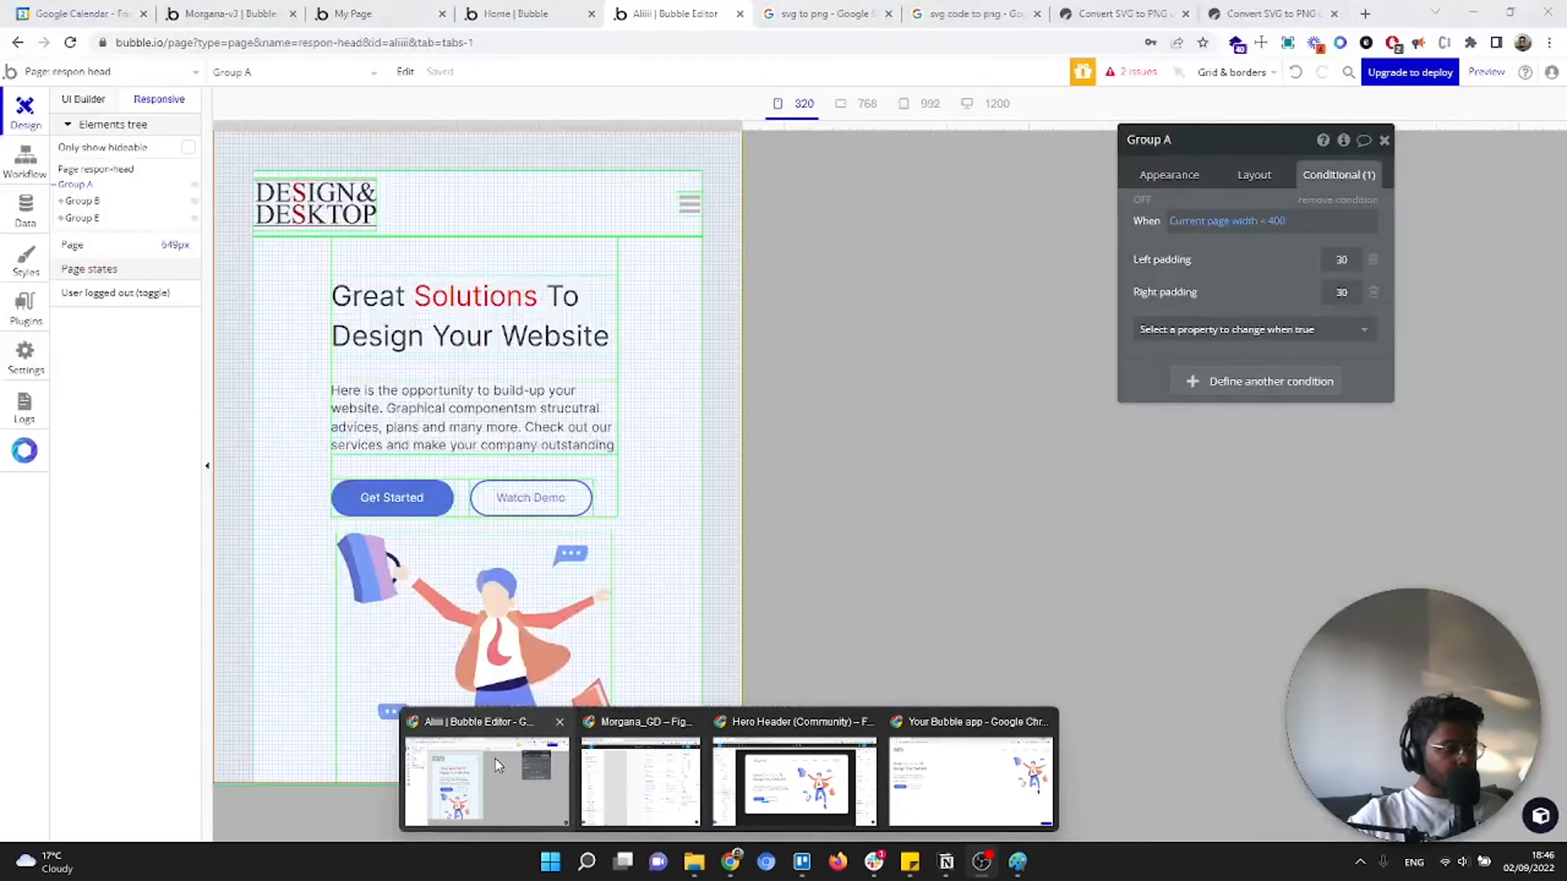
click(494, 758)
click(1479, 72)
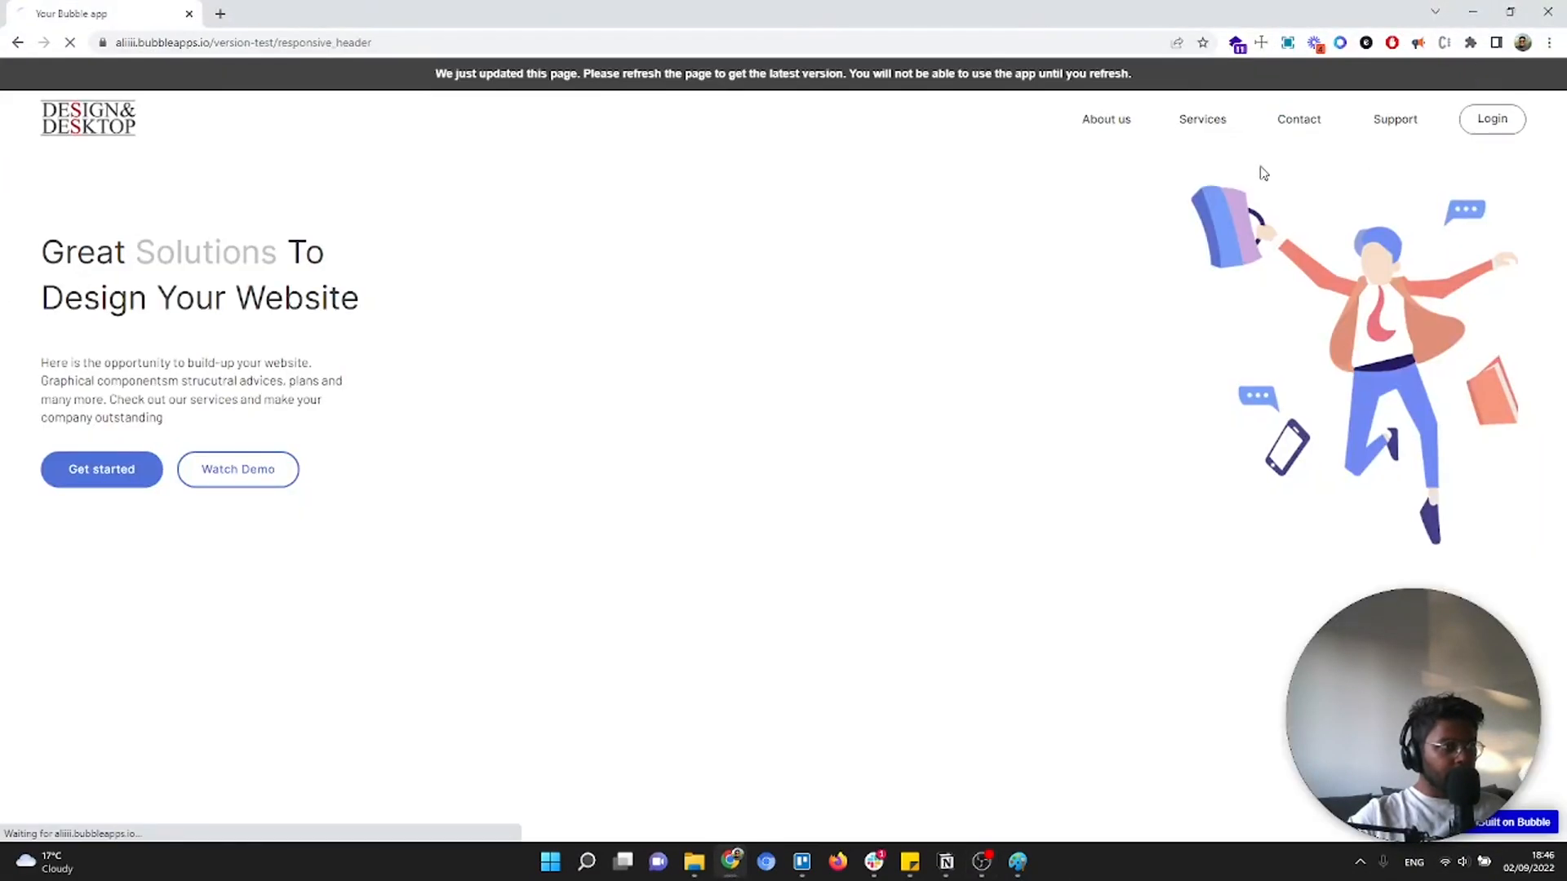
double_click(737, 7)
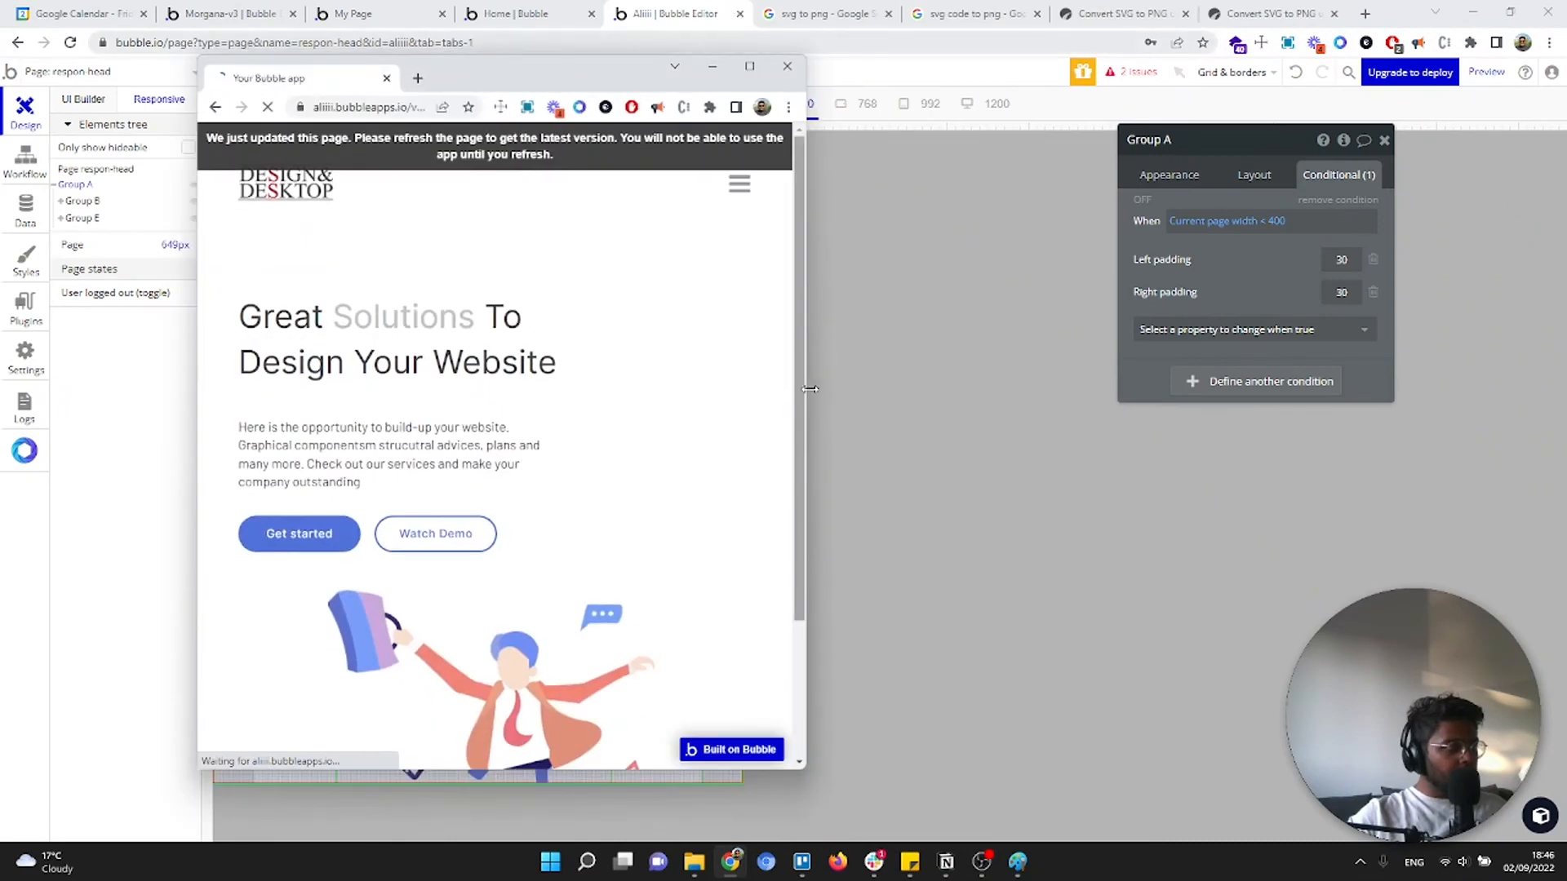
drag(809, 389, 576, 323)
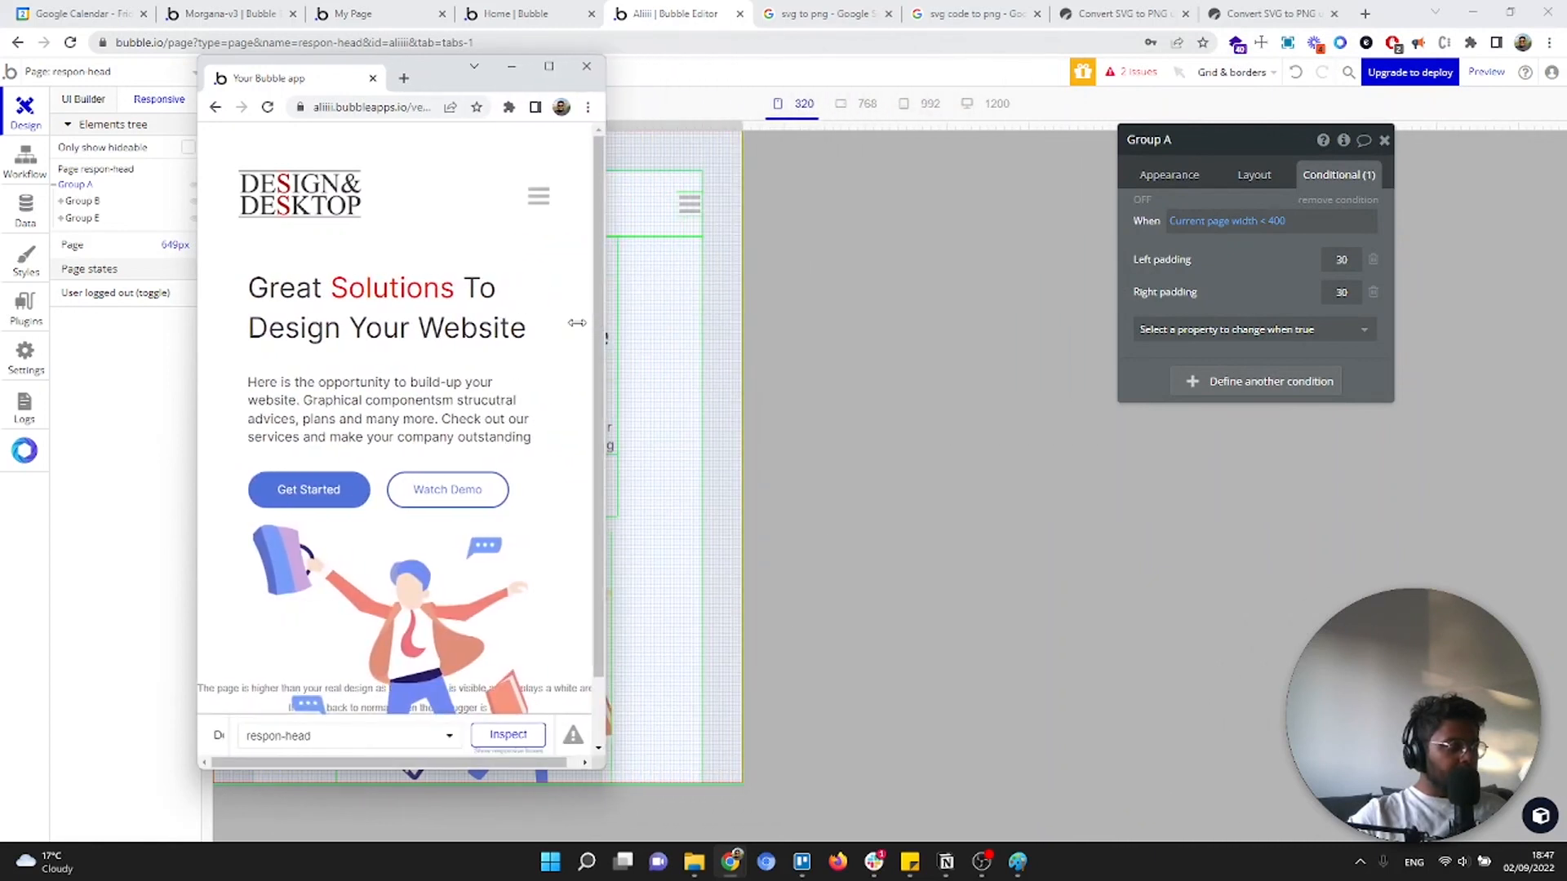
Remove the debug_mode parameter from the preview's address, reload the respon-head page, and return its window to phone width
double_click(432, 75)
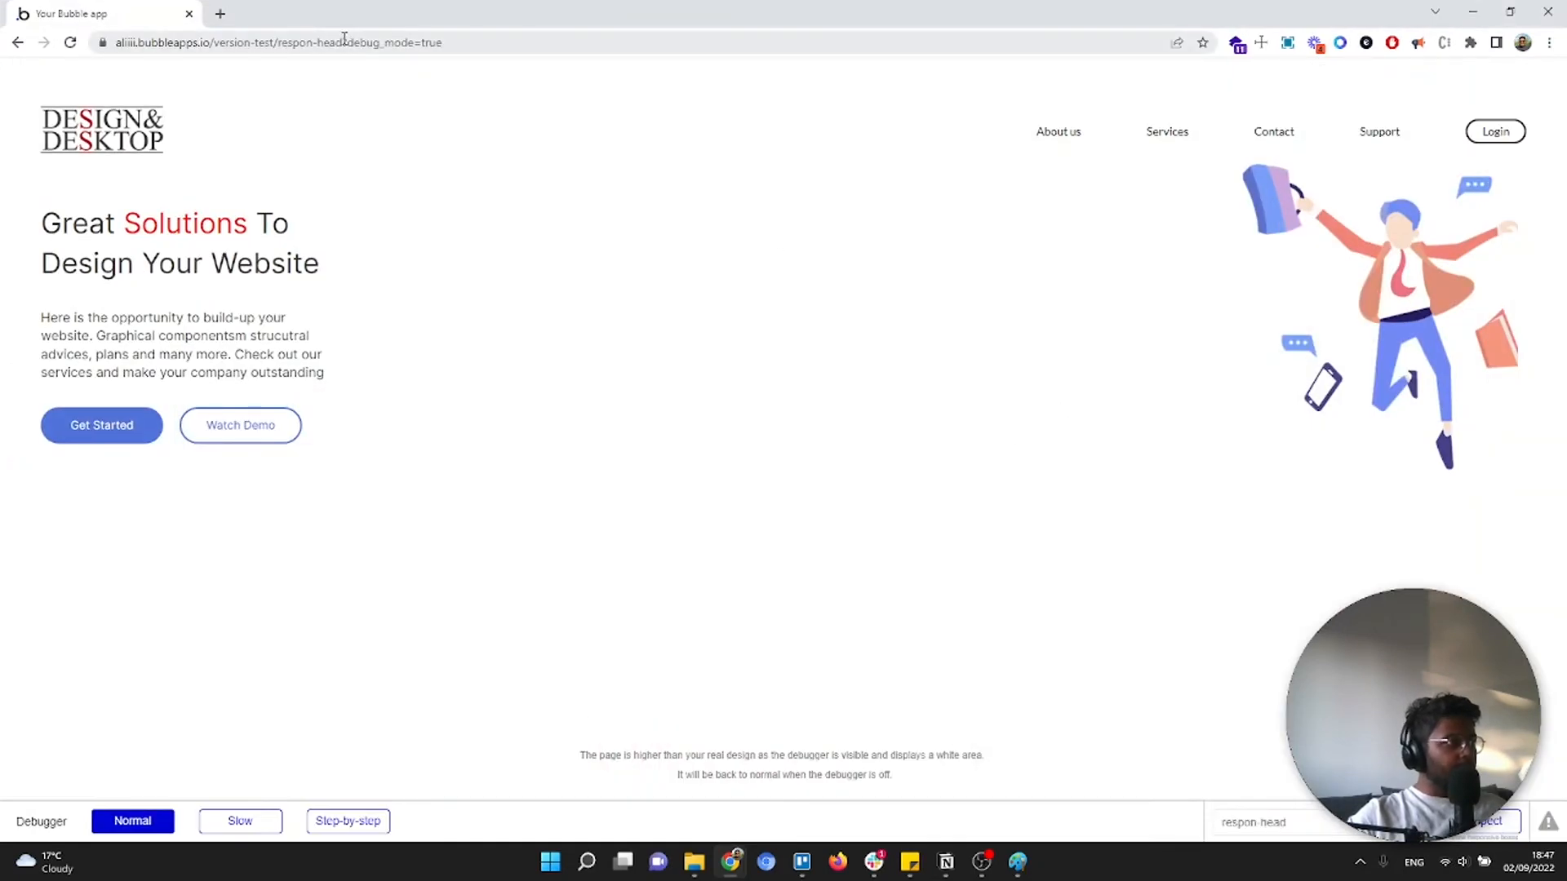
drag(344, 39, 781, 60)
key(BackSpace)
key(Return)
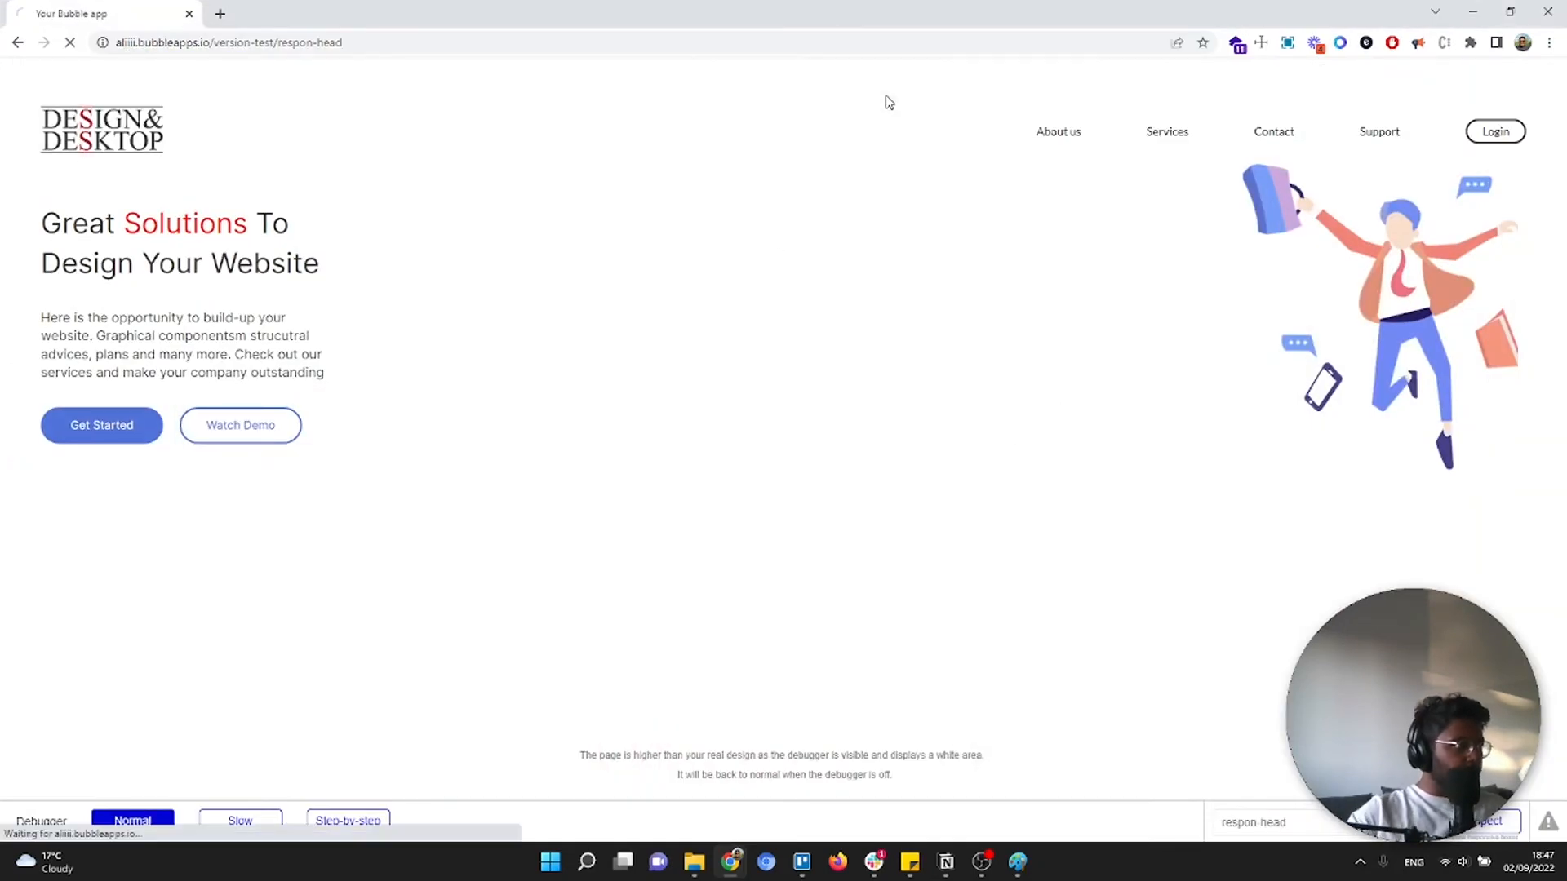
double_click(935, 8)
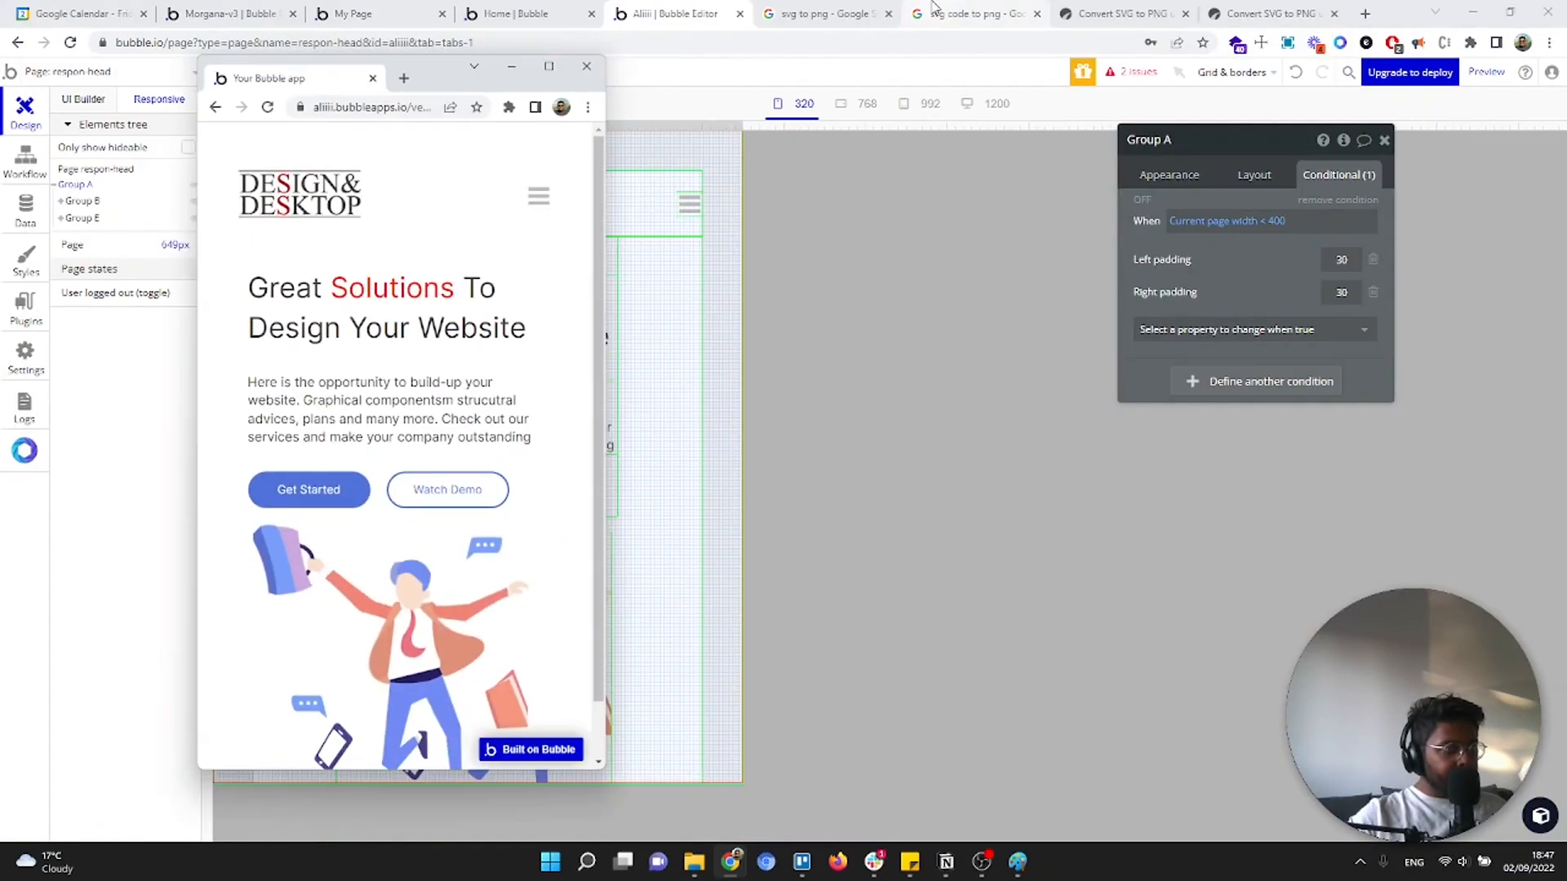
Test opening and closing the slidebar menu in the phone-width preview, and check the hero section down to the illustration
click(533, 211)
click(412, 193)
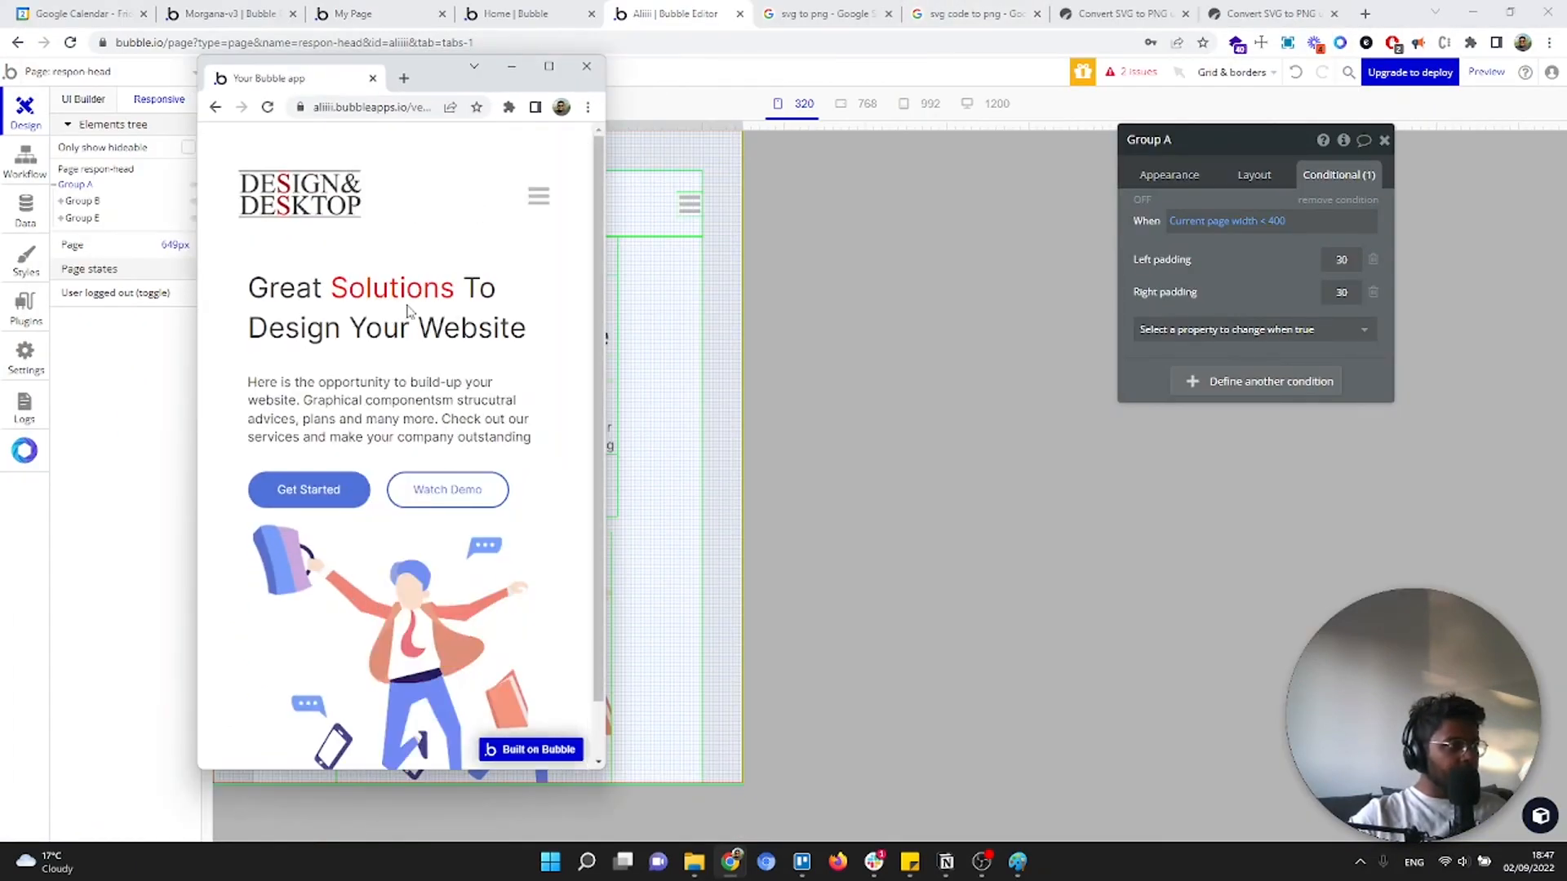
click(541, 204)
scroll(317, 326, down, 1)
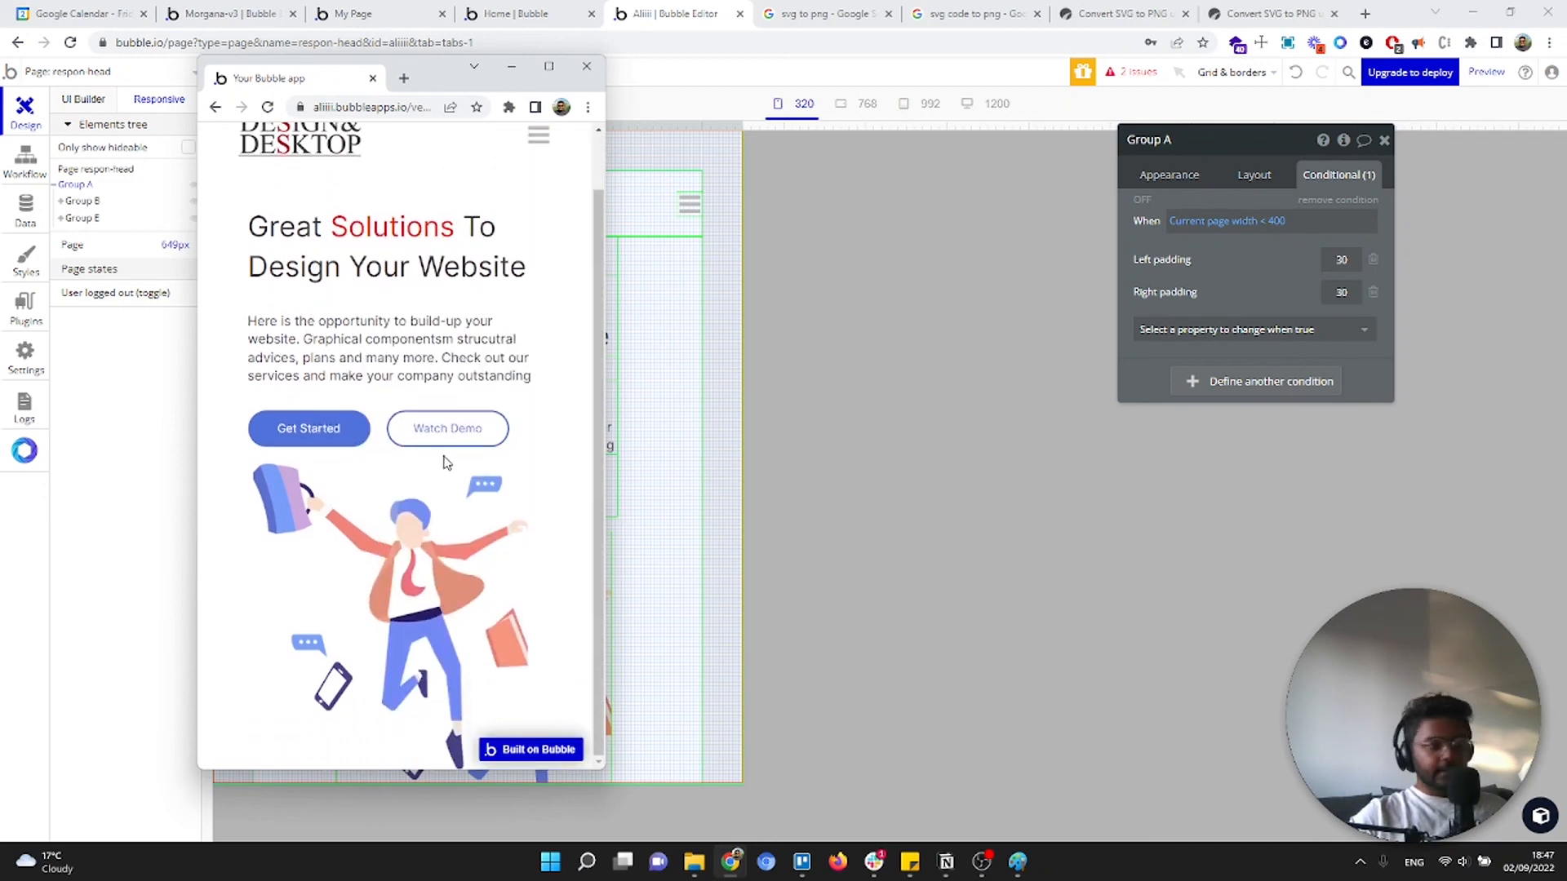